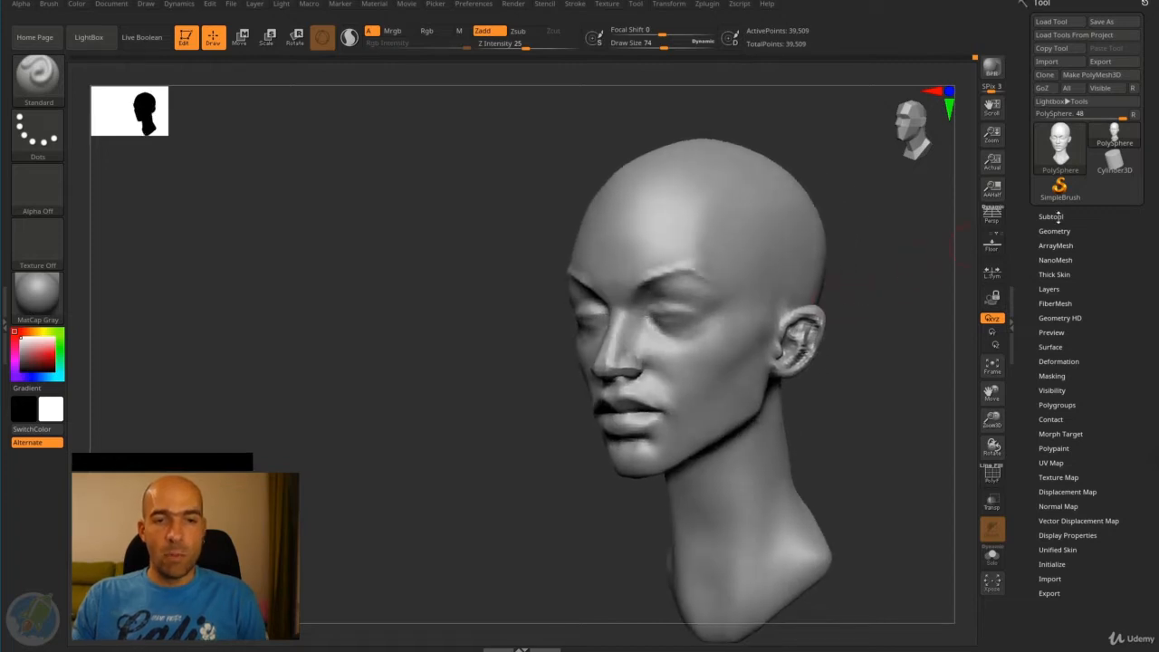
- Append a Sphere3D mesh to the head model as a new subtool
{"action": "left_click", "coordinate": [1050, 216]}
{"action": "scroll", "coordinate": [1022, 219], "scroll_direction": "down", "scroll_amount": 1}
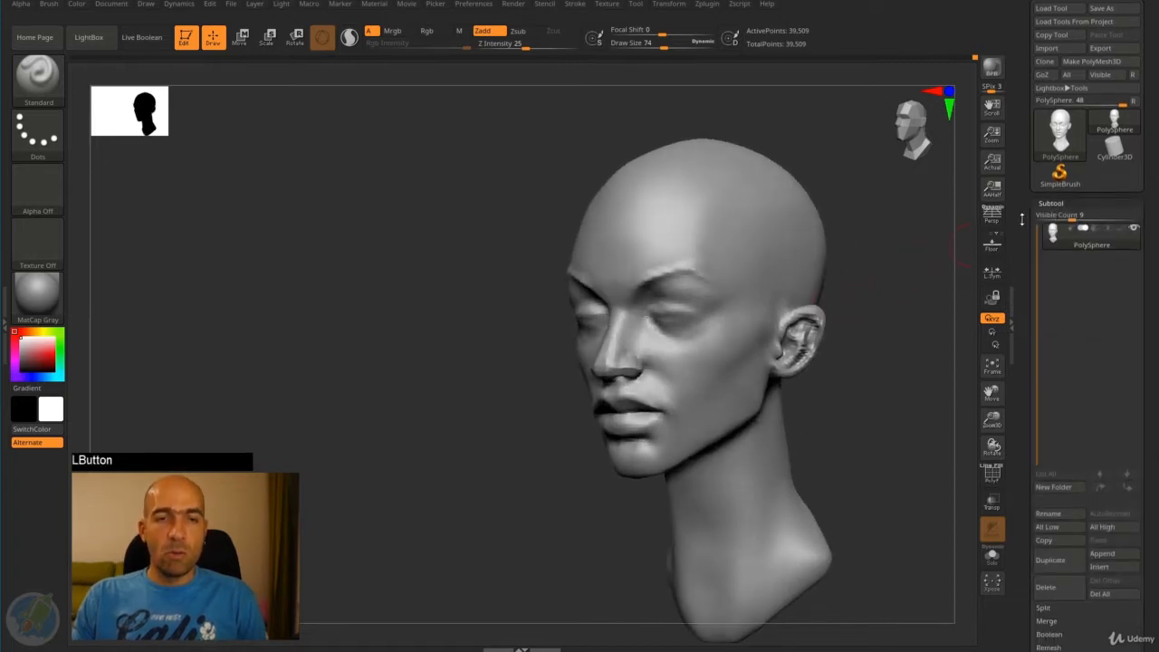
{"action": "scroll", "coordinate": [1022, 219], "scroll_direction": "up", "scroll_amount": 1}
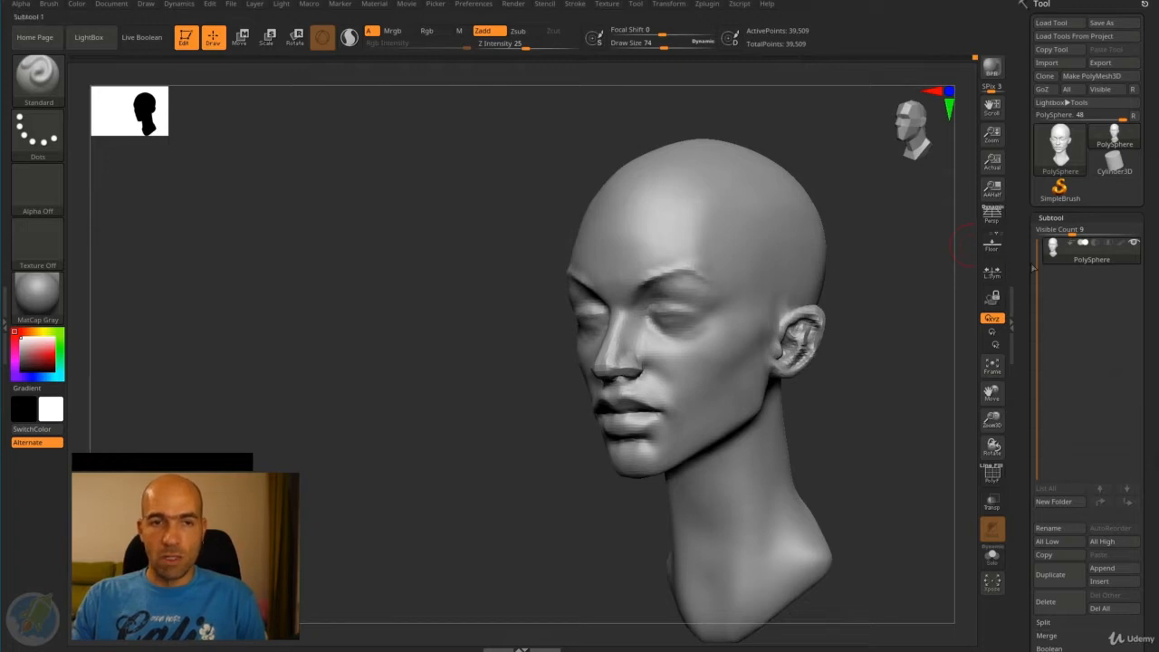
{"action": "left_click_drag", "start_coordinate": [1022, 268], "coordinate": [1023, 198]}
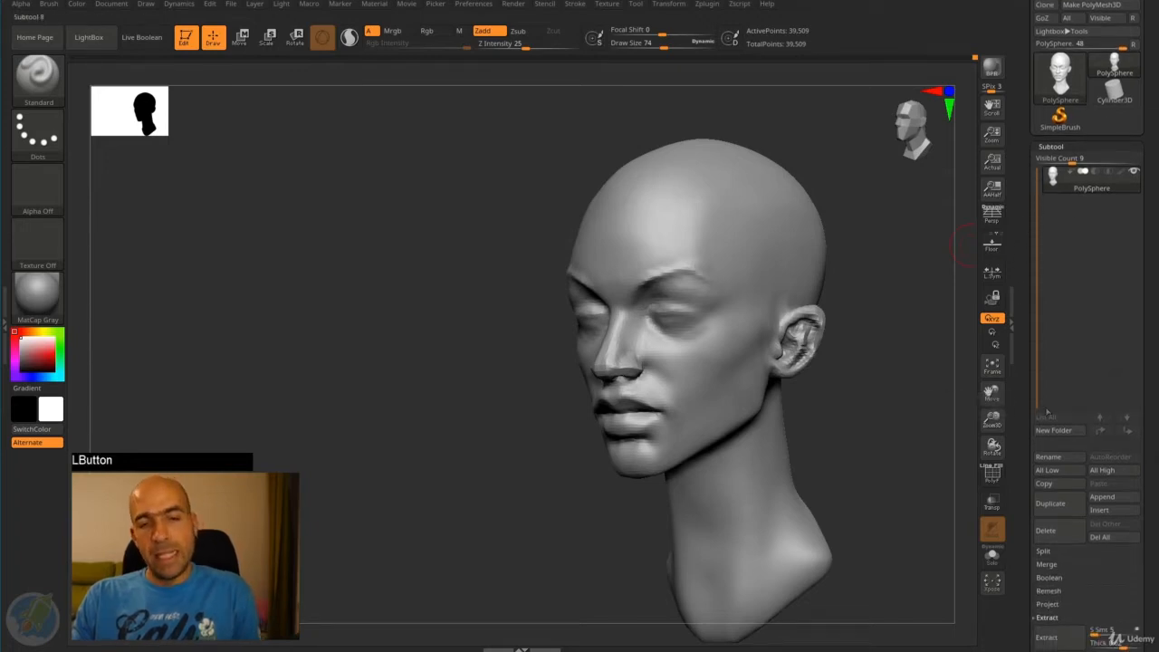
{"action": "scroll", "coordinate": [1047, 413], "scroll_direction": "down", "scroll_amount": 1}
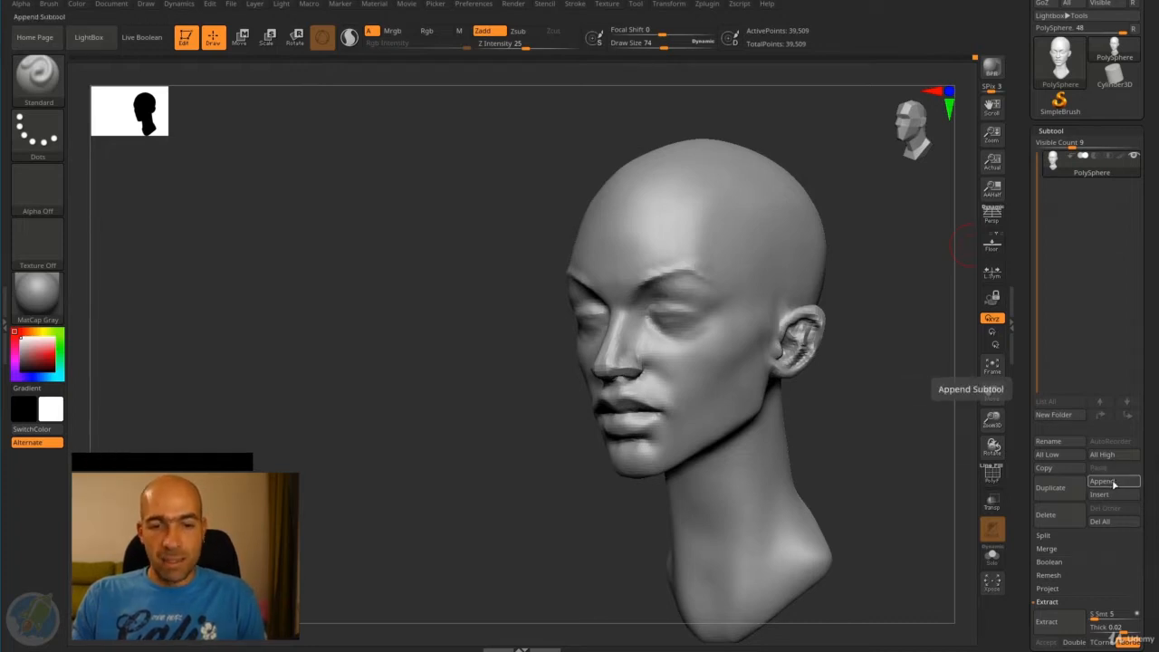
{"action": "left_click", "coordinate": [1113, 482]}
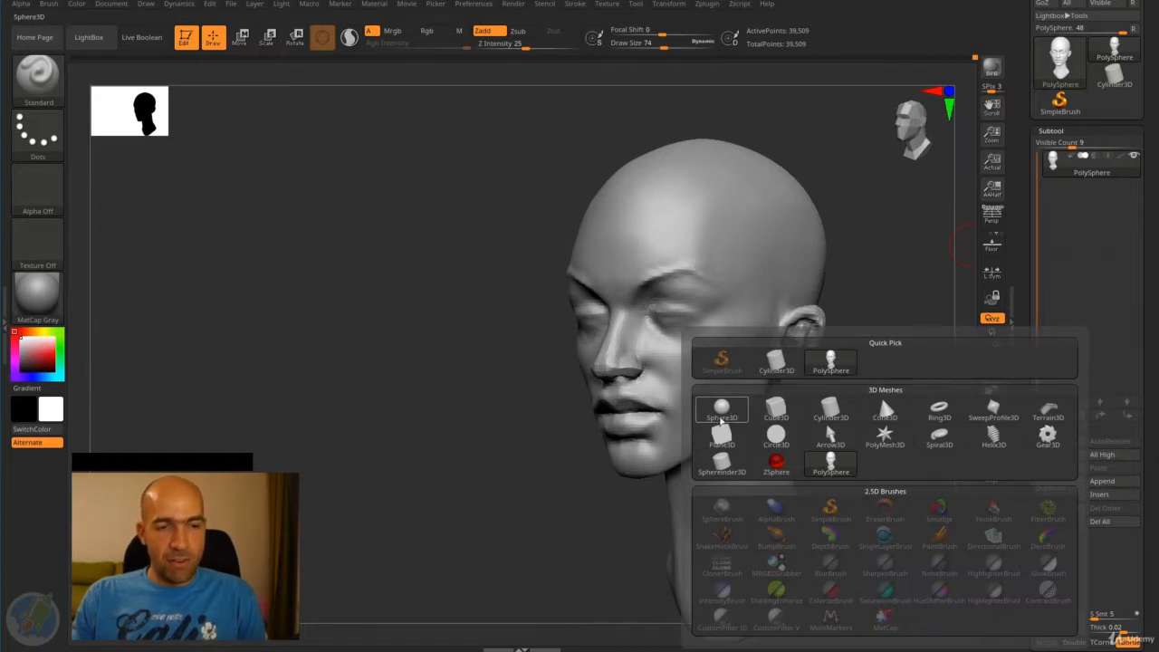
{"action": "left_click", "coordinate": [722, 411]}
{"action": "left_click_drag", "start_coordinate": [834, 429], "coordinate": [875, 352]}
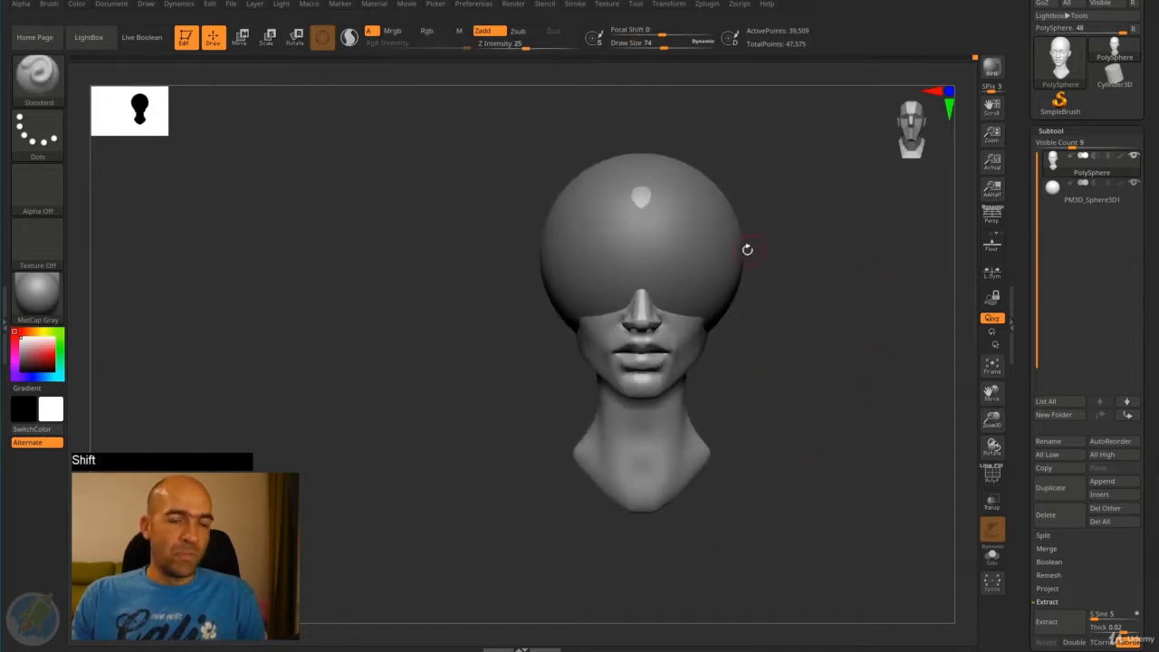
- Make the appended sphere the active subtool, trying the switch between head and sphere
{"action": "left_click", "coordinate": [697, 241], "text": "alt"}
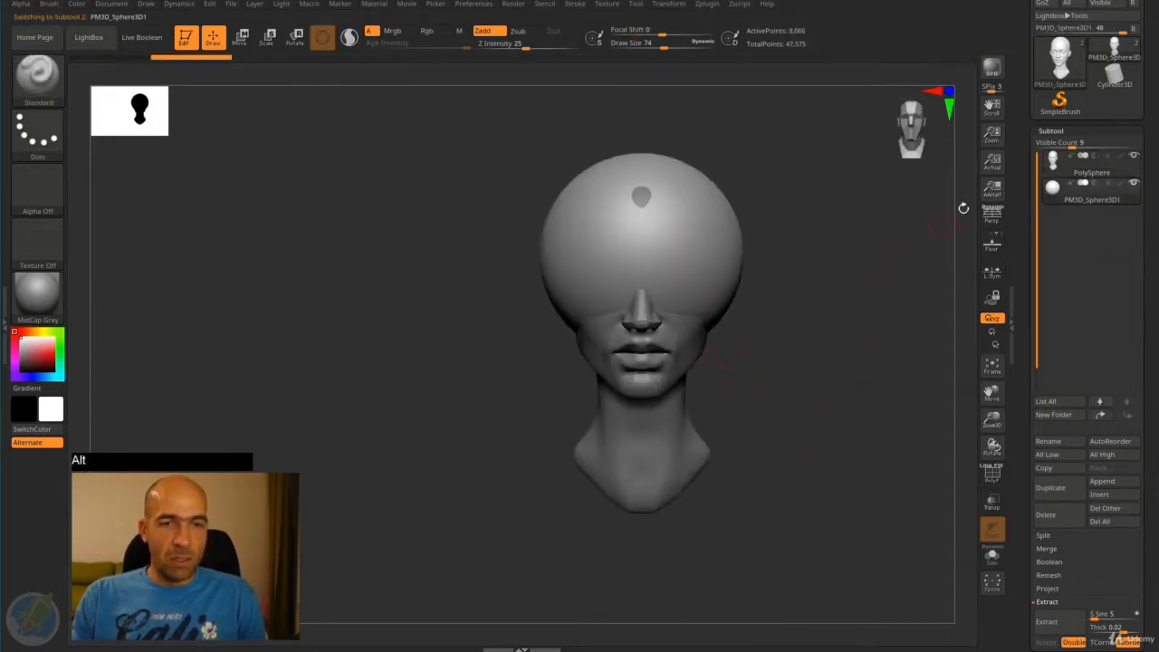
{"action": "left_click", "coordinate": [1054, 194]}
{"action": "left_click", "coordinate": [1055, 200]}
{"action": "left_click", "coordinate": [1056, 173]}
{"action": "left_click", "coordinate": [1055, 195]}
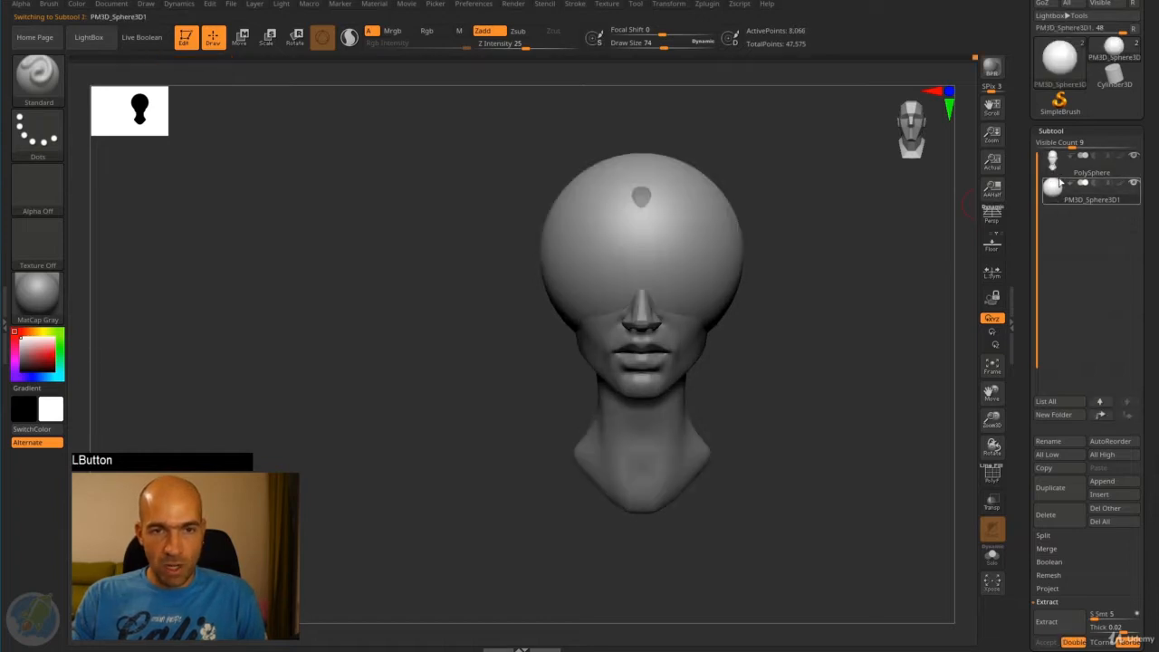
{"action": "left_click", "coordinate": [1056, 173]}
{"action": "left_click", "coordinate": [1055, 194]}
{"action": "left_click", "coordinate": [1057, 177]}
{"action": "left_click", "coordinate": [1054, 188]}
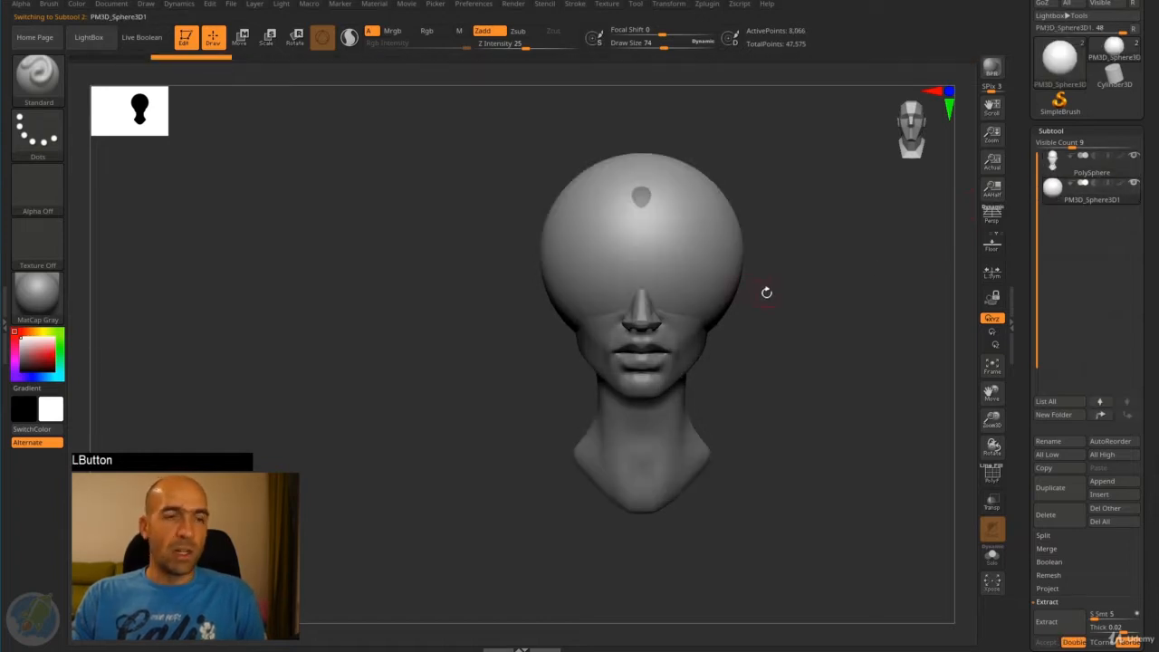
{"action": "mouse_move", "coordinate": [766, 292]}
{"action": "left_mouse_down", "text": "alt"}
{"action": "mouse_move", "coordinate": [797, 300]}
{"action": "mouse_move", "coordinate": [795, 284]}
{"action": "mouse_move", "coordinate": [733, 288]}
{"action": "mouse_move", "coordinate": [828, 287]}
{"action": "mouse_move", "coordinate": [807, 277]}
{"action": "mouse_move", "coordinate": [794, 297]}
{"action": "left_mouse_up", "text": "alt"}
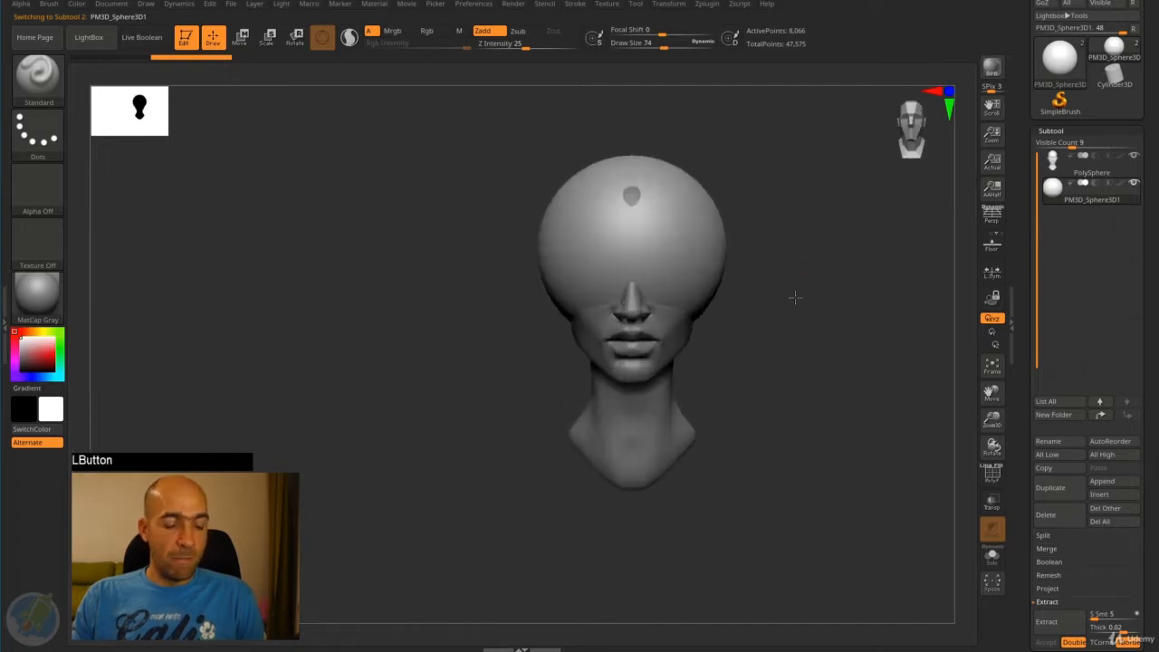
- Scale the sphere down uniformly and move it along X out beside the head
{"action": "key", "text": "w"}
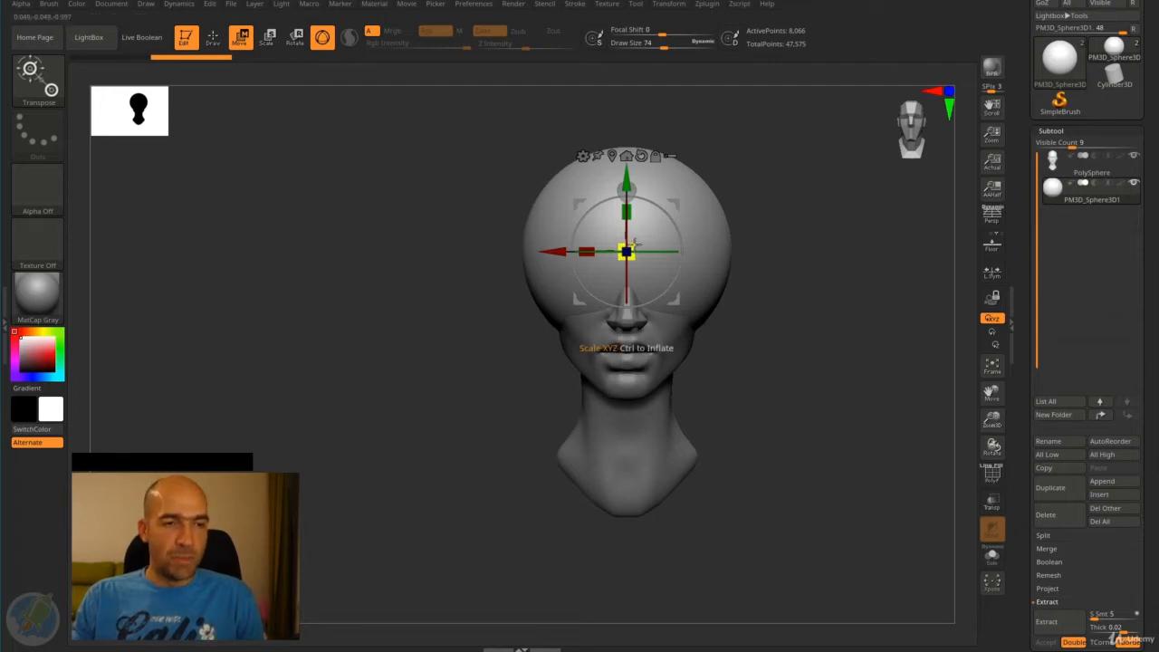
{"action": "left_click_drag", "start_coordinate": [637, 244], "coordinate": [615, 277]}
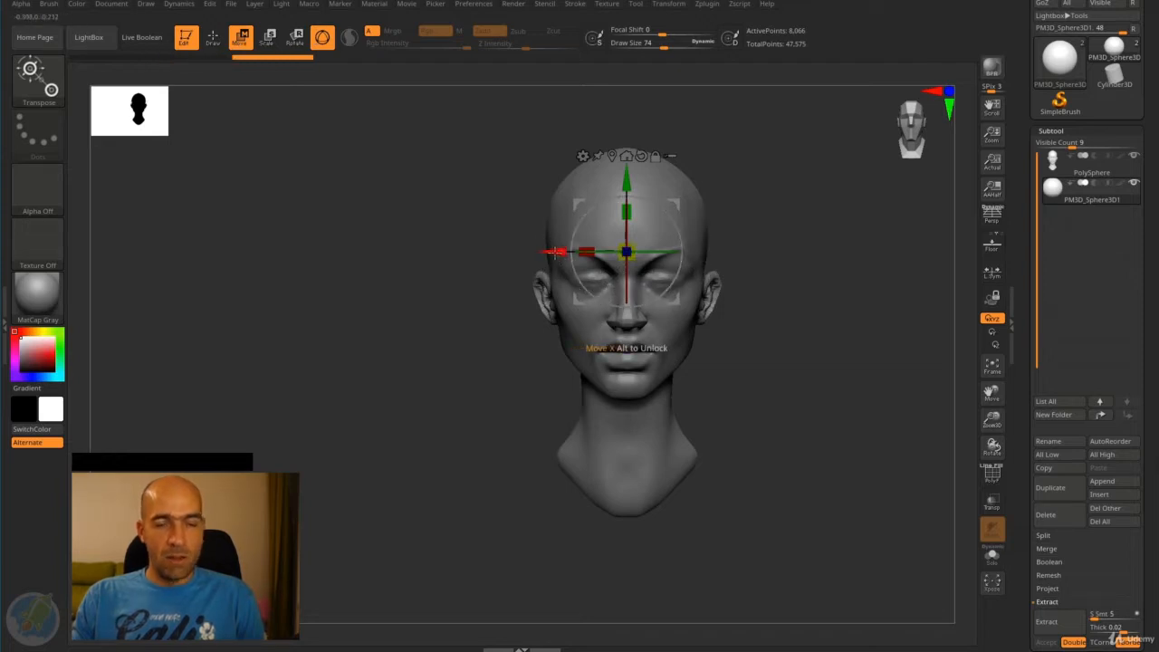
{"action": "left_click_drag", "start_coordinate": [555, 251], "coordinate": [714, 262]}
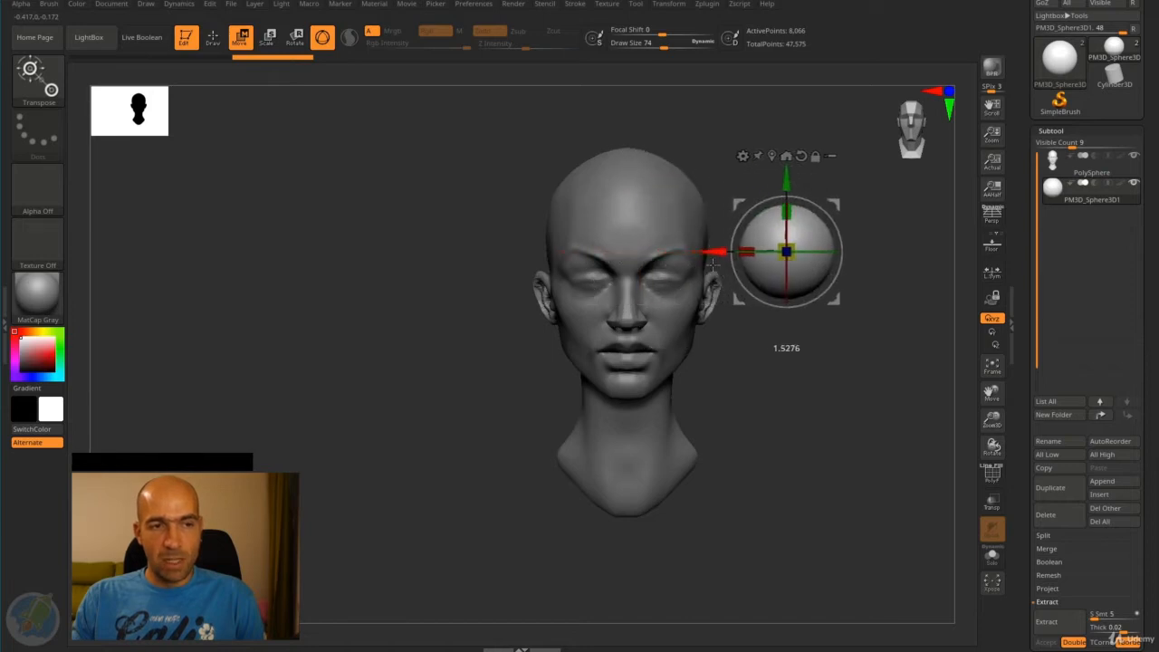
{"action": "left_click", "coordinate": [794, 242]}
{"action": "left_click_drag", "start_coordinate": [795, 243], "coordinate": [783, 272]}
{"action": "mouse_move", "coordinate": [775, 343]}
{"action": "left_mouse_down", "text": "alt"}
{"action": "mouse_move", "coordinate": [751, 316]}
{"action": "mouse_move", "coordinate": [783, 335]}
{"action": "left_mouse_up", "text": "alt"}
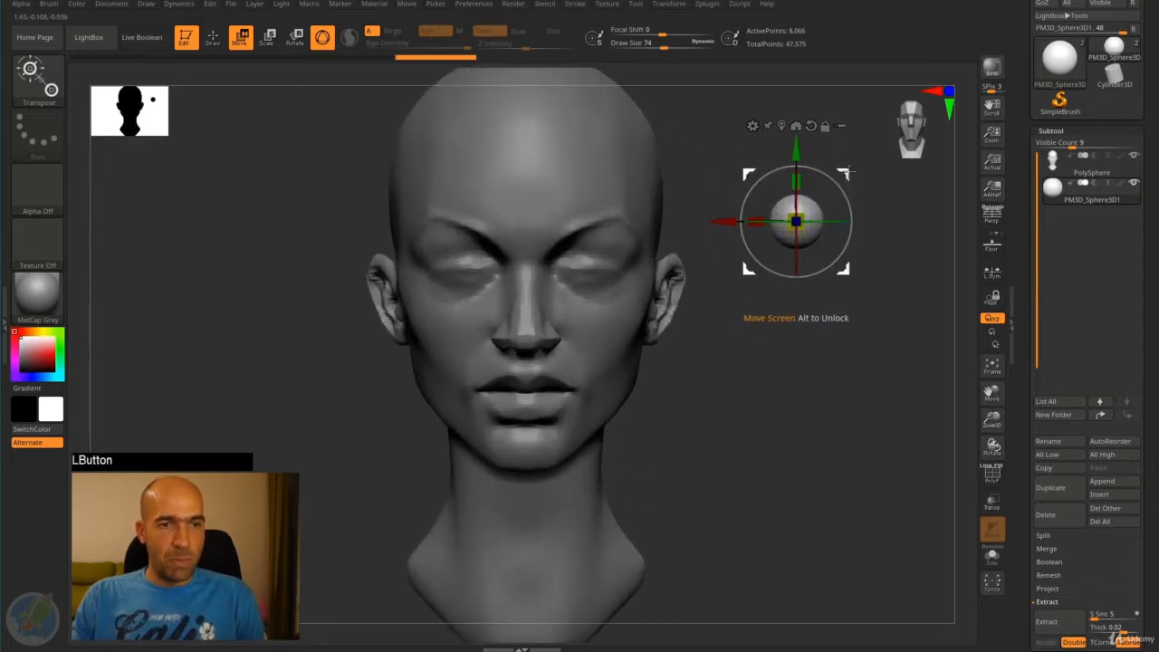
- Shrink the sphere to eyeball size and move it over one of the eyes
{"action": "left_click_drag", "start_coordinate": [844, 173], "coordinate": [808, 218]}
{"action": "left_click_drag", "start_coordinate": [732, 260], "coordinate": [772, 257]}
{"action": "left_click_drag", "start_coordinate": [811, 217], "coordinate": [774, 214]}
{"action": "left_click_drag", "start_coordinate": [826, 269], "coordinate": [854, 333], "text": "alt"}
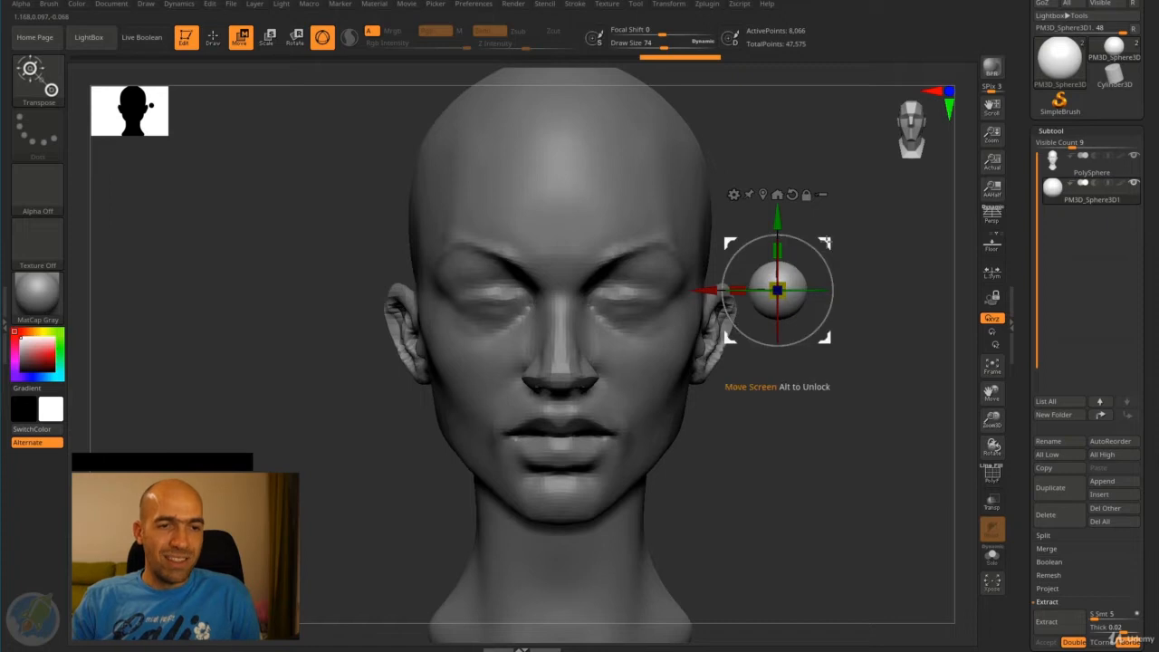
{"action": "left_click_drag", "start_coordinate": [778, 290], "coordinate": [702, 290]}
{"action": "left_click_drag", "start_coordinate": [750, 243], "coordinate": [705, 243]}
- Push the eyeball sphere back along Z into the socket and raise it slightly along Y
{"action": "left_click_drag", "start_coordinate": [806, 249], "coordinate": [820, 221], "text": "shift"}
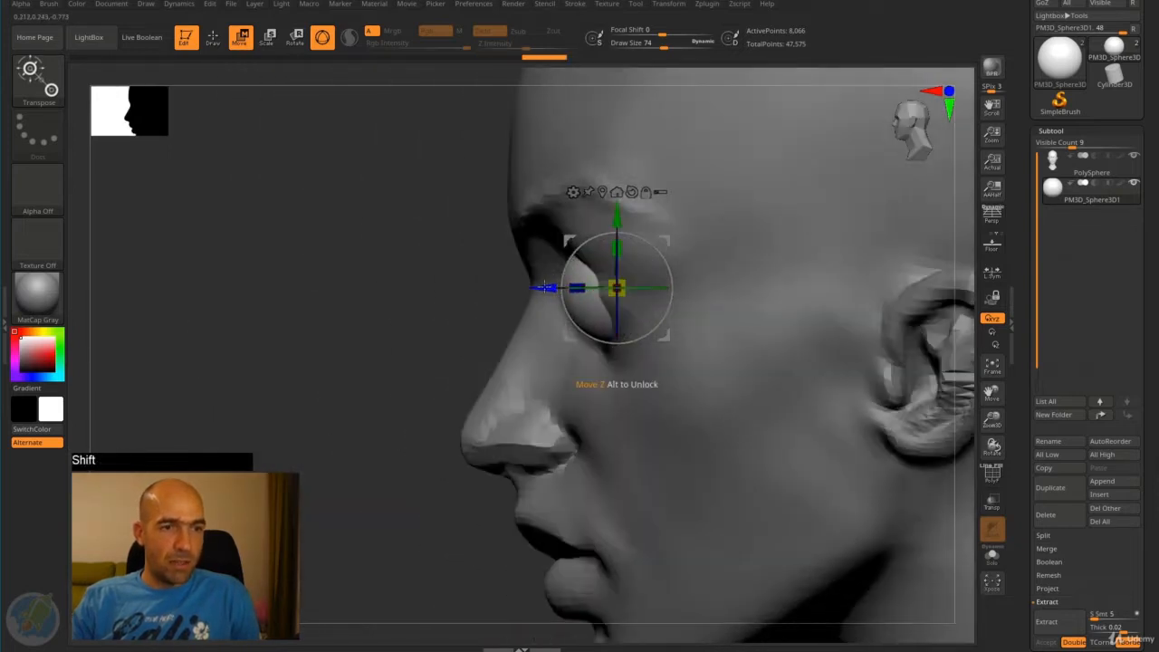
{"action": "left_click_drag", "start_coordinate": [545, 288], "coordinate": [556, 285]}
{"action": "left_click_drag", "start_coordinate": [631, 220], "coordinate": [631, 207]}
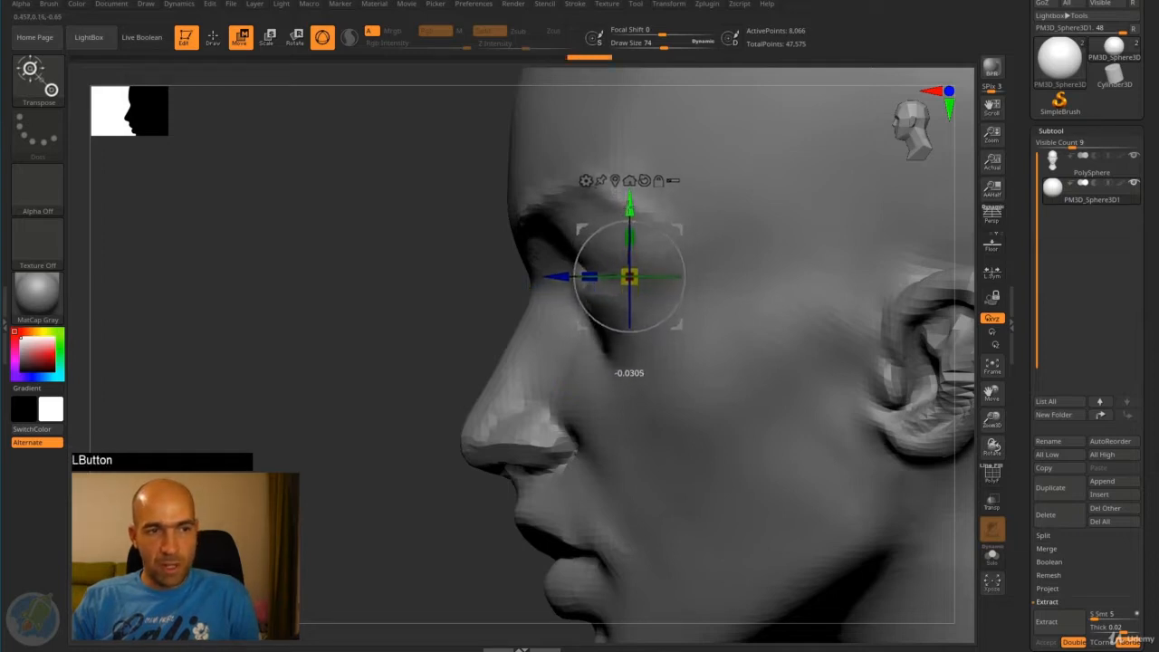
- Activate the head subtool and carve the upper eyelid opening over the eyeball with the Standard brush at draw size 34
{"action": "key", "text": "q"}
{"action": "mouse_move", "coordinate": [444, 299]}
{"action": "left_mouse_down"}
{"action": "mouse_move", "coordinate": [485, 260]}
{"action": "mouse_move", "coordinate": [552, 266]}
{"action": "left_mouse_up"}
{"action": "left_click_drag", "start_coordinate": [808, 259], "coordinate": [861, 295], "text": "alt"}
{"action": "left_click", "coordinate": [739, 328], "text": "alt"}
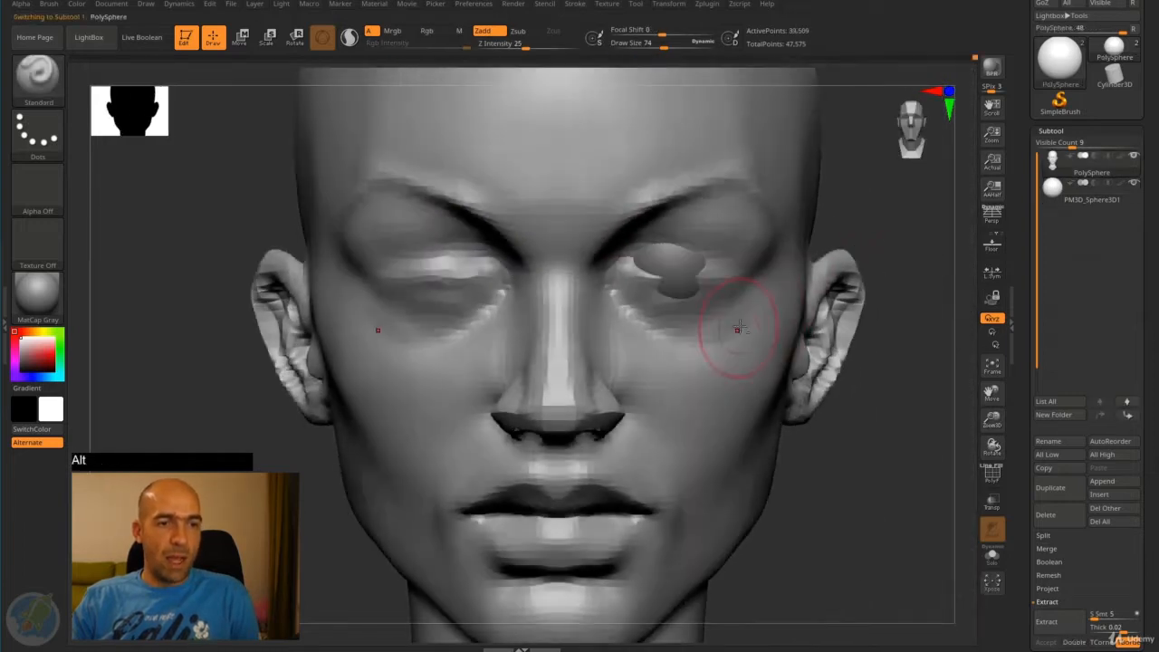
{"action": "key", "text": "bracketleft"}
{"action": "key", "text": "bracketleft"}
{"action": "key", "text": "bracketleft"}
{"action": "key", "text": "bracketleft"}
{"action": "key", "text": "bracketleft"}
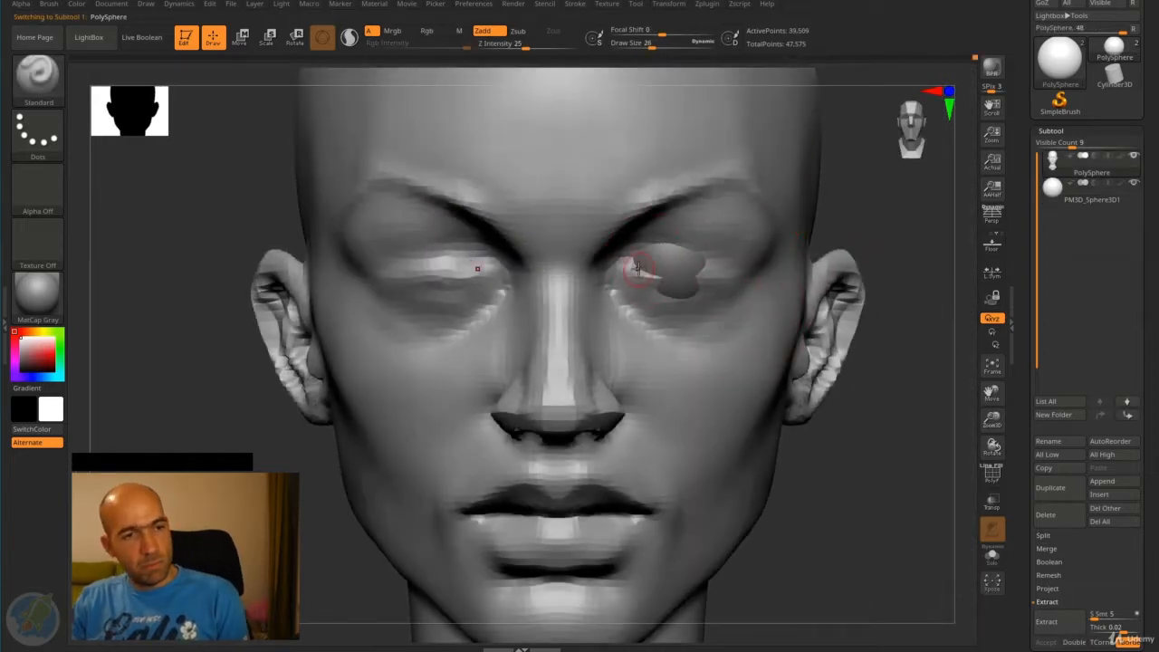
{"action": "key", "text": "bracketright"}
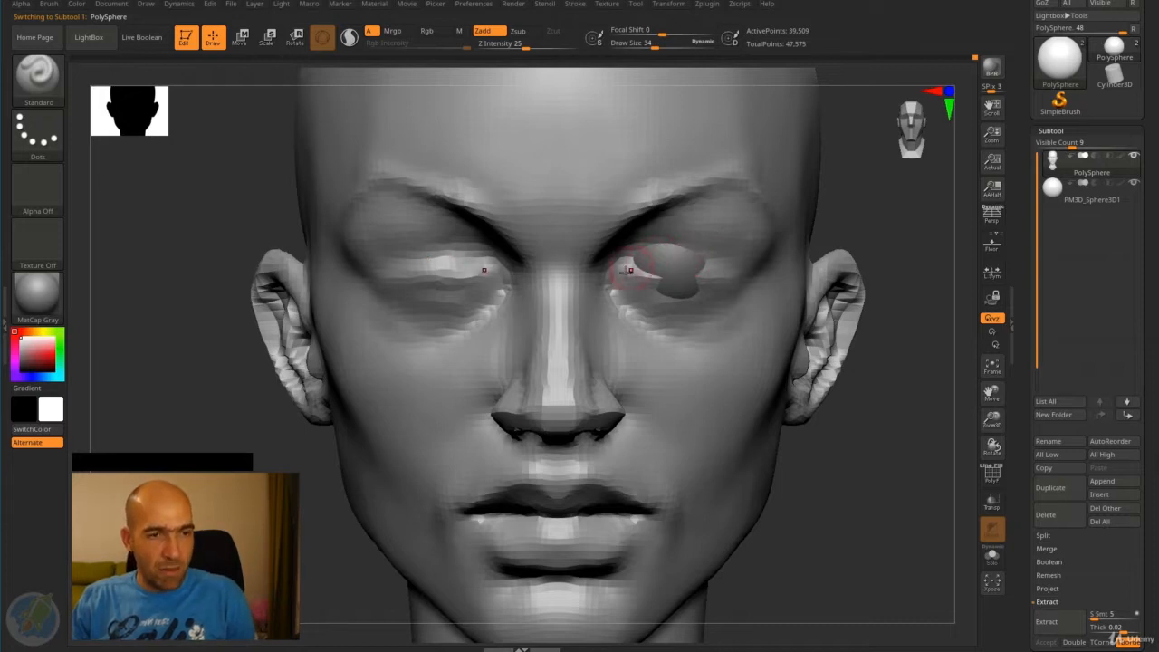
{"action": "mouse_move", "coordinate": [631, 270]}
{"action": "left_mouse_down"}
{"action": "mouse_move", "coordinate": [693, 247]}
{"action": "mouse_move", "coordinate": [710, 263]}
{"action": "mouse_move", "coordinate": [640, 279]}
{"action": "mouse_move", "coordinate": [690, 261]}
{"action": "mouse_move", "coordinate": [715, 272]}
{"action": "left_mouse_up"}
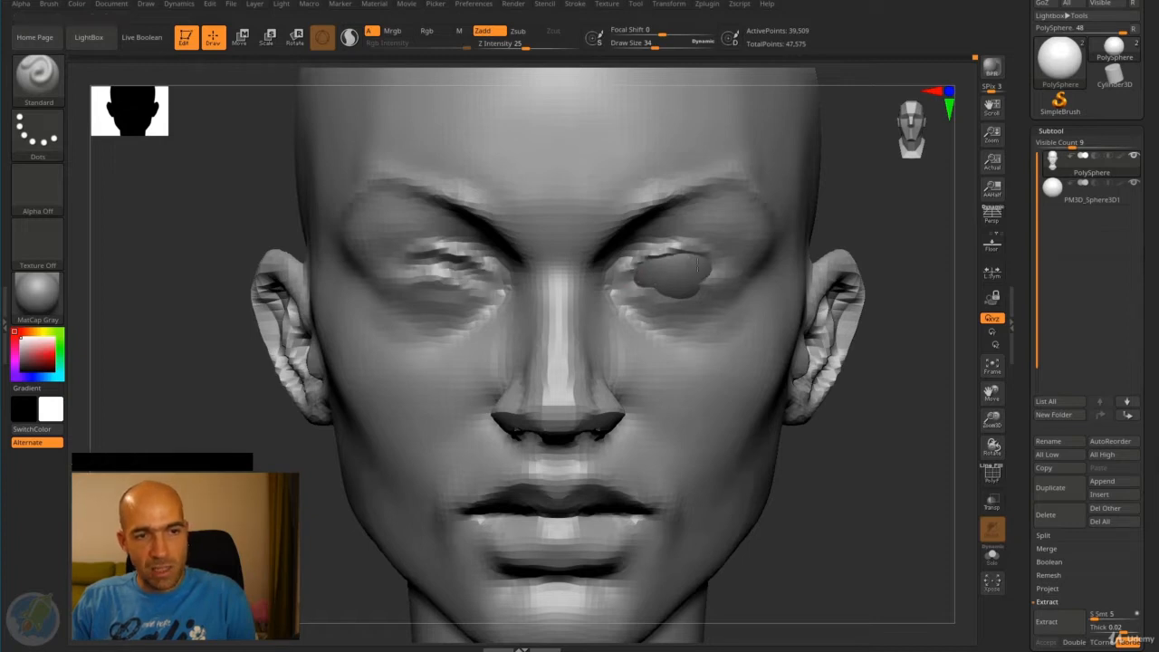
{"action": "mouse_move", "coordinate": [641, 271]}
{"action": "left_mouse_down", "text": "alt"}
{"action": "mouse_move", "coordinate": [627, 277]}
{"action": "mouse_move", "coordinate": [637, 256]}
{"action": "mouse_move", "coordinate": [716, 258]}
{"action": "left_mouse_up", "text": "alt"}
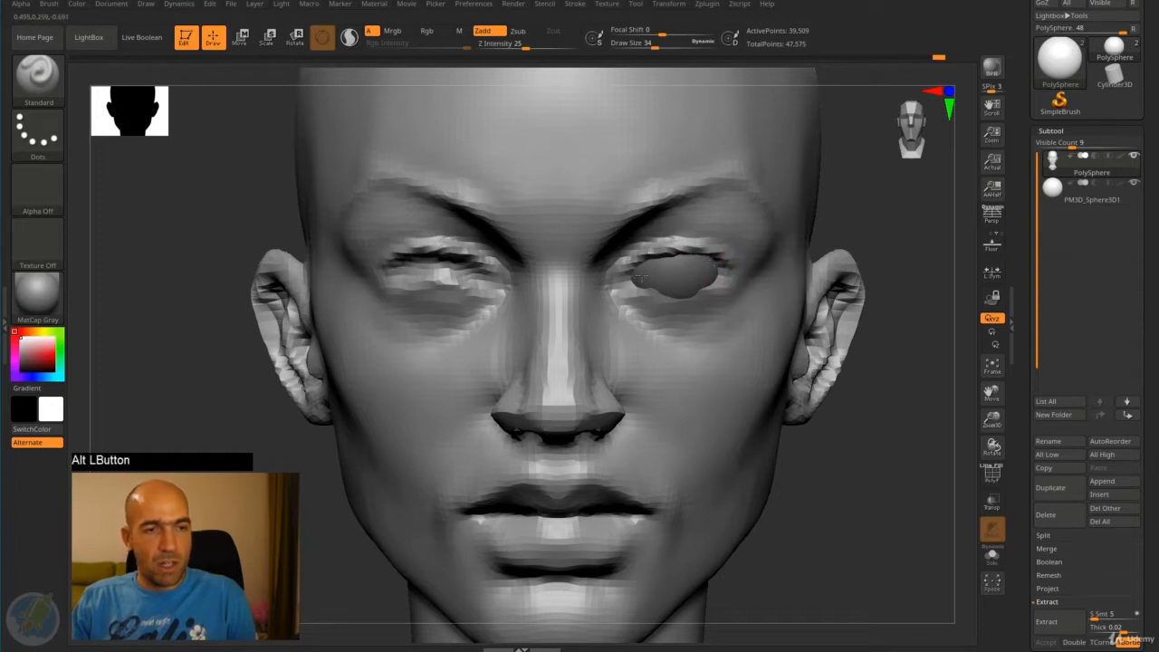
- Carve the lower edge of the eye opening and the area beneath it around the eyeball
{"action": "mouse_move", "coordinate": [641, 278]}
{"action": "left_mouse_down", "text": "alt"}
{"action": "mouse_move", "coordinate": [686, 299]}
{"action": "mouse_move", "coordinate": [725, 288]}
{"action": "mouse_move", "coordinate": [721, 270]}
{"action": "mouse_move", "coordinate": [648, 304]}
{"action": "mouse_move", "coordinate": [736, 296]}
{"action": "mouse_move", "coordinate": [686, 329]}
{"action": "mouse_move", "coordinate": [741, 314]}
{"action": "mouse_move", "coordinate": [686, 335]}
{"action": "left_mouse_up", "text": "alt"}
{"action": "mouse_move", "coordinate": [692, 333]}
{"action": "left_mouse_down", "text": "shift"}
{"action": "mouse_move", "coordinate": [742, 302]}
{"action": "mouse_move", "coordinate": [670, 332]}
{"action": "left_mouse_up", "text": "shift"}
{"action": "left_click_drag", "start_coordinate": [728, 296], "coordinate": [696, 308], "text": "shift"}
{"action": "key", "text": "f"}
{"action": "mouse_move", "coordinate": [799, 225]}
{"action": "left_mouse_down"}
{"action": "mouse_move", "coordinate": [785, 237]}
{"action": "mouse_move", "coordinate": [846, 246]}
{"action": "mouse_move", "coordinate": [827, 202]}
{"action": "mouse_move", "coordinate": [860, 272]}
{"action": "mouse_move", "coordinate": [732, 227]}
{"action": "left_mouse_up"}
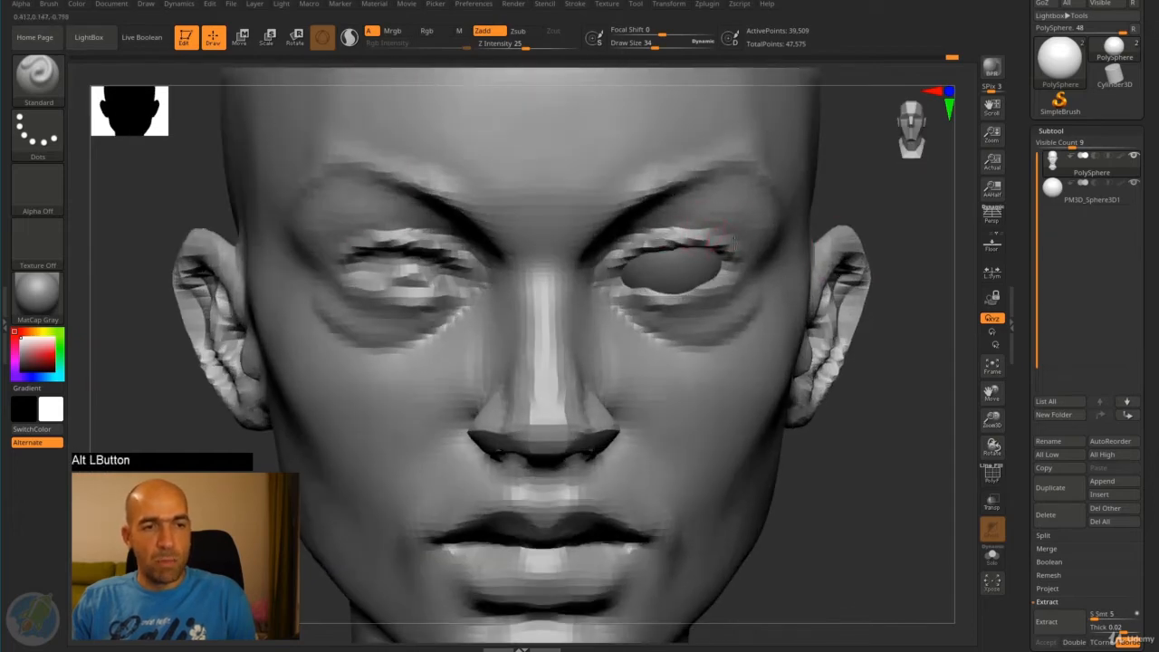
- Sculpt the upper eyelid crease from the inner corner around to the outer corner of the eye
{"action": "left_click_drag", "start_coordinate": [748, 245], "coordinate": [741, 257]}
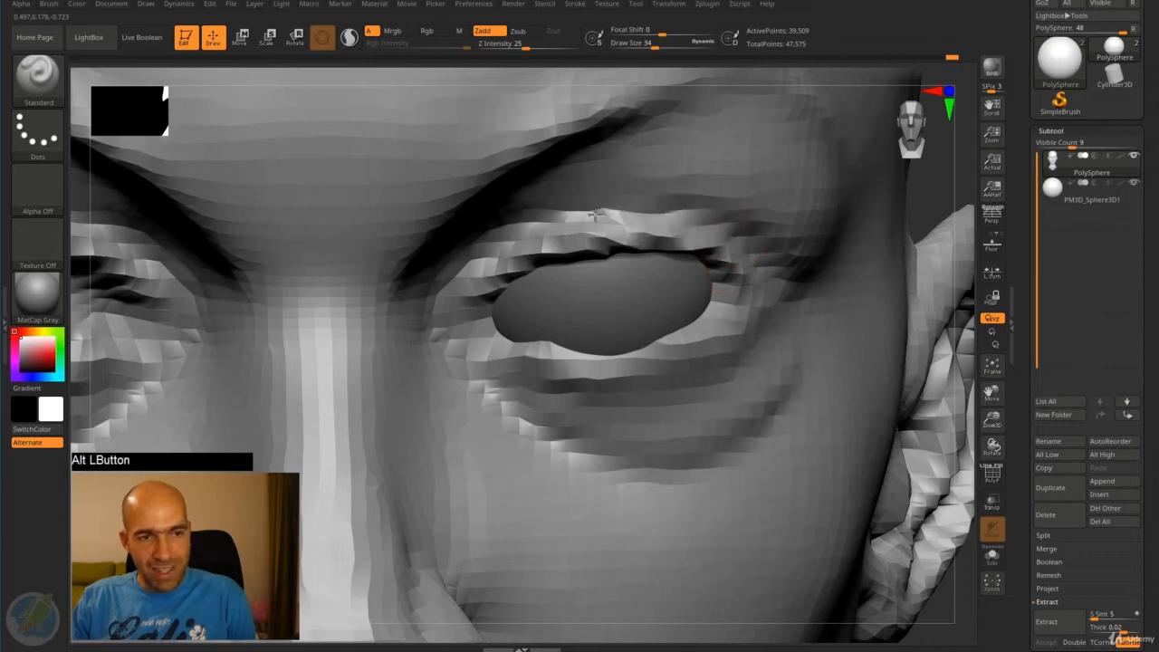
{"action": "mouse_move", "coordinate": [770, 257]}
{"action": "left_mouse_down", "text": "alt"}
{"action": "mouse_move", "coordinate": [675, 214]}
{"action": "mouse_move", "coordinate": [554, 221]}
{"action": "left_mouse_up", "text": "alt"}
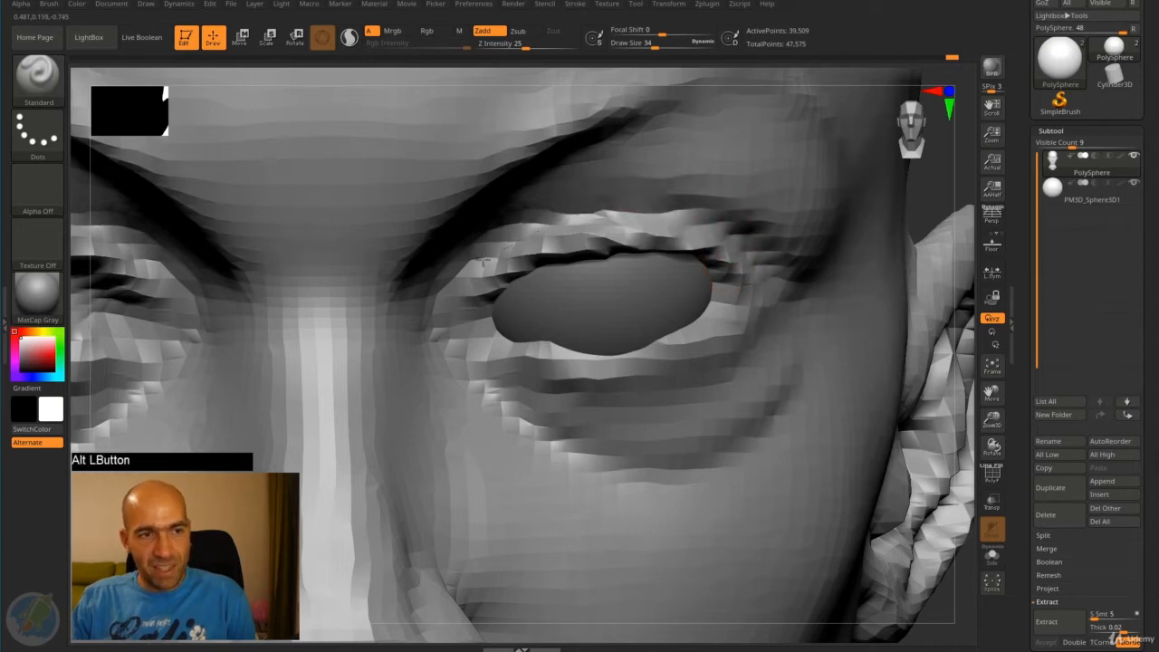
{"action": "mouse_move", "coordinate": [480, 270]}
{"action": "left_mouse_down", "text": "alt"}
{"action": "mouse_move", "coordinate": [616, 217]}
{"action": "mouse_move", "coordinate": [748, 242]}
{"action": "mouse_move", "coordinate": [768, 253]}
{"action": "mouse_move", "coordinate": [778, 284]}
{"action": "left_mouse_up", "text": "alt"}
{"action": "left_click_drag", "start_coordinate": [938, 220], "coordinate": [809, 148], "text": "alt"}
{"action": "left_click_drag", "start_coordinate": [869, 215], "coordinate": [905, 271]}
{"action": "left_click_drag", "start_coordinate": [702, 213], "coordinate": [744, 263], "text": "shift"}
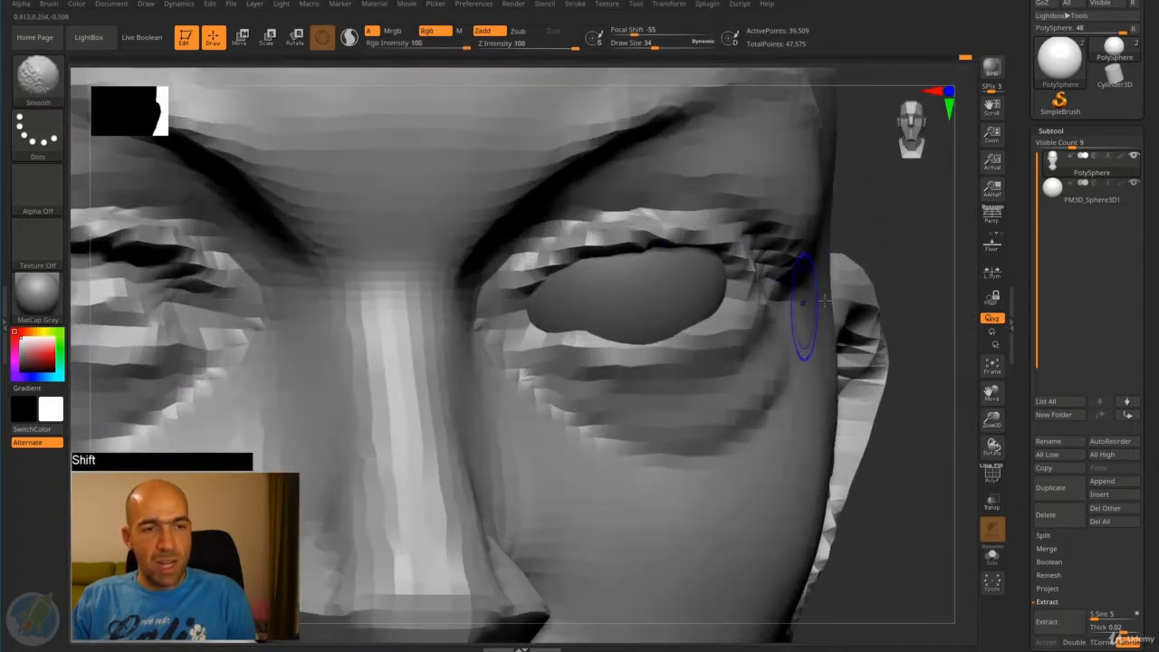
- Shape the lower eyelid beneath the eyeball out to the outer corner with the Standard brush
{"action": "left_click_drag", "start_coordinate": [905, 245], "coordinate": [812, 173], "text": "alt"}
{"action": "mouse_move", "coordinate": [888, 204]}
{"action": "left_mouse_down"}
{"action": "mouse_move", "coordinate": [836, 209]}
{"action": "mouse_move", "coordinate": [877, 215]}
{"action": "left_mouse_up"}
{"action": "left_click_drag", "start_coordinate": [876, 216], "coordinate": [907, 263], "text": "alt"}
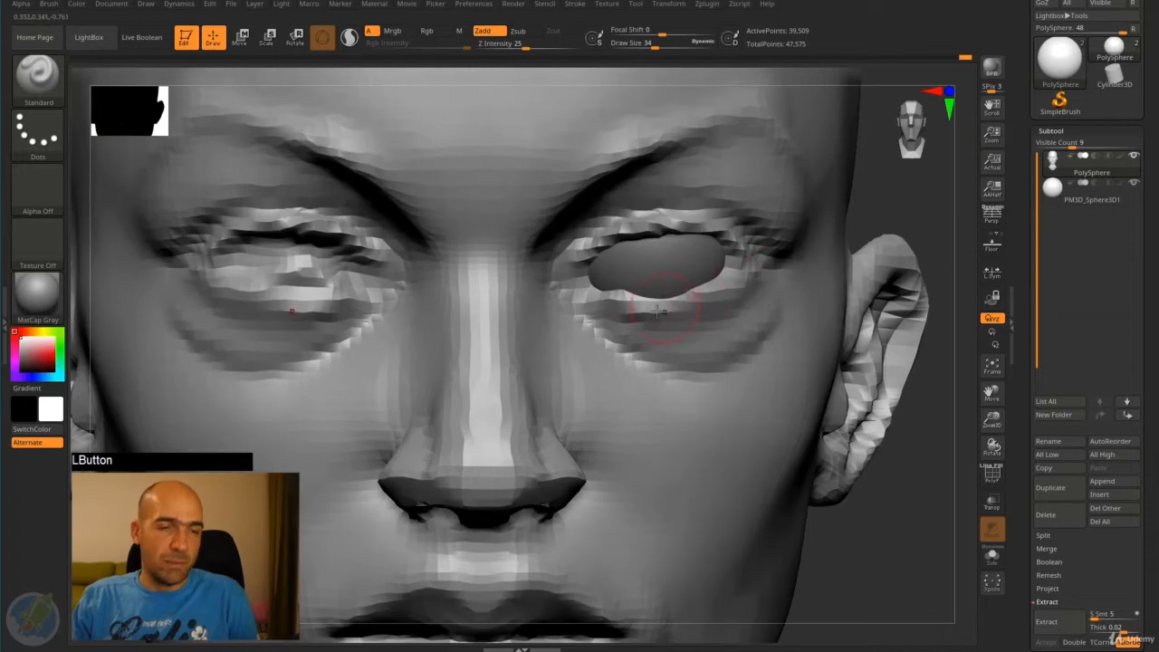
{"action": "mouse_move", "coordinate": [658, 309]}
{"action": "left_mouse_down"}
{"action": "mouse_move", "coordinate": [736, 282]}
{"action": "mouse_move", "coordinate": [742, 267]}
{"action": "left_mouse_up"}
- Activate the eyeball subtool and mirror it across the X axis with SubTool Master, merging both eyeballs into one subtool
{"action": "left_click_drag", "start_coordinate": [892, 237], "coordinate": [816, 254], "text": "alt"}
{"action": "left_click", "coordinate": [728, 273], "text": "alt"}
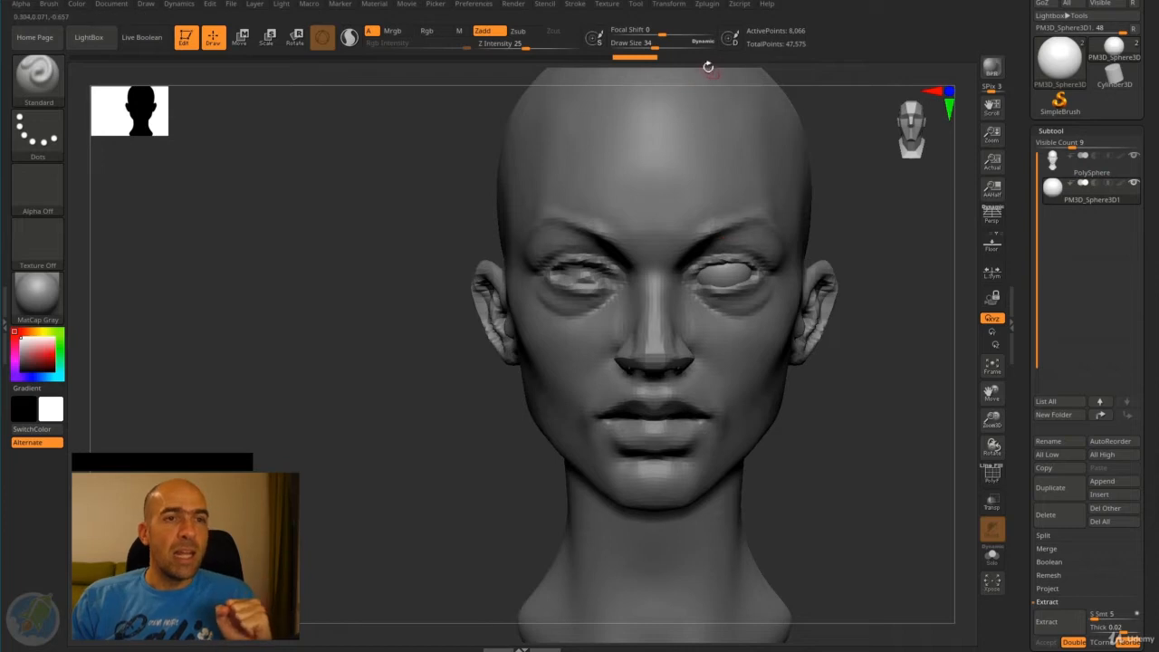
{"action": "left_click", "coordinate": [706, 5]}
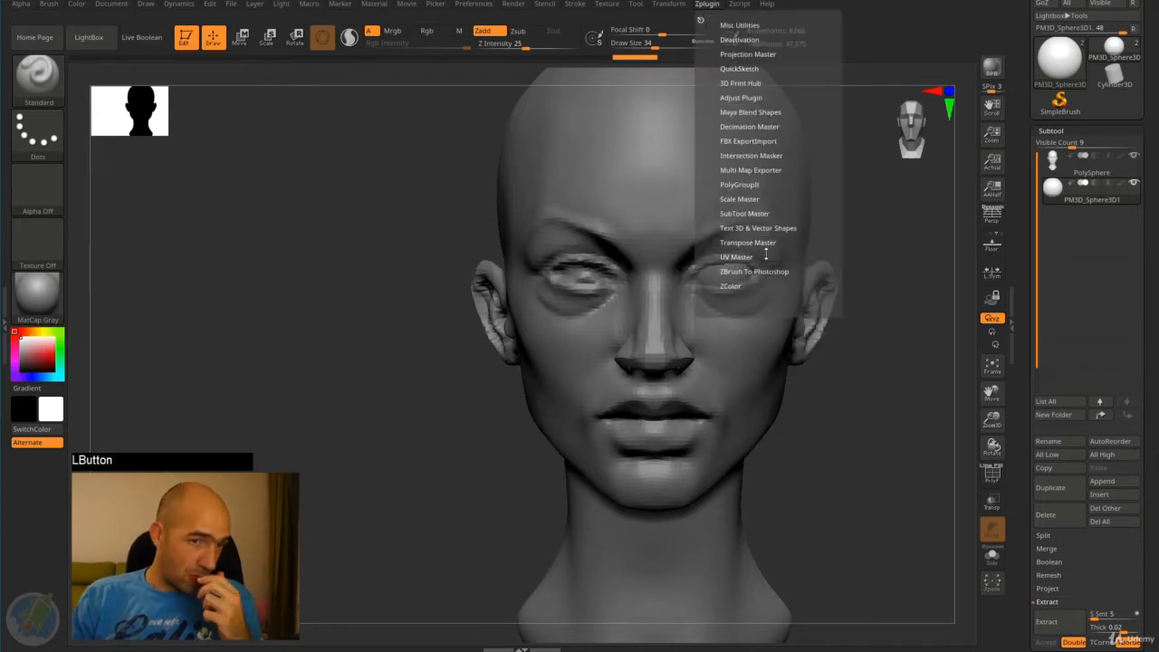
{"action": "left_click", "coordinate": [762, 211]}
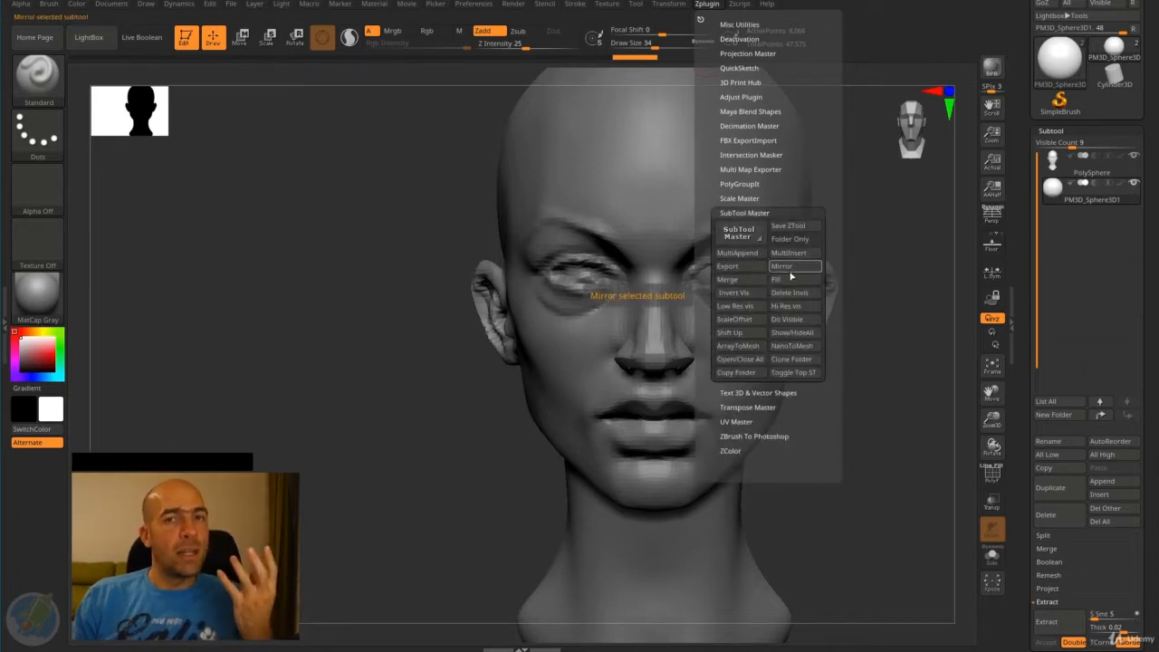
{"action": "left_click", "coordinate": [793, 269]}
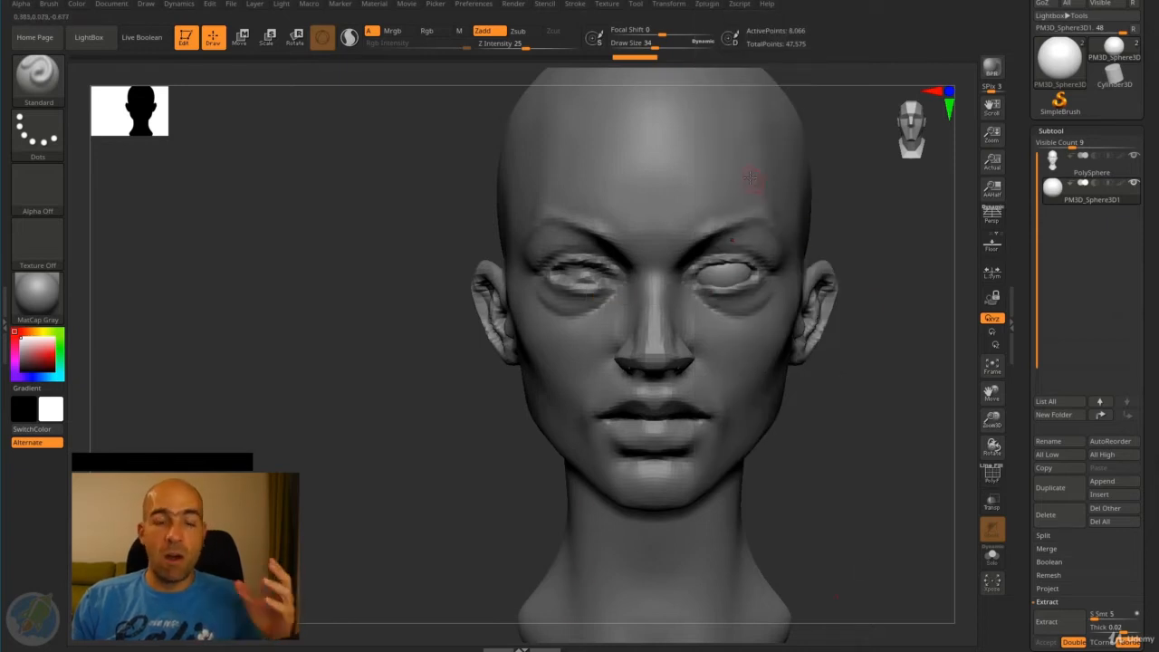
{"action": "left_click", "coordinate": [706, 4]}
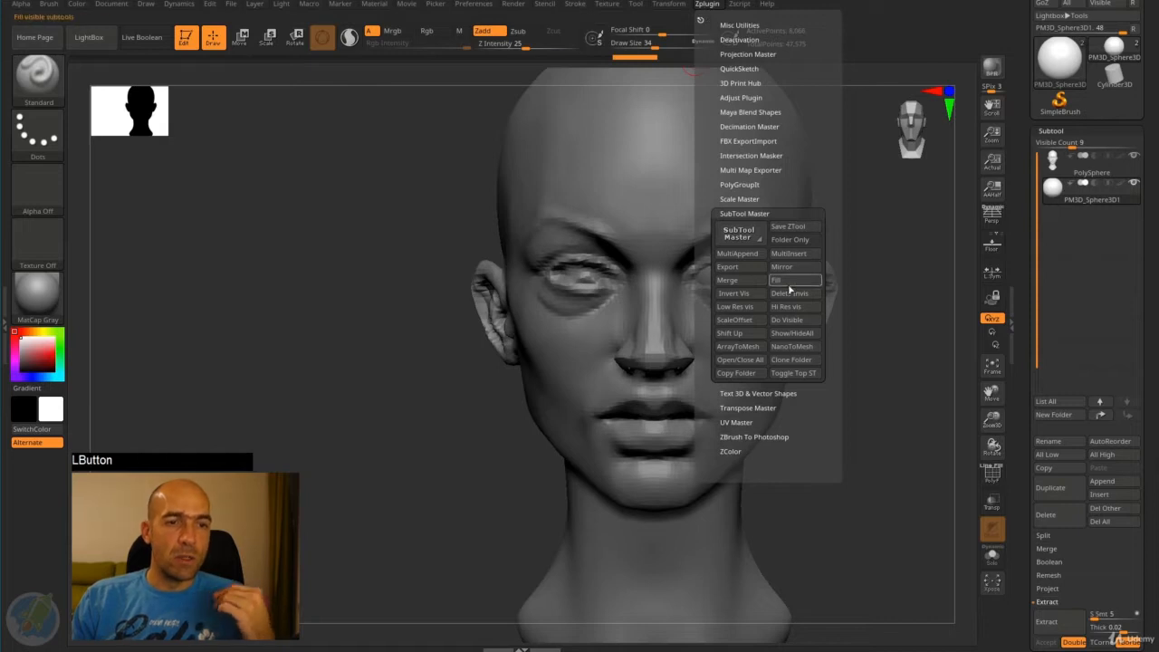
{"action": "left_click", "coordinate": [712, 5]}
{"action": "left_click", "coordinate": [714, 5]}
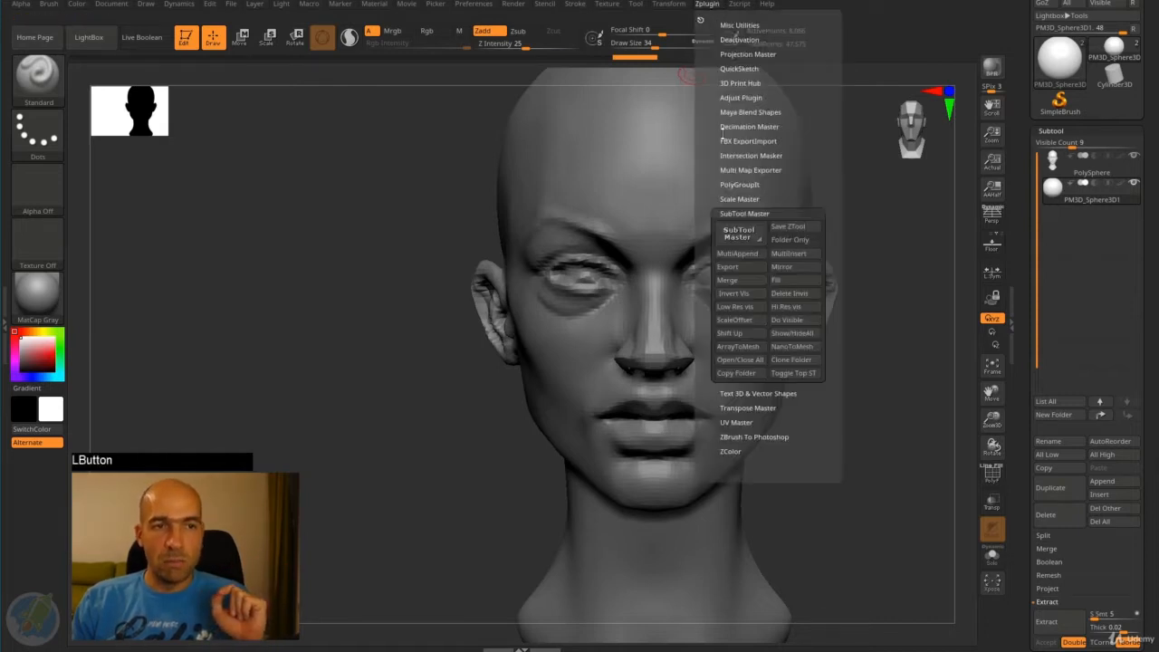
{"action": "left_click", "coordinate": [762, 214]}
{"action": "left_click", "coordinate": [767, 214]}
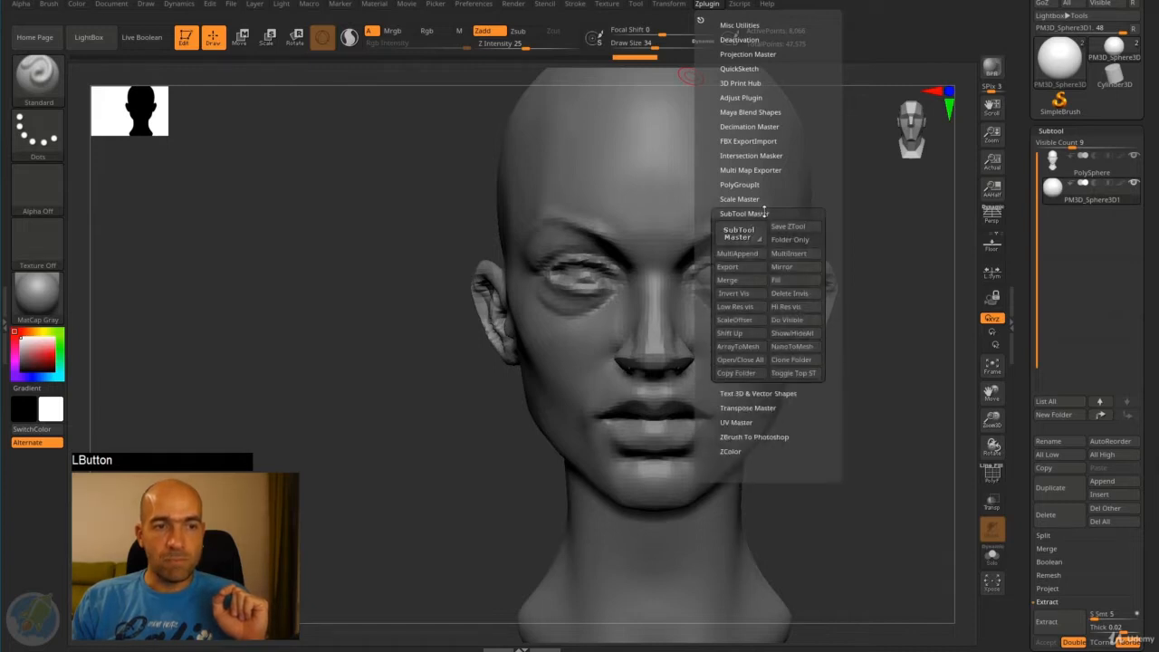
{"action": "left_click", "coordinate": [790, 269]}
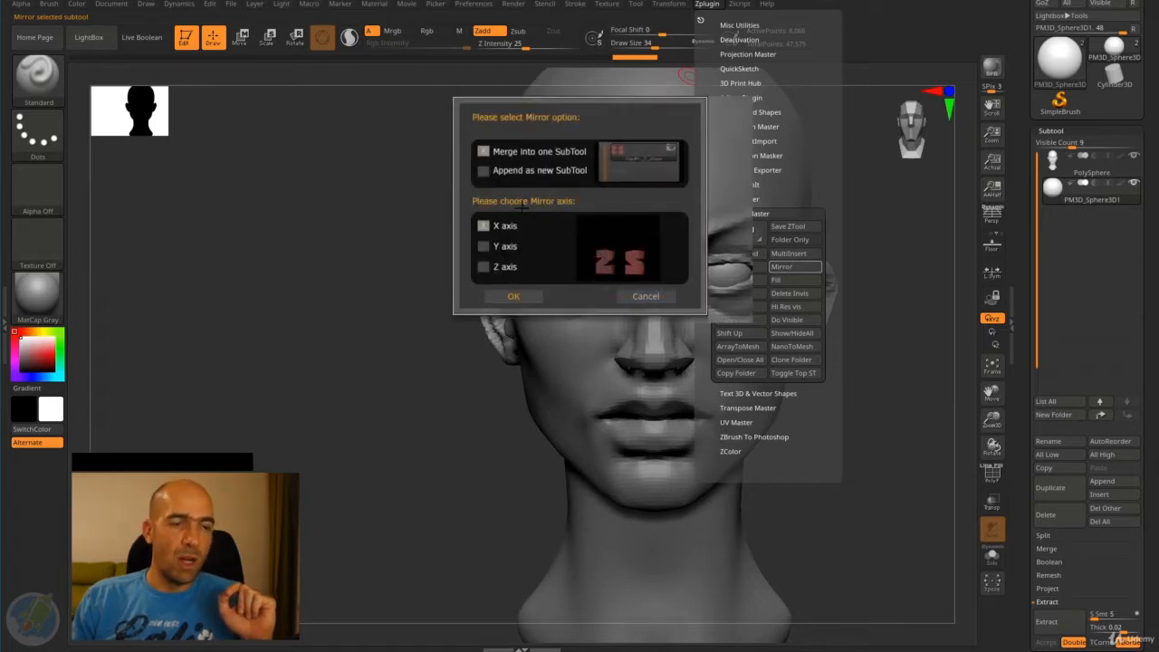
{"action": "left_click", "coordinate": [516, 296]}
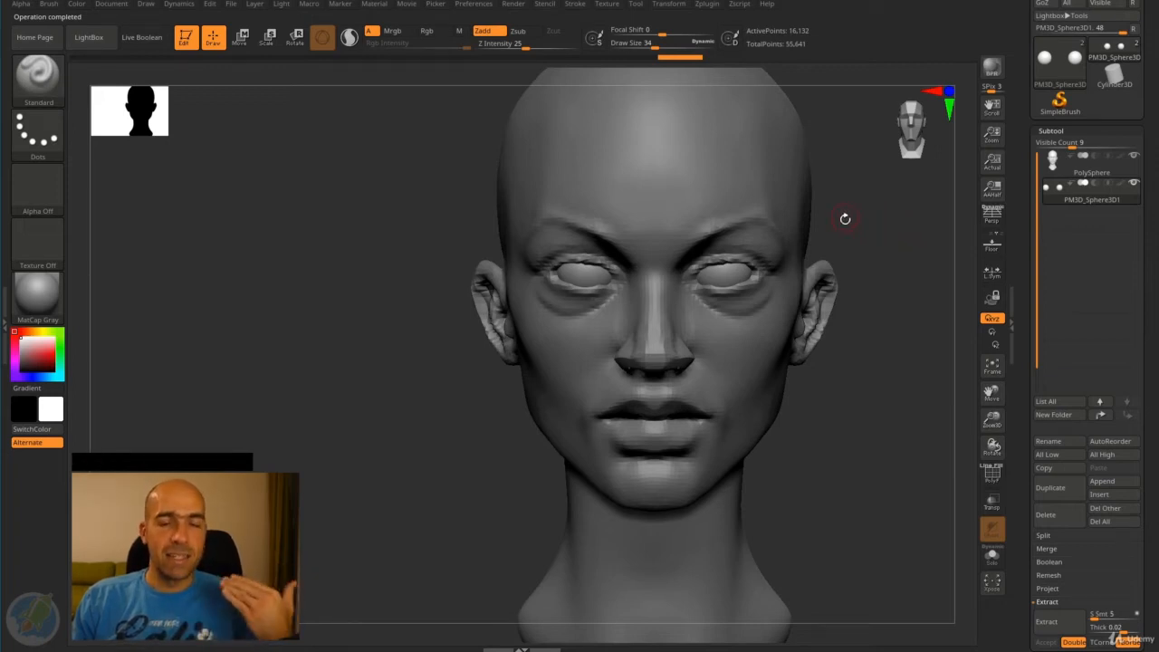
- Try a symmetrical Standard brush stroke on the front of both eyeballs
{"action": "left_click_drag", "start_coordinate": [856, 222], "coordinate": [717, 280]}
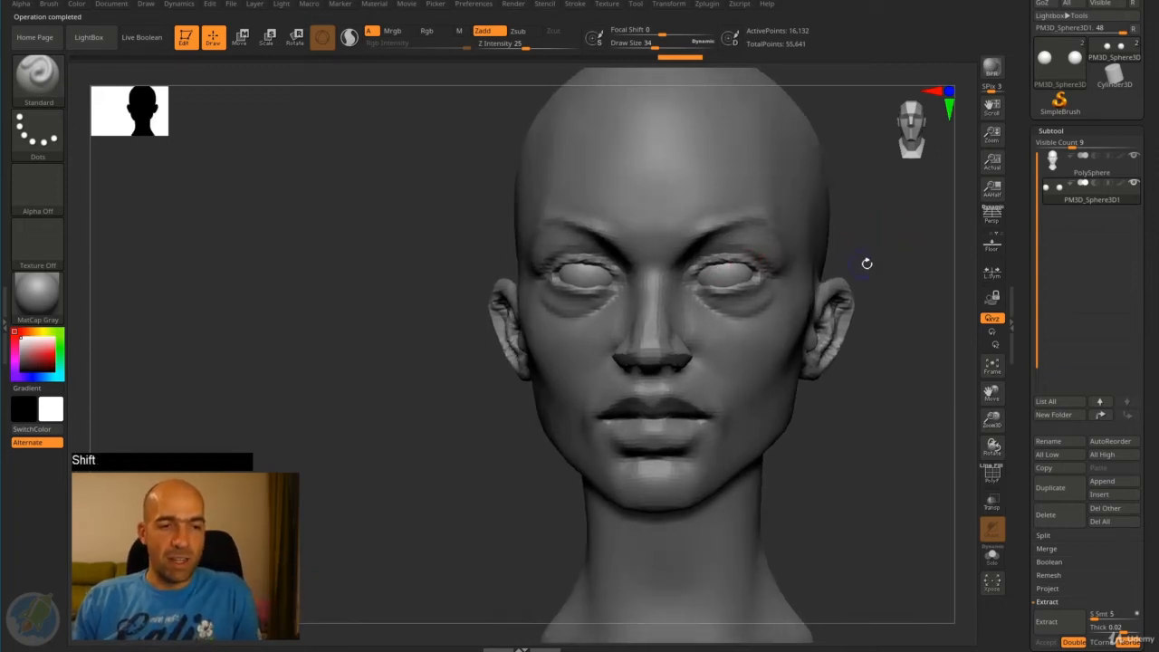
{"action": "left_click_drag", "start_coordinate": [867, 264], "coordinate": [585, 265], "text": "shift"}
{"action": "left_click_drag", "start_coordinate": [853, 278], "coordinate": [860, 296], "text": "alt"}
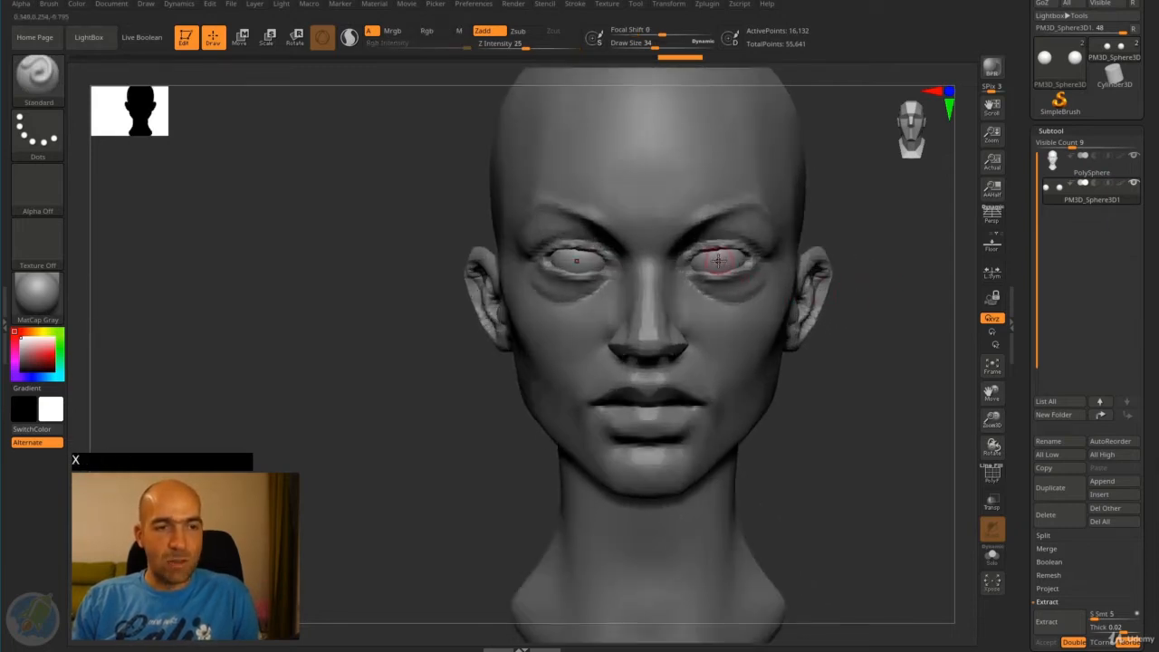
{"action": "left_click_drag", "start_coordinate": [717, 263], "coordinate": [726, 265]}
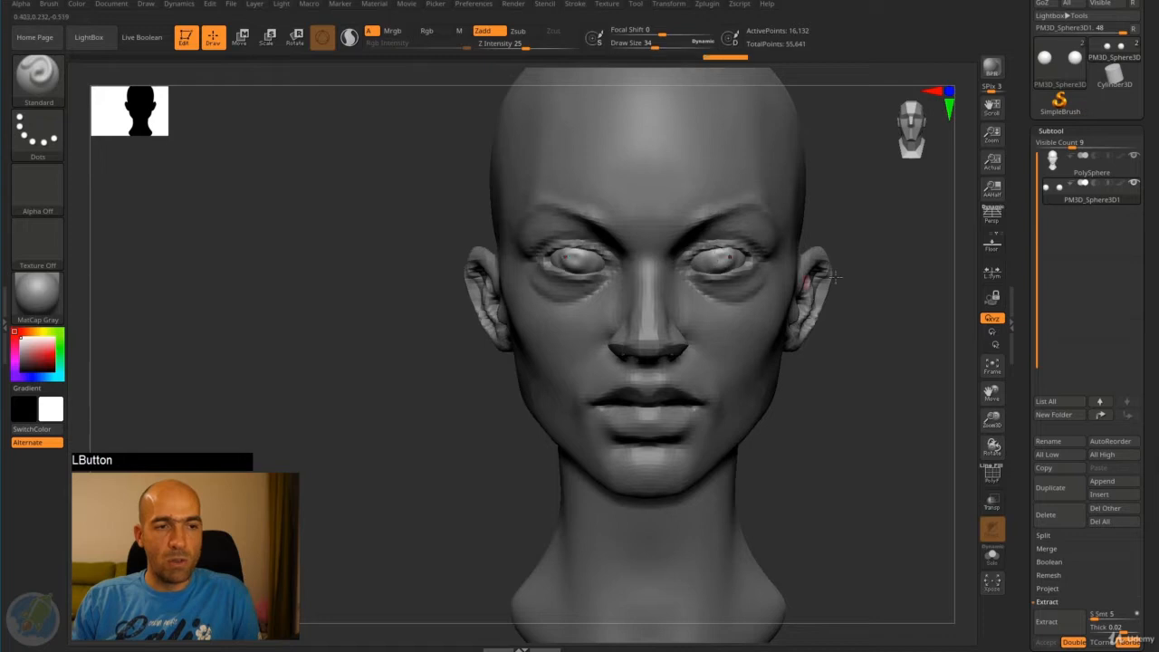
- Activate the head subtool and nudge the lower eyelid against the eyeball with the Move brush at draw size 66
{"action": "left_click_drag", "start_coordinate": [883, 252], "coordinate": [865, 169], "text": "alt"}
{"action": "left_click", "coordinate": [744, 302], "text": "alt"}
{"action": "left_click_drag", "start_coordinate": [821, 287], "coordinate": [854, 267], "text": "alt"}
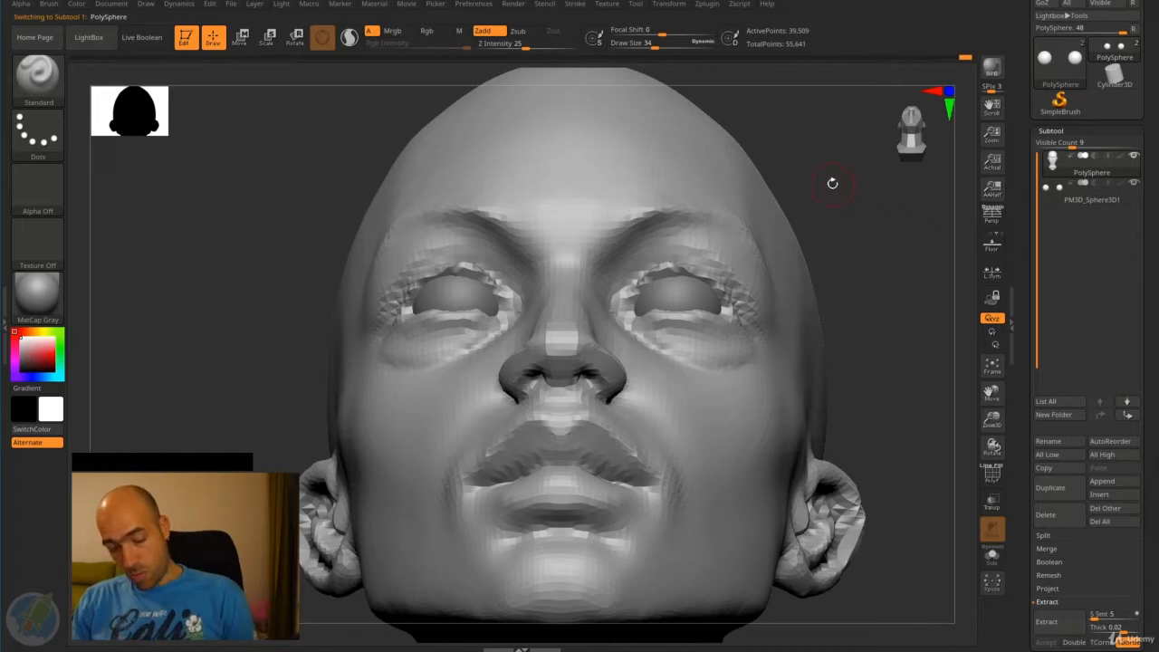
{"action": "key", "text": "b"}
{"action": "key", "text": "m"}
{"action": "key", "text": "v"}
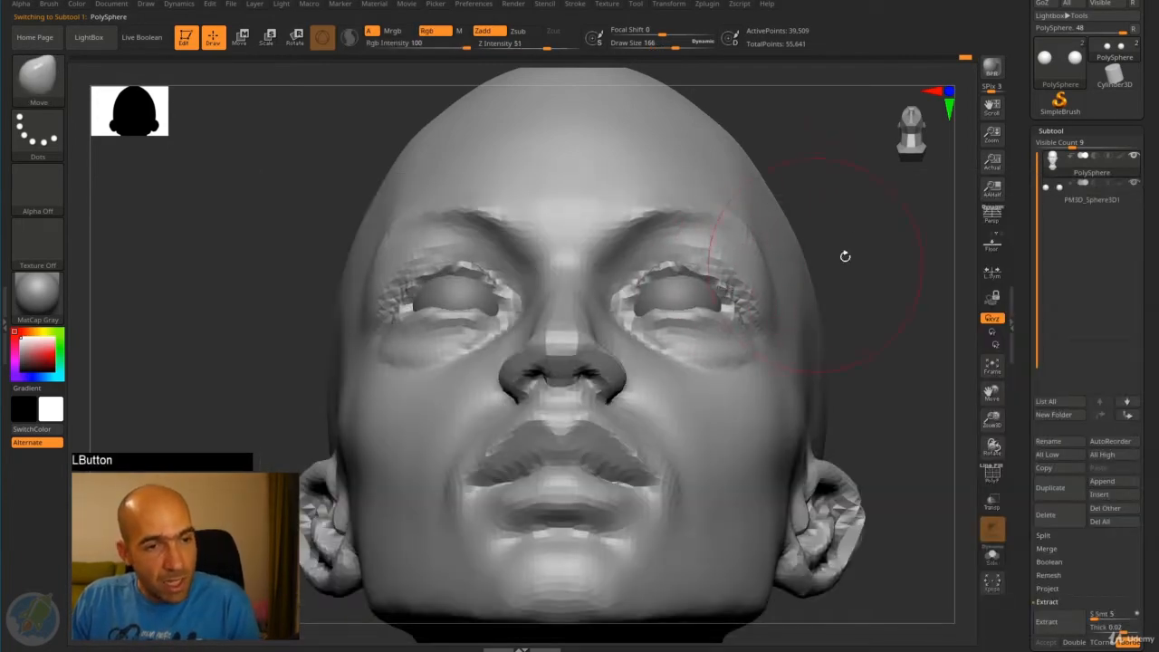
{"action": "mouse_move", "coordinate": [841, 253]}
{"action": "left_mouse_down"}
{"action": "mouse_move", "coordinate": [833, 223]}
{"action": "mouse_move", "coordinate": [900, 280]}
{"action": "mouse_move", "coordinate": [902, 303]}
{"action": "left_mouse_up"}
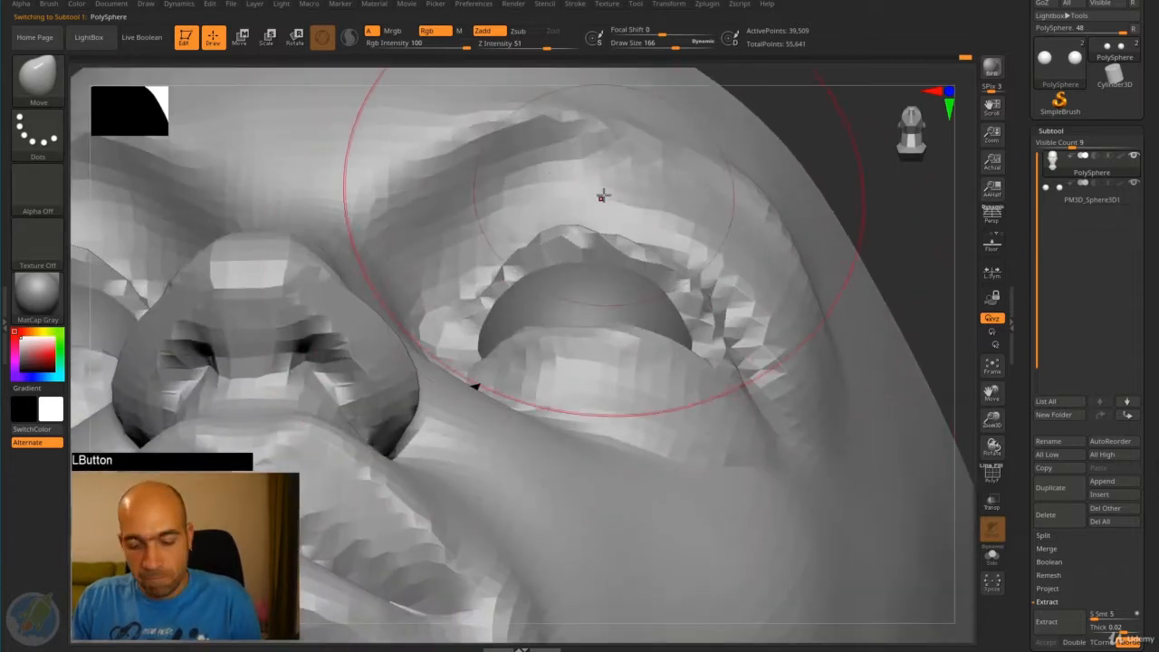
{"action": "key", "text": "bracketleft"}
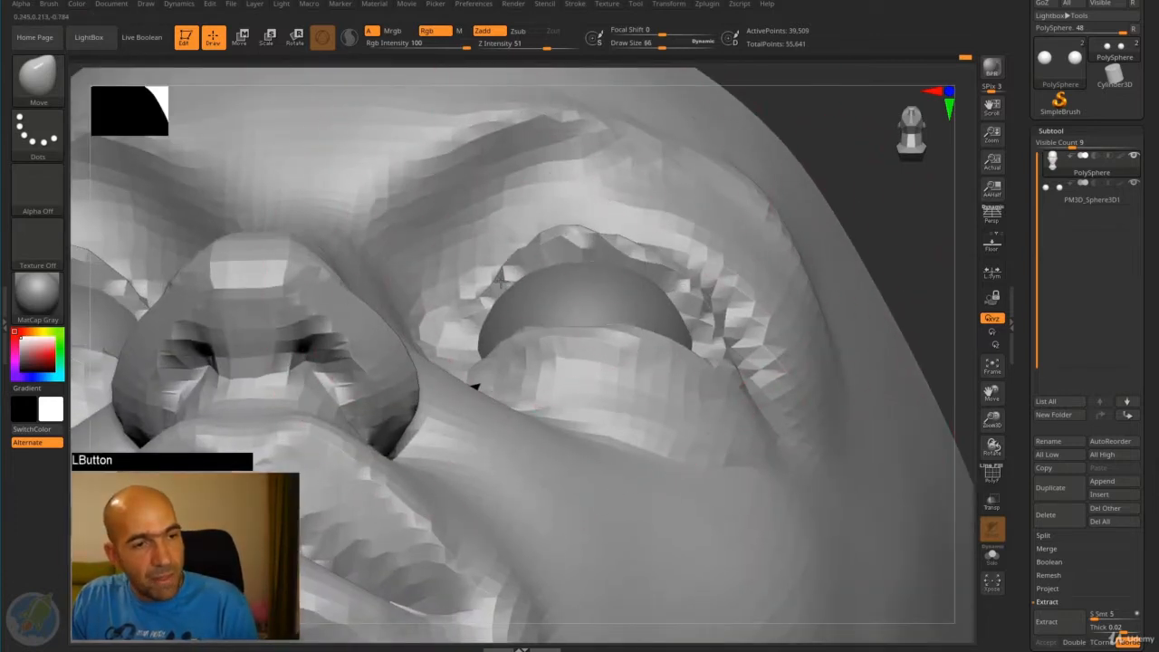
{"action": "left_click_drag", "start_coordinate": [843, 204], "coordinate": [864, 162]}
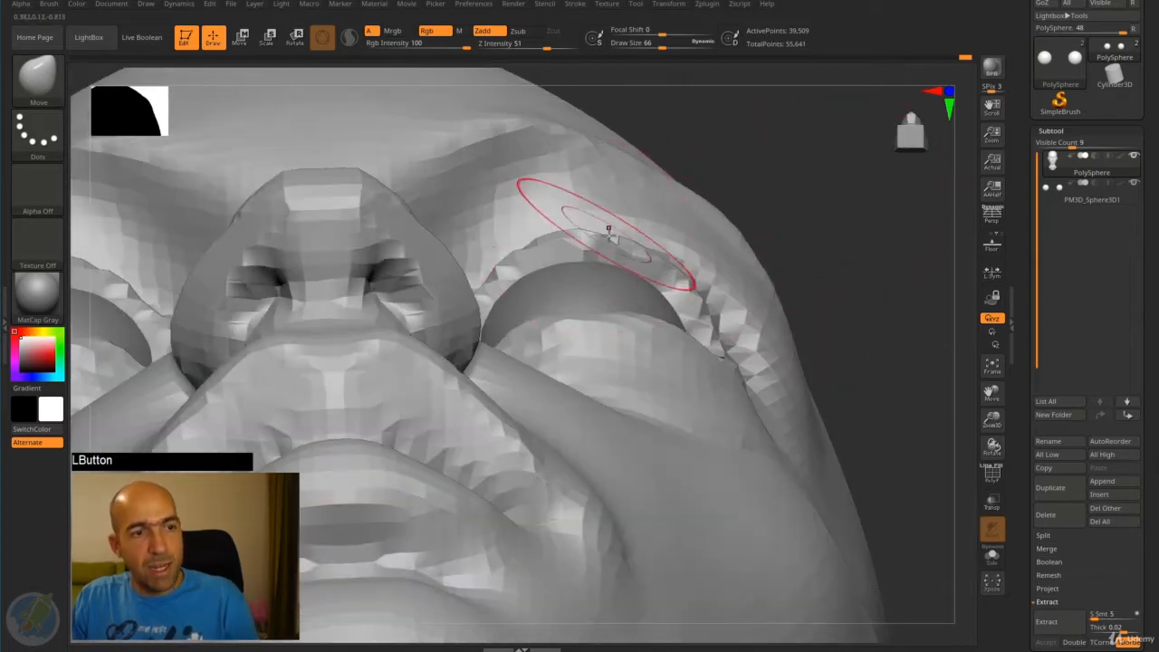
{"action": "left_click_drag", "start_coordinate": [803, 217], "coordinate": [804, 308]}
{"action": "left_click_drag", "start_coordinate": [624, 333], "coordinate": [623, 323]}
{"action": "left_click_drag", "start_coordinate": [577, 347], "coordinate": [575, 337]}
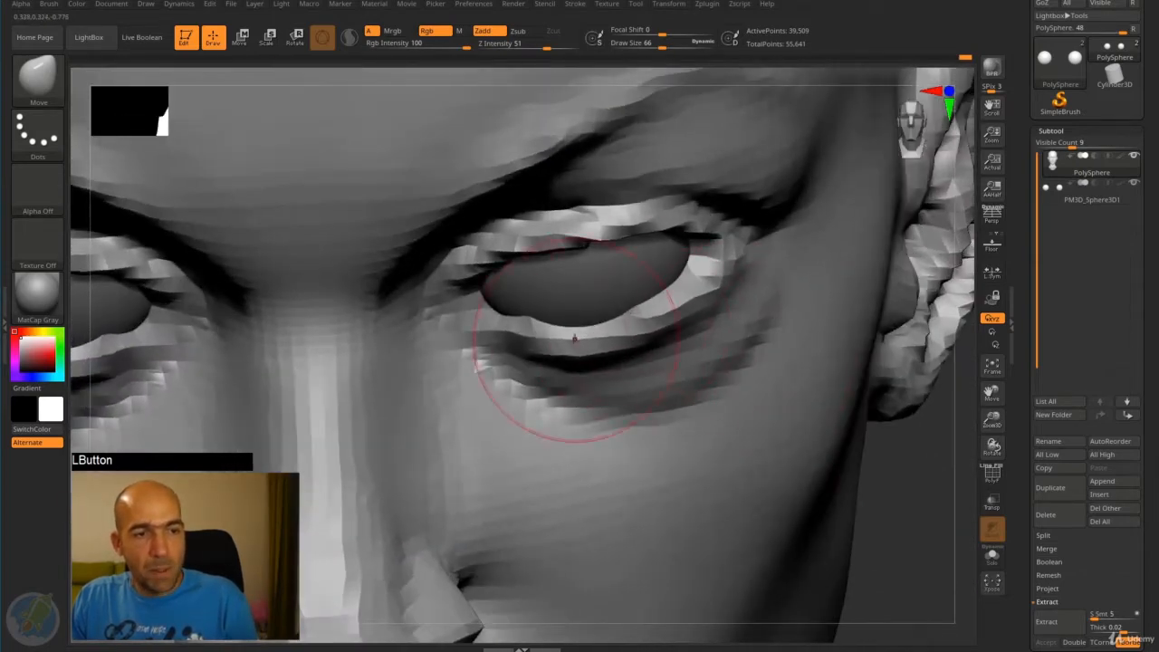
- Pull the outer corner of the eye opening into shape around the eyeball with the Move brush
{"action": "left_click_drag", "start_coordinate": [710, 292], "coordinate": [719, 285]}
{"action": "mouse_move", "coordinate": [911, 472]}
{"action": "left_mouse_down"}
{"action": "mouse_move", "coordinate": [846, 468]}
{"action": "mouse_move", "coordinate": [916, 466]}
{"action": "left_mouse_up"}
{"action": "left_click_drag", "start_coordinate": [727, 269], "coordinate": [718, 263]}
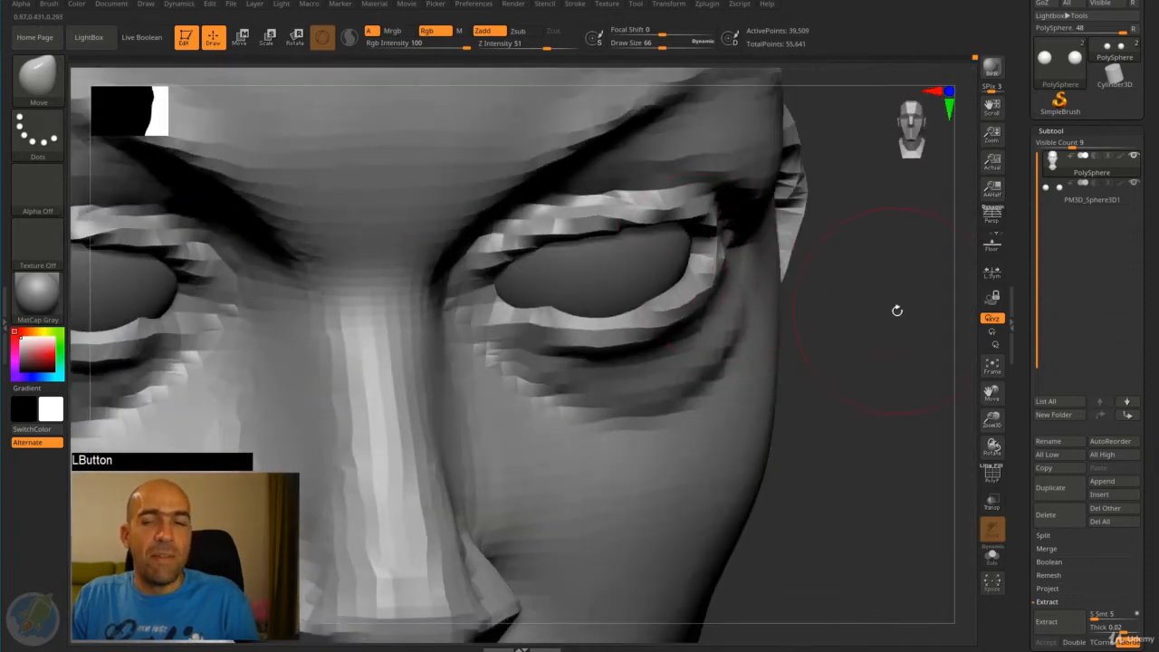
{"action": "left_click_drag", "start_coordinate": [897, 310], "coordinate": [893, 344], "text": "alt"}
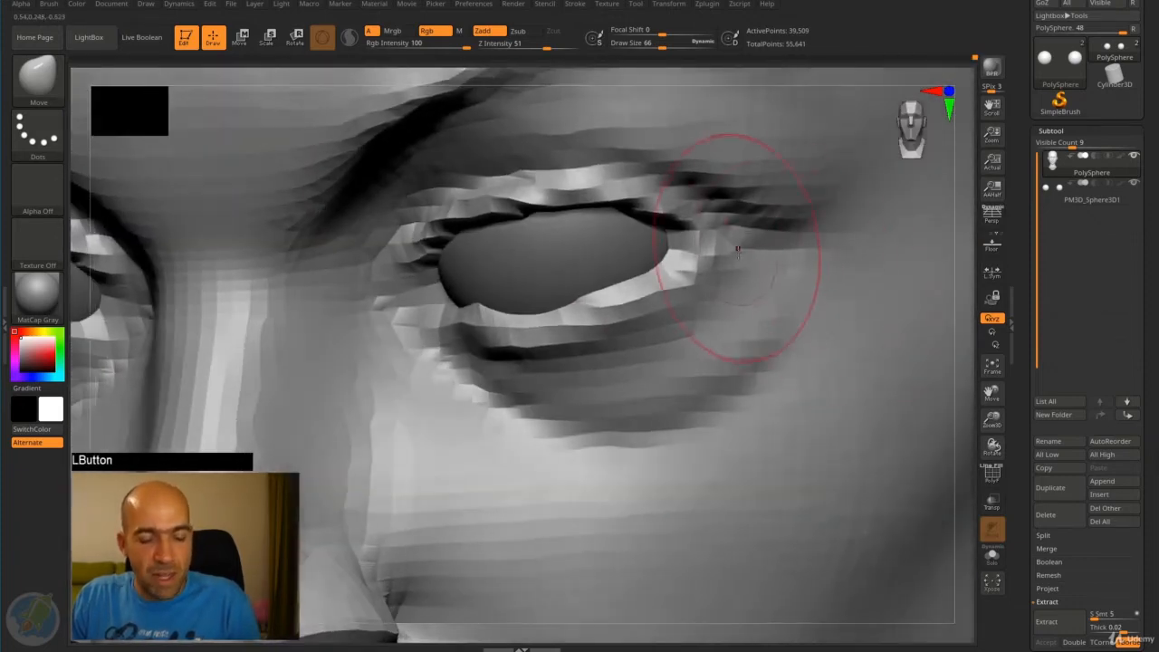
- Sculpt the outer eye corner and the upper eyelid edge running inward from it
{"action": "key", "text": "7"}
{"action": "mouse_move", "coordinate": [710, 239]}
{"action": "left_mouse_down", "text": "alt"}
{"action": "mouse_move", "coordinate": [684, 246]}
{"action": "mouse_move", "coordinate": [682, 236]}
{"action": "mouse_move", "coordinate": [717, 225]}
{"action": "left_mouse_up", "text": "alt"}
{"action": "left_click_drag", "start_coordinate": [627, 194], "coordinate": [542, 195]}
{"action": "left_click_drag", "start_coordinate": [964, 282], "coordinate": [983, 285], "text": "shift"}
{"action": "left_click_drag", "start_coordinate": [910, 180], "coordinate": [881, 200], "text": "alt"}
- Reshape the inner corner and the upper and lower lid edges of the eye opening with the Move brush
{"action": "key", "text": "4"}
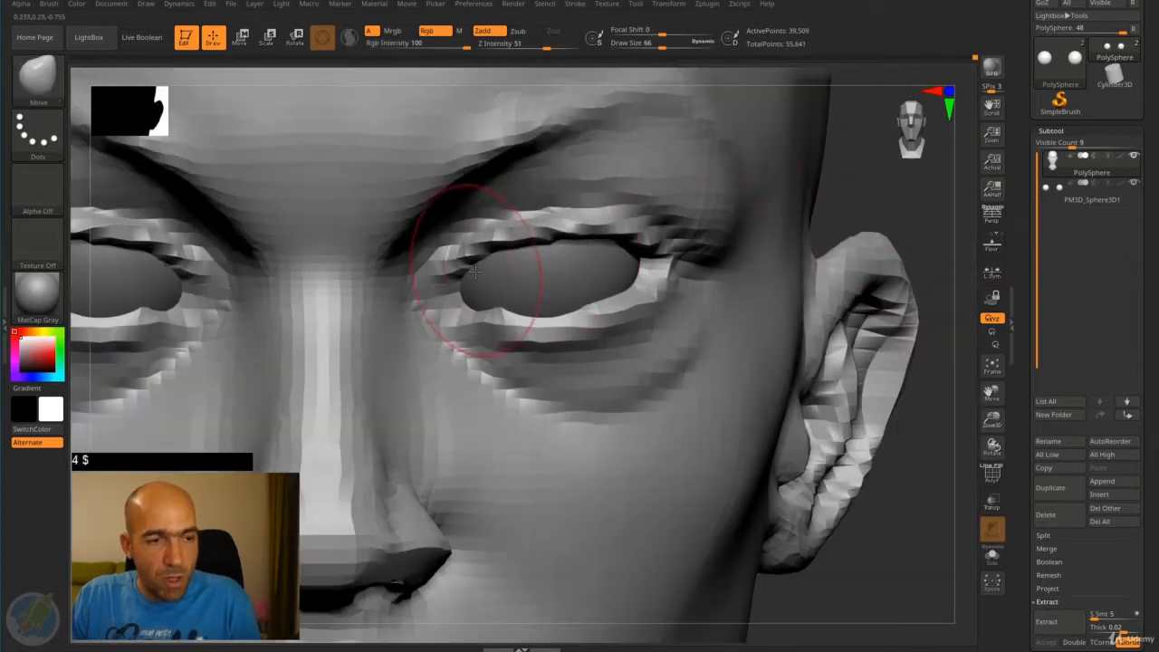
{"action": "key", "text": "b"}
{"action": "key", "text": "m"}
{"action": "key", "text": "v"}
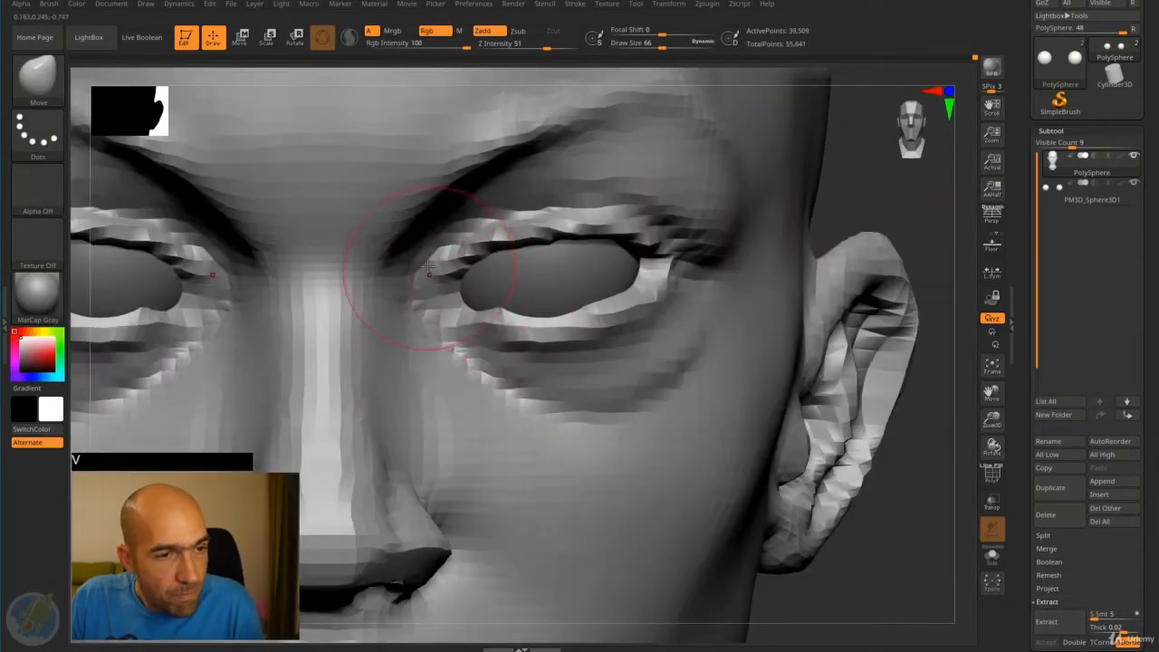
{"action": "mouse_move", "coordinate": [453, 276]}
{"action": "left_mouse_down"}
{"action": "mouse_move", "coordinate": [466, 288]}
{"action": "mouse_move", "coordinate": [501, 248]}
{"action": "mouse_move", "coordinate": [561, 244]}
{"action": "left_mouse_up"}
{"action": "mouse_move", "coordinate": [637, 273]}
{"action": "left_mouse_down"}
{"action": "mouse_move", "coordinate": [649, 271]}
{"action": "mouse_move", "coordinate": [608, 311]}
{"action": "left_mouse_up"}
{"action": "left_click_drag", "start_coordinate": [535, 318], "coordinate": [504, 328]}
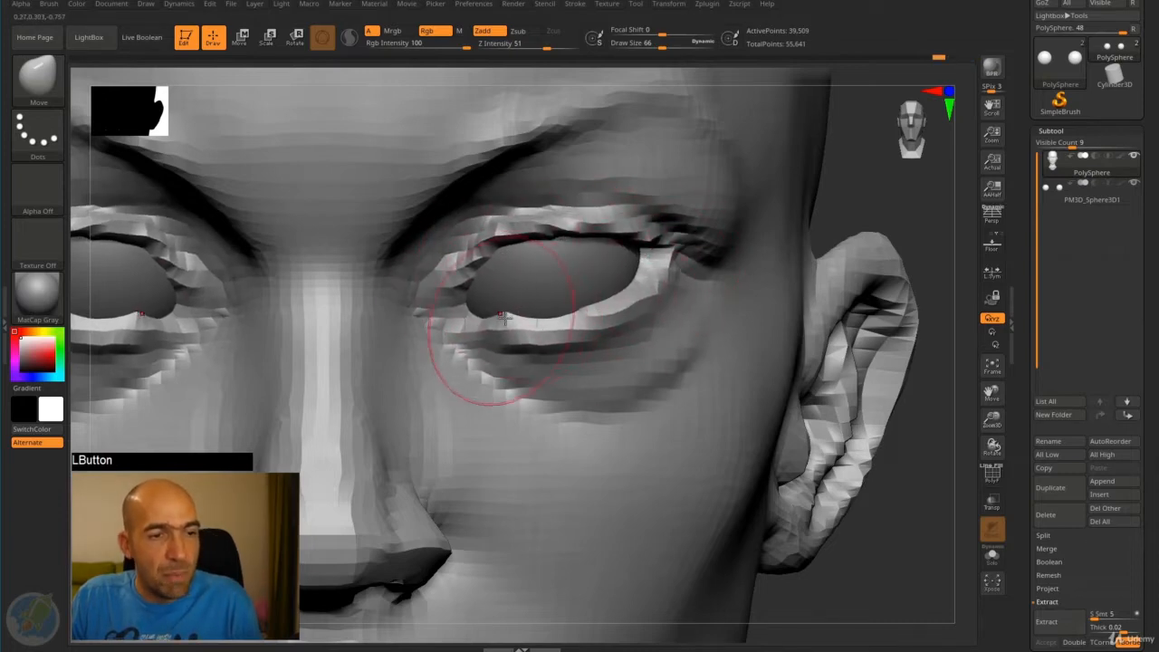
- Refine the eyelid contours around the eyeball from several angles with the Move brush
{"action": "mouse_move", "coordinate": [854, 212]}
{"action": "left_mouse_down", "text": "alt"}
{"action": "mouse_move", "coordinate": [679, 232]}
{"action": "mouse_move", "coordinate": [737, 218]}
{"action": "mouse_move", "coordinate": [686, 240]}
{"action": "mouse_move", "coordinate": [748, 239]}
{"action": "mouse_move", "coordinate": [735, 194]}
{"action": "mouse_move", "coordinate": [712, 227]}
{"action": "mouse_move", "coordinate": [727, 238]}
{"action": "mouse_move", "coordinate": [688, 261]}
{"action": "mouse_move", "coordinate": [764, 257]}
{"action": "mouse_move", "coordinate": [706, 262]}
{"action": "left_mouse_up", "text": "alt"}
{"action": "mouse_move", "coordinate": [761, 272]}
{"action": "left_mouse_down", "text": "alt"}
{"action": "mouse_move", "coordinate": [781, 295]}
{"action": "mouse_move", "coordinate": [780, 349]}
{"action": "left_mouse_up", "text": "alt"}
{"action": "mouse_move", "coordinate": [671, 333]}
{"action": "left_mouse_down", "text": "shift"}
{"action": "mouse_move", "coordinate": [644, 347]}
{"action": "mouse_move", "coordinate": [602, 342]}
{"action": "mouse_move", "coordinate": [627, 360]}
{"action": "left_mouse_up", "text": "shift"}
{"action": "left_click_drag", "start_coordinate": [790, 324], "coordinate": [762, 192], "text": "alt"}
{"action": "left_click_drag", "start_coordinate": [772, 245], "coordinate": [826, 273]}
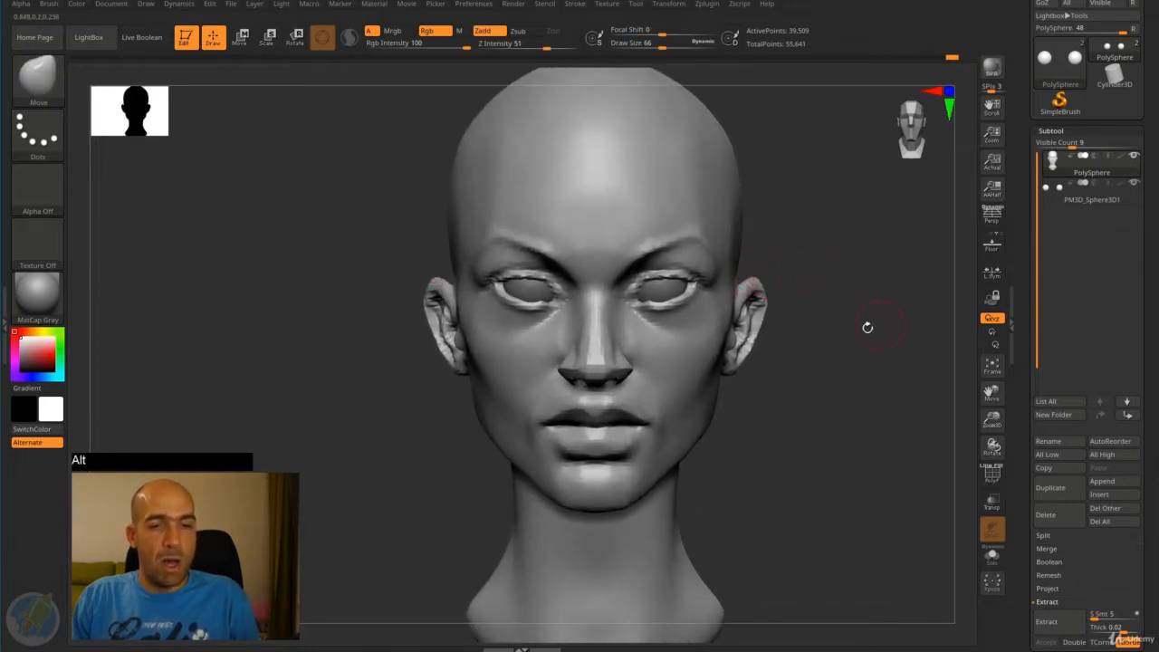
- Set the head's DynaMesh resolution to 192, remesh it and smooth the area around the eyes
{"action": "left_click_drag", "start_coordinate": [868, 327], "coordinate": [879, 324], "text": "alt"}
{"action": "scroll", "coordinate": [1041, 384], "scroll_direction": "down", "scroll_amount": 5}
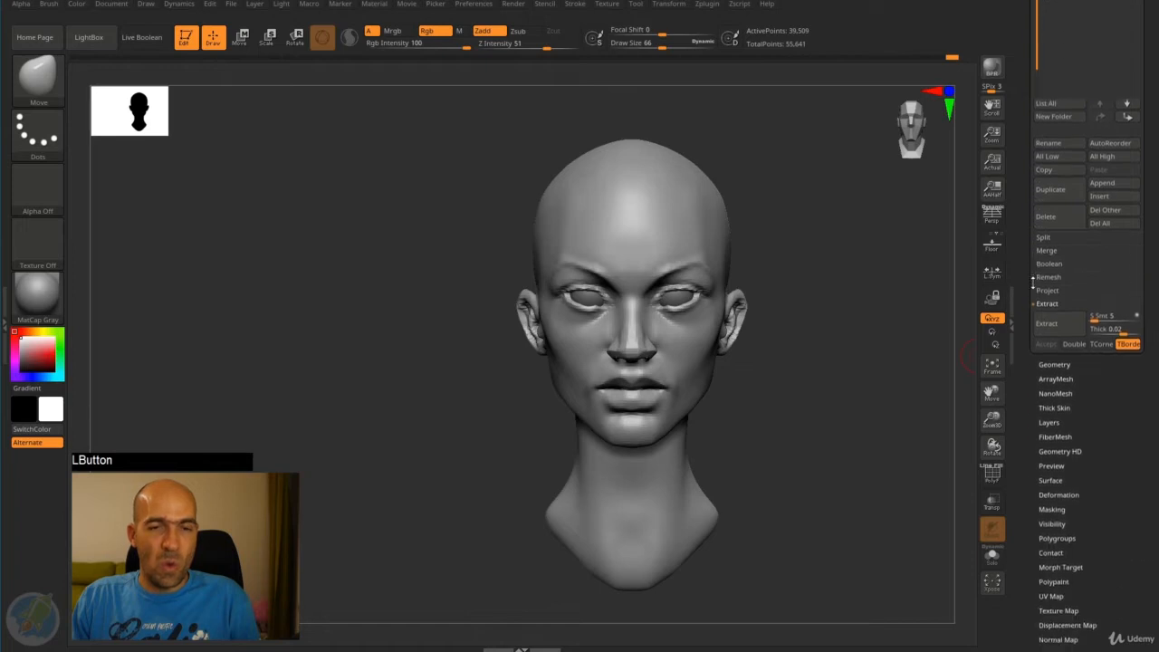
{"action": "left_click", "coordinate": [1054, 383]}
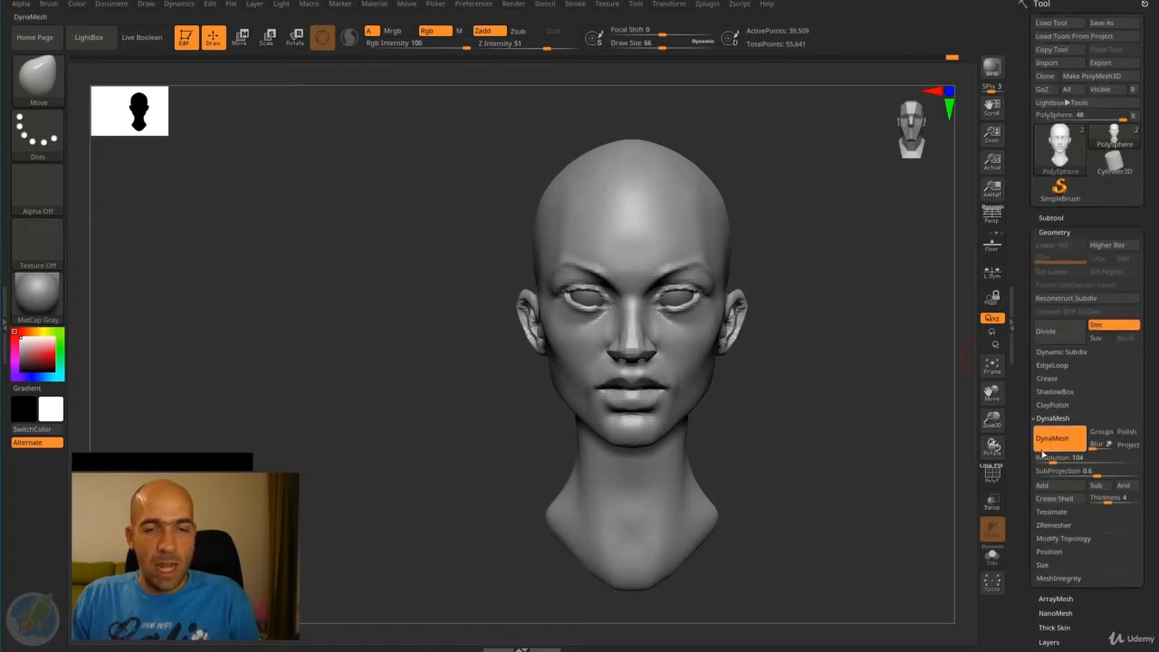
{"action": "left_click", "coordinate": [1044, 457]}
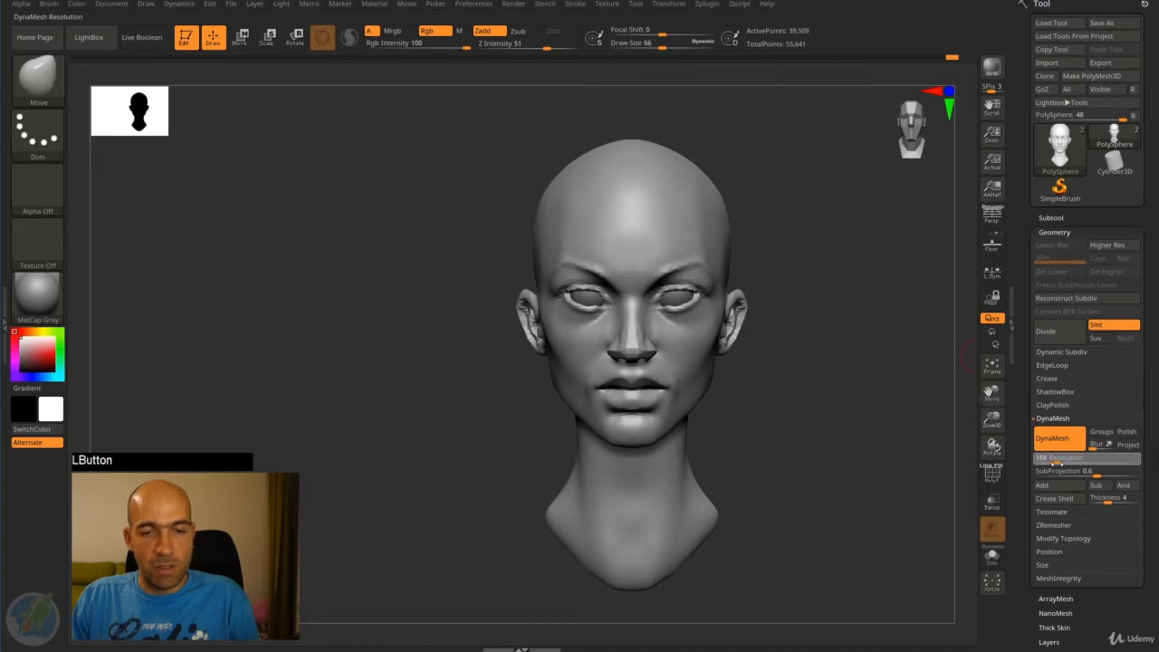
{"action": "left_click_drag", "start_coordinate": [1057, 461], "coordinate": [1082, 462]}
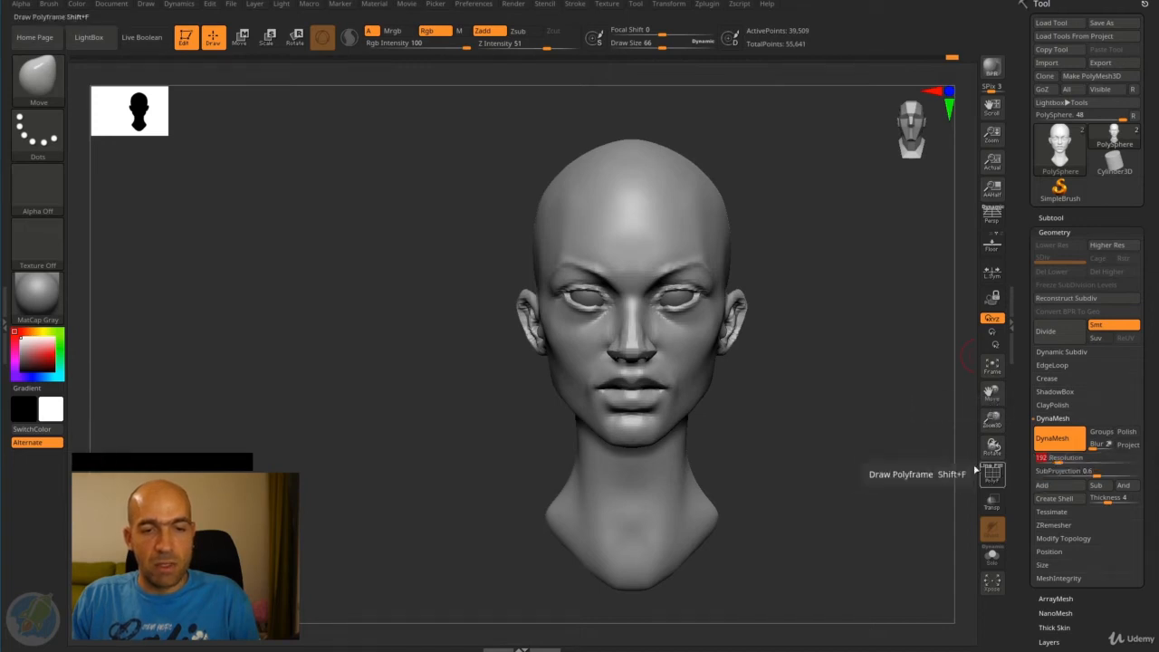
{"action": "mouse_move", "coordinate": [817, 312]}
{"action": "left_mouse_down", "text": "ctrl"}
{"action": "mouse_move", "coordinate": [828, 298]}
{"action": "mouse_move", "coordinate": [846, 347]}
{"action": "mouse_move", "coordinate": [872, 311]}
{"action": "mouse_move", "coordinate": [811, 311]}
{"action": "left_mouse_up", "text": "ctrl"}
{"action": "mouse_move", "coordinate": [694, 293]}
{"action": "left_mouse_down", "text": "shift"}
{"action": "mouse_move", "coordinate": [628, 256]}
{"action": "mouse_move", "coordinate": [570, 334]}
{"action": "mouse_move", "coordinate": [569, 296]}
{"action": "left_mouse_up", "text": "shift"}
{"action": "mouse_move", "coordinate": [915, 276]}
{"action": "left_mouse_down"}
{"action": "mouse_move", "coordinate": [885, 295]}
{"action": "mouse_move", "coordinate": [900, 300]}
{"action": "mouse_move", "coordinate": [825, 266]}
{"action": "mouse_move", "coordinate": [849, 274]}
{"action": "mouse_move", "coordinate": [840, 279]}
{"action": "left_mouse_up"}
- Sculpt a crisp raised edge along the upper eyelid toward its inner corner with the DamStandard brush
{"action": "key", "text": "b"}
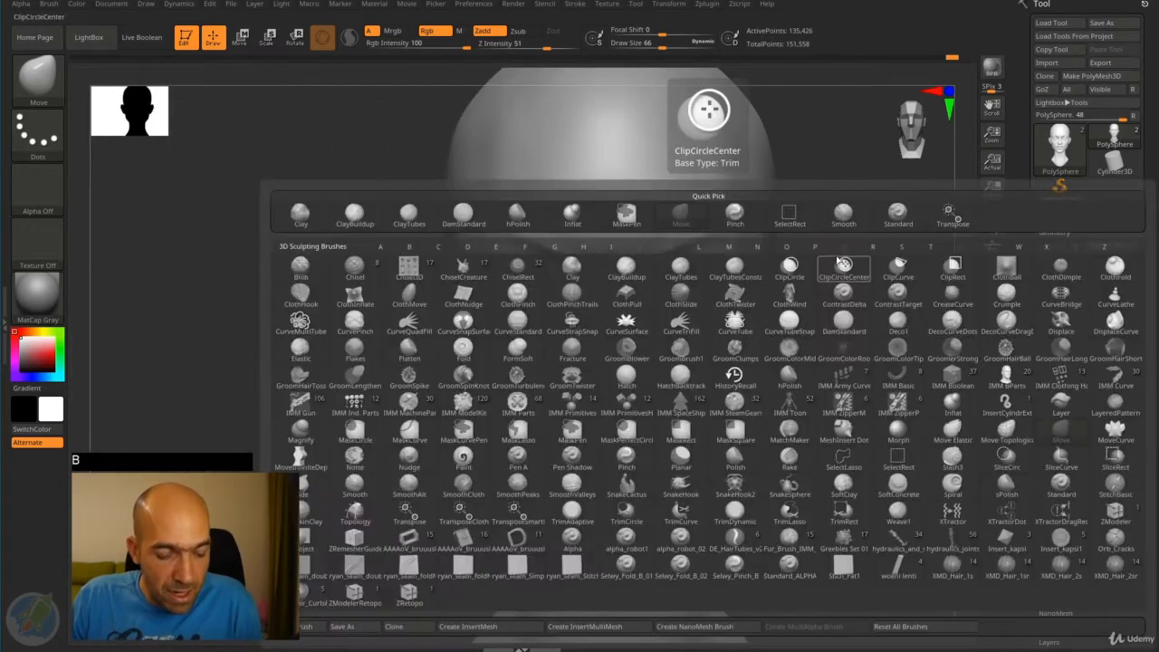
{"action": "key", "text": "d"}
{"action": "left_click", "coordinate": [850, 324]}
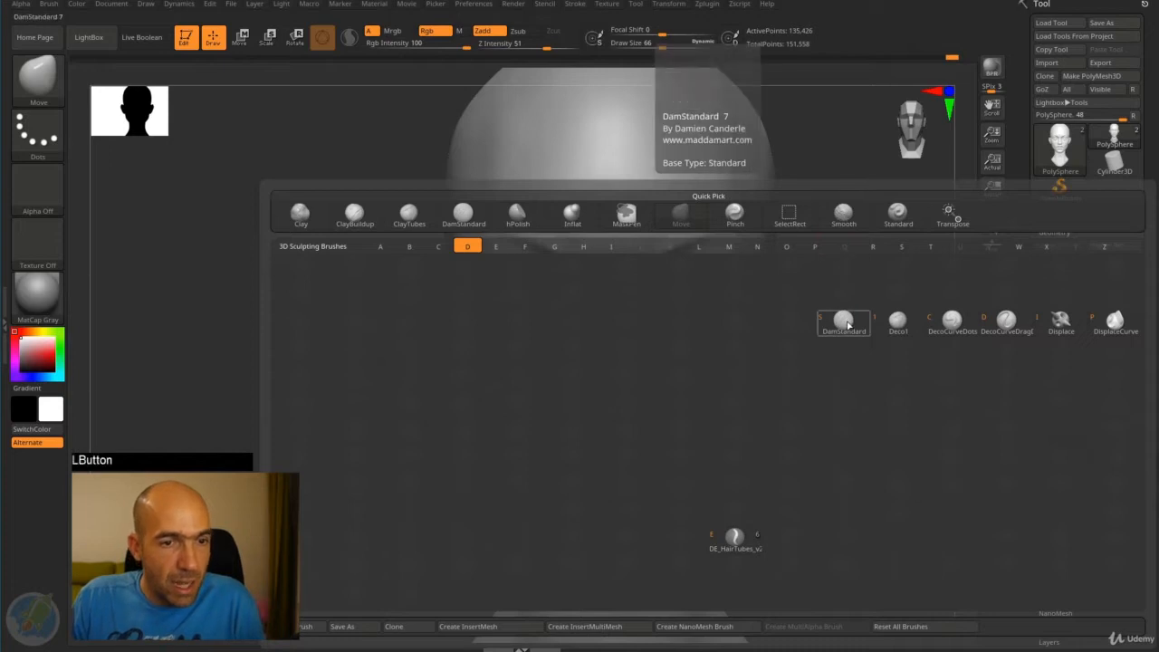
{"action": "key", "text": "bracketleft"}
{"action": "key", "text": "bracketleft"}
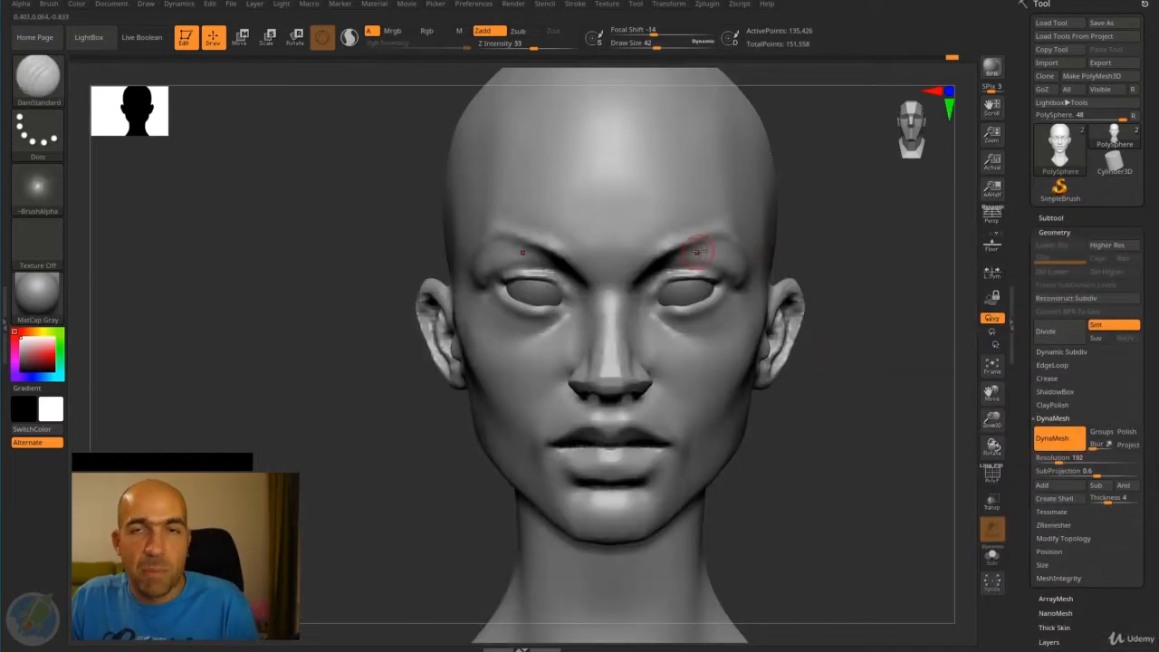
{"action": "left_click_drag", "start_coordinate": [865, 230], "coordinate": [756, 273], "text": "alt"}
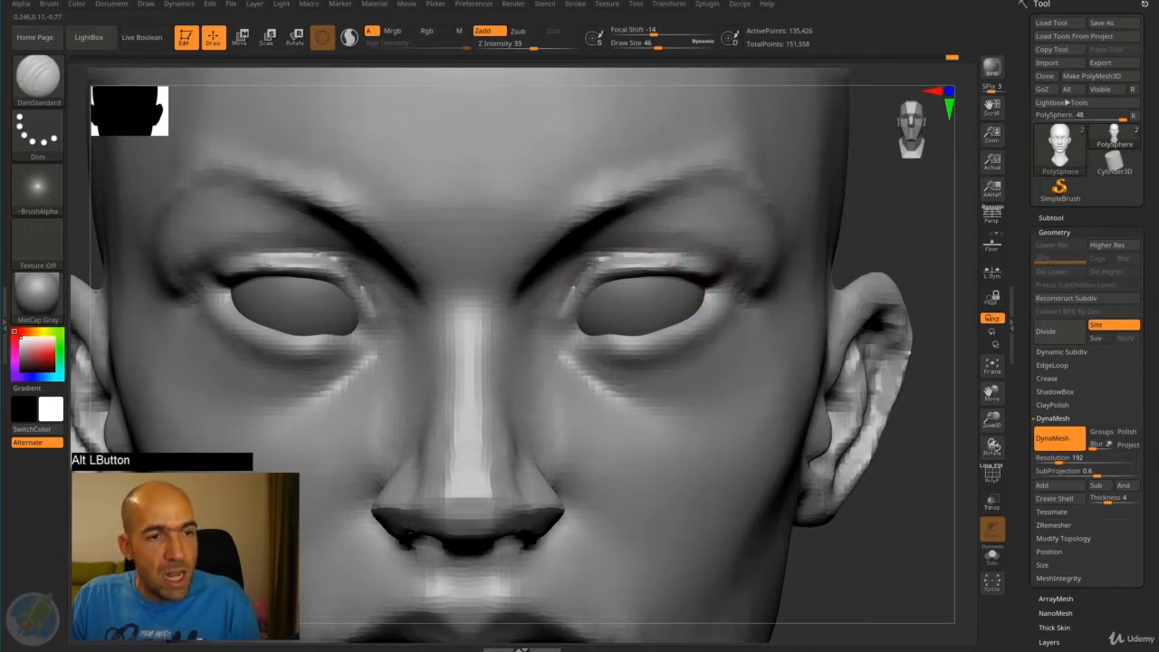
{"action": "left_click_drag", "start_coordinate": [594, 264], "coordinate": [644, 259], "text": "alt"}
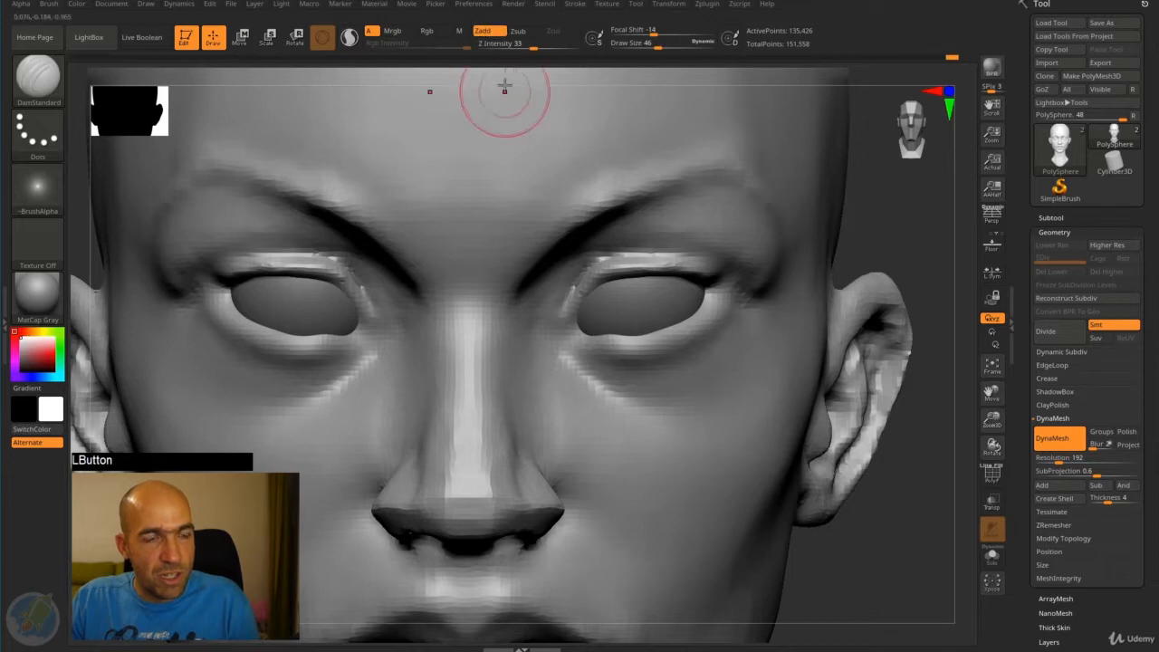
- Define the upper and lower eyelid rims from corner to corner with DamStandard in Zadd mode, using draw size 22 for the finer strokes
{"action": "left_click", "coordinate": [522, 32]}
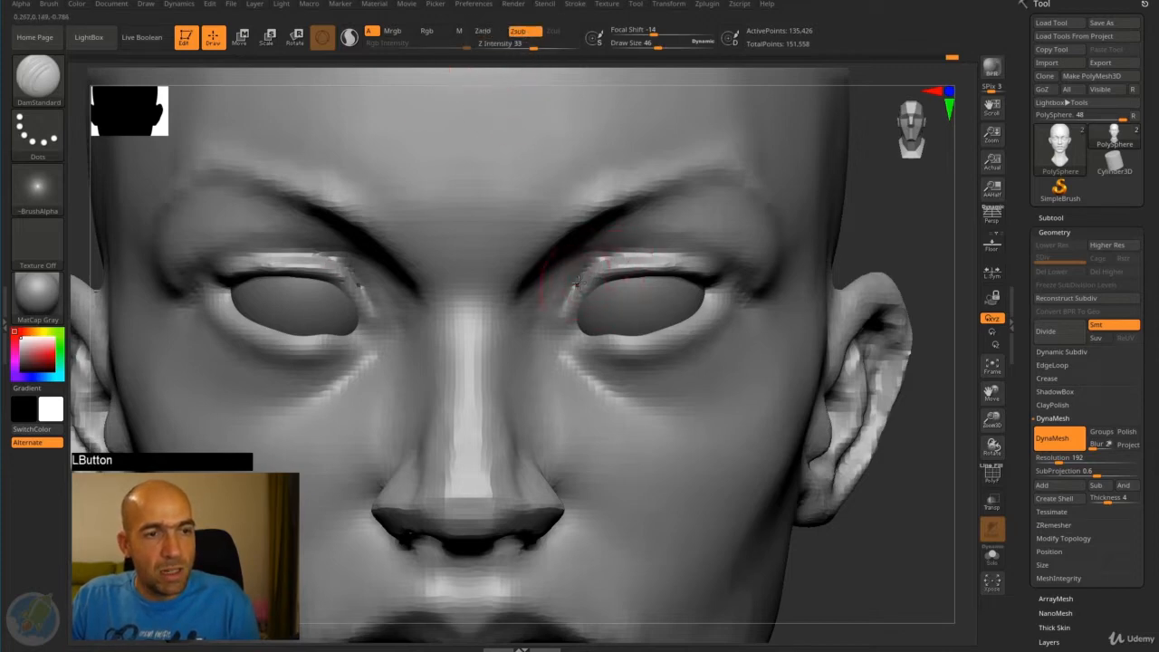
{"action": "mouse_move", "coordinate": [644, 252]}
{"action": "left_mouse_down"}
{"action": "mouse_move", "coordinate": [588, 259]}
{"action": "mouse_move", "coordinate": [691, 250]}
{"action": "left_mouse_up"}
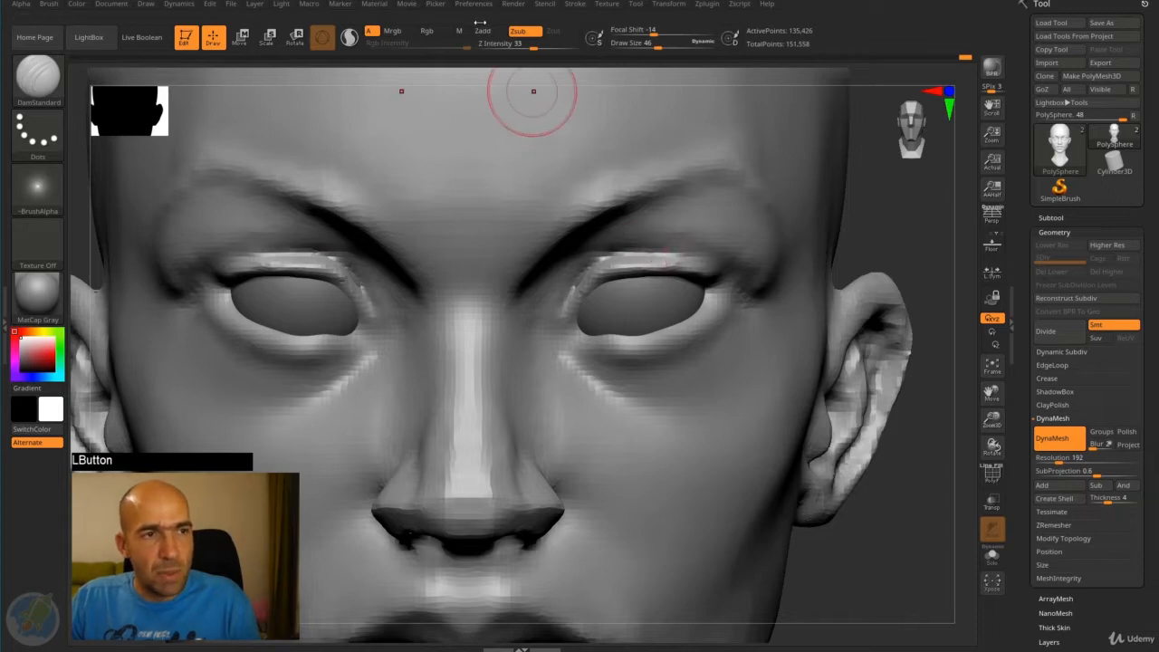
{"action": "left_click", "coordinate": [486, 30]}
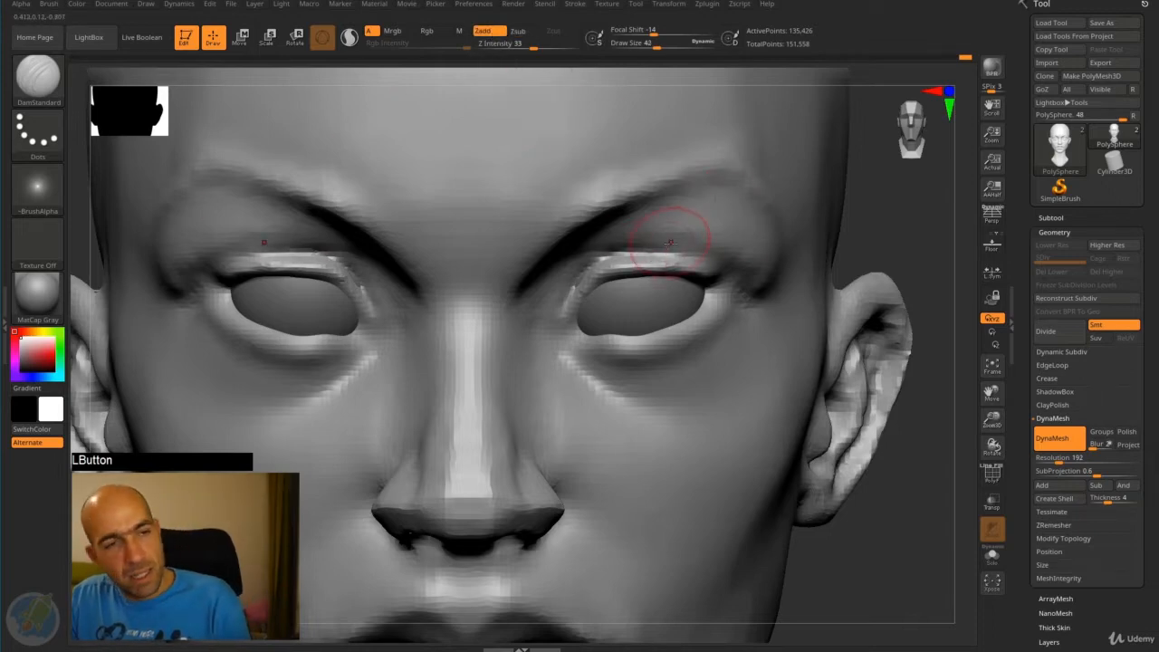
{"action": "left_click_drag", "start_coordinate": [659, 256], "coordinate": [721, 274], "text": "alt"}
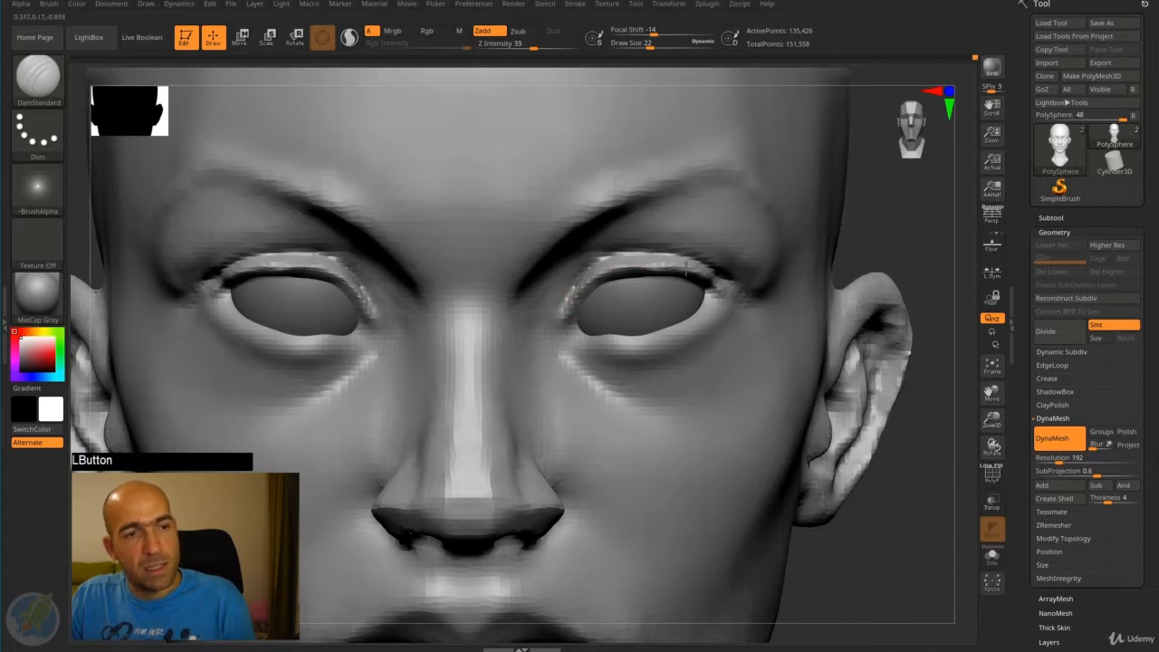
{"action": "mouse_move", "coordinate": [687, 268]}
{"action": "left_mouse_down"}
{"action": "mouse_move", "coordinate": [715, 294]}
{"action": "mouse_move", "coordinate": [692, 322]}
{"action": "mouse_move", "coordinate": [618, 343]}
{"action": "mouse_move", "coordinate": [602, 333]}
{"action": "left_mouse_up"}
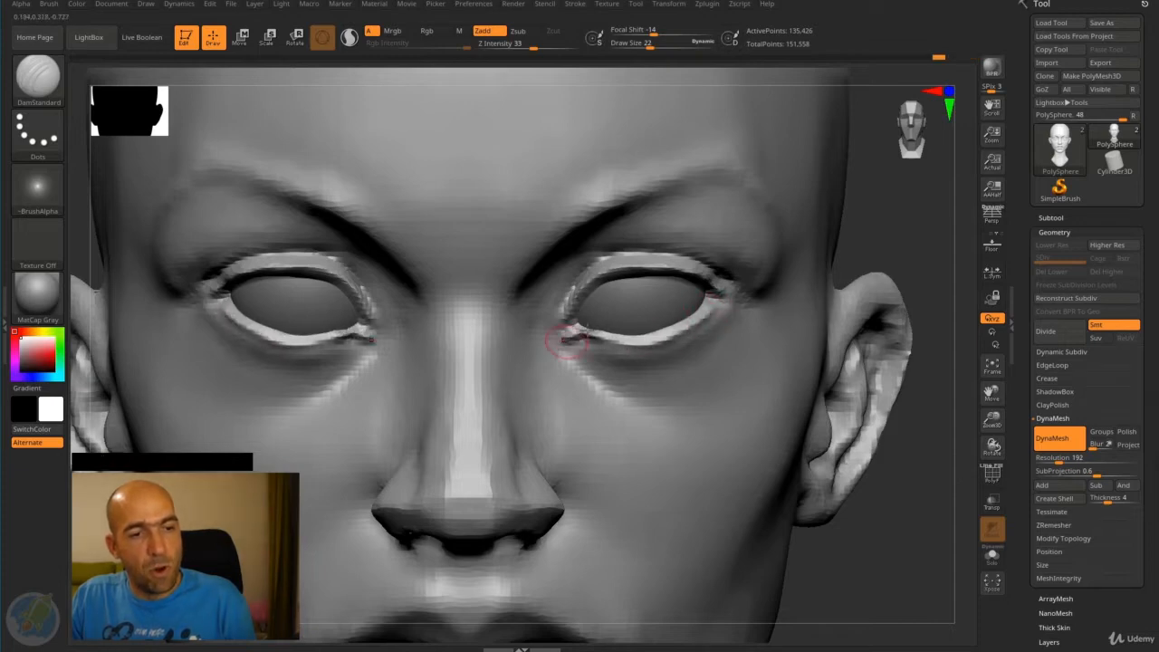
{"action": "key", "text": "b"}
{"action": "key", "text": "n"}
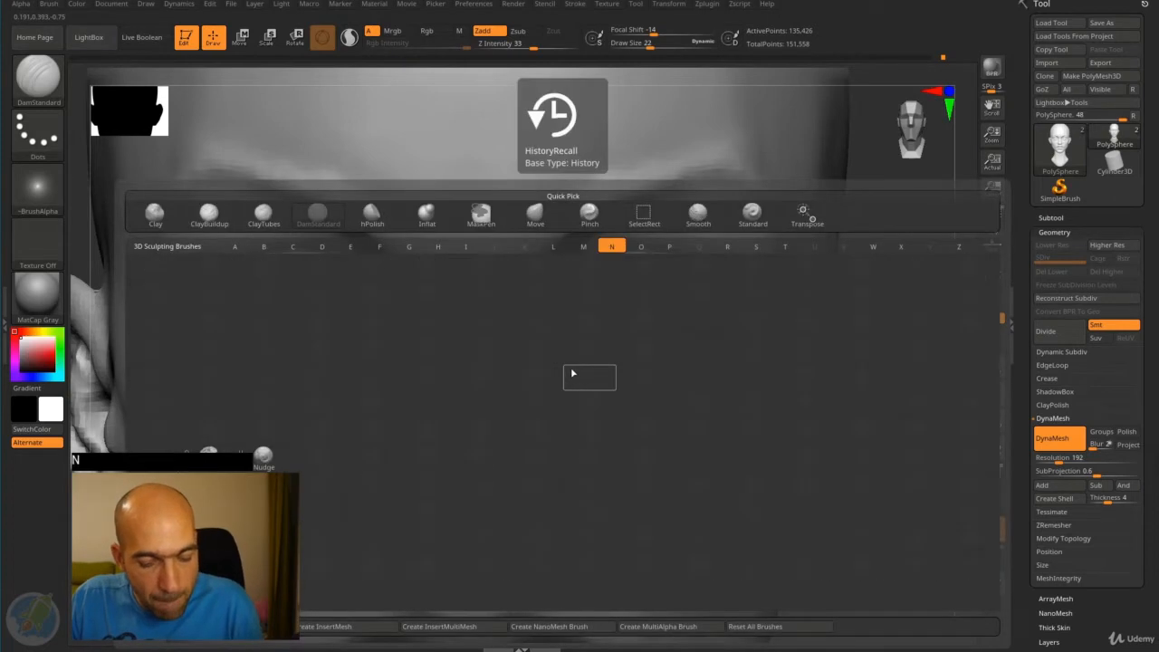
{"action": "key", "text": "Escape"}
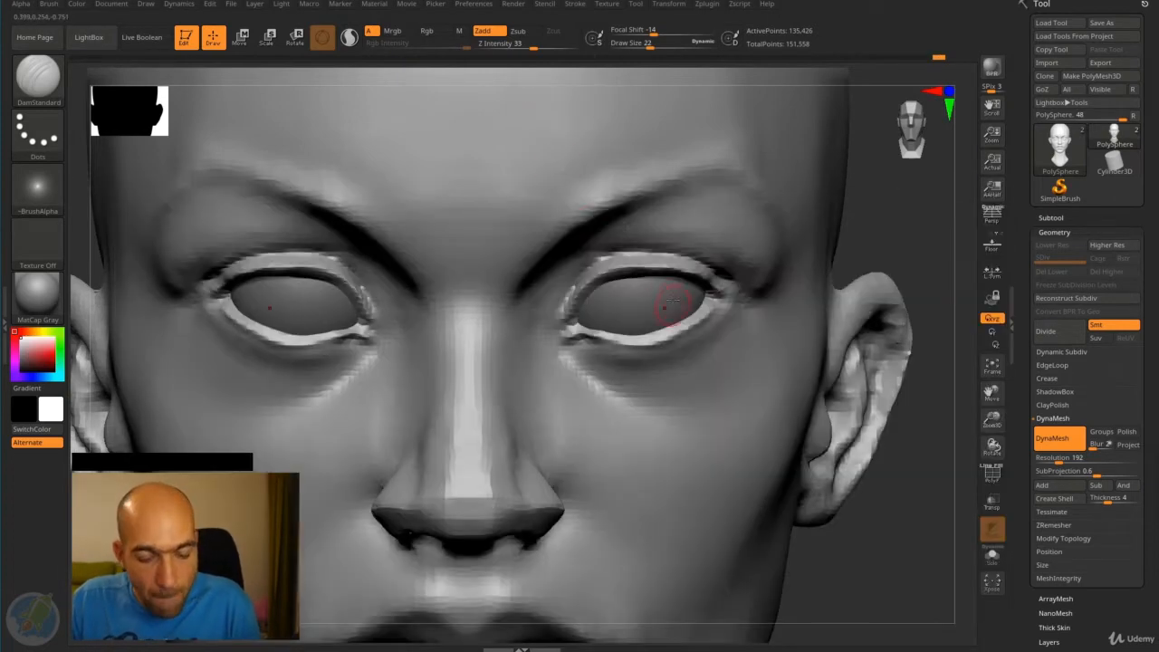
- Nudge the lower lid edge near the inner eye corner upward with the Move brush
{"action": "key", "text": "b"}
{"action": "key", "text": "m"}
{"action": "key", "text": "v"}
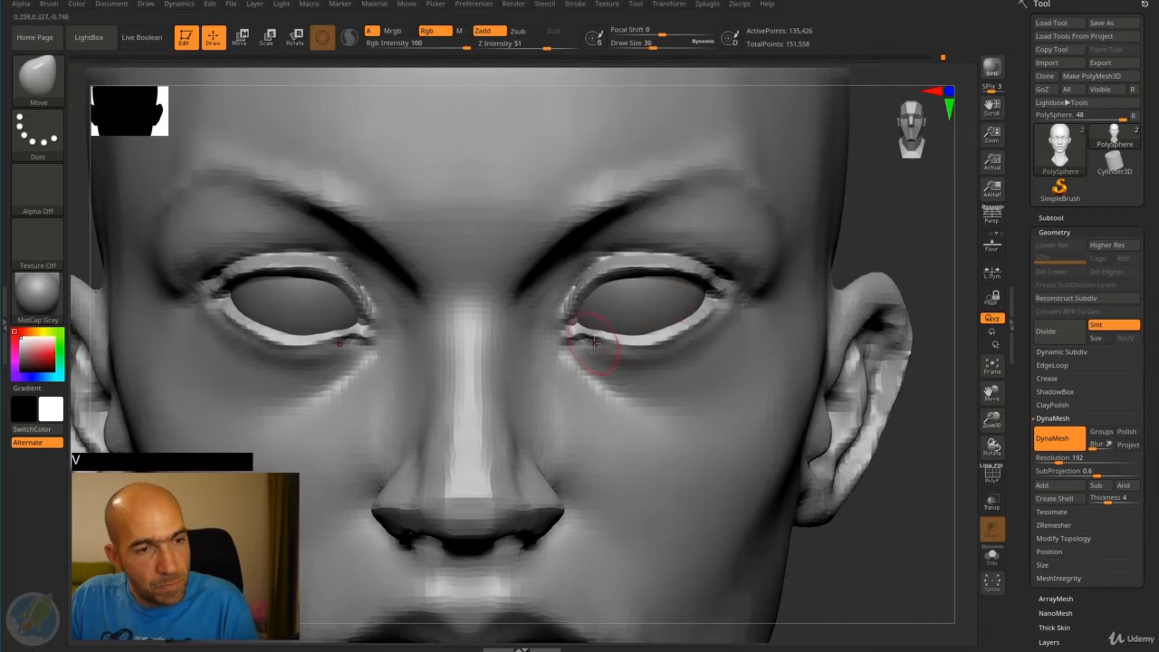
{"action": "left_click_drag", "start_coordinate": [591, 336], "coordinate": [592, 330]}
- Reshape the upper and lower lid rims around the eyeball from side, top and bottom views with the Move brush at draw size 46
{"action": "left_click_drag", "start_coordinate": [903, 230], "coordinate": [583, 340]}
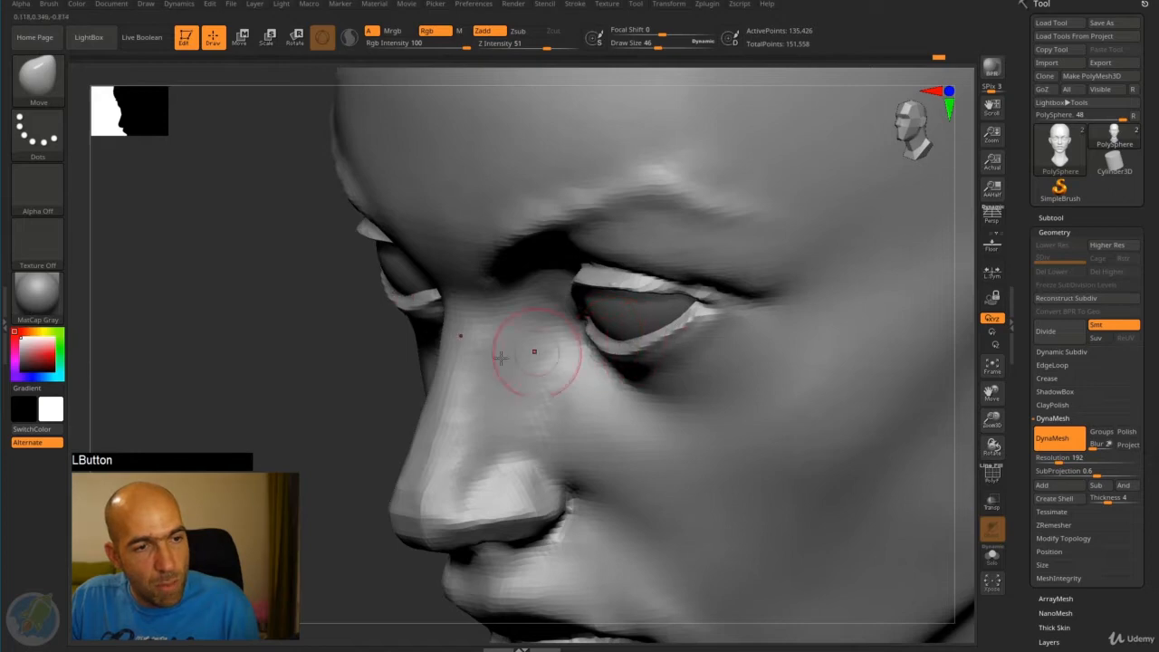
{"action": "left_click_drag", "start_coordinate": [297, 423], "coordinate": [666, 331]}
{"action": "left_click_drag", "start_coordinate": [797, 332], "coordinate": [744, 338]}
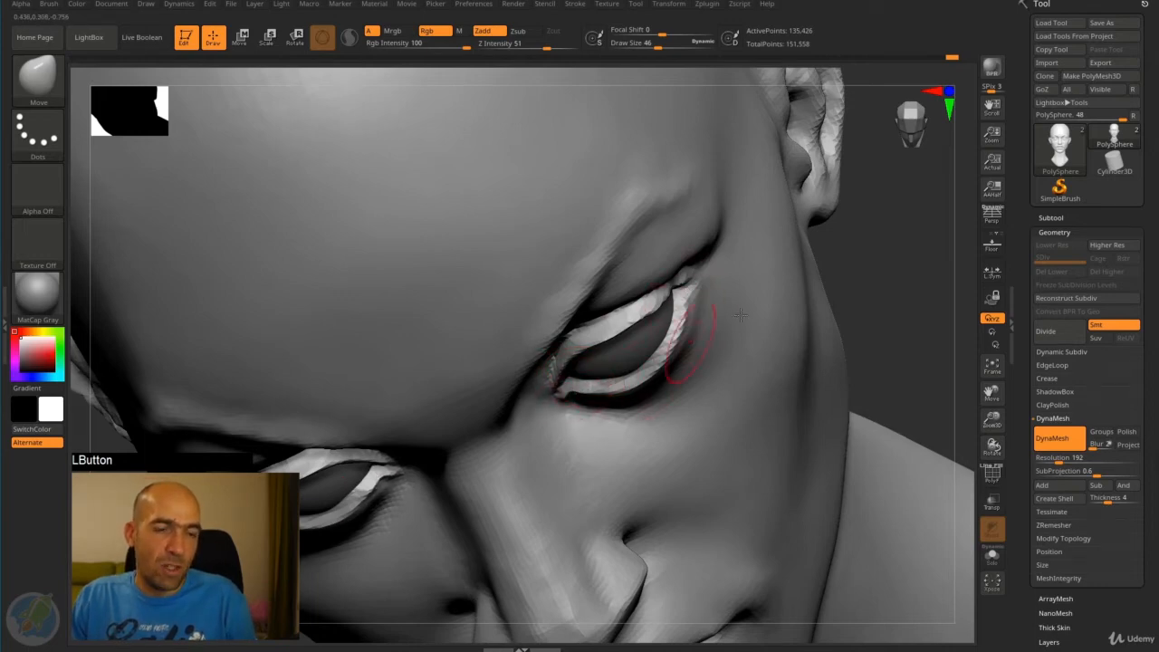
{"action": "left_click_drag", "start_coordinate": [741, 314], "coordinate": [648, 269]}
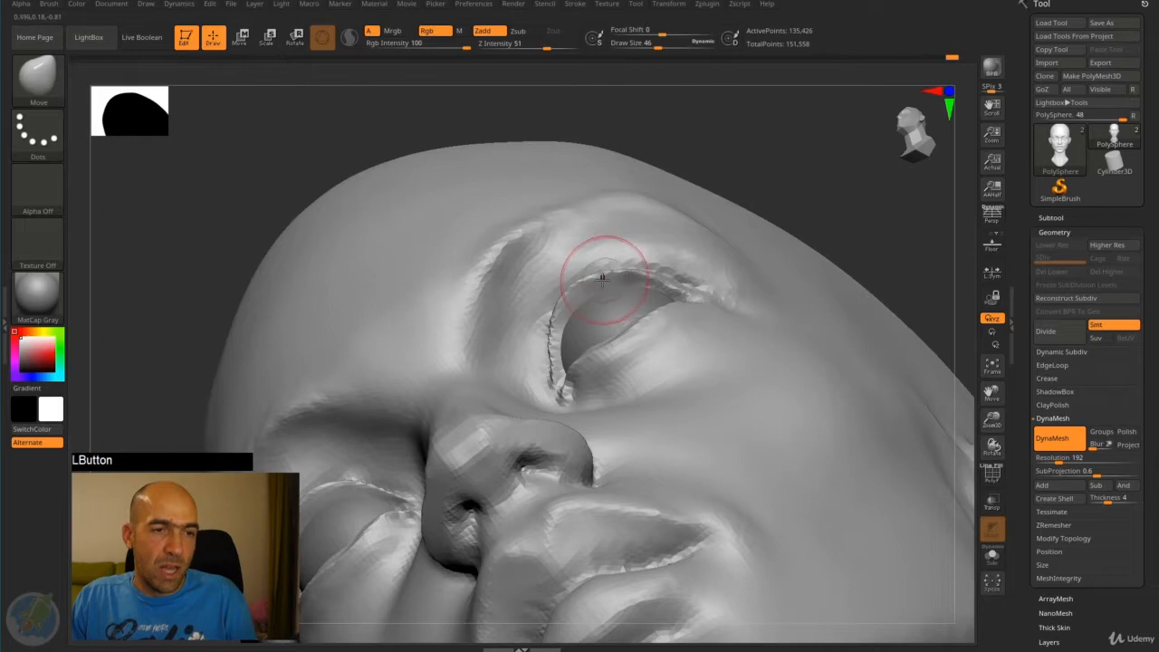
{"action": "left_click_drag", "start_coordinate": [573, 296], "coordinate": [558, 335]}
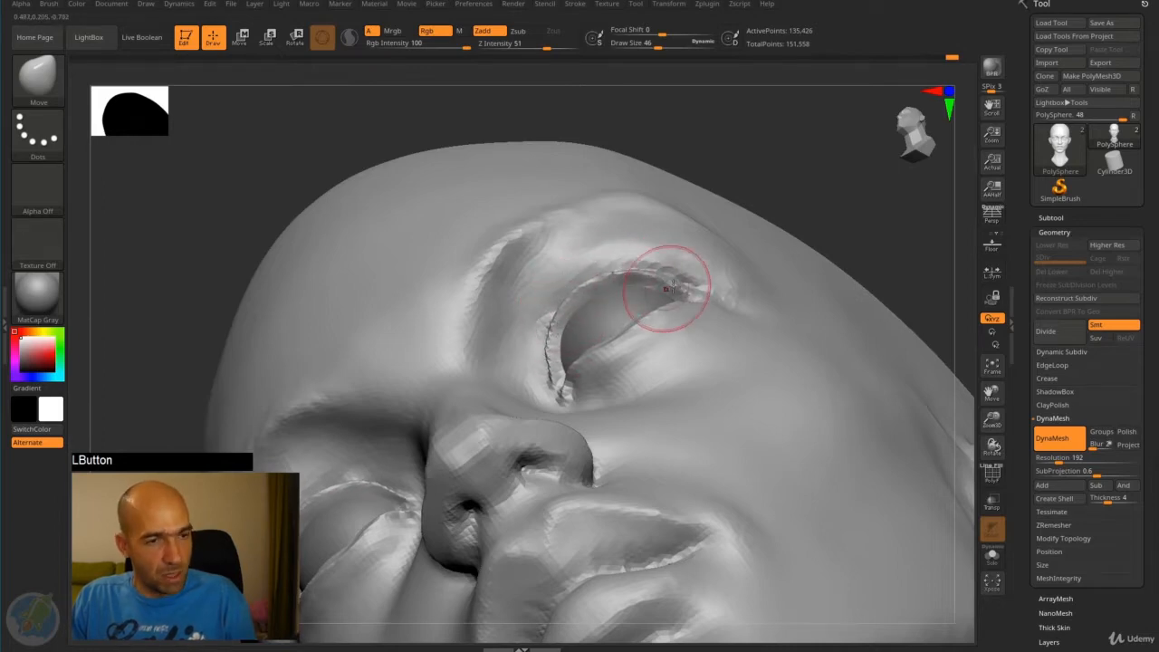
{"action": "mouse_move", "coordinate": [833, 186]}
{"action": "left_mouse_down", "text": "alt"}
{"action": "mouse_move", "coordinate": [839, 212]}
{"action": "mouse_move", "coordinate": [799, 246]}
{"action": "mouse_move", "coordinate": [743, 227]}
{"action": "mouse_move", "coordinate": [794, 188]}
{"action": "mouse_move", "coordinate": [779, 229]}
{"action": "mouse_move", "coordinate": [828, 220]}
{"action": "mouse_move", "coordinate": [822, 181]}
{"action": "left_mouse_up", "text": "alt"}
{"action": "left_click_drag", "start_coordinate": [822, 190], "coordinate": [632, 299]}
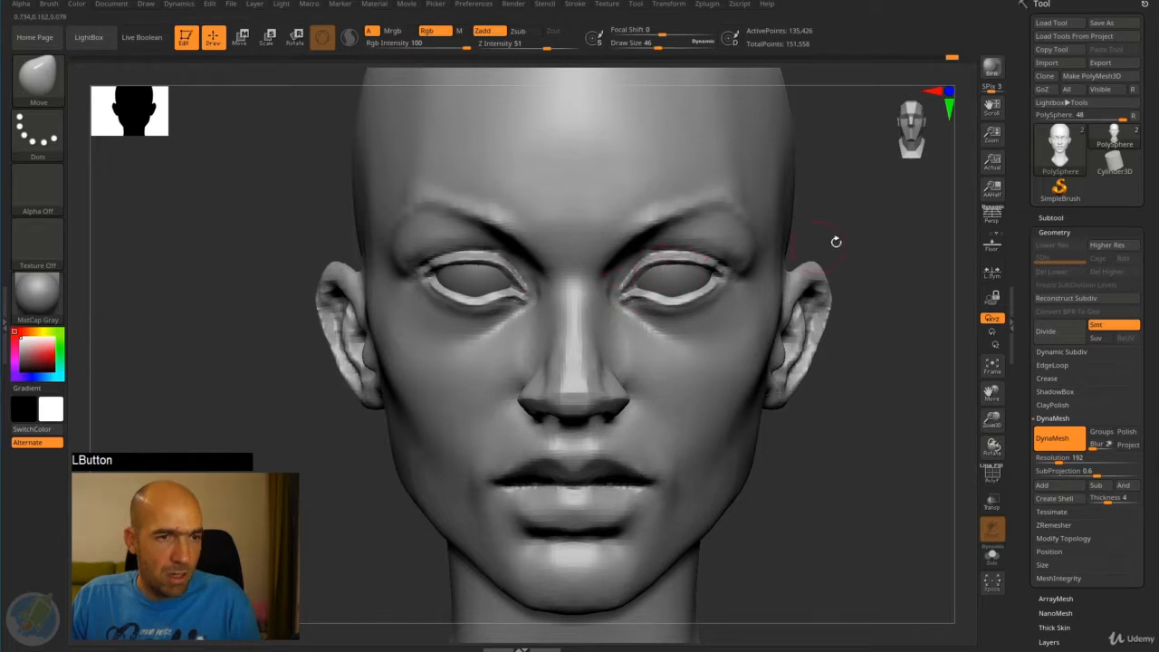
- In side view, trace the lid lines and eyeball curve with the screen annotation pen, and clear the marks
{"action": "left_click_drag", "start_coordinate": [836, 242], "coordinate": [730, 233], "text": "alt"}
{"action": "left_click_drag", "start_coordinate": [608, 287], "coordinate": [645, 328], "text": "alt"}
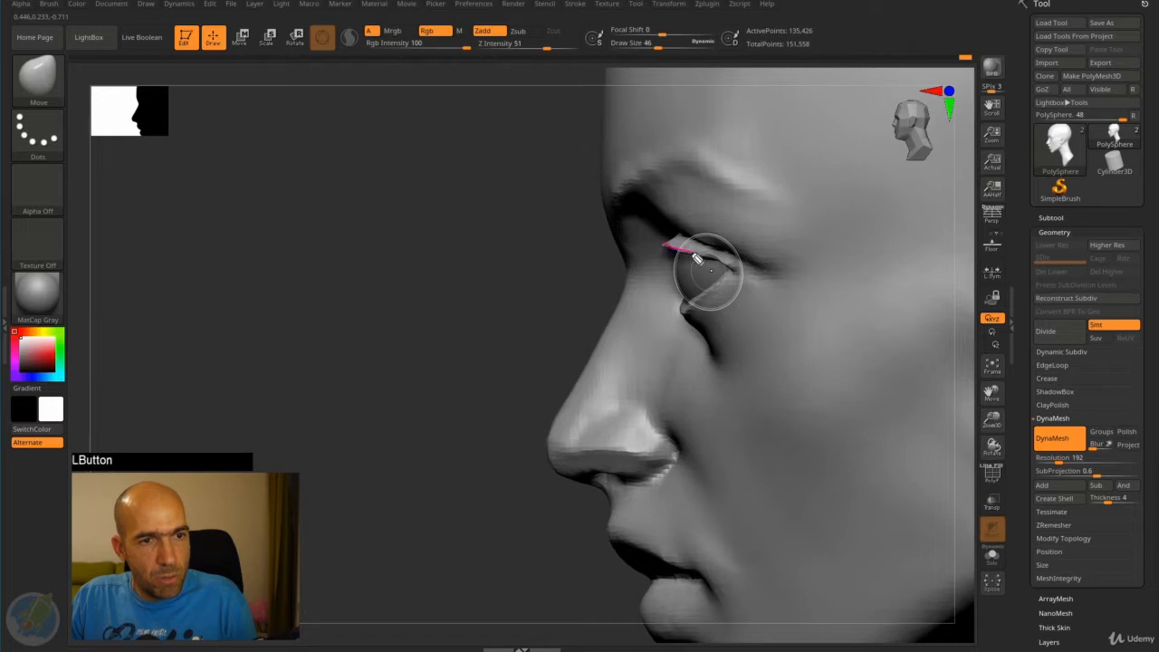
{"action": "left_click_drag", "start_coordinate": [681, 309], "coordinate": [679, 307]}
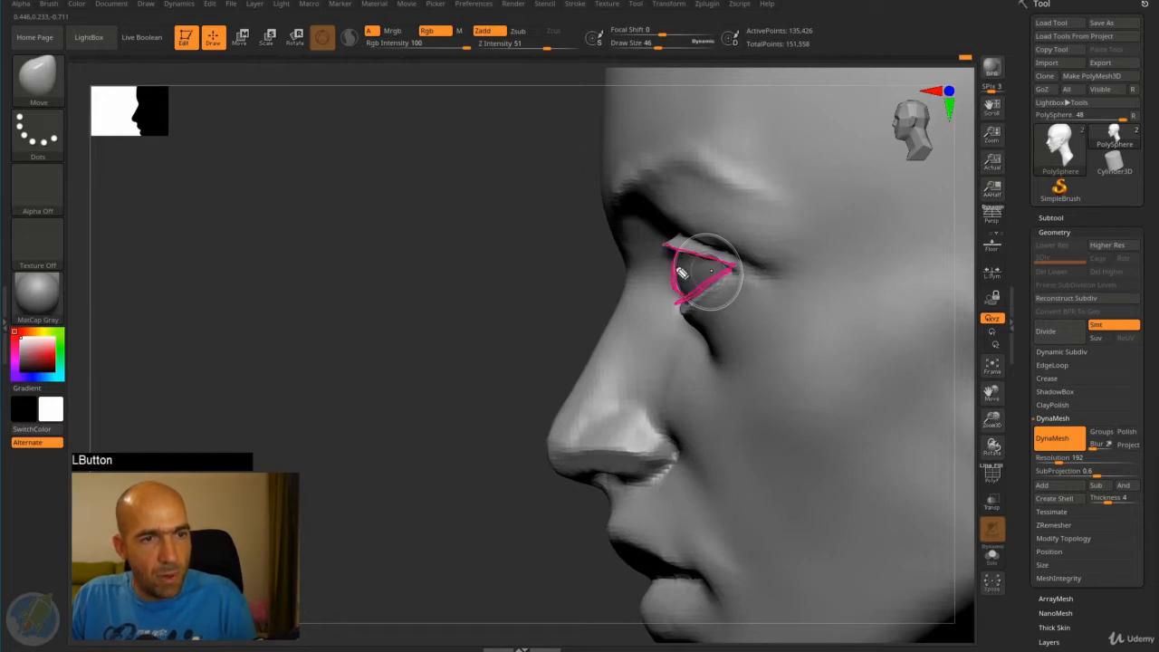
{"action": "left_click_drag", "start_coordinate": [680, 308], "coordinate": [680, 308]}
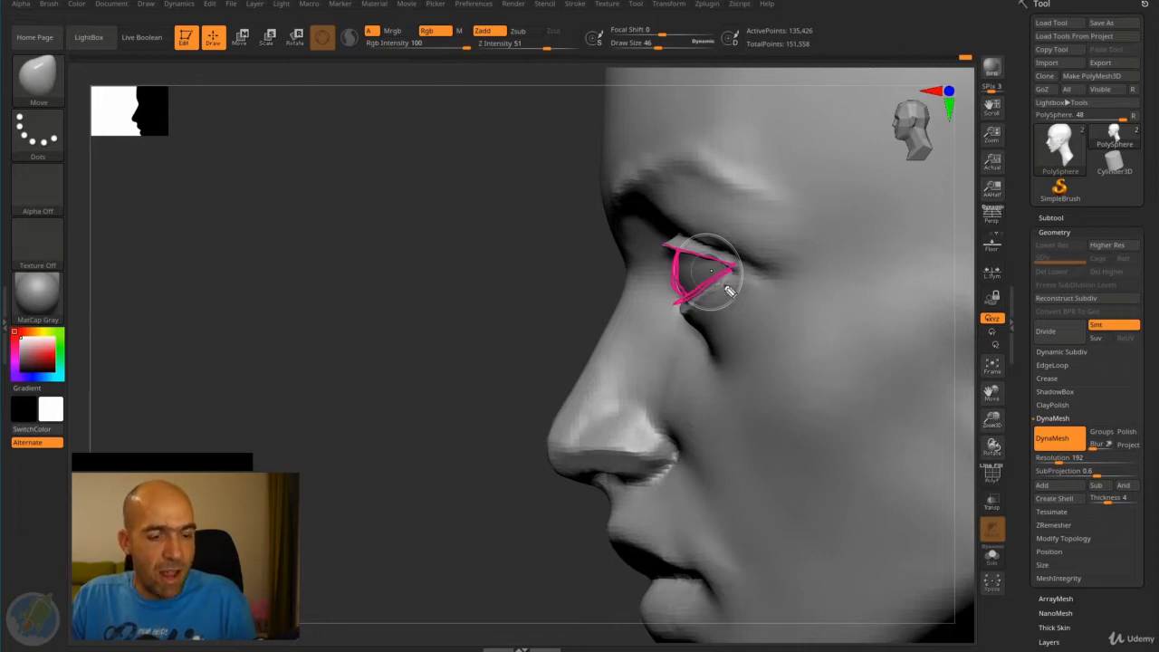
{"action": "key", "text": "ctrl+shift+7"}
{"action": "mouse_move", "coordinate": [680, 314]}
{"action": "left_mouse_down"}
{"action": "mouse_move", "coordinate": [699, 293]}
{"action": "mouse_move", "coordinate": [684, 250]}
{"action": "mouse_move", "coordinate": [741, 274]}
{"action": "left_mouse_up"}
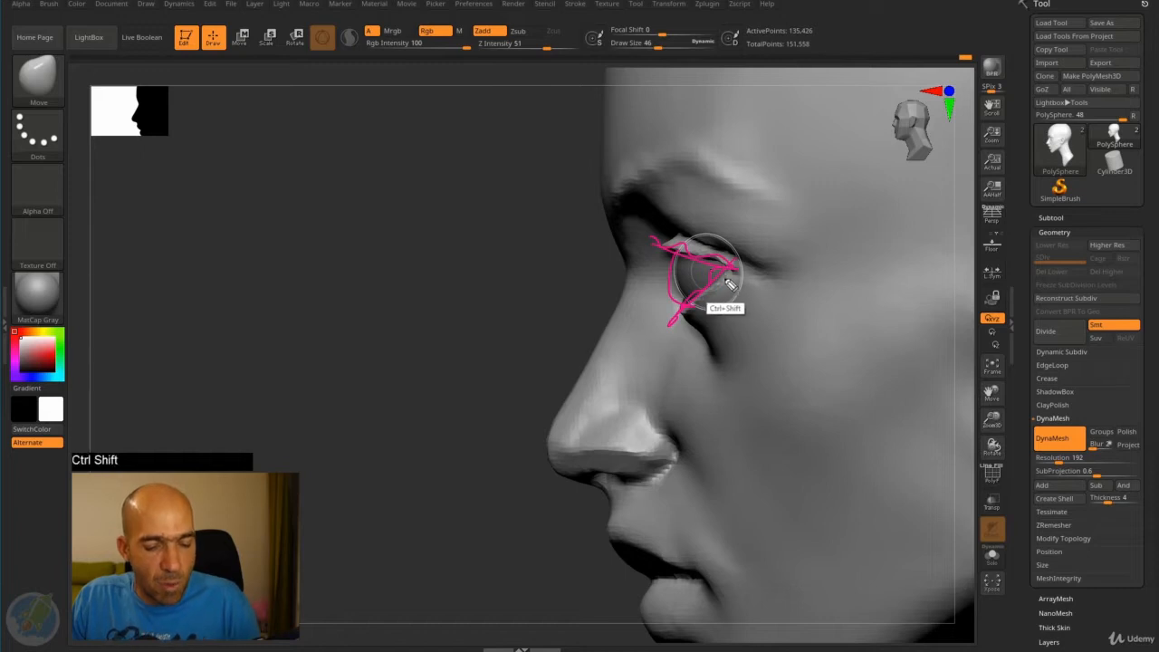
{"action": "key", "text": "ctrl+shift+7"}
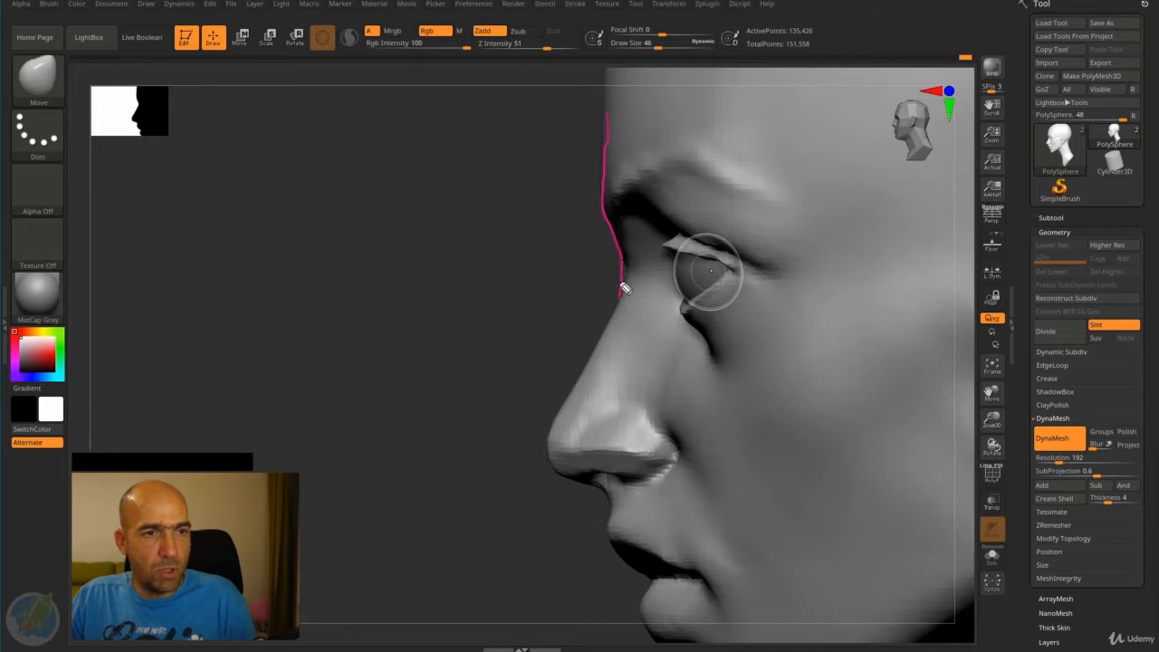
- Trace the brow, nose bridge and nose profile with the screen annotation pen, and clear the marks
{"action": "key", "text": "ctrl+shift+7"}
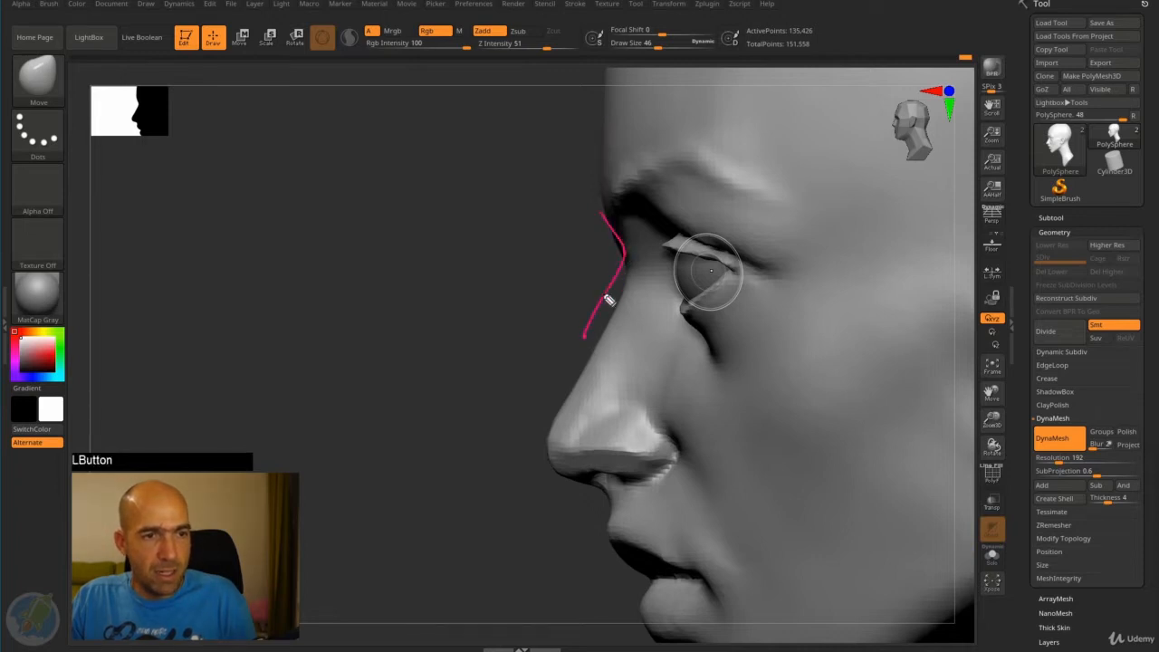
{"action": "key", "text": "z"}
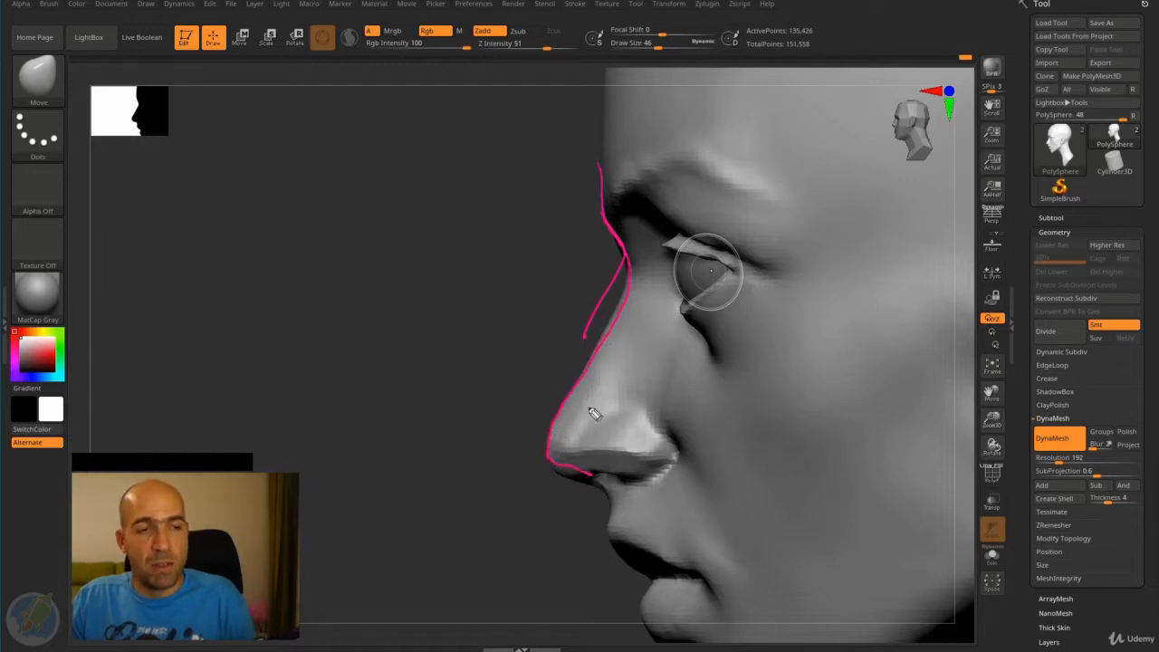
{"action": "key", "text": "ctrl+z"}
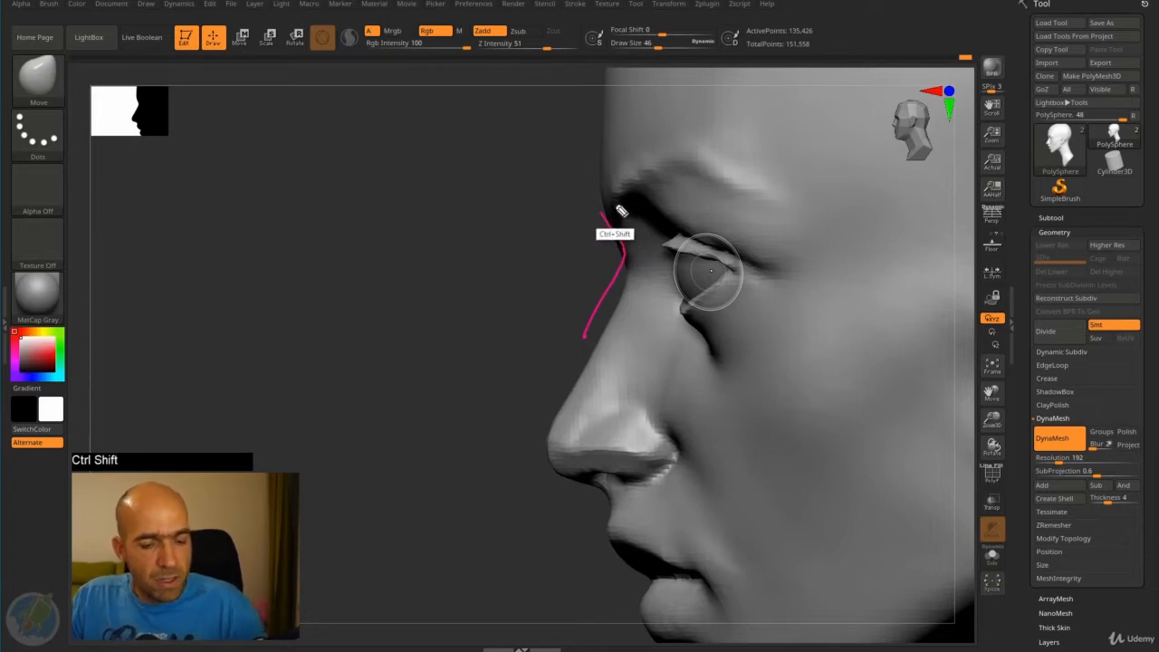
{"action": "key", "text": "ctrl+shift+z"}
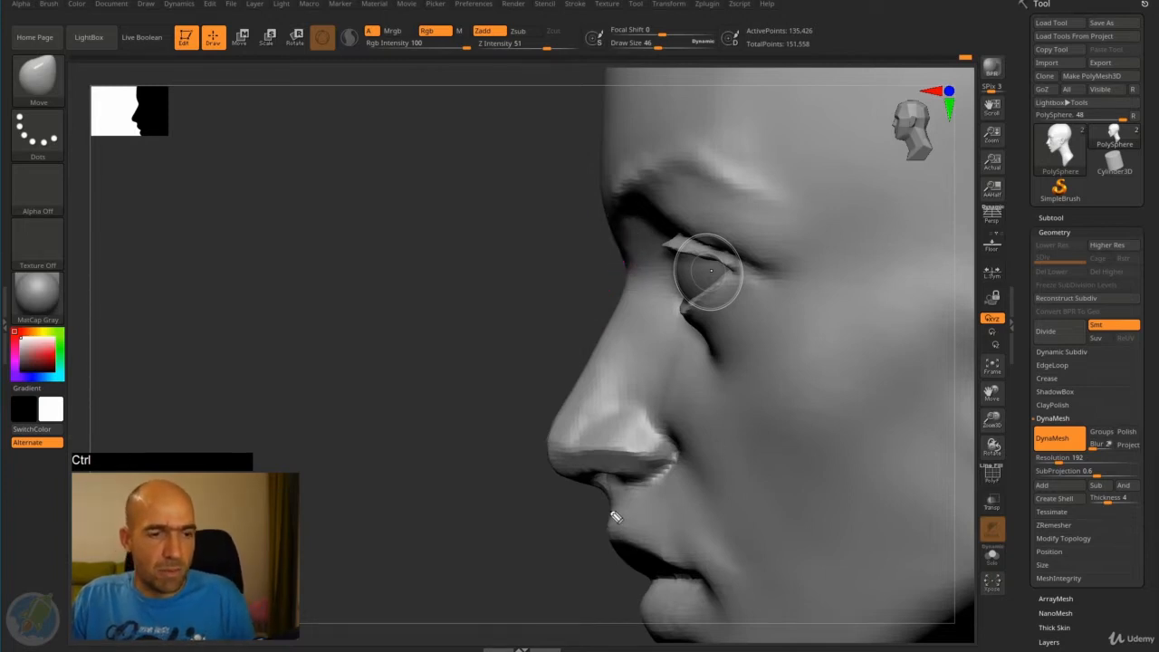
- Trace the profile of the upper lip, lower lip and chin with the annotation pen, and clear the marks
{"action": "left_click_drag", "start_coordinate": [613, 501], "coordinate": [605, 541]}
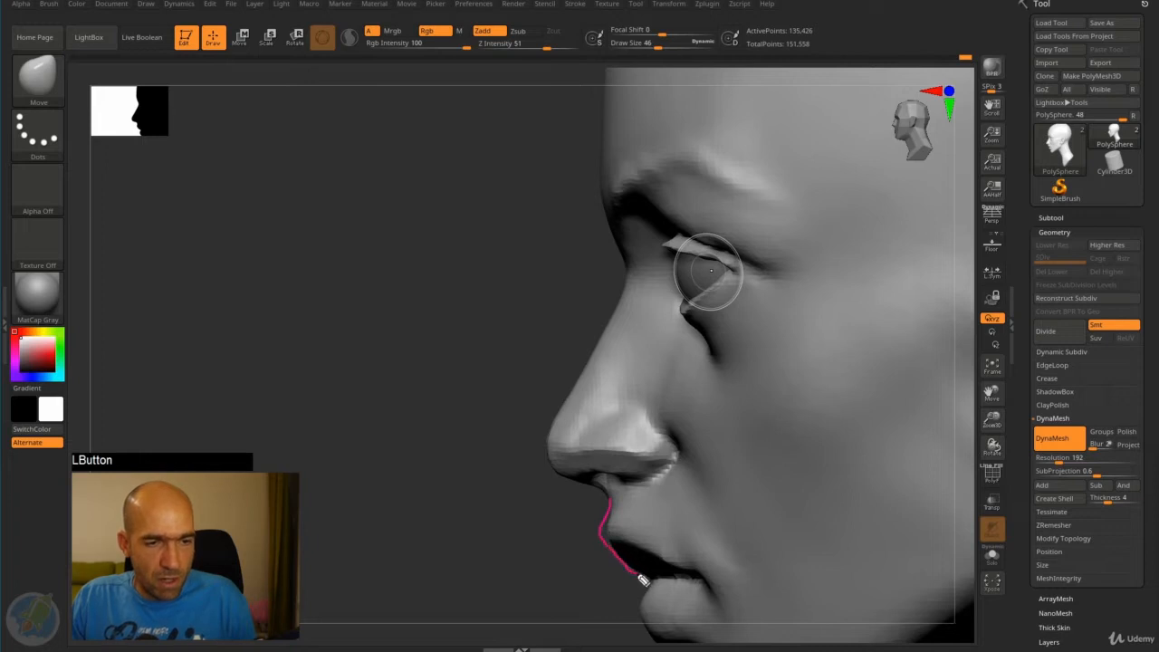
{"action": "left_click_drag", "start_coordinate": [643, 587], "coordinate": [633, 607]}
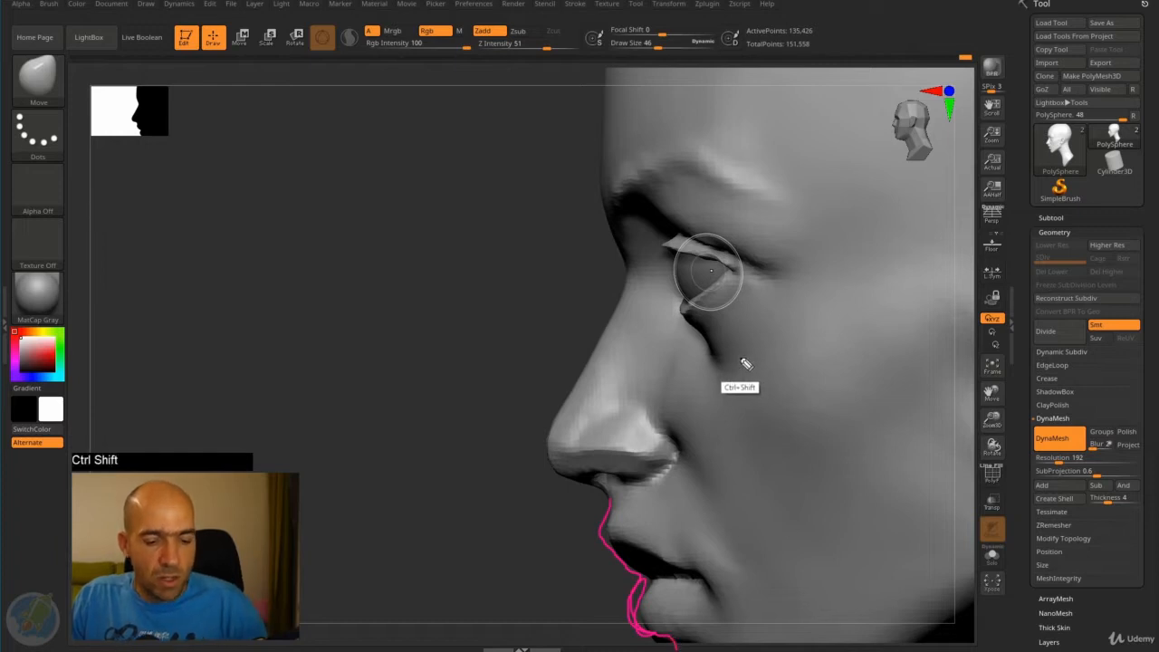
{"action": "key", "text": "ctrl+shift+7"}
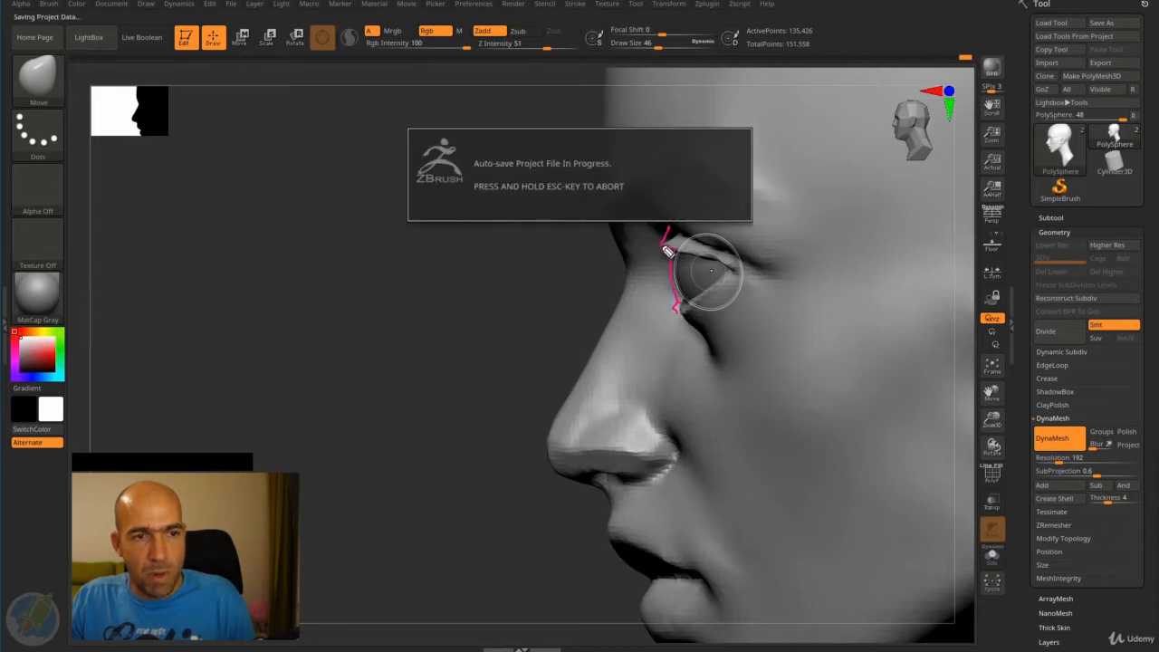
- Mark how the upper lid projects beyond the lower lid in profile with the annotation pen, and clear the marks
{"action": "left_click_drag", "start_coordinate": [663, 246], "coordinate": [662, 251]}
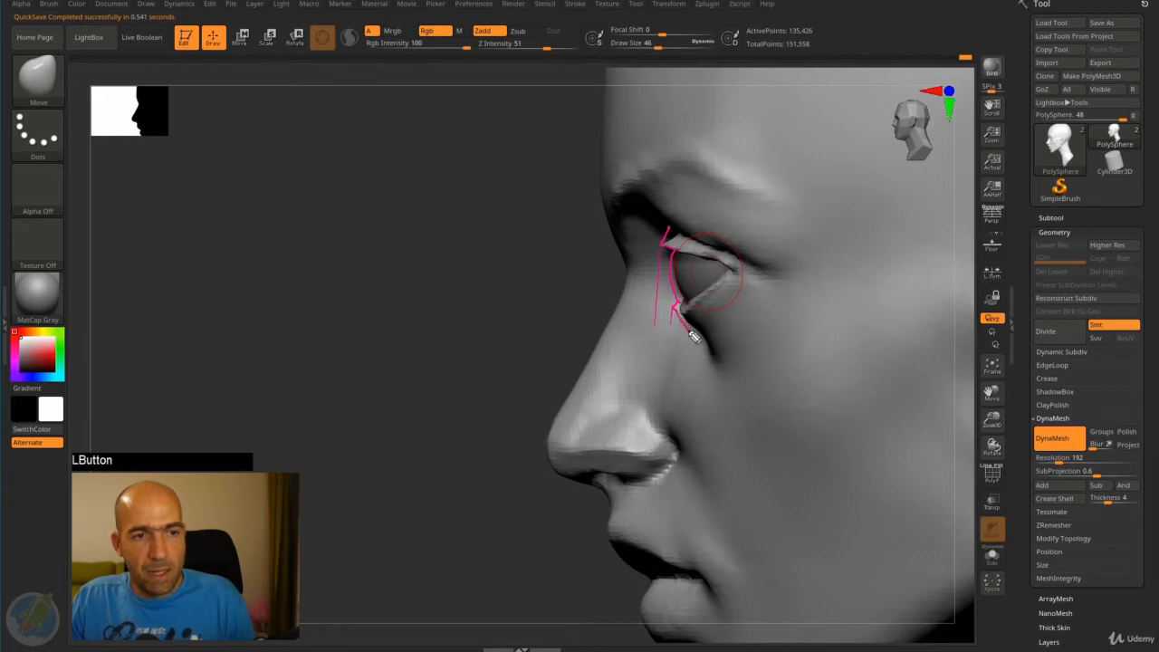
{"action": "left_click_drag", "start_coordinate": [681, 318], "coordinate": [690, 338]}
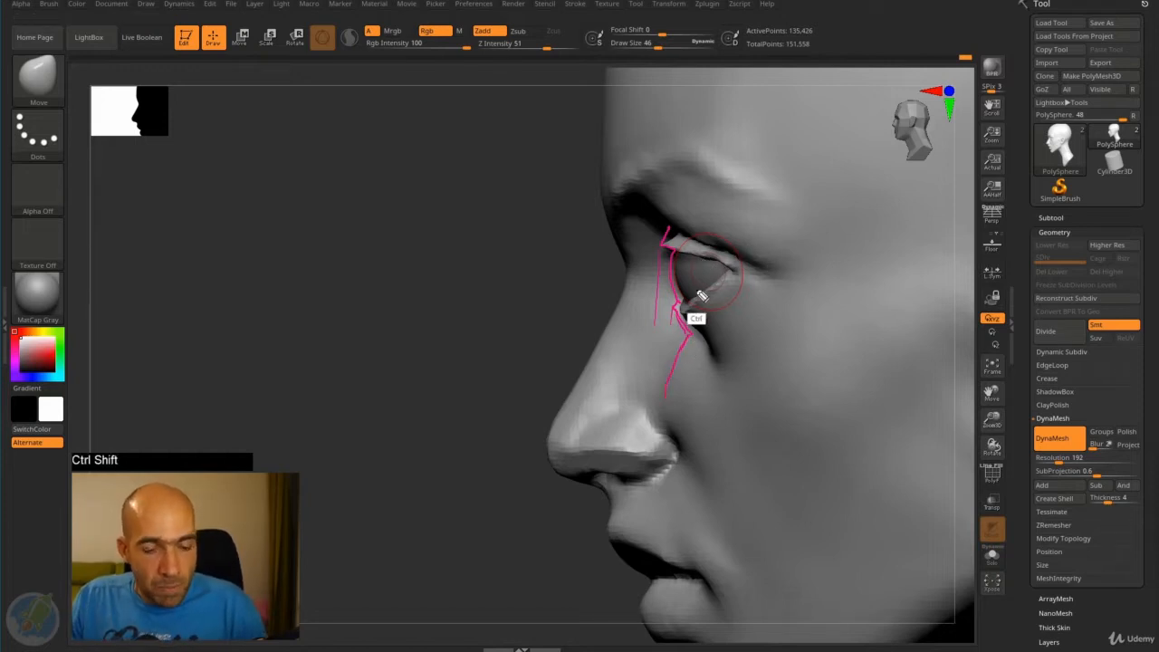
{"action": "key", "text": "ctrl+shift+7"}
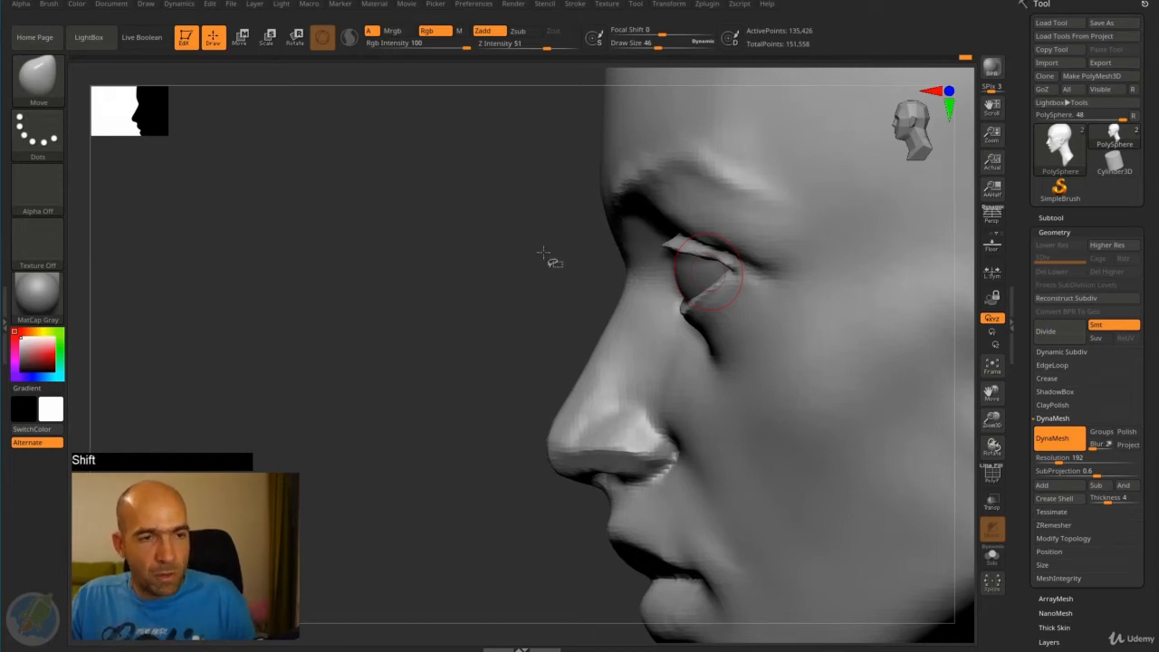
- Deepen the crease above the upper eyelids with the Standard brush
{"action": "left_click_drag", "start_coordinate": [545, 260], "coordinate": [797, 218]}
{"action": "left_click_drag", "start_coordinate": [407, 244], "coordinate": [516, 254]}
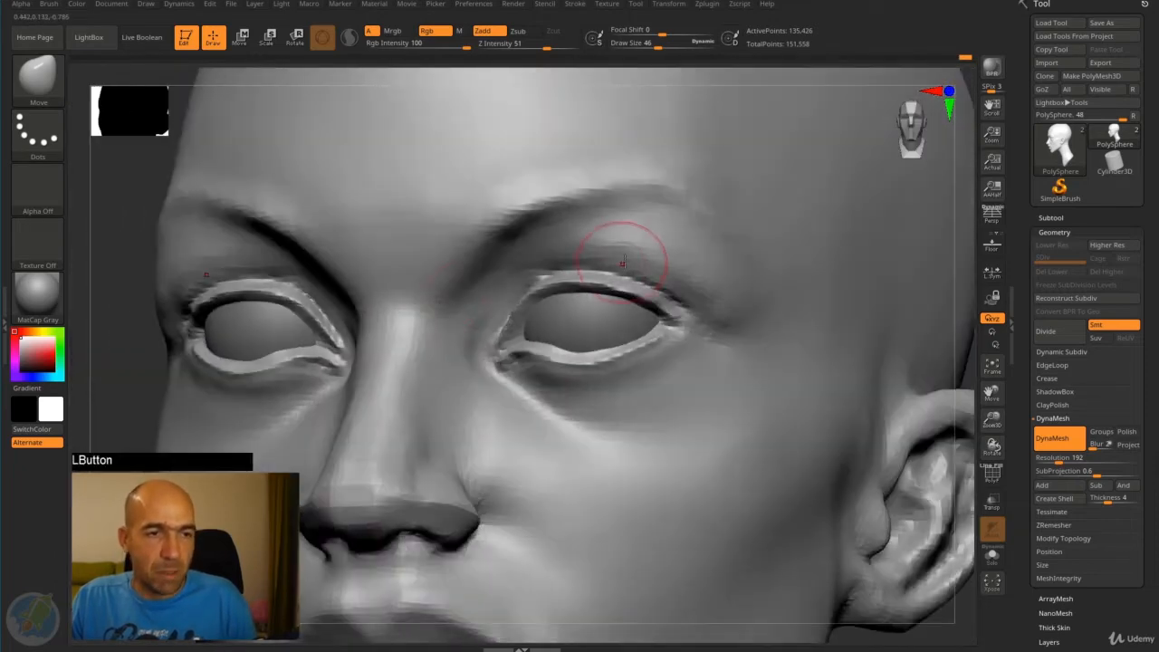
{"action": "key", "text": "b"}
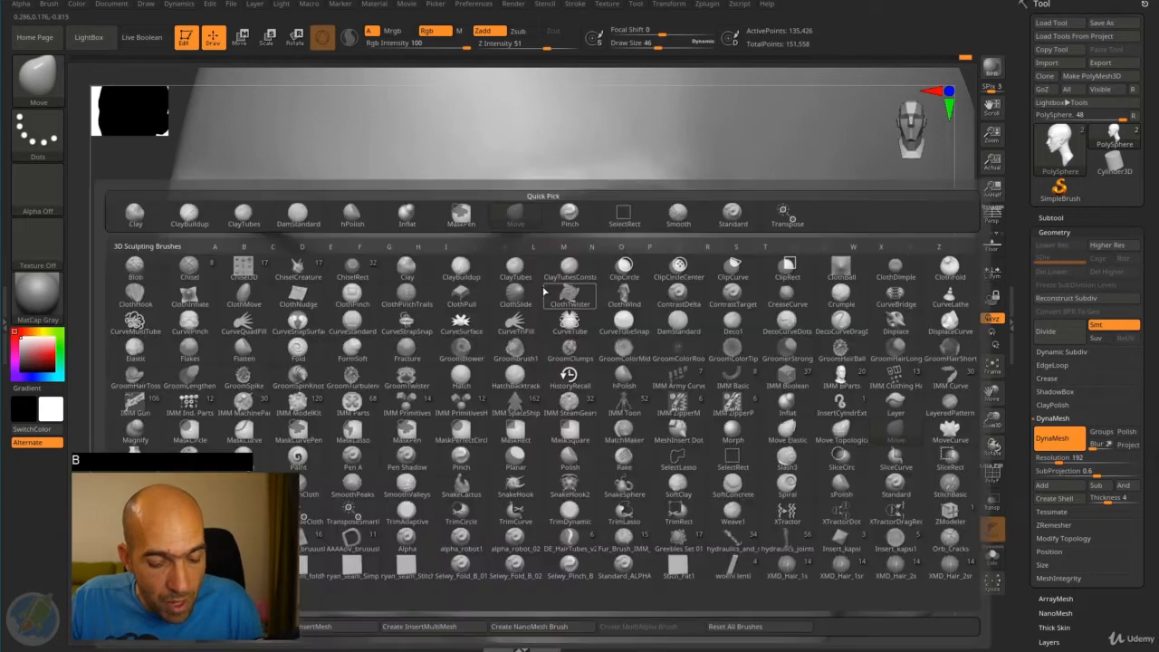
{"action": "key", "text": "s"}
{"action": "key", "text": "t"}
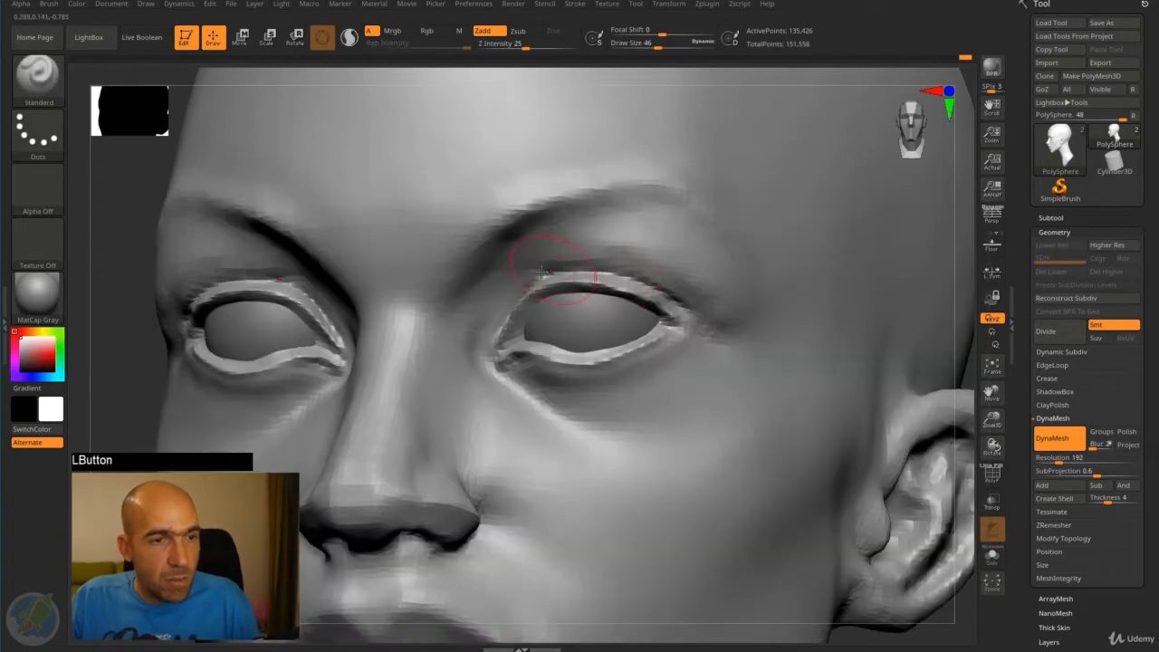
{"action": "mouse_move", "coordinate": [541, 272]}
{"action": "left_mouse_down"}
{"action": "mouse_move", "coordinate": [634, 277]}
{"action": "mouse_move", "coordinate": [584, 283]}
{"action": "left_mouse_up"}
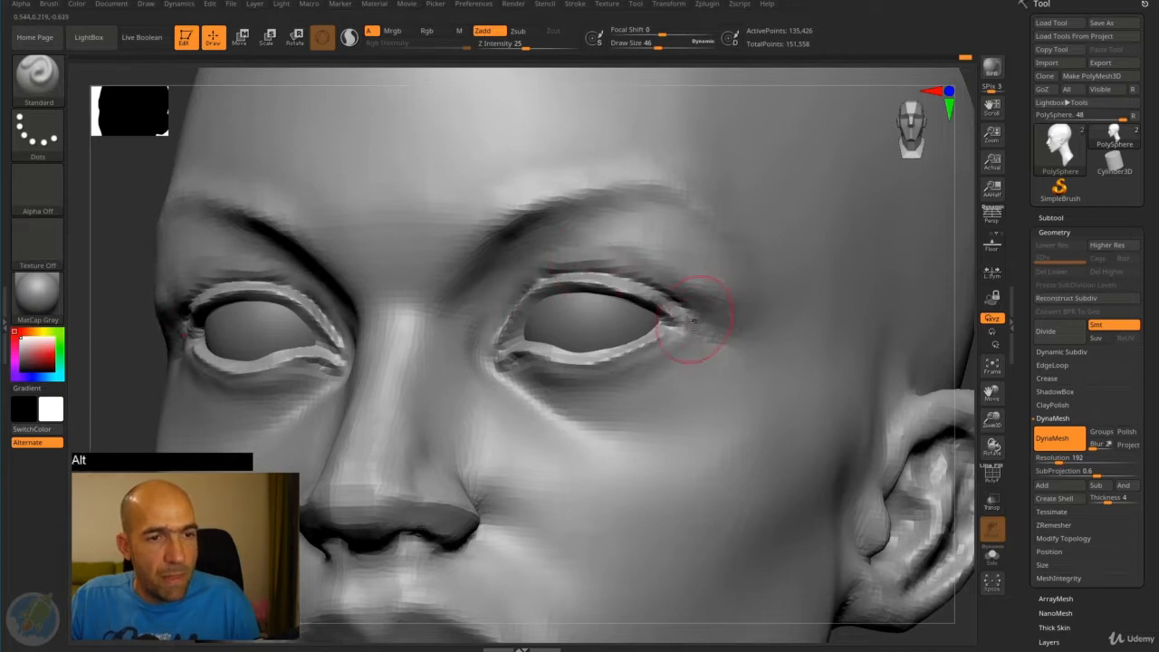
- Carve the hollow beyond the outer eye corners with the Standard brush, and smooth it up towards the brow
{"action": "mouse_move", "coordinate": [707, 337]}
{"action": "left_mouse_down", "text": "alt"}
{"action": "mouse_move", "coordinate": [742, 300]}
{"action": "mouse_move", "coordinate": [725, 294]}
{"action": "left_mouse_up", "text": "alt"}
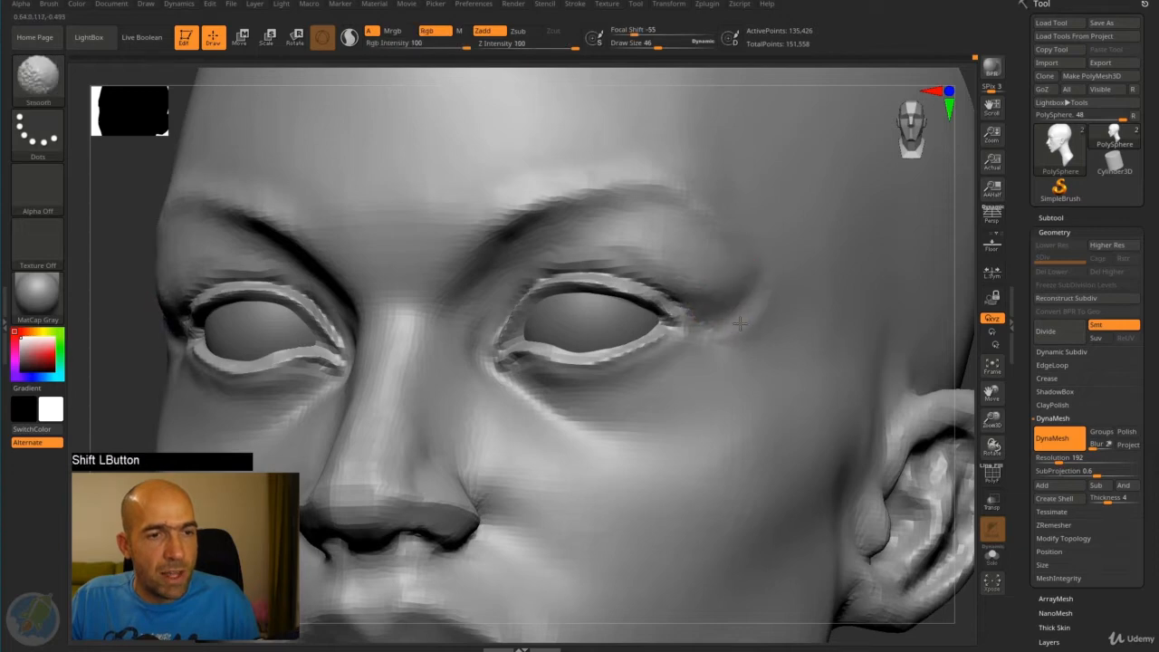
{"action": "left_click_drag", "start_coordinate": [971, 319], "coordinate": [951, 276], "text": "alt"}
{"action": "mouse_move", "coordinate": [951, 280]}
{"action": "left_mouse_down", "text": "shift"}
{"action": "mouse_move", "coordinate": [939, 298]}
{"action": "mouse_move", "coordinate": [873, 290]}
{"action": "mouse_move", "coordinate": [887, 308]}
{"action": "left_mouse_up", "text": "shift"}
{"action": "left_click_drag", "start_coordinate": [746, 289], "coordinate": [724, 275], "text": "shift"}
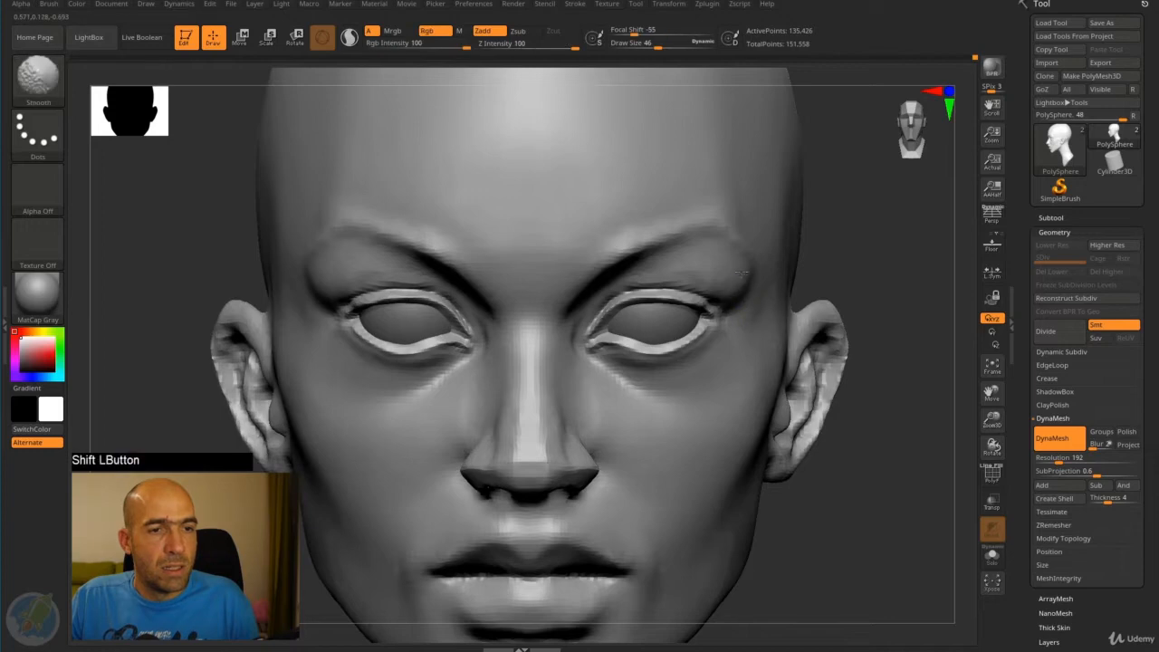
{"action": "mouse_move", "coordinate": [885, 287]}
{"action": "left_mouse_down", "text": "alt"}
{"action": "mouse_move", "coordinate": [806, 249]}
{"action": "mouse_move", "coordinate": [854, 256]}
{"action": "mouse_move", "coordinate": [867, 245]}
{"action": "left_mouse_up", "text": "alt"}
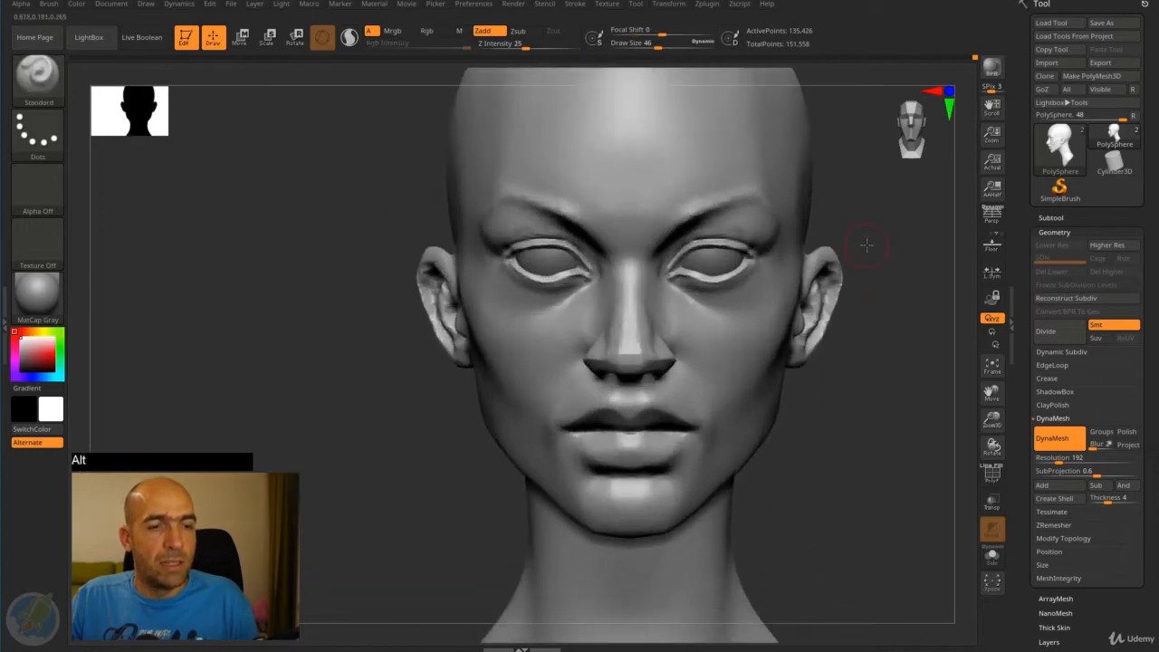
- Shape the upper lip's centre and side volumes with the Standard brush, working from front and three-quarter views
{"action": "left_click_drag", "start_coordinate": [937, 408], "coordinate": [929, 442]}
{"action": "mouse_move", "coordinate": [928, 442]}
{"action": "left_mouse_down", "text": "alt"}
{"action": "mouse_move", "coordinate": [918, 259]}
{"action": "mouse_move", "coordinate": [848, 463]}
{"action": "mouse_move", "coordinate": [900, 371]}
{"action": "mouse_move", "coordinate": [842, 439]}
{"action": "left_mouse_up", "text": "alt"}
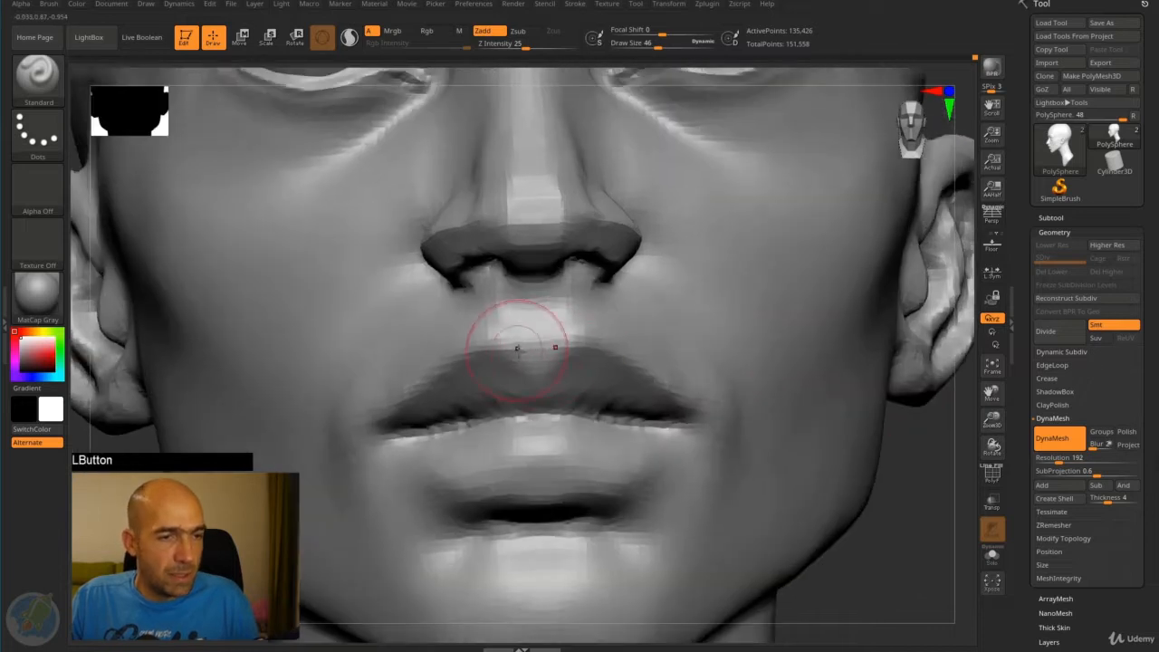
{"action": "mouse_move", "coordinate": [516, 349]}
{"action": "left_mouse_down"}
{"action": "mouse_move", "coordinate": [536, 406]}
{"action": "mouse_move", "coordinate": [548, 407]}
{"action": "left_mouse_up"}
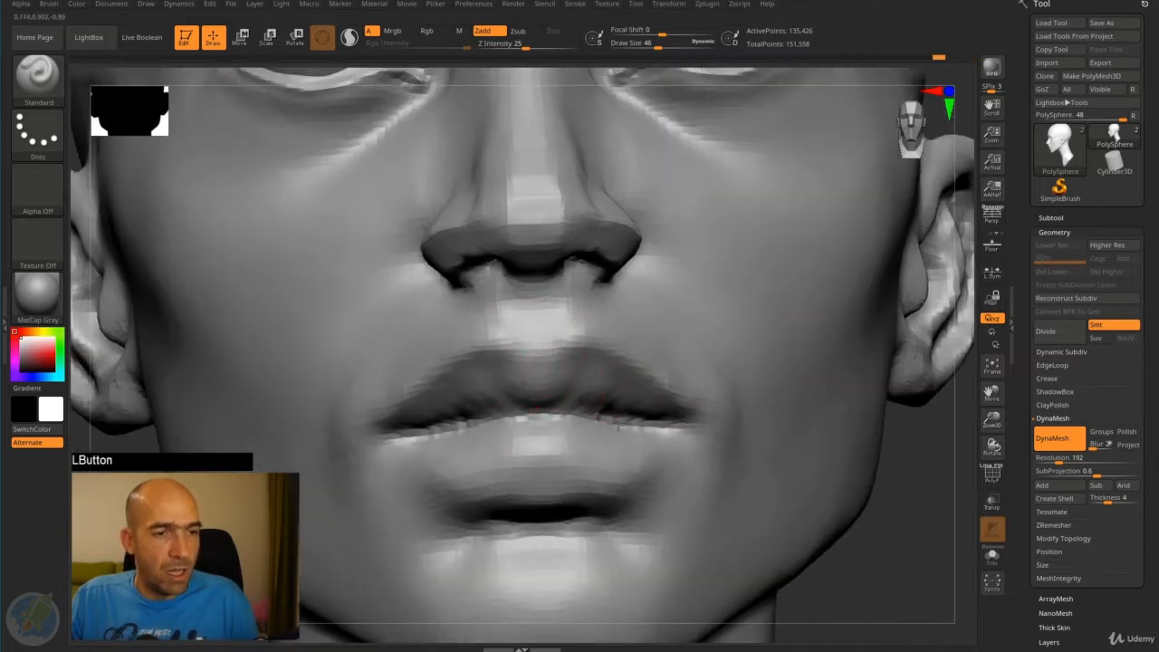
{"action": "mouse_move", "coordinate": [625, 395]}
{"action": "left_mouse_down"}
{"action": "mouse_move", "coordinate": [646, 403]}
{"action": "mouse_move", "coordinate": [637, 399]}
{"action": "mouse_move", "coordinate": [634, 423]}
{"action": "left_mouse_up"}
{"action": "left_click_drag", "start_coordinate": [914, 479], "coordinate": [616, 450], "text": "alt"}
{"action": "left_click_drag", "start_coordinate": [392, 450], "coordinate": [570, 336]}
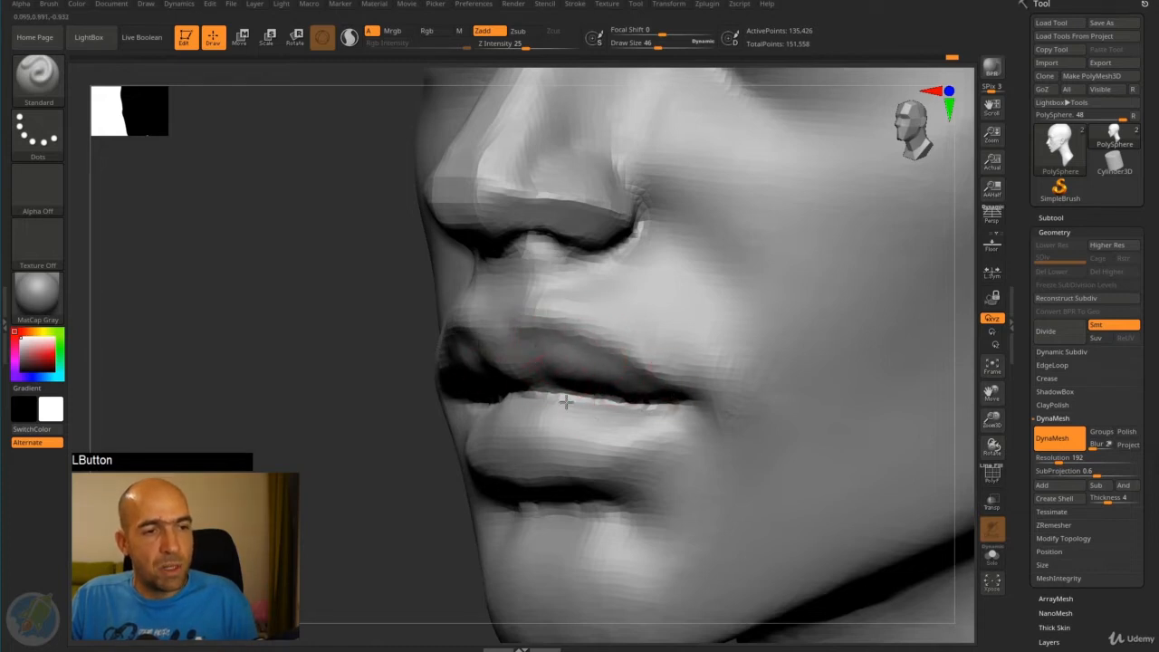
{"action": "mouse_move", "coordinate": [378, 468]}
{"action": "left_mouse_down"}
{"action": "mouse_move", "coordinate": [561, 416]}
{"action": "mouse_move", "coordinate": [584, 419]}
{"action": "mouse_move", "coordinate": [551, 441]}
{"action": "mouse_move", "coordinate": [606, 438]}
{"action": "mouse_move", "coordinate": [555, 438]}
{"action": "mouse_move", "coordinate": [536, 418]}
{"action": "mouse_move", "coordinate": [629, 435]}
{"action": "mouse_move", "coordinate": [479, 445]}
{"action": "left_mouse_up"}
{"action": "left_click_drag", "start_coordinate": [347, 499], "coordinate": [383, 476], "text": "alt"}
{"action": "mouse_move", "coordinate": [761, 417]}
{"action": "left_mouse_down"}
{"action": "mouse_move", "coordinate": [670, 388]}
{"action": "mouse_move", "coordinate": [525, 387]}
{"action": "left_mouse_up"}
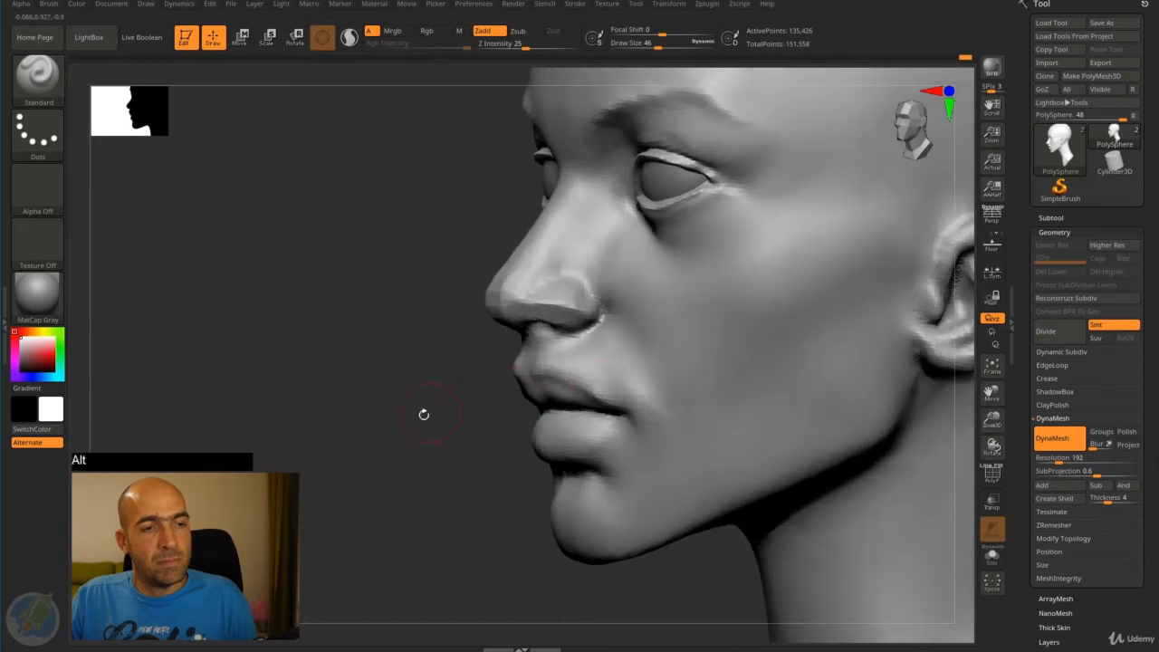
- Carve the philtrum groove and define its two ridges between the nose and upper lip with the Standard brush
{"action": "left_click_drag", "start_coordinate": [424, 414], "coordinate": [433, 478], "text": "alt"}
{"action": "left_click_drag", "start_coordinate": [529, 285], "coordinate": [476, 290]}
{"action": "left_click_drag", "start_coordinate": [484, 223], "coordinate": [472, 261], "text": "alt"}
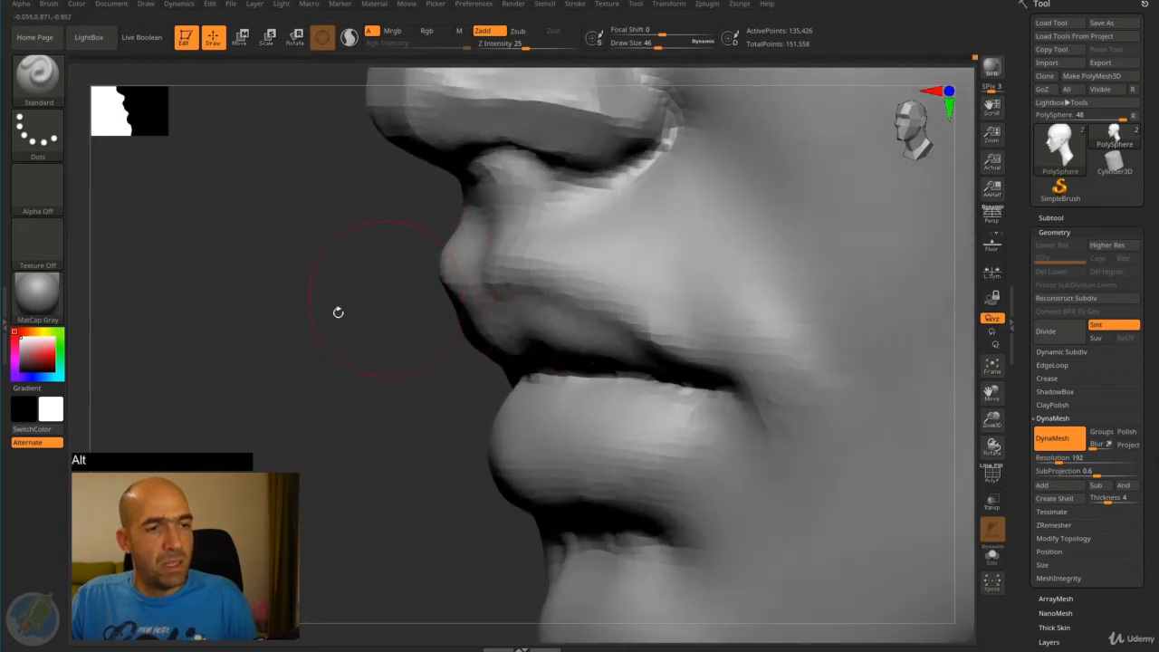
{"action": "left_click_drag", "start_coordinate": [338, 314], "coordinate": [444, 308]}
{"action": "mouse_move", "coordinate": [458, 216]}
{"action": "left_mouse_down", "text": "alt"}
{"action": "mouse_move", "coordinate": [456, 191]}
{"action": "mouse_move", "coordinate": [469, 258]}
{"action": "mouse_move", "coordinate": [482, 264]}
{"action": "left_mouse_up", "text": "alt"}
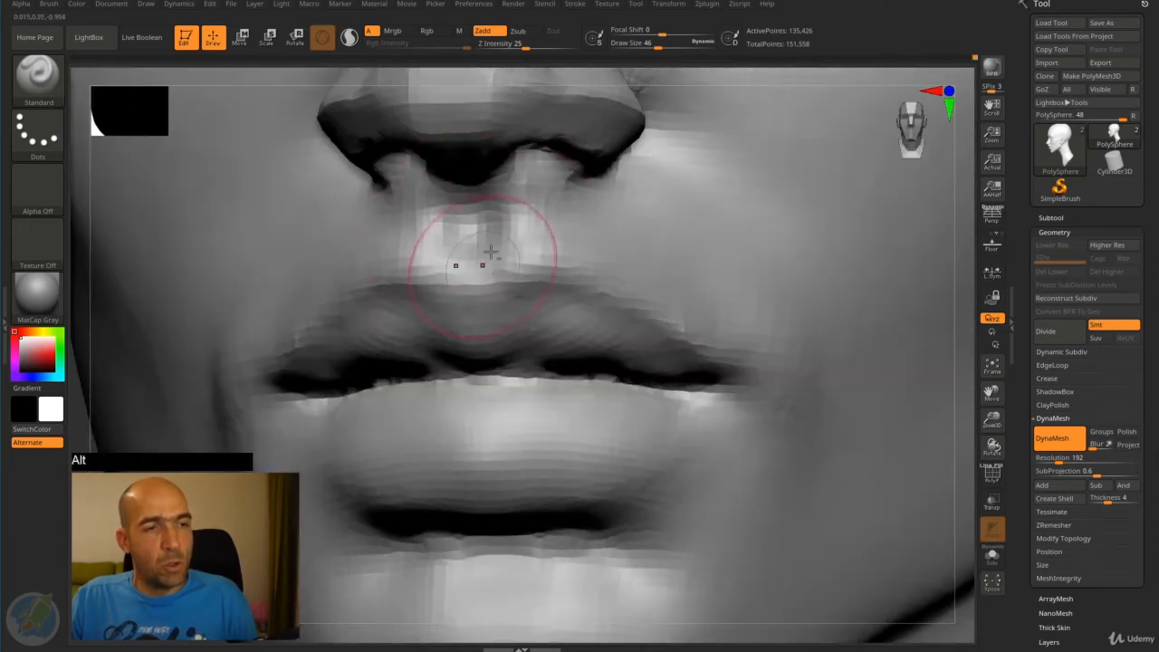
{"action": "mouse_move", "coordinate": [512, 217]}
{"action": "left_mouse_down"}
{"action": "mouse_move", "coordinate": [518, 264]}
{"action": "mouse_move", "coordinate": [535, 210]}
{"action": "mouse_move", "coordinate": [529, 238]}
{"action": "left_mouse_up"}
{"action": "left_click_drag", "start_coordinate": [473, 210], "coordinate": [473, 256], "text": "alt"}
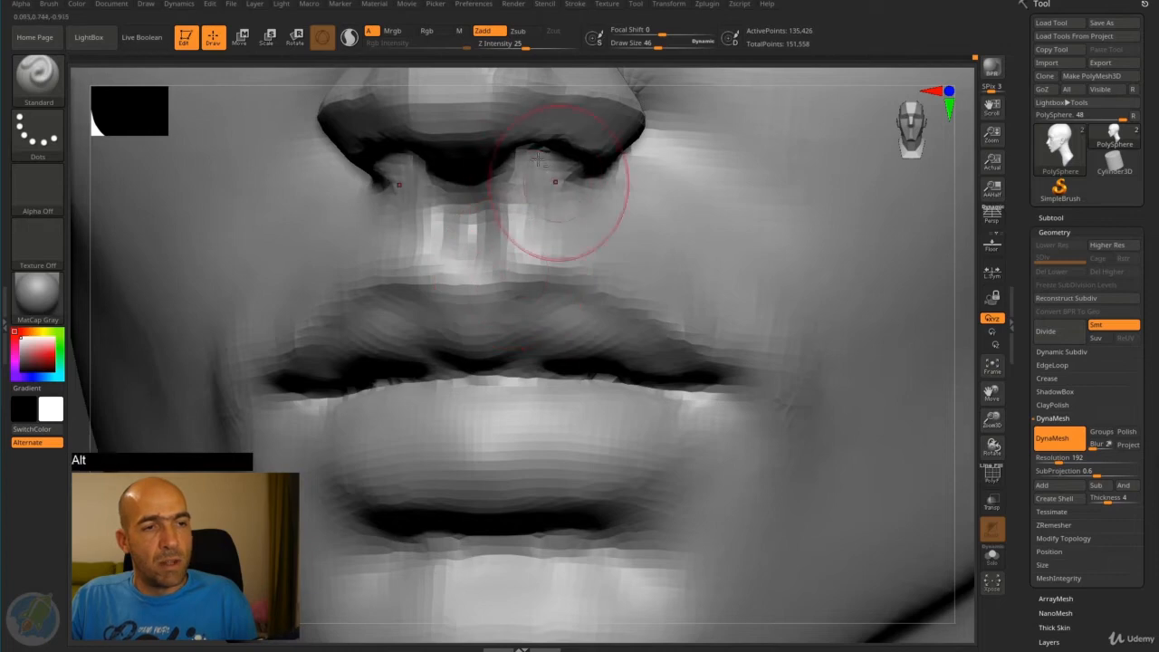
{"action": "left_click_drag", "start_coordinate": [82, 462], "coordinate": [19, 435]}
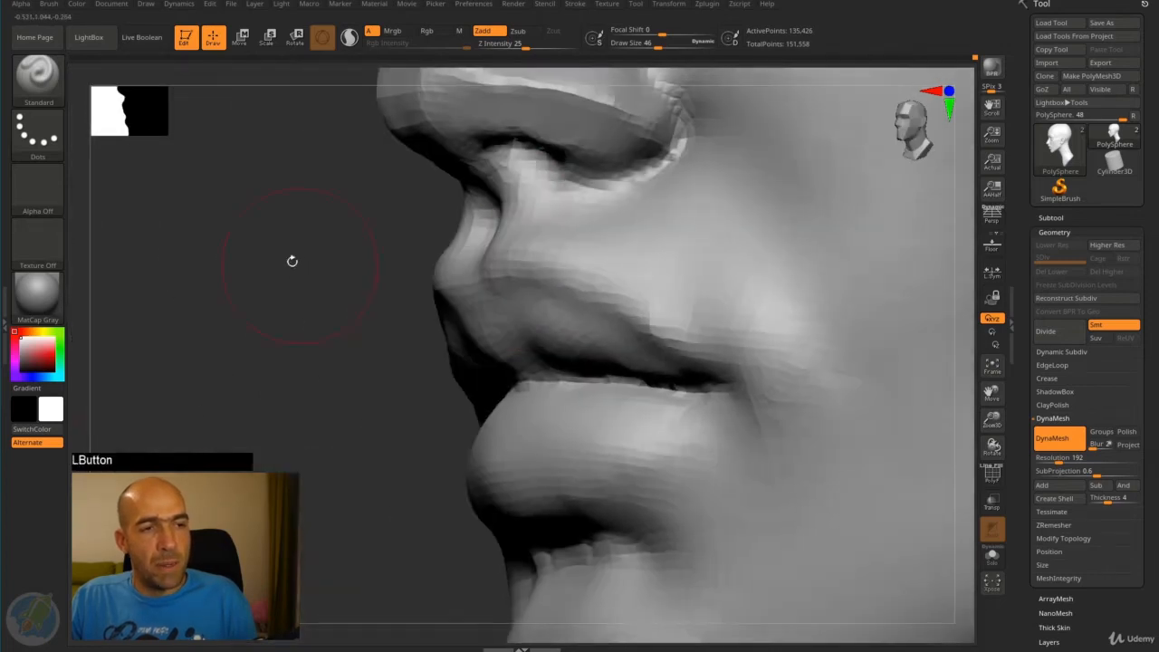
- Sculpt the underside of the nose, shaping the columella and the nostril rims with the Standard brush
{"action": "left_click_drag", "start_coordinate": [292, 261], "coordinate": [311, 305], "text": "alt"}
{"action": "left_click_drag", "start_coordinate": [407, 239], "coordinate": [332, 256]}
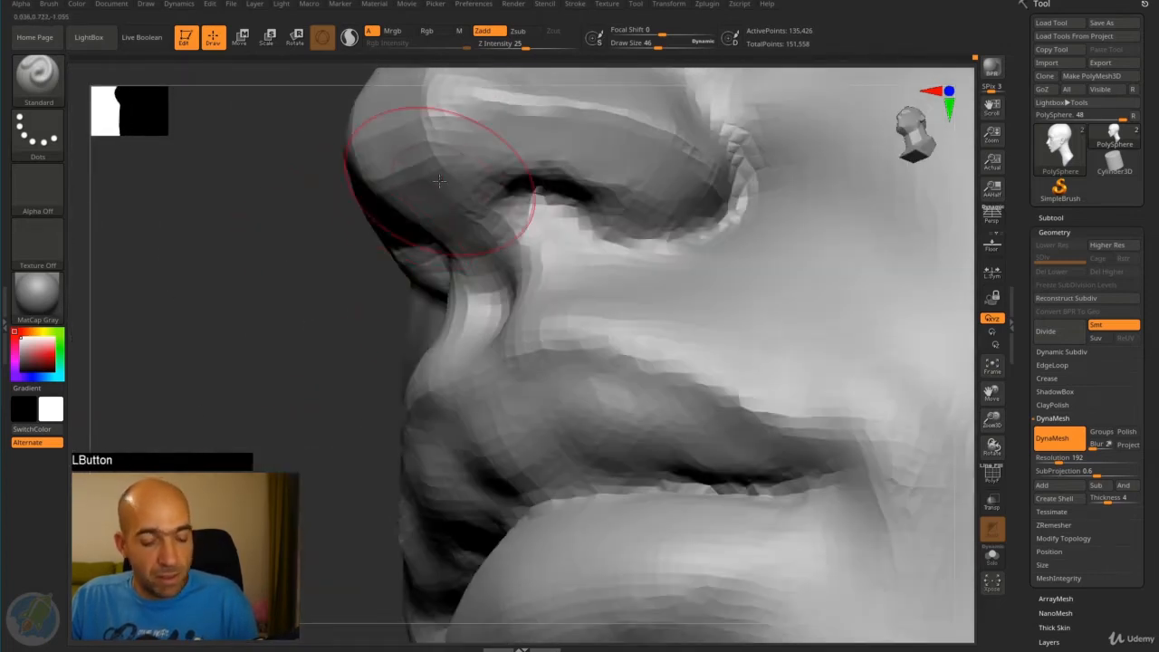
{"action": "mouse_move", "coordinate": [543, 192]}
{"action": "left_mouse_down", "text": "alt"}
{"action": "mouse_move", "coordinate": [525, 190]}
{"action": "mouse_move", "coordinate": [541, 207]}
{"action": "mouse_move", "coordinate": [687, 245]}
{"action": "mouse_move", "coordinate": [721, 223]}
{"action": "left_mouse_up", "text": "alt"}
{"action": "left_click_drag", "start_coordinate": [305, 347], "coordinate": [305, 268], "text": "alt"}
{"action": "left_click_drag", "start_coordinate": [414, 218], "coordinate": [362, 233]}
{"action": "left_click_drag", "start_coordinate": [629, 150], "coordinate": [716, 189], "text": "shift"}
{"action": "mouse_move", "coordinate": [453, 308]}
{"action": "left_mouse_down", "text": "alt"}
{"action": "mouse_move", "coordinate": [425, 287]}
{"action": "mouse_move", "coordinate": [435, 266]}
{"action": "mouse_move", "coordinate": [588, 242]}
{"action": "left_mouse_up", "text": "alt"}
{"action": "left_click_drag", "start_coordinate": [507, 246], "coordinate": [468, 253]}
- Adjust the shape of the nostril wings in side view with the Move brush
{"action": "key", "text": "4"}
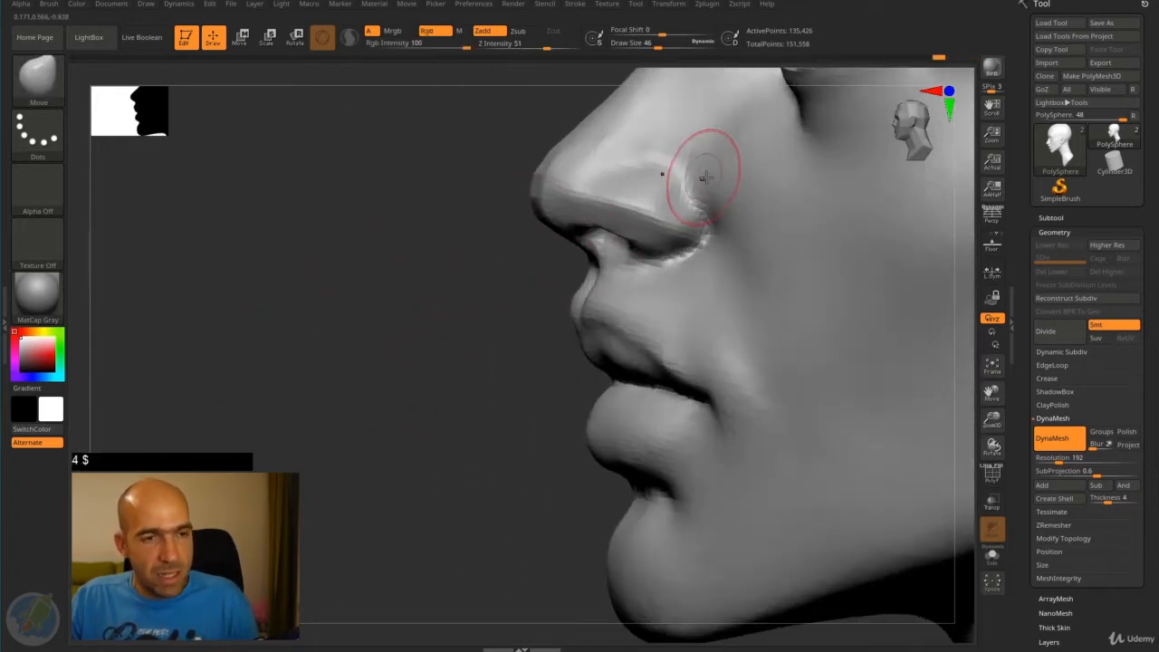
{"action": "key", "text": "b"}
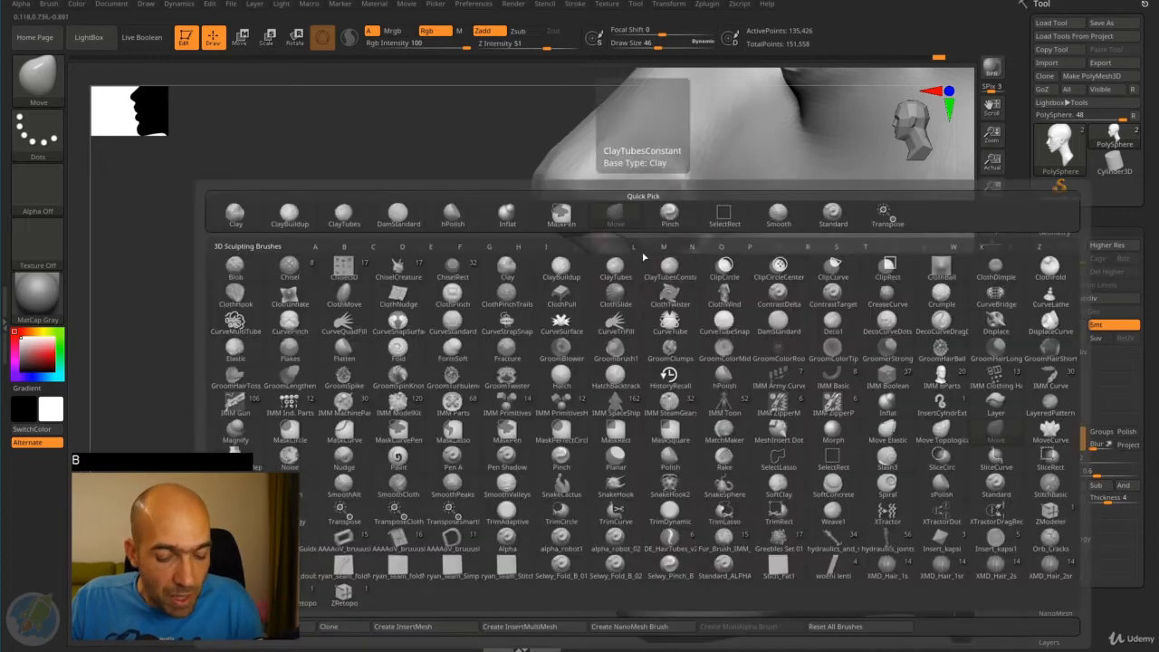
{"action": "key", "text": "m"}
{"action": "key", "text": "v"}
{"action": "left_click_drag", "start_coordinate": [694, 207], "coordinate": [705, 181], "text": "shift"}
{"action": "mouse_move", "coordinate": [442, 361]}
{"action": "left_mouse_down", "text": "alt"}
{"action": "mouse_move", "coordinate": [435, 292]}
{"action": "mouse_move", "coordinate": [666, 283]}
{"action": "left_mouse_up", "text": "alt"}
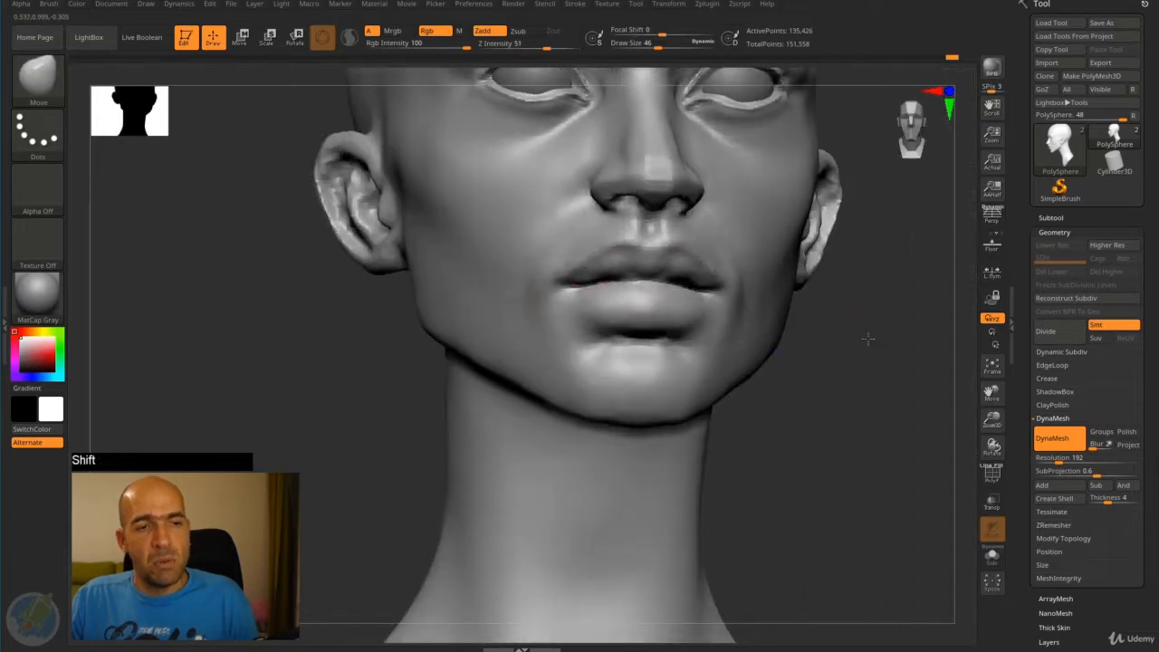
- Refine the contour of the jaw from several angles with the Move brush
{"action": "left_click_drag", "start_coordinate": [867, 336], "coordinate": [665, 383], "text": "shift"}
{"action": "left_click_drag", "start_coordinate": [846, 368], "coordinate": [842, 324], "text": "alt"}
{"action": "left_click_drag", "start_coordinate": [842, 325], "coordinate": [837, 371], "text": "shift"}
{"action": "left_click_drag", "start_coordinate": [892, 353], "coordinate": [844, 329]}
{"action": "mouse_move", "coordinate": [657, 234]}
{"action": "left_mouse_down", "text": "shift"}
{"action": "mouse_move", "coordinate": [677, 259]}
{"action": "mouse_move", "coordinate": [768, 305]}
{"action": "left_mouse_up", "text": "shift"}
{"action": "mouse_move", "coordinate": [890, 355]}
{"action": "left_mouse_down", "text": "alt"}
{"action": "mouse_move", "coordinate": [849, 303]}
{"action": "mouse_move", "coordinate": [818, 306]}
{"action": "left_mouse_up", "text": "alt"}
{"action": "left_click_drag", "start_coordinate": [782, 321], "coordinate": [771, 316], "text": "shift"}
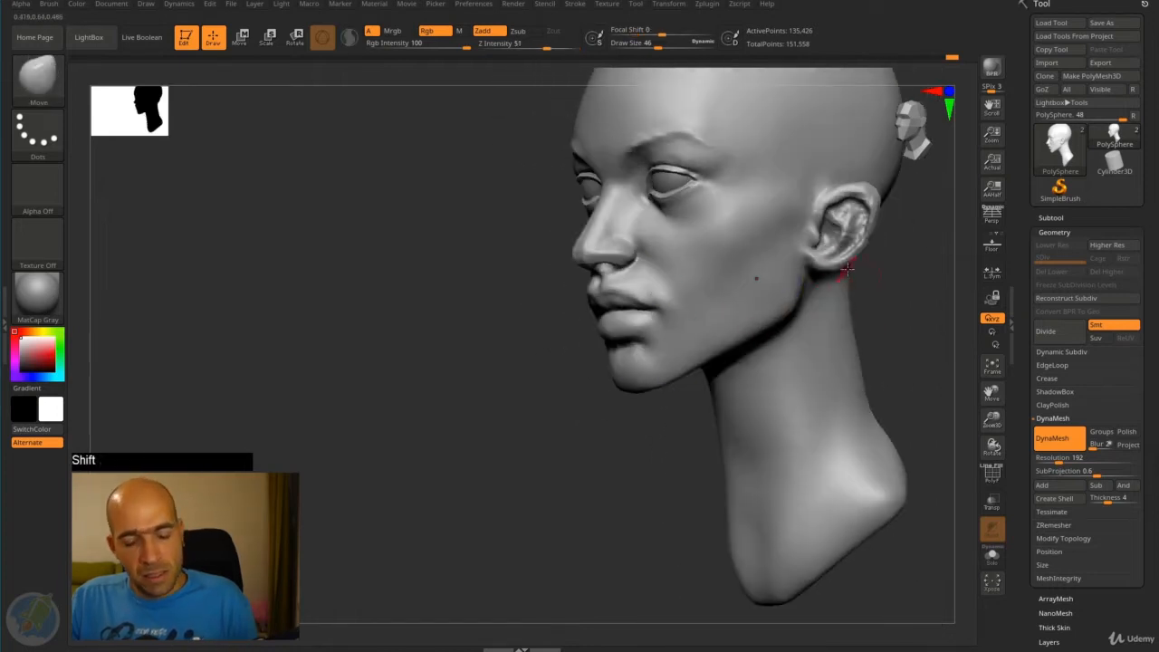
- Reshape the outer contour of the ears with the Move brush
{"action": "mouse_move", "coordinate": [882, 269]}
{"action": "left_mouse_down"}
{"action": "mouse_move", "coordinate": [893, 293]}
{"action": "mouse_move", "coordinate": [871, 295]}
{"action": "mouse_move", "coordinate": [893, 293]}
{"action": "left_mouse_up"}
{"action": "mouse_move", "coordinate": [866, 200]}
{"action": "left_mouse_down", "text": "shift"}
{"action": "mouse_move", "coordinate": [862, 300]}
{"action": "mouse_move", "coordinate": [877, 288]}
{"action": "mouse_move", "coordinate": [868, 264]}
{"action": "mouse_move", "coordinate": [891, 245]}
{"action": "left_mouse_up", "text": "shift"}
{"action": "left_click_drag", "start_coordinate": [895, 243], "coordinate": [842, 291], "text": "alt"}
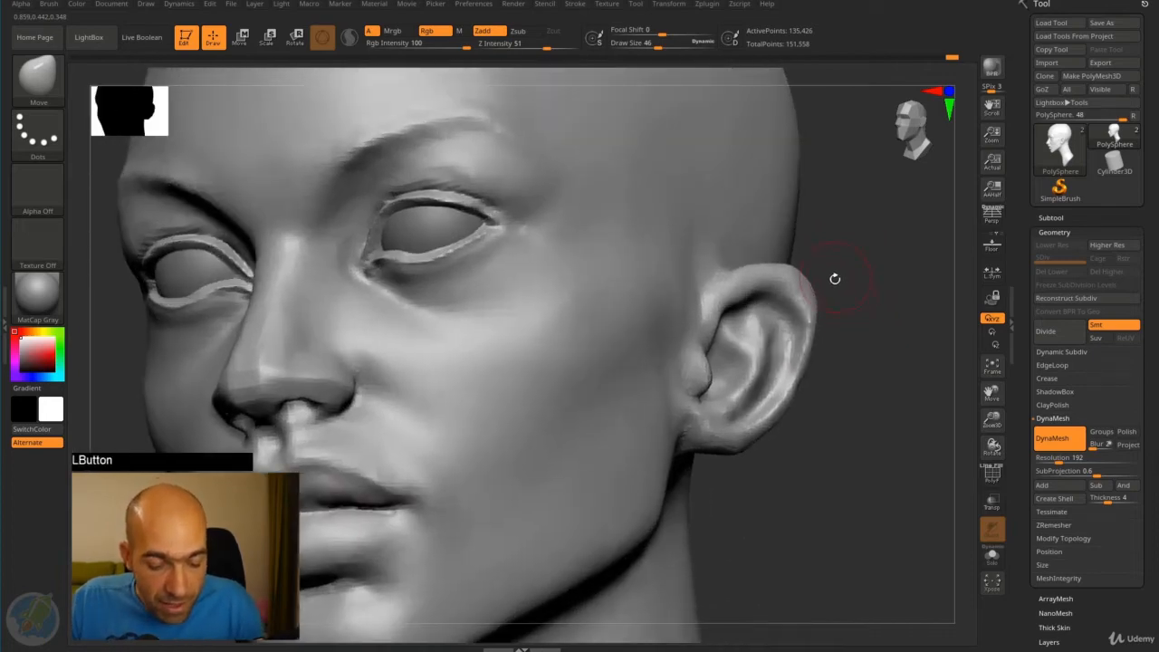
- Define the ear's rim, inner folds and front edge with the Standard brush
{"action": "key", "text": "b"}
{"action": "key", "text": "s"}
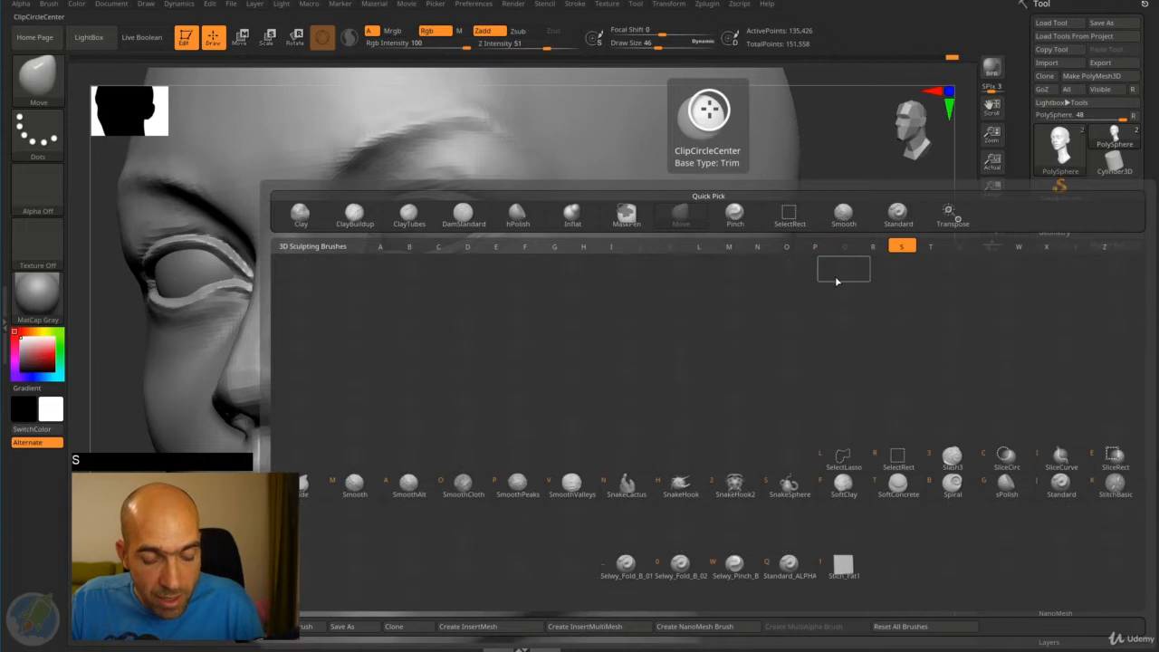
{"action": "key", "text": "t"}
{"action": "mouse_move", "coordinate": [744, 286]}
{"action": "left_mouse_down"}
{"action": "mouse_move", "coordinate": [790, 285]}
{"action": "mouse_move", "coordinate": [786, 297]}
{"action": "mouse_move", "coordinate": [743, 301]}
{"action": "mouse_move", "coordinate": [783, 306]}
{"action": "mouse_move", "coordinate": [785, 317]}
{"action": "left_mouse_up"}
{"action": "left_click_drag", "start_coordinate": [871, 301], "coordinate": [891, 359], "text": "alt"}
{"action": "mouse_move", "coordinate": [770, 292]}
{"action": "left_mouse_down", "text": "alt"}
{"action": "mouse_move", "coordinate": [782, 297]}
{"action": "mouse_move", "coordinate": [800, 407]}
{"action": "mouse_move", "coordinate": [698, 518]}
{"action": "mouse_move", "coordinate": [697, 538]}
{"action": "mouse_move", "coordinate": [601, 549]}
{"action": "left_mouse_up", "text": "alt"}
{"action": "mouse_move", "coordinate": [618, 413]}
{"action": "left_mouse_down"}
{"action": "mouse_move", "coordinate": [629, 420]}
{"action": "mouse_move", "coordinate": [634, 407]}
{"action": "mouse_move", "coordinate": [620, 464]}
{"action": "left_mouse_up"}
{"action": "mouse_move", "coordinate": [648, 367]}
{"action": "left_mouse_down"}
{"action": "mouse_move", "coordinate": [686, 283]}
{"action": "mouse_move", "coordinate": [668, 308]}
{"action": "left_mouse_up"}
- Smooth the transition between the upper front of the ear and the side of the head
{"action": "mouse_move", "coordinate": [666, 244]}
{"action": "left_mouse_down", "text": "alt"}
{"action": "mouse_move", "coordinate": [616, 303]}
{"action": "mouse_move", "coordinate": [642, 256]}
{"action": "mouse_move", "coordinate": [588, 271]}
{"action": "left_mouse_up", "text": "alt"}
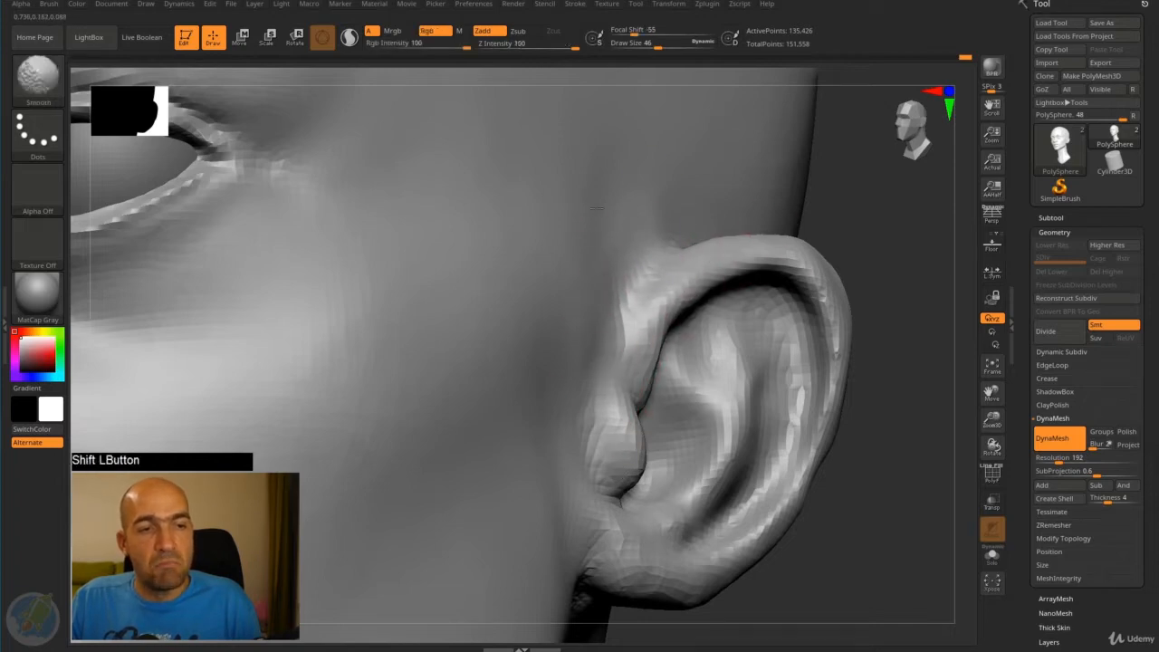
{"action": "left_click_drag", "start_coordinate": [597, 209], "coordinate": [686, 217], "text": "shift"}
{"action": "mouse_move", "coordinate": [842, 218]}
{"action": "left_mouse_down", "text": "alt"}
{"action": "mouse_move", "coordinate": [780, 218]}
{"action": "mouse_move", "coordinate": [769, 238]}
{"action": "mouse_move", "coordinate": [741, 170]}
{"action": "left_mouse_up", "text": "alt"}
{"action": "mouse_move", "coordinate": [716, 208]}
{"action": "left_mouse_down", "text": "alt"}
{"action": "mouse_move", "coordinate": [785, 259]}
{"action": "mouse_move", "coordinate": [777, 303]}
{"action": "left_mouse_up", "text": "alt"}
- Refine the sides of the nose bridge with the Standard brush, and smooth the transition into the cheeks
{"action": "left_click_drag", "start_coordinate": [574, 308], "coordinate": [596, 317], "text": "shift"}
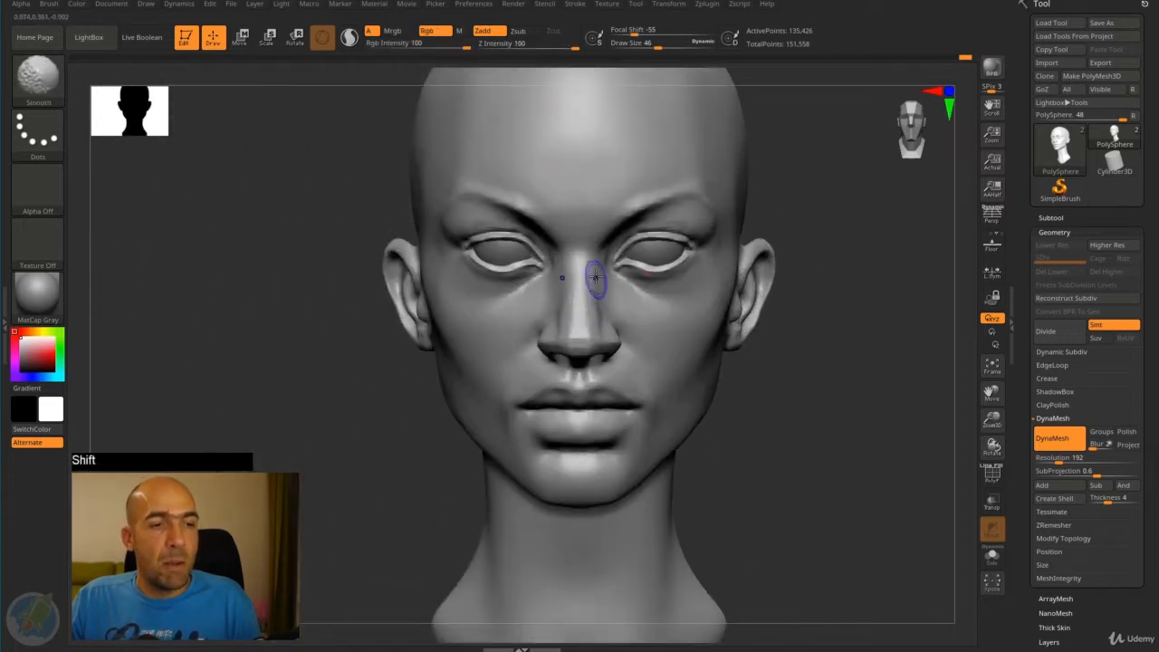
{"action": "left_click_drag", "start_coordinate": [834, 370], "coordinate": [664, 292], "text": "alt"}
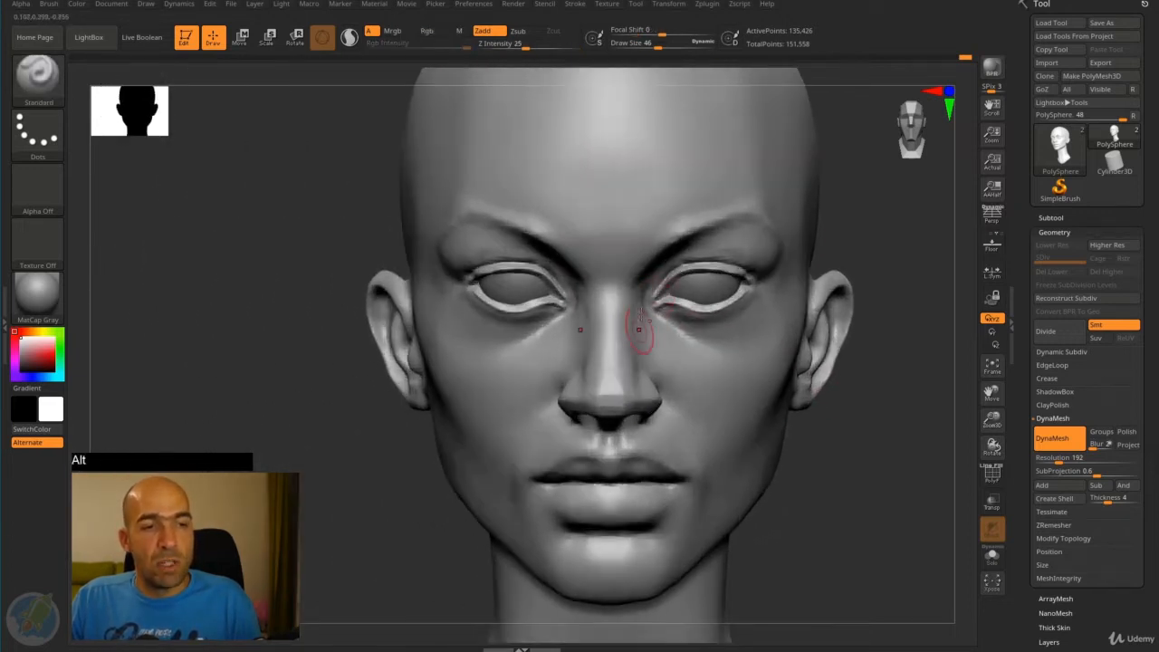
{"action": "left_click_drag", "start_coordinate": [639, 362], "coordinate": [637, 328], "text": "shift"}
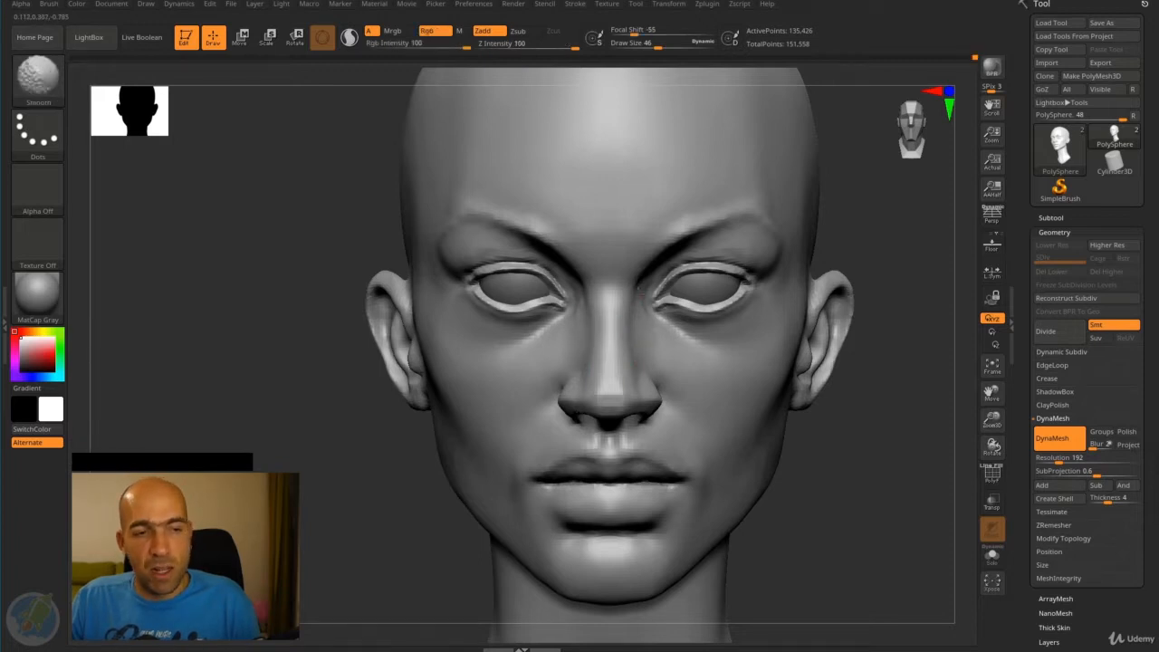
- Carve the inner and outer corners of the eyes deeper with the Standard brush
{"action": "mouse_move", "coordinate": [893, 316]}
{"action": "left_mouse_down", "text": "alt"}
{"action": "mouse_move", "coordinate": [888, 362]}
{"action": "mouse_move", "coordinate": [865, 259]}
{"action": "mouse_move", "coordinate": [843, 235]}
{"action": "mouse_move", "coordinate": [730, 279]}
{"action": "left_mouse_up", "text": "alt"}
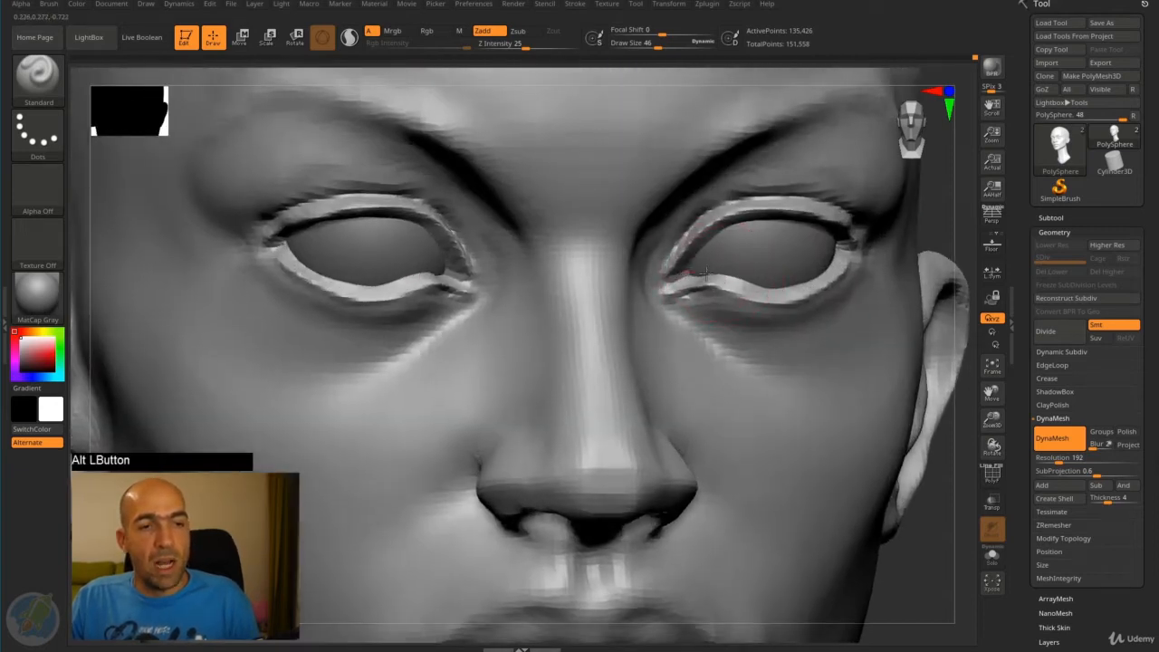
{"action": "mouse_move", "coordinate": [707, 274]}
{"action": "left_mouse_down", "text": "alt"}
{"action": "mouse_move", "coordinate": [770, 292]}
{"action": "mouse_move", "coordinate": [826, 259]}
{"action": "left_mouse_up", "text": "alt"}
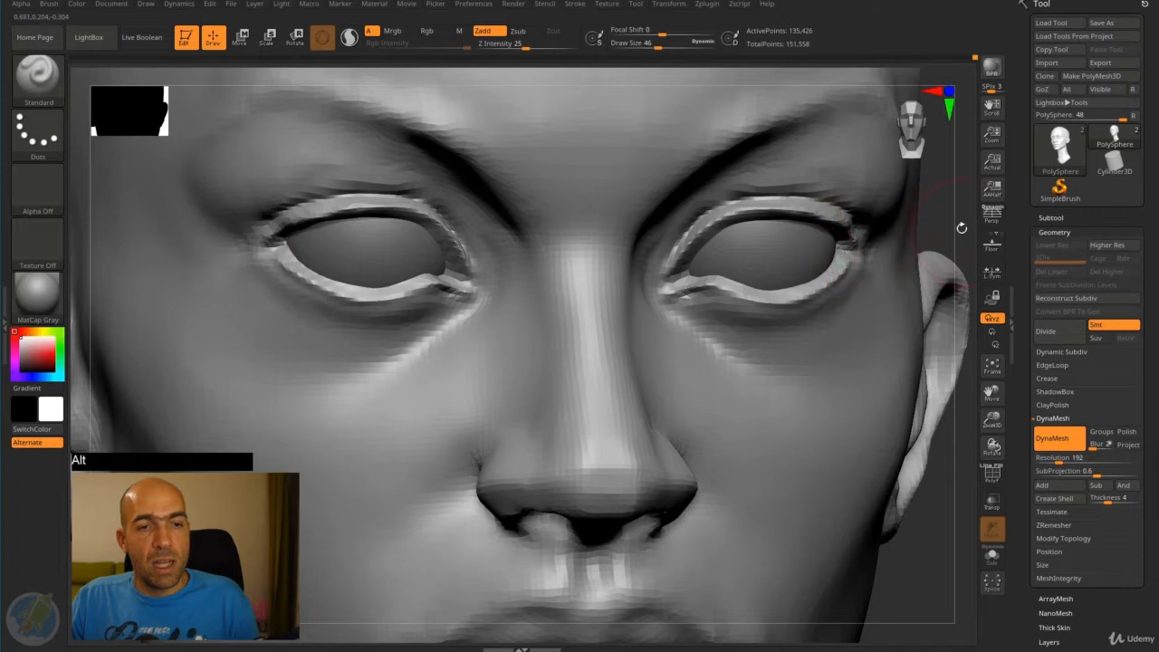
{"action": "left_click_drag", "start_coordinate": [962, 228], "coordinate": [933, 213], "text": "alt"}
- Sculpt the surface of the lower cheek along the jawline with the Standard brush
{"action": "left_click_drag", "start_coordinate": [933, 213], "coordinate": [802, 263], "text": "shift"}
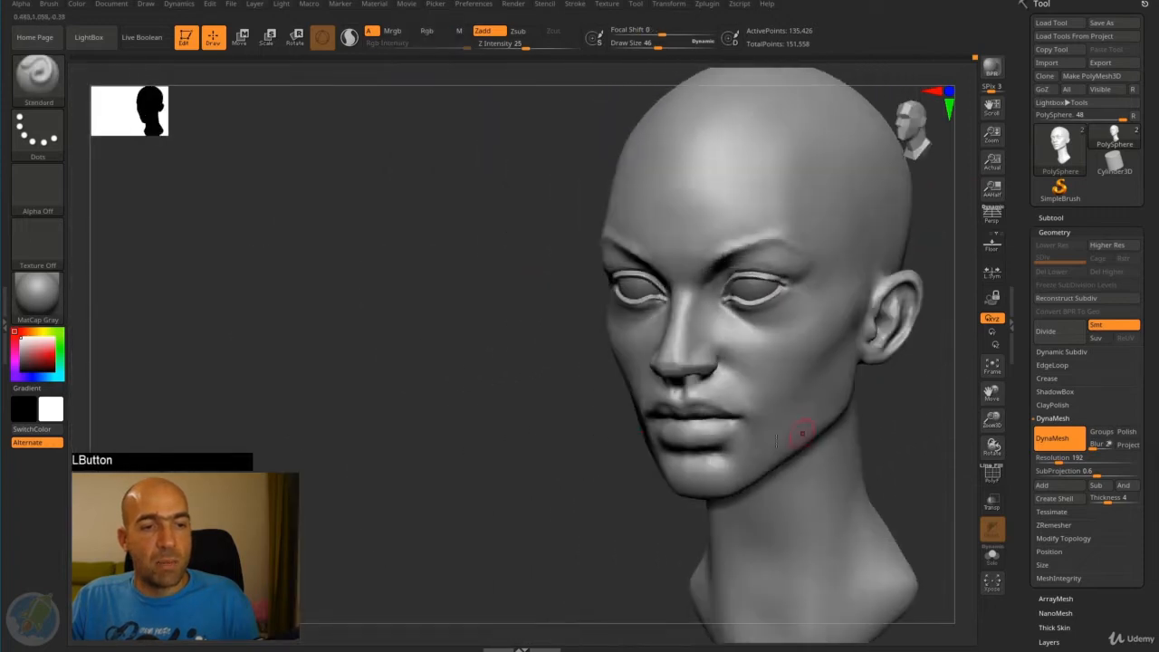
{"action": "left_click_drag", "start_coordinate": [802, 434], "coordinate": [759, 448], "text": "shift"}
{"action": "mouse_move", "coordinate": [918, 398]}
{"action": "left_mouse_down", "text": "alt"}
{"action": "mouse_move", "coordinate": [875, 403]}
{"action": "mouse_move", "coordinate": [948, 395]}
{"action": "mouse_move", "coordinate": [859, 394]}
{"action": "left_mouse_up", "text": "alt"}
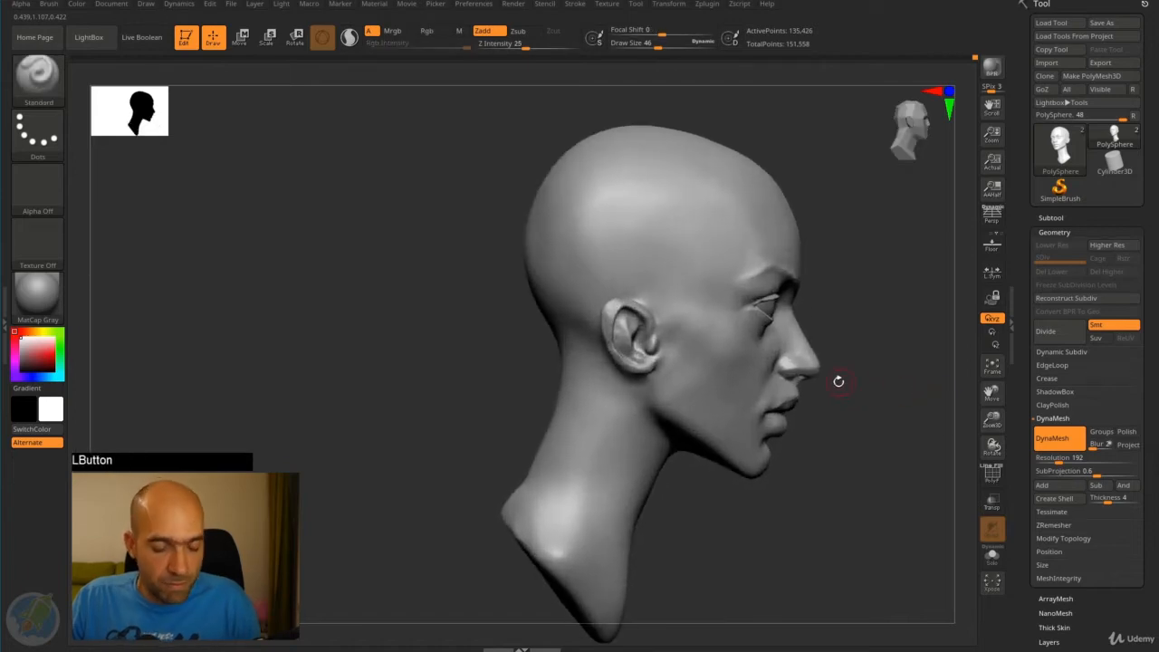
- Push the mouth area slightly back in side view with the Move brush at draw size 238
{"action": "key", "text": "b"}
{"action": "key", "text": "m"}
{"action": "key", "text": "v"}
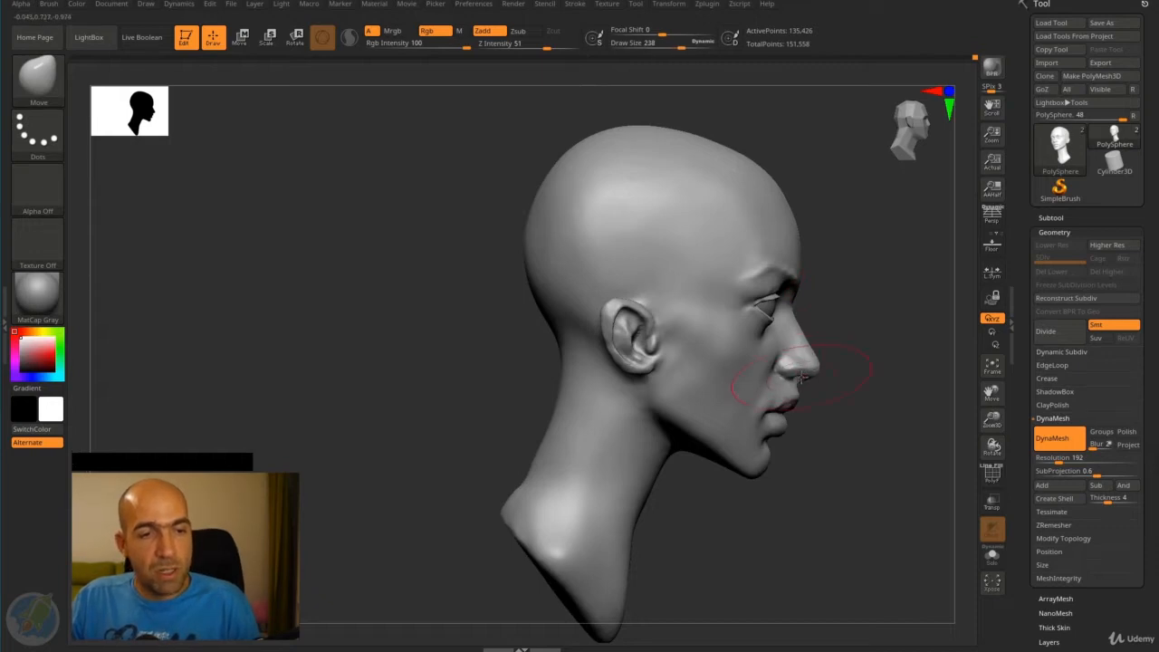
{"action": "mouse_move", "coordinate": [802, 380]}
{"action": "left_mouse_down"}
{"action": "mouse_move", "coordinate": [836, 394]}
{"action": "mouse_move", "coordinate": [793, 392]}
{"action": "mouse_move", "coordinate": [836, 406]}
{"action": "mouse_move", "coordinate": [777, 401]}
{"action": "mouse_move", "coordinate": [787, 402]}
{"action": "left_mouse_up"}
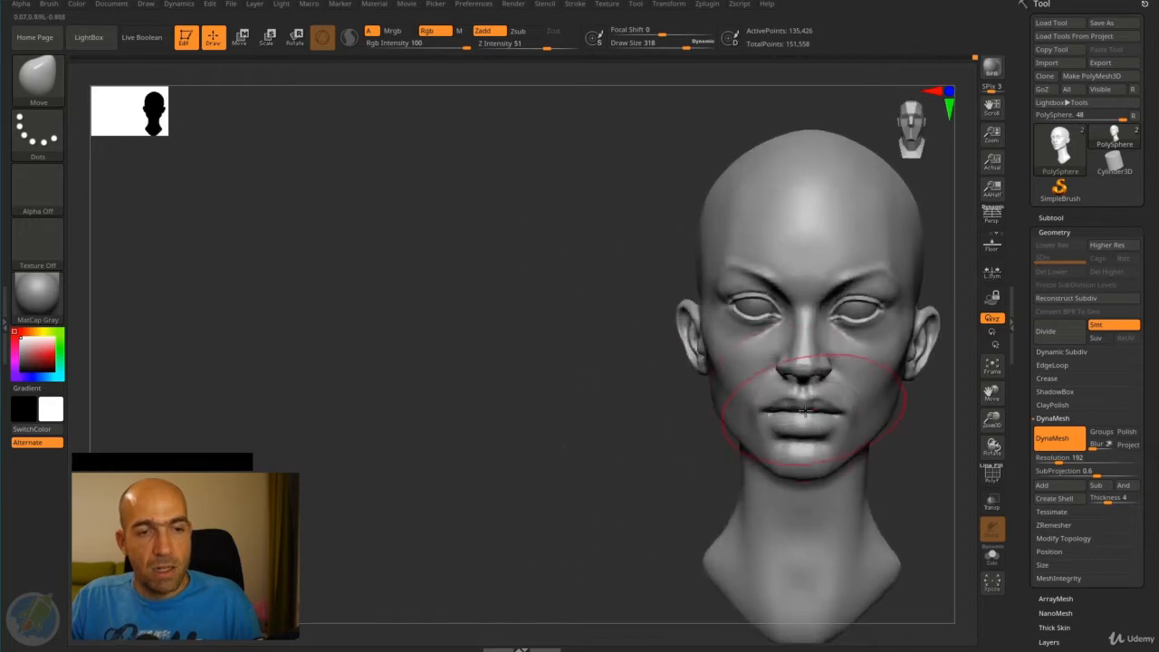
{"action": "mouse_move", "coordinate": [639, 421]}
{"action": "left_mouse_down"}
{"action": "mouse_move", "coordinate": [629, 418]}
{"action": "mouse_move", "coordinate": [634, 453]}
{"action": "left_mouse_up"}
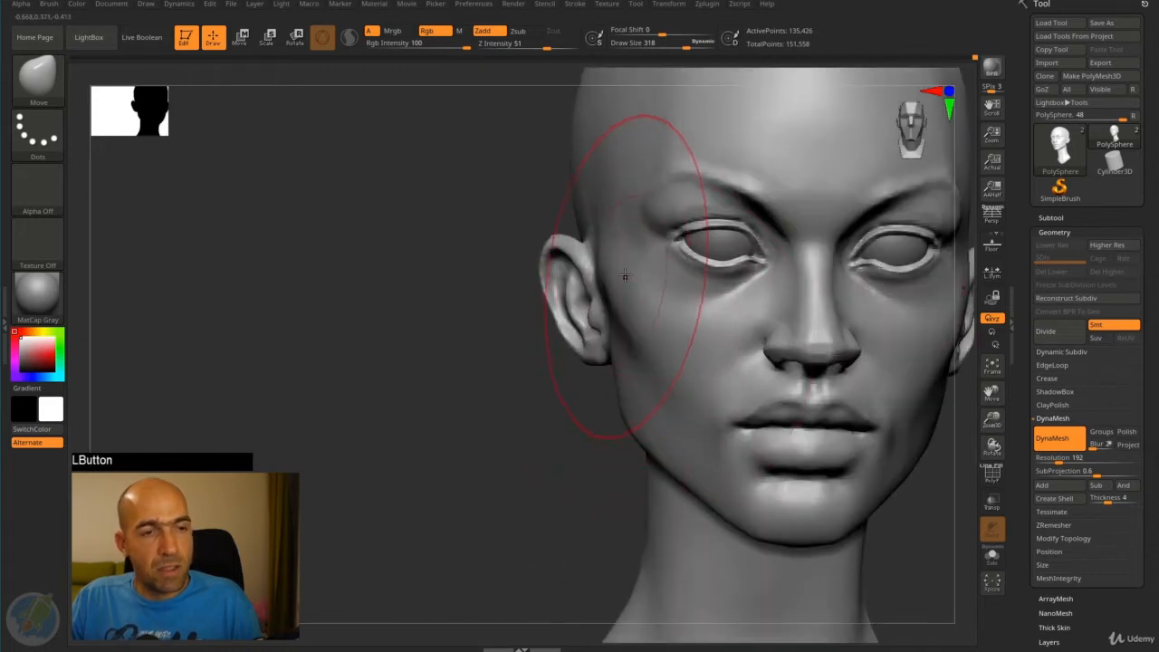
- Sculpt the lower cheek between the ear and mouth with the Standard brush at draw size 258
{"action": "key", "text": "b"}
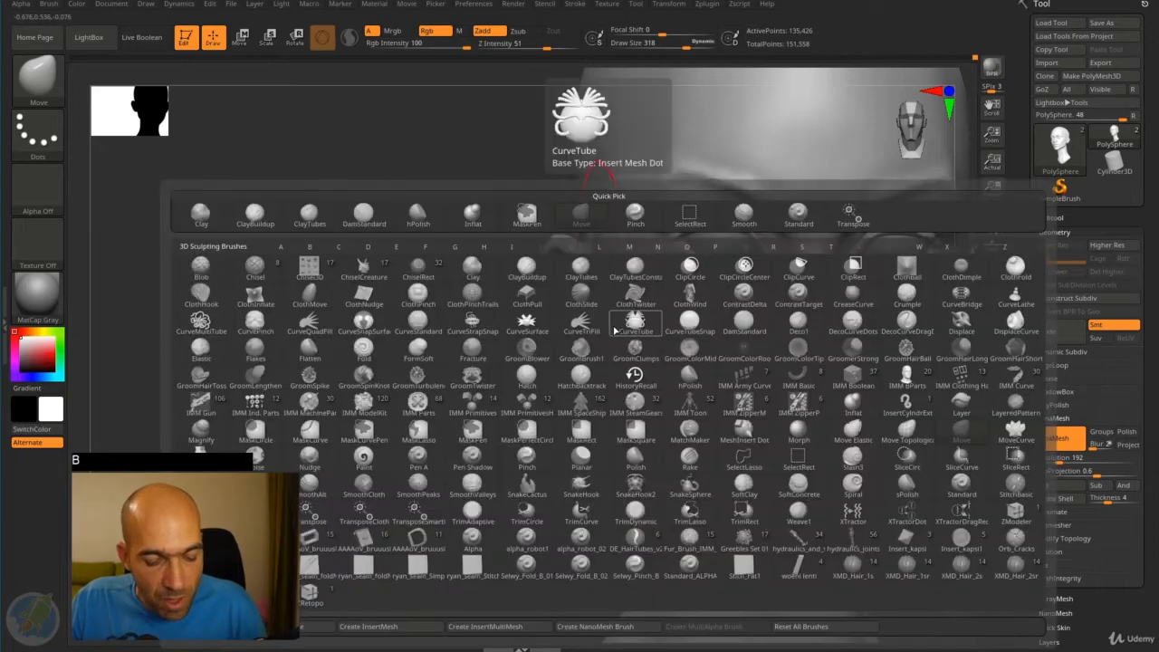
{"action": "key", "text": "s"}
{"action": "key", "text": "t"}
{"action": "key", "text": "bracketleft"}
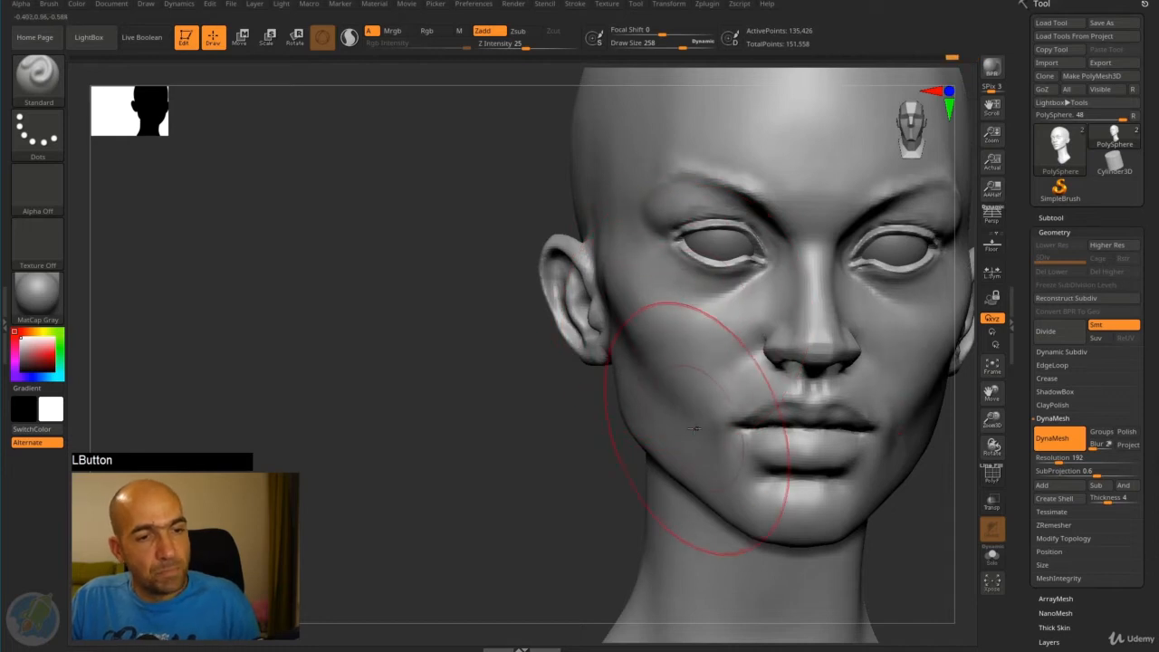
{"action": "left_click_drag", "start_coordinate": [577, 471], "coordinate": [685, 444], "text": "alt"}
{"action": "mouse_move", "coordinate": [865, 465]}
{"action": "left_mouse_down", "text": "alt"}
{"action": "mouse_move", "coordinate": [786, 430]}
{"action": "mouse_move", "coordinate": [772, 439]}
{"action": "mouse_move", "coordinate": [792, 433]}
{"action": "left_mouse_up", "text": "alt"}
{"action": "mouse_move", "coordinate": [857, 409]}
{"action": "left_mouse_down"}
{"action": "mouse_move", "coordinate": [822, 407]}
{"action": "mouse_move", "coordinate": [870, 372]}
{"action": "mouse_move", "coordinate": [755, 441]}
{"action": "left_mouse_up"}
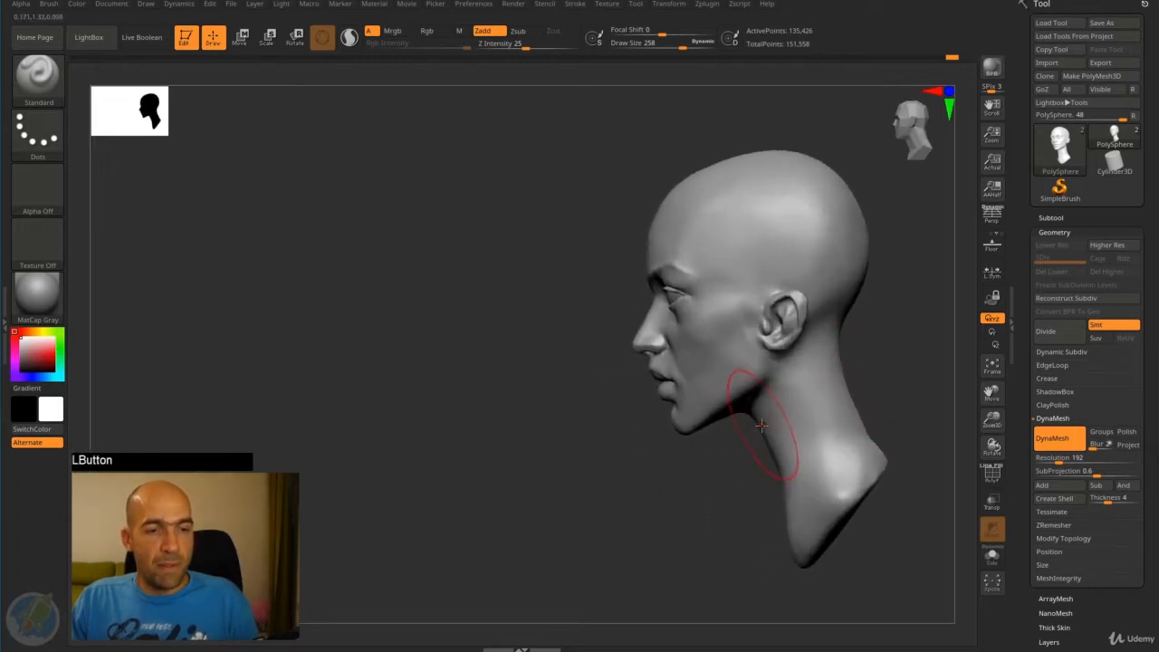
- Adjust the transition from the underside of the jaw into the neck with the Move brush at draw size 258
{"action": "key", "text": "b"}
{"action": "key", "text": "m"}
{"action": "key", "text": "v"}
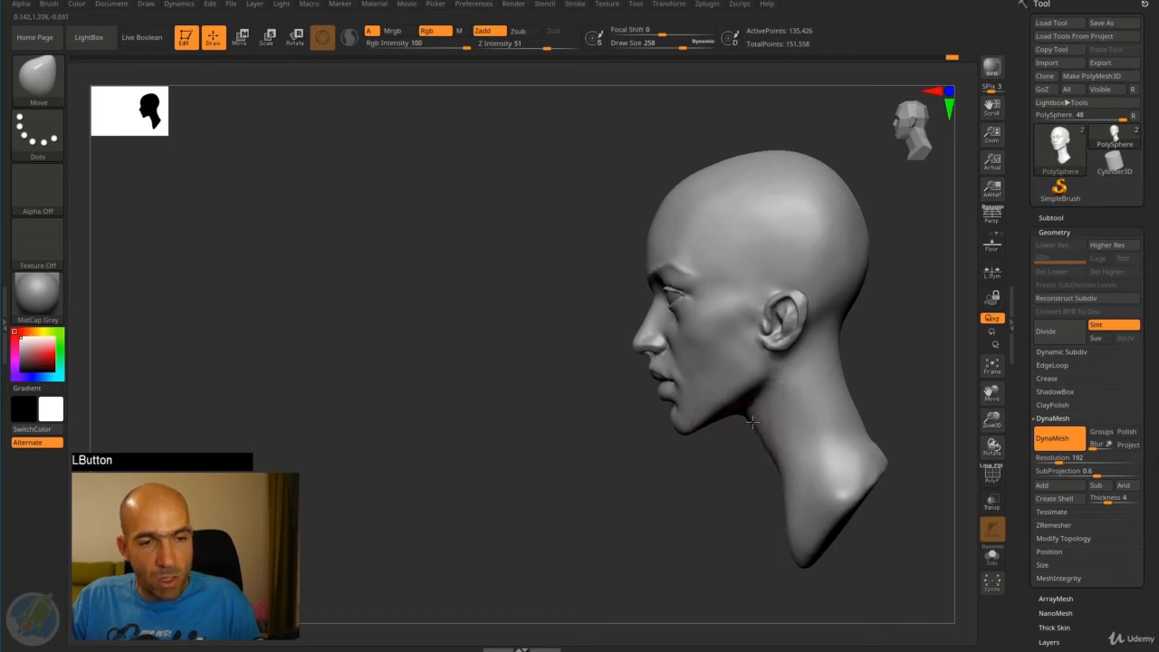
{"action": "left_click_drag", "start_coordinate": [897, 367], "coordinate": [833, 371], "text": "alt"}
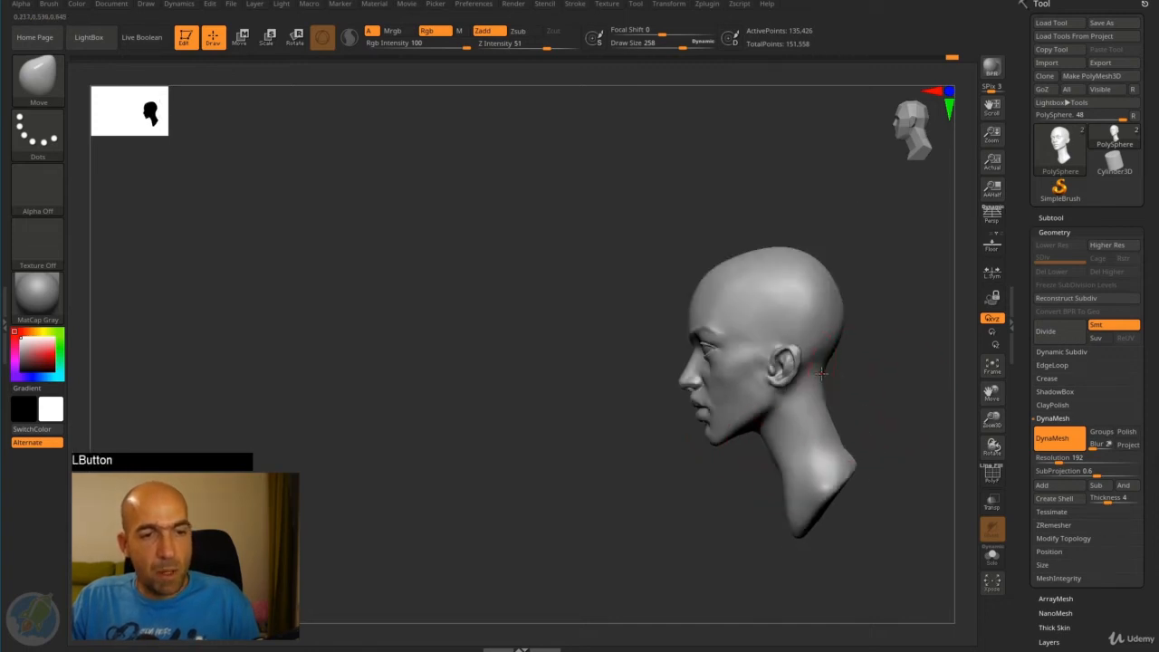
{"action": "mouse_move", "coordinate": [878, 422]}
{"action": "left_mouse_down", "text": "alt"}
{"action": "mouse_move", "coordinate": [725, 414]}
{"action": "mouse_move", "coordinate": [737, 415]}
{"action": "left_mouse_up", "text": "alt"}
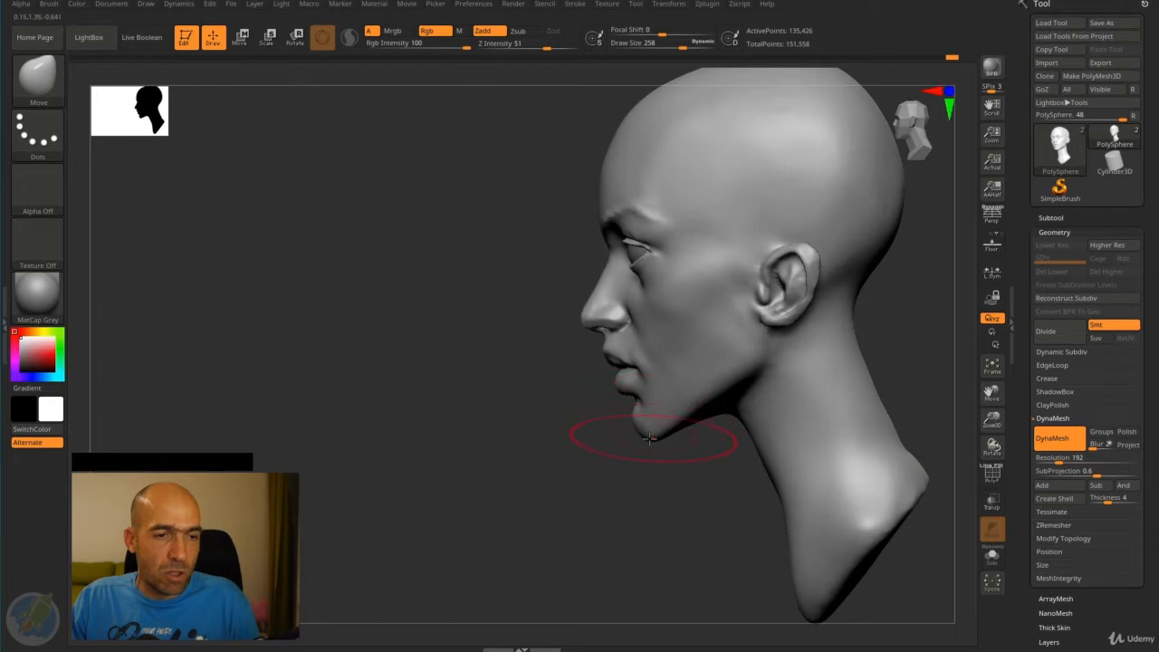
- Undo the first chin adjustment and reshape the chin's profile with the Move brush at draw size 210
{"action": "left_click_drag", "start_coordinate": [651, 438], "coordinate": [649, 440]}
{"action": "key", "text": "ctrl+z"}
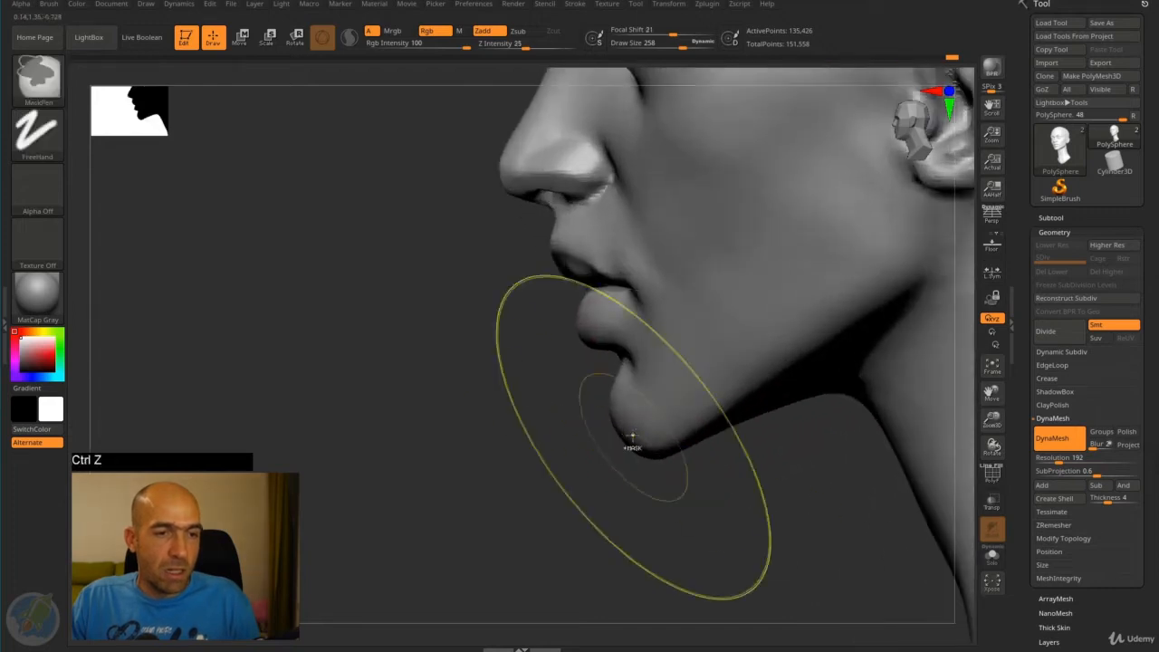
{"action": "key", "text": "p"}
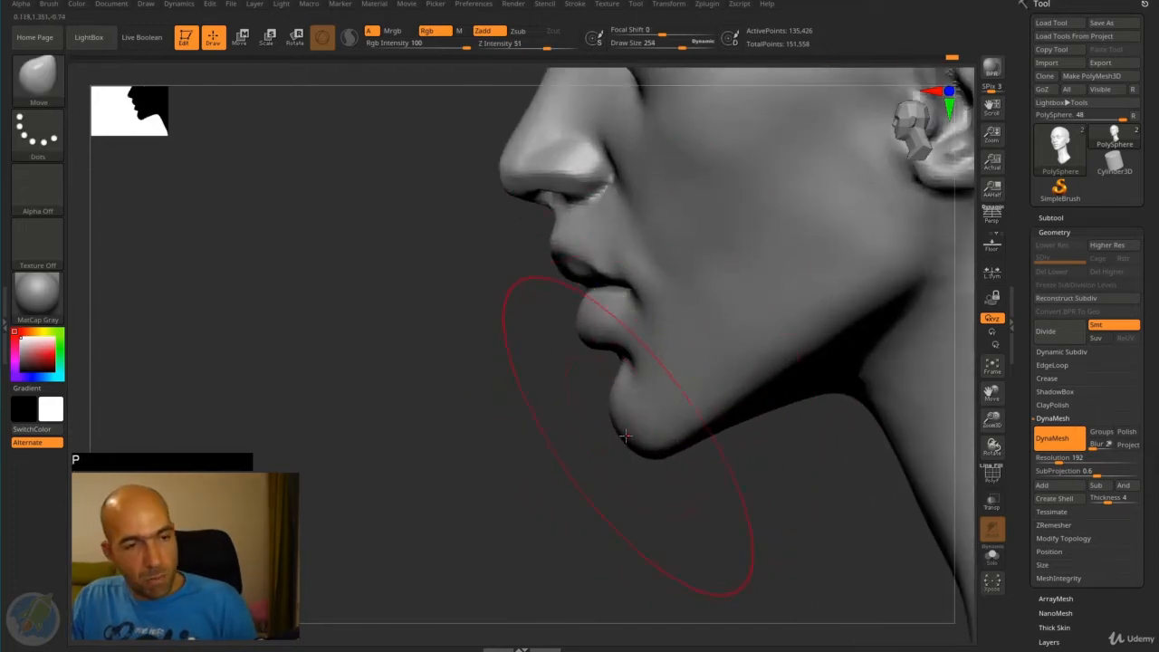
{"action": "left_click_drag", "start_coordinate": [621, 432], "coordinate": [621, 437]}
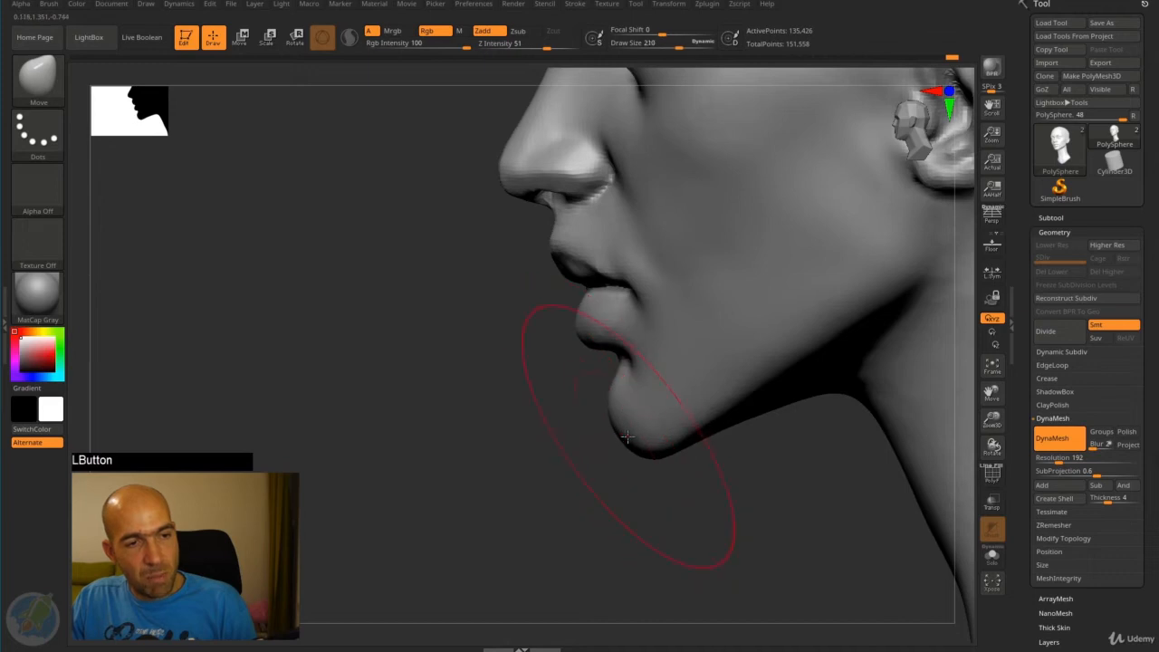
{"action": "mouse_move", "coordinate": [623, 436]}
{"action": "left_mouse_down"}
{"action": "mouse_move", "coordinate": [668, 448]}
{"action": "mouse_move", "coordinate": [637, 502]}
{"action": "mouse_move", "coordinate": [645, 526]}
{"action": "left_mouse_up"}
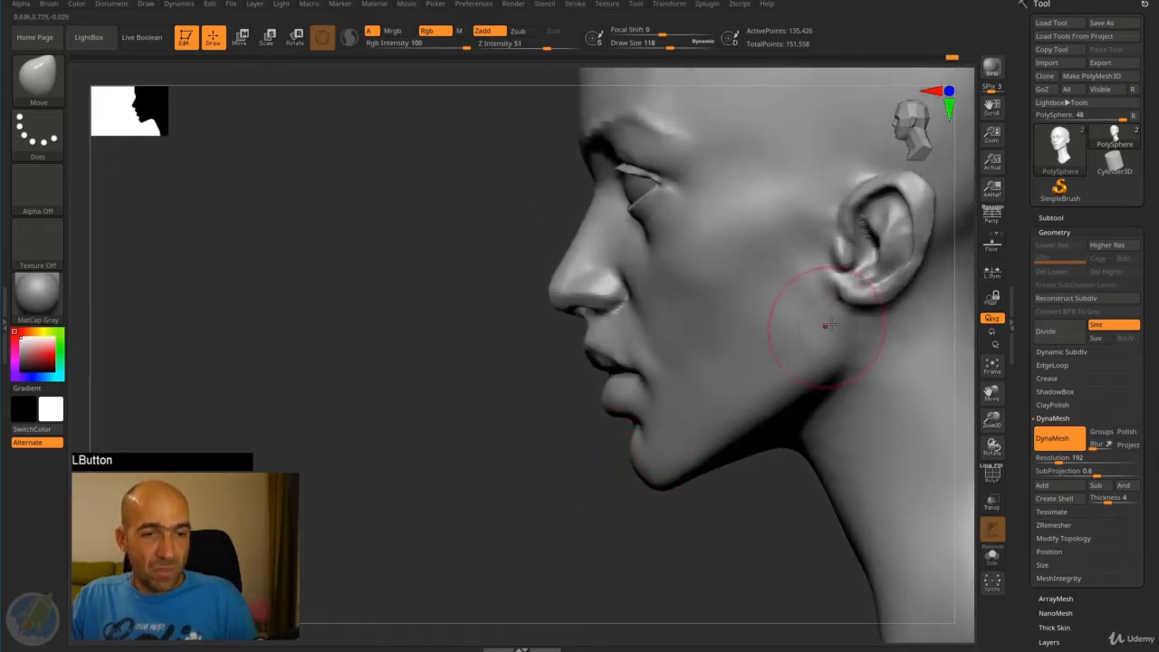
- Reshape the jaw corner below the ear and the side of the neck with the Move brush
{"action": "mouse_move", "coordinate": [829, 326]}
{"action": "left_mouse_down"}
{"action": "mouse_move", "coordinate": [847, 305]}
{"action": "mouse_move", "coordinate": [820, 333]}
{"action": "left_mouse_up"}
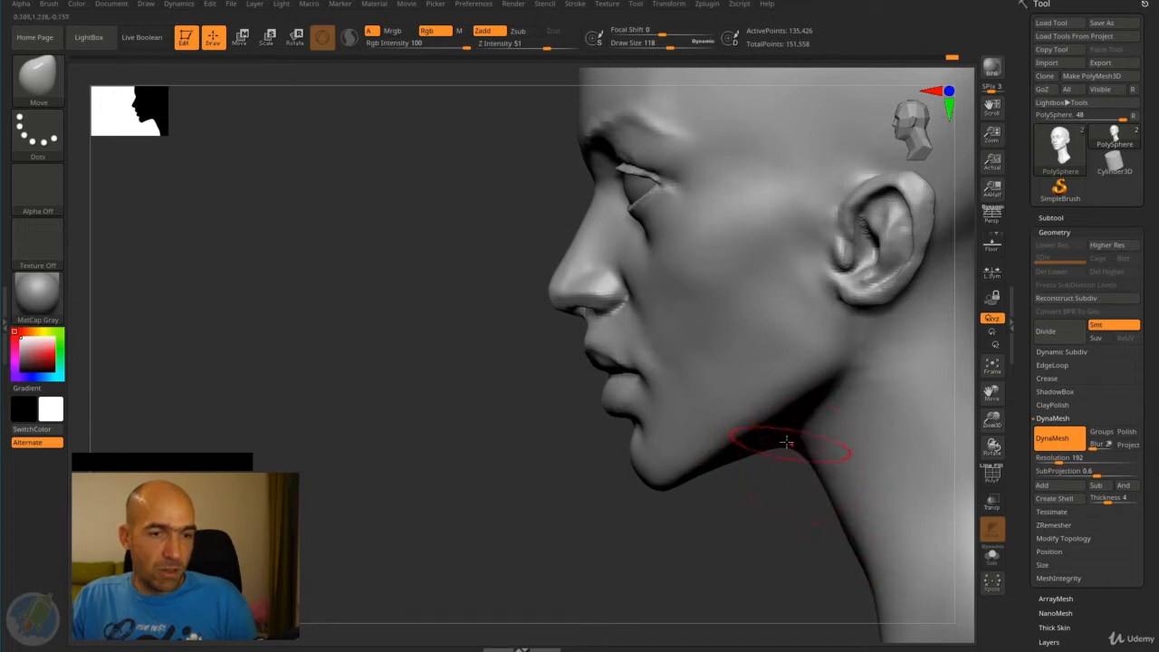
{"action": "mouse_move", "coordinate": [757, 496]}
{"action": "left_mouse_down", "text": "alt"}
{"action": "mouse_move", "coordinate": [750, 447]}
{"action": "mouse_move", "coordinate": [699, 443]}
{"action": "left_mouse_up", "text": "alt"}
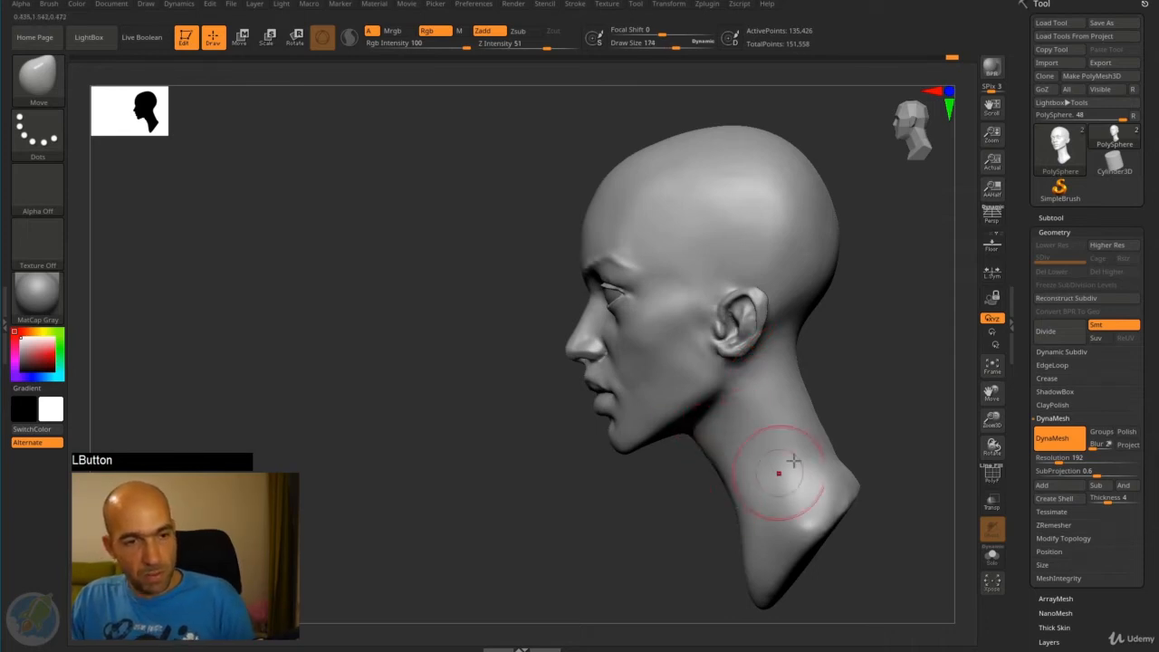
{"action": "left_click_drag", "start_coordinate": [776, 471], "coordinate": [783, 394], "text": "alt"}
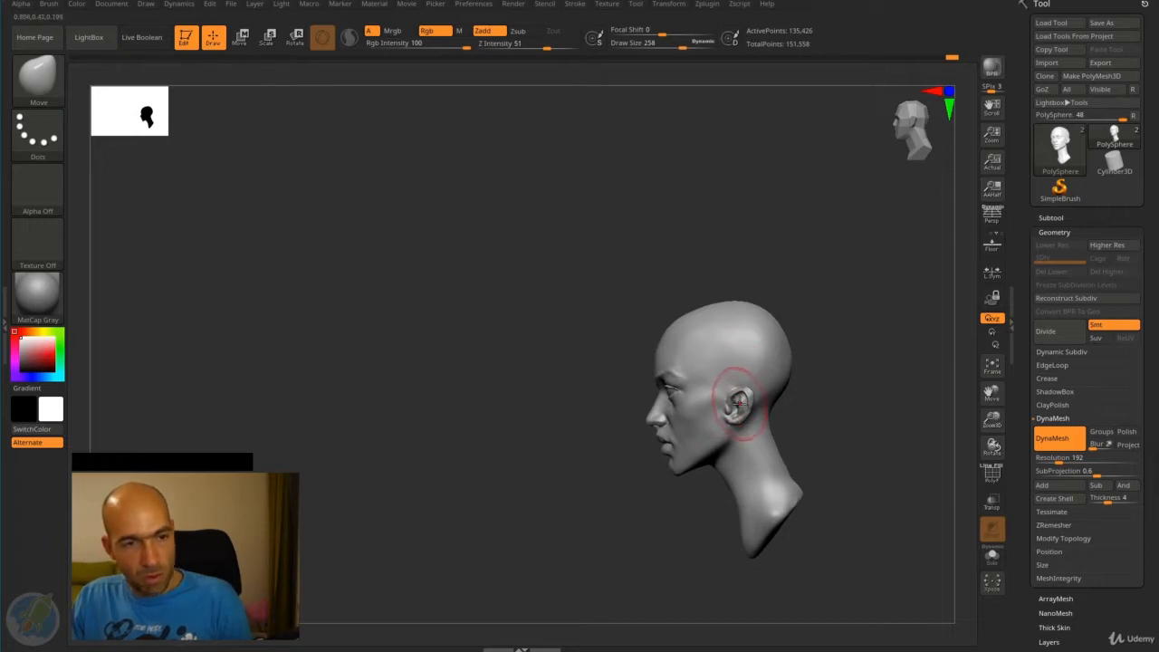
- Shift the ear slightly forward and adjust the lower back of the skull with a large Move brush
{"action": "left_click_drag", "start_coordinate": [739, 401], "coordinate": [736, 396]}
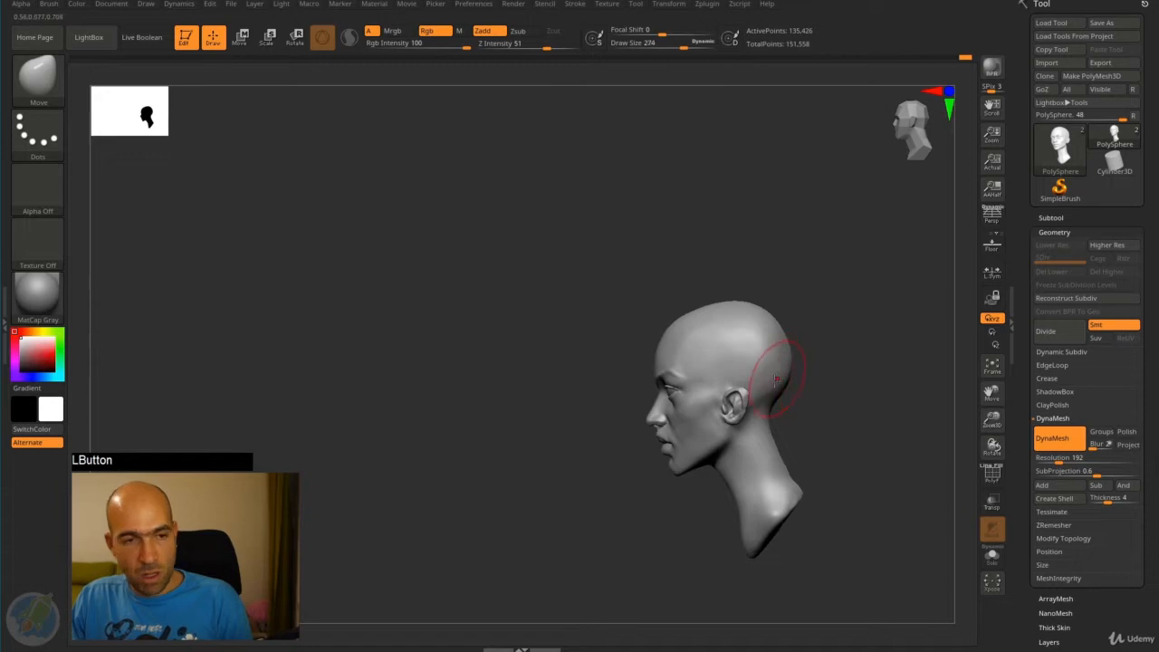
{"action": "left_click_drag", "start_coordinate": [824, 383], "coordinate": [825, 512], "text": "alt"}
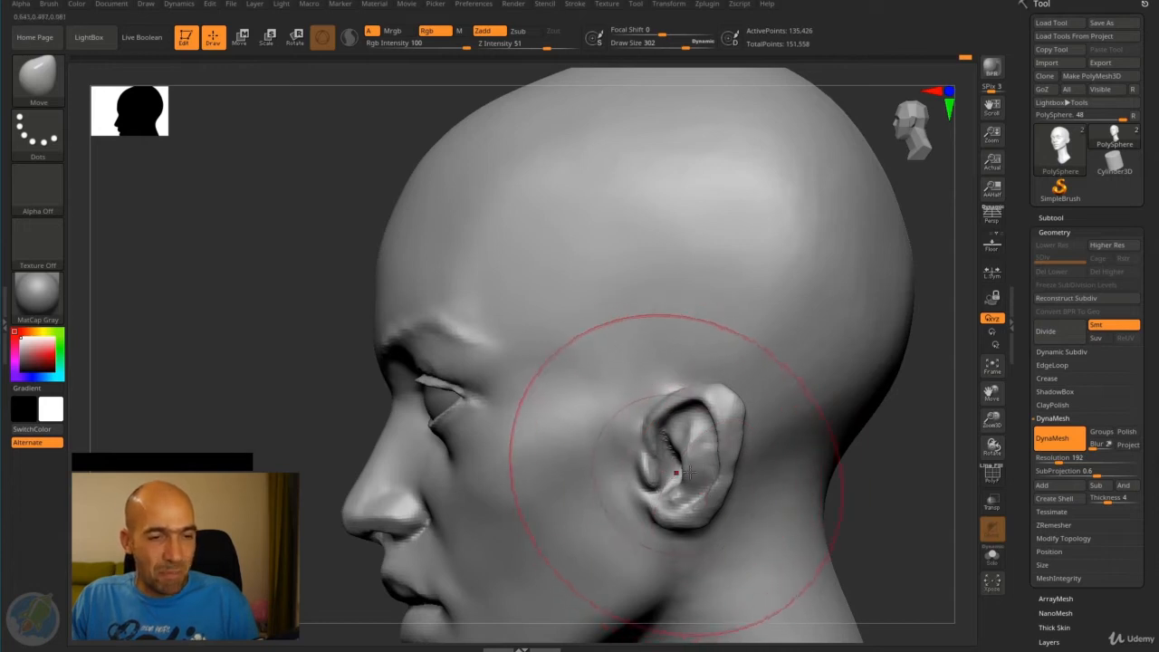
{"action": "mouse_move", "coordinate": [862, 483]}
{"action": "left_mouse_down", "text": "alt"}
{"action": "mouse_move", "coordinate": [863, 449]}
{"action": "mouse_move", "coordinate": [782, 374]}
{"action": "left_mouse_up", "text": "alt"}
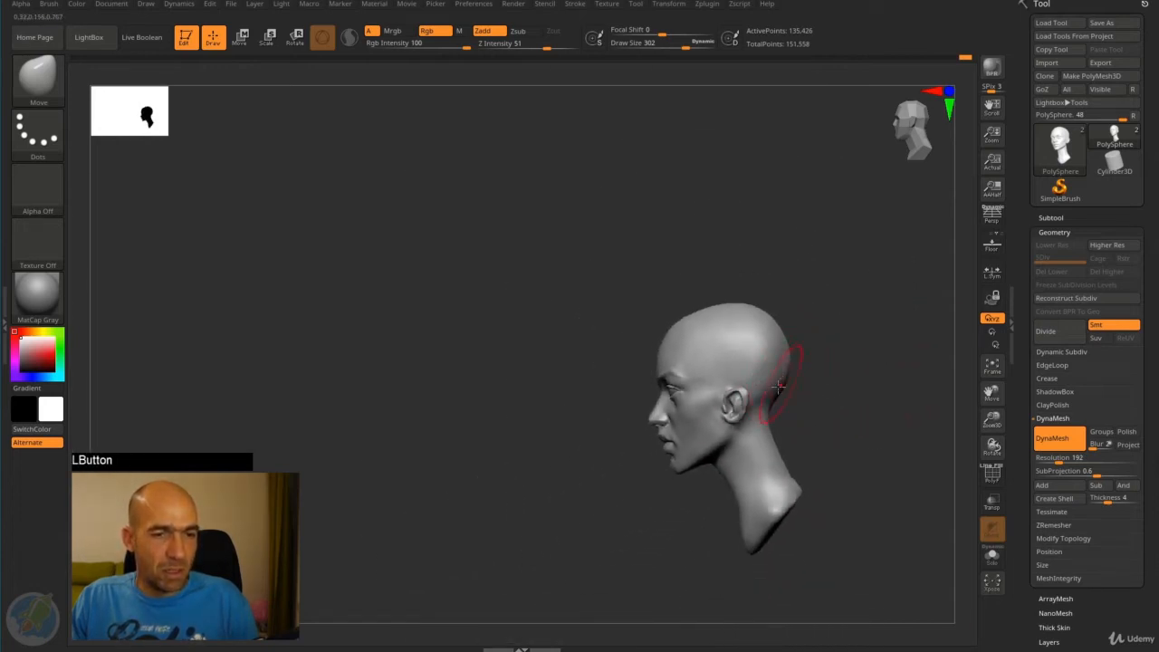
{"action": "mouse_move", "coordinate": [789, 400]}
{"action": "left_mouse_down"}
{"action": "mouse_move", "coordinate": [823, 386]}
{"action": "mouse_move", "coordinate": [781, 371]}
{"action": "mouse_move", "coordinate": [833, 349]}
{"action": "mouse_move", "coordinate": [791, 414]}
{"action": "mouse_move", "coordinate": [789, 373]}
{"action": "left_mouse_up"}
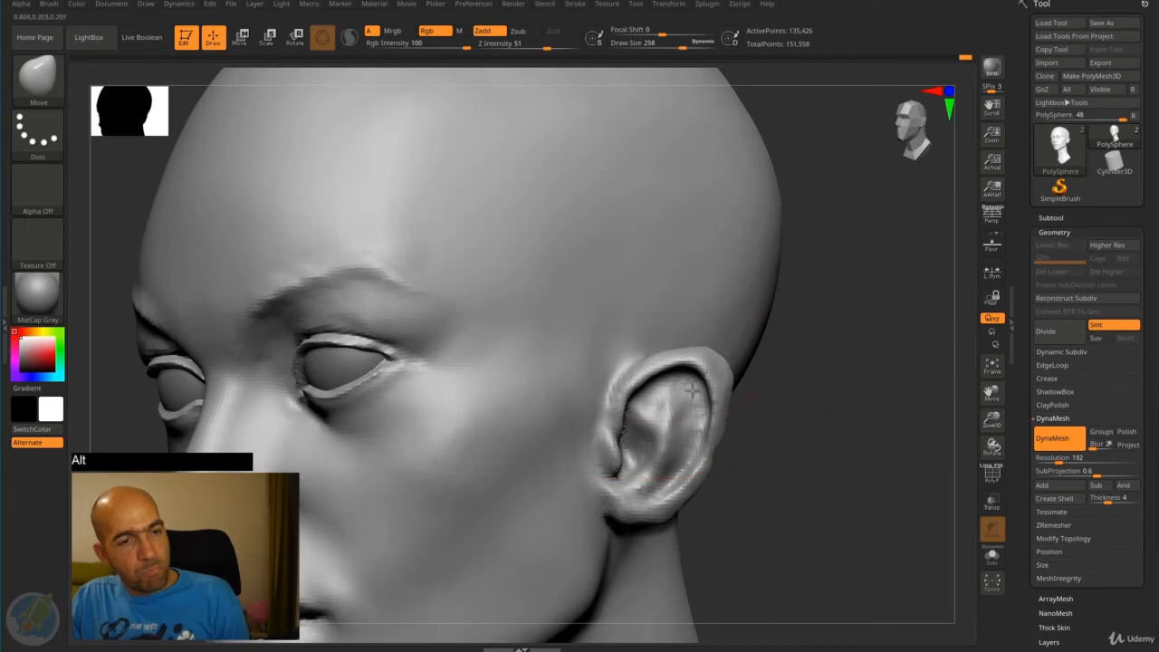
- Reshape the ear's outer rim and inner ridge with the Move brush at draw size 98
{"action": "key", "text": "bracketleft"}
{"action": "key", "text": "bracketleft"}
{"action": "left_click_drag", "start_coordinate": [707, 391], "coordinate": [722, 387]}
{"action": "left_click_drag", "start_coordinate": [696, 454], "coordinate": [702, 462]}
{"action": "left_click_drag", "start_coordinate": [742, 418], "coordinate": [764, 414]}
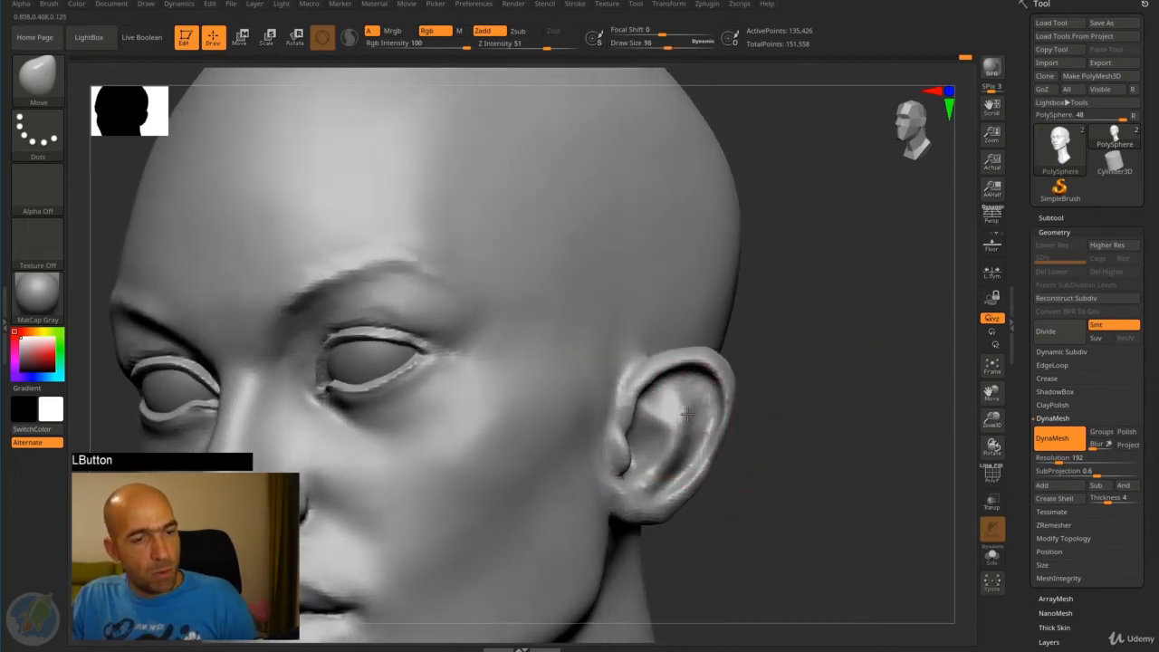
{"action": "left_click_drag", "start_coordinate": [687, 414], "coordinate": [678, 413]}
- Smooth the ear's rim from behind and build it up with the Standard brush at draw size 38
{"action": "mouse_move", "coordinate": [766, 388]}
{"action": "left_mouse_down"}
{"action": "mouse_move", "coordinate": [702, 404]}
{"action": "mouse_move", "coordinate": [590, 383]}
{"action": "mouse_move", "coordinate": [658, 360]}
{"action": "left_mouse_up"}
{"action": "mouse_move", "coordinate": [720, 328]}
{"action": "left_mouse_down", "text": "shift"}
{"action": "mouse_move", "coordinate": [712, 362]}
{"action": "mouse_move", "coordinate": [726, 394]}
{"action": "left_mouse_up", "text": "shift"}
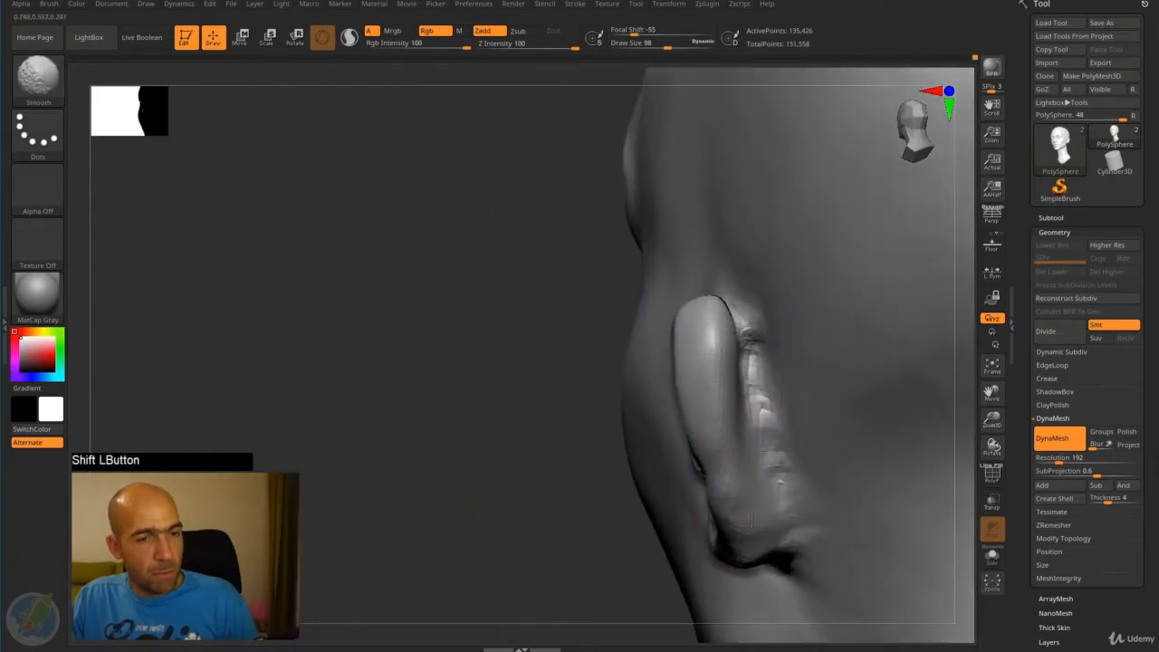
{"action": "left_click_drag", "start_coordinate": [751, 521], "coordinate": [737, 461], "text": "shift"}
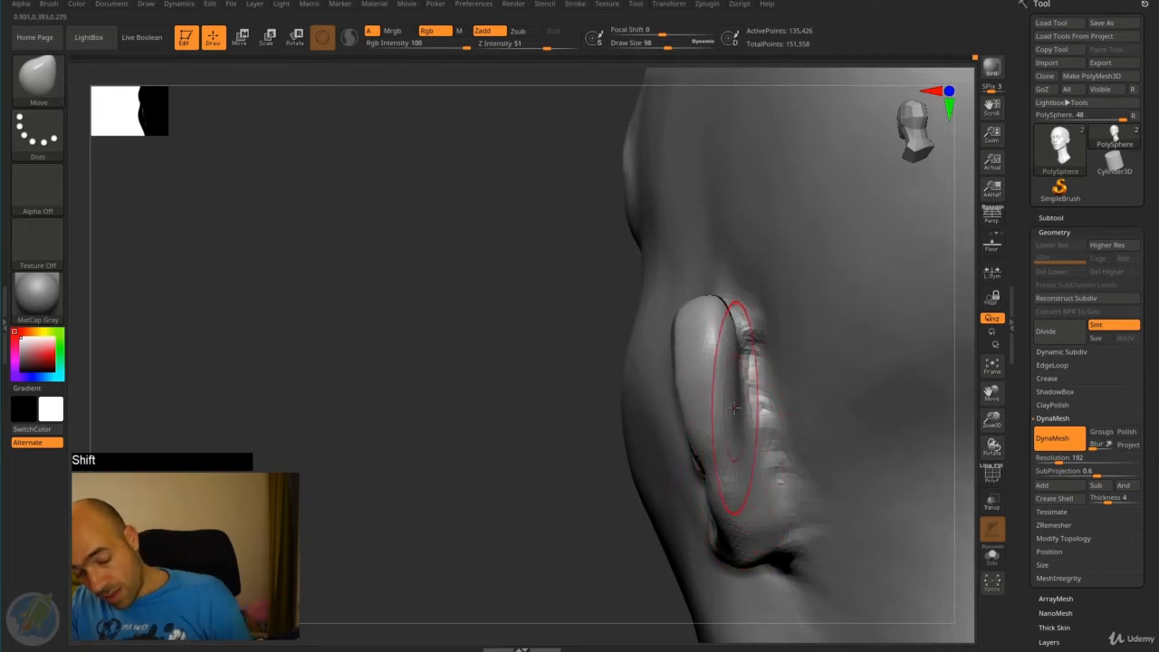
{"action": "key", "text": "b"}
{"action": "key", "text": "s"}
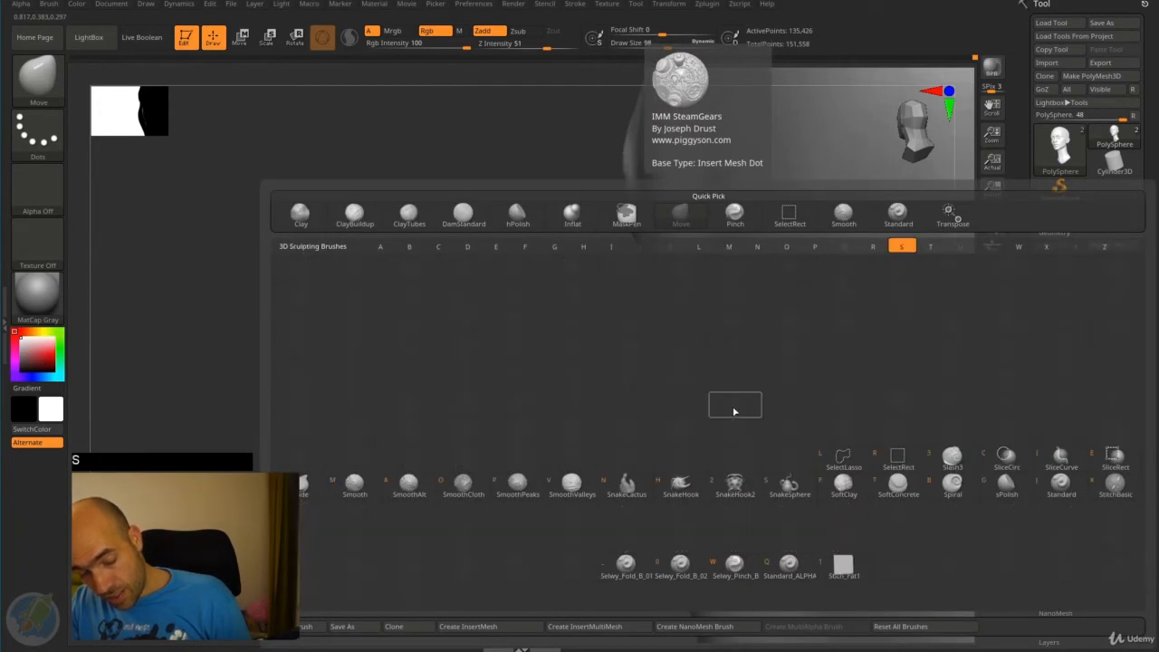
{"action": "key", "text": "j"}
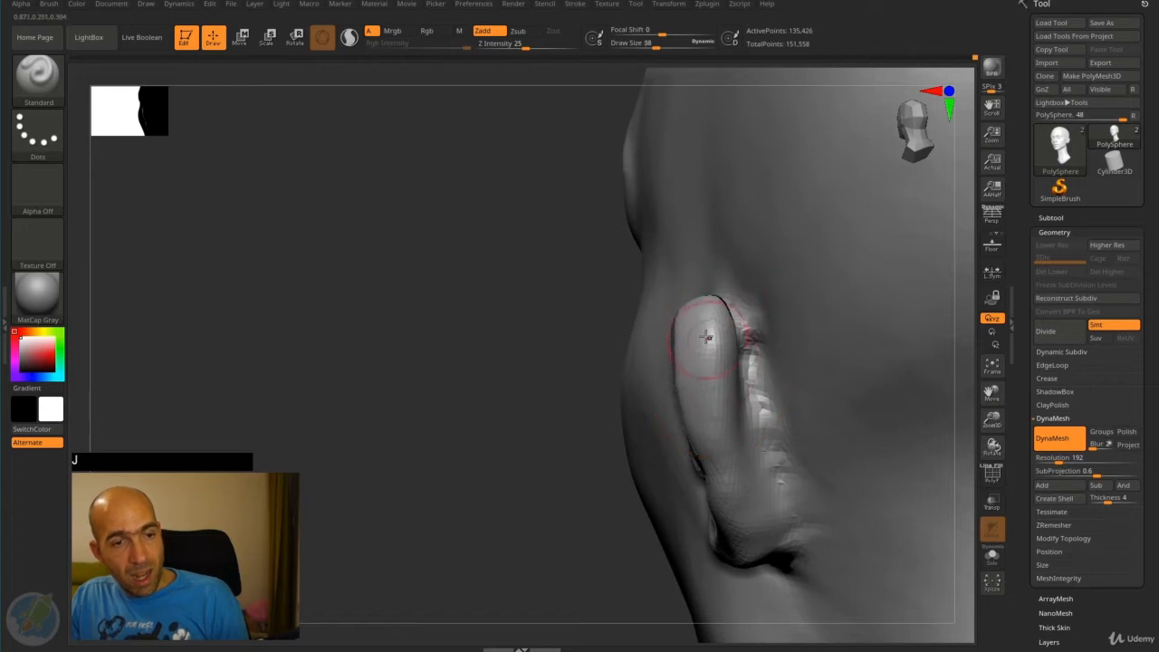
{"action": "left_click_drag", "start_coordinate": [690, 309], "coordinate": [722, 446]}
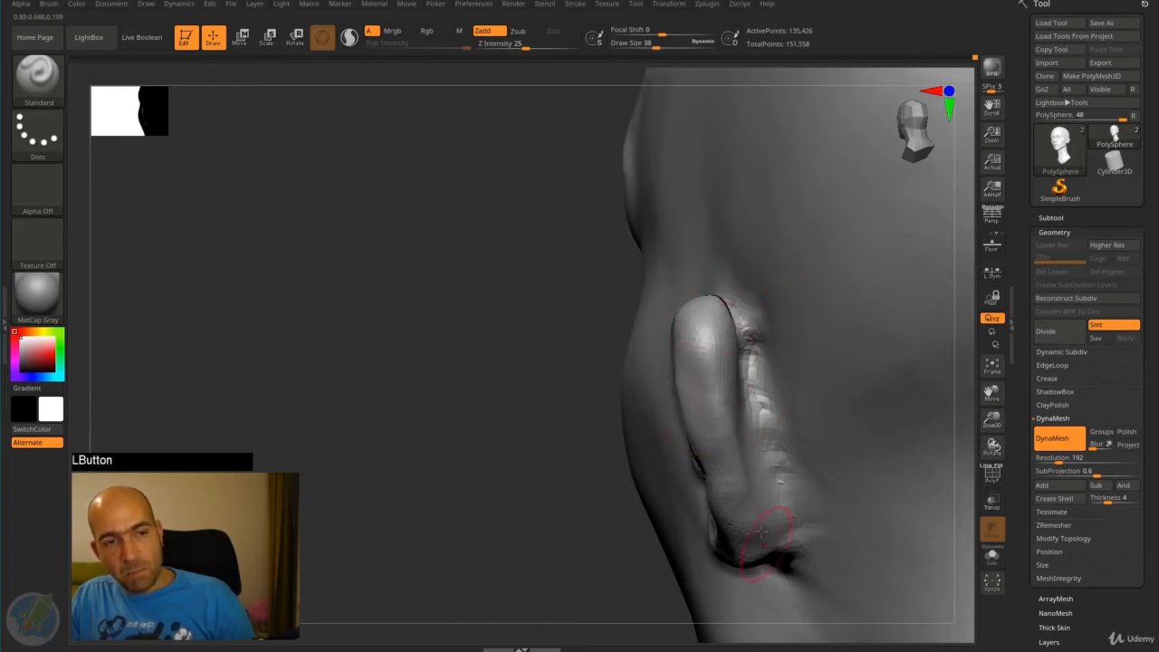
- Smooth the stepped ridge behind the ear and carve the crease behind the earlobe
{"action": "key", "text": "shift"}
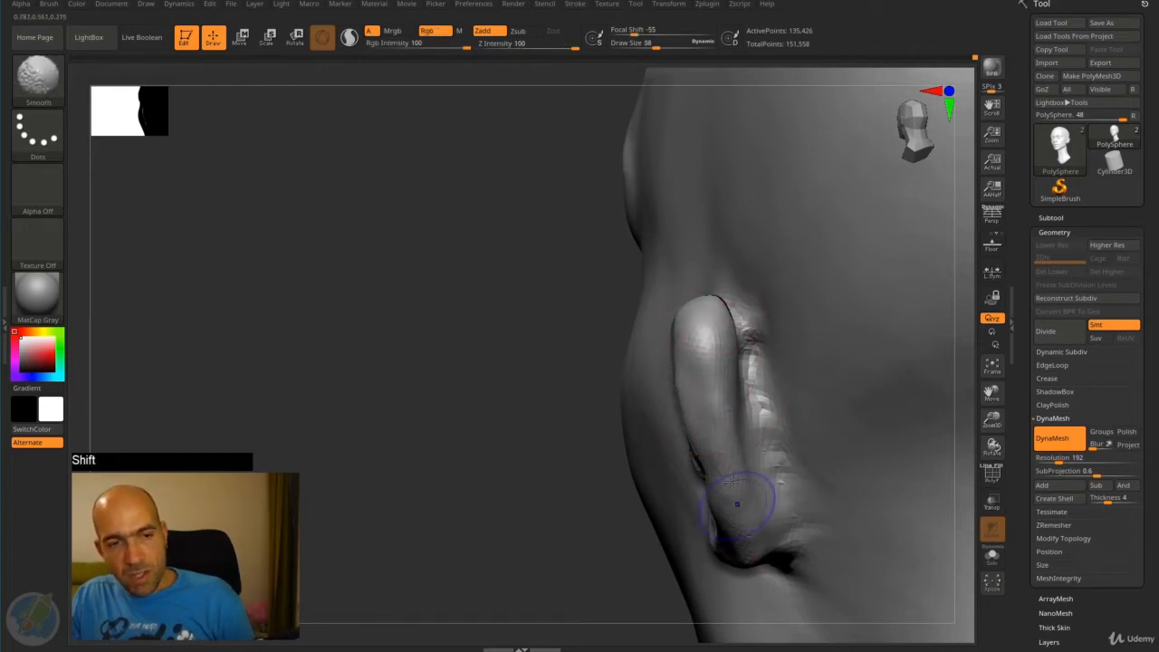
{"action": "left_click_drag", "start_coordinate": [742, 384], "coordinate": [759, 366], "text": "shift"}
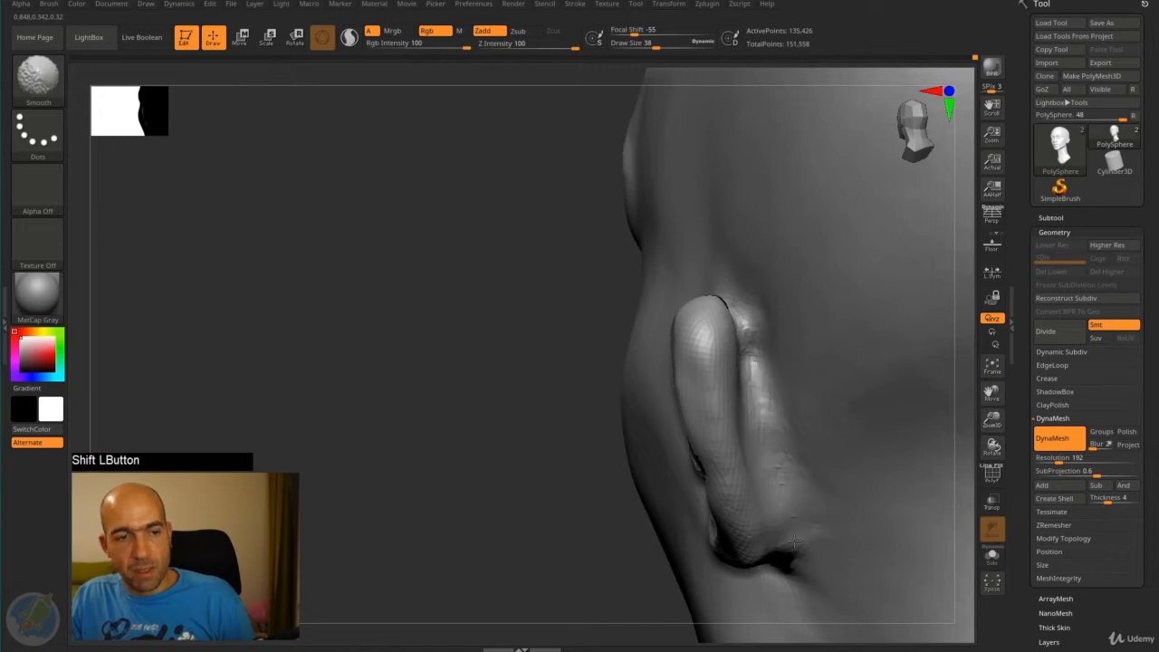
{"action": "left_click_drag", "start_coordinate": [785, 463], "coordinate": [788, 561], "text": "alt"}
{"action": "left_click_drag", "start_coordinate": [755, 365], "coordinate": [775, 435], "text": "alt"}
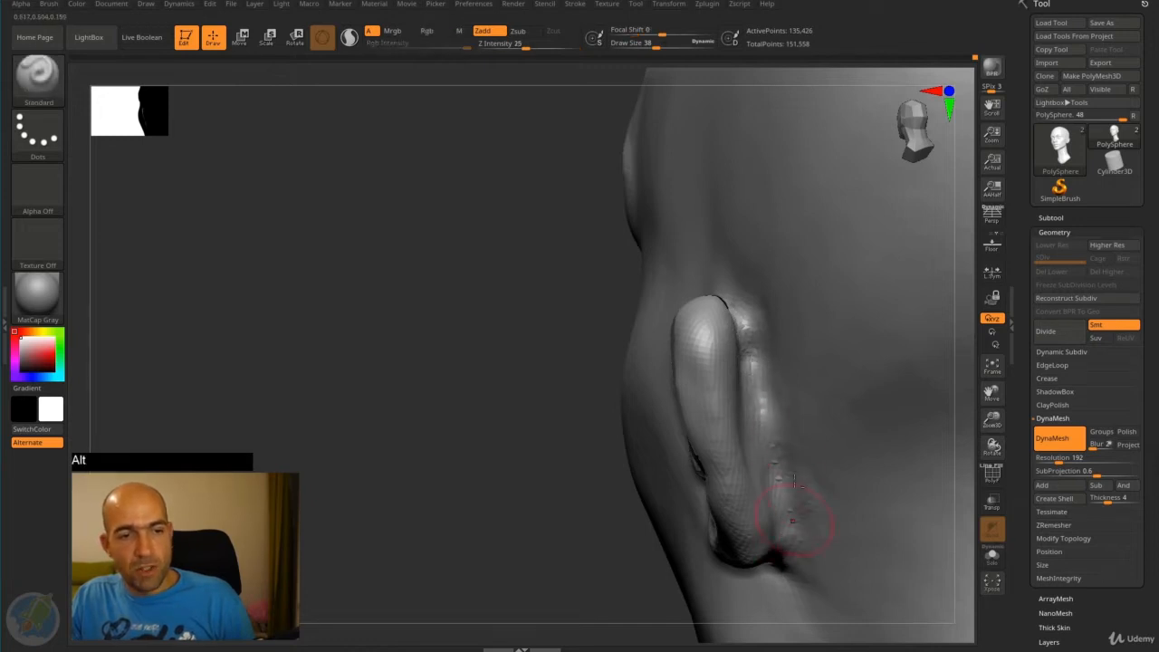
{"action": "left_click_drag", "start_coordinate": [795, 494], "coordinate": [791, 528], "text": "shift"}
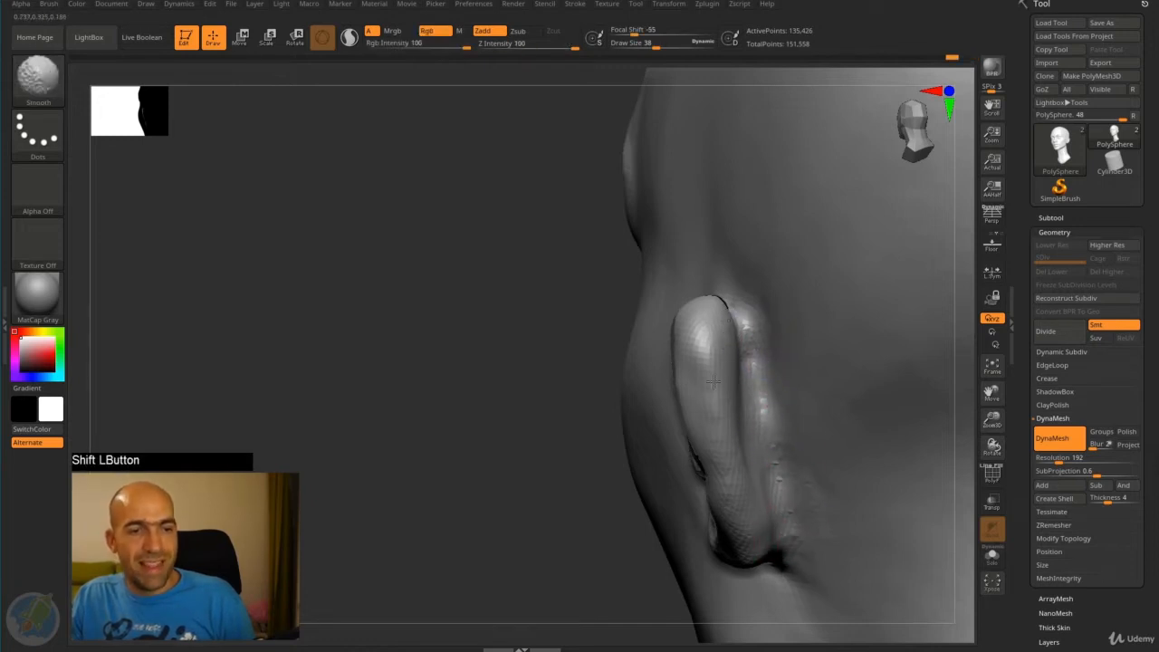
- Smooth the ear's outer rim and its lower curve in side view
{"action": "left_click_drag", "start_coordinate": [462, 412], "coordinate": [585, 404]}
{"action": "left_click_drag", "start_coordinate": [738, 377], "coordinate": [753, 358], "text": "shift"}
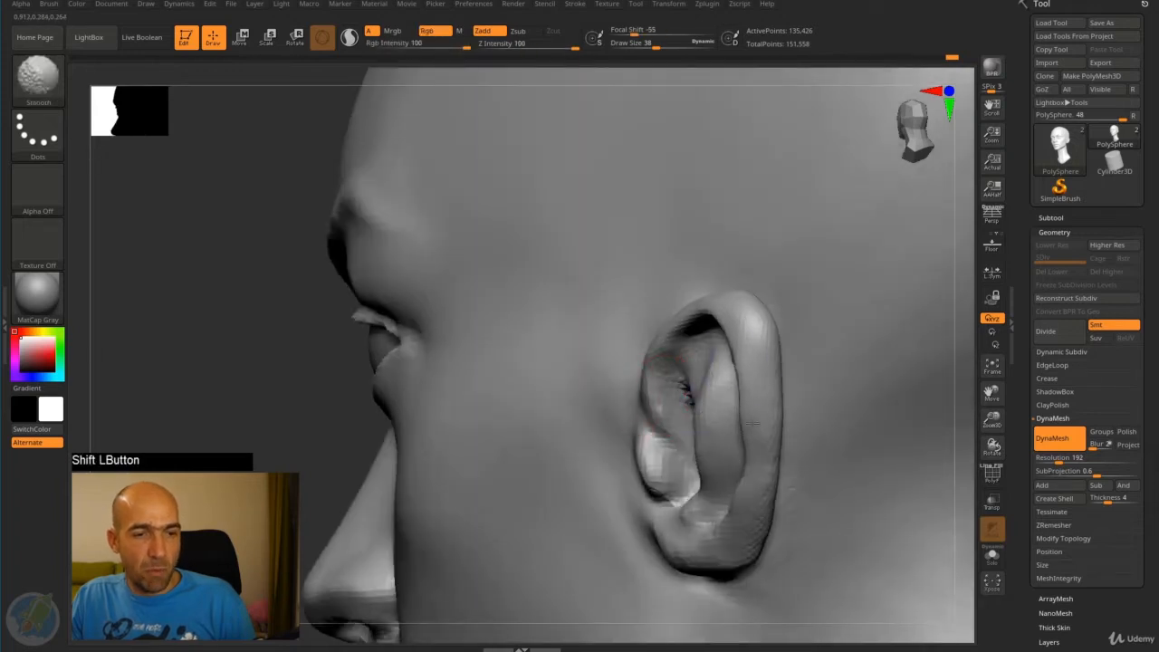
{"action": "mouse_move", "coordinate": [753, 423]}
{"action": "left_mouse_down", "text": "shift"}
{"action": "mouse_move", "coordinate": [752, 458]}
{"action": "mouse_move", "coordinate": [772, 496]}
{"action": "left_mouse_up", "text": "shift"}
{"action": "left_click_drag", "start_coordinate": [746, 429], "coordinate": [742, 476]}
{"action": "mouse_move", "coordinate": [742, 476]}
{"action": "left_mouse_down", "text": "shift"}
{"action": "mouse_move", "coordinate": [744, 435]}
{"action": "mouse_move", "coordinate": [753, 470]}
{"action": "left_mouse_up", "text": "shift"}
- Refine the shape of the earlobe and lower ear with the Move brush, starting at draw size 106
{"action": "mouse_move", "coordinate": [970, 445]}
{"action": "left_mouse_down", "text": "alt"}
{"action": "mouse_move", "coordinate": [905, 376]}
{"action": "mouse_move", "coordinate": [932, 452]}
{"action": "mouse_move", "coordinate": [861, 460]}
{"action": "mouse_move", "coordinate": [843, 484]}
{"action": "mouse_move", "coordinate": [787, 474]}
{"action": "mouse_move", "coordinate": [802, 391]}
{"action": "left_mouse_up", "text": "alt"}
{"action": "key", "text": "b"}
{"action": "key", "text": "m"}
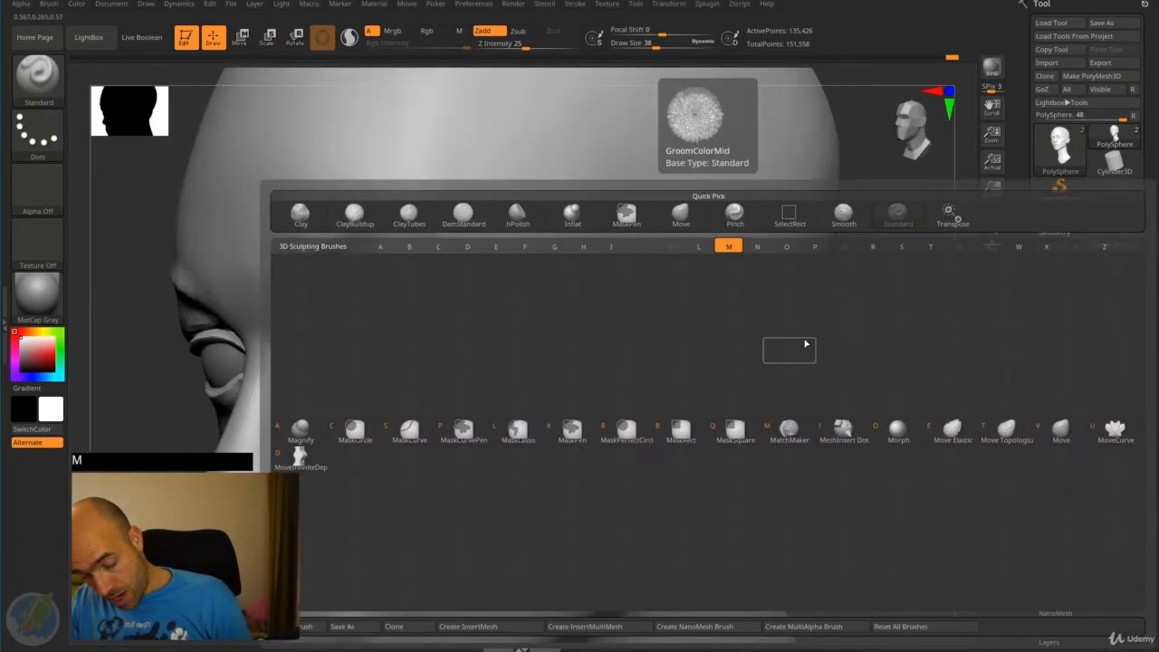
{"action": "key", "text": "v"}
{"action": "key", "text": "bracketright"}
{"action": "key", "text": "bracketright"}
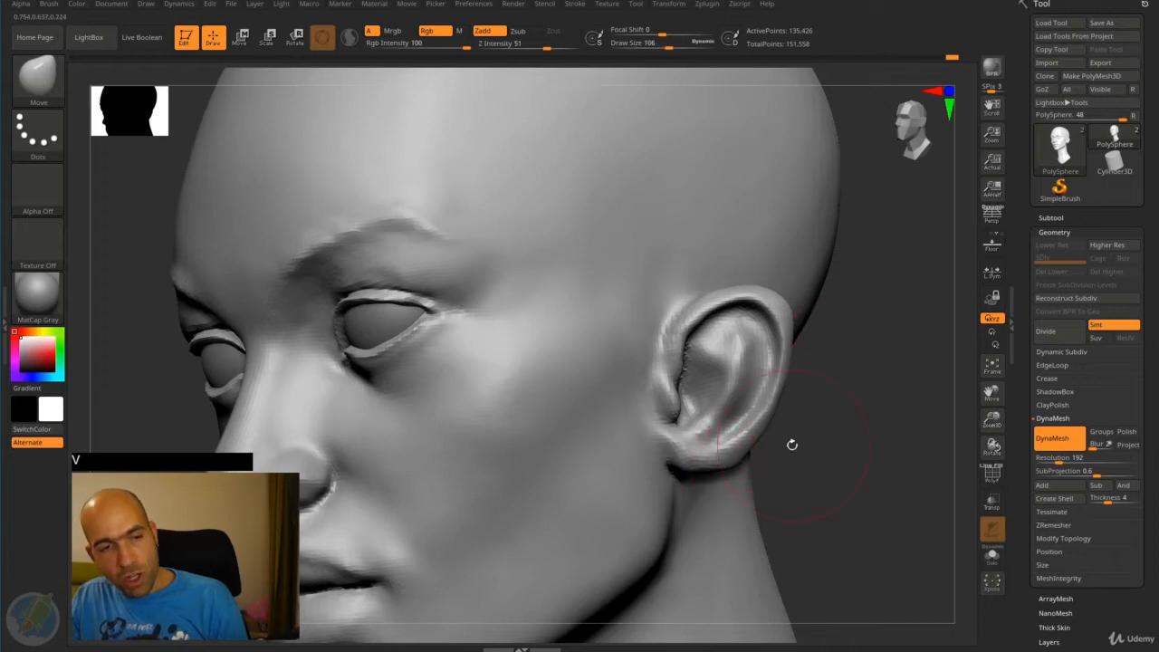
{"action": "mouse_move", "coordinate": [792, 445]}
{"action": "left_mouse_down"}
{"action": "mouse_move", "coordinate": [759, 446]}
{"action": "mouse_move", "coordinate": [719, 471]}
{"action": "mouse_move", "coordinate": [701, 443]}
{"action": "left_mouse_up"}
{"action": "left_click_drag", "start_coordinate": [828, 408], "coordinate": [819, 489]}
{"action": "mouse_move", "coordinate": [688, 479]}
{"action": "left_mouse_down"}
{"action": "mouse_move", "coordinate": [698, 486]}
{"action": "mouse_move", "coordinate": [711, 435]}
{"action": "left_mouse_up"}
{"action": "left_click_drag", "start_coordinate": [827, 412], "coordinate": [823, 475], "text": "alt"}
{"action": "left_click_drag", "start_coordinate": [678, 389], "coordinate": [650, 347]}
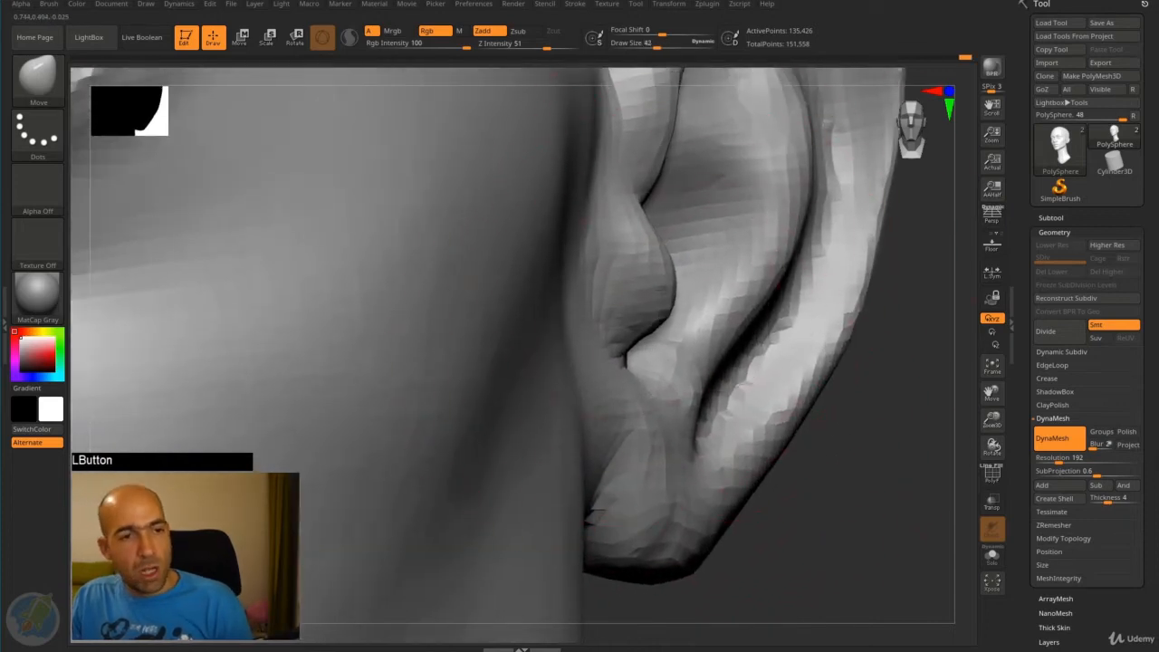
- Reshape the small flap in front of the ear canal with the Move brush at draw size 22
{"action": "key", "text": "bracketleft"}
{"action": "key", "text": "bracketleft"}
{"action": "mouse_move", "coordinate": [670, 291]}
{"action": "left_mouse_down"}
{"action": "mouse_move", "coordinate": [655, 271]}
{"action": "mouse_move", "coordinate": [647, 312]}
{"action": "left_mouse_up"}
{"action": "left_click_drag", "start_coordinate": [656, 257], "coordinate": [652, 304], "text": "shift"}
- Adjust the inner part of the brows in front view with the Move brush at draw size 90
{"action": "left_click_drag", "start_coordinate": [822, 407], "coordinate": [804, 258], "text": "alt"}
{"action": "mouse_move", "coordinate": [804, 258]}
{"action": "left_mouse_down", "text": "shift"}
{"action": "mouse_move", "coordinate": [745, 287]}
{"action": "mouse_move", "coordinate": [782, 274]}
{"action": "mouse_move", "coordinate": [802, 300]}
{"action": "mouse_move", "coordinate": [777, 367]}
{"action": "mouse_move", "coordinate": [403, 276]}
{"action": "left_mouse_up", "text": "shift"}
{"action": "left_click_drag", "start_coordinate": [764, 417], "coordinate": [835, 346], "text": "alt"}
{"action": "mouse_move", "coordinate": [835, 346]}
{"action": "left_mouse_down", "text": "alt"}
{"action": "mouse_move", "coordinate": [833, 336]}
{"action": "mouse_move", "coordinate": [837, 366]}
{"action": "left_mouse_up", "text": "alt"}
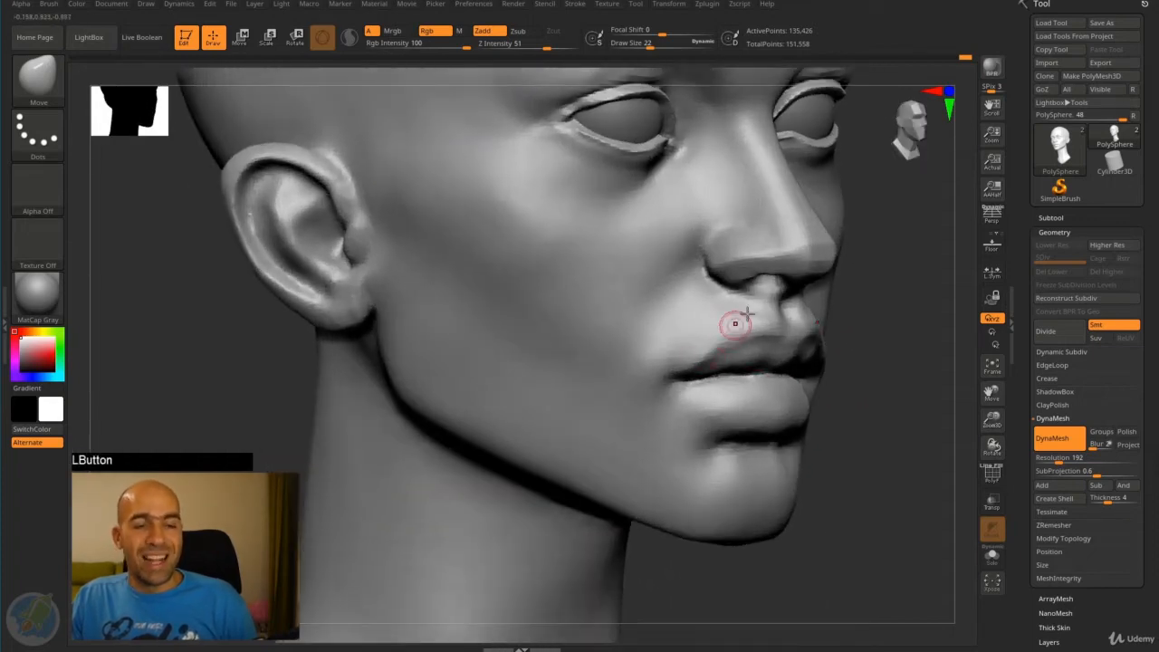
{"action": "mouse_move", "coordinate": [875, 298]}
{"action": "left_mouse_down", "text": "alt"}
{"action": "mouse_move", "coordinate": [836, 257]}
{"action": "mouse_move", "coordinate": [835, 316]}
{"action": "mouse_move", "coordinate": [823, 293]}
{"action": "mouse_move", "coordinate": [831, 319]}
{"action": "left_mouse_up", "text": "alt"}
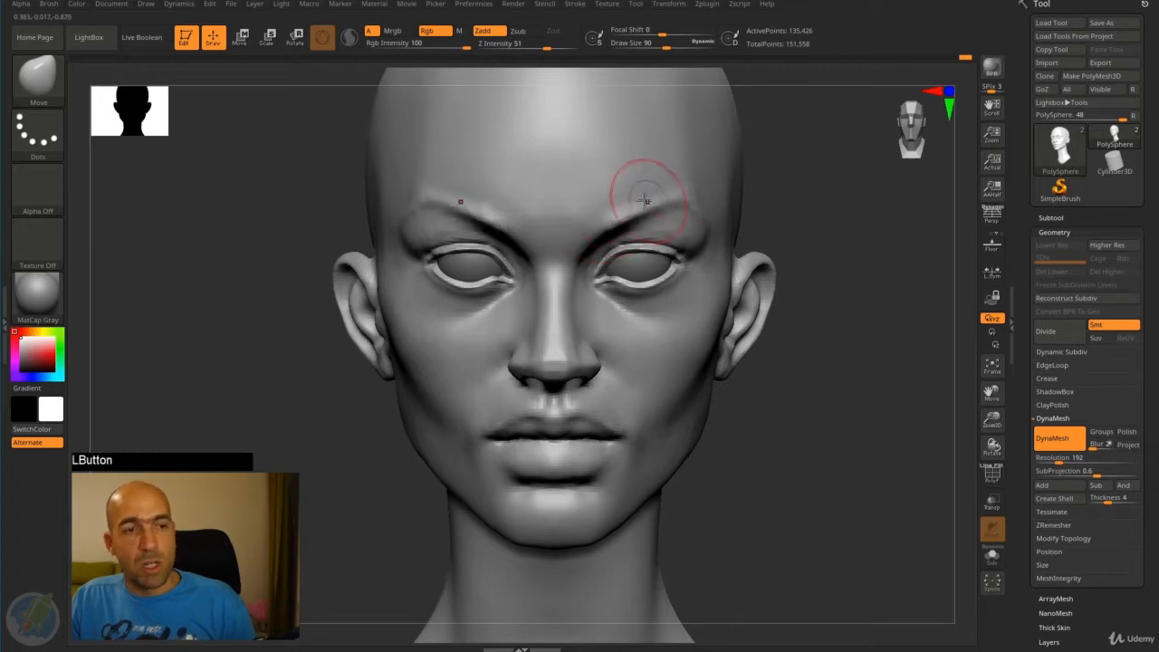
{"action": "left_click_drag", "start_coordinate": [610, 208], "coordinate": [584, 229], "text": "shift"}
- Sculpt the inner eye sockets beside the nose bridge with the Standard brush at draw size 90, and smooth the area under the brows
{"action": "left_click_drag", "start_coordinate": [805, 233], "coordinate": [795, 192]}
{"action": "key", "text": "b"}
{"action": "key", "text": "s"}
{"action": "key", "text": "t"}
{"action": "left_click_drag", "start_coordinate": [609, 251], "coordinate": [596, 264]}
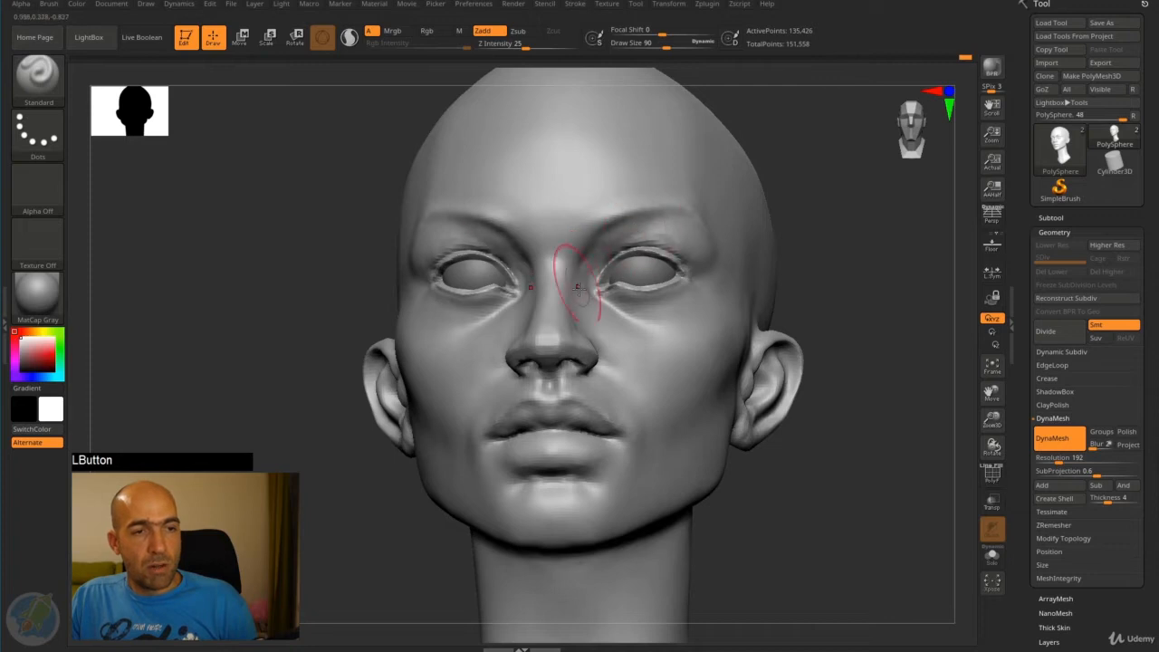
{"action": "left_click_drag", "start_coordinate": [623, 243], "coordinate": [602, 228], "text": "shift"}
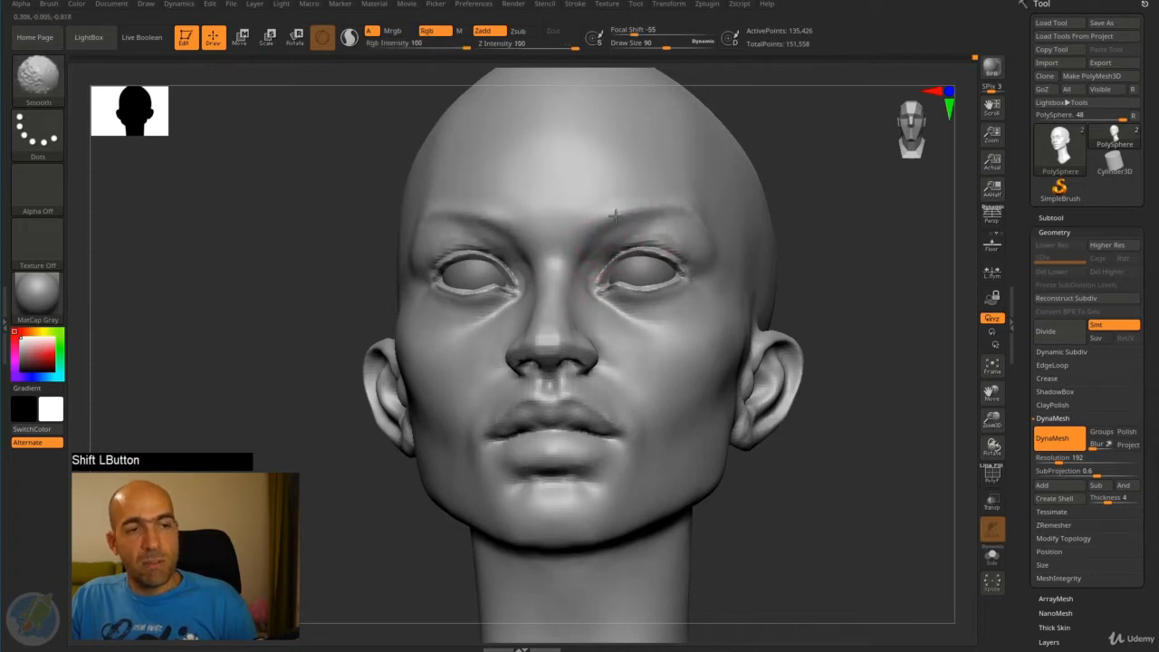
- Smooth the outer part of the brows and the area just above the eyes
{"action": "mouse_move", "coordinate": [835, 221]}
{"action": "left_mouse_down", "text": "shift"}
{"action": "mouse_move", "coordinate": [846, 218]}
{"action": "mouse_move", "coordinate": [742, 186]}
{"action": "mouse_move", "coordinate": [792, 194]}
{"action": "mouse_move", "coordinate": [766, 205]}
{"action": "mouse_move", "coordinate": [752, 239]}
{"action": "mouse_move", "coordinate": [817, 264]}
{"action": "mouse_move", "coordinate": [830, 283]}
{"action": "left_mouse_up", "text": "shift"}
{"action": "left_click_drag", "start_coordinate": [695, 226], "coordinate": [654, 223], "text": "shift"}
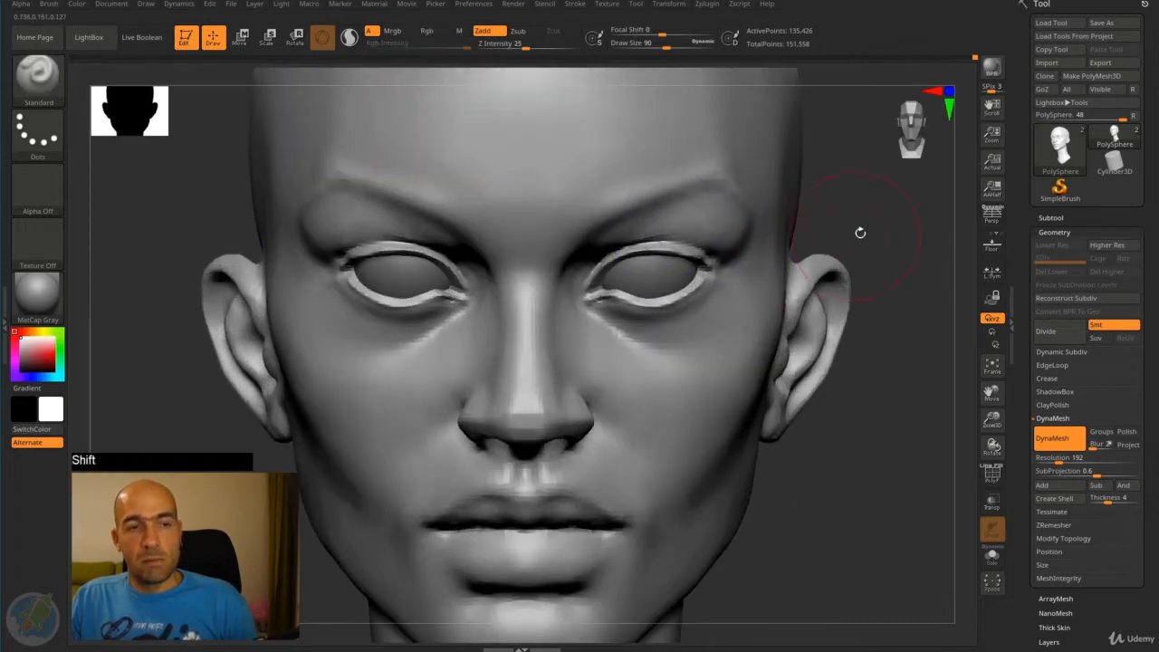
{"action": "mouse_move", "coordinate": [860, 233]}
{"action": "left_mouse_down", "text": "alt"}
{"action": "mouse_move", "coordinate": [870, 220]}
{"action": "mouse_move", "coordinate": [788, 197]}
{"action": "left_mouse_up", "text": "alt"}
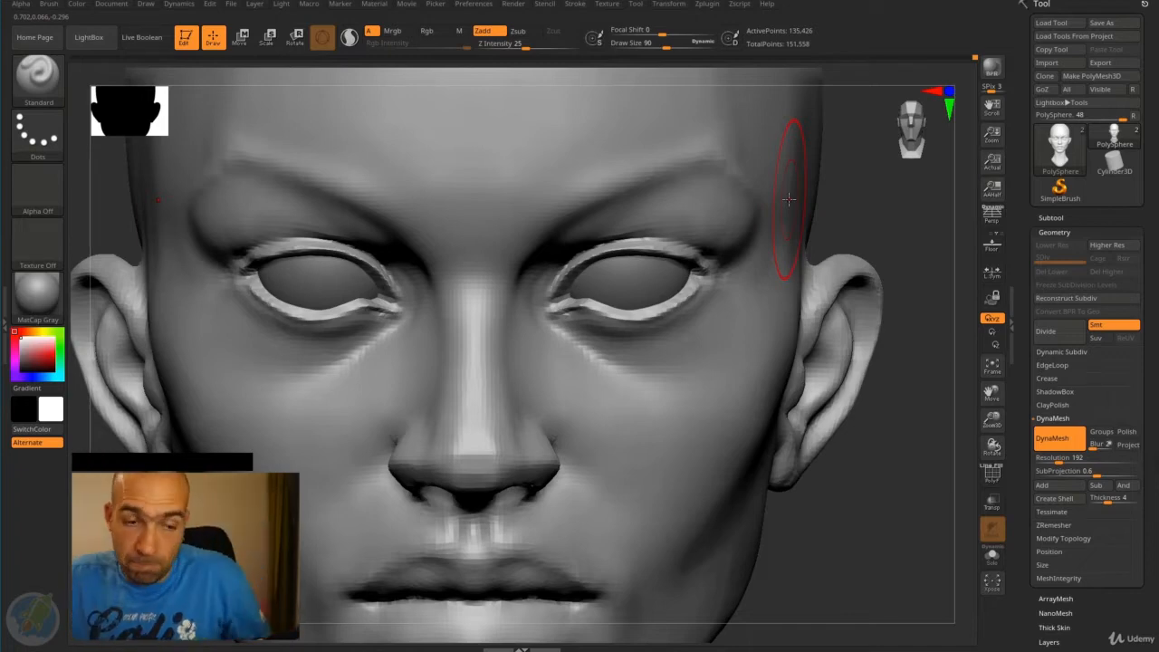
{"action": "left_click_drag", "start_coordinate": [867, 434], "coordinate": [840, 366], "text": "alt"}
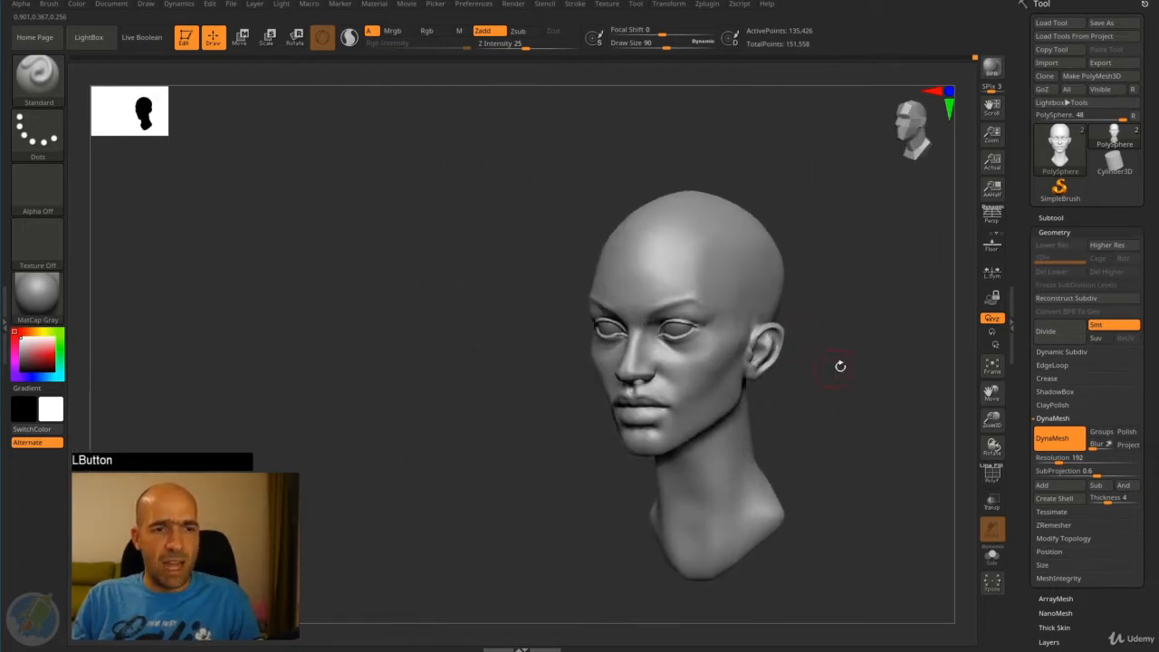
- Reshape the sides, top and back of the skull with the Move brush, enlarging the draw size to 266
{"action": "key", "text": "b"}
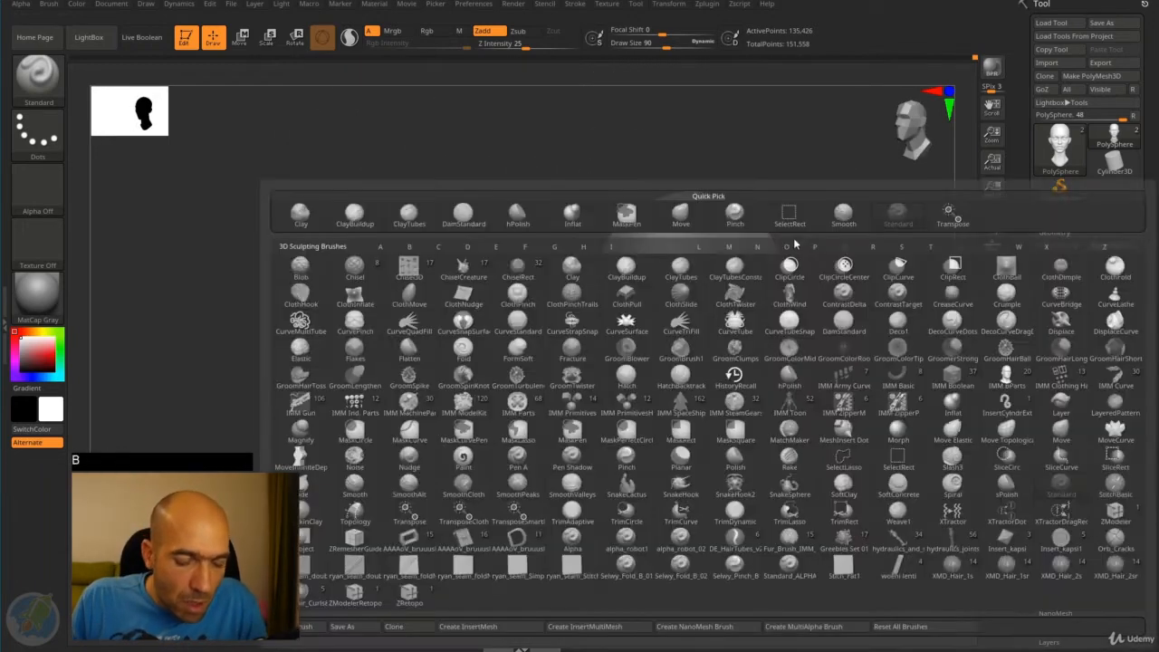
{"action": "key", "text": "m"}
{"action": "key", "text": "v"}
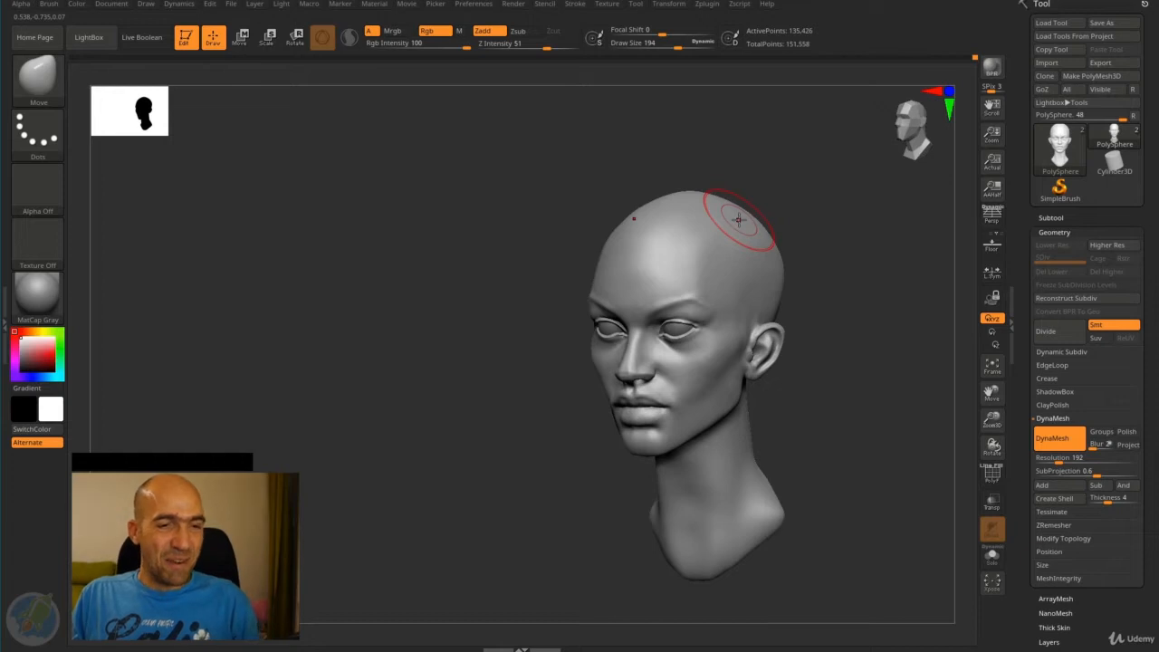
{"action": "key", "text": "]"}
{"action": "key", "text": "]"}
{"action": "key", "text": "]"}
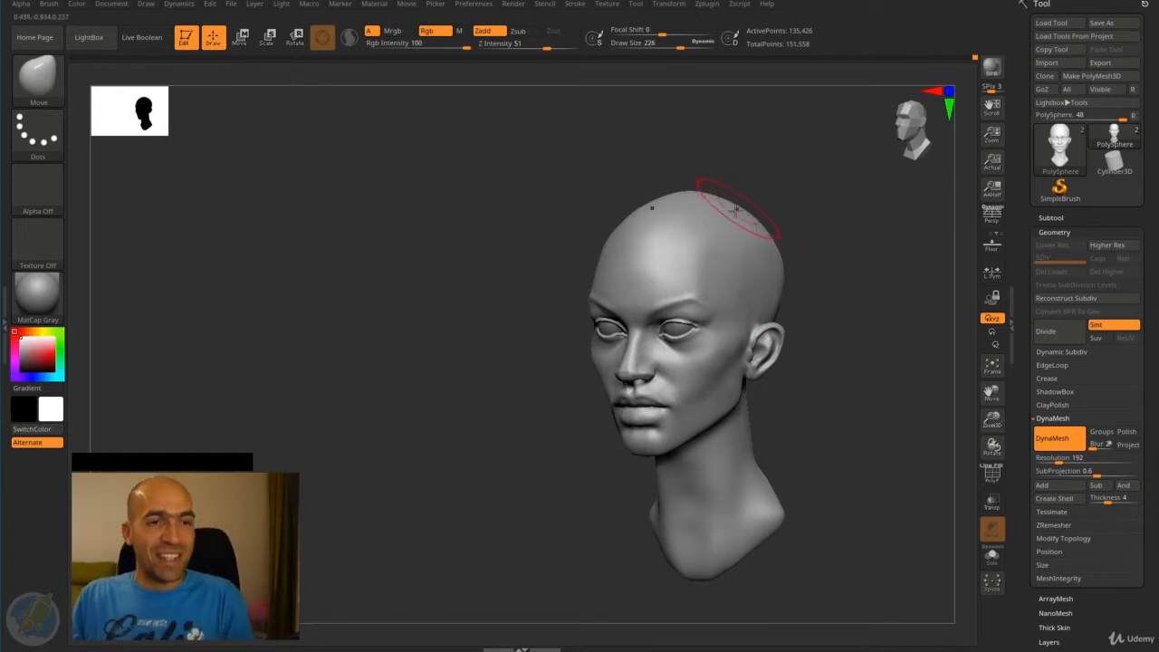
{"action": "mouse_move", "coordinate": [774, 209]}
{"action": "left_mouse_down"}
{"action": "mouse_move", "coordinate": [751, 233]}
{"action": "mouse_move", "coordinate": [789, 223]}
{"action": "mouse_move", "coordinate": [757, 239]}
{"action": "left_mouse_up"}
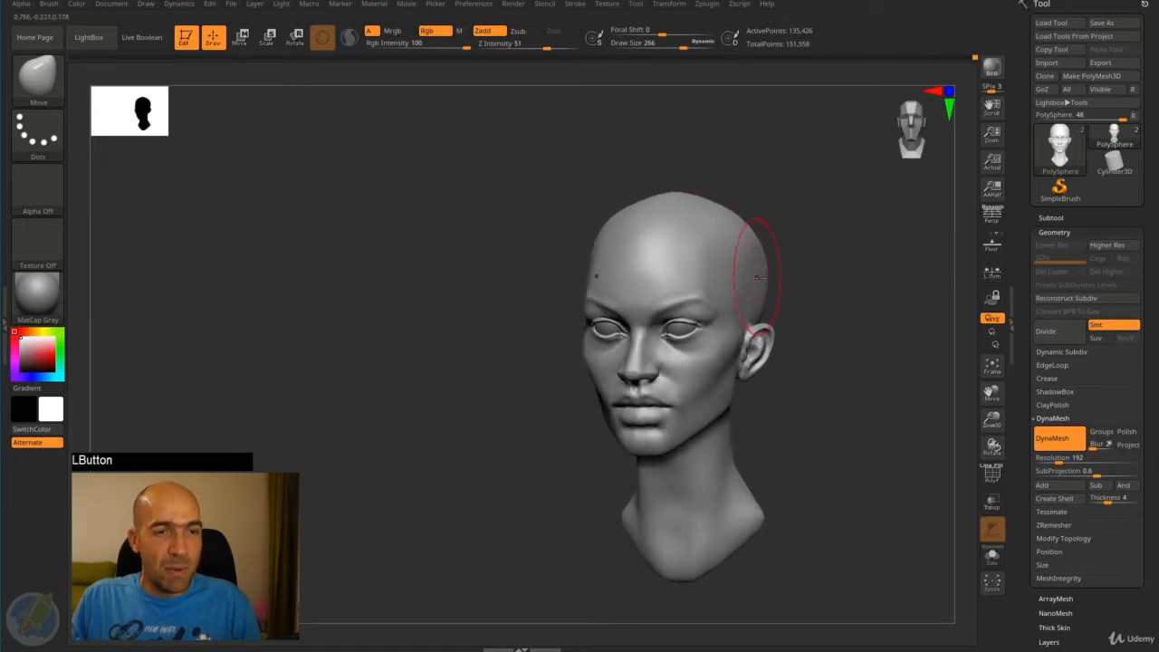
{"action": "mouse_move", "coordinate": [774, 281]}
{"action": "left_mouse_down"}
{"action": "mouse_move", "coordinate": [798, 282]}
{"action": "mouse_move", "coordinate": [747, 265]}
{"action": "mouse_move", "coordinate": [797, 234]}
{"action": "mouse_move", "coordinate": [776, 233]}
{"action": "left_mouse_up"}
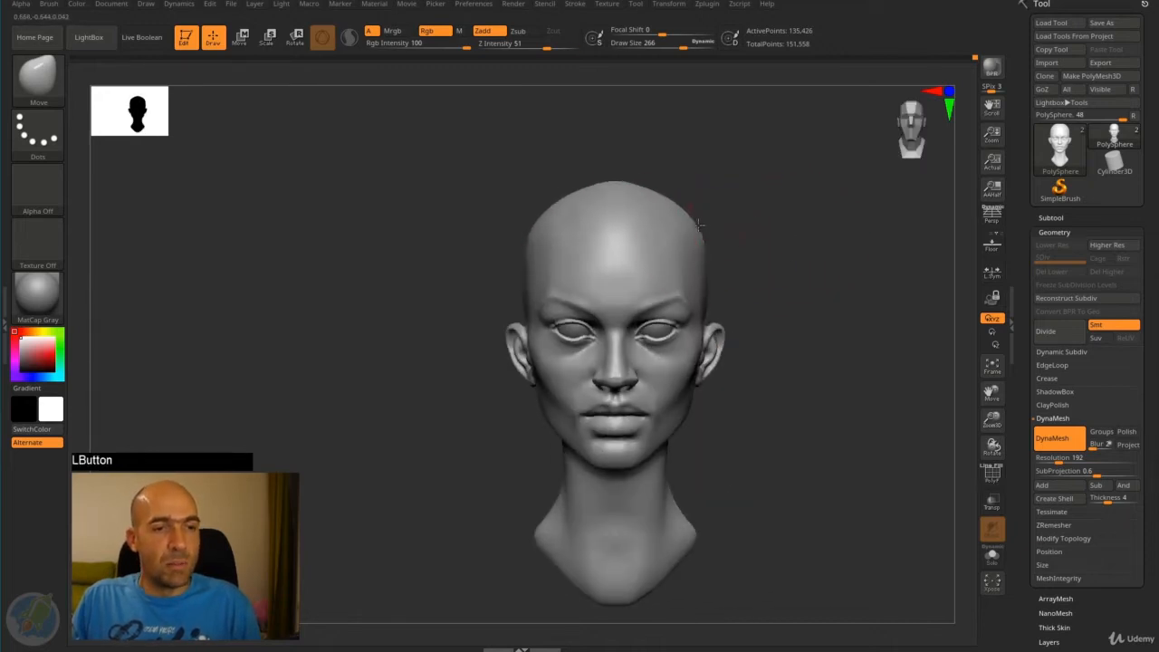
{"action": "mouse_move", "coordinate": [747, 235]}
{"action": "left_mouse_down", "text": "alt"}
{"action": "mouse_move", "coordinate": [710, 235]}
{"action": "mouse_move", "coordinate": [737, 257]}
{"action": "mouse_move", "coordinate": [730, 265]}
{"action": "mouse_move", "coordinate": [801, 275]}
{"action": "mouse_move", "coordinate": [778, 249]}
{"action": "left_mouse_up", "text": "alt"}
{"action": "mouse_move", "coordinate": [790, 251]}
{"action": "left_mouse_down"}
{"action": "mouse_move", "coordinate": [753, 257]}
{"action": "mouse_move", "coordinate": [724, 313]}
{"action": "mouse_move", "coordinate": [771, 326]}
{"action": "mouse_move", "coordinate": [754, 367]}
{"action": "left_mouse_up"}
{"action": "mouse_move", "coordinate": [755, 432]}
{"action": "left_mouse_down"}
{"action": "mouse_move", "coordinate": [765, 429]}
{"action": "mouse_move", "coordinate": [719, 304]}
{"action": "left_mouse_up"}
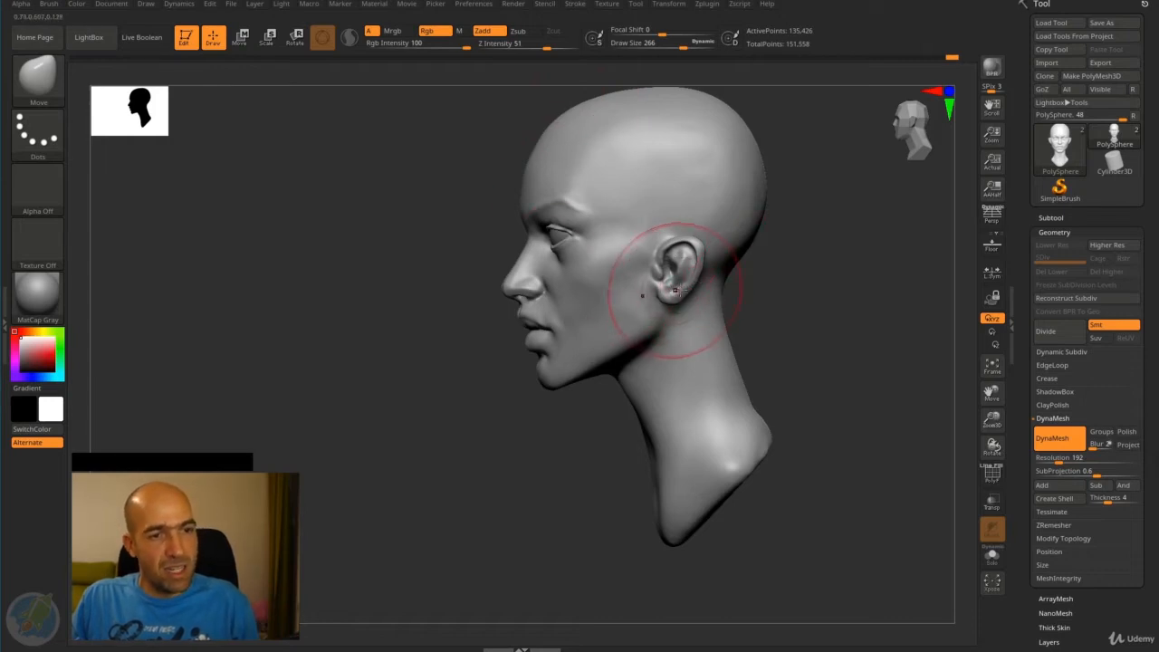
{"action": "mouse_move", "coordinate": [725, 268]}
{"action": "left_mouse_down"}
{"action": "mouse_move", "coordinate": [724, 279]}
{"action": "mouse_move", "coordinate": [825, 251]}
{"action": "mouse_move", "coordinate": [806, 313]}
{"action": "left_mouse_up"}
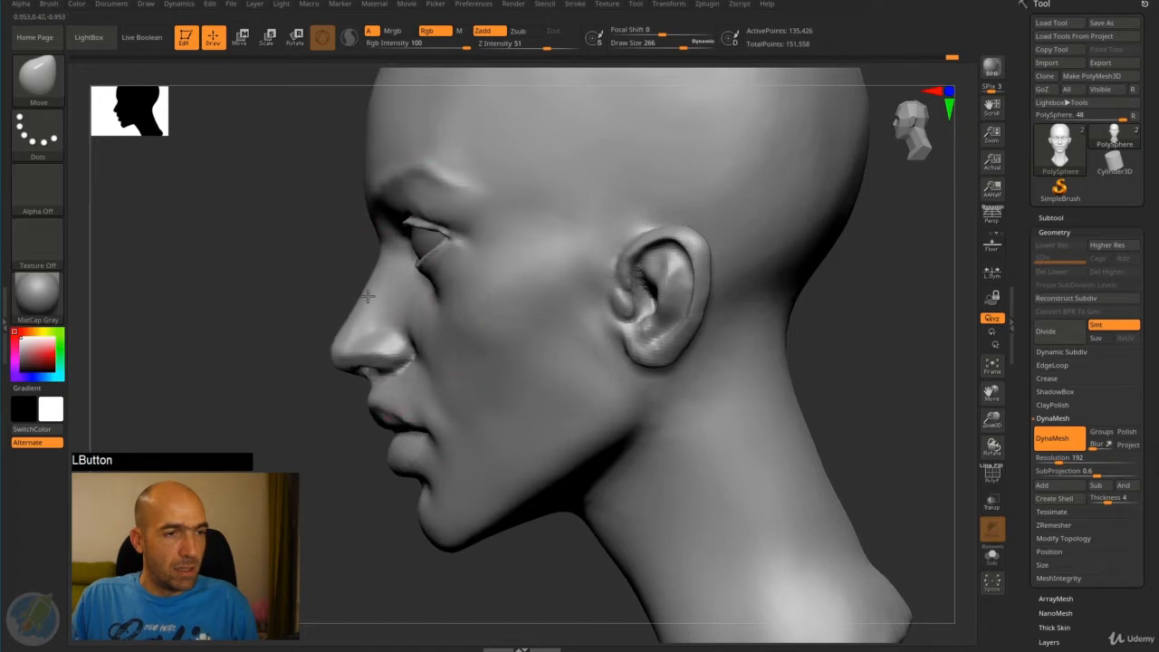
- Adjust the front of the lower lip in profile with the Move brush at draw size 46
{"action": "mouse_move", "coordinate": [303, 319]}
{"action": "left_mouse_down"}
{"action": "mouse_move", "coordinate": [292, 323]}
{"action": "mouse_move", "coordinate": [409, 308]}
{"action": "mouse_move", "coordinate": [450, 316]}
{"action": "left_mouse_up"}
{"action": "mouse_move", "coordinate": [525, 342]}
{"action": "left_mouse_down", "text": "alt"}
{"action": "mouse_move", "coordinate": [540, 338]}
{"action": "mouse_move", "coordinate": [580, 408]}
{"action": "left_mouse_up", "text": "alt"}
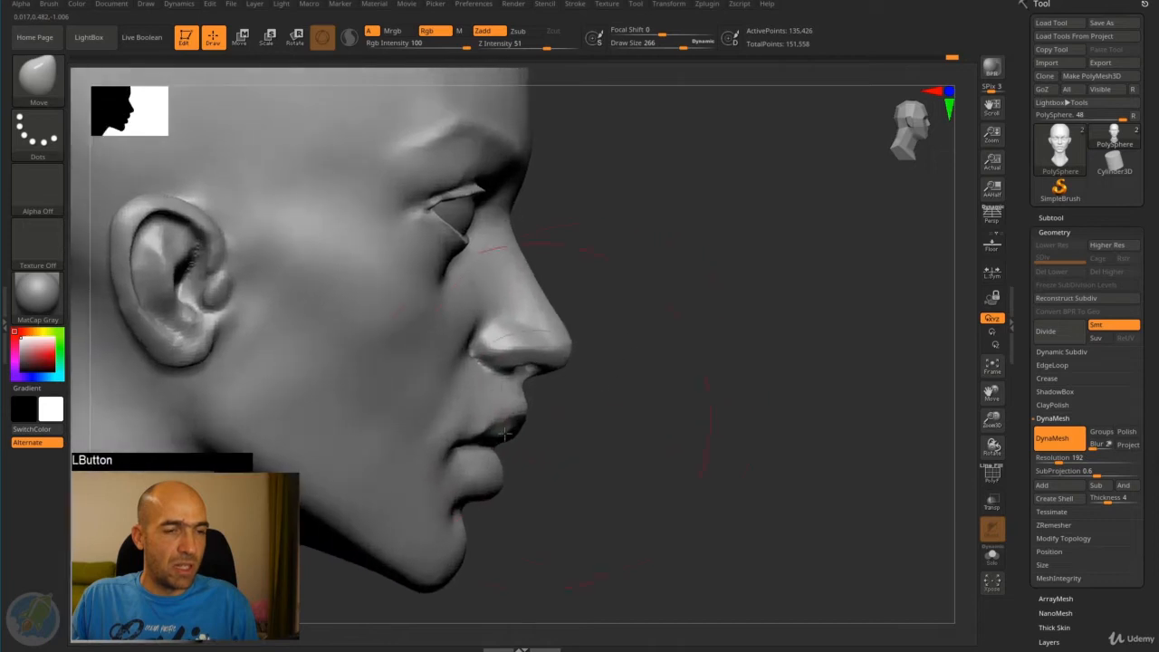
{"action": "left_click_drag", "start_coordinate": [580, 453], "coordinate": [660, 355], "text": "alt"}
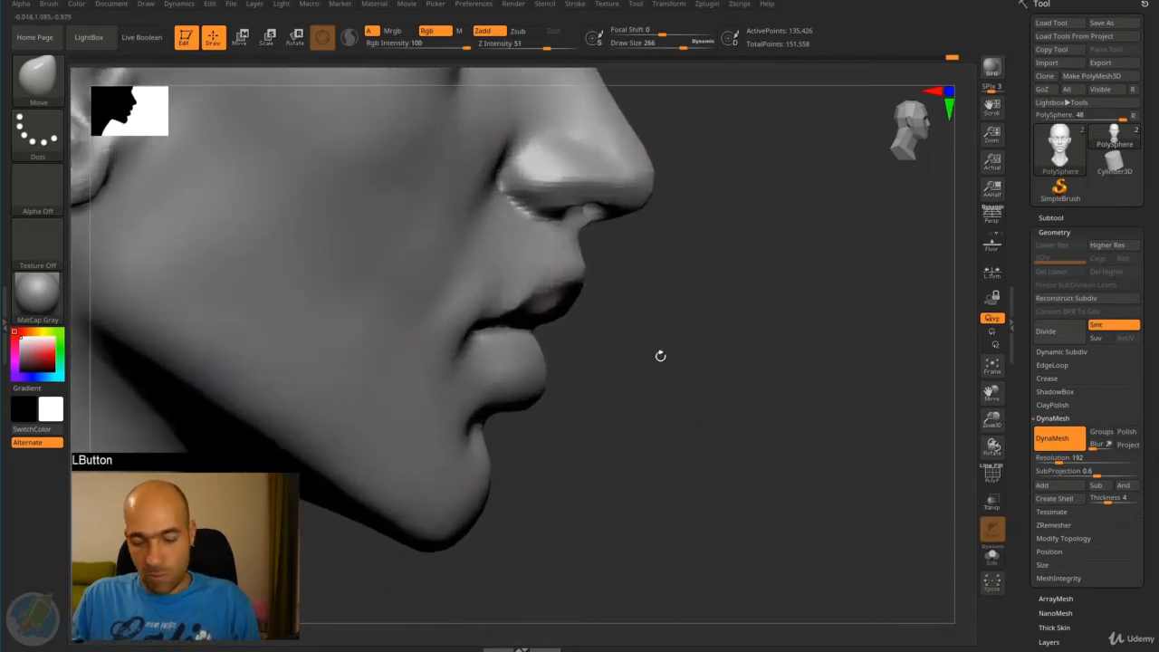
{"action": "key", "text": "bracketleft"}
{"action": "key", "text": "bracketleft"}
{"action": "key", "text": "bracketleft"}
{"action": "key", "text": "bracketleft"}
{"action": "key", "text": "bracketleft"}
{"action": "key", "text": "bracketleft"}
{"action": "key", "text": "bracketleft"}
{"action": "key", "text": "bracketleft"}
{"action": "key", "text": "bracketleft"}
{"action": "key", "text": "bracketleft"}
{"action": "key", "text": "bracketleft"}
{"action": "key", "text": "bracketleft"}
{"action": "key", "text": "bracketleft"}
{"action": "key", "text": "bracketleft"}
{"action": "key", "text": "bracketleft"}
{"action": "key", "text": "bracketleft"}
{"action": "key", "text": "bracketleft"}
{"action": "key", "text": "bracketleft"}
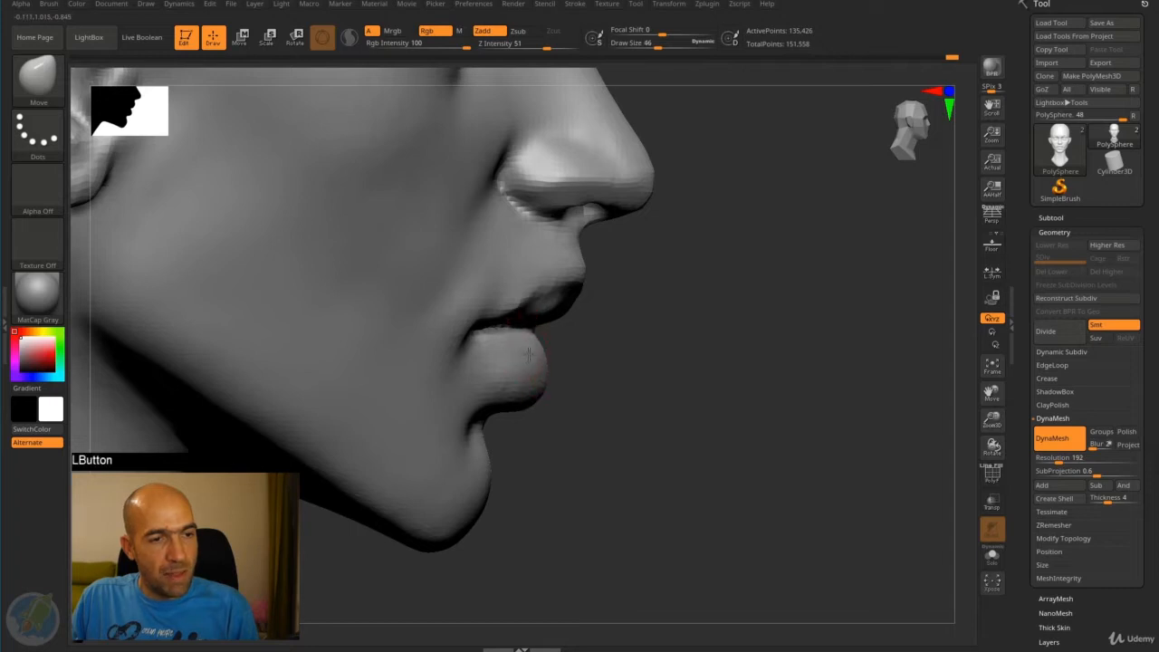
{"action": "mouse_move", "coordinate": [559, 370]}
{"action": "left_mouse_down"}
{"action": "mouse_move", "coordinate": [624, 395]}
{"action": "mouse_move", "coordinate": [549, 364]}
{"action": "left_mouse_up"}
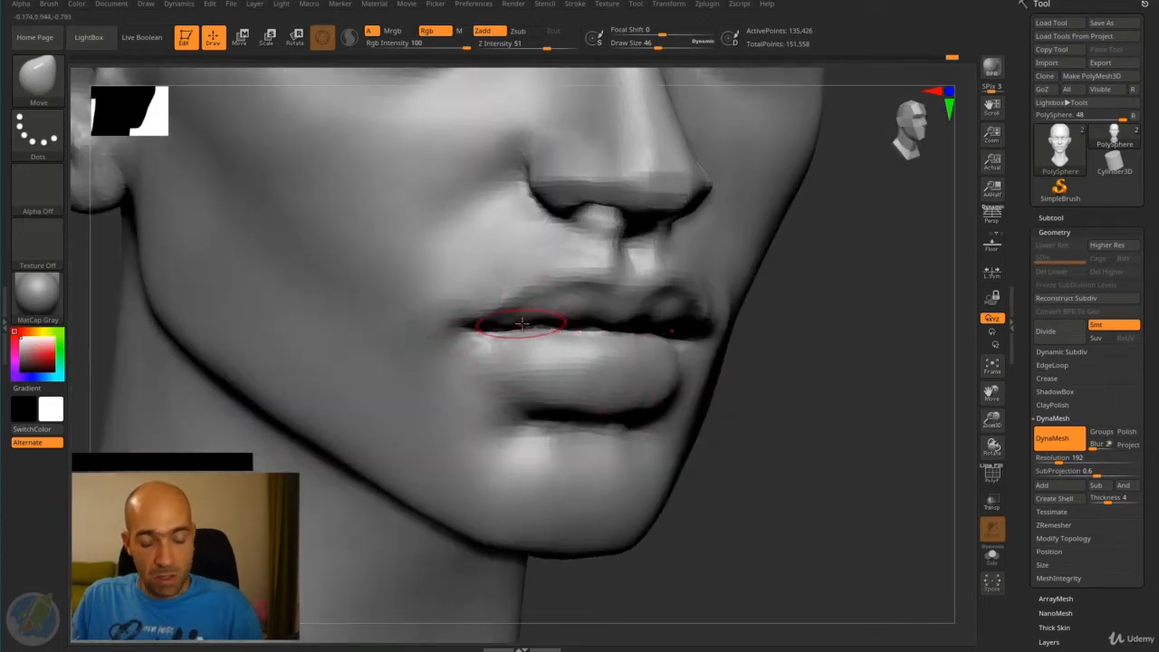
- Sculpt the line between the lips with the Standard brush at draw size 46, and smooth the mouth corners at draw size 34
{"action": "key", "text": "b"}
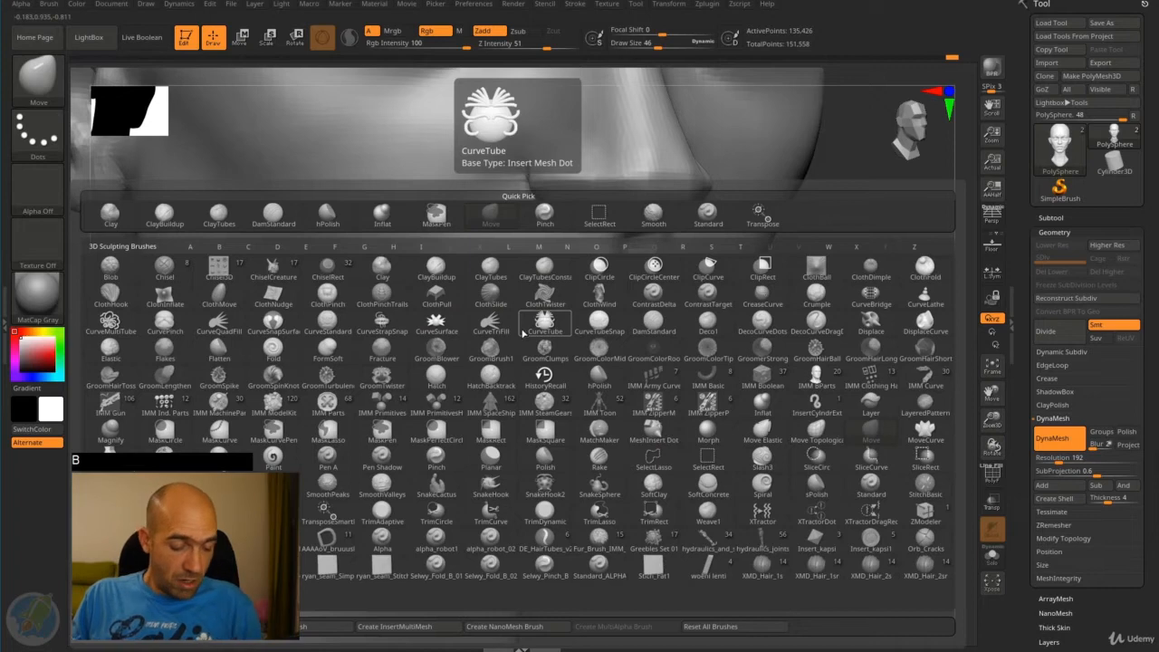
{"action": "key", "text": "s"}
{"action": "key", "text": "j"}
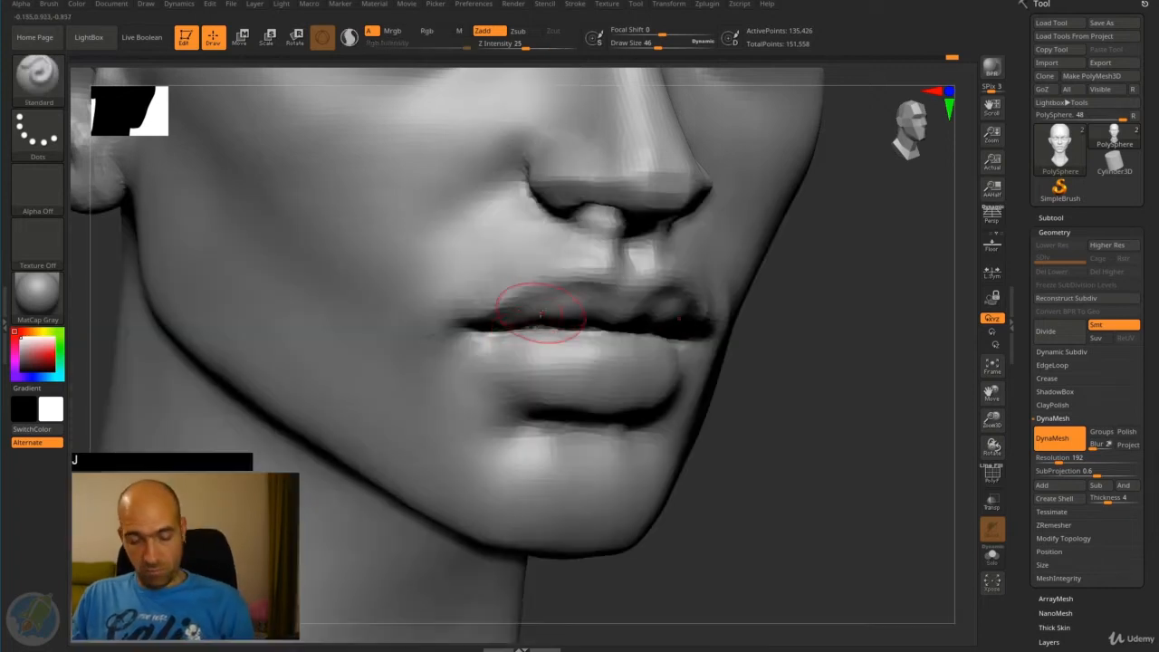
{"action": "left_click_drag", "start_coordinate": [457, 336], "coordinate": [415, 355], "text": "alt"}
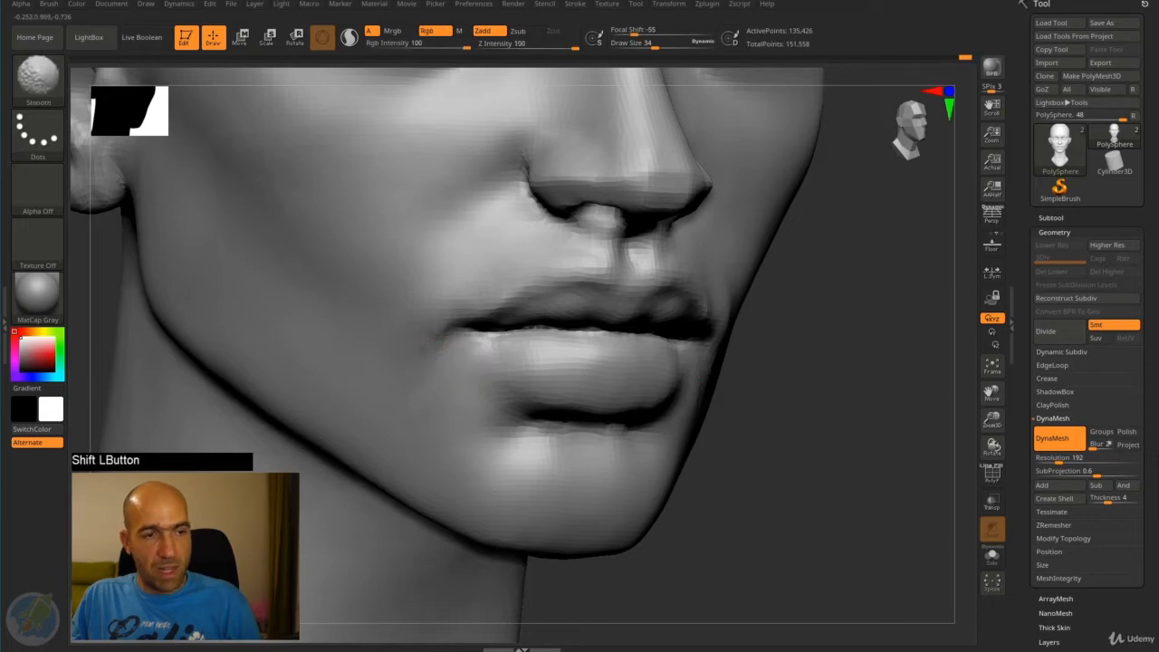
{"action": "mouse_move", "coordinate": [763, 392]}
{"action": "left_mouse_down", "text": "alt"}
{"action": "mouse_move", "coordinate": [650, 331]}
{"action": "mouse_move", "coordinate": [688, 372]}
{"action": "left_mouse_up", "text": "alt"}
{"action": "mouse_move", "coordinate": [536, 306]}
{"action": "left_mouse_down", "text": "shift"}
{"action": "mouse_move", "coordinate": [526, 276]}
{"action": "mouse_move", "coordinate": [598, 263]}
{"action": "left_mouse_up", "text": "shift"}
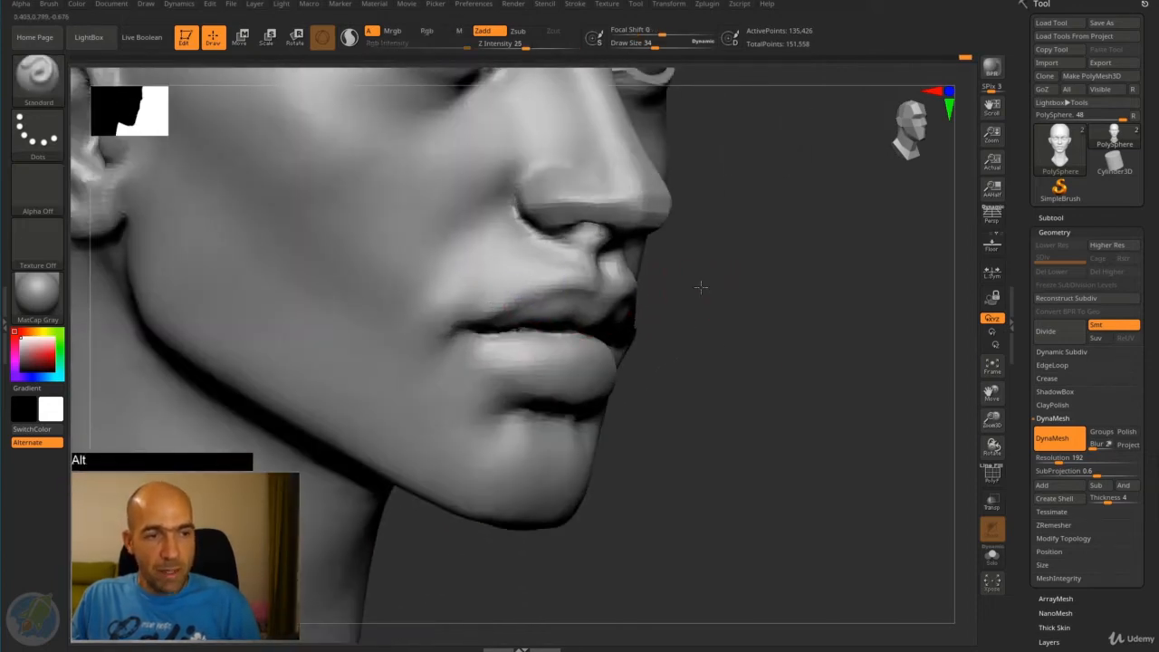
- Refine and smooth the area between the nose and the upper lip at draw size 34
{"action": "left_click_drag", "start_coordinate": [701, 287], "coordinate": [717, 337], "text": "alt"}
{"action": "left_click_drag", "start_coordinate": [588, 280], "coordinate": [501, 240], "text": "shift"}
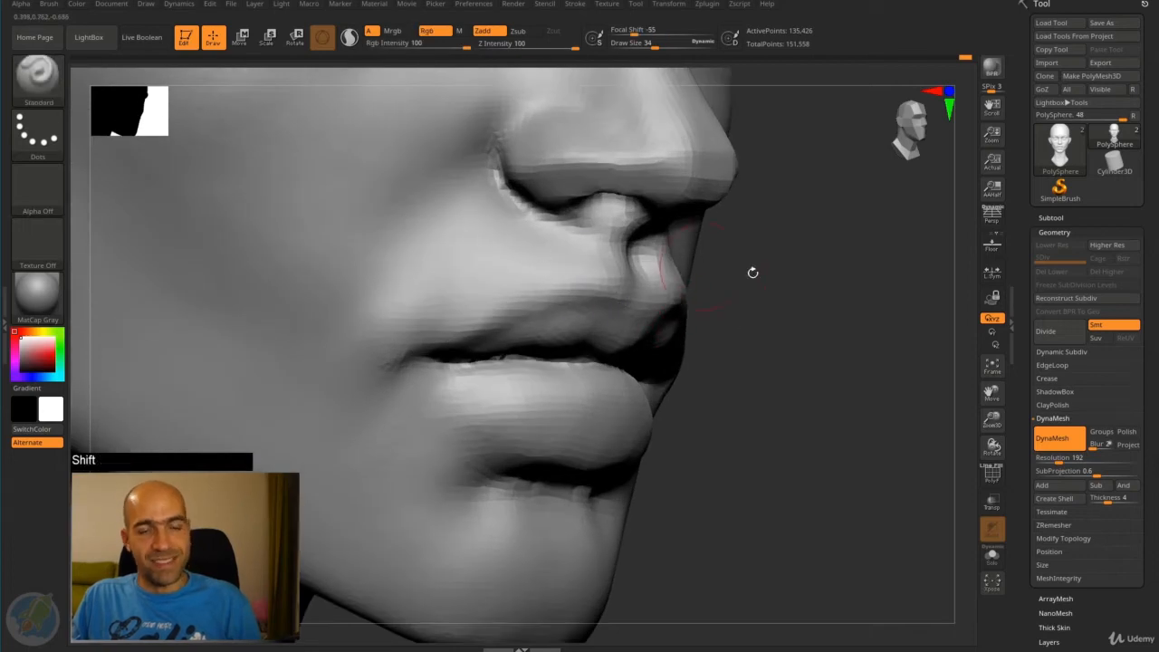
{"action": "mouse_move", "coordinate": [752, 271]}
{"action": "left_mouse_down", "text": "alt"}
{"action": "mouse_move", "coordinate": [717, 269]}
{"action": "mouse_move", "coordinate": [742, 275]}
{"action": "left_mouse_up", "text": "alt"}
{"action": "mouse_move", "coordinate": [809, 300]}
{"action": "left_mouse_down"}
{"action": "mouse_move", "coordinate": [814, 309]}
{"action": "mouse_move", "coordinate": [753, 289]}
{"action": "mouse_move", "coordinate": [742, 305]}
{"action": "mouse_move", "coordinate": [789, 314]}
{"action": "mouse_move", "coordinate": [769, 317]}
{"action": "mouse_move", "coordinate": [758, 293]}
{"action": "mouse_move", "coordinate": [766, 347]}
{"action": "mouse_move", "coordinate": [779, 334]}
{"action": "left_mouse_up"}
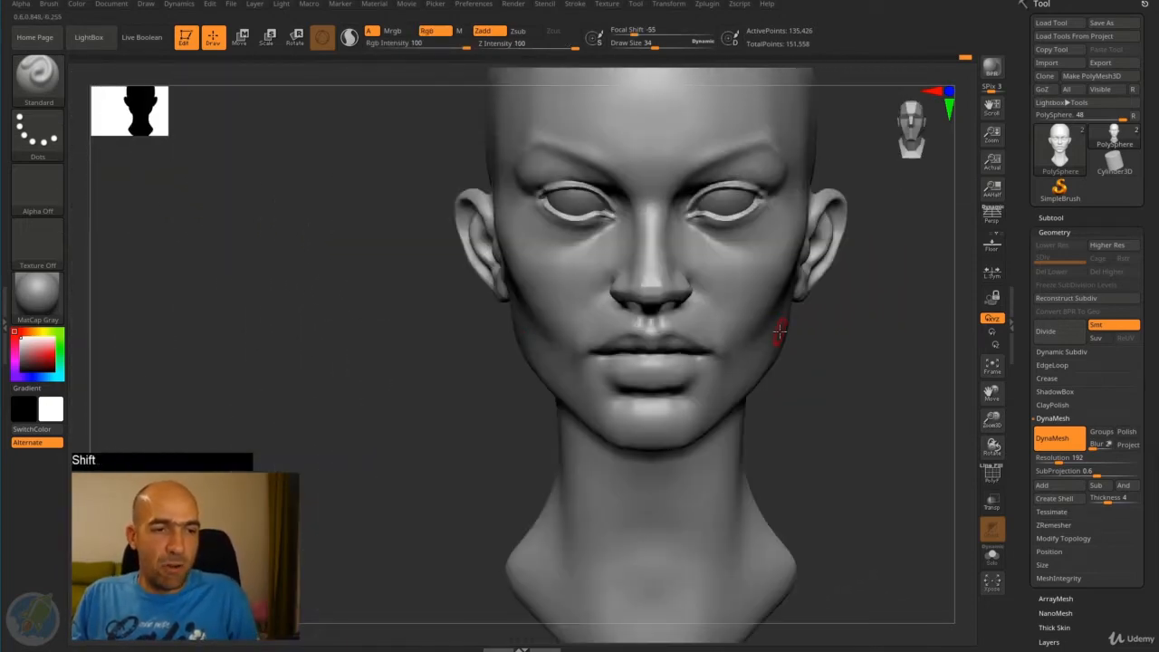
{"action": "left_click_drag", "start_coordinate": [841, 365], "coordinate": [755, 310]}
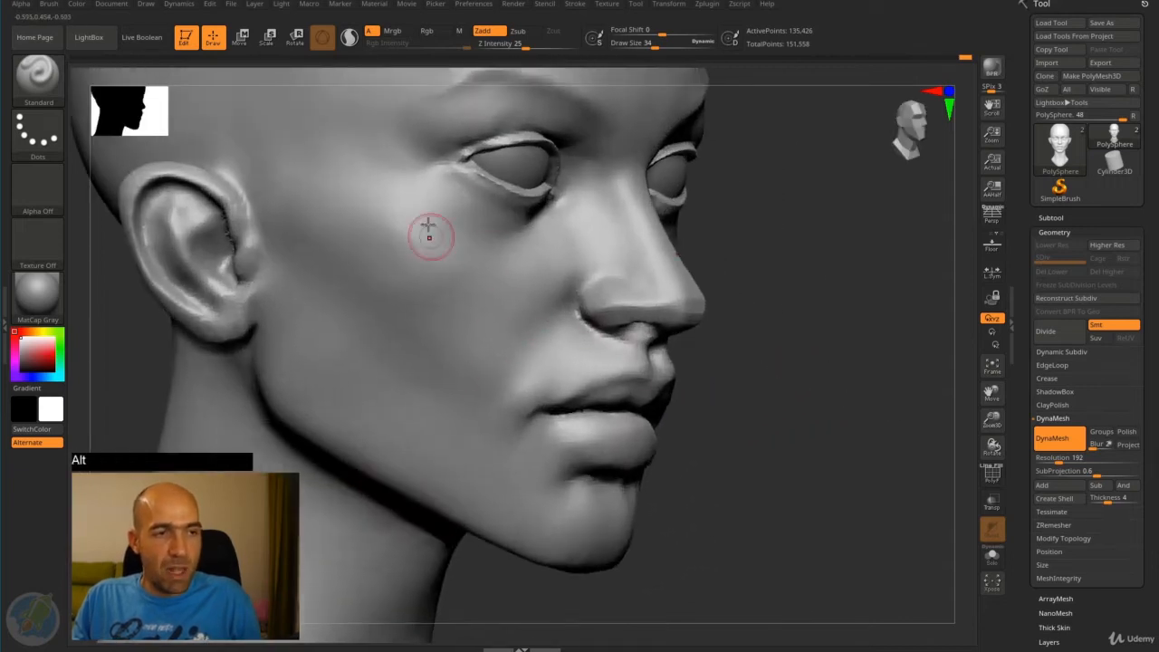
{"action": "left_click_drag", "start_coordinate": [761, 268], "coordinate": [797, 232]}
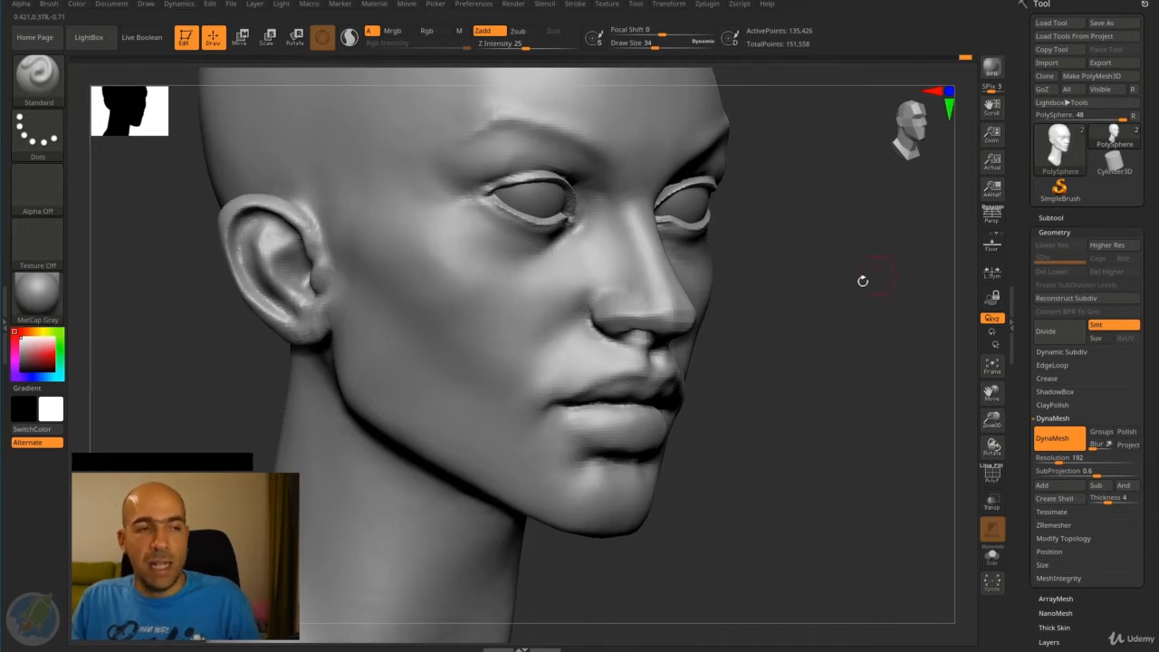
{"action": "mouse_move", "coordinate": [826, 336]}
{"action": "left_mouse_down", "text": "alt"}
{"action": "mouse_move", "coordinate": [794, 362]}
{"action": "mouse_move", "coordinate": [821, 383]}
{"action": "mouse_move", "coordinate": [809, 340]}
{"action": "left_mouse_up", "text": "alt"}
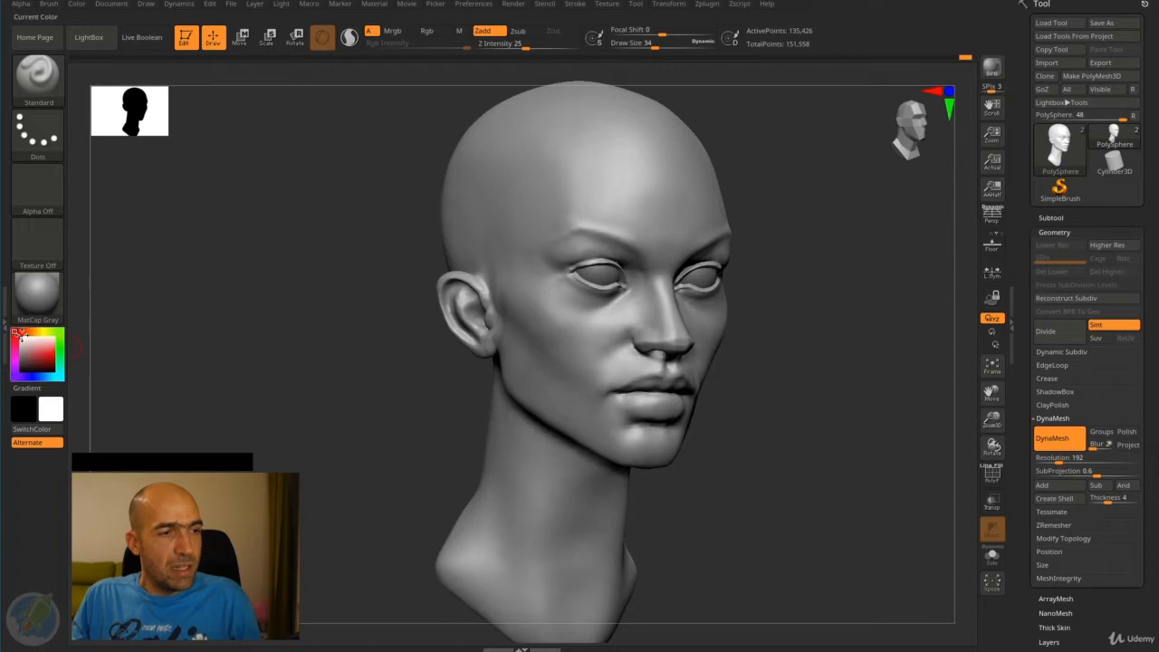
- Choose a pale pink skin colour of R 230, G 186, B 177 and fill the head object with it
{"action": "mouse_move", "coordinate": [38, 348]}
{"action": "left_mouse_down"}
{"action": "mouse_move", "coordinate": [52, 342]}
{"action": "mouse_move", "coordinate": [34, 366]}
{"action": "mouse_move", "coordinate": [33, 346]}
{"action": "left_mouse_up"}
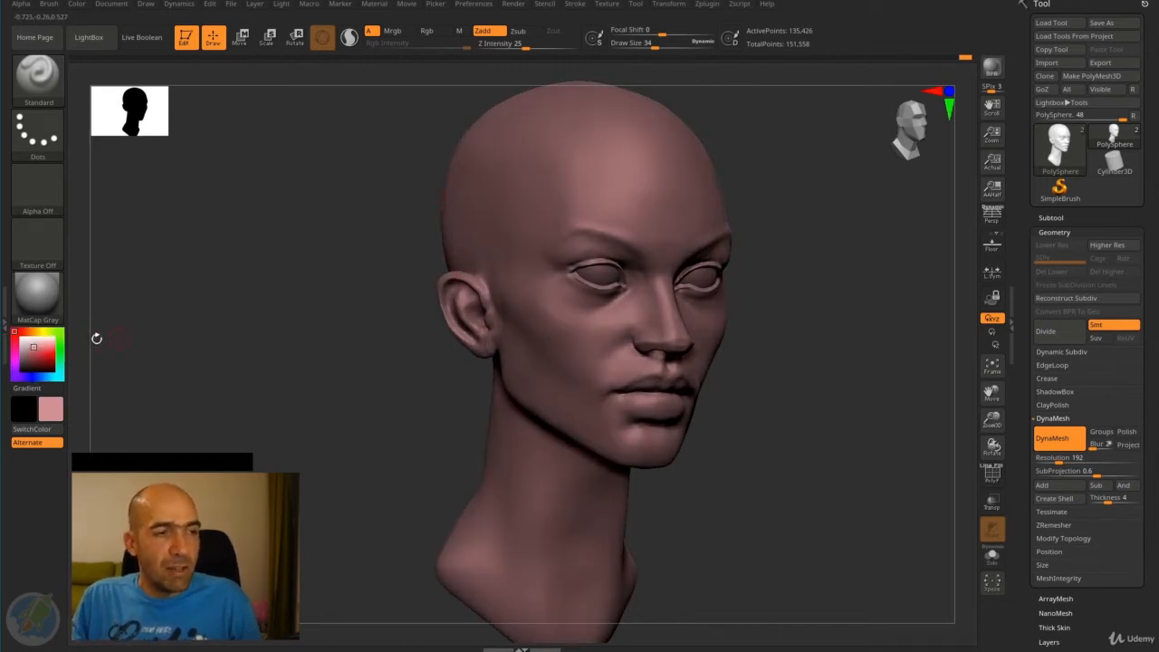
{"action": "left_click_drag", "start_coordinate": [30, 347], "coordinate": [30, 342]}
{"action": "left_click_drag", "start_coordinate": [227, 220], "coordinate": [263, 257]}
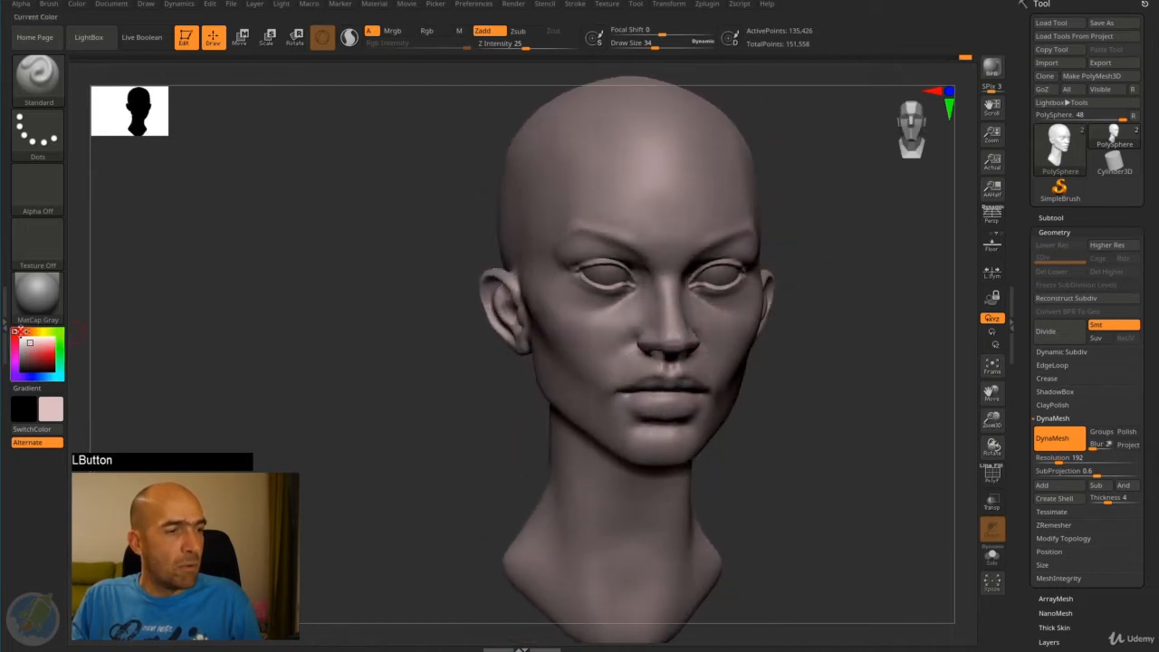
{"action": "left_click_drag", "start_coordinate": [20, 333], "coordinate": [38, 343]}
{"action": "mouse_move", "coordinate": [277, 251]}
{"action": "left_mouse_down"}
{"action": "mouse_move", "coordinate": [322, 239]}
{"action": "mouse_move", "coordinate": [296, 232]}
{"action": "left_mouse_up"}
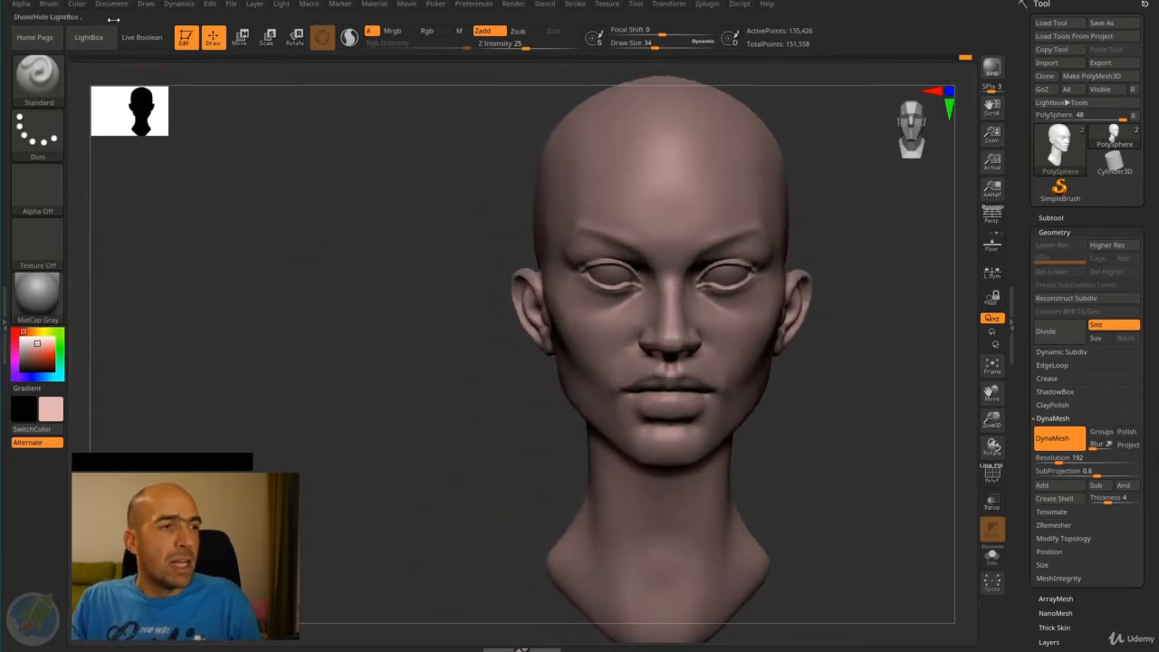
{"action": "left_click", "coordinate": [78, 4]}
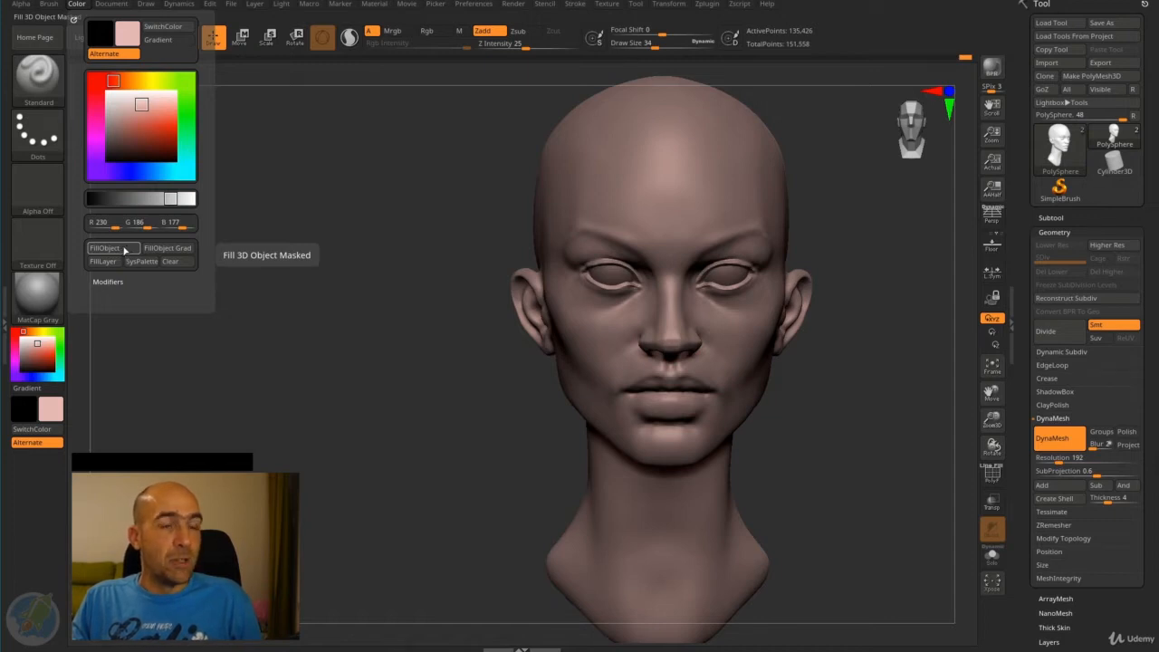
{"action": "left_click", "coordinate": [78, 5]}
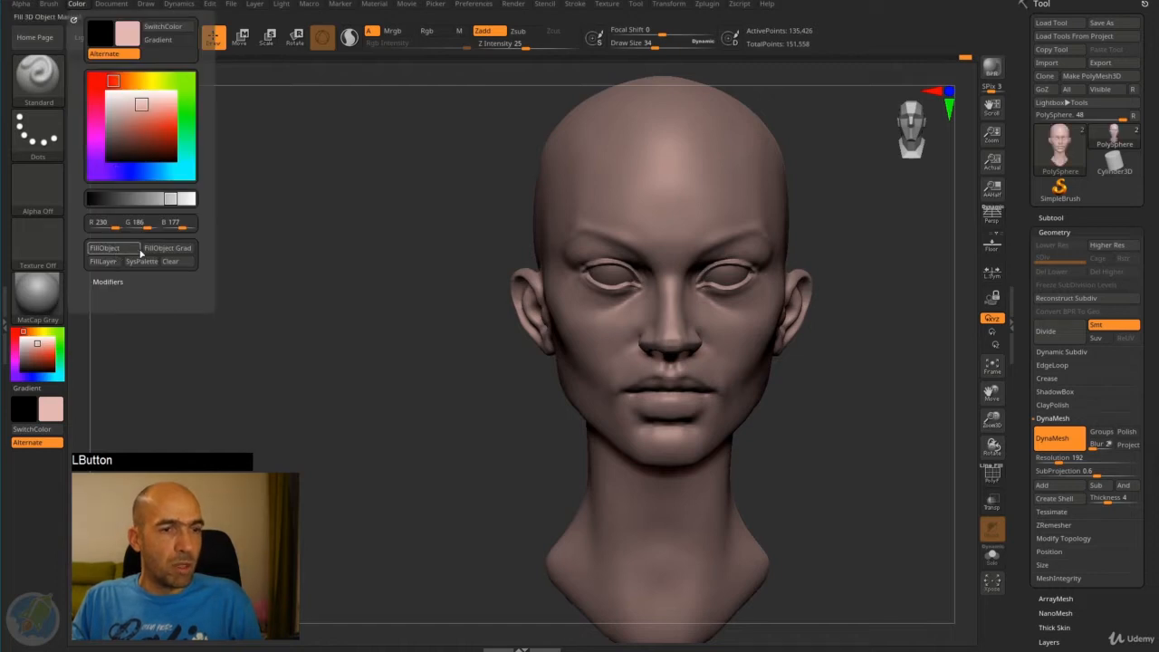
{"action": "left_click_drag", "start_coordinate": [317, 236], "coordinate": [579, 234]}
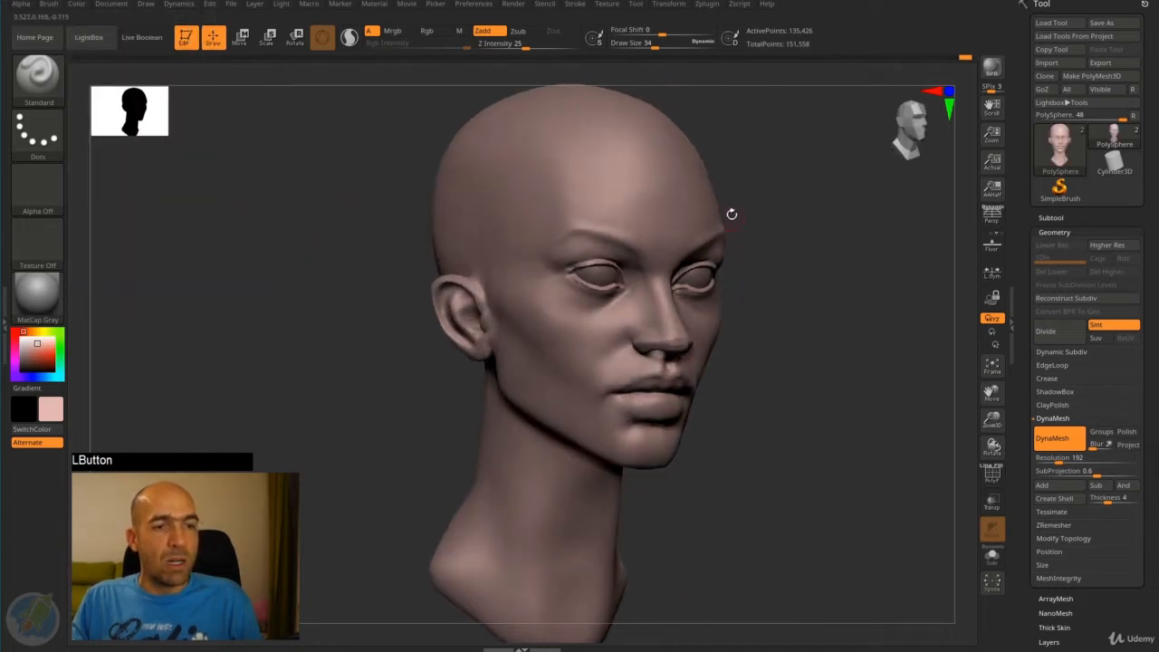
- Make the eyeballs the active subtool and fill them with an off-white colour of R 225, G 227, B 223
{"action": "left_click_drag", "start_coordinate": [50, 350], "coordinate": [23, 340]}
{"action": "left_click_drag", "start_coordinate": [752, 346], "coordinate": [735, 278], "text": "shift"}
{"action": "left_click", "coordinate": [734, 270], "text": "alt"}
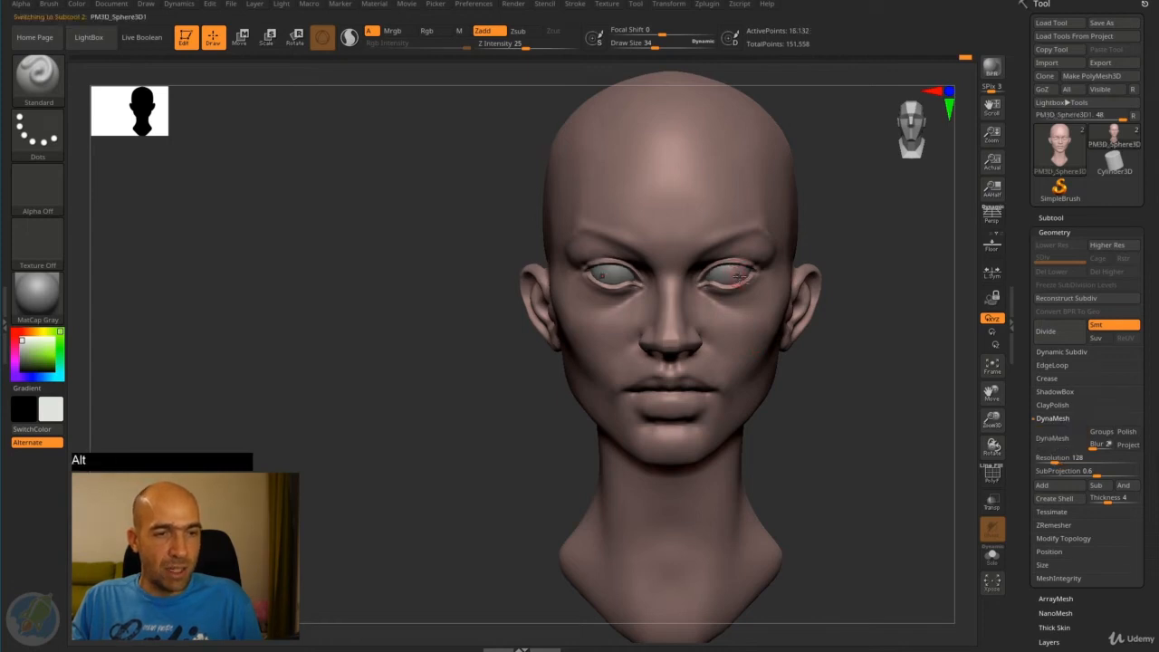
{"action": "left_click_drag", "start_coordinate": [831, 272], "coordinate": [880, 238]}
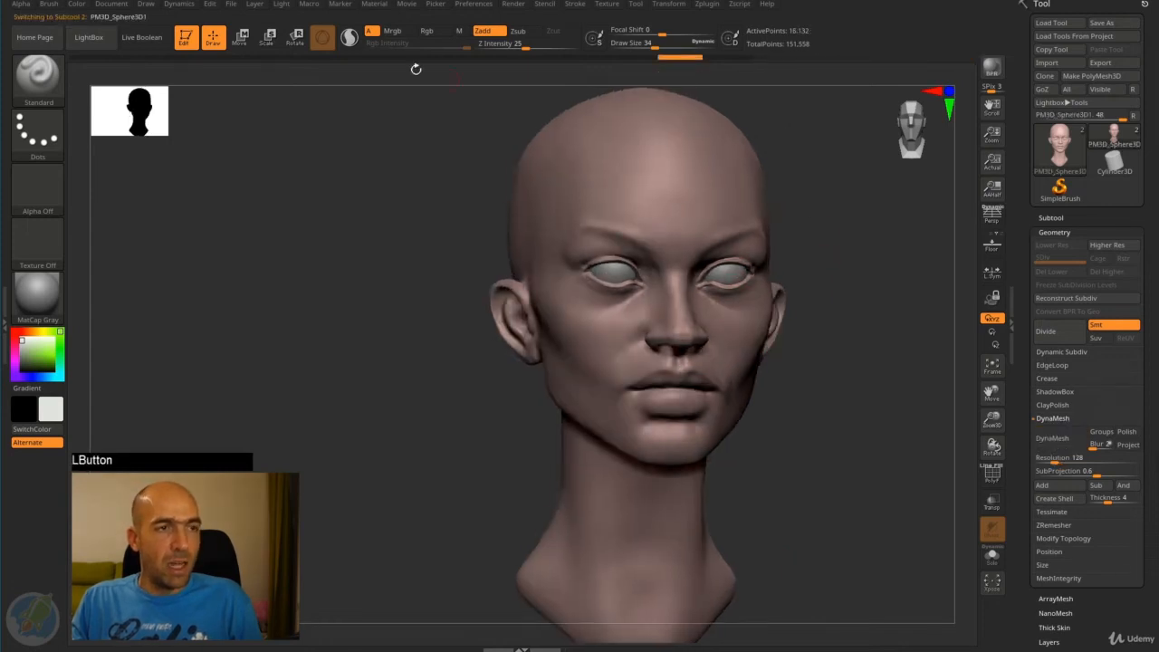
{"action": "left_click", "coordinate": [78, 4]}
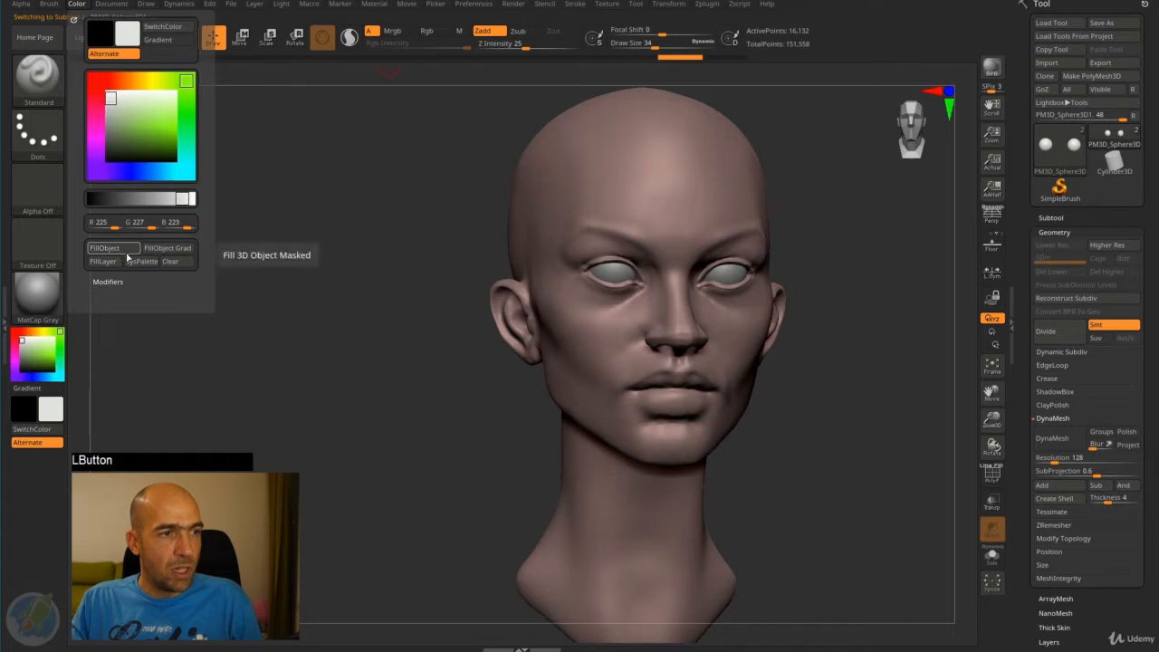
{"action": "left_click_drag", "start_coordinate": [407, 313], "coordinate": [392, 373], "text": "shift"}
- Make the head the active subtool again
{"action": "left_click_drag", "start_coordinate": [821, 261], "coordinate": [784, 299]}
{"action": "left_click", "coordinate": [784, 301], "text": "alt"}
{"action": "left_click_drag", "start_coordinate": [865, 274], "coordinate": [790, 268]}
{"action": "left_click_drag", "start_coordinate": [882, 249], "coordinate": [875, 250]}
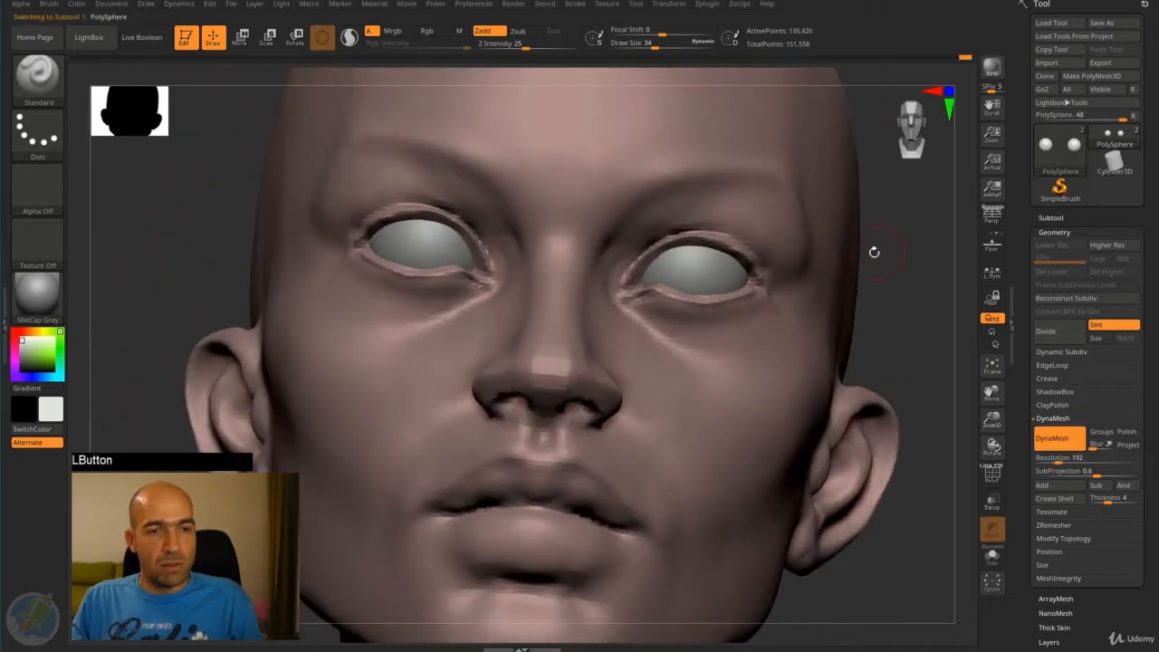
{"action": "mouse_move", "coordinate": [716, 234]}
{"action": "left_mouse_down", "text": "shift"}
{"action": "mouse_move", "coordinate": [681, 231]}
{"action": "mouse_move", "coordinate": [640, 288]}
{"action": "mouse_move", "coordinate": [766, 293]}
{"action": "mouse_move", "coordinate": [735, 301]}
{"action": "mouse_move", "coordinate": [650, 279]}
{"action": "left_mouse_up", "text": "shift"}
{"action": "mouse_move", "coordinate": [872, 295]}
{"action": "left_mouse_down", "text": "alt"}
{"action": "mouse_move", "coordinate": [844, 255]}
{"action": "mouse_move", "coordinate": [866, 263]}
{"action": "mouse_move", "coordinate": [784, 226]}
{"action": "left_mouse_up", "text": "alt"}
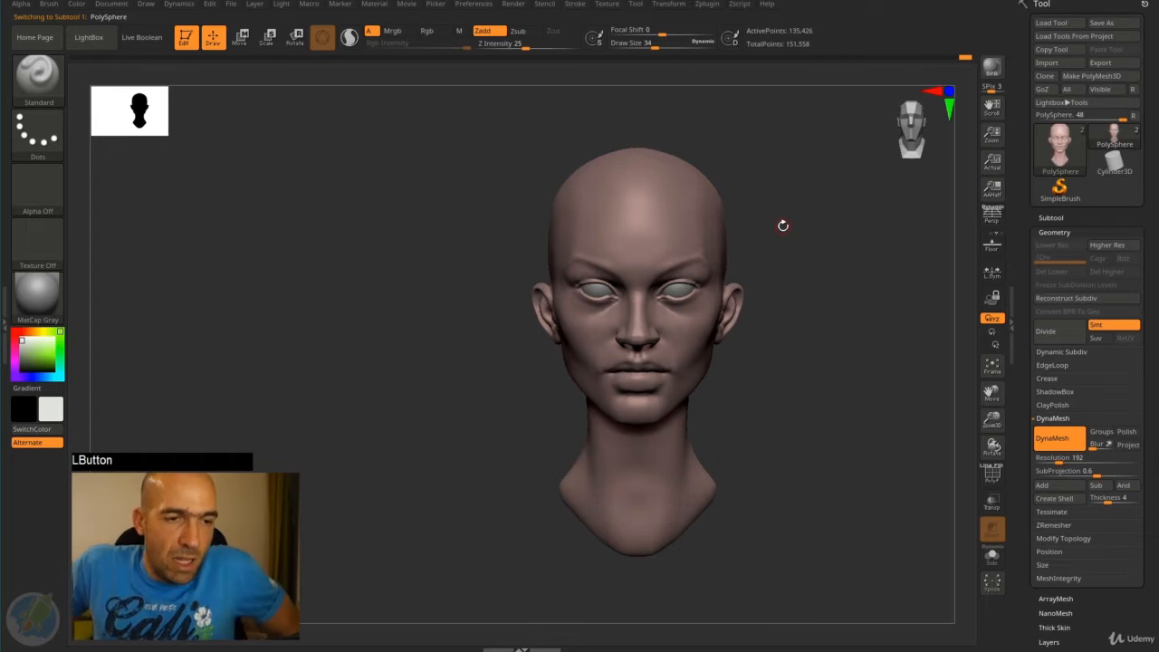
{"action": "left_click_drag", "start_coordinate": [783, 226], "coordinate": [734, 281], "text": "alt"}
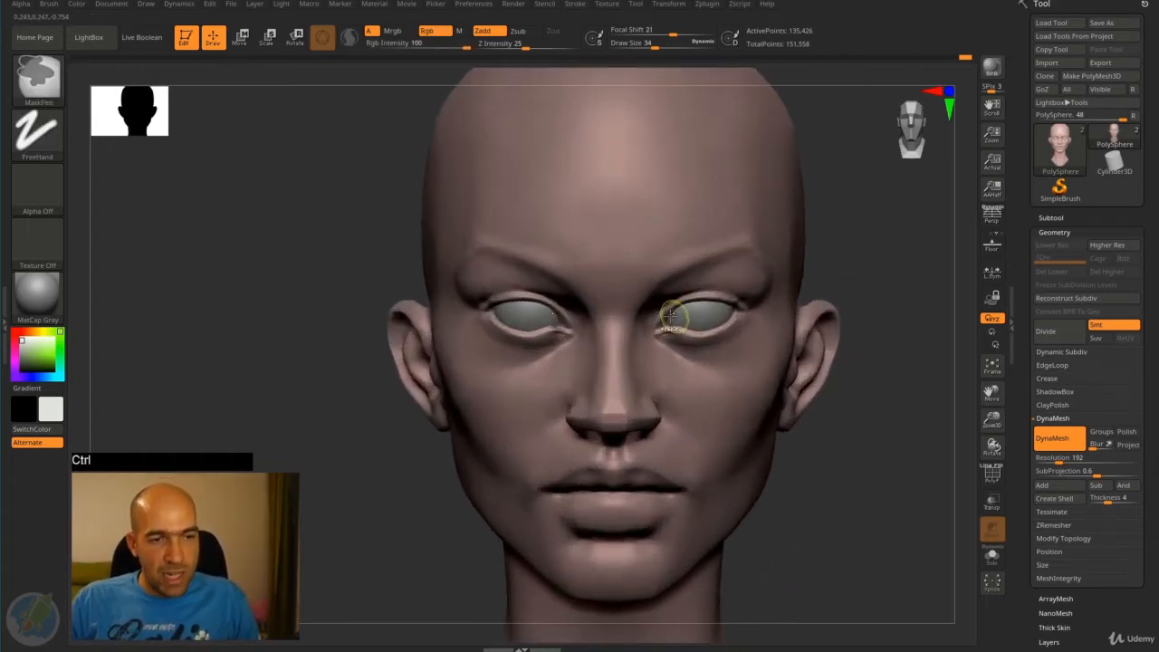
- Paint a mask along both eyebrows at draw size 34 and trim its outer ends near the temples
{"action": "left_click_drag", "start_coordinate": [666, 320], "coordinate": [676, 305], "text": "ctrl"}
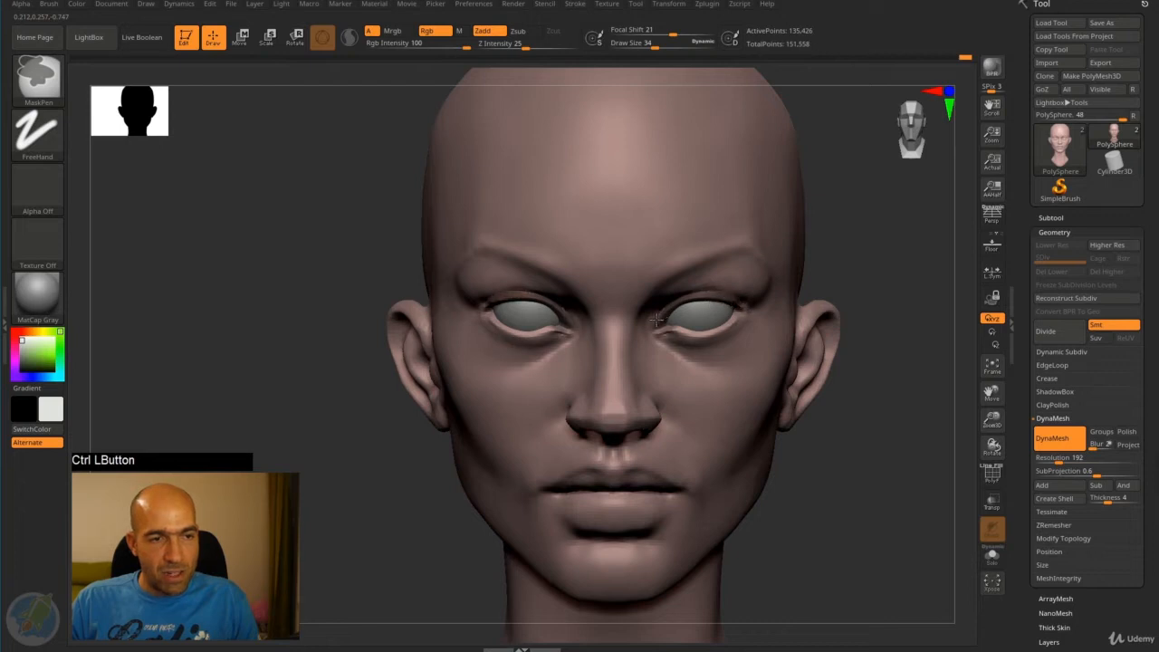
{"action": "left_click_drag", "start_coordinate": [667, 330], "coordinate": [761, 295], "text": "ctrl"}
{"action": "left_click_drag", "start_coordinate": [674, 288], "coordinate": [661, 300], "text": "ctrl"}
{"action": "left_click_drag", "start_coordinate": [713, 251], "coordinate": [734, 259], "text": "ctrl"}
{"action": "mouse_move", "coordinate": [679, 272]}
{"action": "left_mouse_down", "text": "ctrl"}
{"action": "mouse_move", "coordinate": [652, 290]}
{"action": "mouse_move", "coordinate": [711, 253]}
{"action": "mouse_move", "coordinate": [757, 261]}
{"action": "left_mouse_up", "text": "ctrl"}
{"action": "mouse_move", "coordinate": [852, 403]}
{"action": "left_mouse_down"}
{"action": "mouse_move", "coordinate": [874, 430]}
{"action": "mouse_move", "coordinate": [876, 455]}
{"action": "left_mouse_up"}
{"action": "mouse_move", "coordinate": [647, 505]}
{"action": "left_mouse_down", "text": "ctrl"}
{"action": "mouse_move", "coordinate": [610, 494]}
{"action": "mouse_move", "coordinate": [580, 528]}
{"action": "mouse_move", "coordinate": [601, 526]}
{"action": "left_mouse_up", "text": "ctrl"}
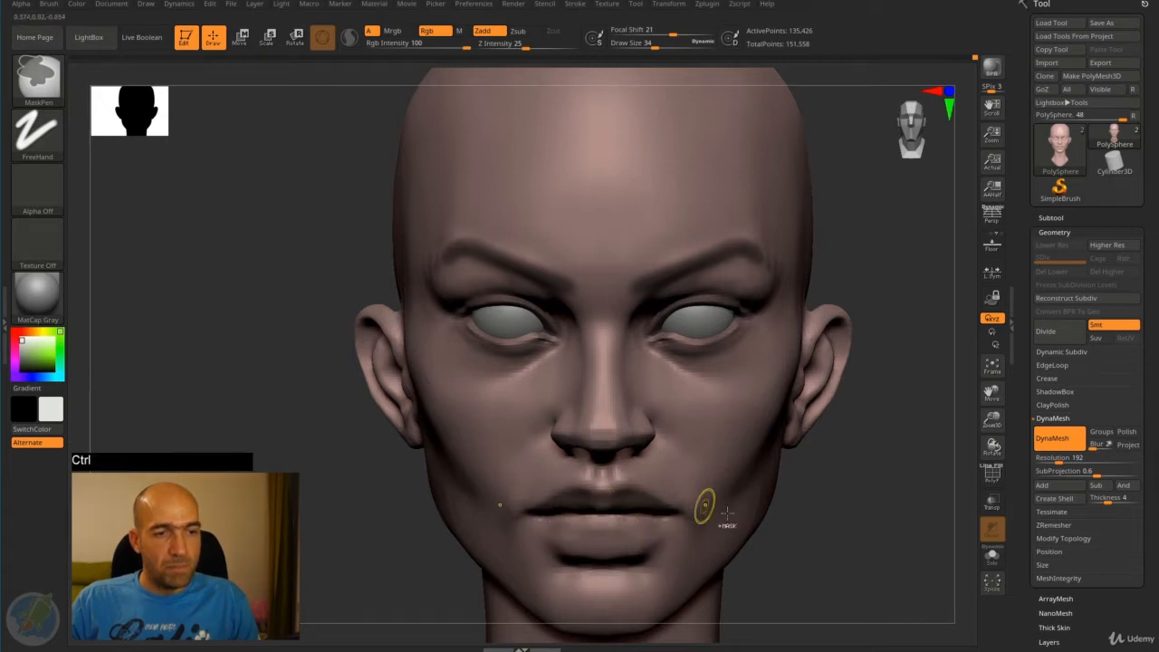
{"action": "left_click_drag", "start_coordinate": [801, 498], "coordinate": [828, 468]}
{"action": "mouse_move", "coordinate": [750, 494]}
{"action": "left_mouse_down", "text": "alt"}
{"action": "mouse_move", "coordinate": [789, 451]}
{"action": "mouse_move", "coordinate": [798, 474]}
{"action": "left_mouse_up", "text": "alt"}
{"action": "left_click_drag", "start_coordinate": [528, 337], "coordinate": [490, 354], "text": "ctrl+alt"}
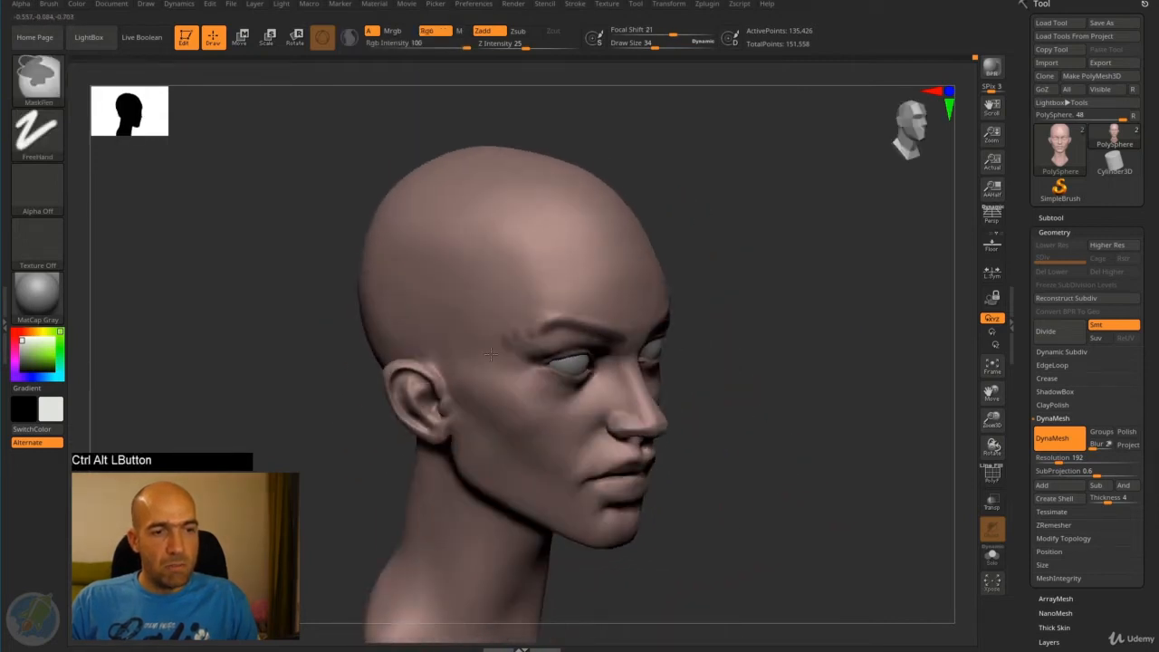
- Try moving the masked brow region of the head, undo both moves and return to drawing
{"action": "mouse_move", "coordinate": [800, 320]}
{"action": "left_mouse_down"}
{"action": "mouse_move", "coordinate": [735, 285]}
{"action": "mouse_move", "coordinate": [756, 325]}
{"action": "mouse_move", "coordinate": [664, 323]}
{"action": "left_mouse_up"}
{"action": "left_click_drag", "start_coordinate": [853, 325], "coordinate": [797, 282]}
{"action": "key", "text": "w"}
{"action": "left_click_drag", "start_coordinate": [608, 345], "coordinate": [612, 314]}
{"action": "key", "text": "ctrl+z"}
{"action": "mouse_move", "coordinate": [642, 353]}
{"action": "left_mouse_down"}
{"action": "mouse_move", "coordinate": [571, 359]}
{"action": "mouse_move", "coordinate": [777, 360]}
{"action": "mouse_move", "coordinate": [797, 380]}
{"action": "mouse_move", "coordinate": [784, 365]}
{"action": "mouse_move", "coordinate": [797, 337]}
{"action": "mouse_move", "coordinate": [839, 306]}
{"action": "left_mouse_up"}
{"action": "key", "text": "ctrl+z"}
{"action": "key", "text": "q"}
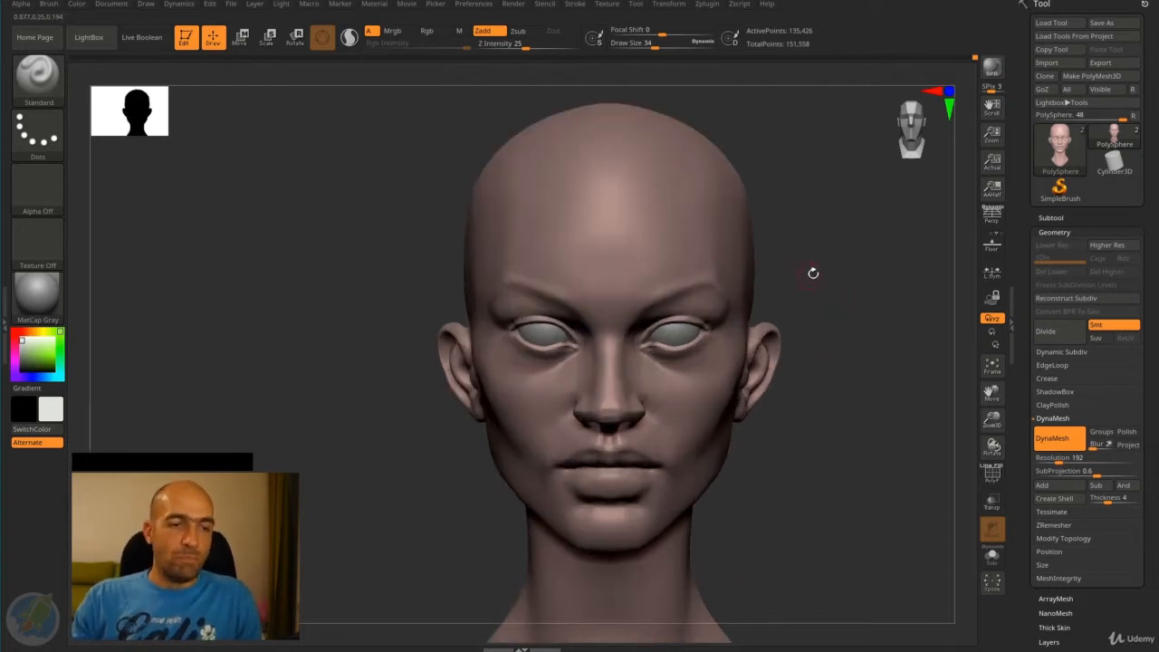
- Make the eyeballs the active subtool and open the subtool list
{"action": "left_click_drag", "start_coordinate": [813, 269], "coordinate": [789, 261]}
{"action": "mouse_move", "coordinate": [804, 261]}
{"action": "left_mouse_down", "text": "alt"}
{"action": "mouse_move", "coordinate": [836, 254]}
{"action": "mouse_move", "coordinate": [806, 255]}
{"action": "left_mouse_up", "text": "alt"}
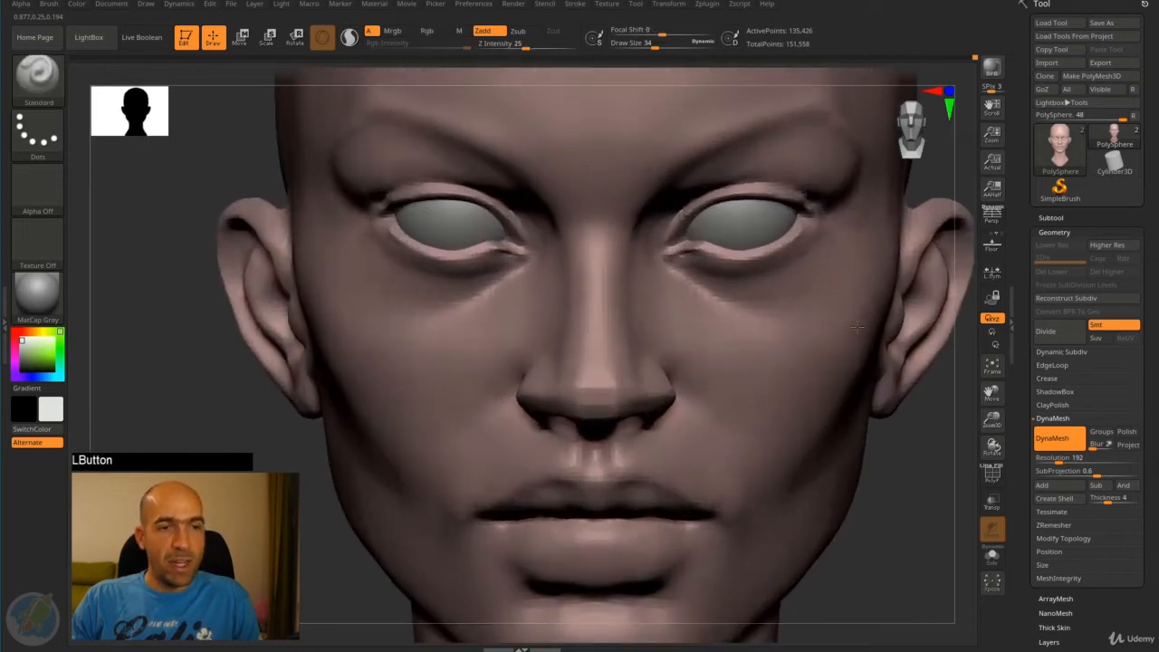
{"action": "left_click", "coordinate": [759, 217], "text": "alt"}
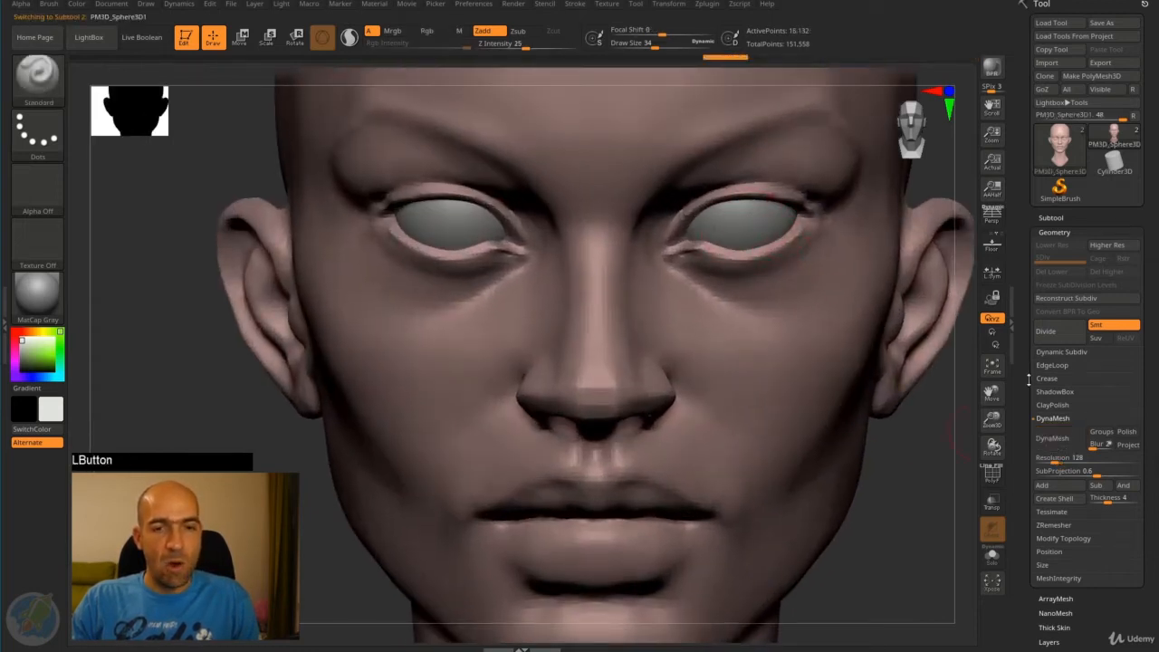
{"action": "left_click", "coordinate": [1050, 219]}
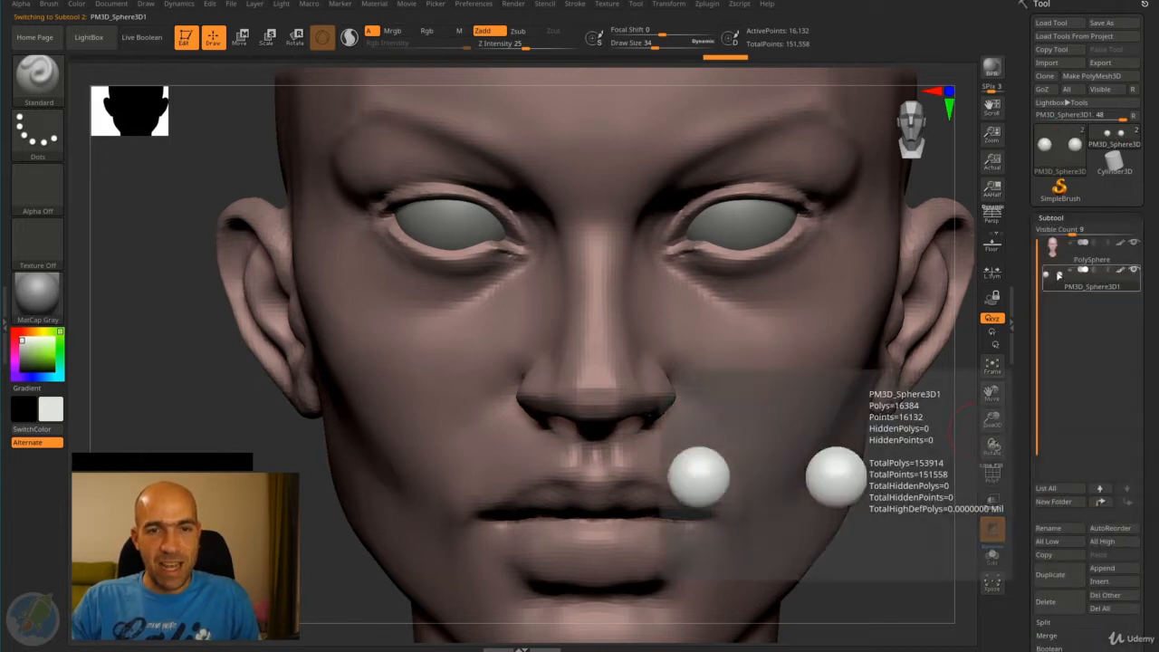
- Switch to the Cylinder3D tool and return to the tool containing the head and eyeballs
{"action": "mouse_move", "coordinate": [1056, 154]}
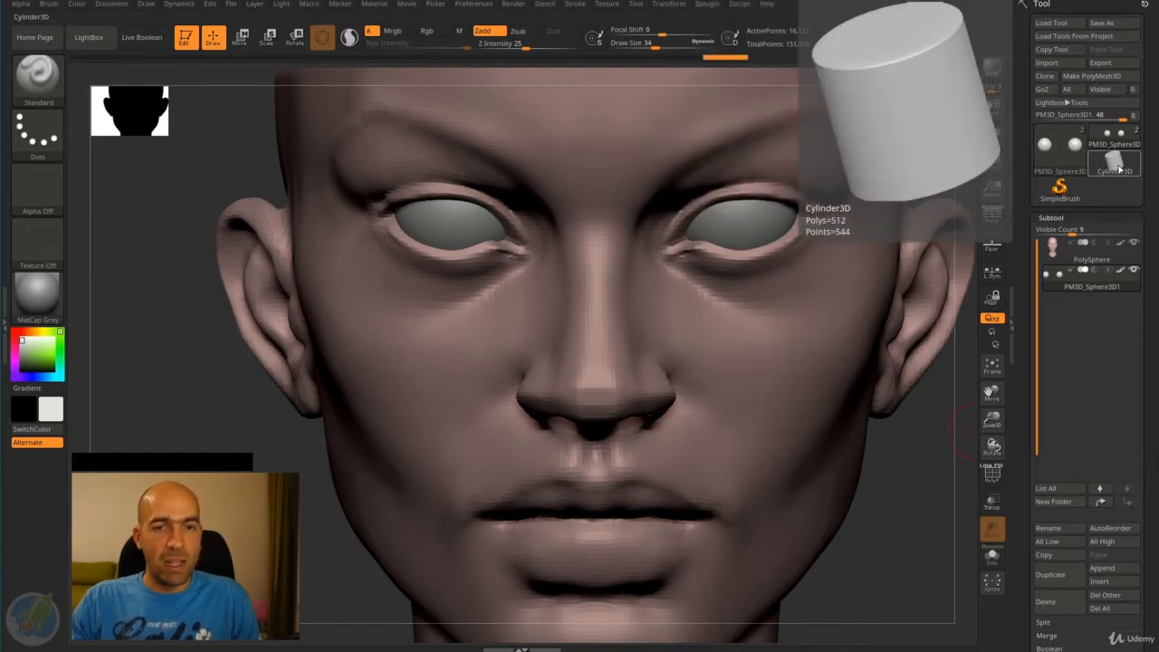
{"action": "left_click", "coordinate": [1118, 166]}
{"action": "left_click_drag", "start_coordinate": [826, 581], "coordinate": [733, 625], "text": "alt"}
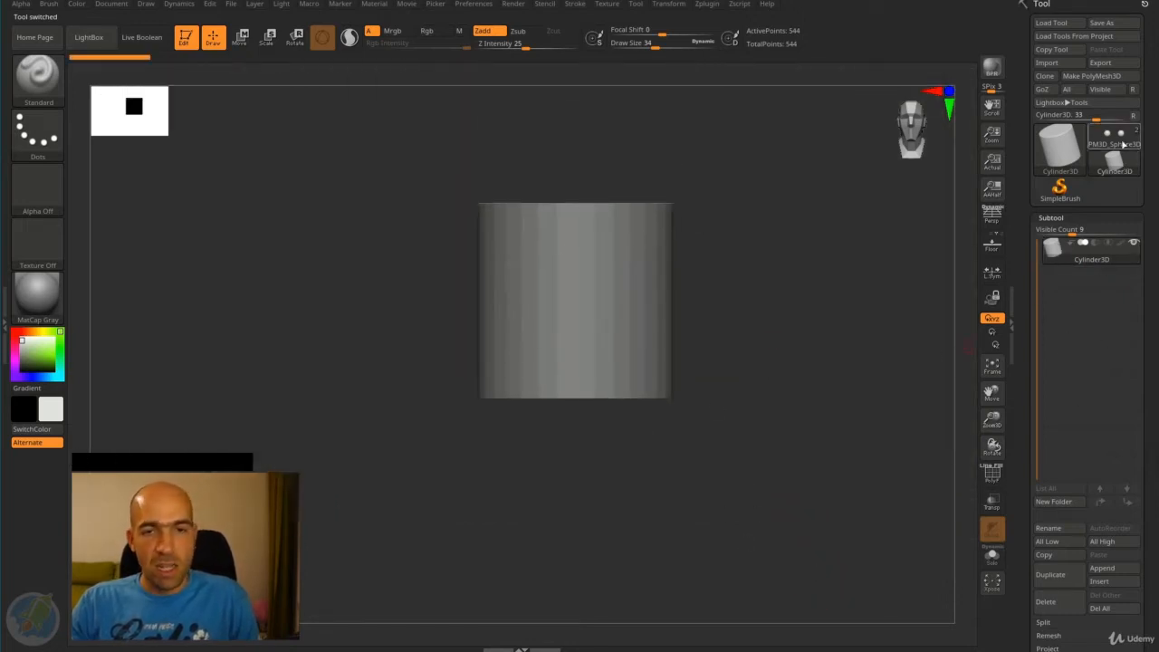
{"action": "left_click", "coordinate": [1114, 135]}
{"action": "left_click_drag", "start_coordinate": [822, 405], "coordinate": [688, 337], "text": "alt"}
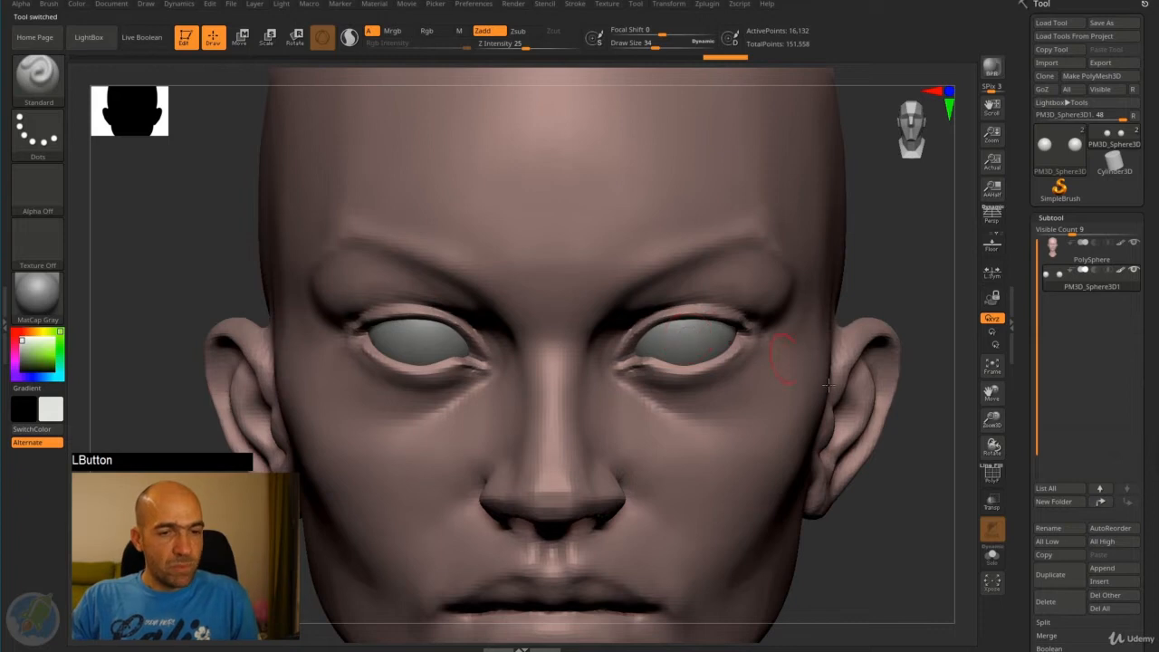
- Toggle Solo mode repeatedly to view the eyeballs alone, and end with the whole head displayed
{"action": "left_click", "coordinate": [992, 558]}
{"action": "left_click", "coordinate": [994, 562]}
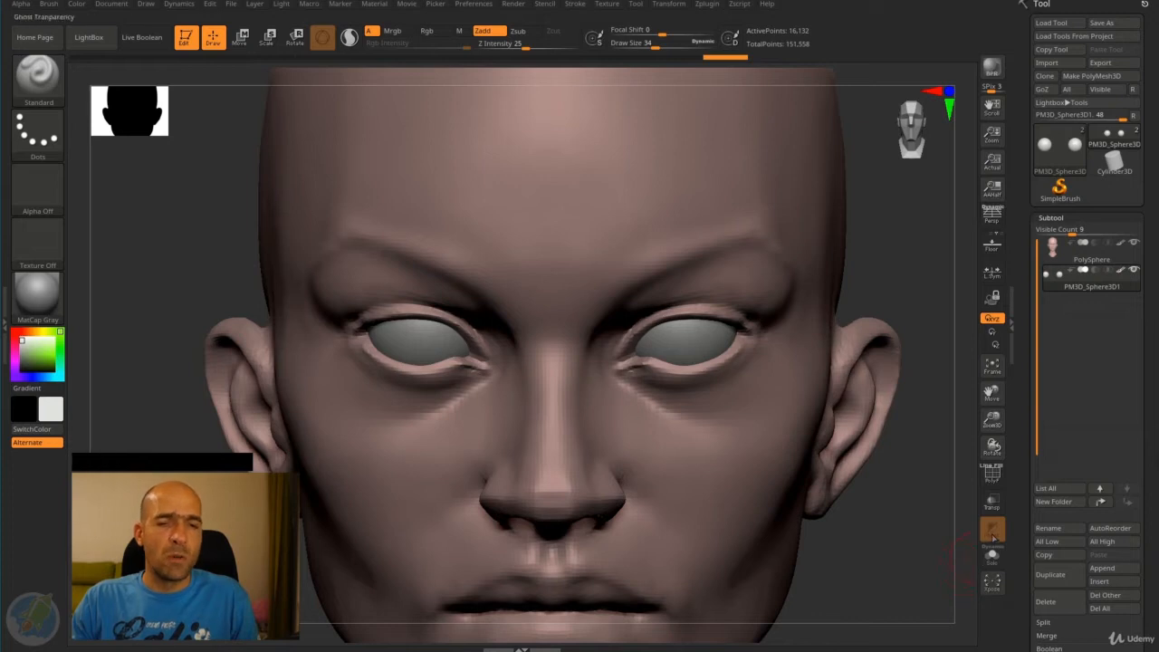
{"action": "left_click", "coordinate": [994, 562]}
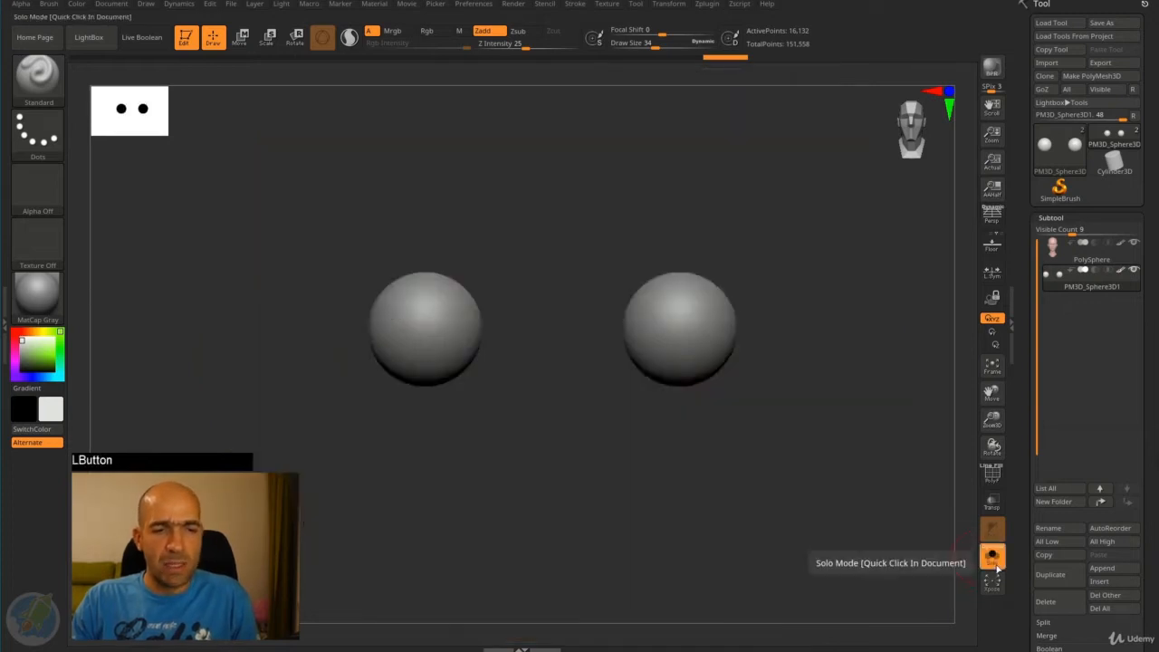
{"action": "left_click", "coordinate": [995, 562]}
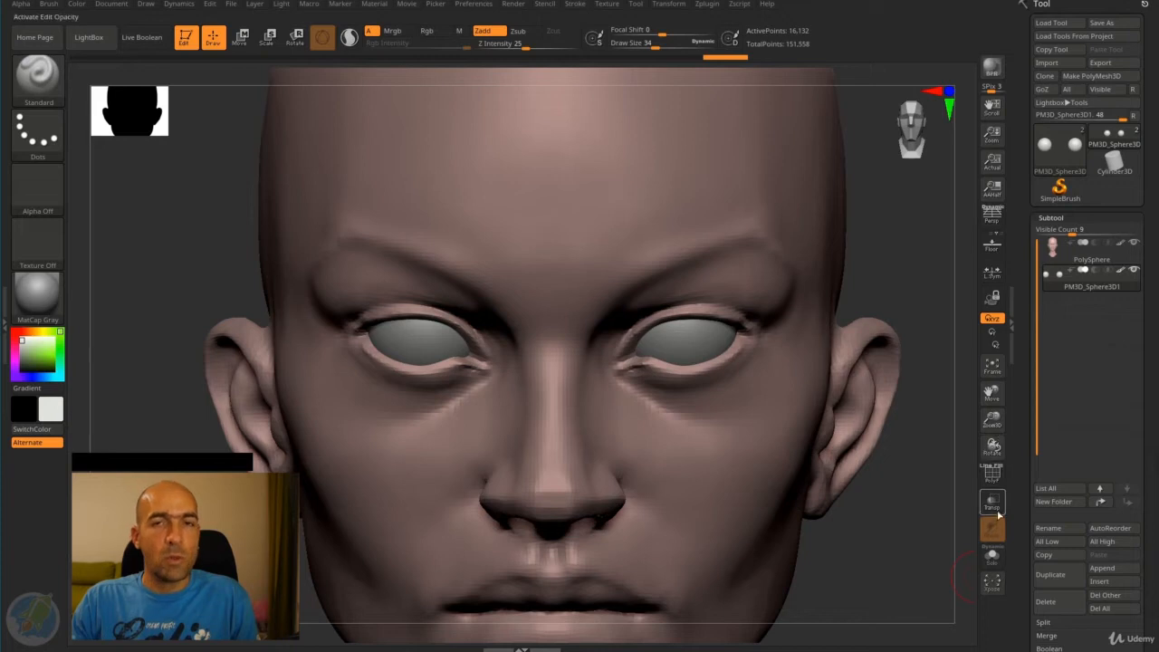
{"action": "left_click", "coordinate": [993, 556]}
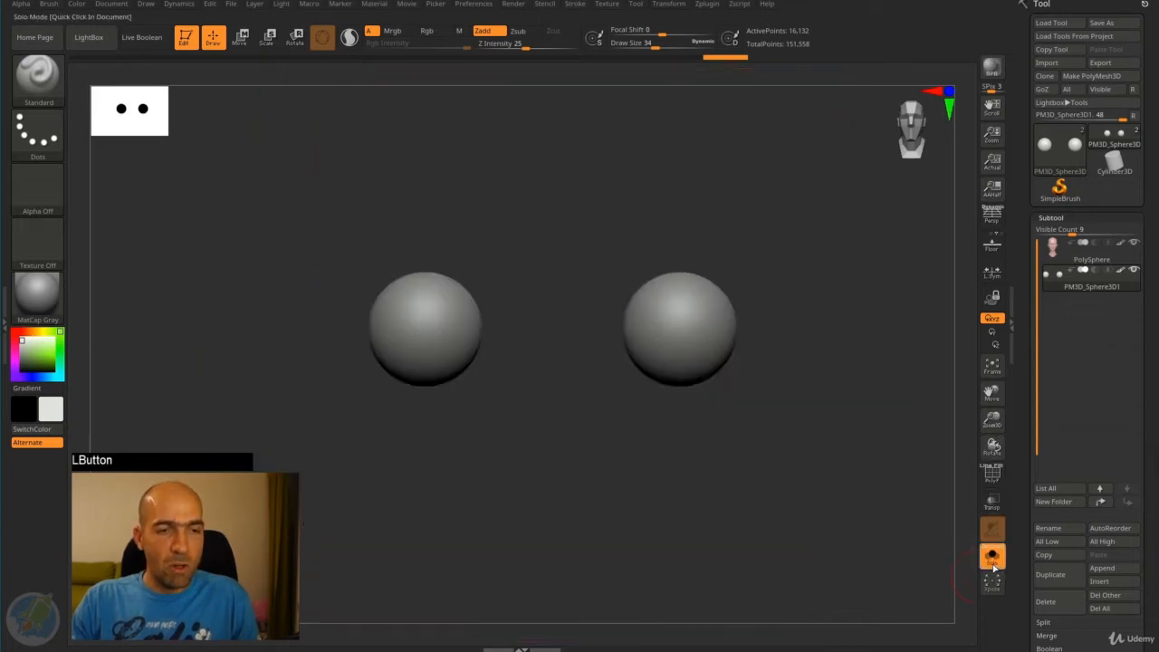
{"action": "left_click_drag", "start_coordinate": [923, 526], "coordinate": [898, 496]}
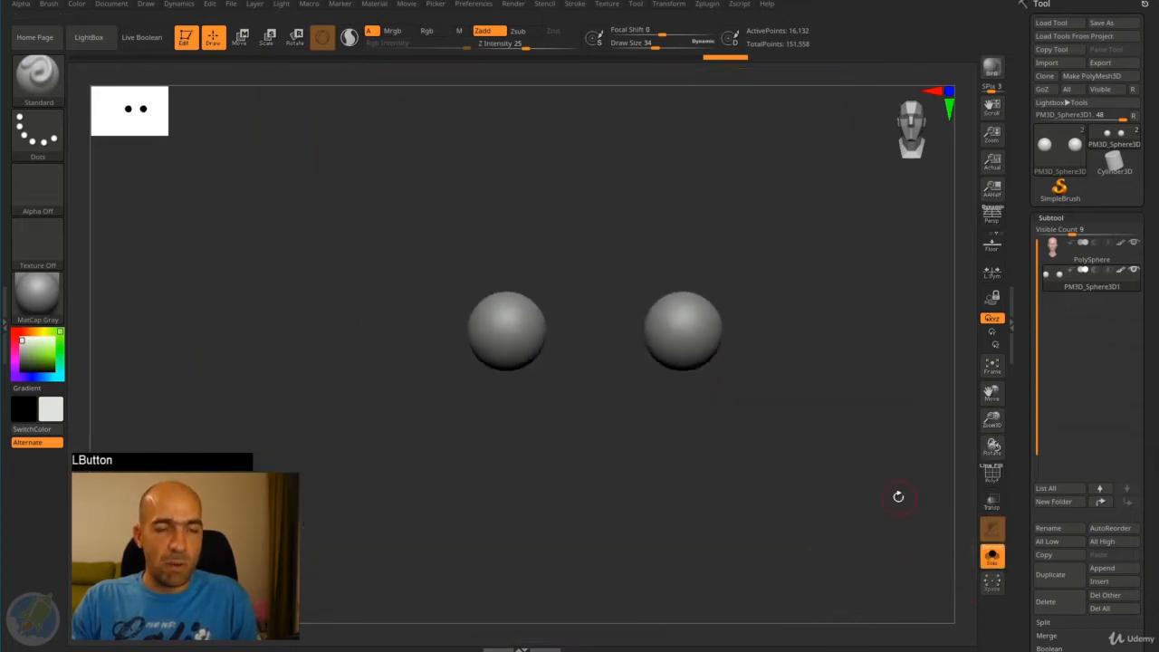
{"action": "left_click", "coordinate": [999, 560]}
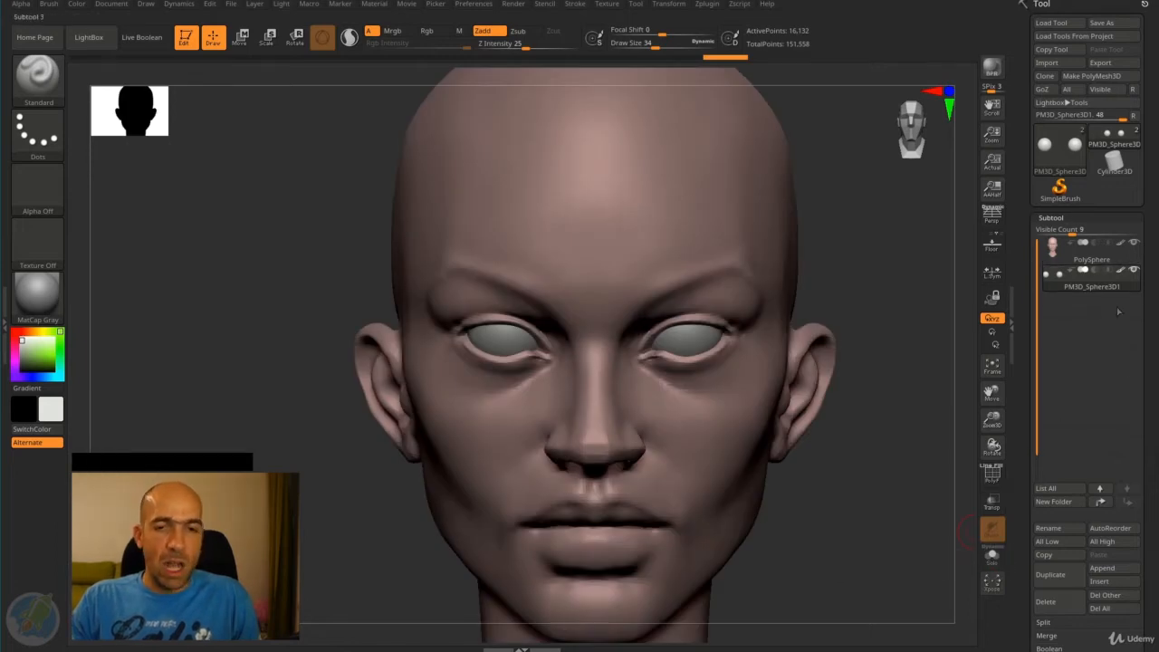
- Turn on Solo mode, make the head active briefly, and reselect the eyeballs so only they are displayed
{"action": "mouse_move", "coordinate": [1135, 272]}
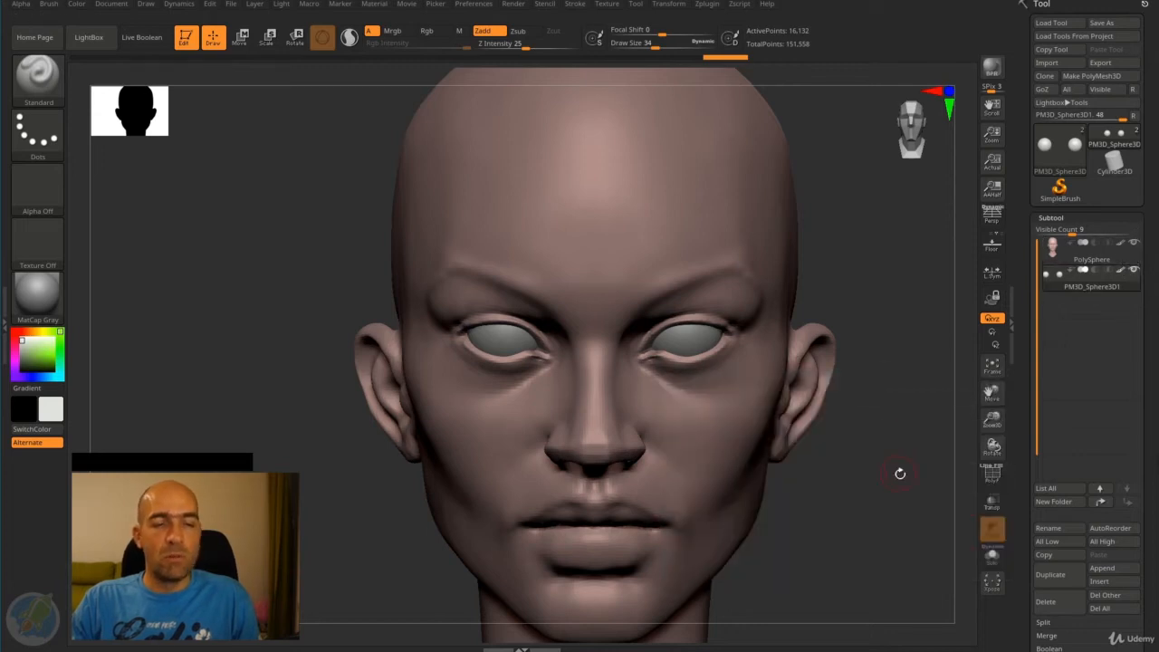
{"action": "left_click", "coordinate": [996, 562]}
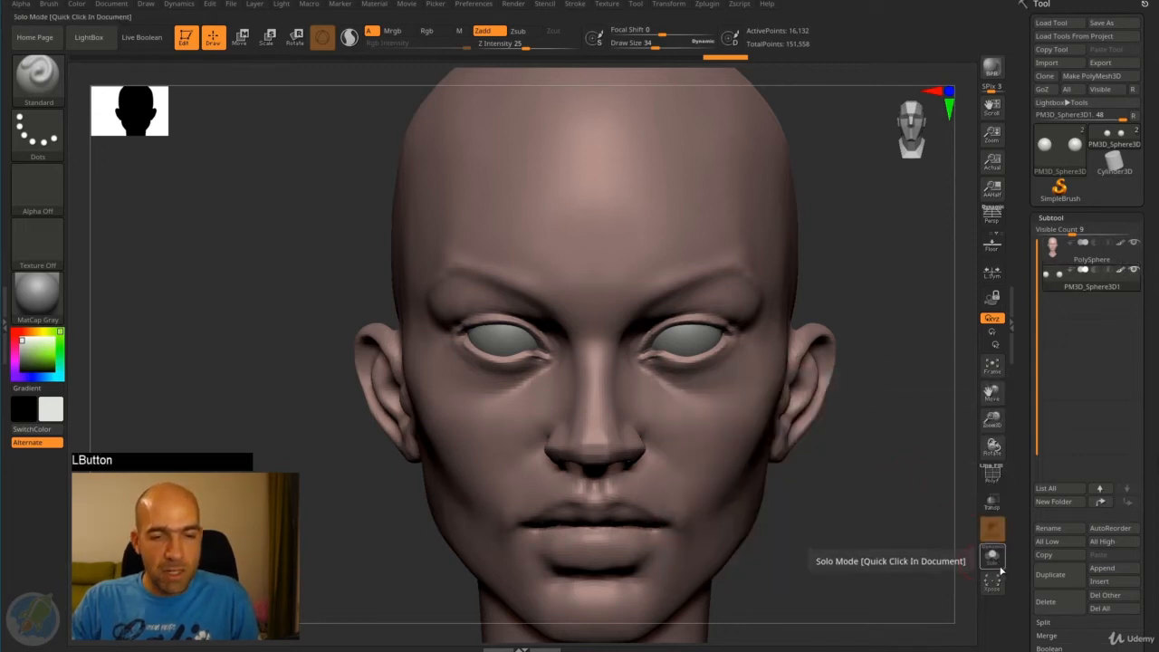
{"action": "left_click", "coordinate": [1066, 257]}
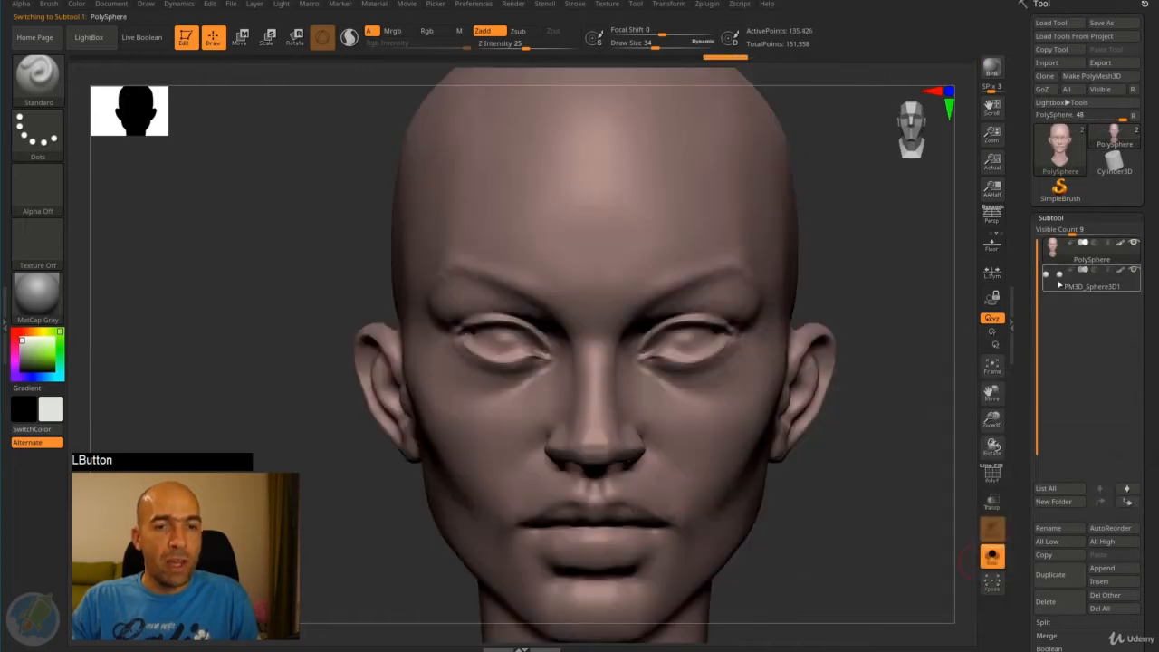
{"action": "left_click", "coordinate": [1059, 284]}
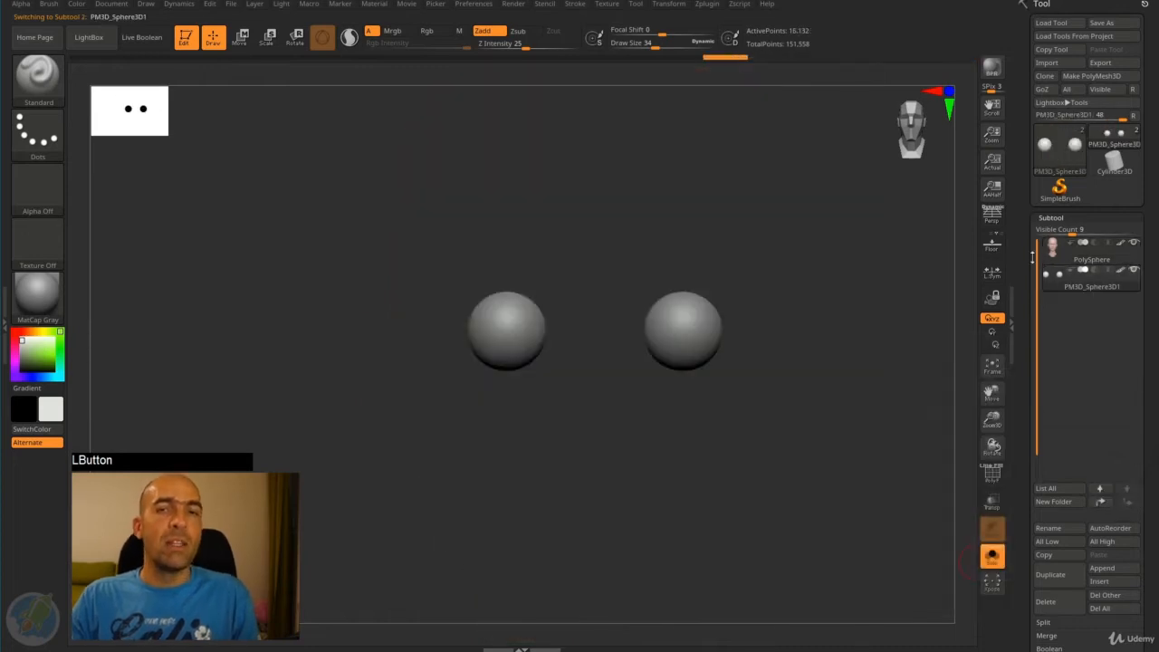
{"action": "left_click_drag", "start_coordinate": [738, 322], "coordinate": [832, 288], "text": "alt"}
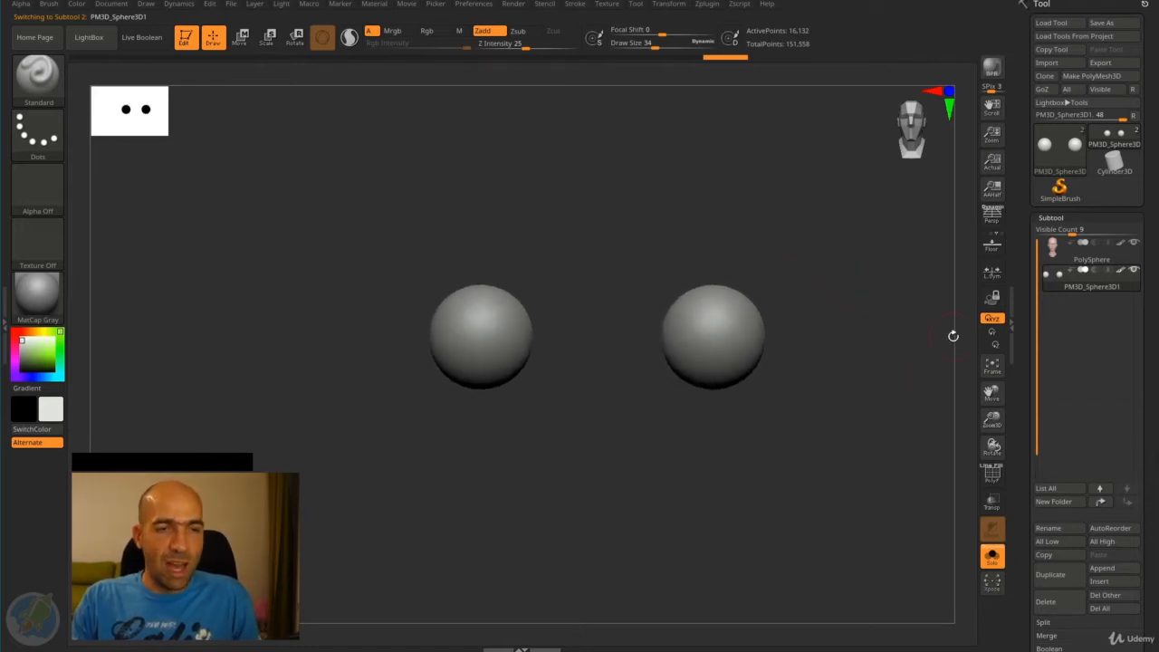
- Compare the full head with the isolated eyeballs by toggling Solo mode, leaving it on
{"action": "left_click", "coordinate": [667, 5]}
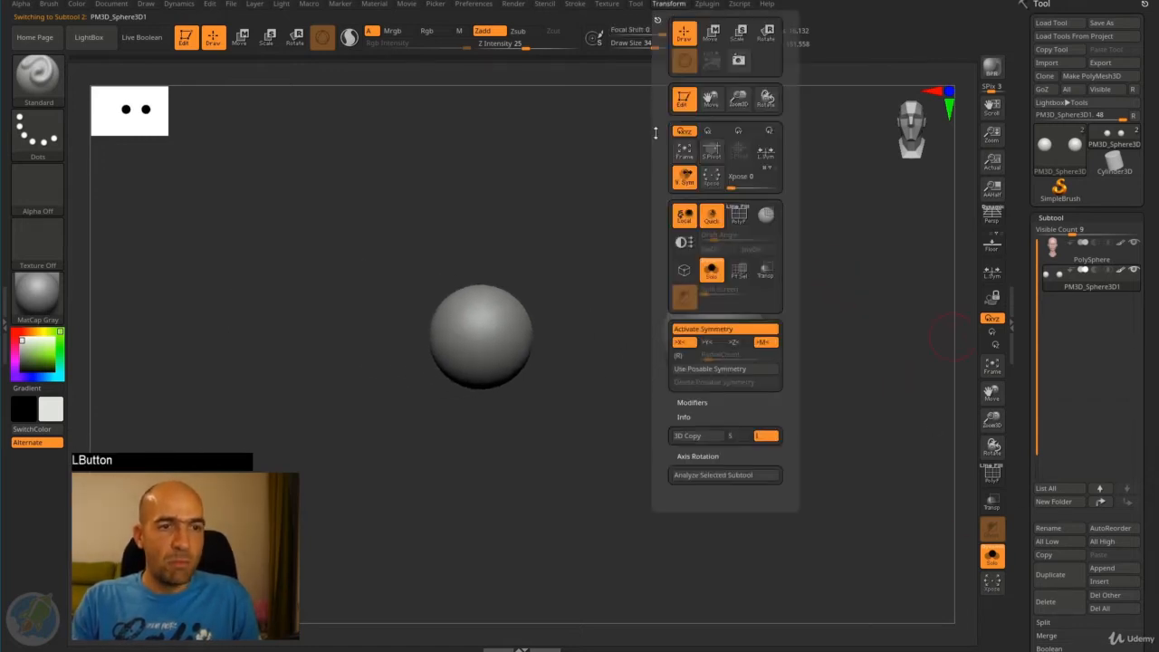
{"action": "left_click", "coordinate": [714, 274]}
{"action": "left_click", "coordinate": [714, 274]}
{"action": "left_click", "coordinate": [714, 275]}
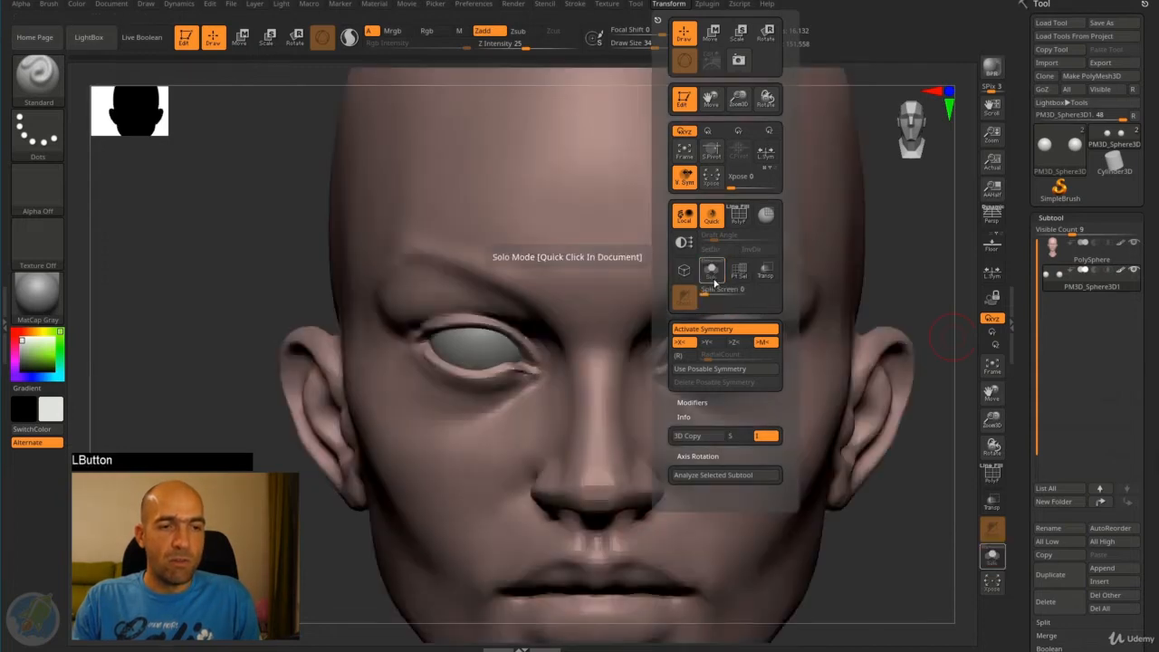
{"action": "left_click", "coordinate": [714, 275]}
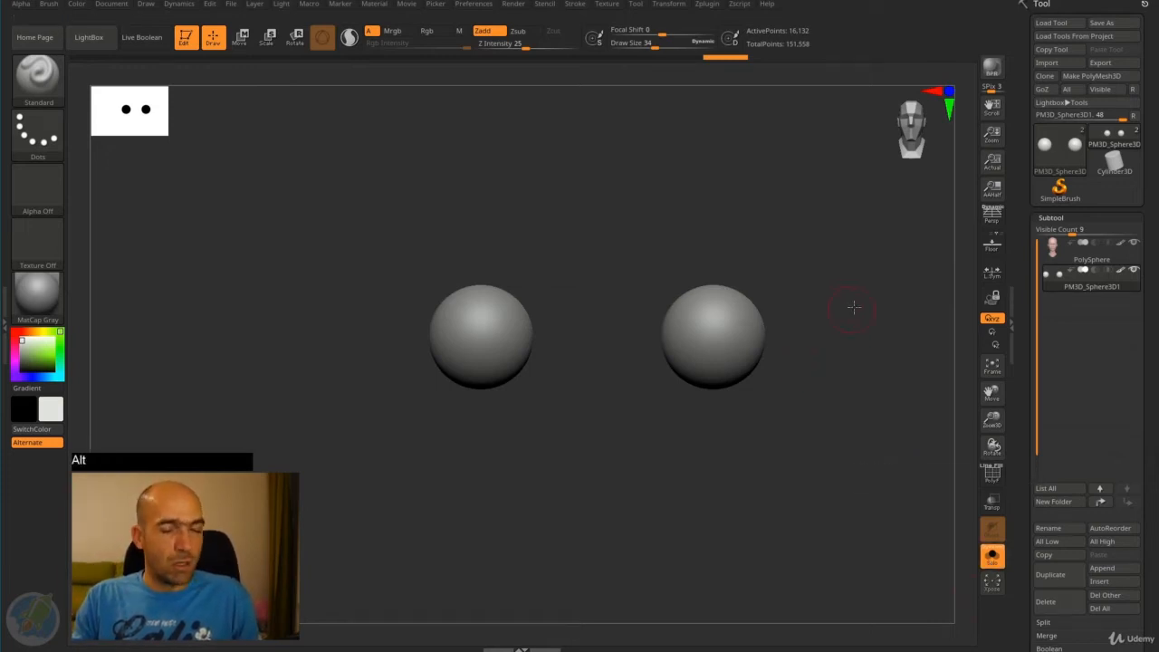
- Paint a round mask on the front of both eyeballs at draw size 34
{"action": "mouse_move", "coordinate": [855, 308]}
{"action": "left_mouse_down", "text": "alt"}
{"action": "mouse_move", "coordinate": [909, 329]}
{"action": "mouse_move", "coordinate": [846, 299]}
{"action": "left_mouse_up", "text": "alt"}
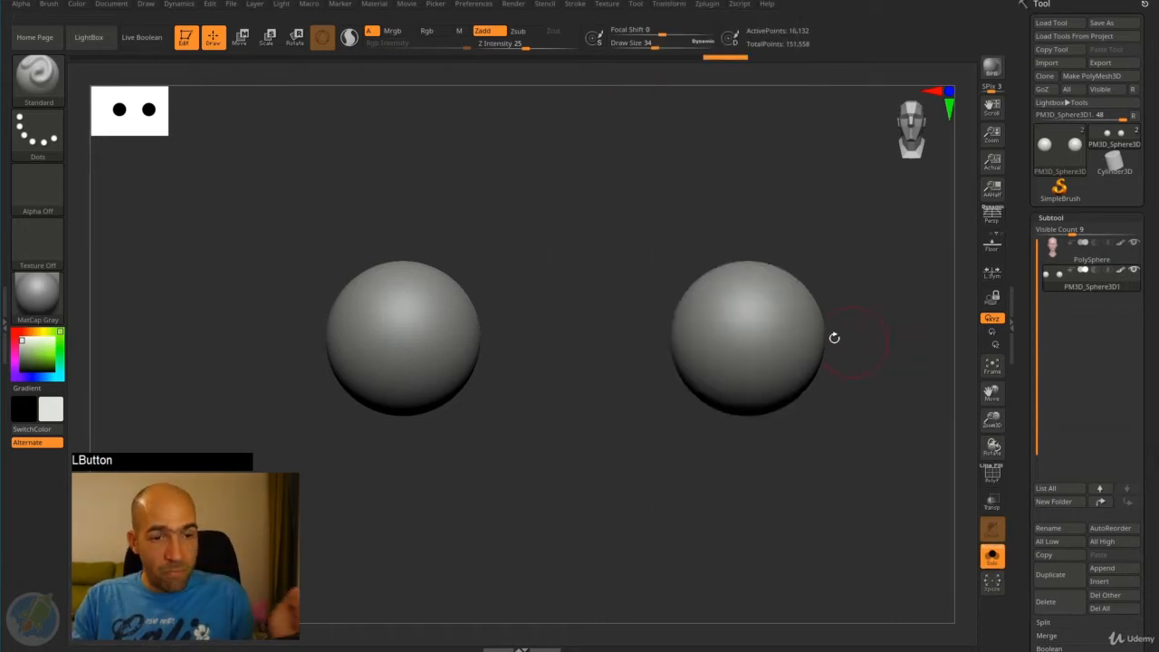
{"action": "mouse_move", "coordinate": [745, 341]}
{"action": "left_mouse_down", "text": "ctrl"}
{"action": "mouse_move", "coordinate": [763, 337]}
{"action": "mouse_move", "coordinate": [756, 328]}
{"action": "left_mouse_up", "text": "ctrl"}
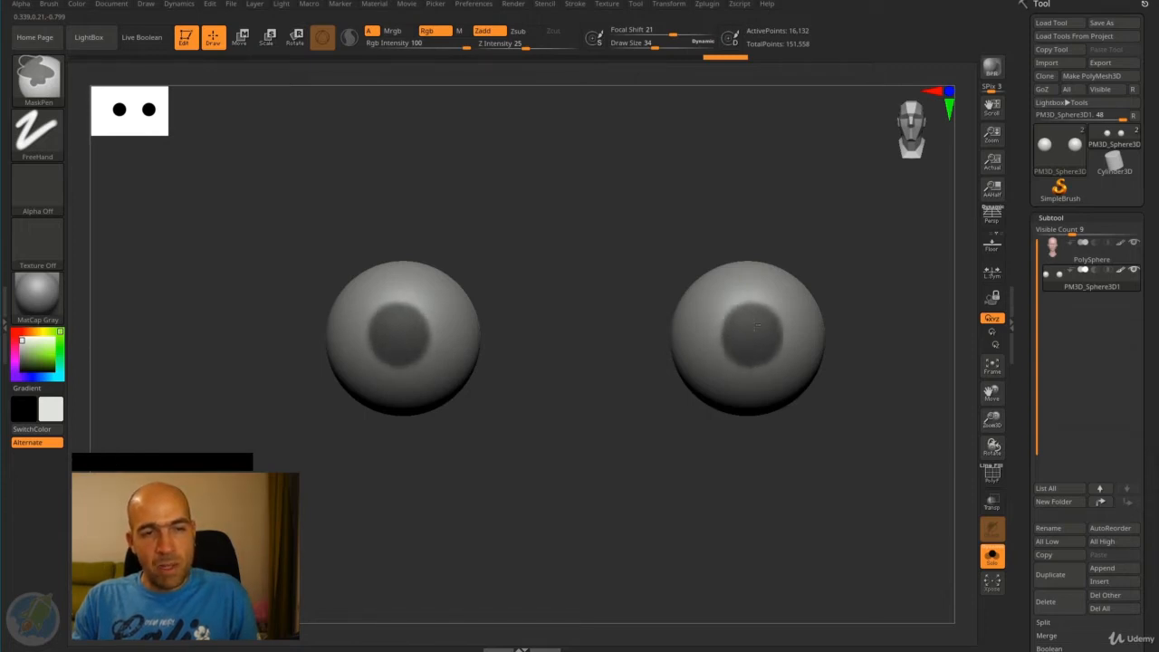
{"action": "left_click", "coordinate": [748, 340], "text": "ctrl"}
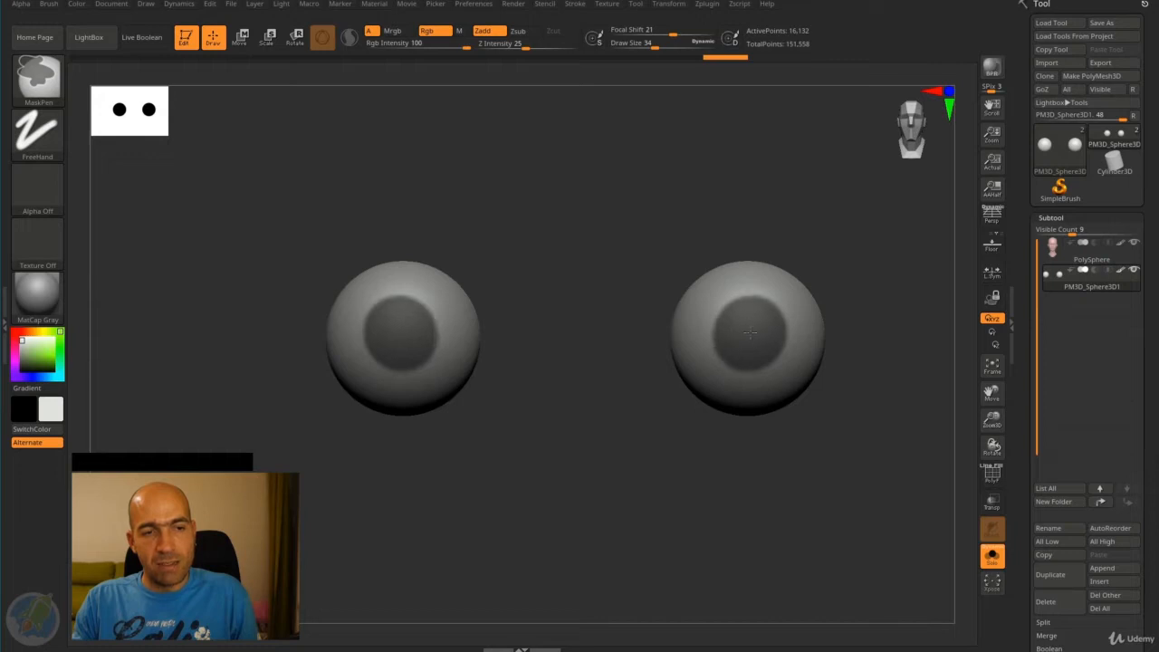
{"action": "left_click_drag", "start_coordinate": [851, 357], "coordinate": [786, 351], "text": "alt"}
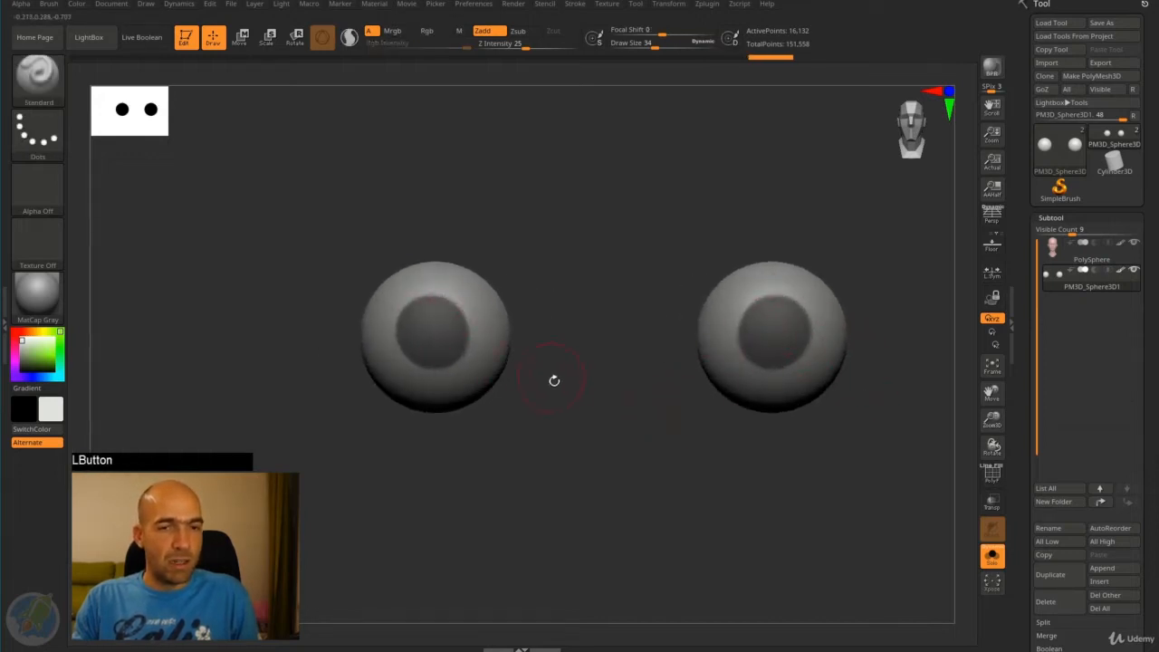
{"action": "left_click_drag", "start_coordinate": [554, 380], "coordinate": [604, 360]}
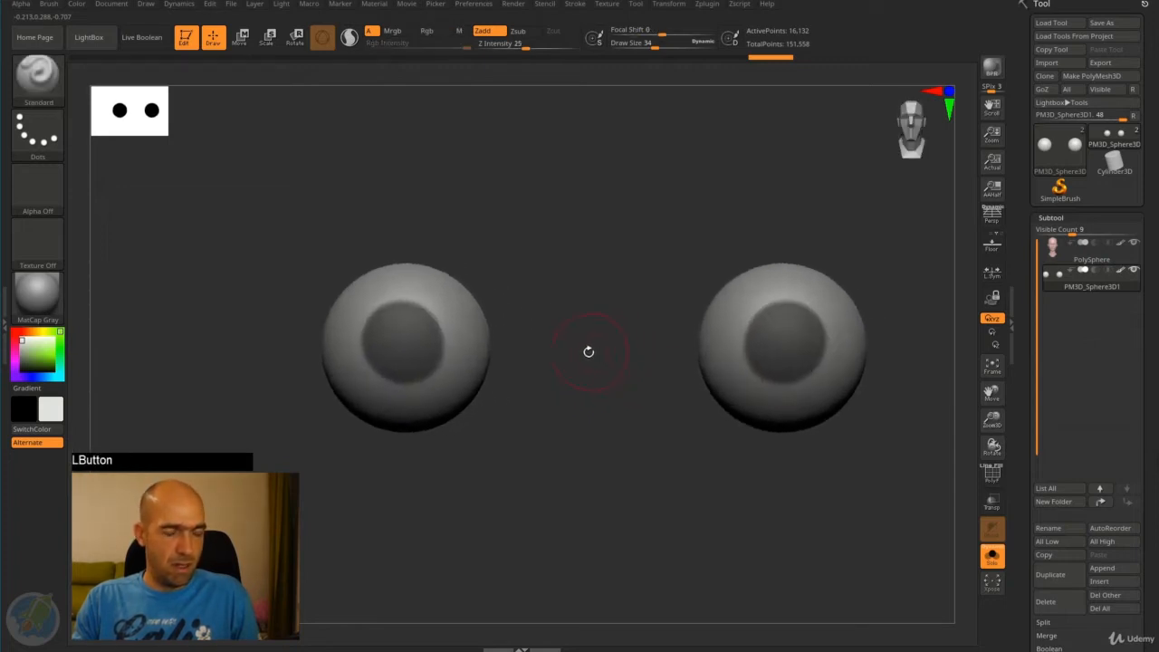
{"action": "left_click_drag", "start_coordinate": [595, 338], "coordinate": [548, 329], "text": "alt"}
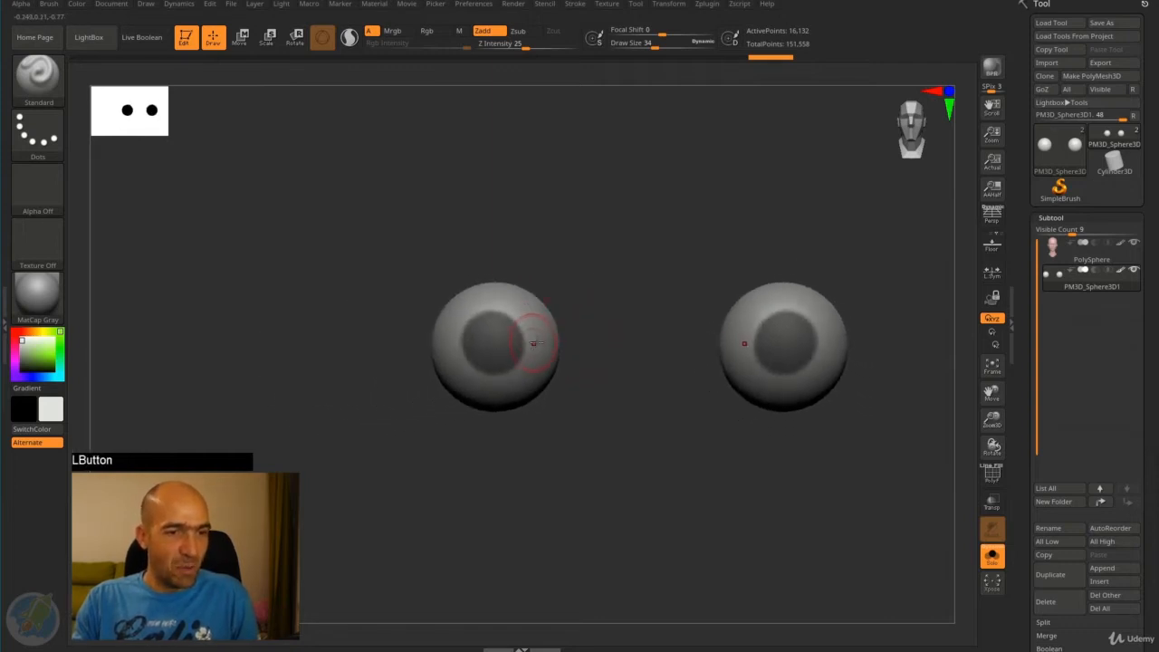
- Turn on Local Symmetry, clear the eyeball mask and repaint a round mask on the front of each eyeball
{"action": "left_click", "coordinate": [994, 271]}
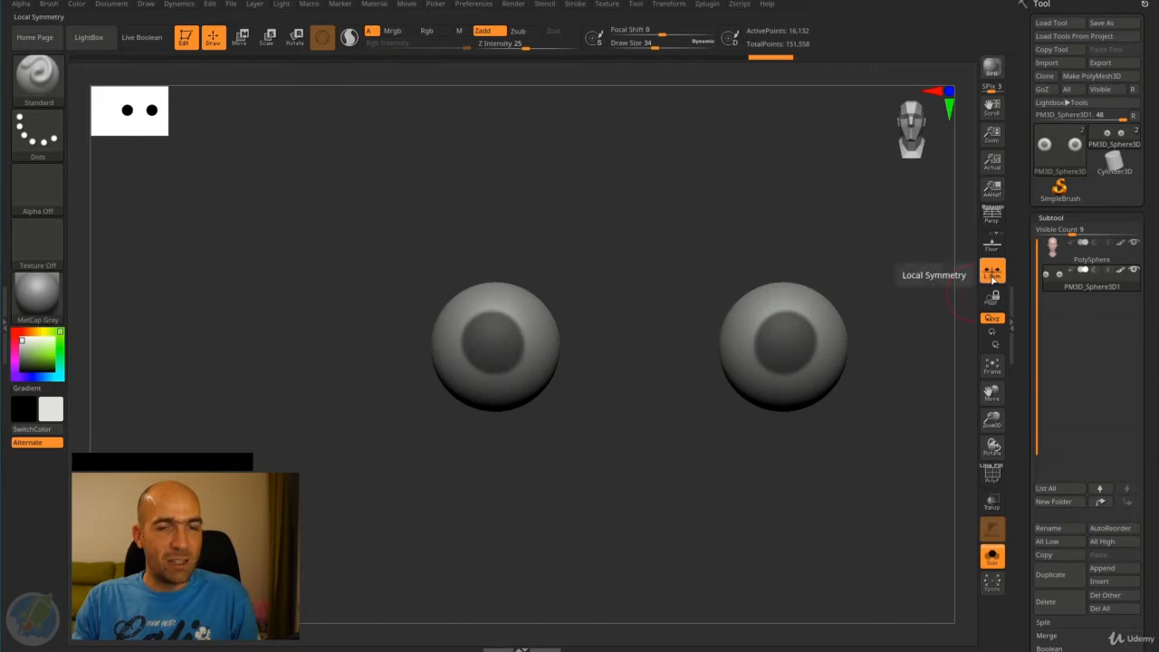
{"action": "left_click_drag", "start_coordinate": [851, 262], "coordinate": [866, 318]}
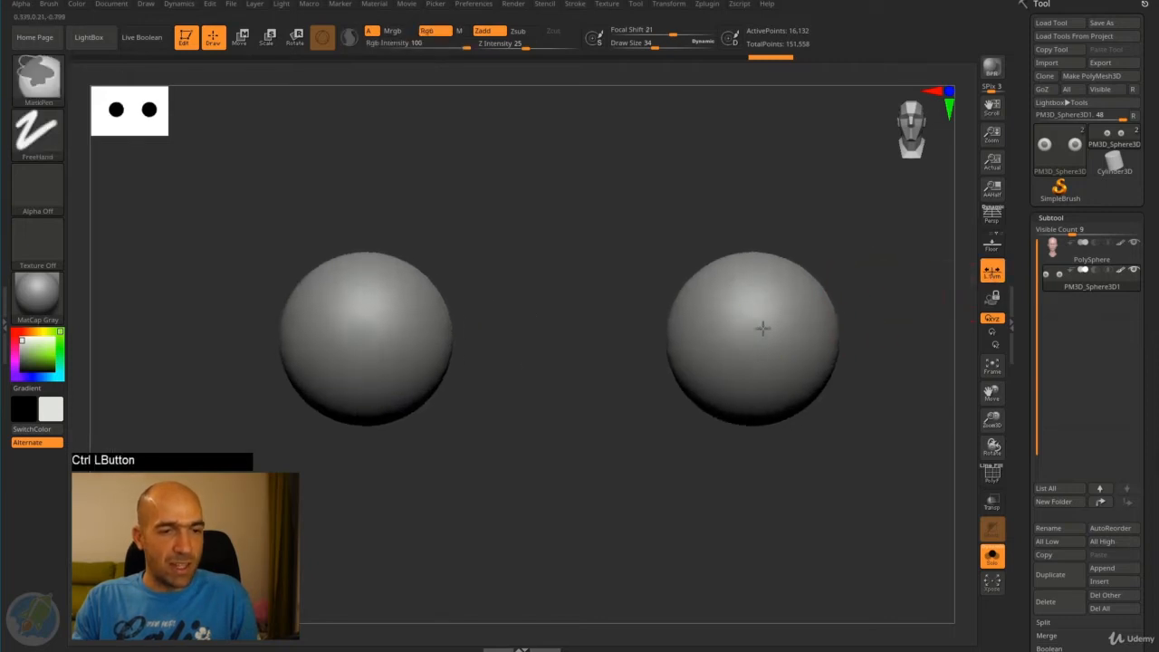
{"action": "left_click_drag", "start_coordinate": [764, 328], "coordinate": [760, 344], "text": "ctrl"}
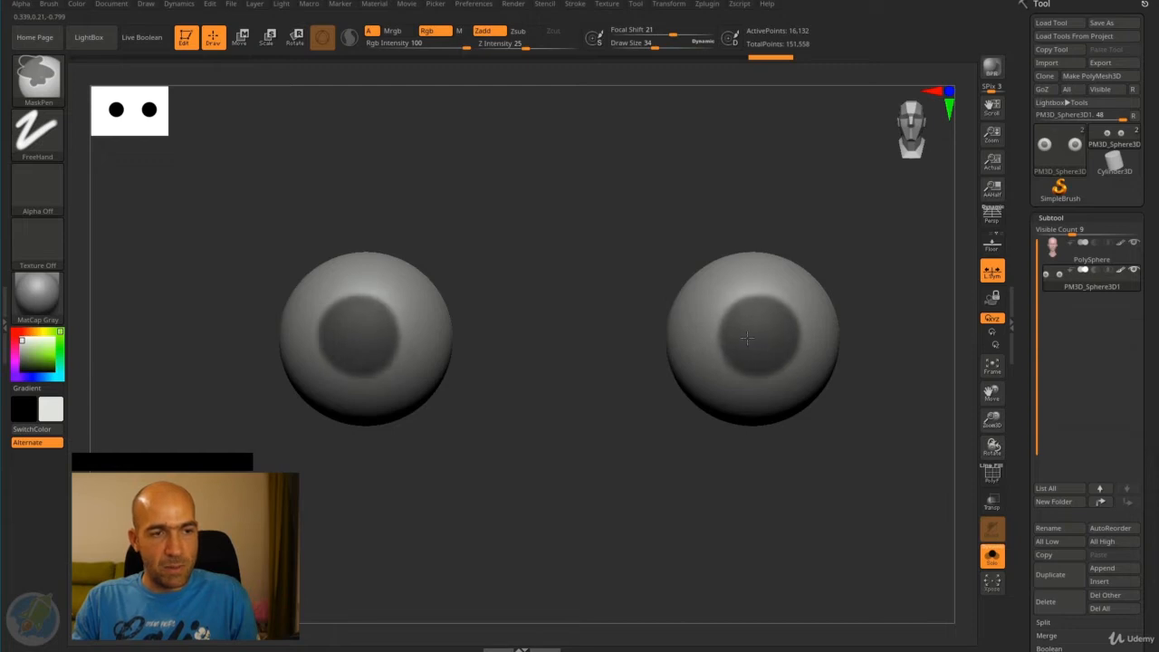
{"action": "mouse_move", "coordinate": [699, 440]}
{"action": "left_mouse_down"}
{"action": "mouse_move", "coordinate": [652, 453]}
{"action": "mouse_move", "coordinate": [583, 437]}
{"action": "left_mouse_up"}
{"action": "left_click_drag", "start_coordinate": [530, 372], "coordinate": [527, 353], "text": "alt"}
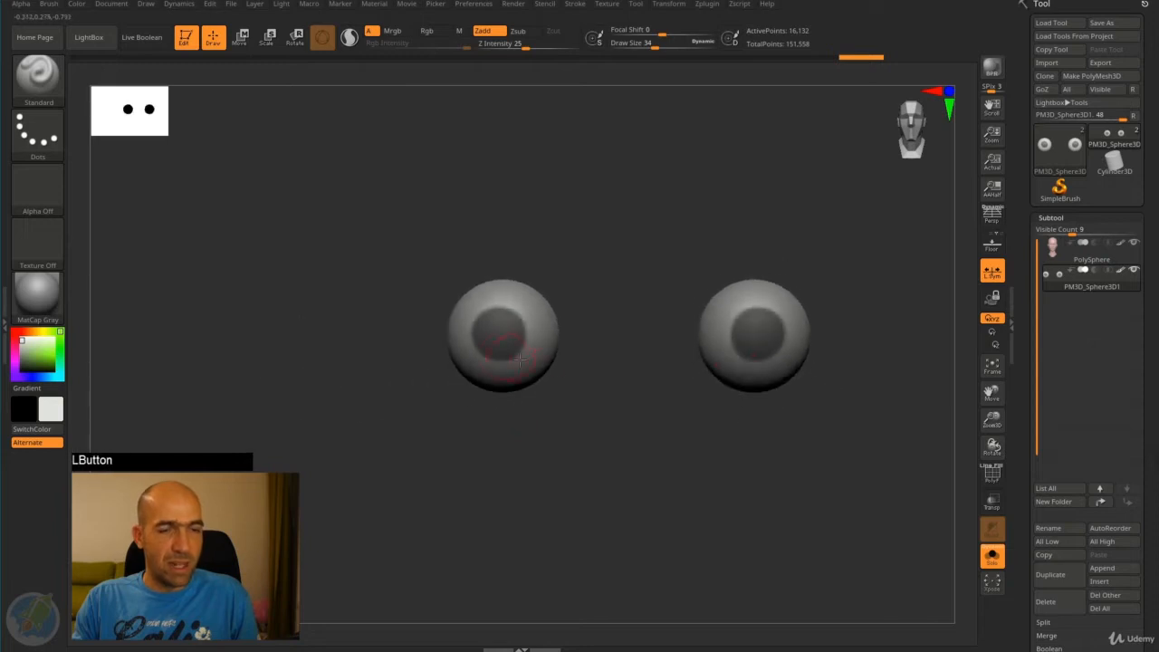
{"action": "left_click_drag", "start_coordinate": [600, 387], "coordinate": [624, 441], "text": "alt"}
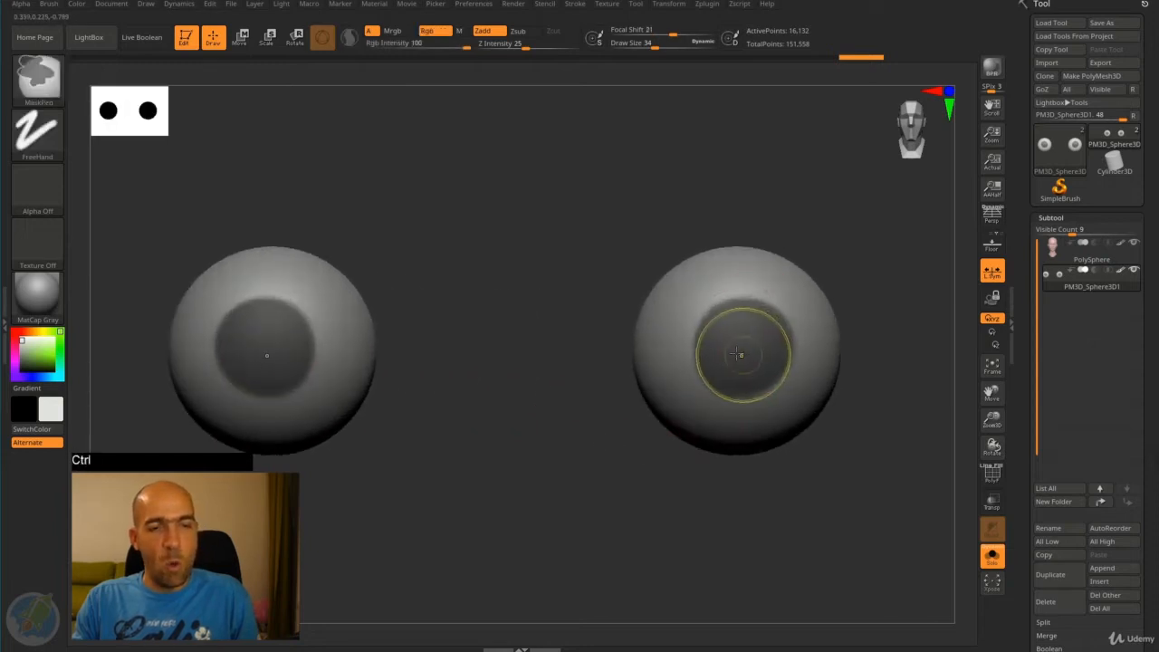
- Fill out the round mask on the front of both eyeballs with another masking stroke
{"action": "left_click_drag", "start_coordinate": [740, 351], "coordinate": [761, 349], "text": "ctrl"}
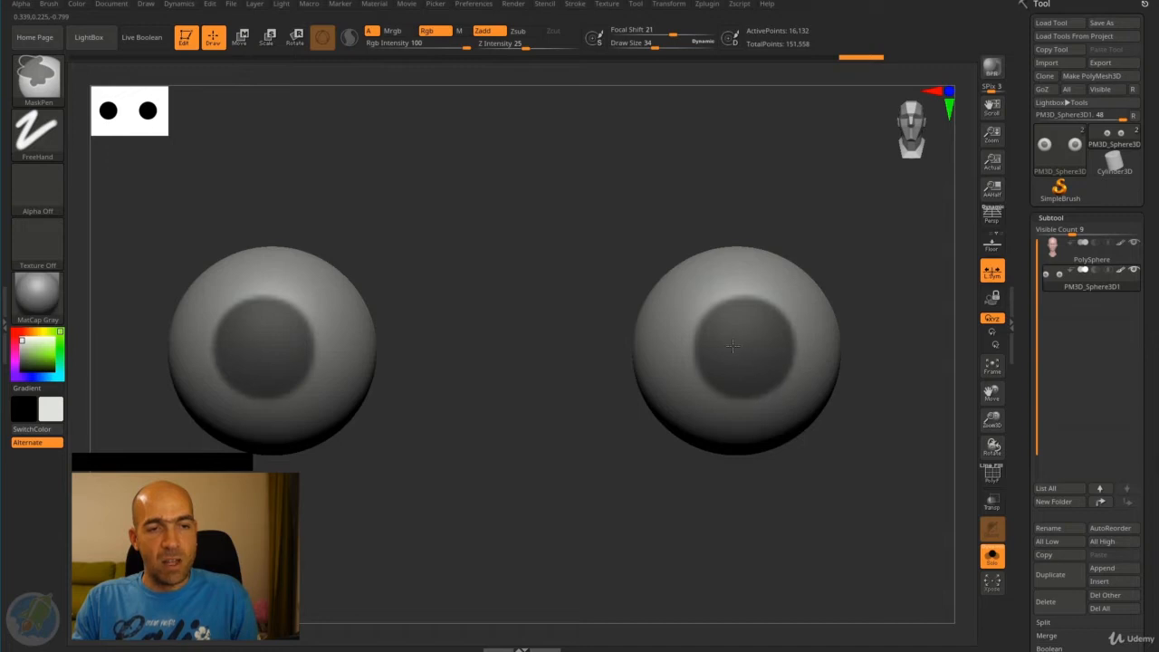
{"action": "mouse_move", "coordinate": [593, 469]}
{"action": "left_mouse_down", "text": "alt"}
{"action": "mouse_move", "coordinate": [631, 414]}
{"action": "mouse_move", "coordinate": [590, 408]}
{"action": "mouse_move", "coordinate": [754, 324]}
{"action": "left_mouse_up", "text": "alt"}
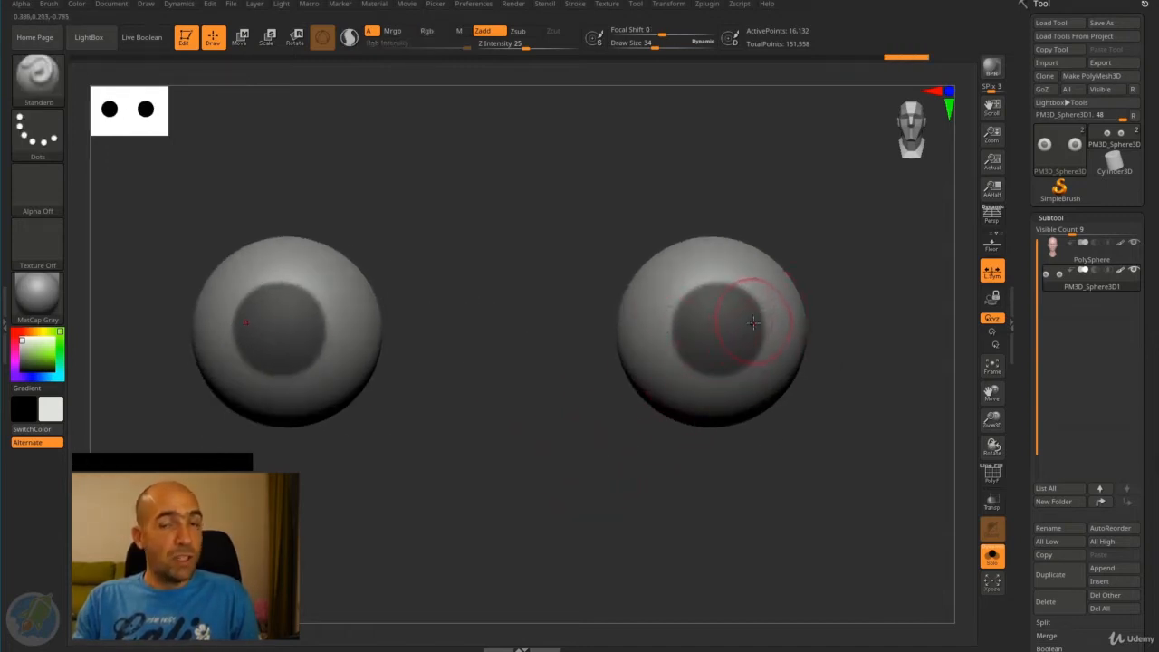
{"action": "left_click_drag", "start_coordinate": [608, 442], "coordinate": [673, 390], "text": "alt"}
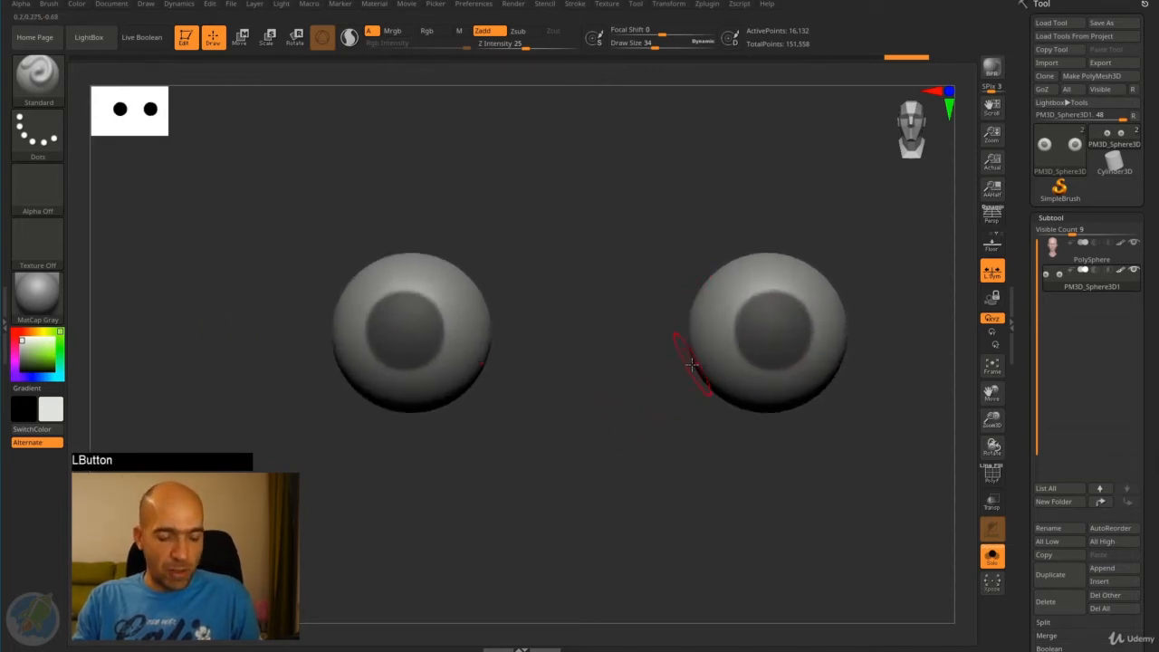
- Use rectangular selection to show only the central vertical strip of both eyeballs, hiding their sides
{"action": "key", "text": "ctrl"}
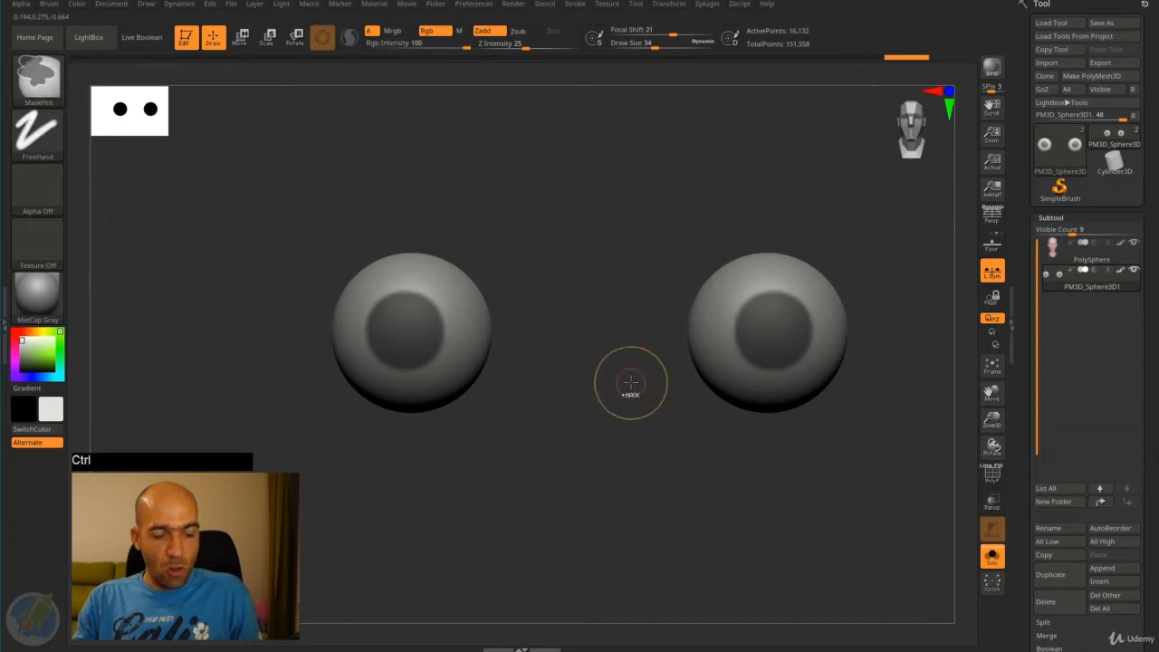
{"action": "key", "text": "ctrl+shift"}
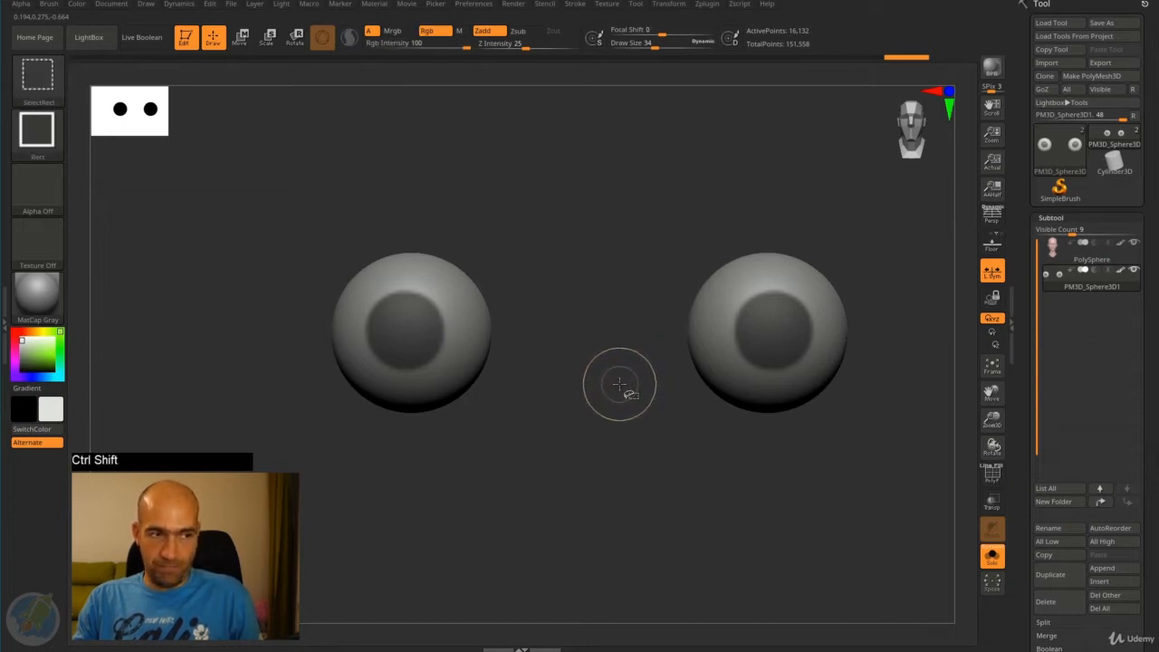
{"action": "left_click_drag", "start_coordinate": [558, 505], "coordinate": [231, 145]}
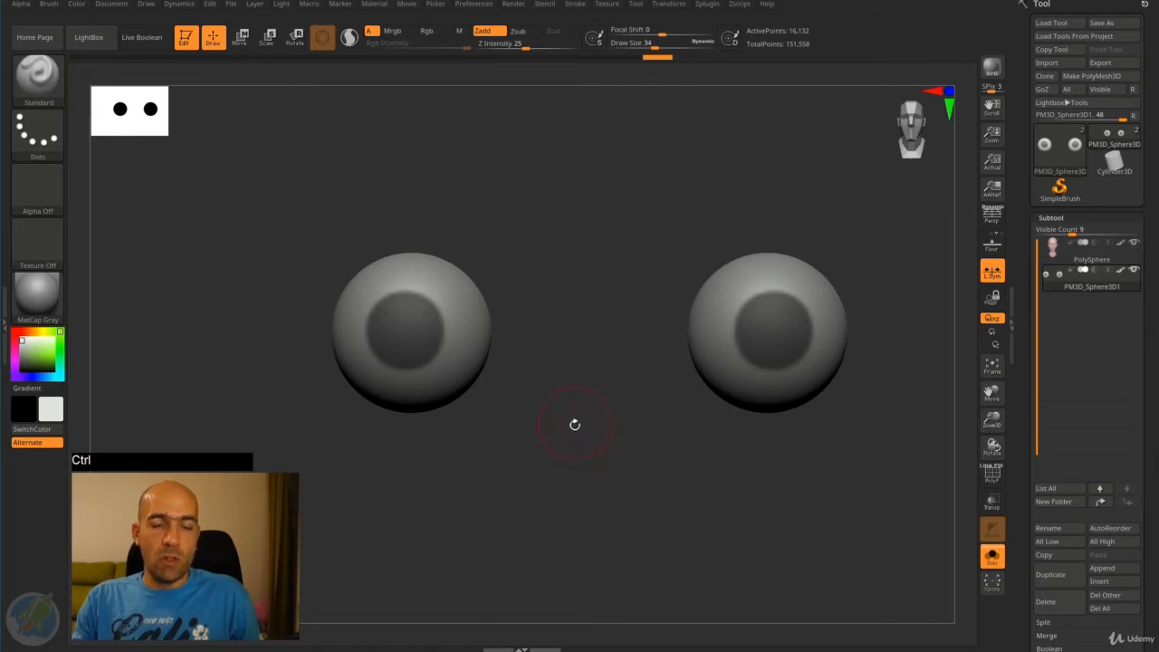
{"action": "key", "text": "ctrl+shift"}
{"action": "mouse_move", "coordinate": [723, 185]}
{"action": "left_mouse_down", "text": "ctrl+shift"}
{"action": "mouse_move", "coordinate": [771, 259]}
{"action": "mouse_move", "coordinate": [816, 278]}
{"action": "mouse_move", "coordinate": [862, 269]}
{"action": "mouse_move", "coordinate": [841, 311]}
{"action": "mouse_move", "coordinate": [870, 377]}
{"action": "mouse_move", "coordinate": [865, 324]}
{"action": "left_mouse_up", "text": "ctrl+shift"}
{"action": "left_click_drag", "start_coordinate": [836, 268], "coordinate": [797, 321], "text": "alt"}
{"action": "mouse_move", "coordinate": [879, 200]}
{"action": "left_mouse_down", "text": "ctrl+shift"}
{"action": "mouse_move", "coordinate": [763, 313]}
{"action": "mouse_move", "coordinate": [626, 362]}
{"action": "mouse_move", "coordinate": [647, 336]}
{"action": "left_mouse_up", "text": "ctrl+shift"}
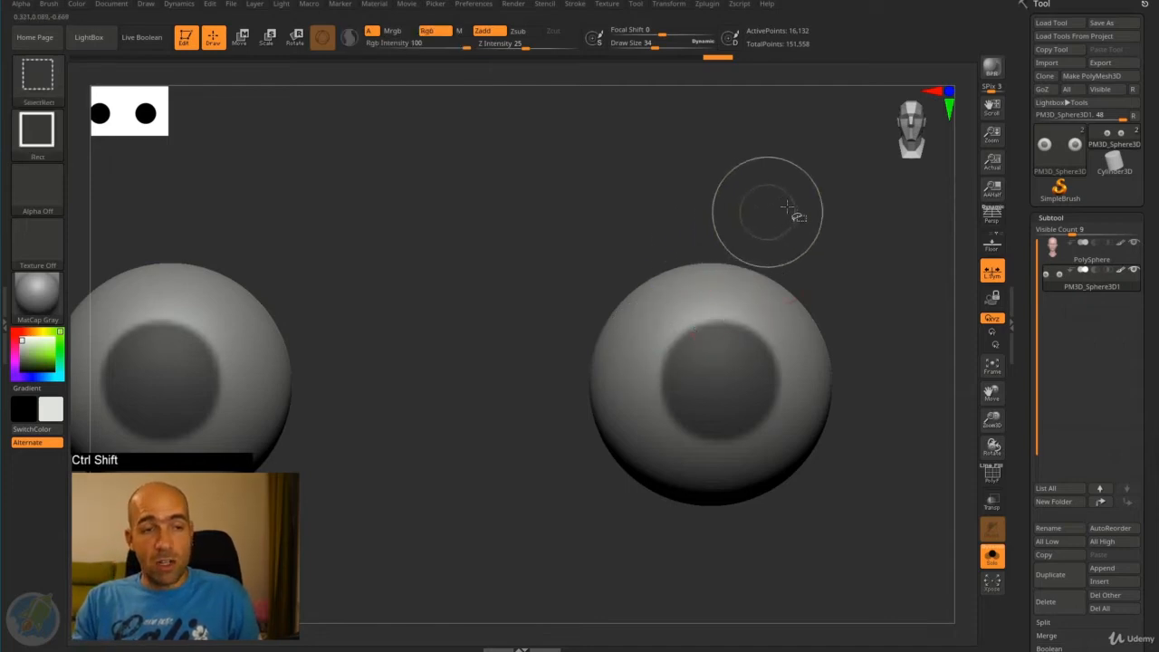
{"action": "mouse_move", "coordinate": [809, 199]}
{"action": "left_mouse_down", "text": "ctrl+shift"}
{"action": "mouse_move", "coordinate": [658, 355]}
{"action": "mouse_move", "coordinate": [634, 545]}
{"action": "left_mouse_up", "text": "ctrl+shift"}
{"action": "left_click_drag", "start_coordinate": [867, 307], "coordinate": [834, 290]}
{"action": "left_click_drag", "start_coordinate": [904, 289], "coordinate": [849, 229]}
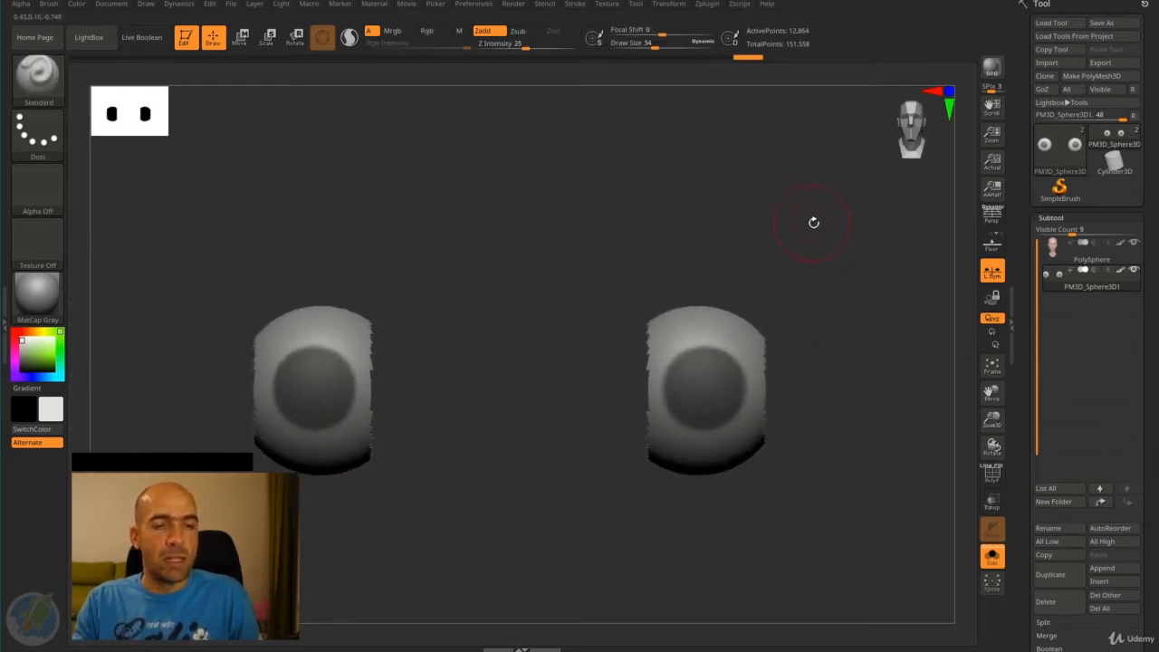
- Invert which parts of the eyeballs are visible several times, then show both eyeballs whole again
{"action": "key", "text": "ctrl+shift"}
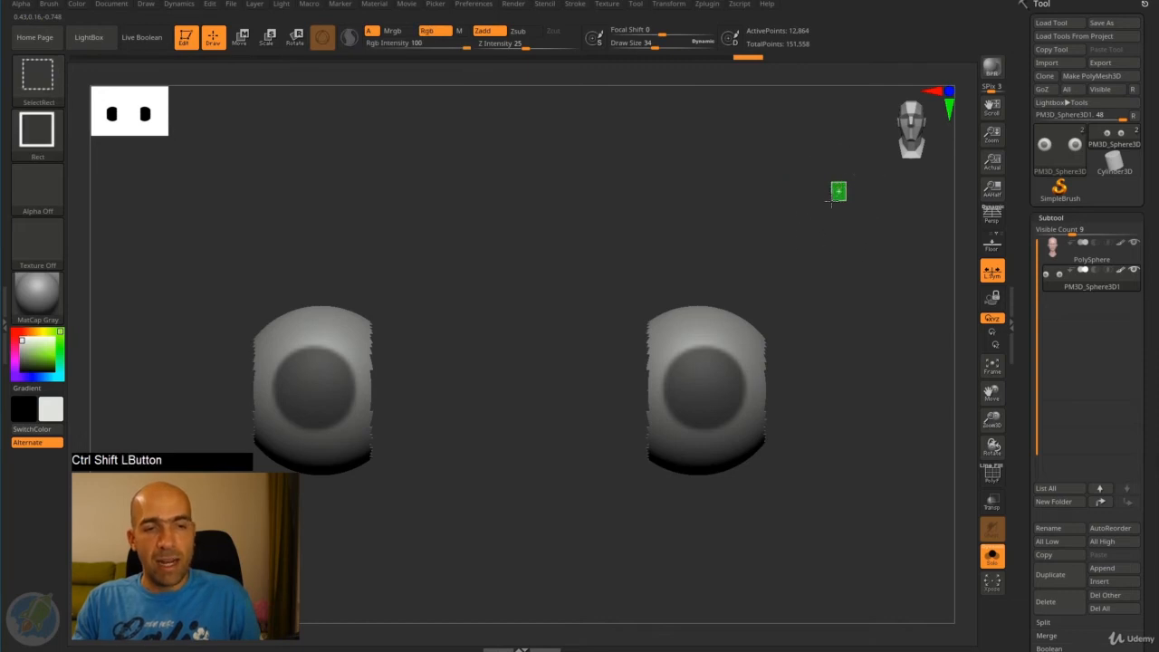
{"action": "left_click", "coordinate": [826, 205], "text": "ctrl+shift"}
{"action": "left_click", "coordinate": [828, 206], "text": "ctrl+shift"}
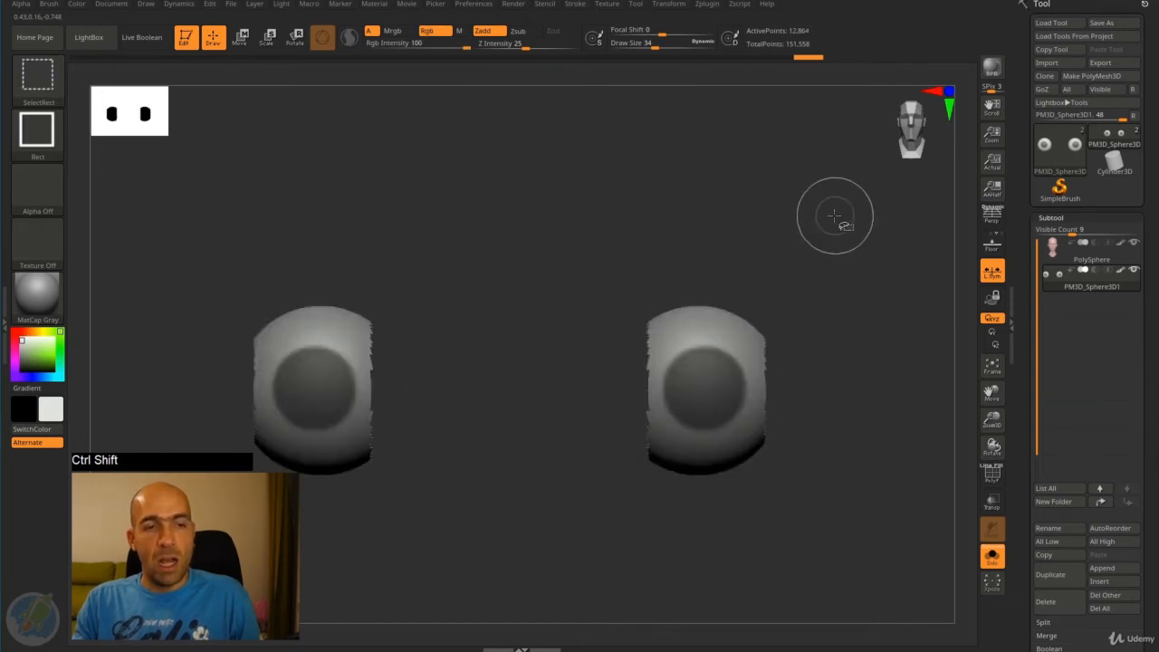
{"action": "left_click", "coordinate": [840, 196], "text": "ctrl+shift"}
{"action": "left_click", "coordinate": [836, 193], "text": "ctrl+shift"}
{"action": "left_click", "coordinate": [833, 192], "text": "ctrl+shift"}
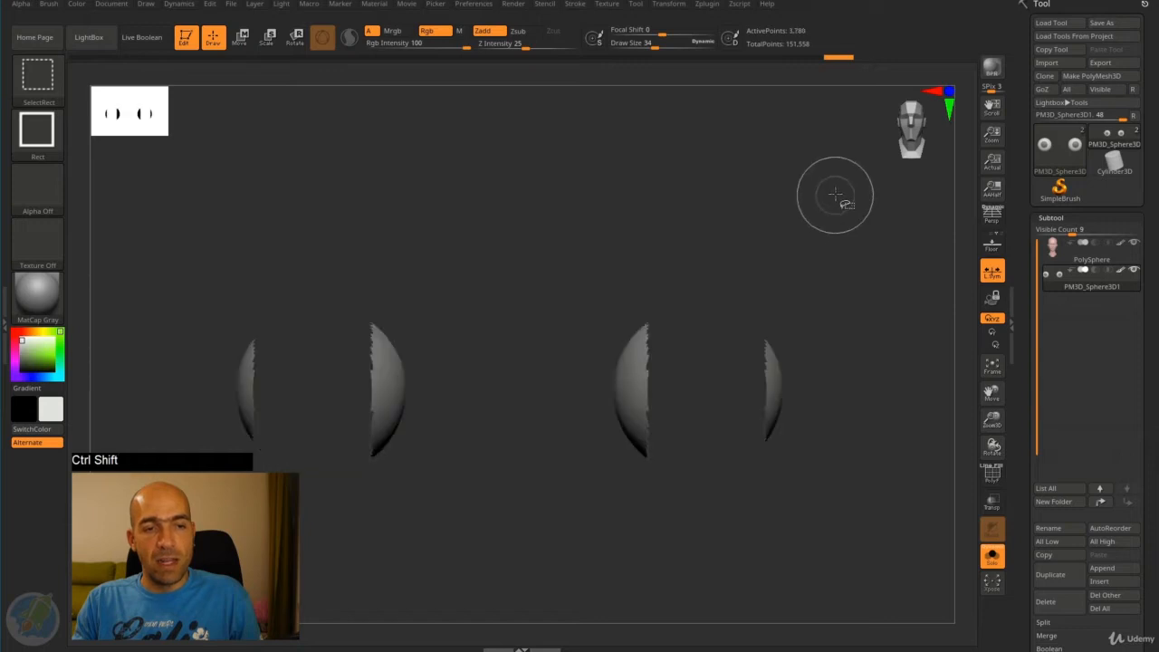
{"action": "left_click", "coordinate": [828, 200], "text": "ctrl+shift"}
{"action": "left_click", "coordinate": [826, 200], "text": "ctrl+shift"}
{"action": "left_click", "coordinate": [825, 202], "text": "ctrl+shift"}
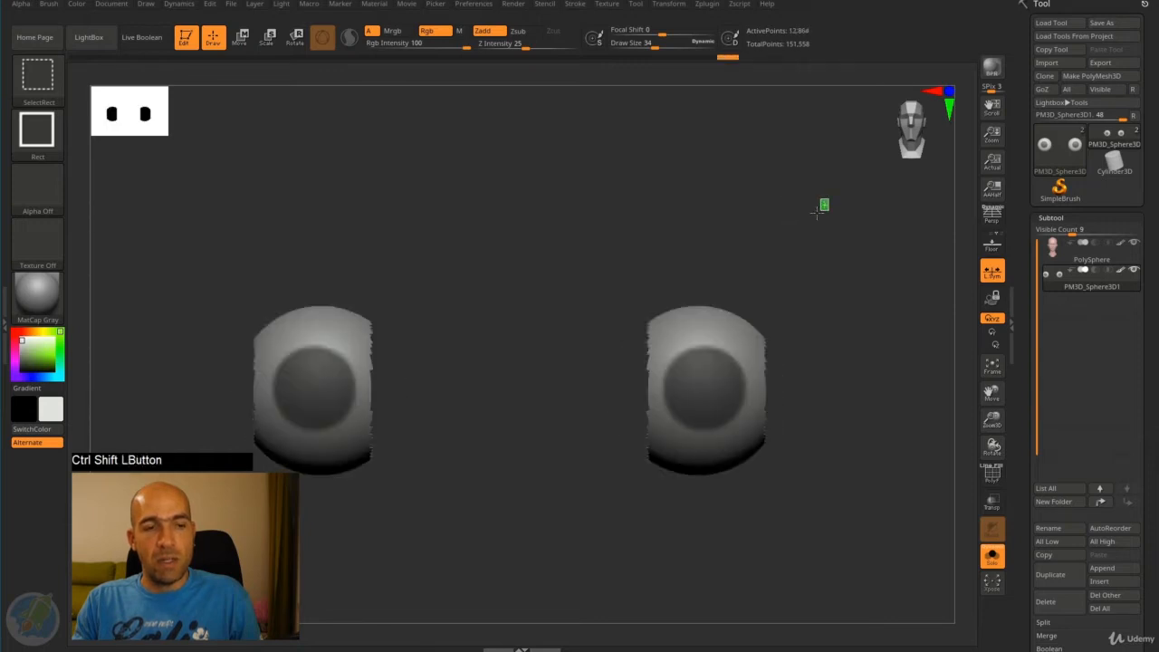
{"action": "left_click", "coordinate": [815, 211], "text": "ctrl+shift"}
{"action": "left_click", "coordinate": [817, 210], "text": "ctrl+shift"}
{"action": "left_click_drag", "start_coordinate": [806, 228], "coordinate": [802, 230]}
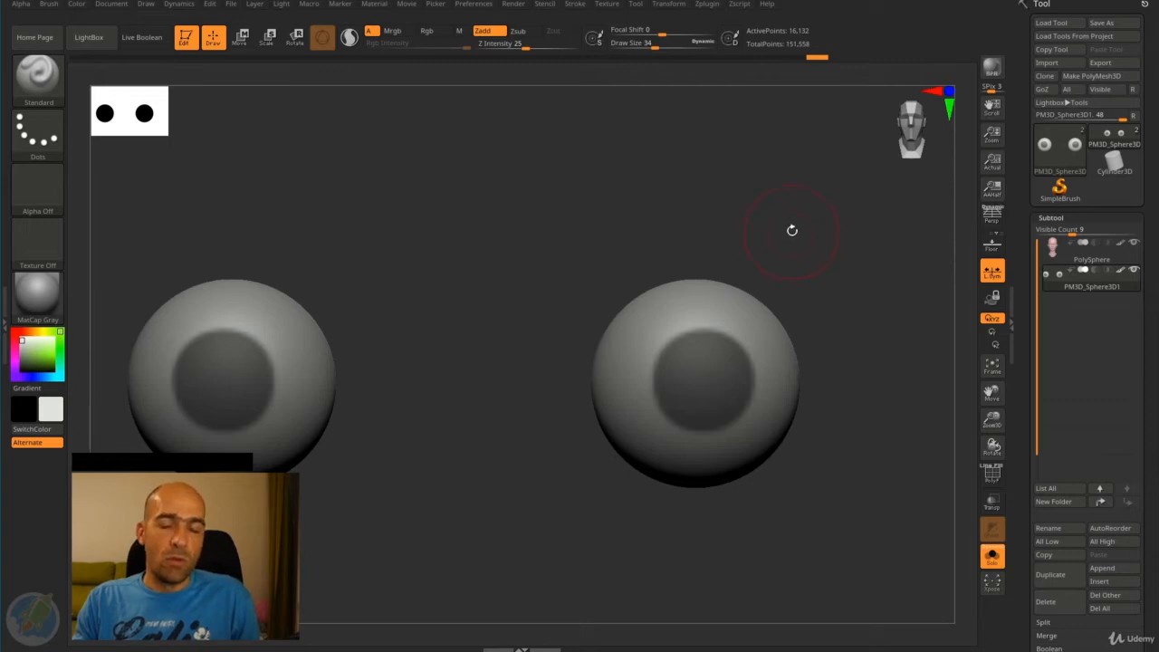
- Hide the outer edge of both eyeballs with a rectangular hide selection
{"action": "left_click_drag", "start_coordinate": [864, 246], "coordinate": [754, 504], "text": "ctrl+shift"}
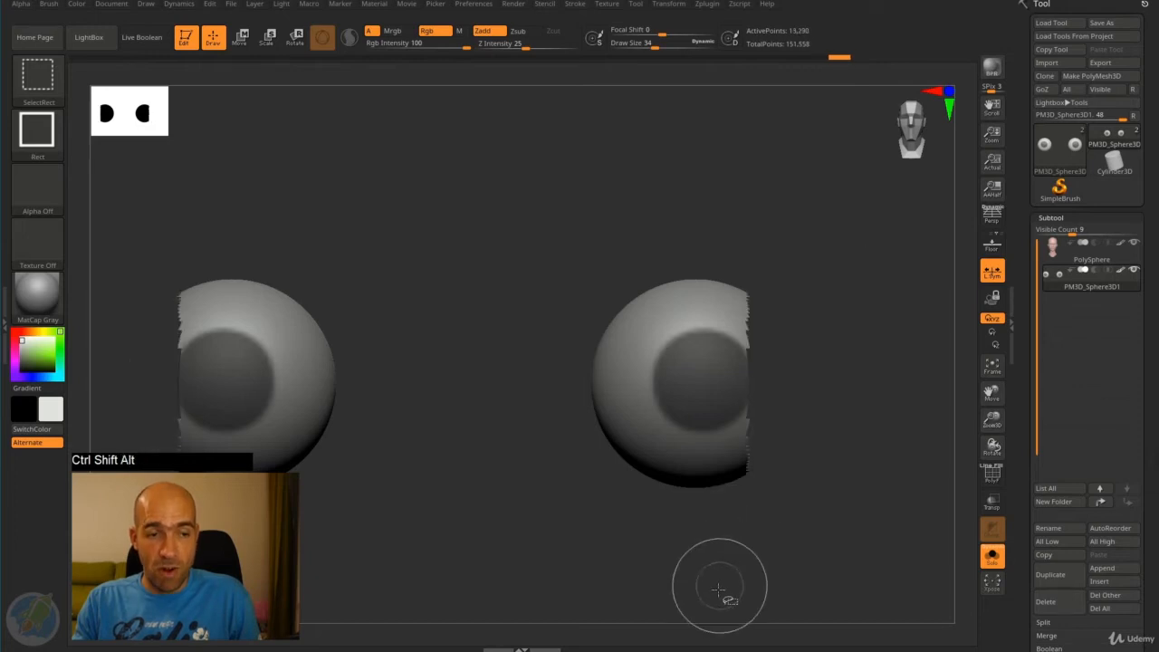
{"action": "mouse_move", "coordinate": [828, 434]}
{"action": "left_mouse_down"}
{"action": "mouse_move", "coordinate": [799, 441]}
{"action": "mouse_move", "coordinate": [830, 414]}
{"action": "left_mouse_up"}
{"action": "left_click_drag", "start_coordinate": [870, 332], "coordinate": [883, 342]}
- Open the geometry's Modify Topology options and locate the Delete Hidden command
{"action": "left_click_drag", "start_coordinate": [1020, 434], "coordinate": [1035, 223]}
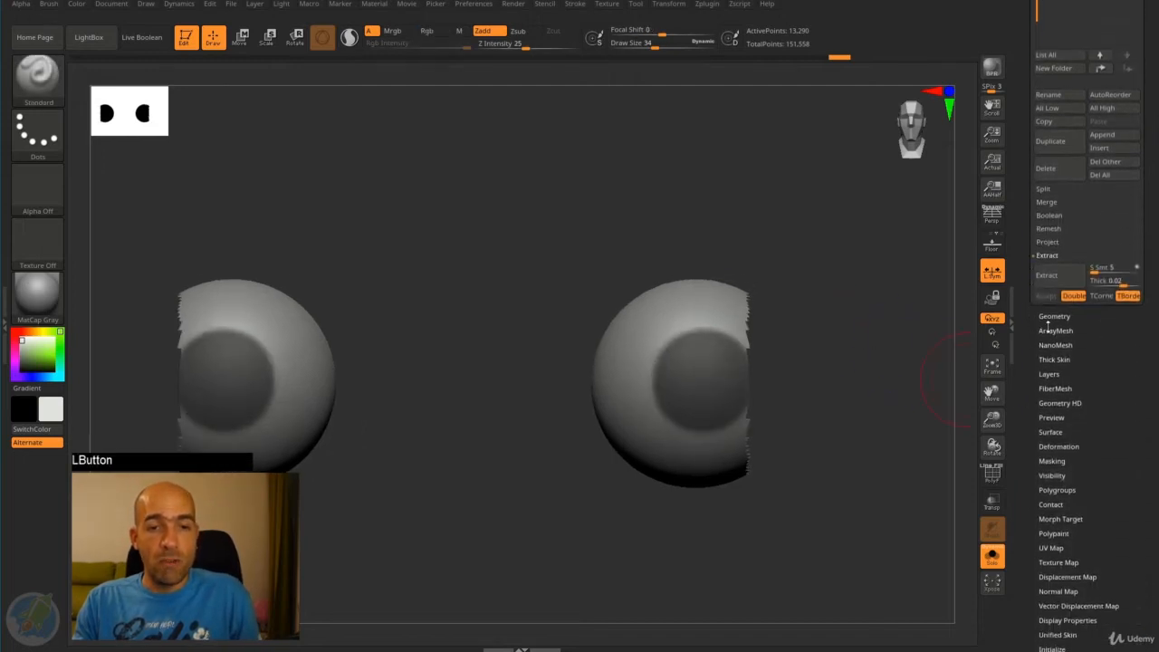
{"action": "left_click", "coordinate": [1048, 322]}
{"action": "left_click_drag", "start_coordinate": [1033, 345], "coordinate": [1026, 437]}
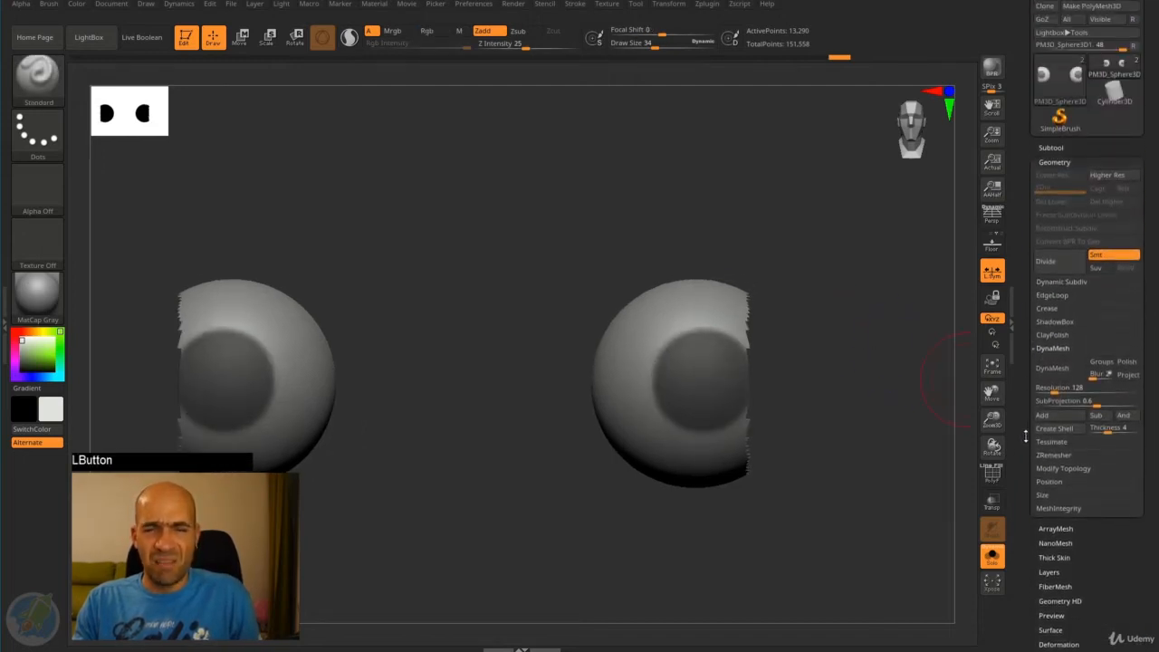
{"action": "left_click", "coordinate": [1066, 468]}
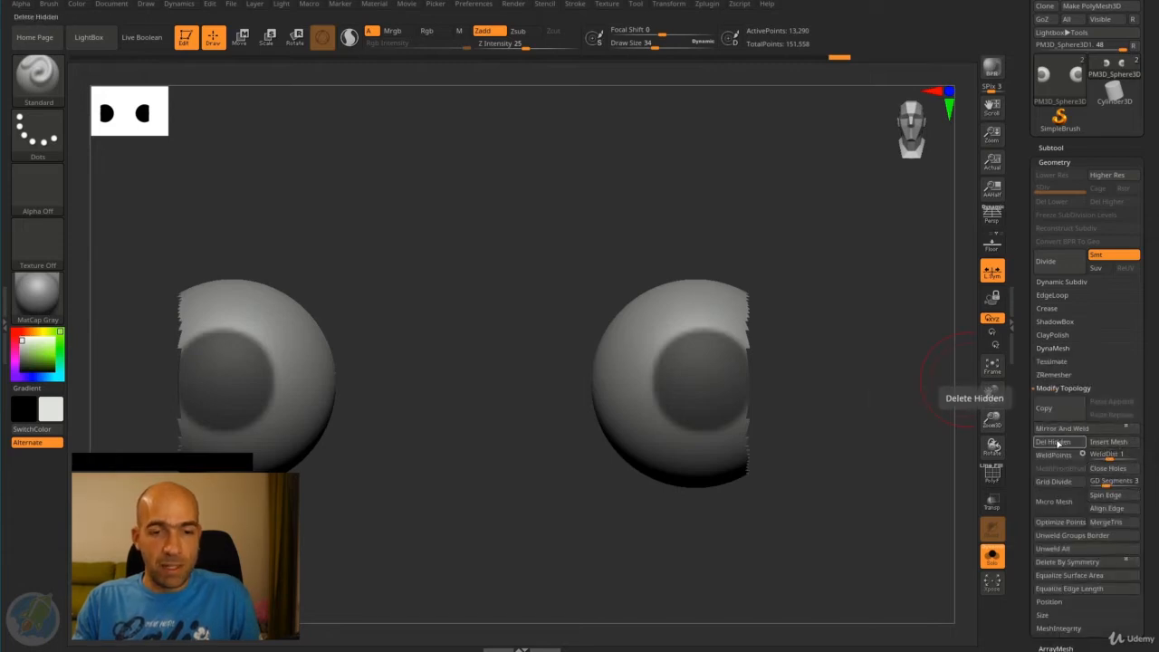
{"action": "left_click", "coordinate": [1055, 442]}
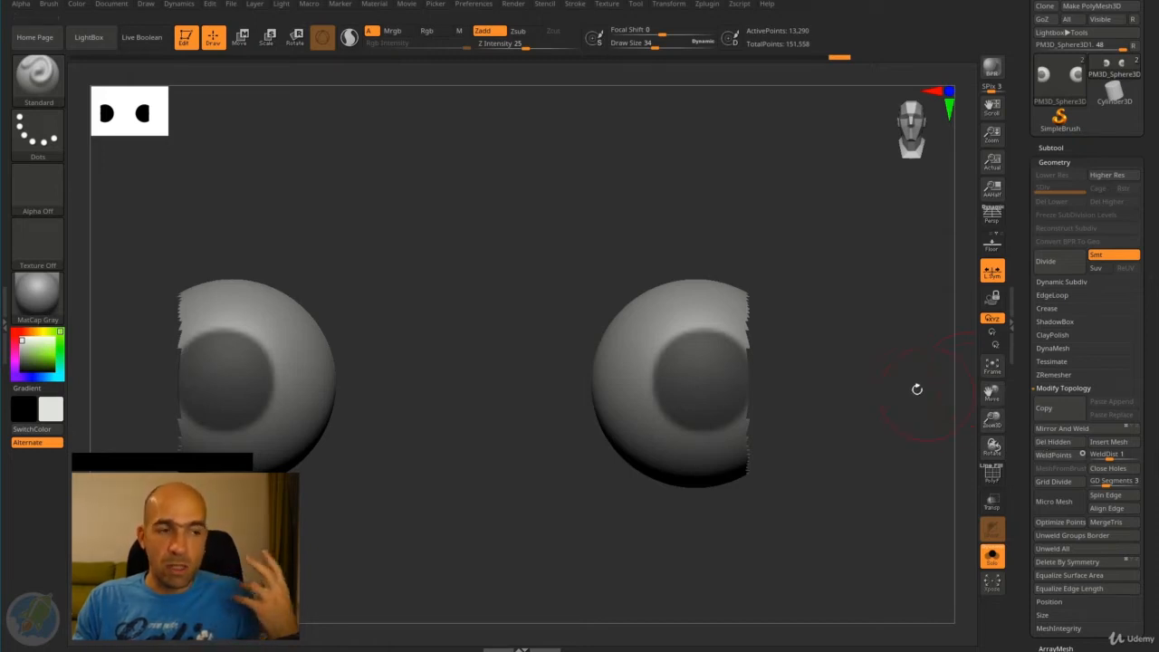
- Show both eyeballs whole, hide the left-hand one and delete the hidden geometry
{"action": "left_click", "coordinate": [900, 331], "text": "ctrl+shift"}
{"action": "left_click_drag", "start_coordinate": [900, 334], "coordinate": [844, 299], "text": "alt"}
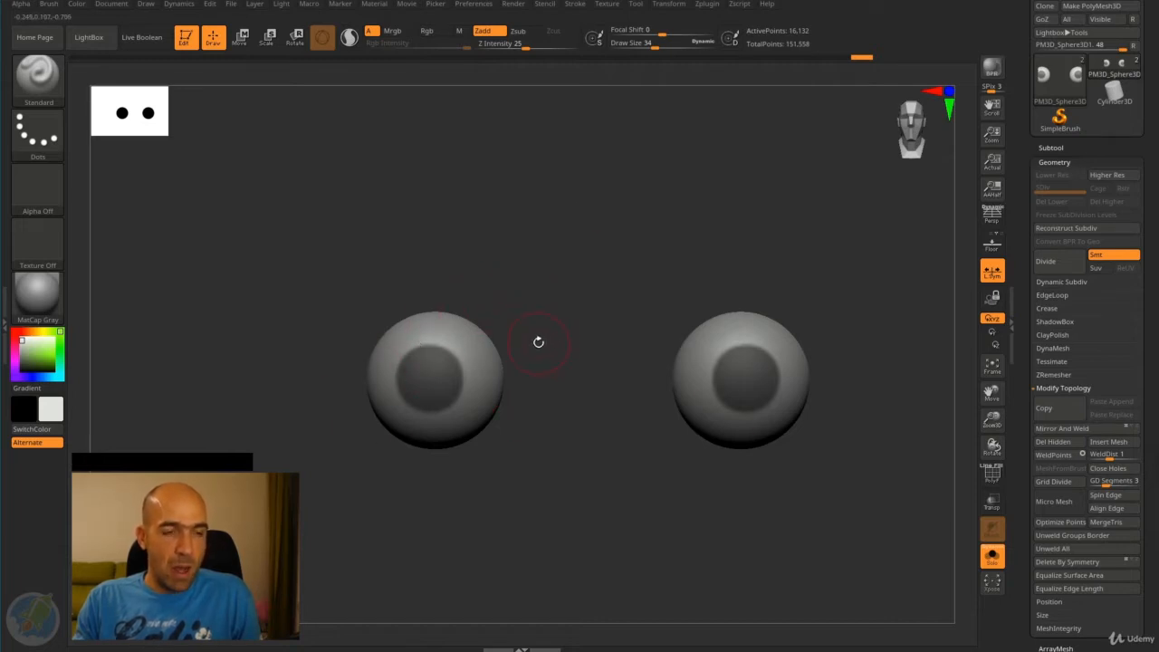
{"action": "left_click_drag", "start_coordinate": [583, 226], "coordinate": [328, 505], "text": "ctrl+shift"}
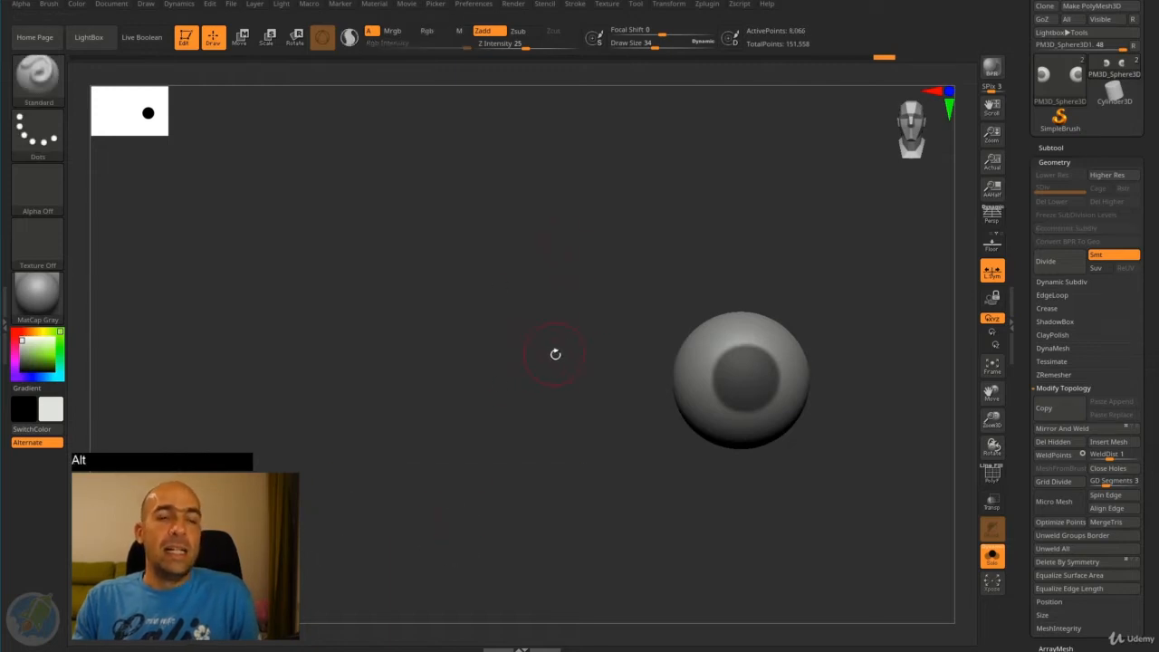
{"action": "left_click", "coordinate": [1053, 442]}
- Invert the mask on the remaining eyeball so only its round front is editable
{"action": "left_click_drag", "start_coordinate": [872, 518], "coordinate": [875, 494]}
{"action": "left_click_drag", "start_coordinate": [894, 446], "coordinate": [844, 457], "text": "alt"}
{"action": "mouse_move", "coordinate": [870, 376]}
{"action": "left_mouse_down"}
{"action": "mouse_move", "coordinate": [899, 382]}
{"action": "mouse_move", "coordinate": [846, 316]}
{"action": "left_mouse_up"}
{"action": "key", "text": "ctrl"}
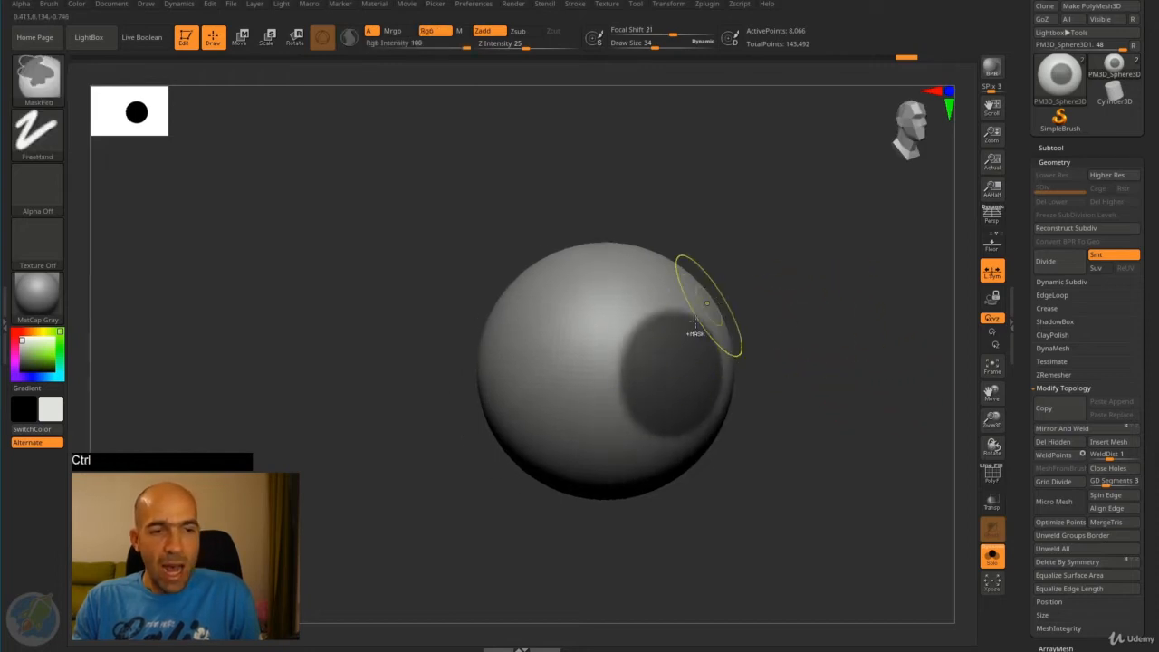
{"action": "left_click", "coordinate": [822, 323], "text": "ctrl"}
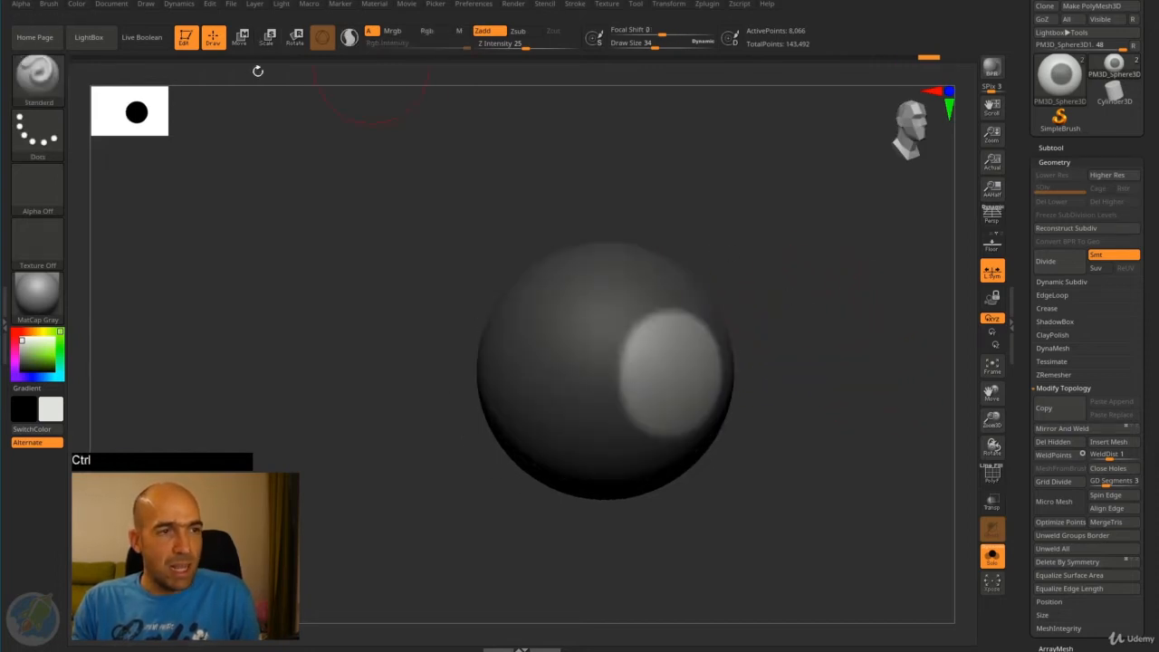
- Inflate the unmasked round front of the eyeball with the Inflat brush at draw size 110
{"action": "left_click_drag", "start_coordinate": [754, 332], "coordinate": [771, 295], "text": "alt"}
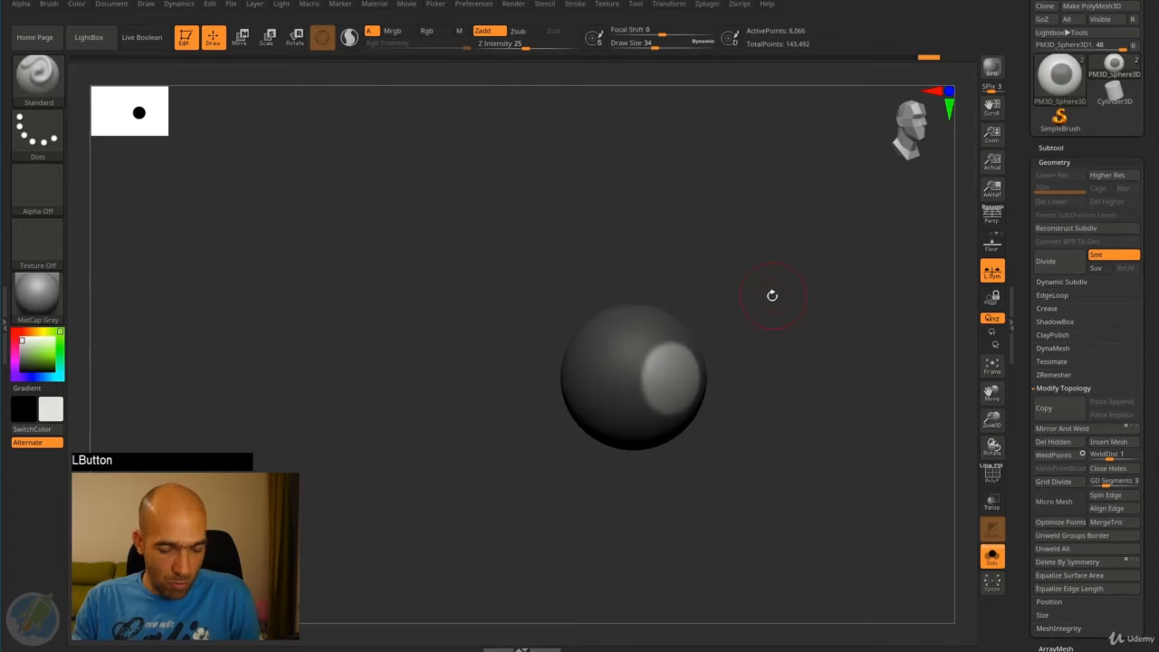
{"action": "key", "text": "b"}
{"action": "key", "text": "i"}
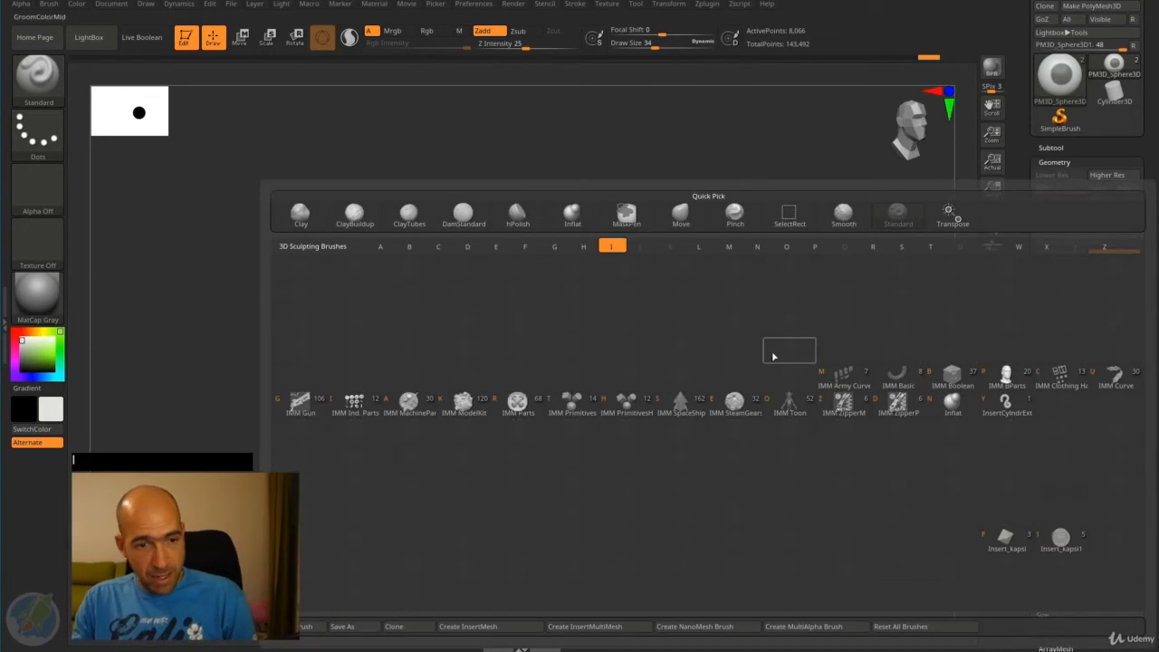
{"action": "left_click", "coordinate": [954, 401]}
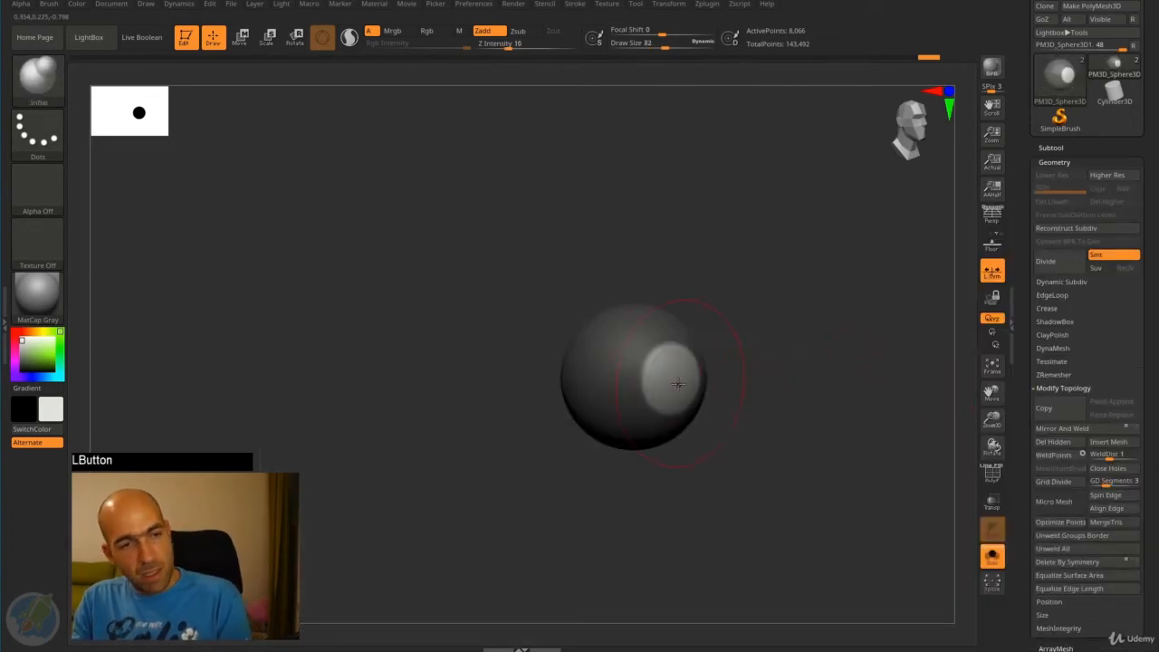
{"action": "key", "text": "bracketright"}
{"action": "key", "text": "bracketright"}
{"action": "key", "text": "bracketright"}
{"action": "mouse_move", "coordinate": [671, 379]}
{"action": "left_mouse_down"}
{"action": "mouse_move", "coordinate": [679, 391]}
{"action": "mouse_move", "coordinate": [715, 390]}
{"action": "mouse_move", "coordinate": [645, 368]}
{"action": "mouse_move", "coordinate": [719, 372]}
{"action": "mouse_move", "coordinate": [758, 352]}
{"action": "mouse_move", "coordinate": [657, 370]}
{"action": "left_mouse_up"}
{"action": "key", "text": "shift"}
{"action": "mouse_move", "coordinate": [744, 346]}
{"action": "left_mouse_down"}
{"action": "mouse_move", "coordinate": [789, 344]}
{"action": "mouse_move", "coordinate": [789, 378]}
{"action": "mouse_move", "coordinate": [735, 367]}
{"action": "left_mouse_up"}
{"action": "left_click_drag", "start_coordinate": [645, 362], "coordinate": [616, 414], "text": "shift"}
{"action": "left_click_drag", "start_coordinate": [771, 396], "coordinate": [775, 358], "text": "alt"}
{"action": "mouse_move", "coordinate": [776, 359]}
{"action": "left_mouse_down"}
{"action": "mouse_move", "coordinate": [714, 339]}
{"action": "mouse_move", "coordinate": [807, 288]}
{"action": "left_mouse_up"}
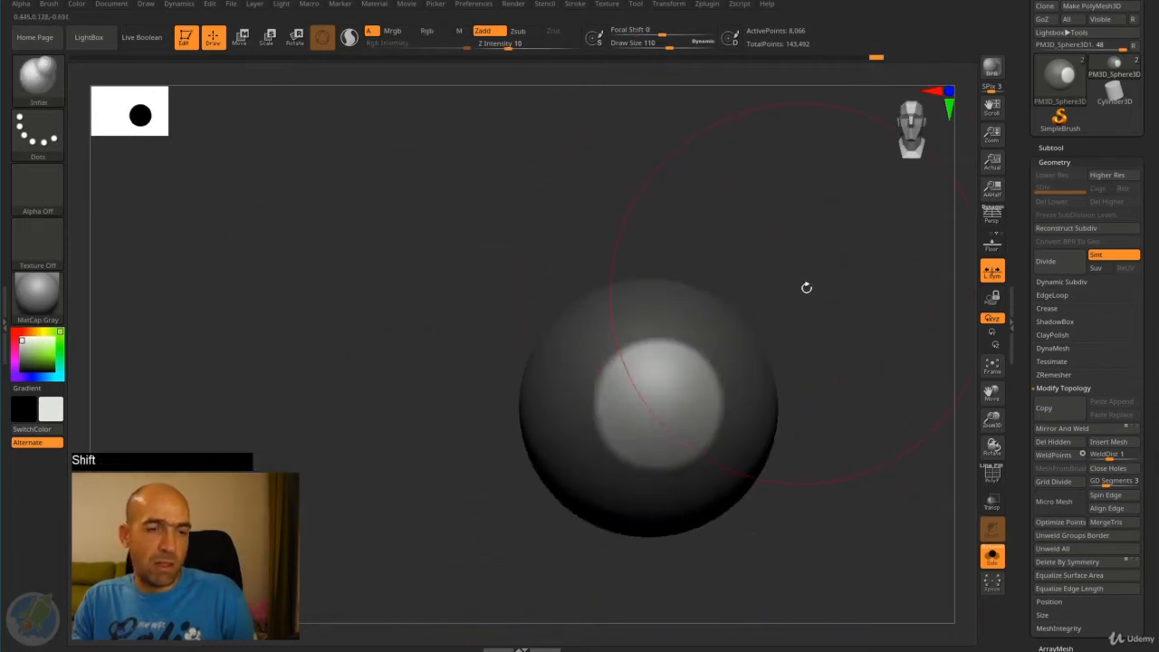
- Clear the eyeball's mask and smooth its bulged front into the rest of the sphere
{"action": "left_click_drag", "start_coordinate": [827, 246], "coordinate": [797, 250], "text": "alt"}
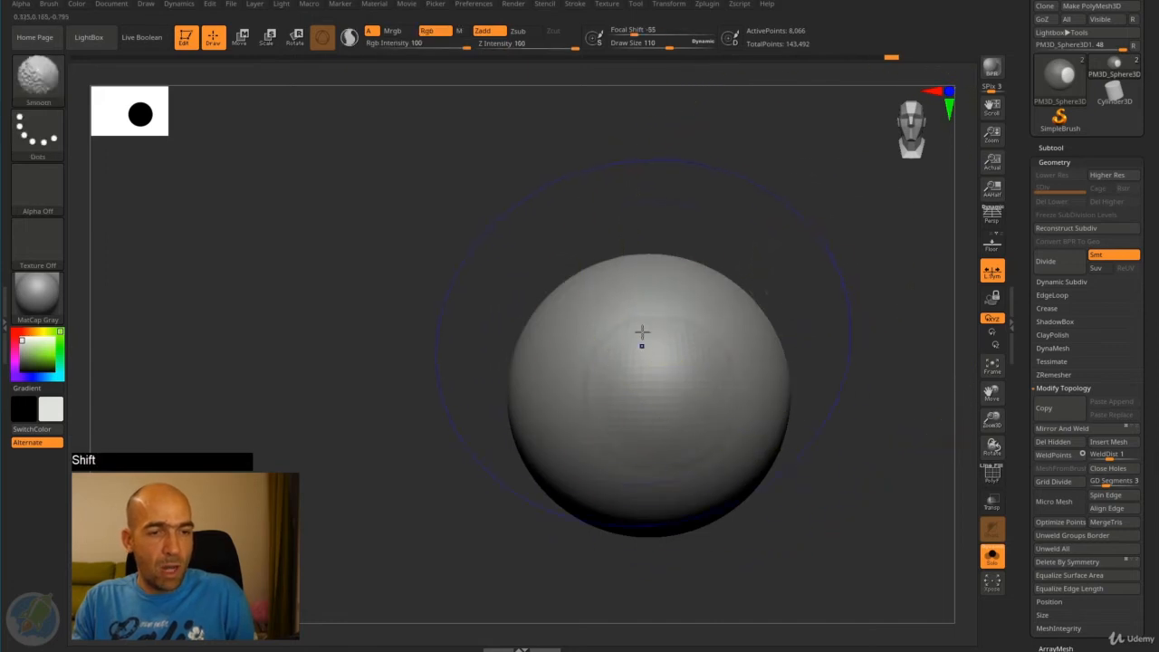
{"action": "left_click_drag", "start_coordinate": [790, 348], "coordinate": [786, 282], "text": "alt"}
{"action": "left_click_drag", "start_coordinate": [760, 303], "coordinate": [823, 318]}
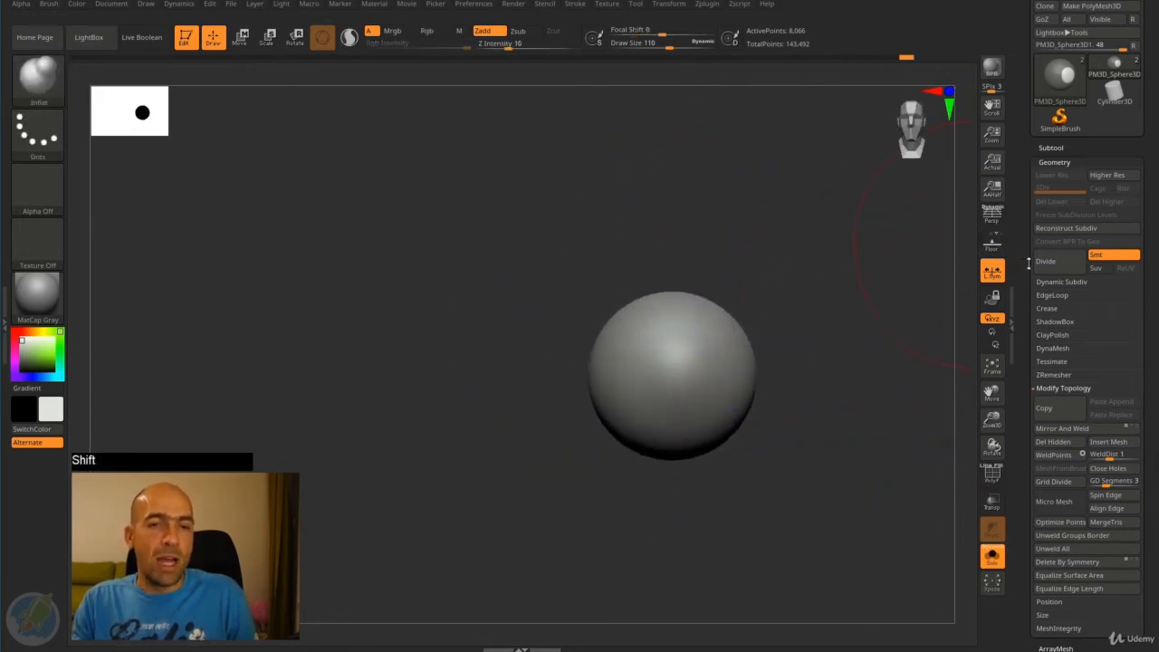
- Subdivide the eyeball mesh once to subdivision level 2
{"action": "left_click_drag", "start_coordinate": [1055, 163], "coordinate": [1059, 231]}
{"action": "left_click", "coordinate": [1058, 232]}
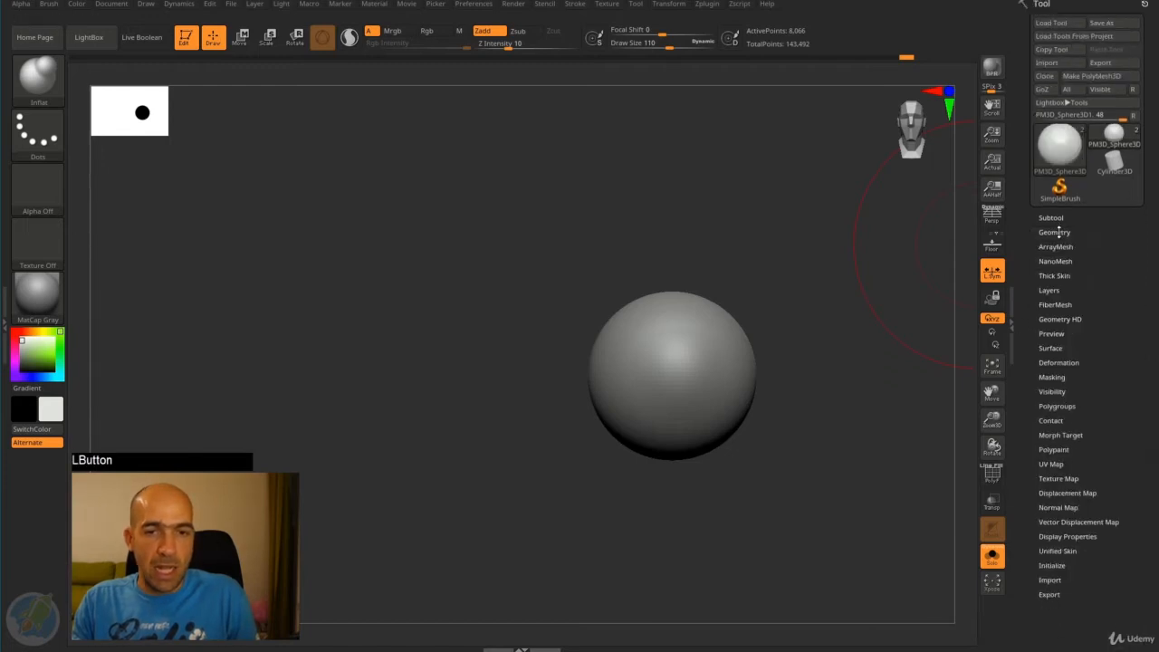
{"action": "left_click", "coordinate": [1058, 232]}
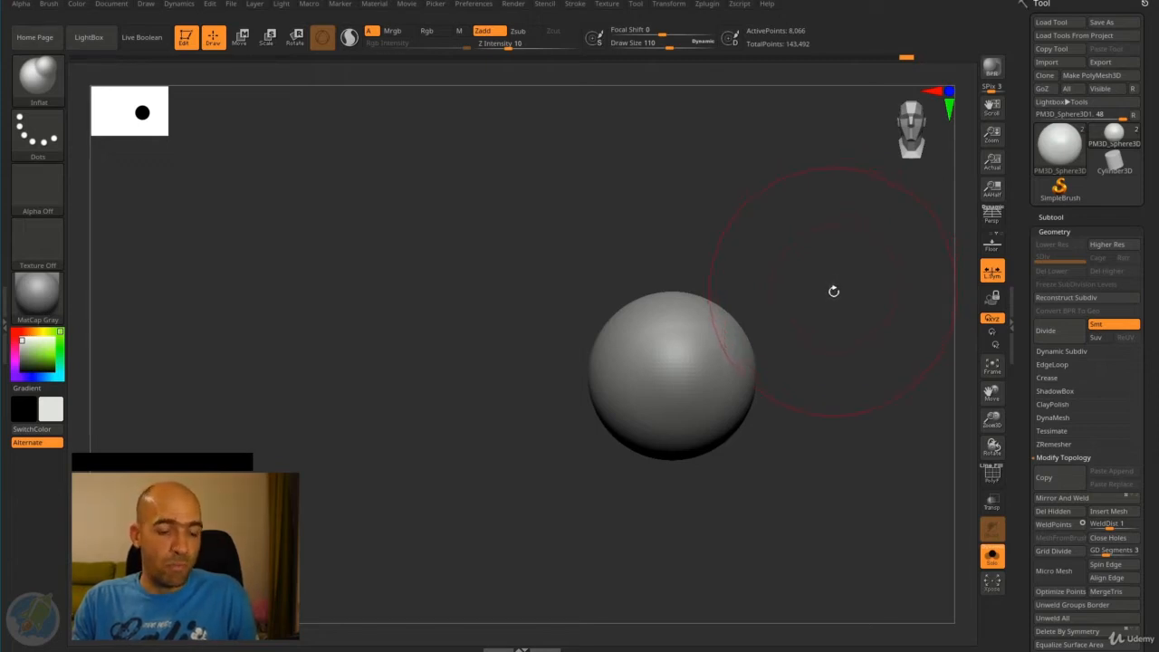
{"action": "key", "text": "ctrl+d"}
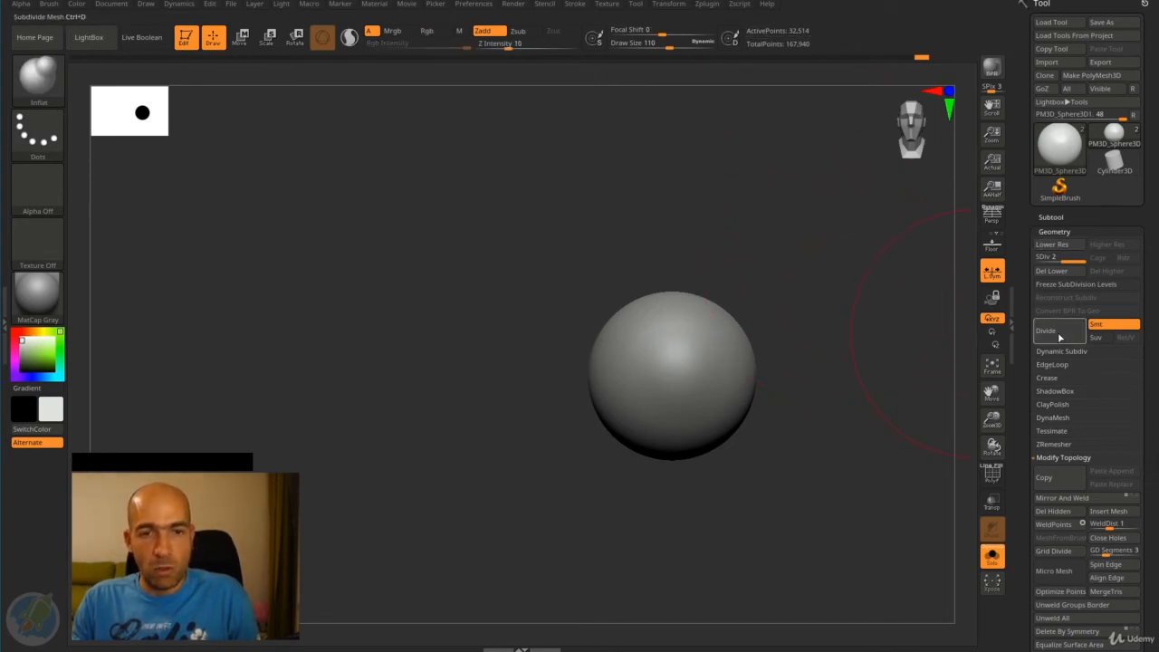
- Paint a round mask on the front of the subdivided eyeball at draw size 42
{"action": "mouse_move", "coordinate": [843, 390]}
{"action": "left_mouse_down"}
{"action": "mouse_move", "coordinate": [880, 308]}
{"action": "mouse_move", "coordinate": [773, 344]}
{"action": "left_mouse_up"}
{"action": "key", "text": "bracketleft"}
{"action": "key", "text": "bracketleft"}
{"action": "key", "text": "bracketleft"}
{"action": "key", "text": "bracketleft"}
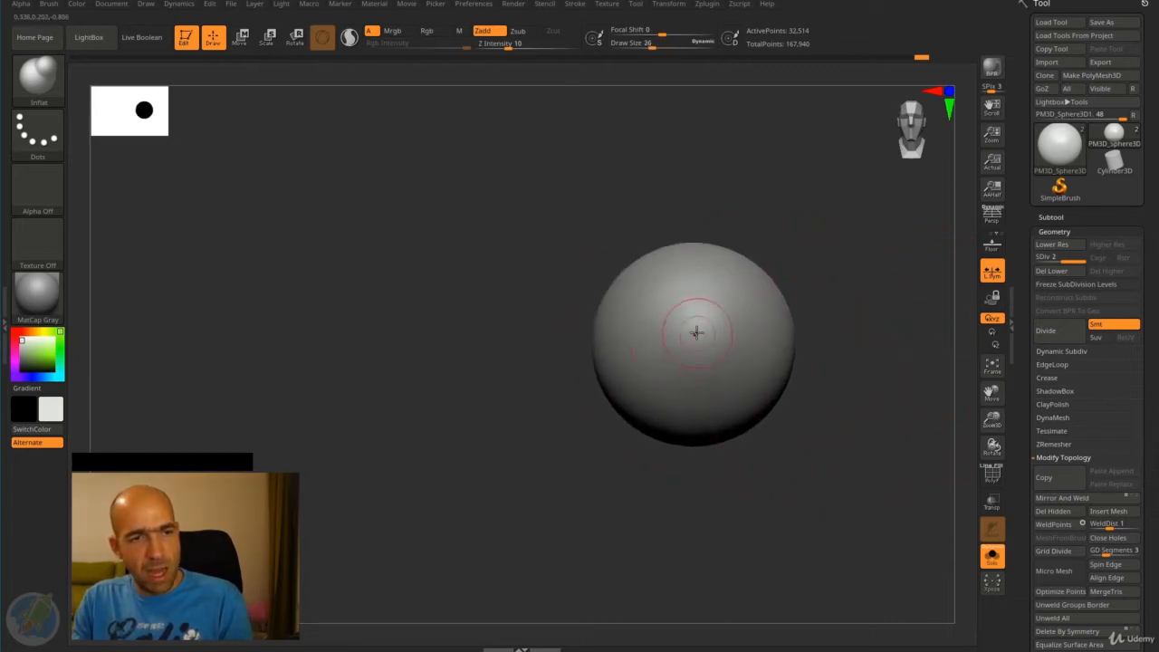
{"action": "key", "text": "bracketright"}
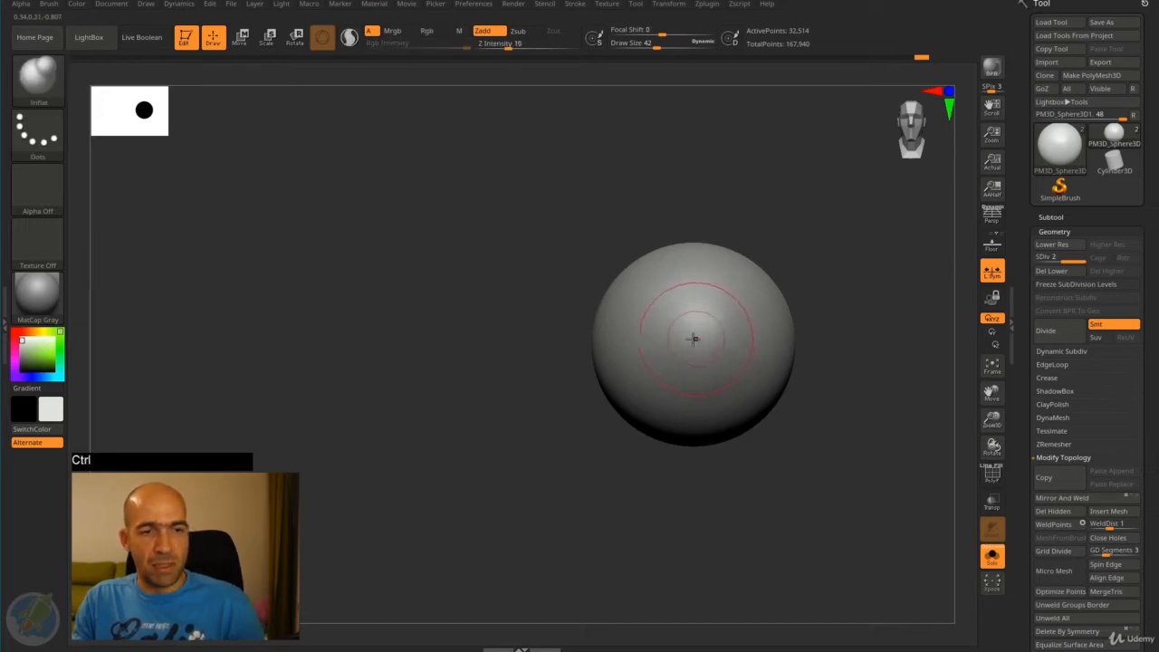
{"action": "left_click", "coordinate": [695, 335], "text": "ctrl"}
{"action": "left_click", "coordinate": [696, 335], "text": "ctrl"}
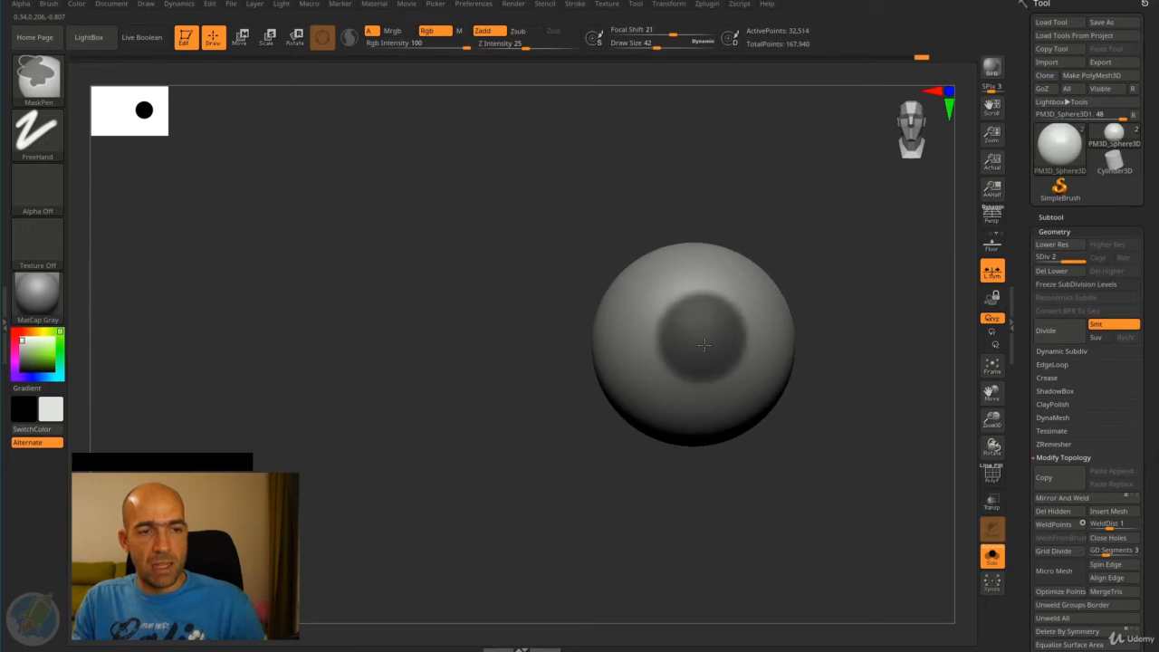
{"action": "left_click", "coordinate": [703, 336], "text": "ctrl"}
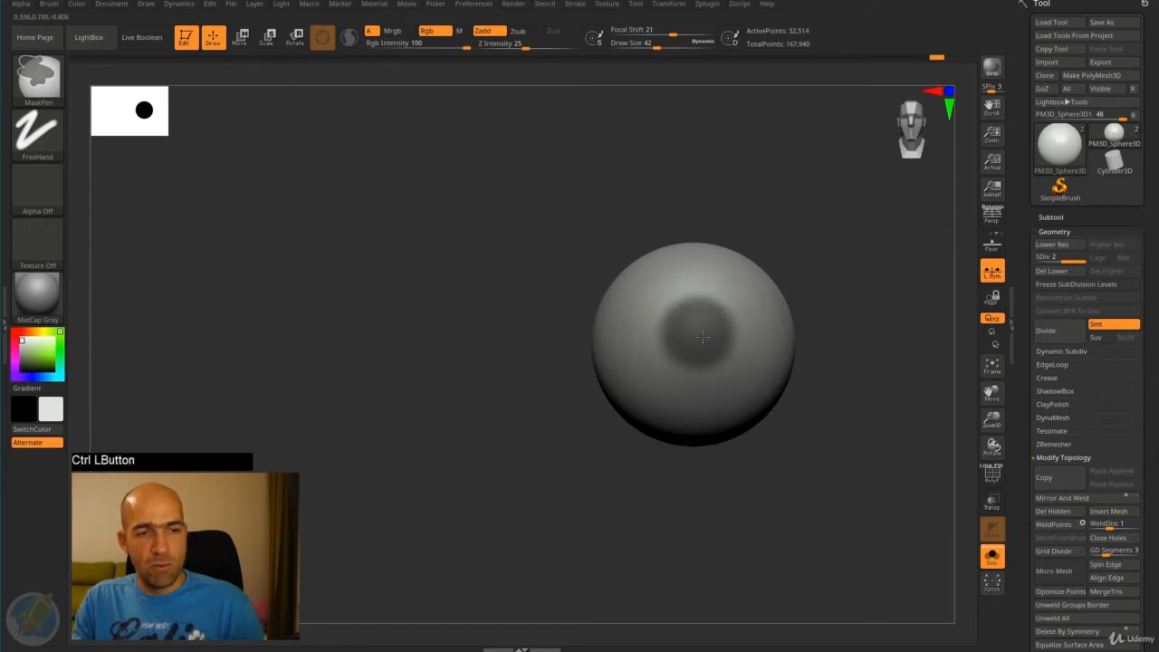
- Widen the round mask over the iris area and invert it so only the iris stays unmasked
{"action": "left_click_drag", "start_coordinate": [702, 337], "coordinate": [696, 328], "text": "ctrl"}
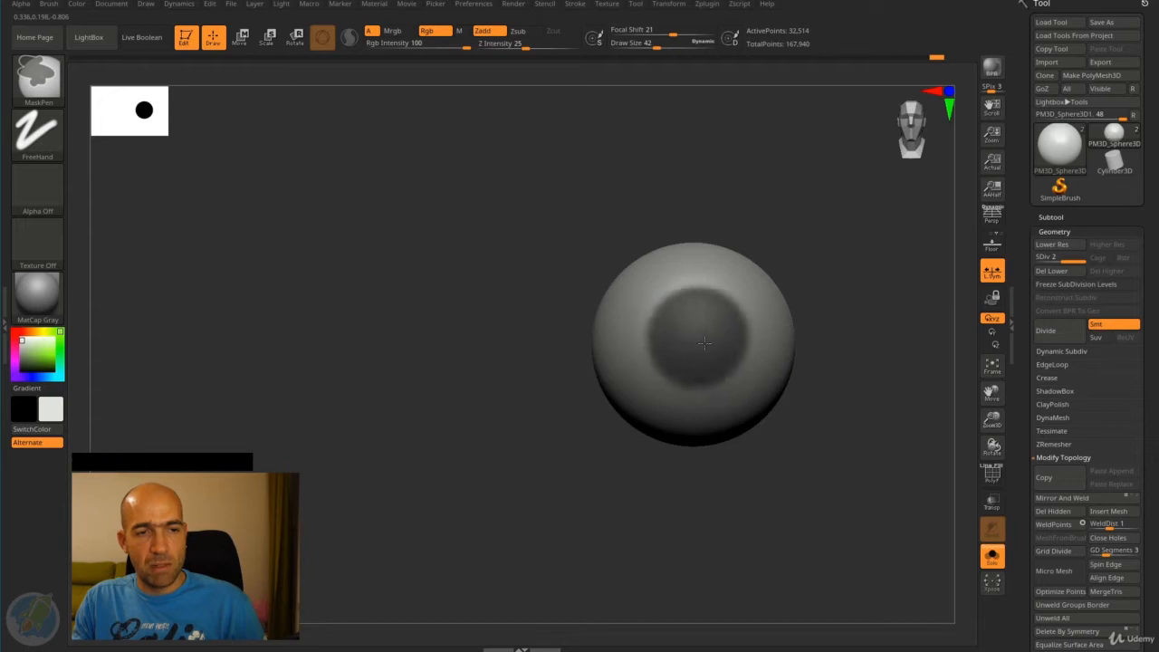
{"action": "key", "text": "ctrl"}
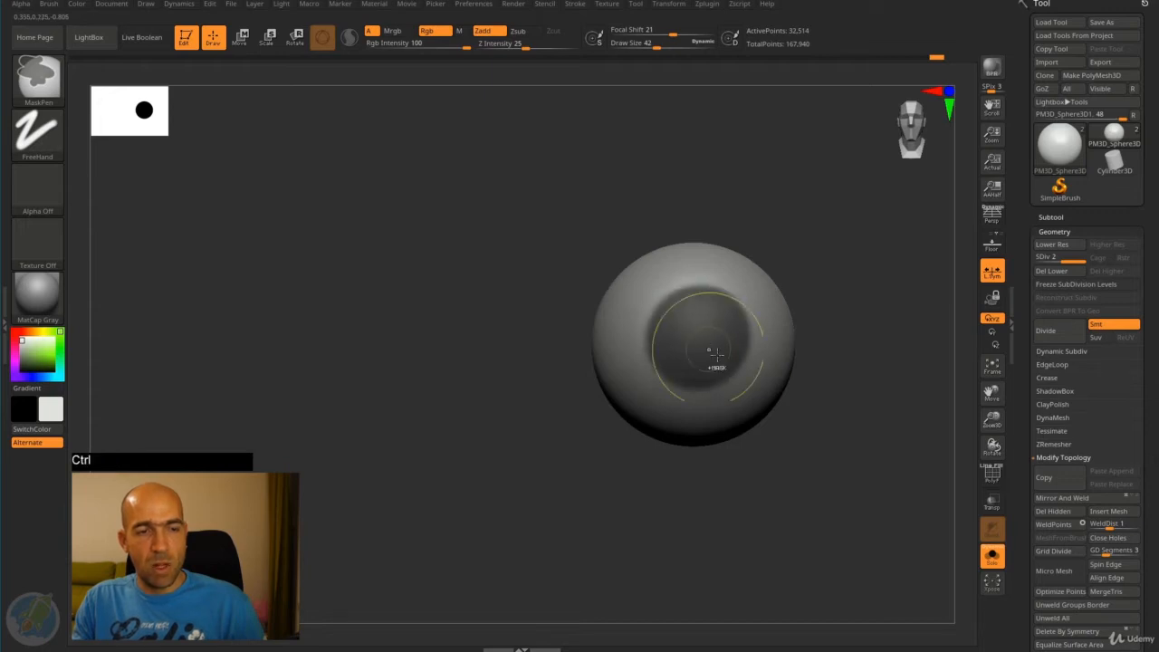
{"action": "mouse_move", "coordinate": [827, 350]}
{"action": "left_mouse_down"}
{"action": "mouse_move", "coordinate": [875, 357]}
{"action": "mouse_move", "coordinate": [831, 358]}
{"action": "mouse_move", "coordinate": [861, 318]}
{"action": "mouse_move", "coordinate": [876, 320]}
{"action": "left_mouse_up"}
{"action": "left_click", "coordinate": [855, 326], "text": "ctrl"}
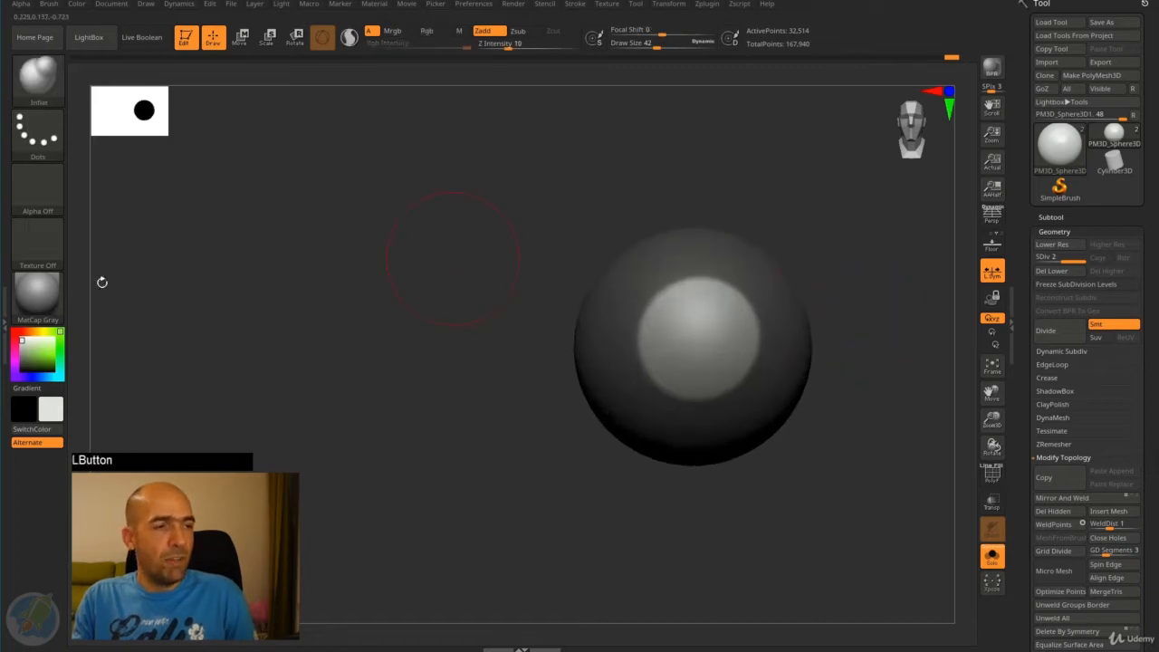
- Choose a dark blue colour (R 41, G 74, B 89) and fill the unmasked iris with it
{"action": "left_click", "coordinate": [48, 353]}
{"action": "left_click", "coordinate": [59, 367]}
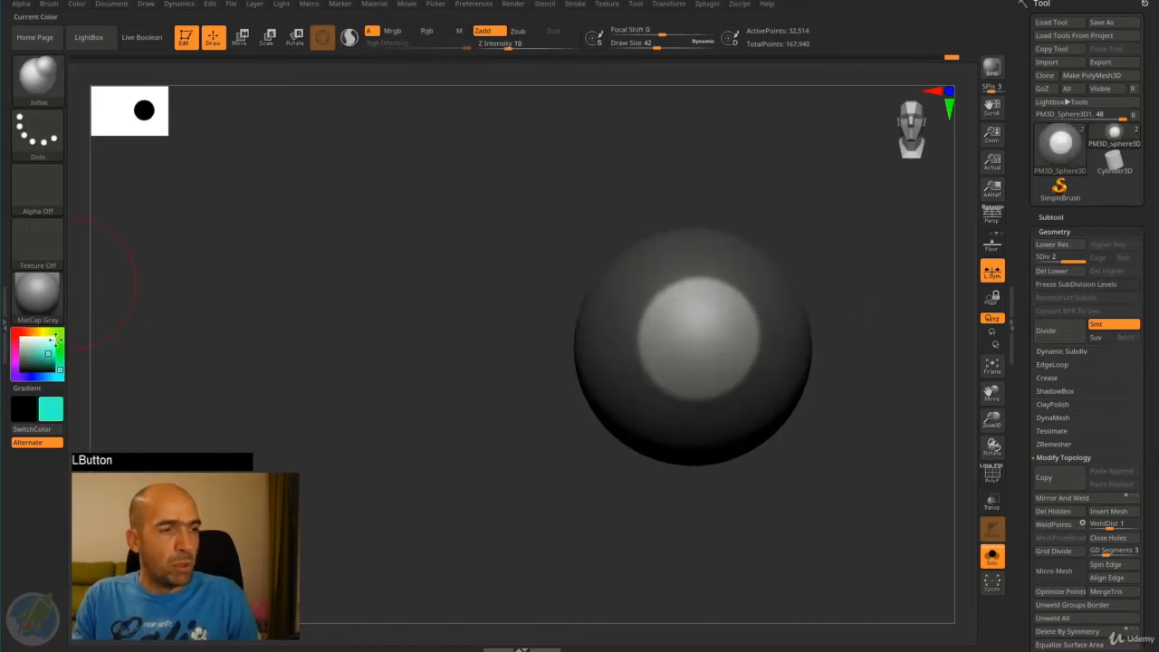
{"action": "left_click", "coordinate": [48, 377]}
{"action": "left_click", "coordinate": [35, 361]}
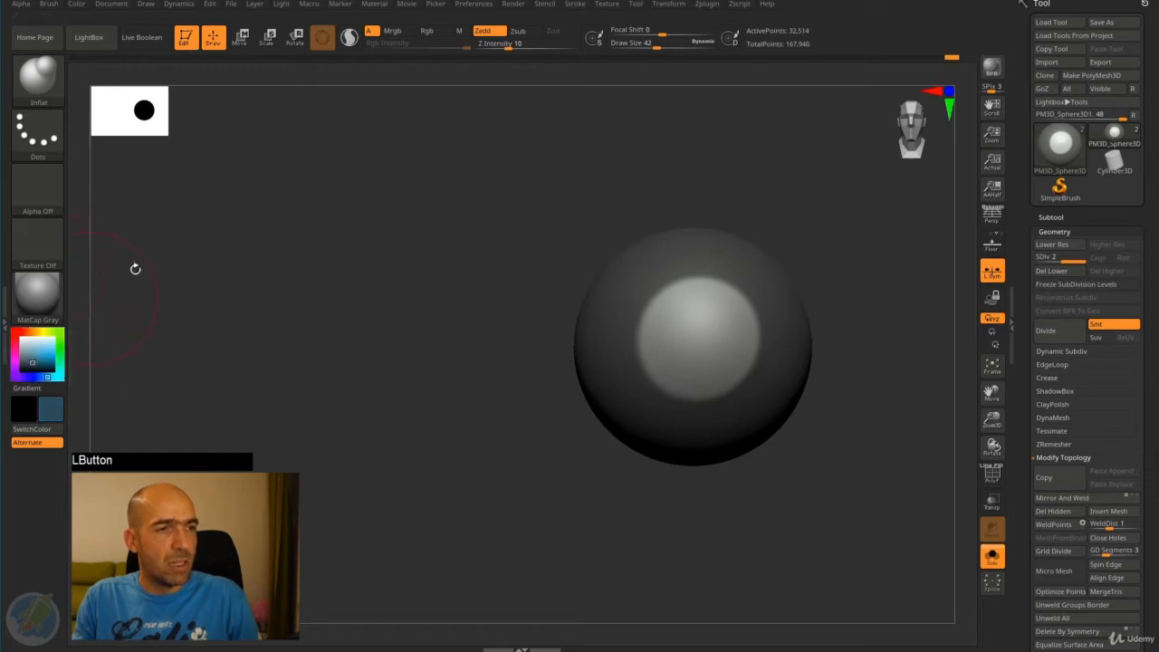
{"action": "left_click", "coordinate": [76, 4]}
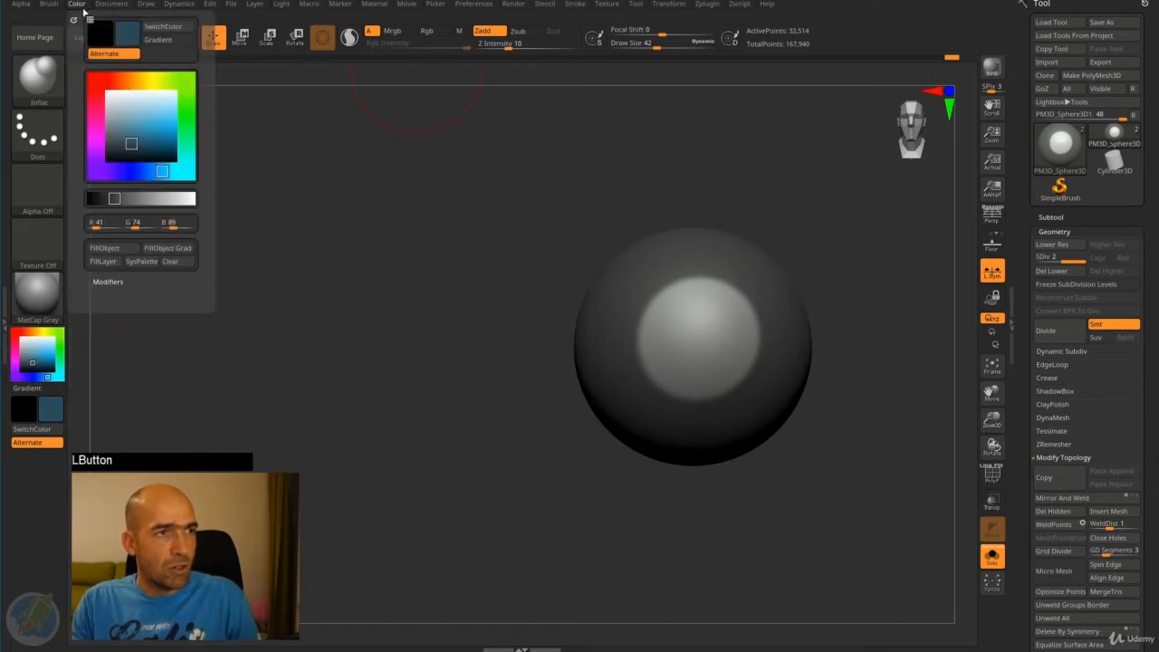
{"action": "left_click", "coordinate": [122, 249]}
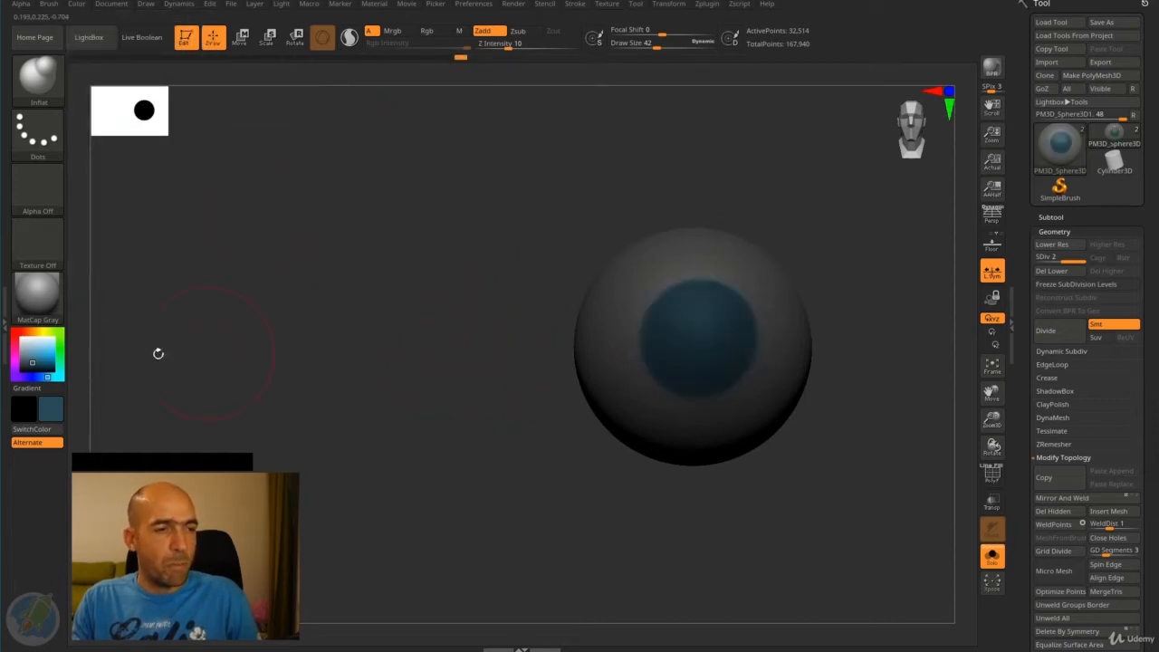
- Choose a lighter blue and set up the Standard brush to paint colour only, with Rgb on and Zadd off
{"action": "left_click", "coordinate": [43, 350]}
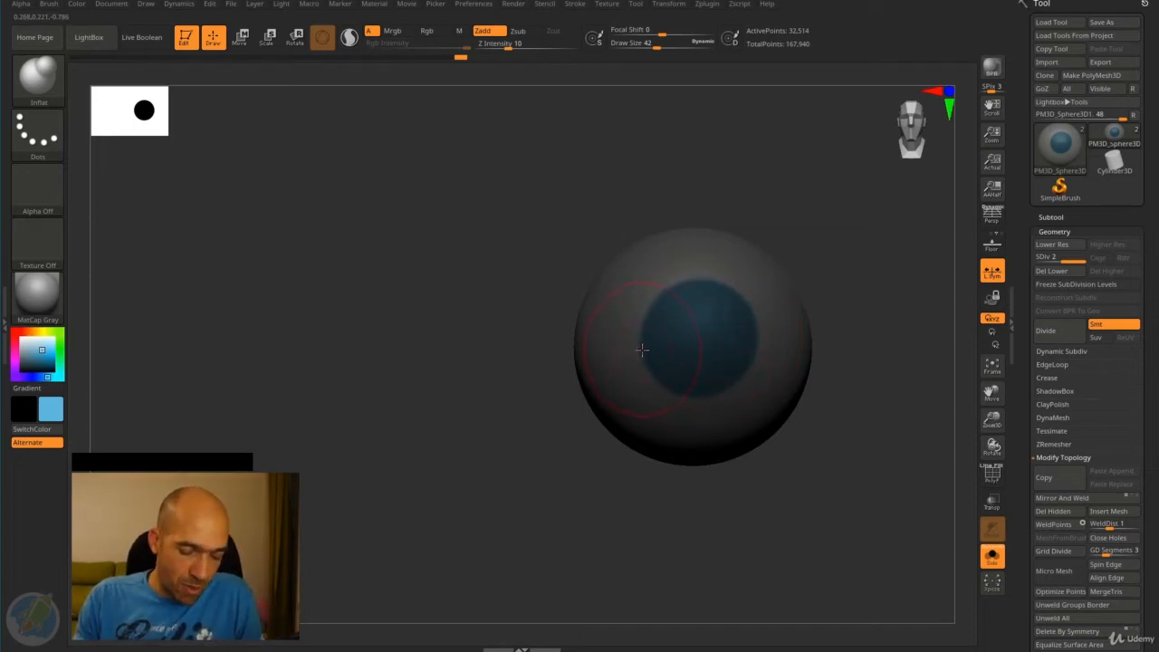
{"action": "key", "text": "b"}
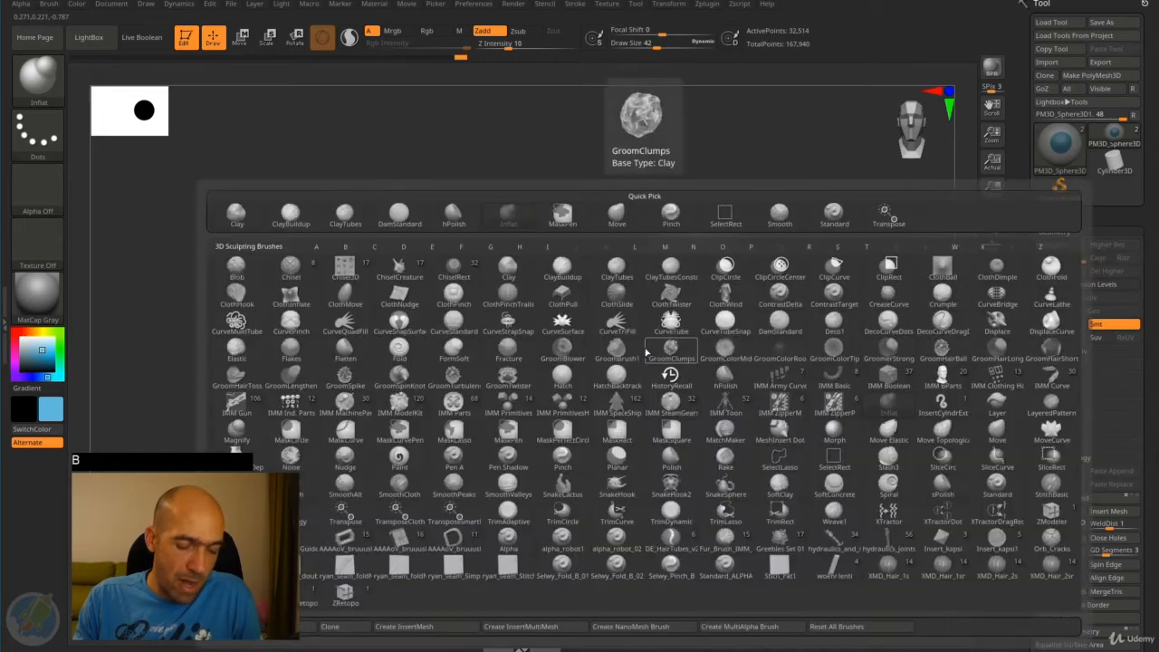
{"action": "key", "text": "s"}
{"action": "key", "text": "t"}
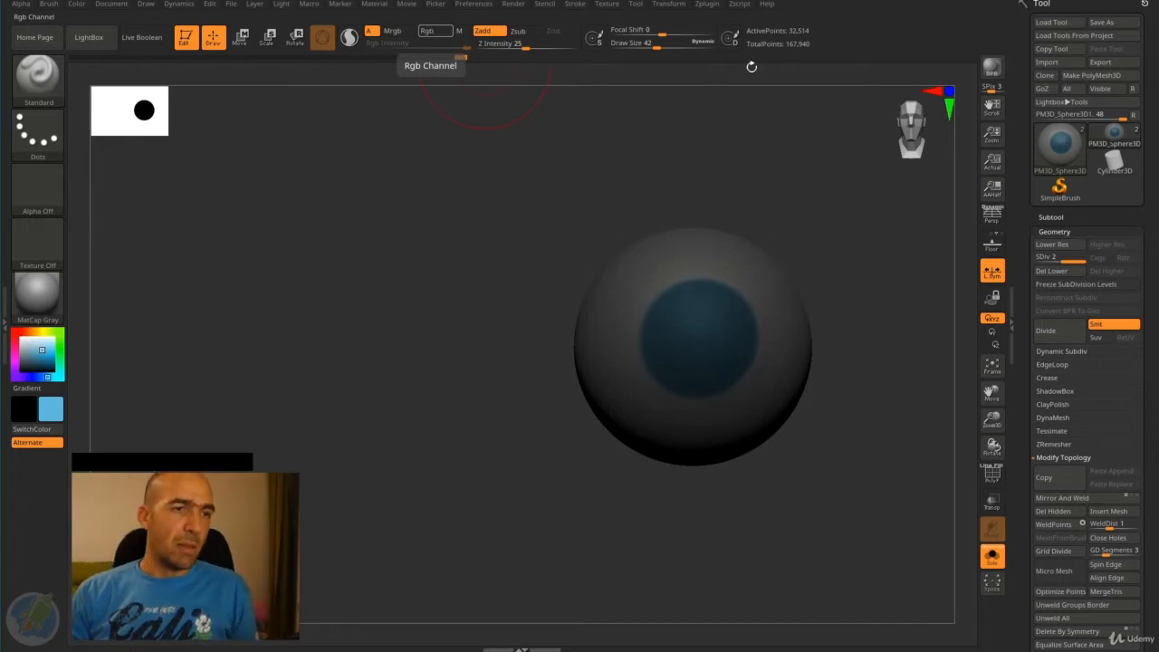
{"action": "left_click", "coordinate": [436, 32]}
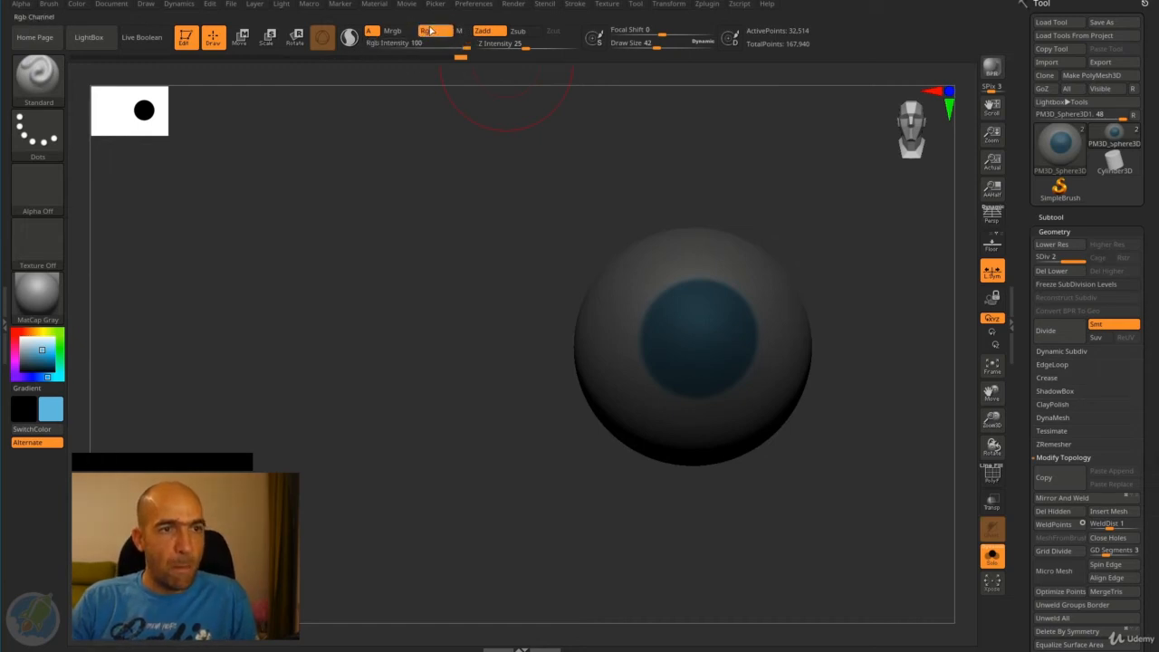
{"action": "left_click", "coordinate": [490, 31]}
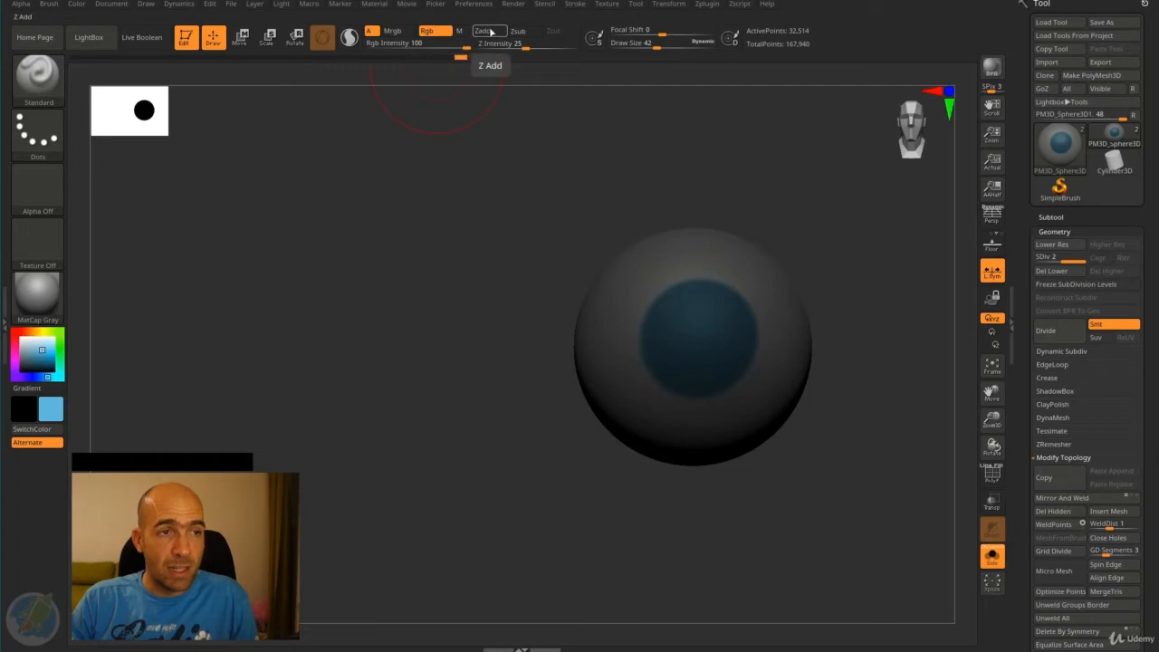
- Paint a light blue crescent across the lower part of the iris at draw size 14
{"action": "left_click", "coordinate": [452, 113]}
{"action": "mouse_move", "coordinate": [702, 370]}
{"action": "left_mouse_down"}
{"action": "mouse_move", "coordinate": [725, 365]}
{"action": "mouse_move", "coordinate": [691, 371]}
{"action": "left_mouse_up"}
{"action": "key", "text": "ctrl+z"}
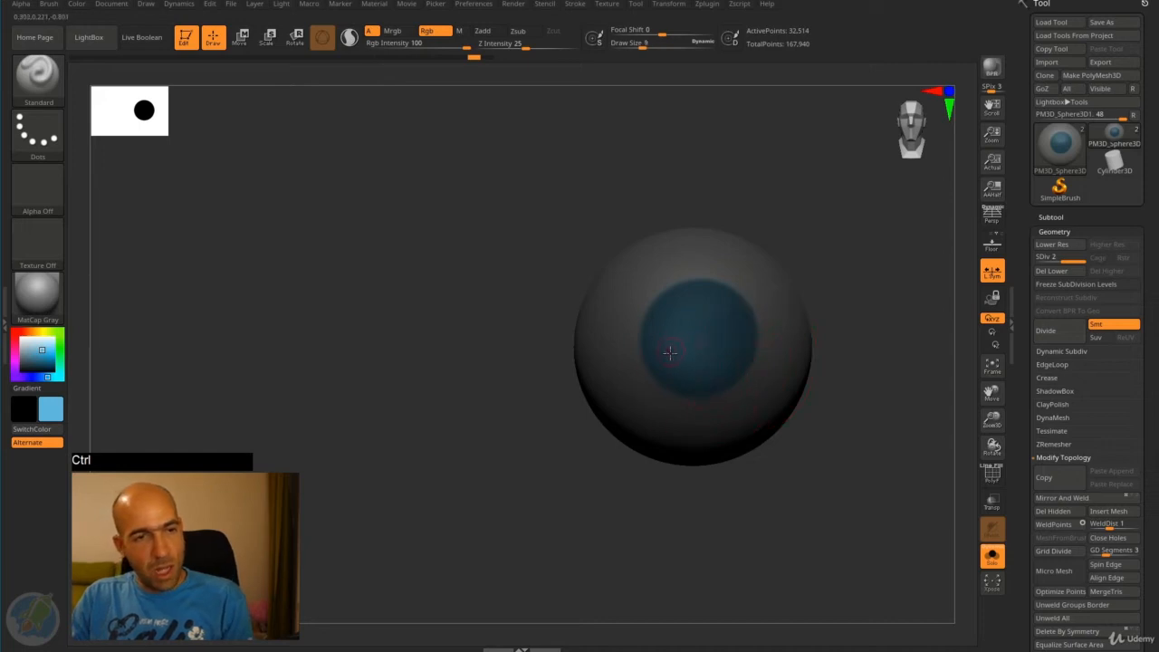
{"action": "left_click_drag", "start_coordinate": [674, 351], "coordinate": [740, 362]}
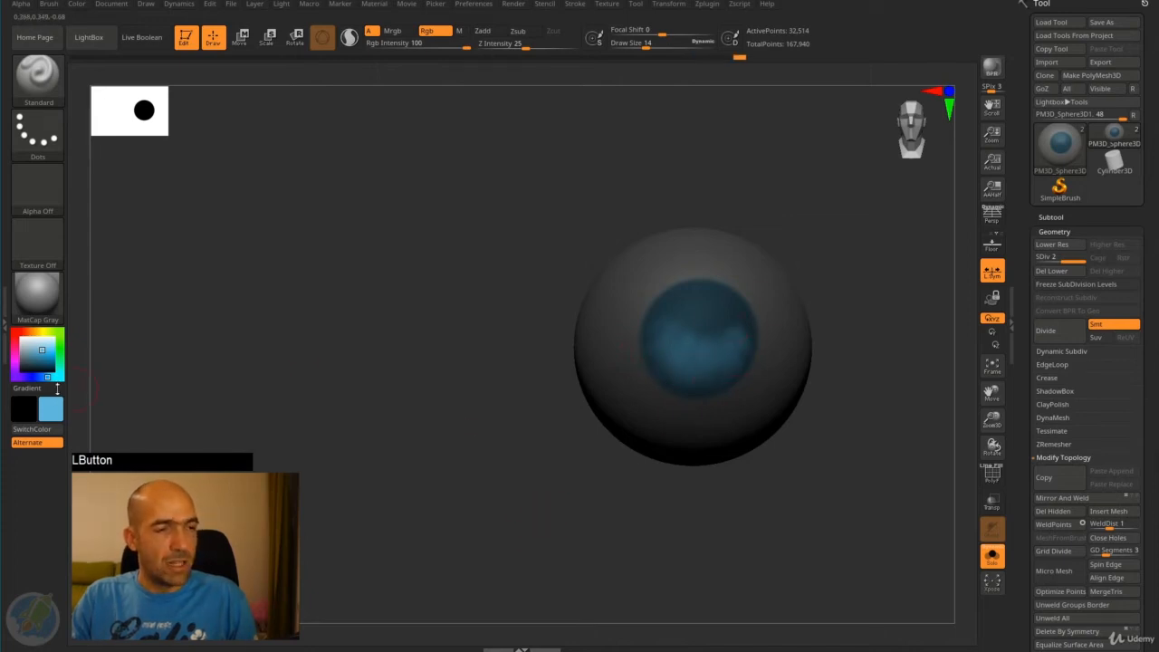
- Paint a round black pupil in the centre of the iris at draw size 14
{"action": "left_click_drag", "start_coordinate": [46, 349], "coordinate": [16, 377]}
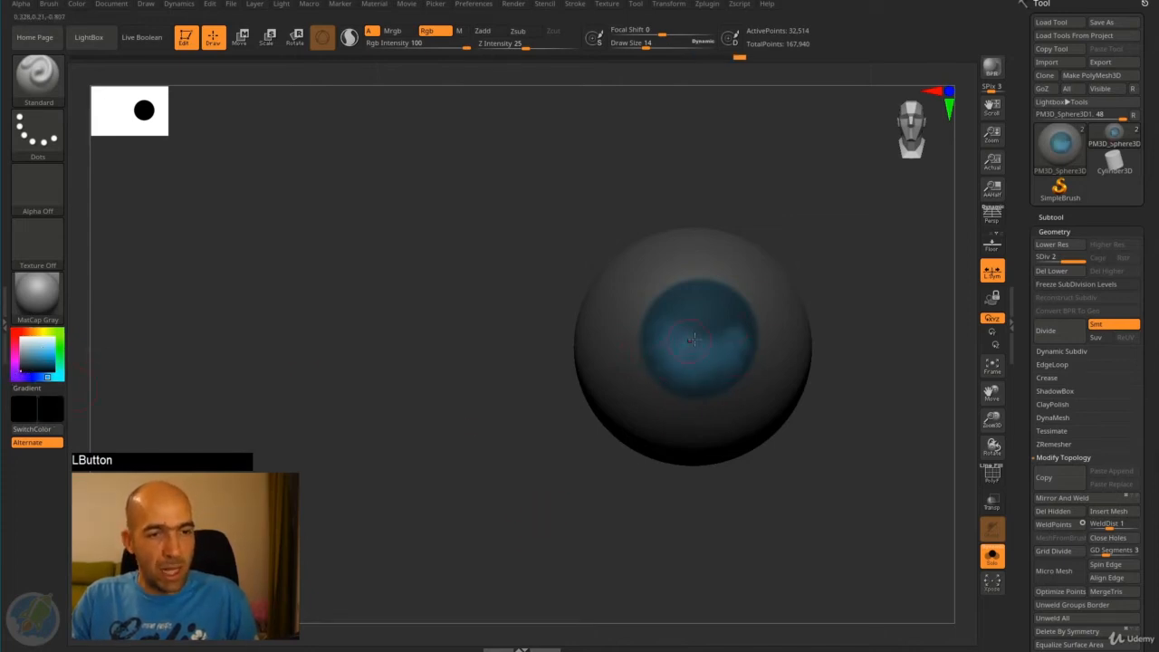
{"action": "left_click_drag", "start_coordinate": [700, 338], "coordinate": [697, 336]}
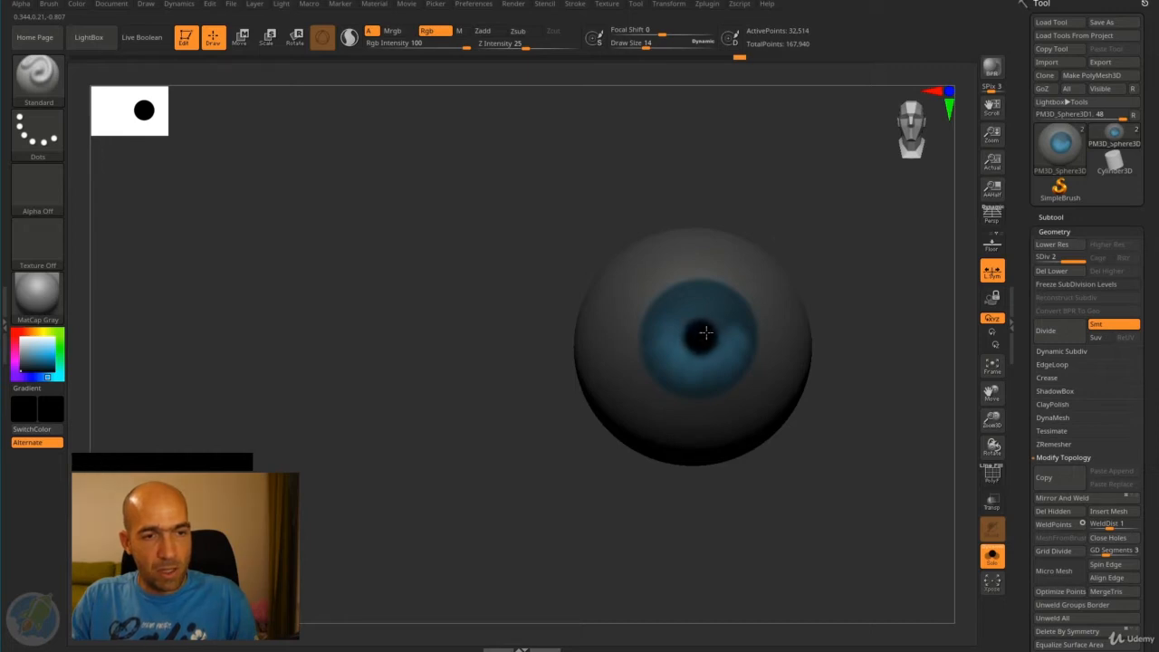
{"action": "left_click_drag", "start_coordinate": [846, 363], "coordinate": [624, 314], "text": "alt"}
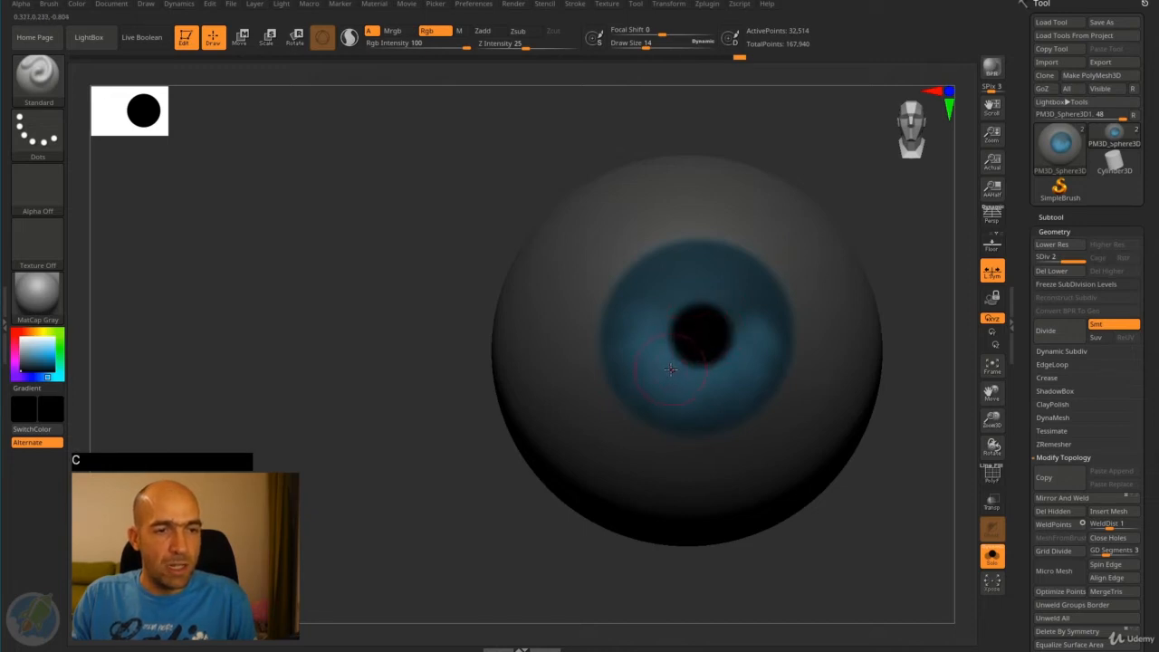
- Sample paint colours directly from the iris, the grey eyeball surface and the pupil
{"action": "key", "text": "c"}
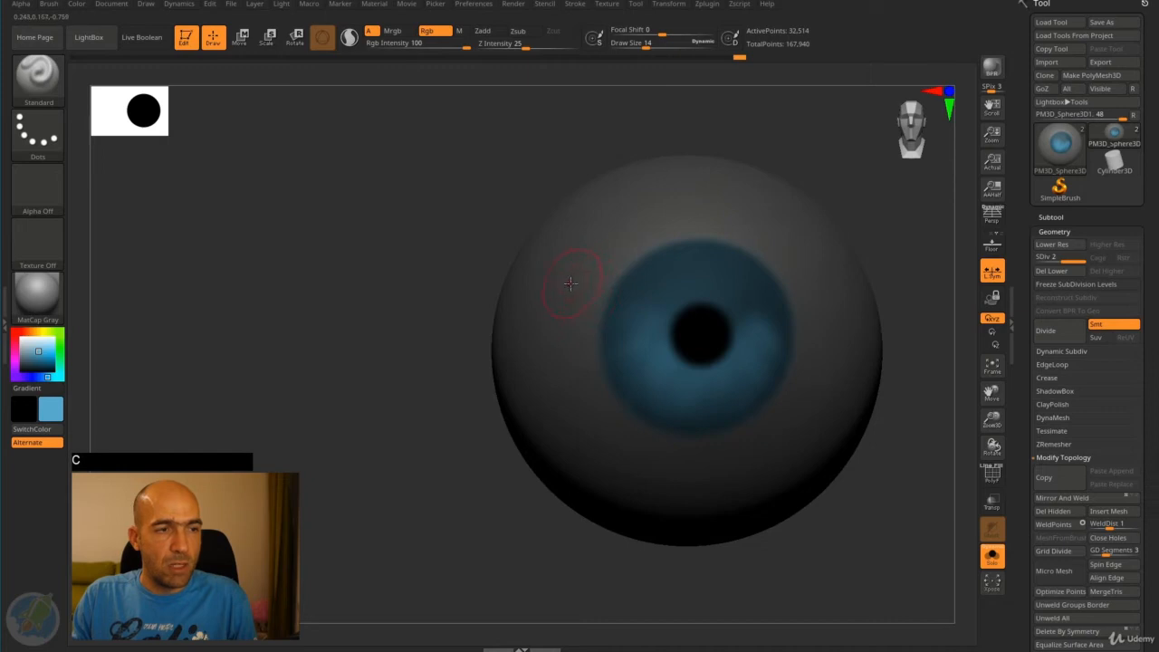
{"action": "key", "text": "c"}
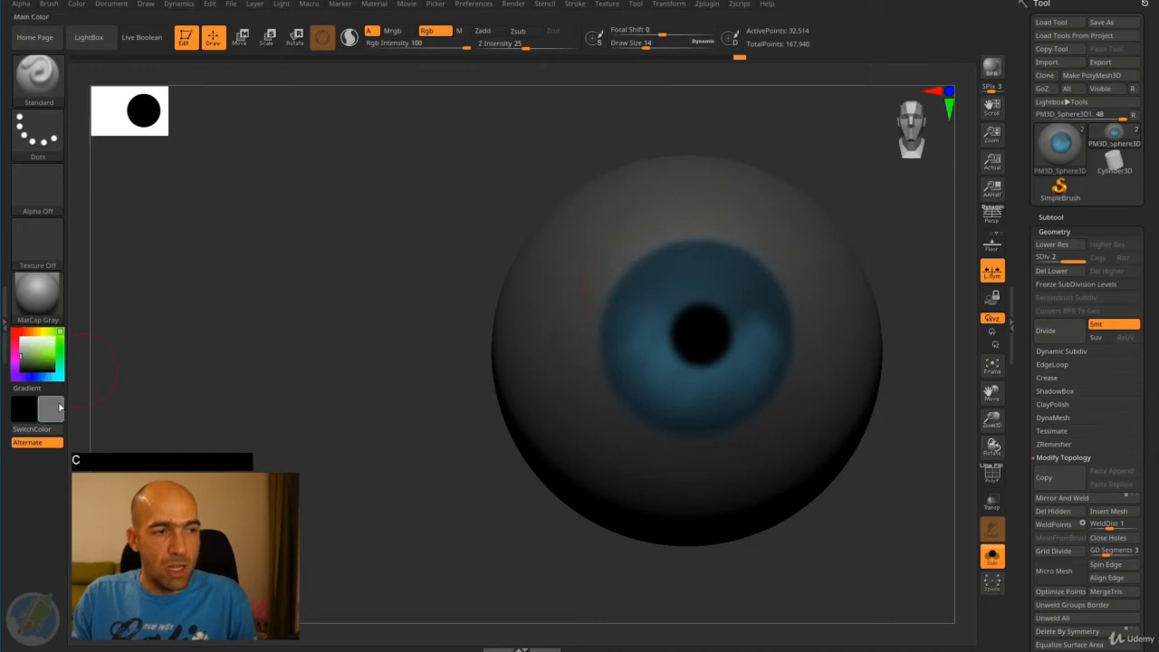
{"action": "mouse_move", "coordinate": [54, 410]}
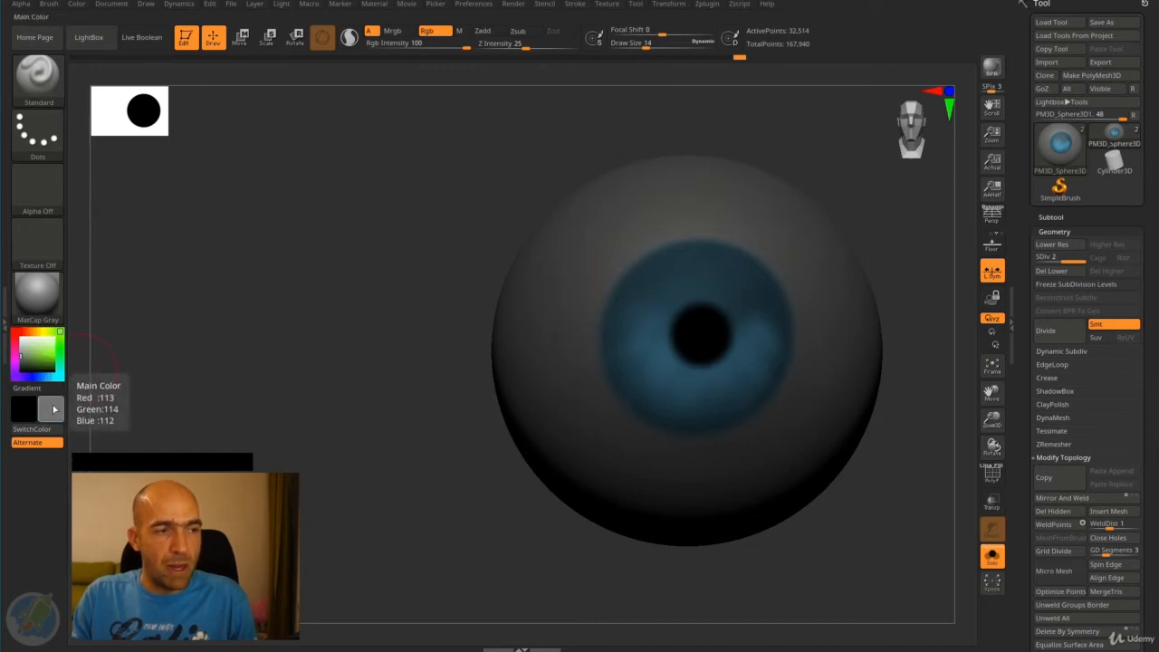
{"action": "key", "text": "c"}
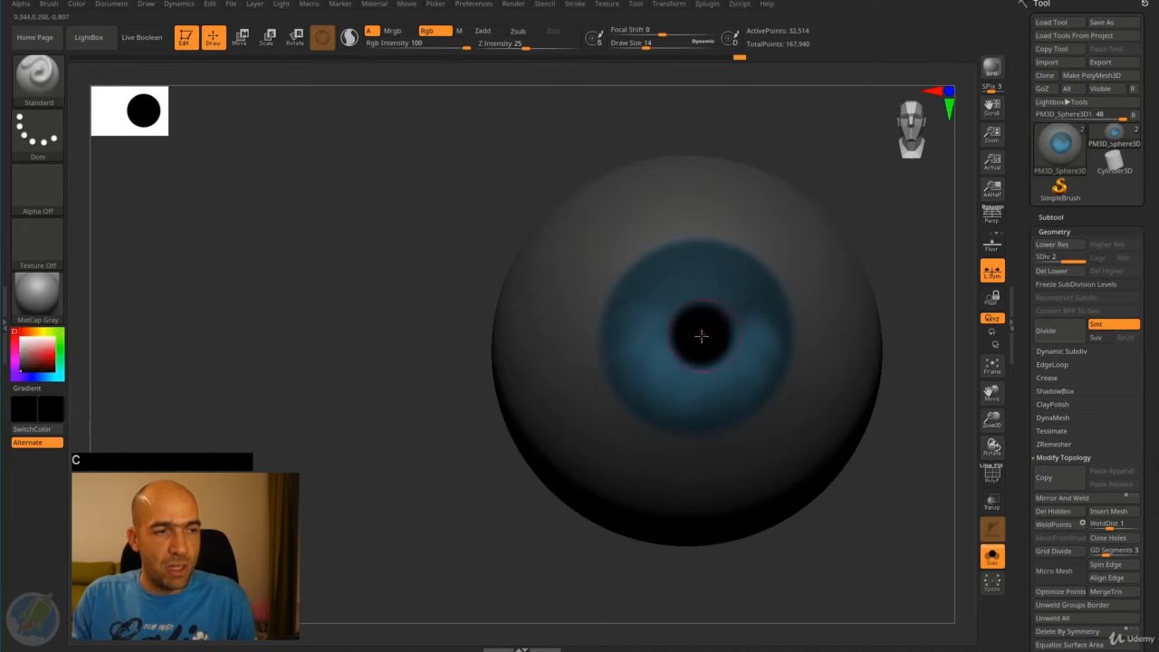
{"action": "key", "text": "c"}
{"action": "key", "text": "c"}
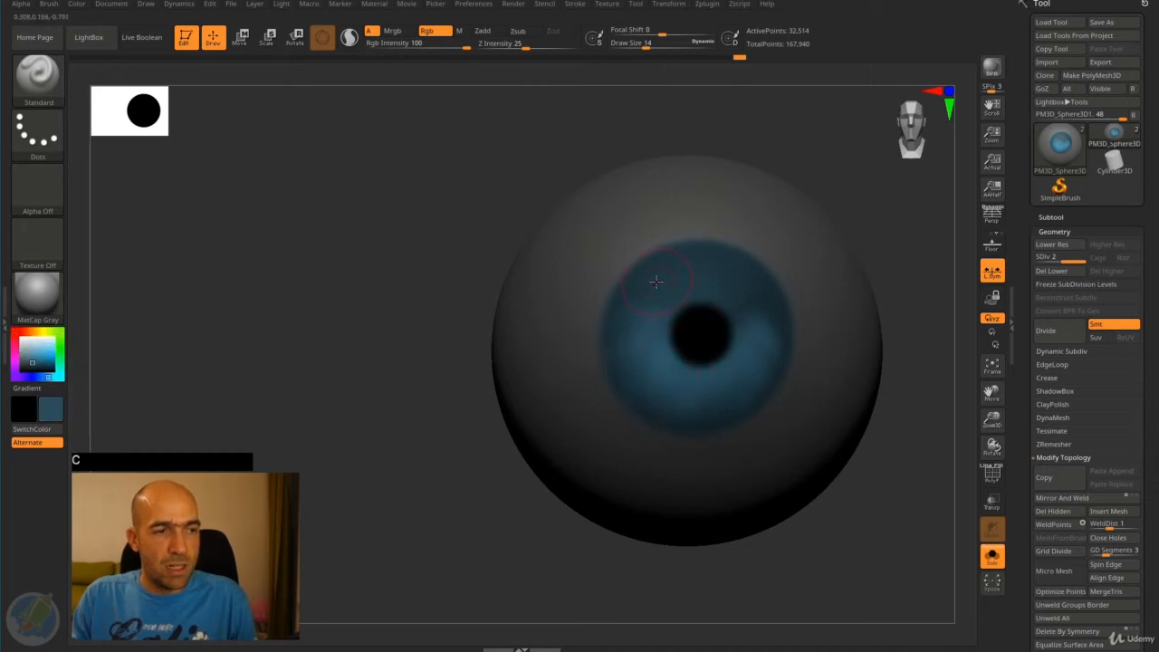
- Paint fine light cyan radial streaks across the lower iris at draw size 3
{"action": "left_click", "coordinate": [45, 345]}
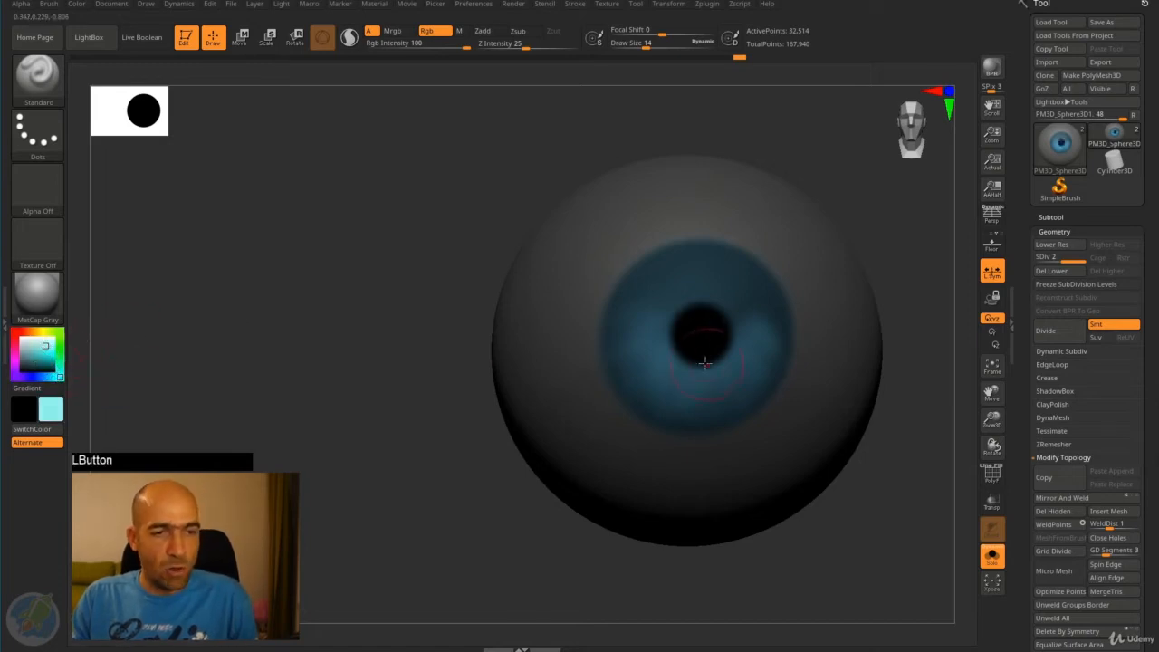
{"action": "key", "text": "bracketleft"}
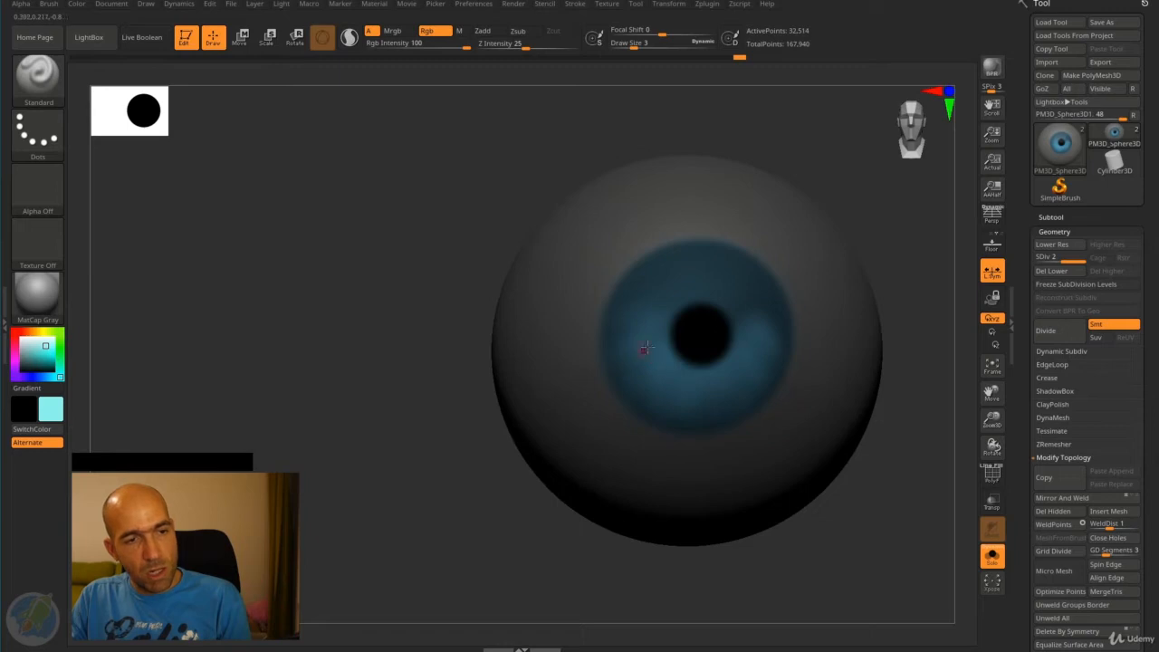
{"action": "left_click_drag", "start_coordinate": [644, 349], "coordinate": [647, 359]}
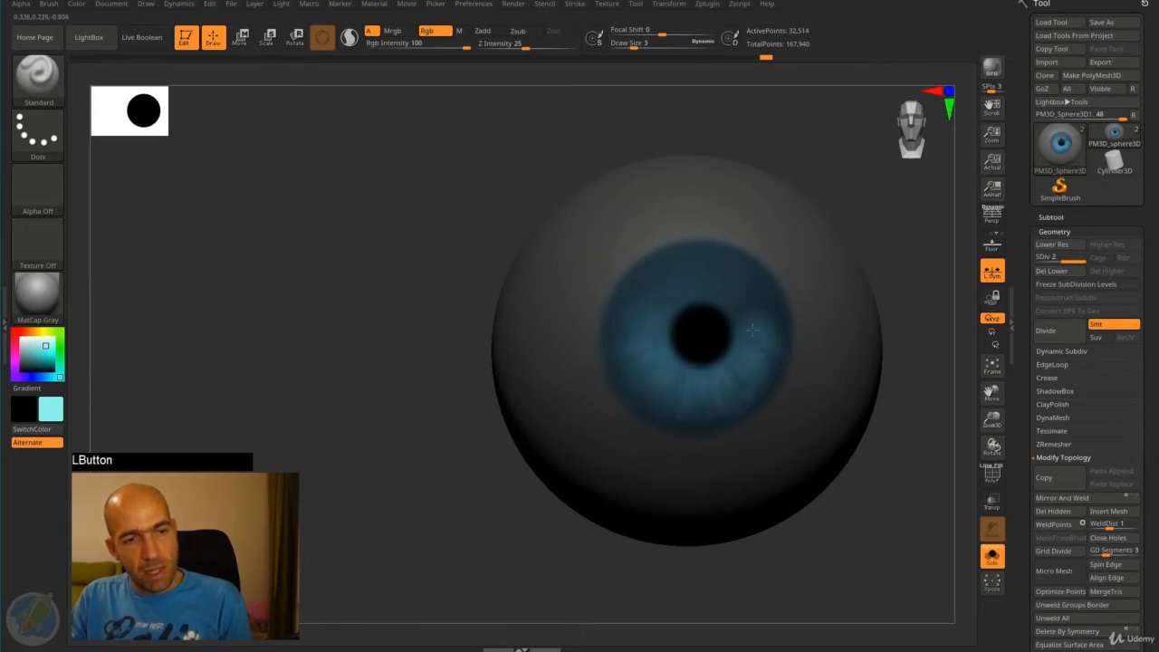
{"action": "left_click_drag", "start_coordinate": [753, 330], "coordinate": [747, 335]}
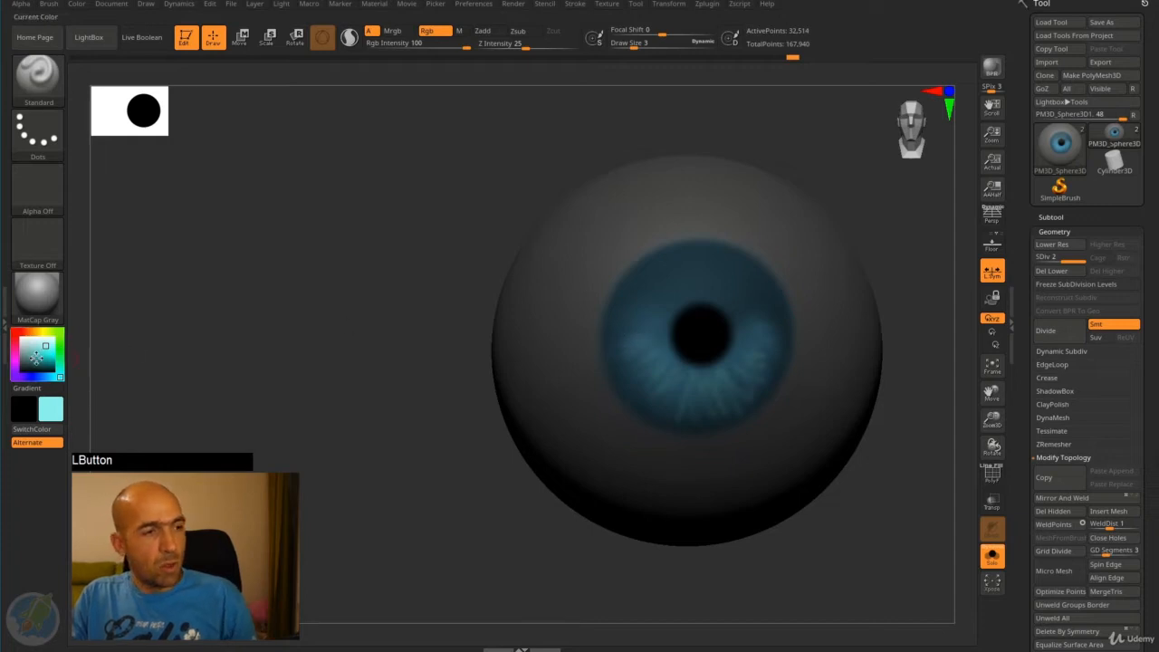
- Paint fine dark blue radial streaks around the iris at draw size 3
{"action": "left_click_drag", "start_coordinate": [36, 355], "coordinate": [33, 364]}
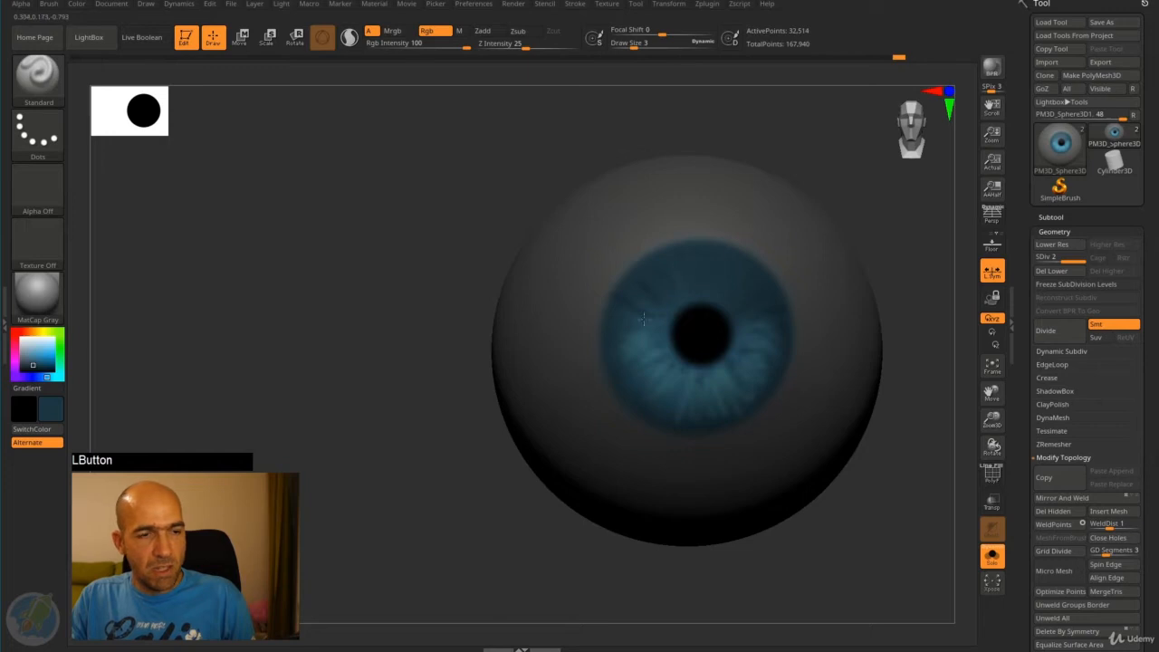
{"action": "left_click_drag", "start_coordinate": [632, 364], "coordinate": [638, 410]}
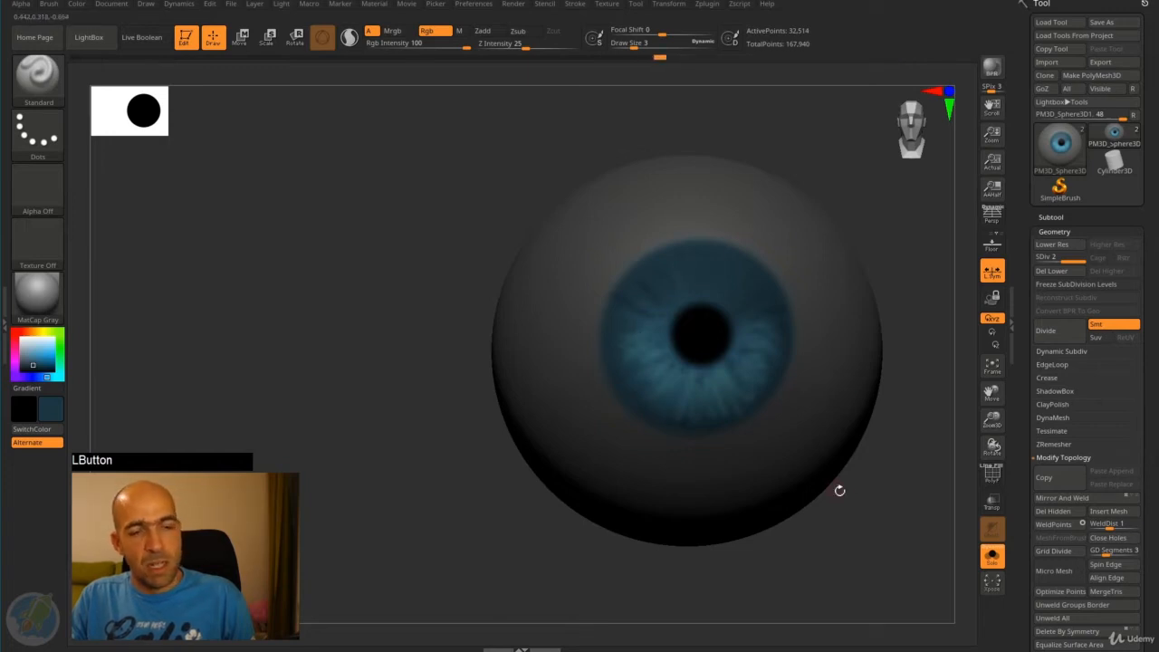
- Clear the eyeball's mask and turn off Solo mode to show the painted eye within the whole head
{"action": "left_click_drag", "start_coordinate": [900, 484], "coordinate": [753, 541], "text": "alt"}
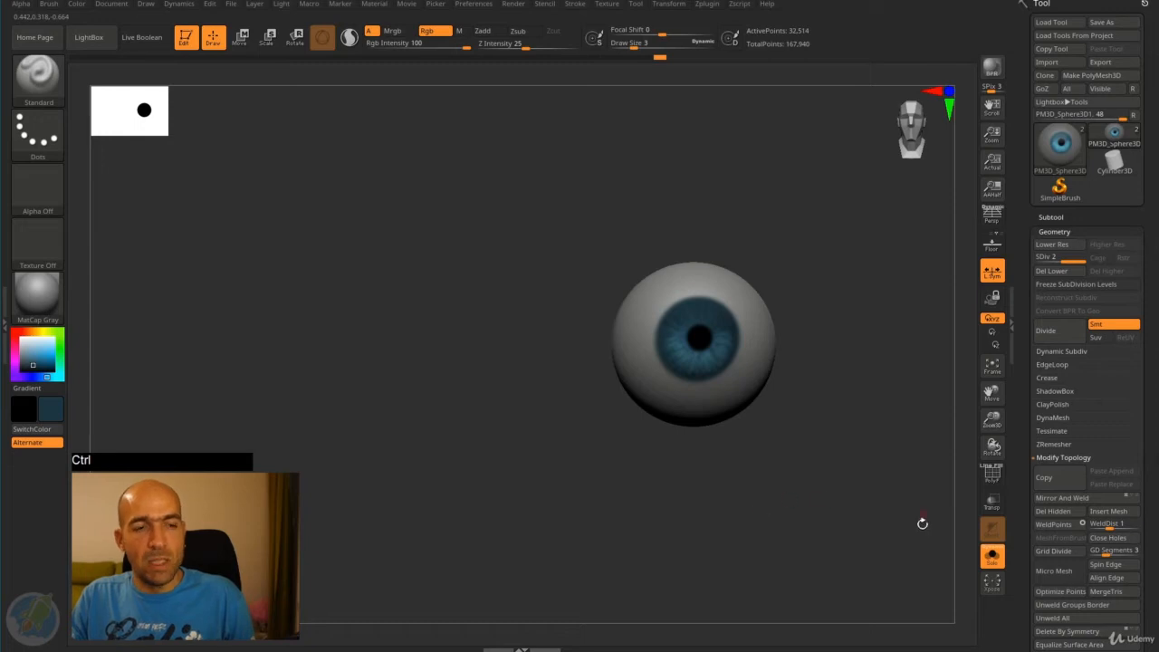
{"action": "left_click", "coordinate": [993, 556]}
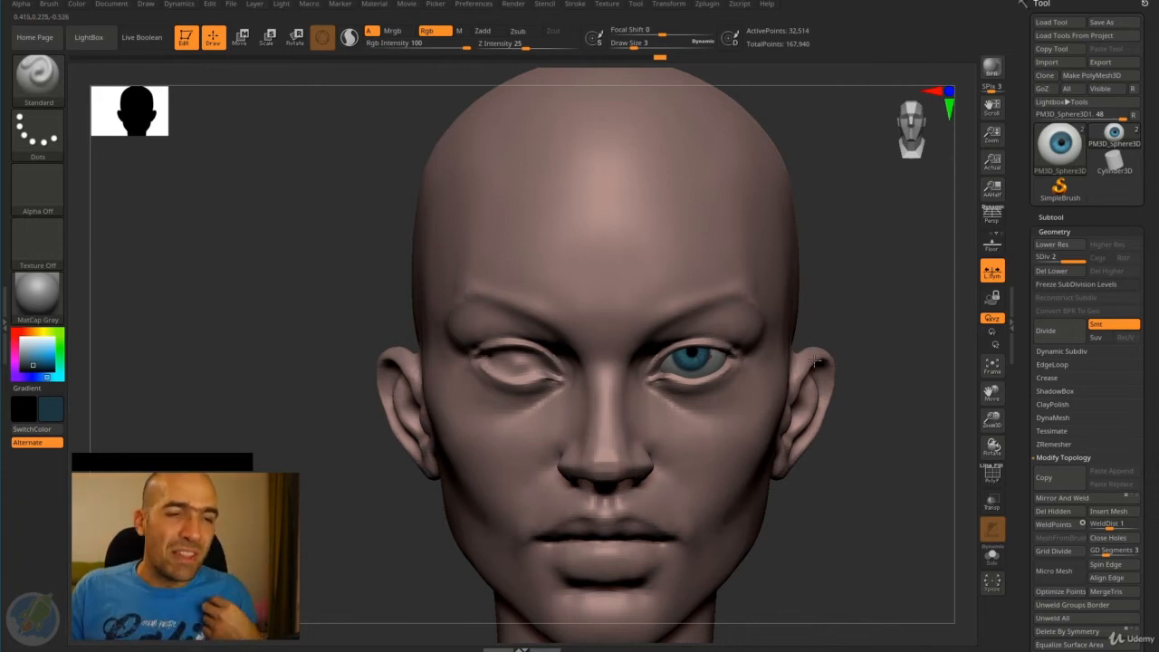
{"action": "left_click_drag", "start_coordinate": [878, 334], "coordinate": [822, 314]}
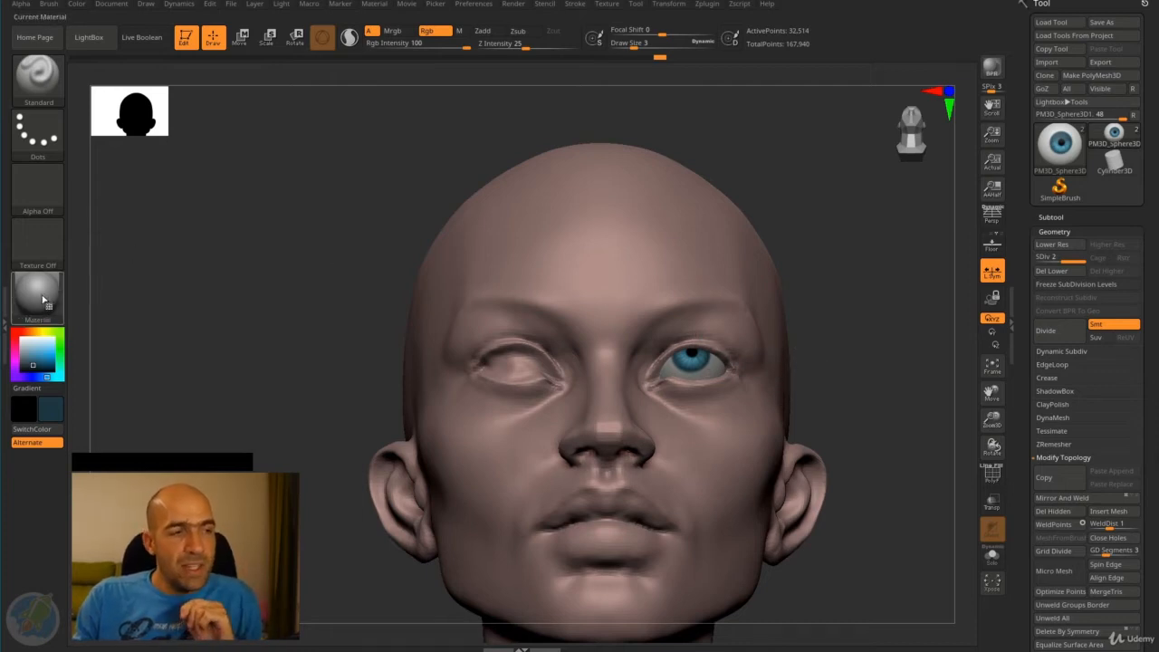
- Open the material library and preview the Gold material on the eyeball
{"action": "mouse_move", "coordinate": [38, 296]}
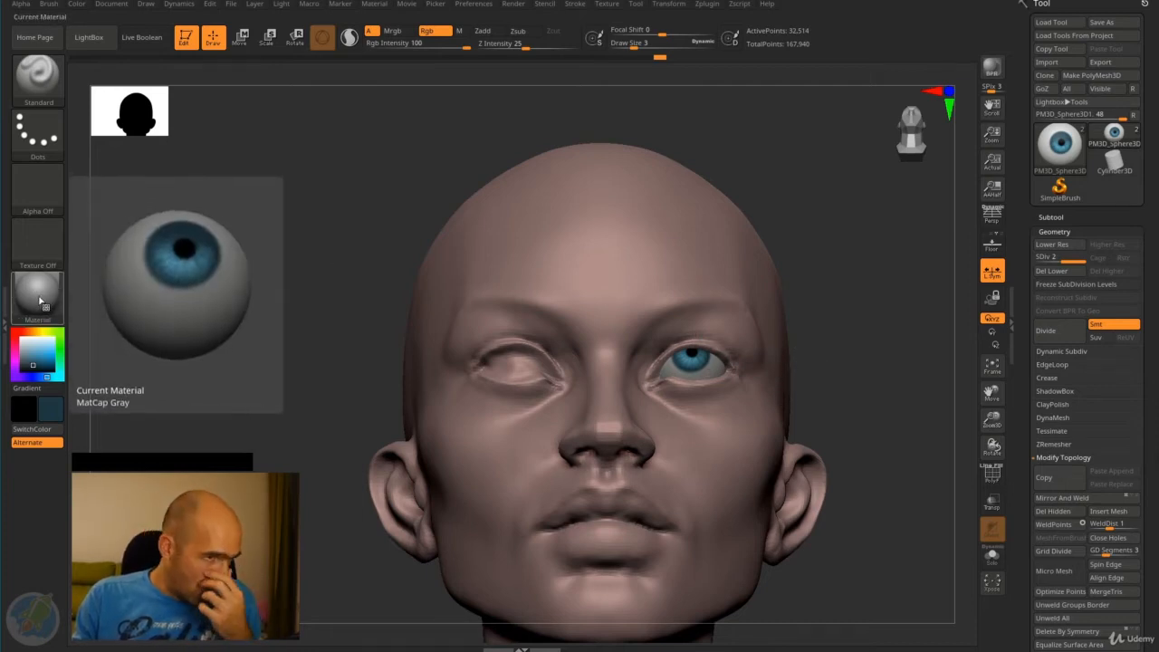
{"action": "left_click", "coordinate": [41, 297]}
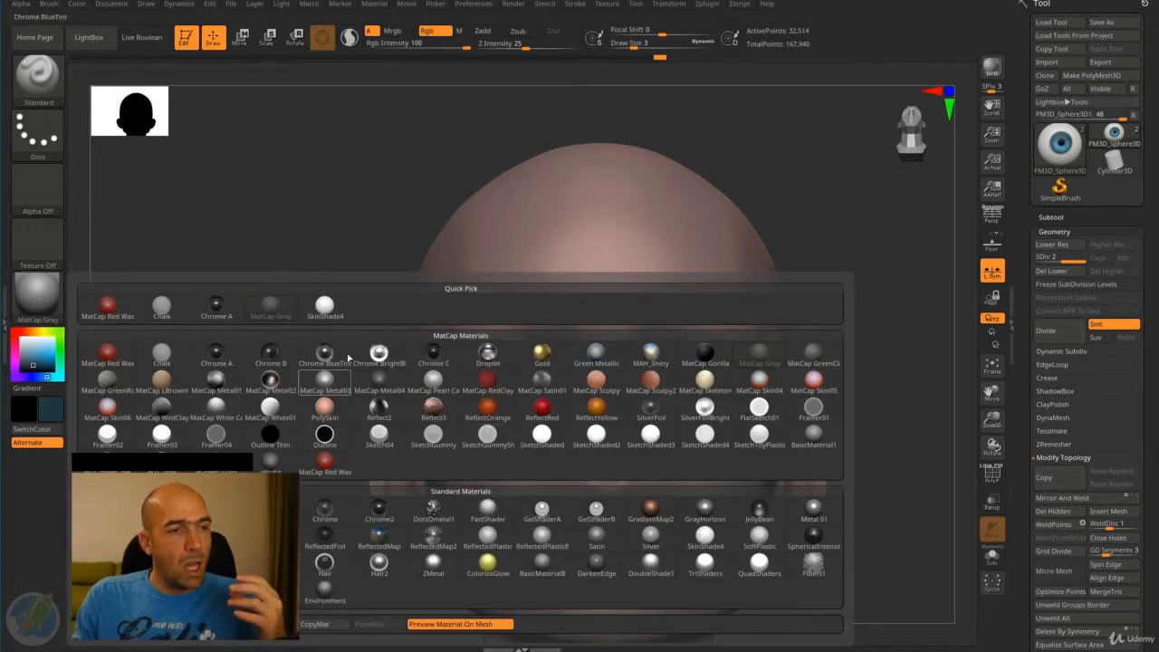
{"action": "mouse_move", "coordinate": [331, 317]}
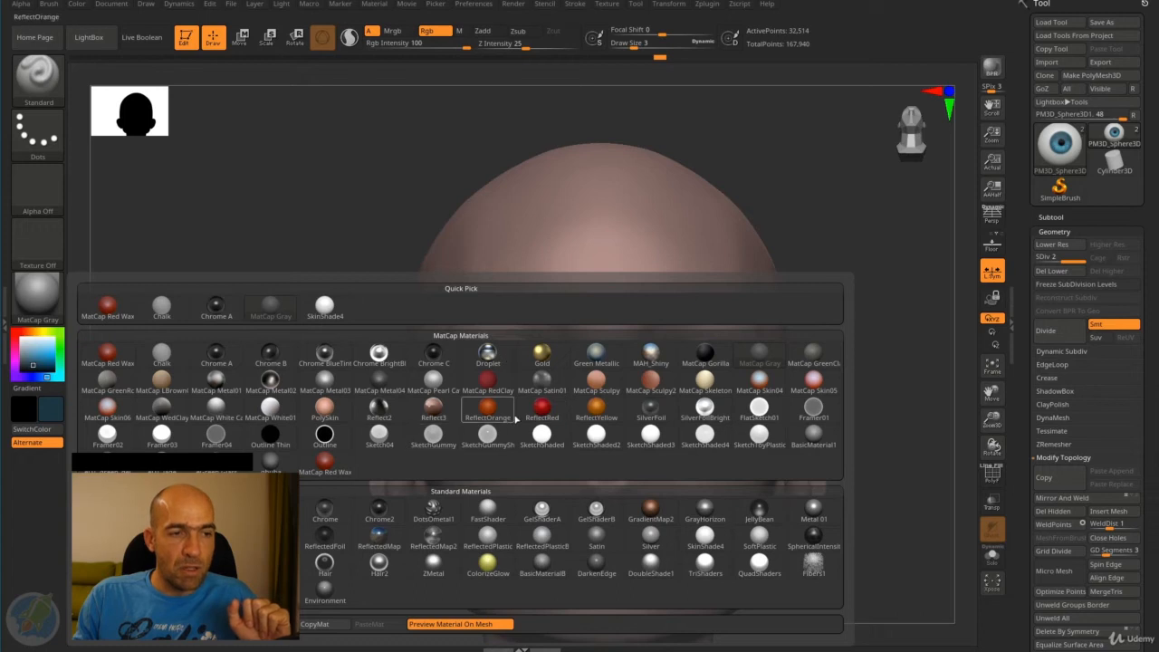
{"action": "mouse_move", "coordinate": [547, 359]}
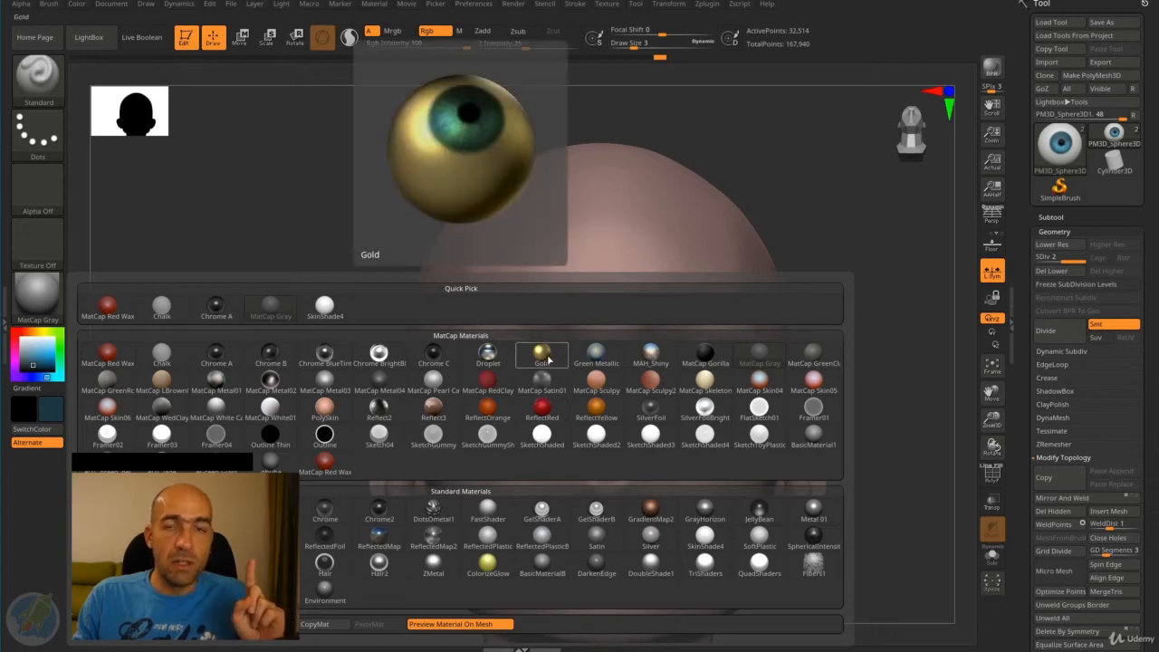
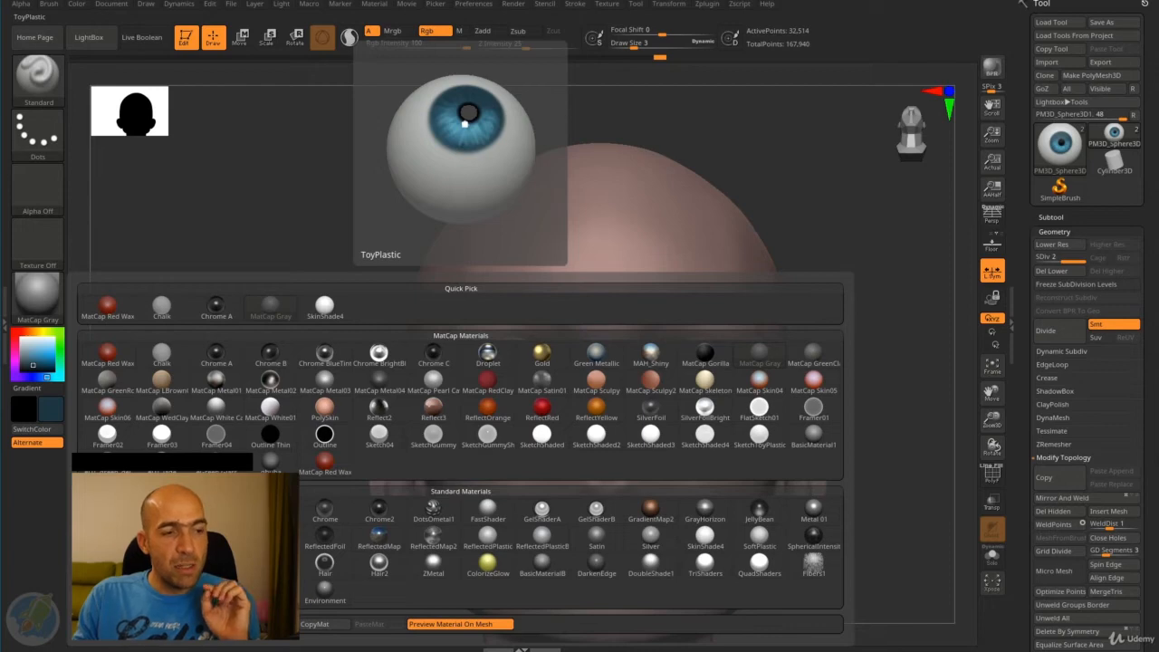
- Apply the ToyPlastic material and examine its glossy highlights on the eyeball and head from several angles
{"action": "left_click", "coordinate": [270, 536]}
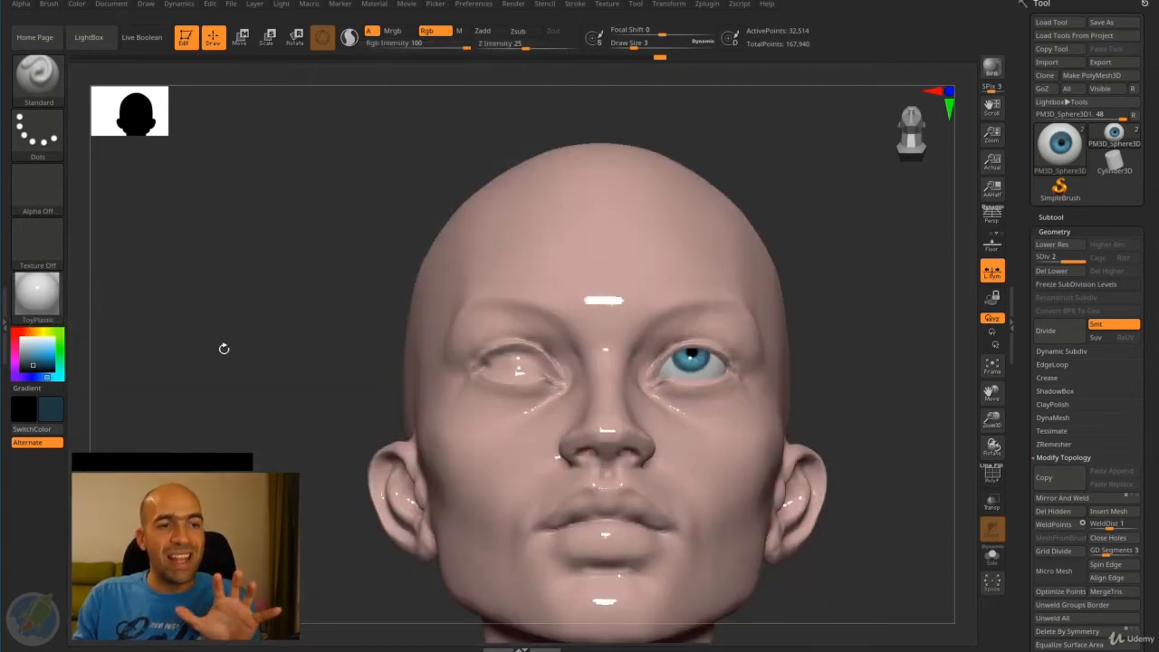
{"action": "left_click_drag", "start_coordinate": [308, 362], "coordinate": [299, 380]}
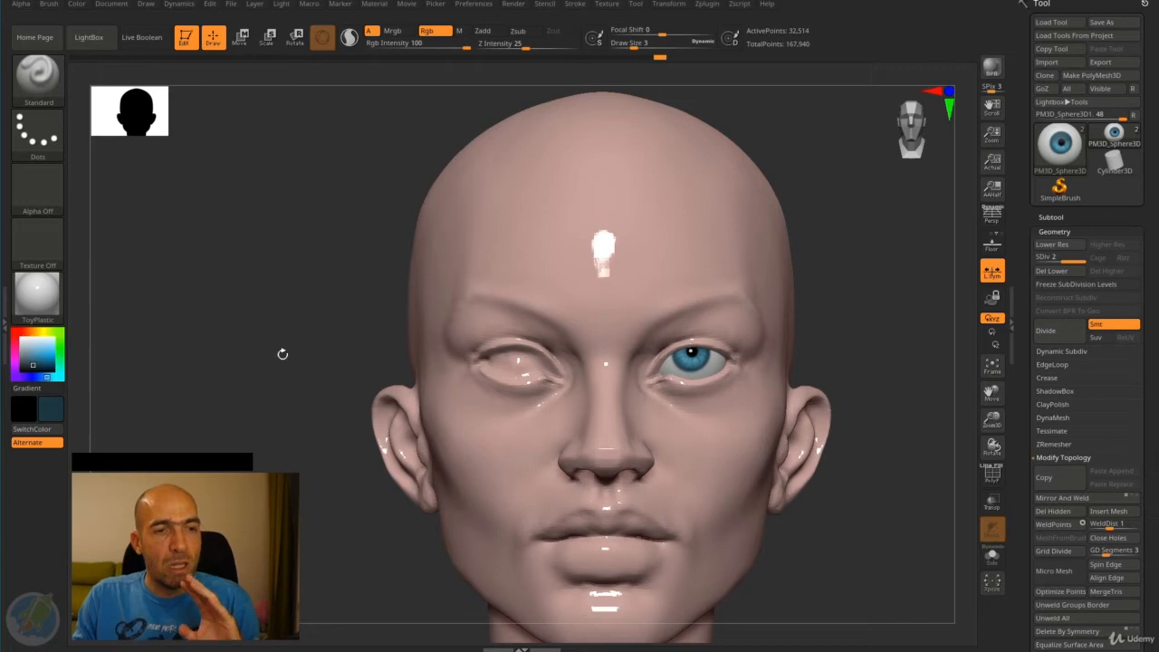
{"action": "mouse_move", "coordinate": [838, 274]}
{"action": "left_mouse_down"}
{"action": "mouse_move", "coordinate": [848, 275]}
{"action": "mouse_move", "coordinate": [827, 273]}
{"action": "mouse_move", "coordinate": [826, 286]}
{"action": "left_mouse_up"}
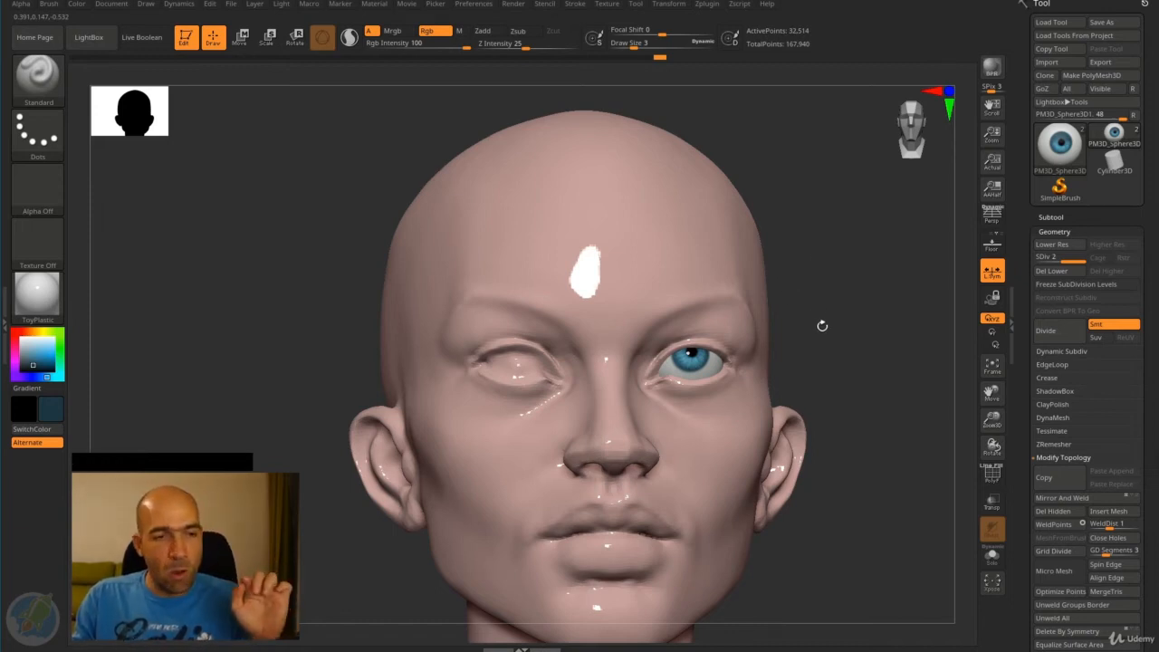
{"action": "left_click_drag", "start_coordinate": [822, 325], "coordinate": [813, 324]}
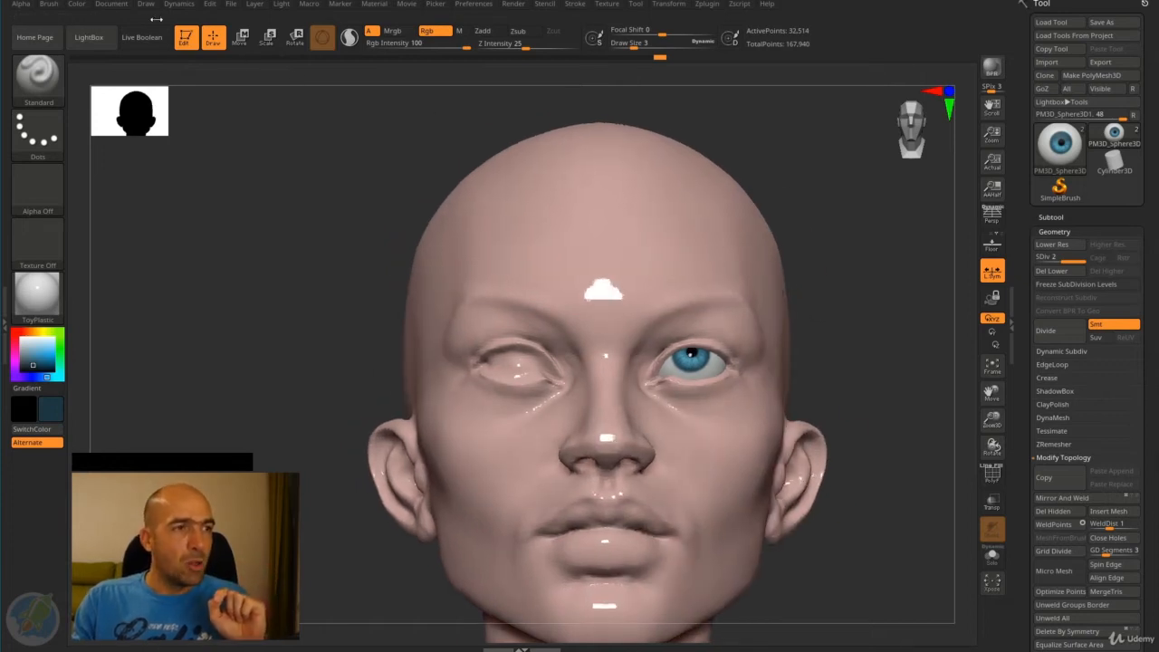
- Restrict painting to the material channel and fill the eyeball with the ToyPlastic material
{"action": "left_click", "coordinate": [76, 5]}
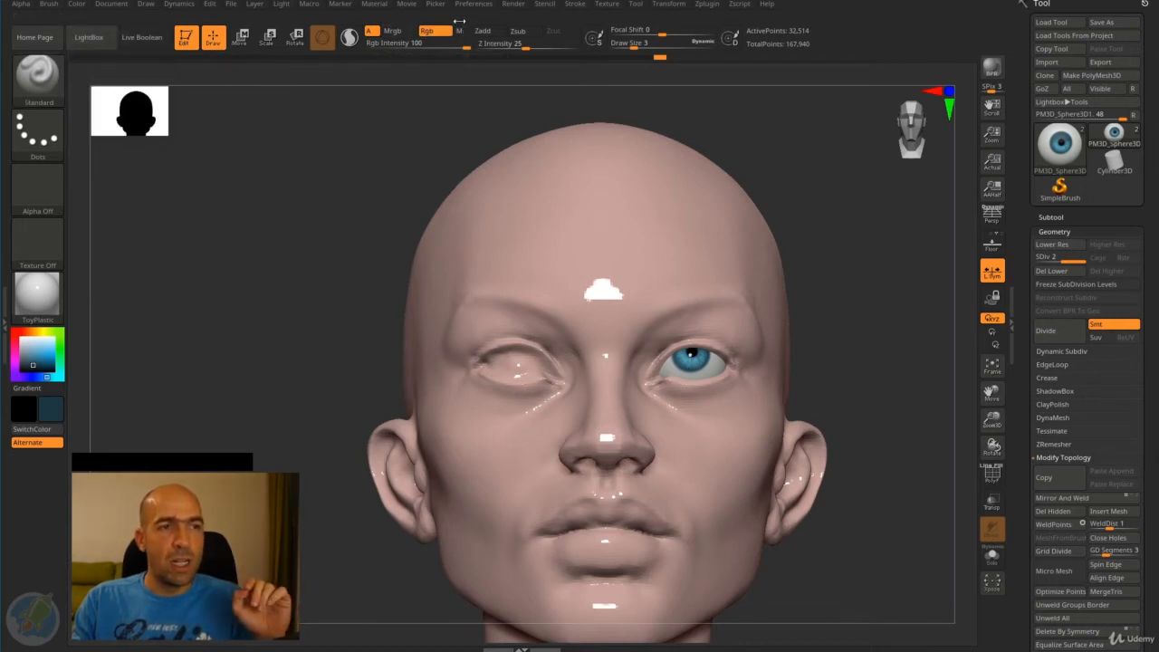
{"action": "left_click", "coordinate": [456, 33]}
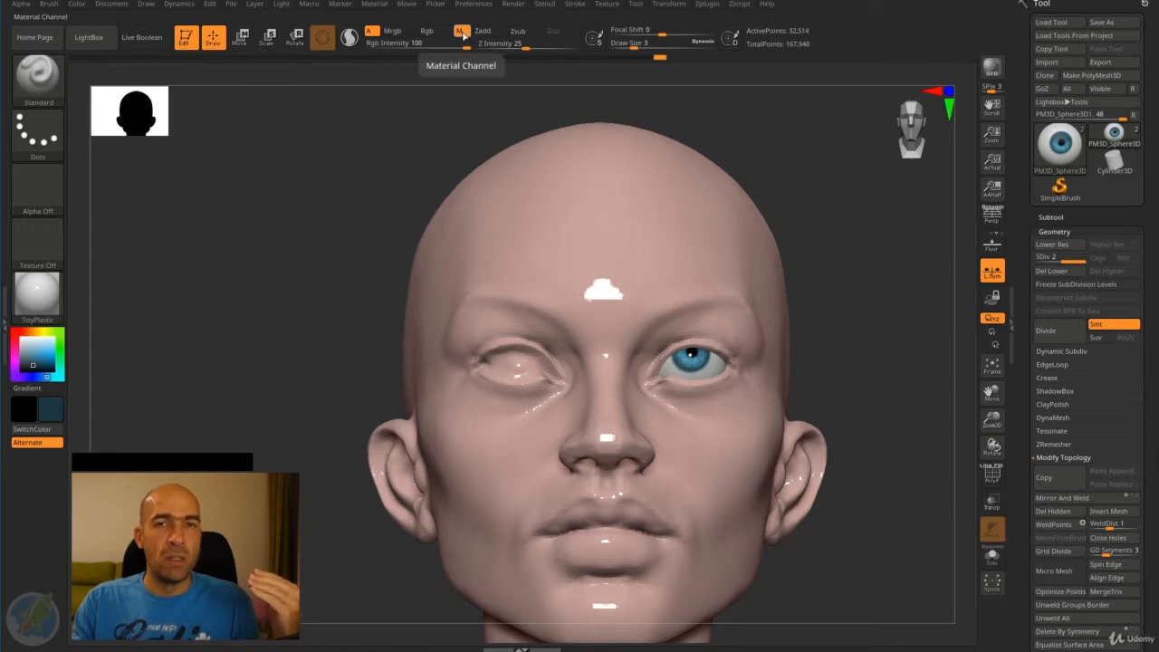
{"action": "left_click", "coordinate": [77, 5]}
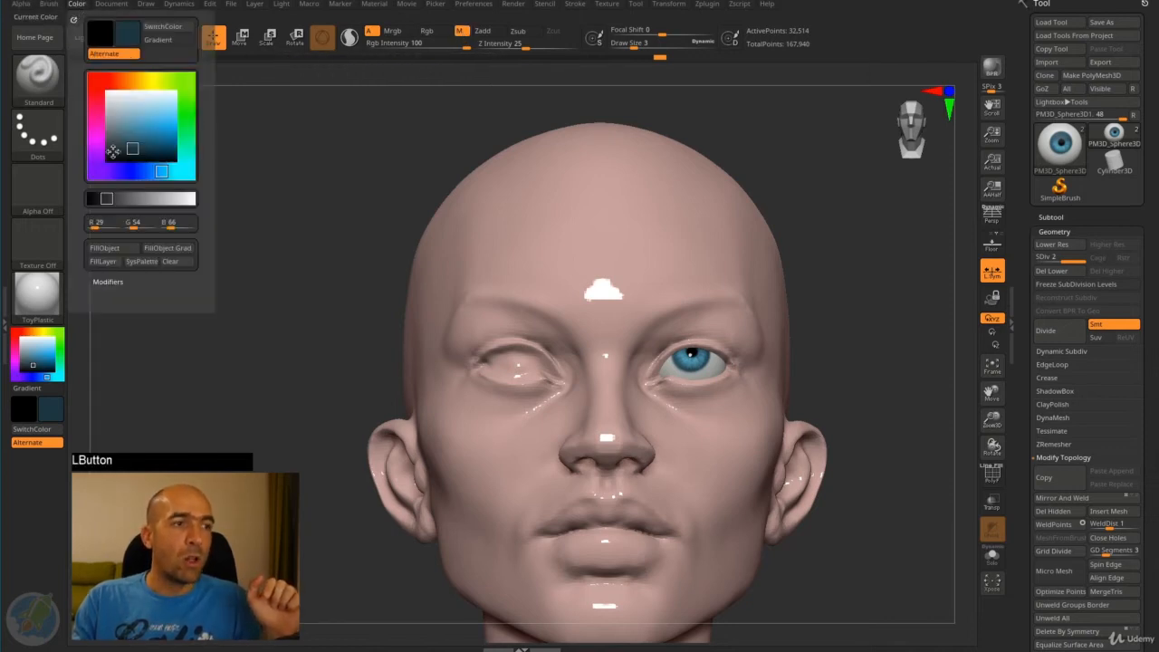
{"action": "left_click", "coordinate": [143, 262]}
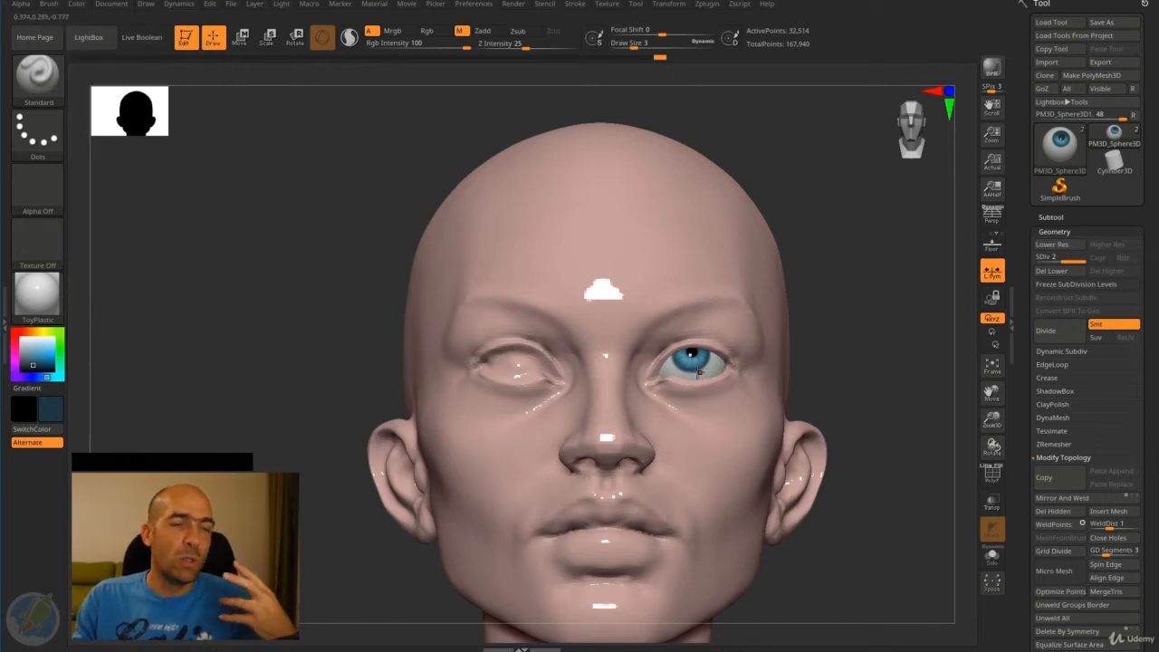
- Choose BasicMaterial as the current material for the rest of the head
{"action": "left_click", "coordinate": [39, 308]}
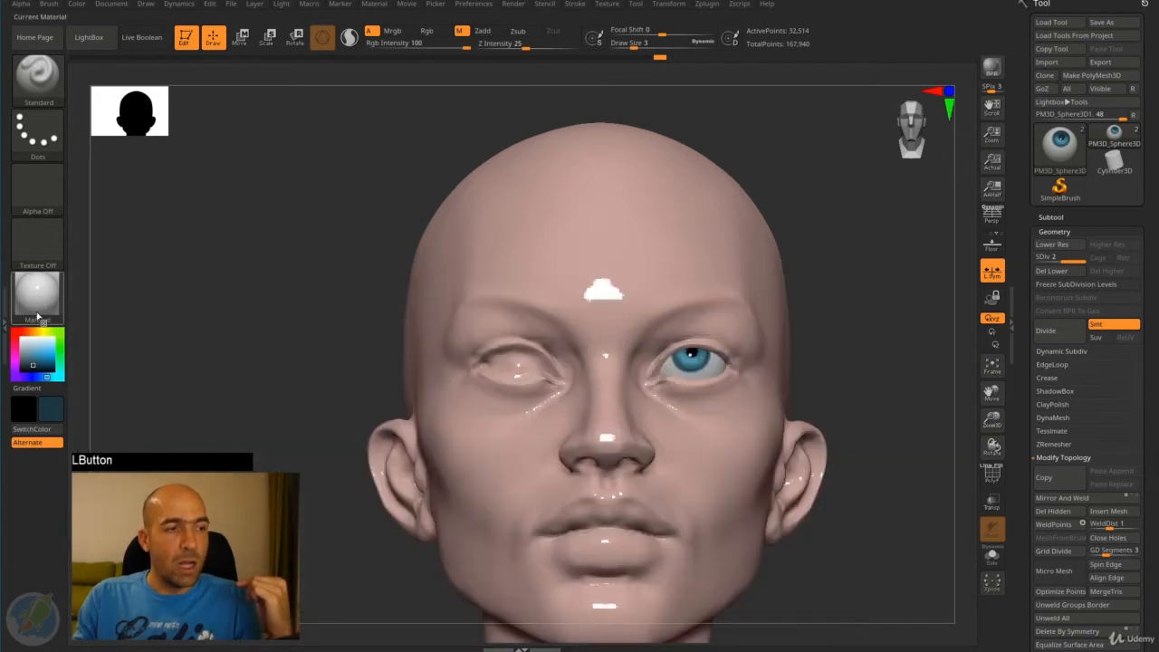
{"action": "left_click", "coordinate": [41, 297]}
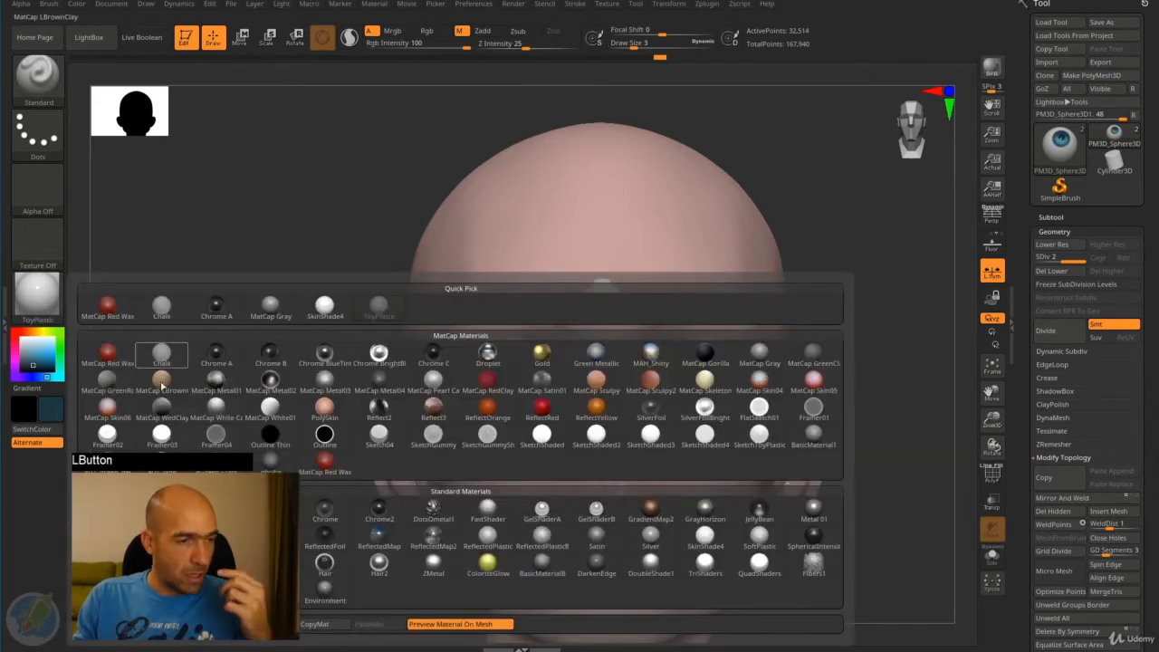
{"action": "left_click", "coordinate": [107, 509]}
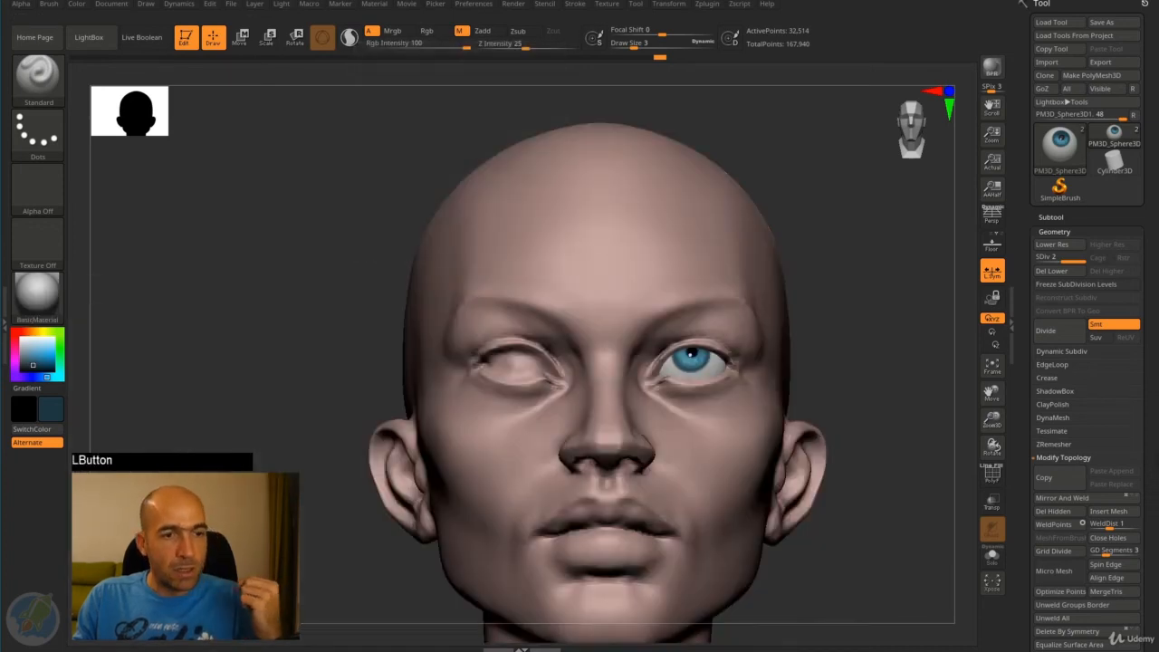
{"action": "left_click_drag", "start_coordinate": [778, 321], "coordinate": [855, 230]}
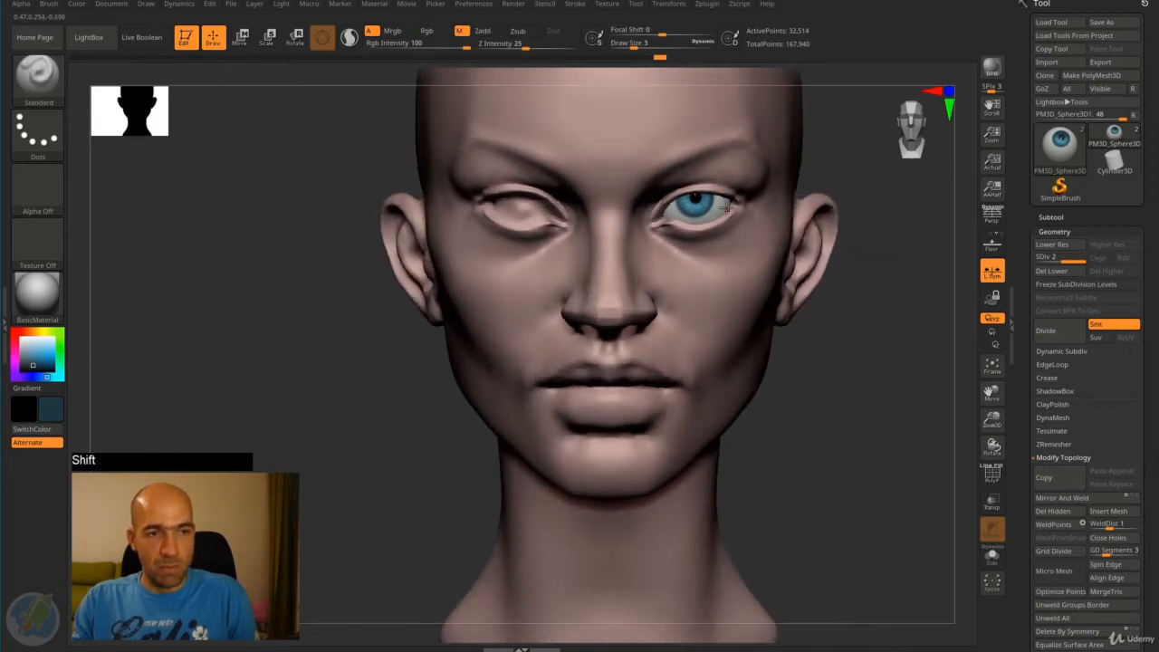
- Move the eyeball slightly downward within its socket
{"action": "key", "text": "w"}
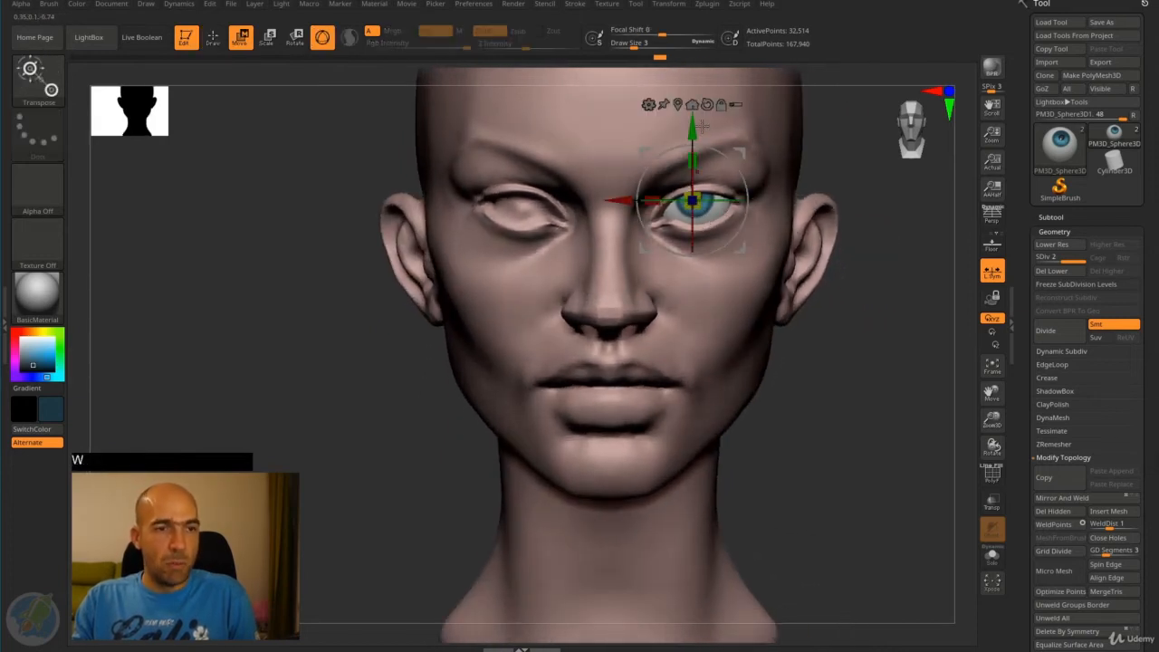
{"action": "left_click_drag", "start_coordinate": [692, 128], "coordinate": [688, 135]}
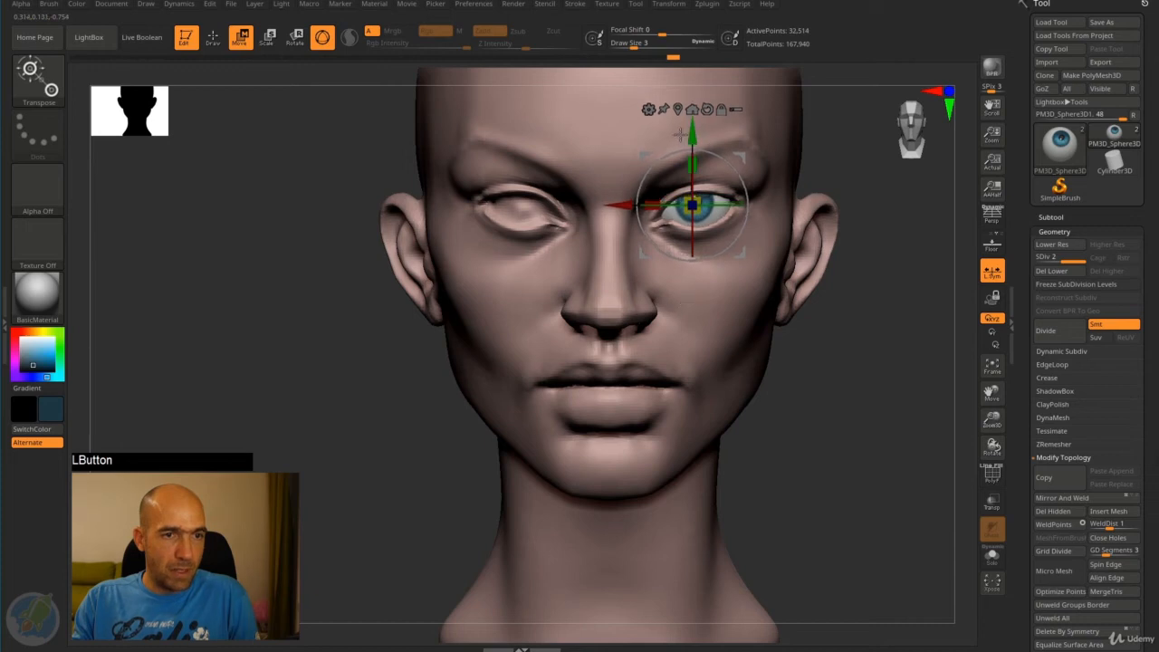
{"action": "key", "text": "q"}
{"action": "mouse_move", "coordinate": [848, 259]}
{"action": "left_mouse_down", "text": "alt"}
{"action": "mouse_move", "coordinate": [843, 227]}
{"action": "mouse_move", "coordinate": [865, 270]}
{"action": "mouse_move", "coordinate": [723, 265]}
{"action": "left_mouse_up", "text": "alt"}
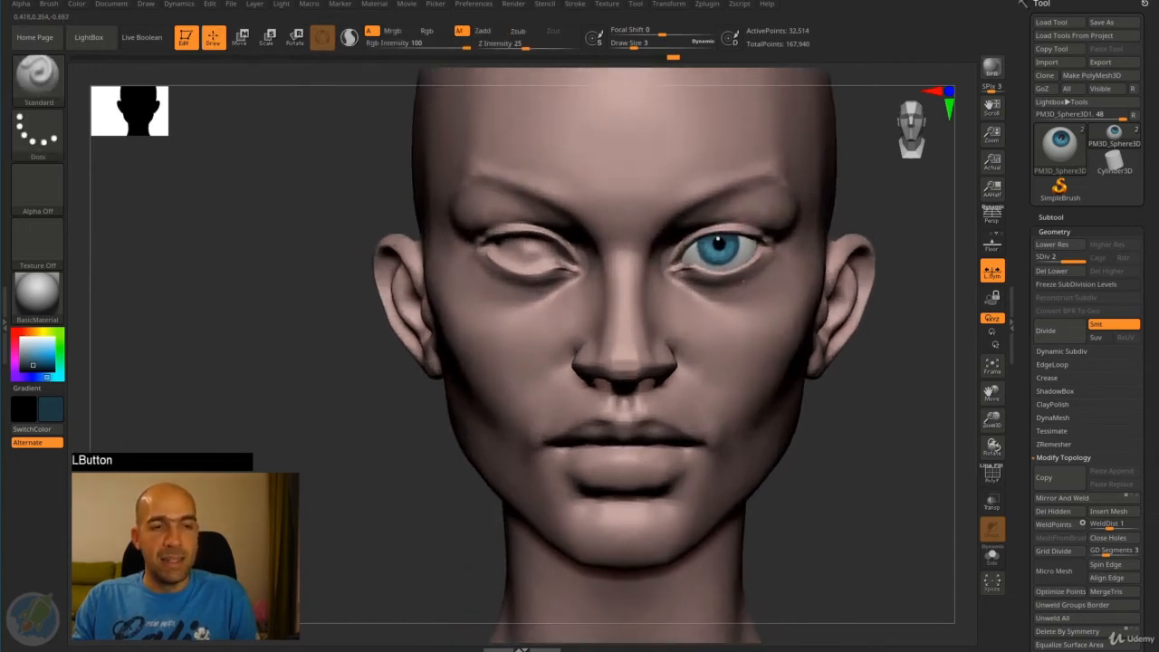
- Select the head and reshape the lower eyelid and the skin beneath the eye with the Move brush at draw size 86
{"action": "left_click", "coordinate": [744, 281], "text": "alt"}
{"action": "left_click_drag", "start_coordinate": [882, 401], "coordinate": [896, 367]}
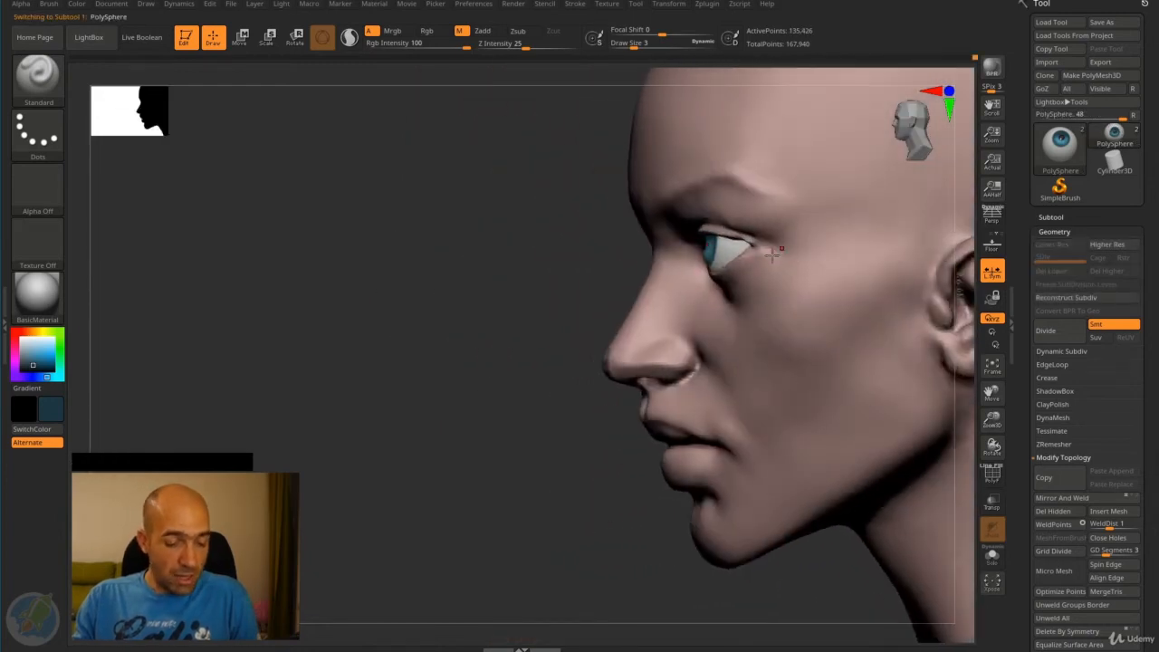
{"action": "key", "text": "b"}
{"action": "key", "text": "m"}
{"action": "key", "text": "v"}
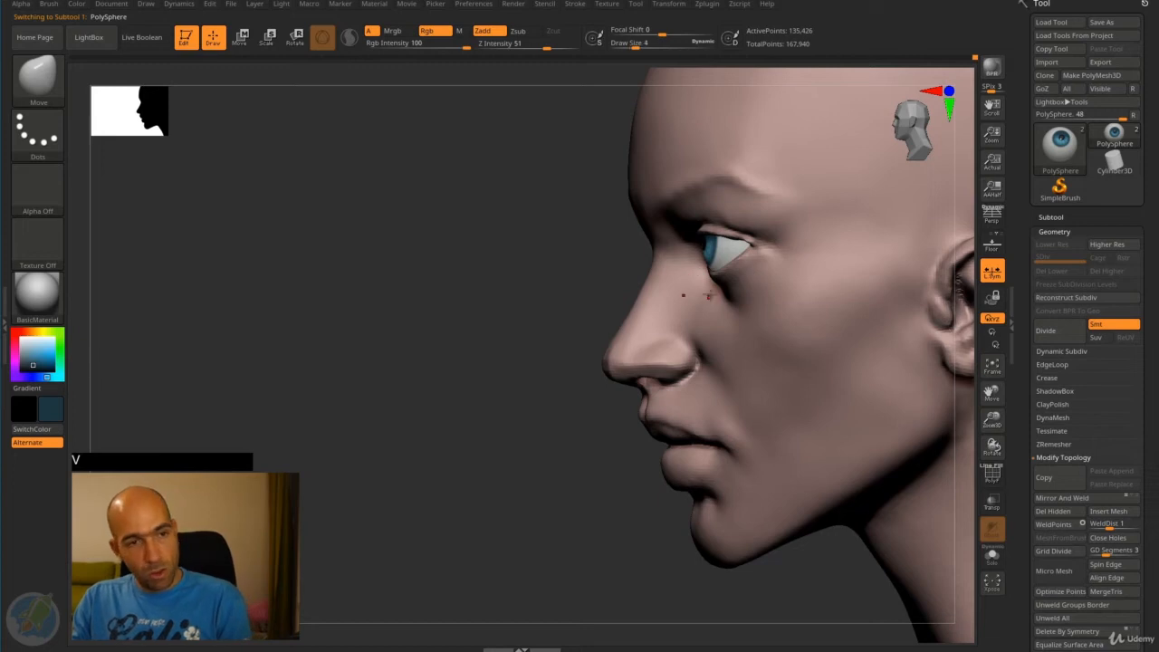
{"action": "key", "text": "bracketright"}
{"action": "key", "text": "bracketright"}
{"action": "key", "text": "bracketright"}
{"action": "key", "text": "bracketright"}
{"action": "key", "text": "bracketright"}
{"action": "key", "text": "bracketright"}
{"action": "key", "text": "bracketright"}
{"action": "left_click_drag", "start_coordinate": [710, 279], "coordinate": [723, 291]}
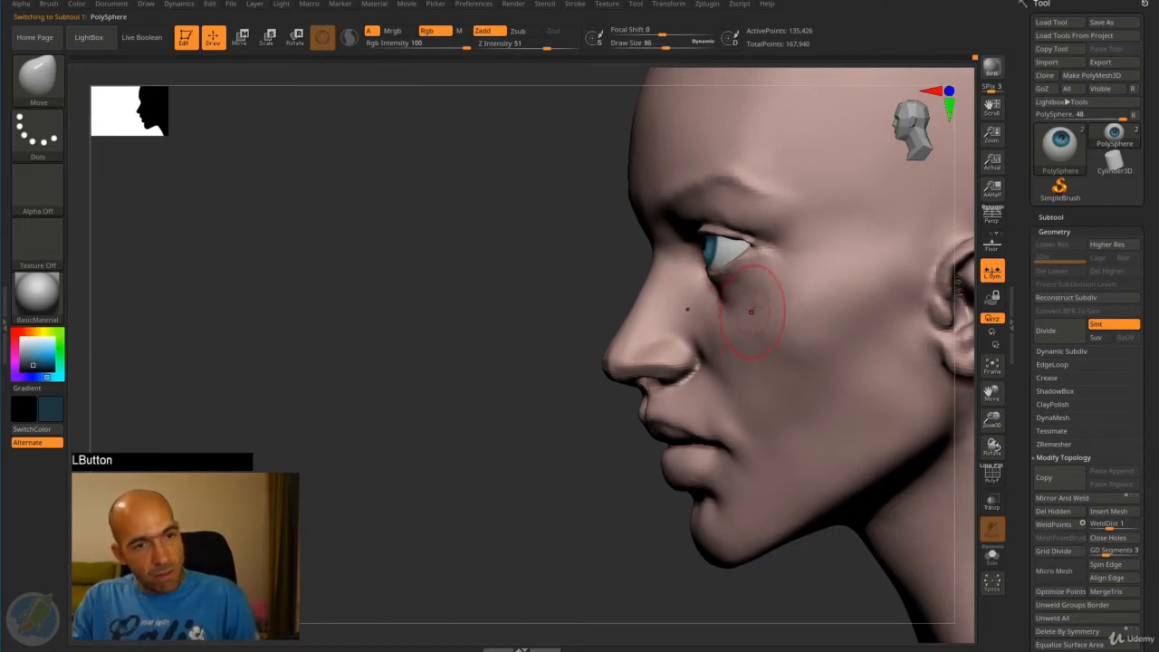
{"action": "left_click_drag", "start_coordinate": [600, 299], "coordinate": [557, 306]}
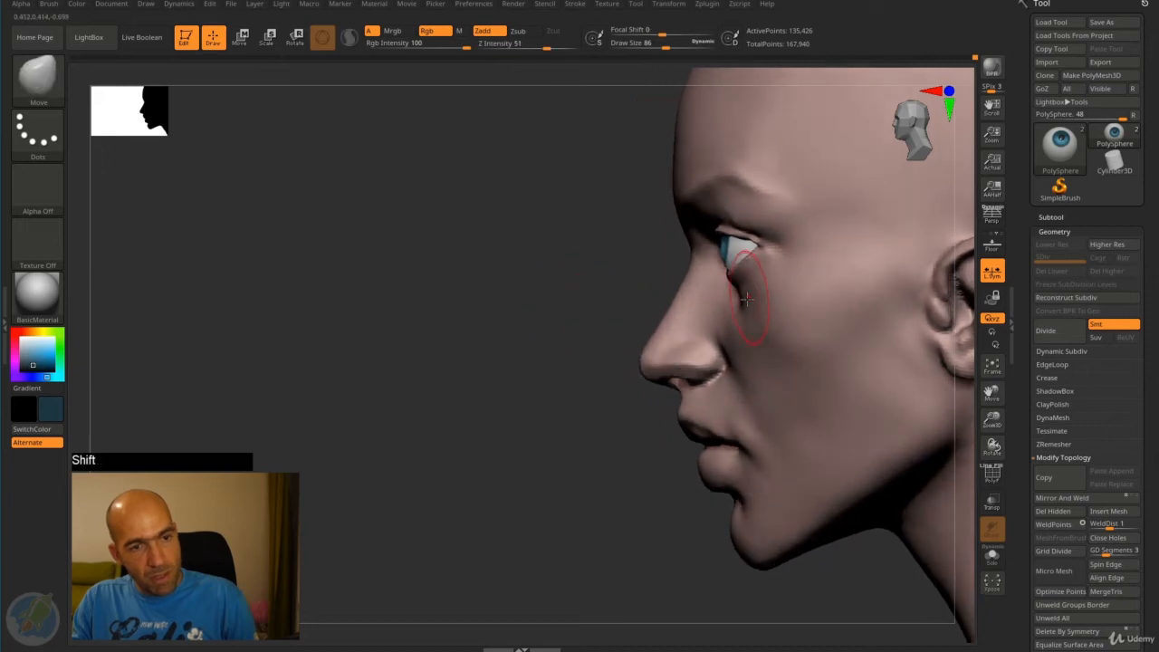
{"action": "mouse_move", "coordinate": [742, 324]}
{"action": "left_mouse_down"}
{"action": "mouse_move", "coordinate": [726, 275]}
{"action": "mouse_move", "coordinate": [746, 246]}
{"action": "left_mouse_up"}
{"action": "mouse_move", "coordinate": [533, 275]}
{"action": "left_mouse_down"}
{"action": "mouse_move", "coordinate": [762, 272]}
{"action": "mouse_move", "coordinate": [711, 272]}
{"action": "mouse_move", "coordinate": [723, 272]}
{"action": "left_mouse_up"}
{"action": "left_click_drag", "start_coordinate": [880, 239], "coordinate": [881, 273], "text": "shift"}
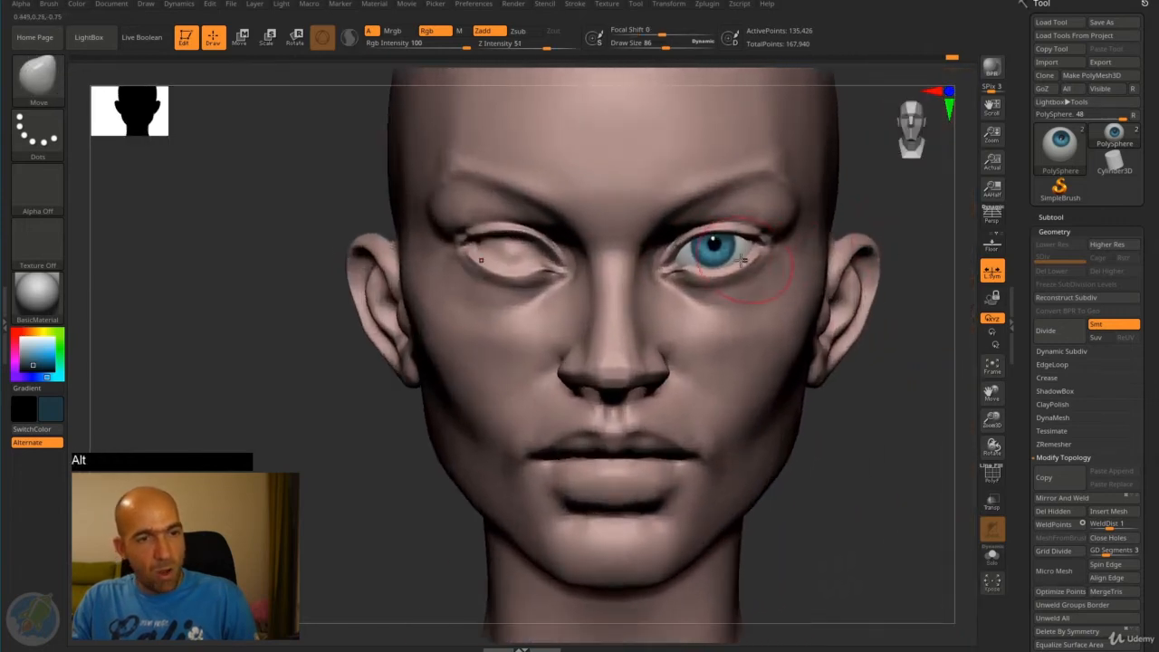
- Select the painted eyeball and mirror it into the opposite eye socket with SubTool Master
{"action": "left_click", "coordinate": [723, 253], "text": "alt"}
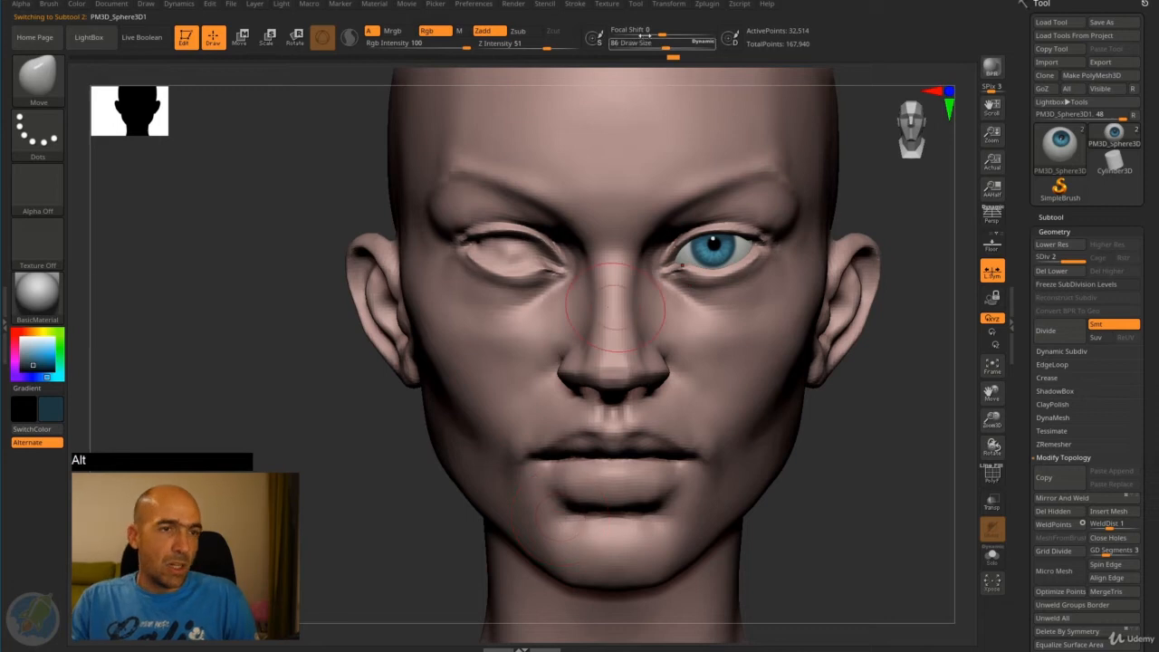
{"action": "left_click", "coordinate": [708, 5]}
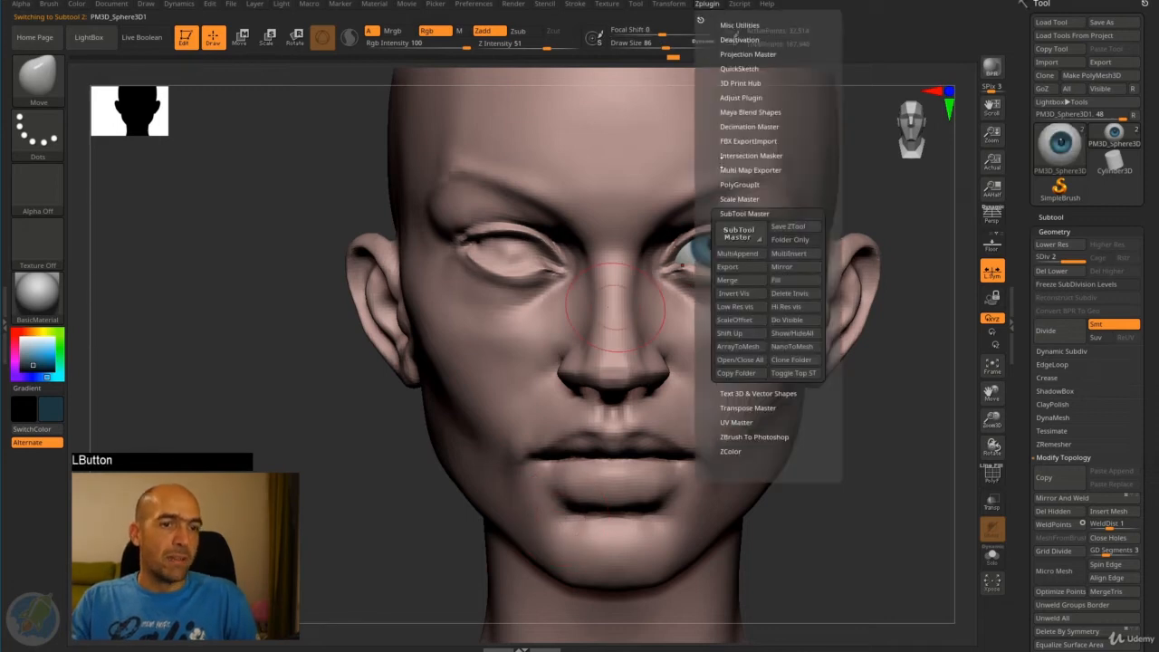
{"action": "left_click", "coordinate": [802, 266]}
{"action": "left_click", "coordinate": [527, 292]}
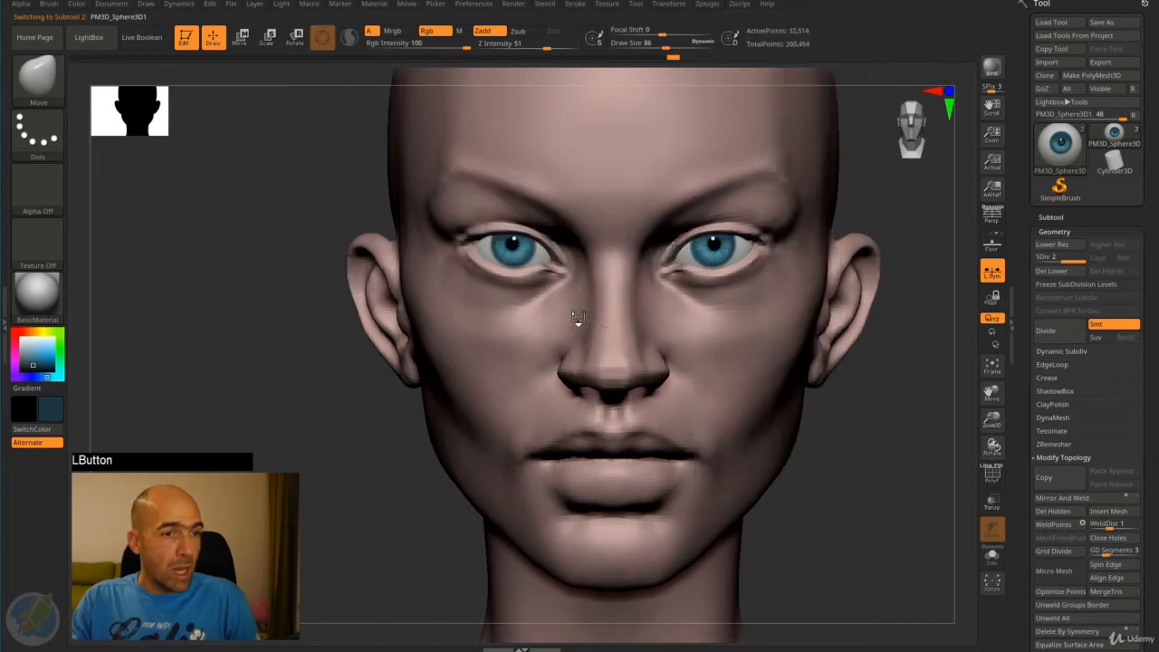
- Select the head again and refine the inner eye corners around both eyeballs with the Move brush
{"action": "left_click_drag", "start_coordinate": [918, 417], "coordinate": [835, 372], "text": "alt"}
{"action": "left_click", "coordinate": [763, 288], "text": "alt"}
{"action": "left_click_drag", "start_coordinate": [863, 238], "coordinate": [873, 266], "text": "alt"}
{"action": "key", "text": "4"}
{"action": "mouse_move", "coordinate": [655, 299]}
{"action": "left_mouse_down"}
{"action": "mouse_move", "coordinate": [684, 261]}
{"action": "mouse_move", "coordinate": [663, 276]}
{"action": "left_mouse_up"}
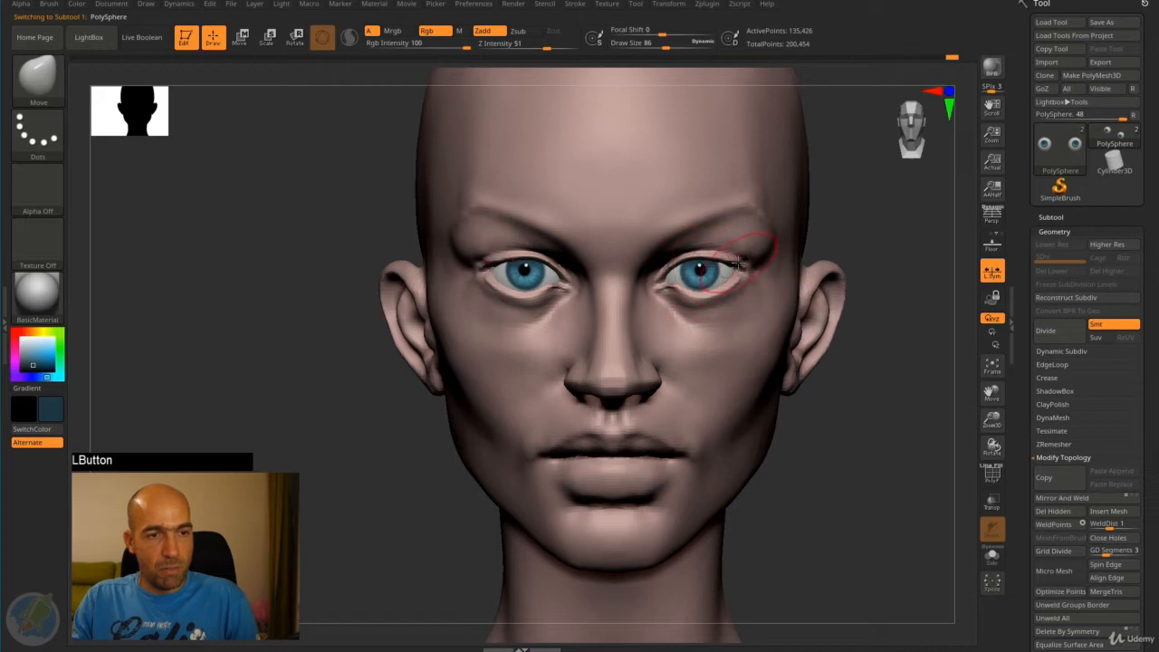
{"action": "left_click_drag", "start_coordinate": [856, 274], "coordinate": [664, 347], "text": "alt"}
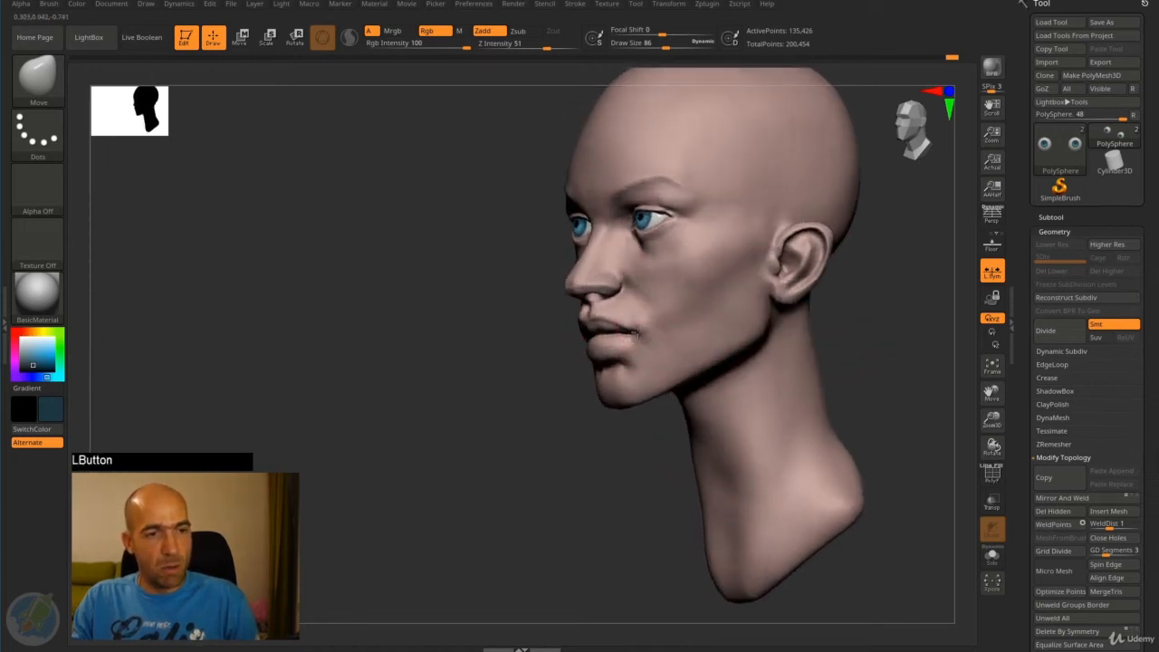
{"action": "mouse_move", "coordinate": [551, 367]}
{"action": "left_mouse_down"}
{"action": "mouse_move", "coordinate": [730, 435]}
{"action": "mouse_move", "coordinate": [781, 390]}
{"action": "mouse_move", "coordinate": [661, 348]}
{"action": "left_mouse_up"}
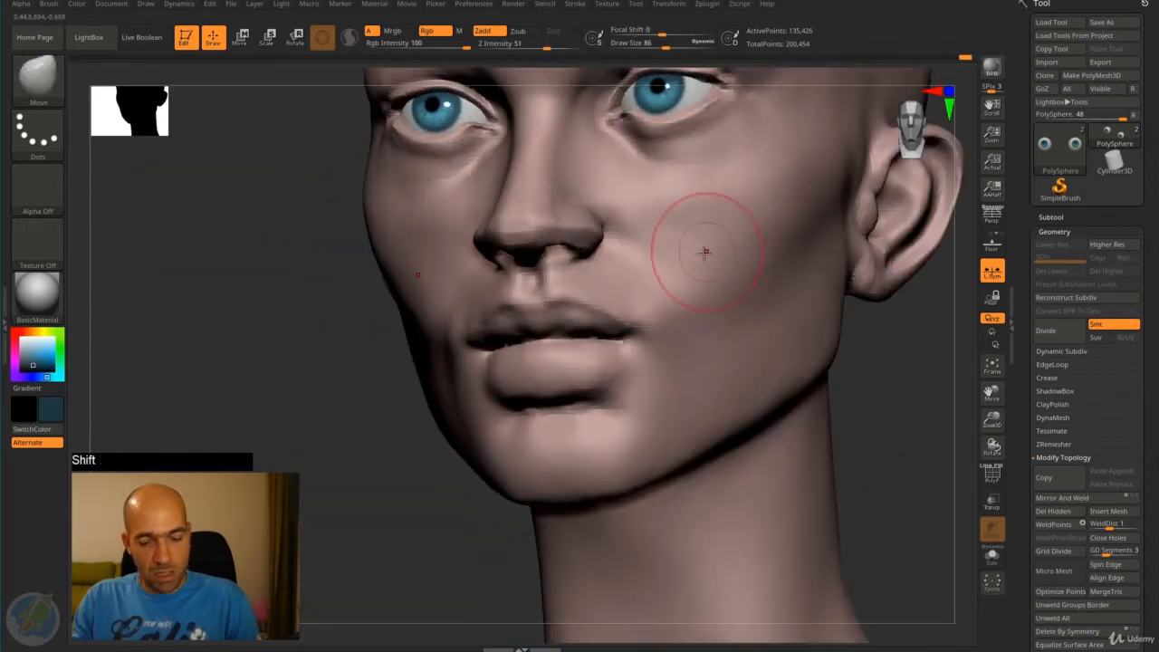
{"action": "key", "text": "b"}
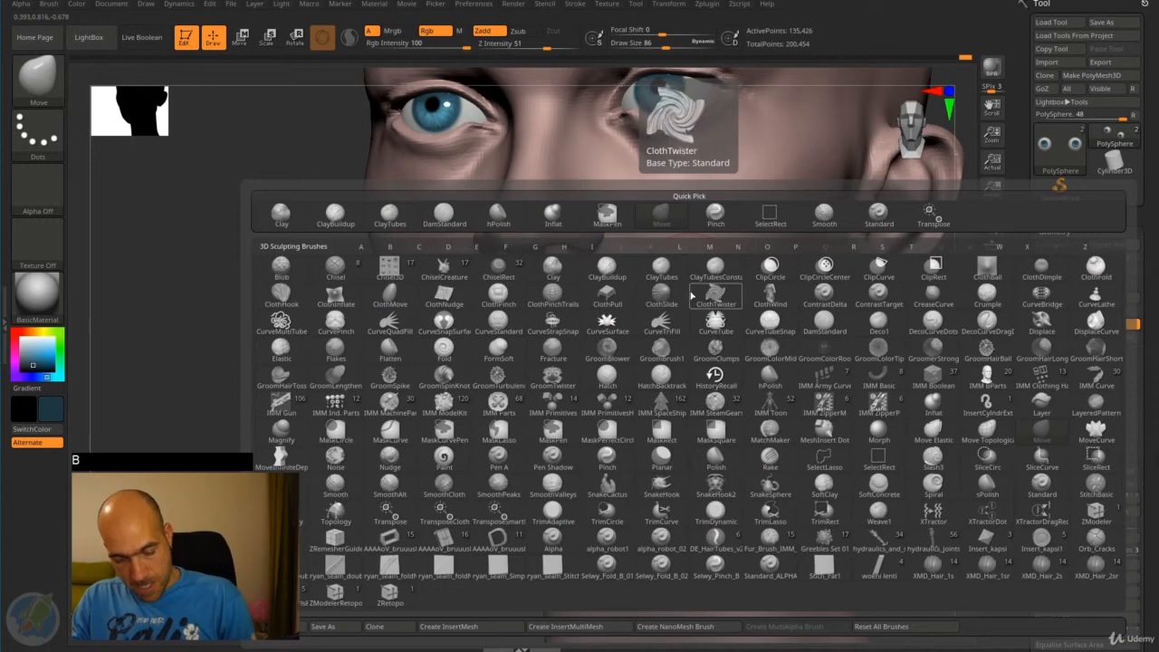
{"action": "key", "text": "s"}
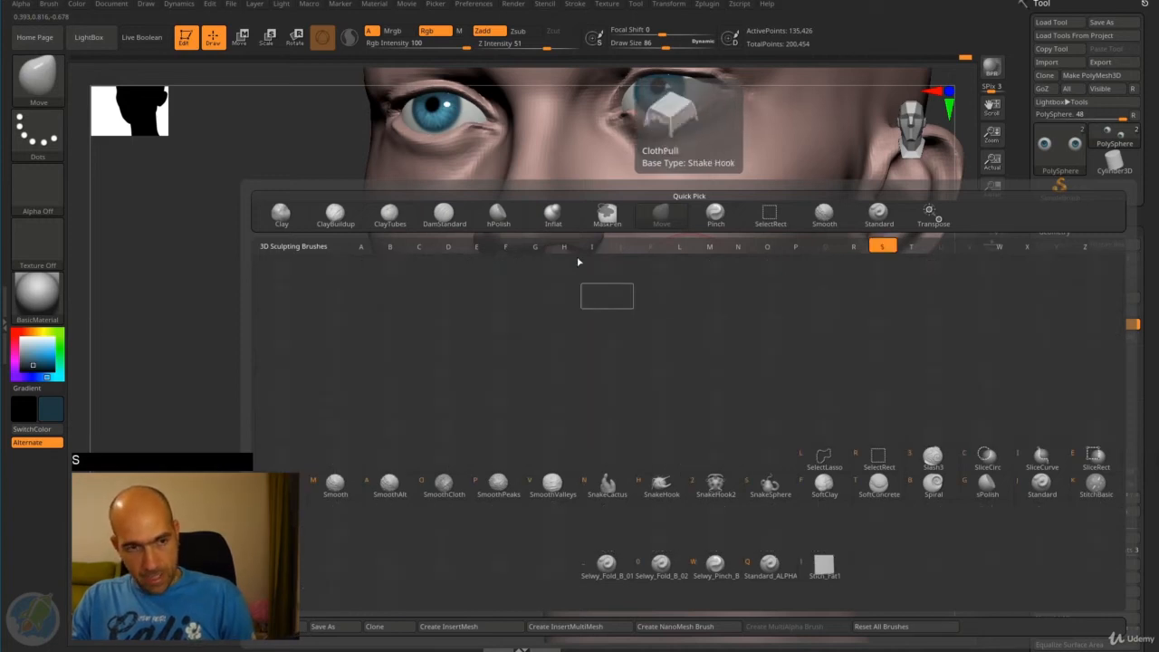
{"action": "key", "text": "Escape"}
- Define the corners of the mouth with the DamStandard brush at draw size 30 and smooth the skin beside them
{"action": "key", "text": "b"}
{"action": "key", "text": "d"}
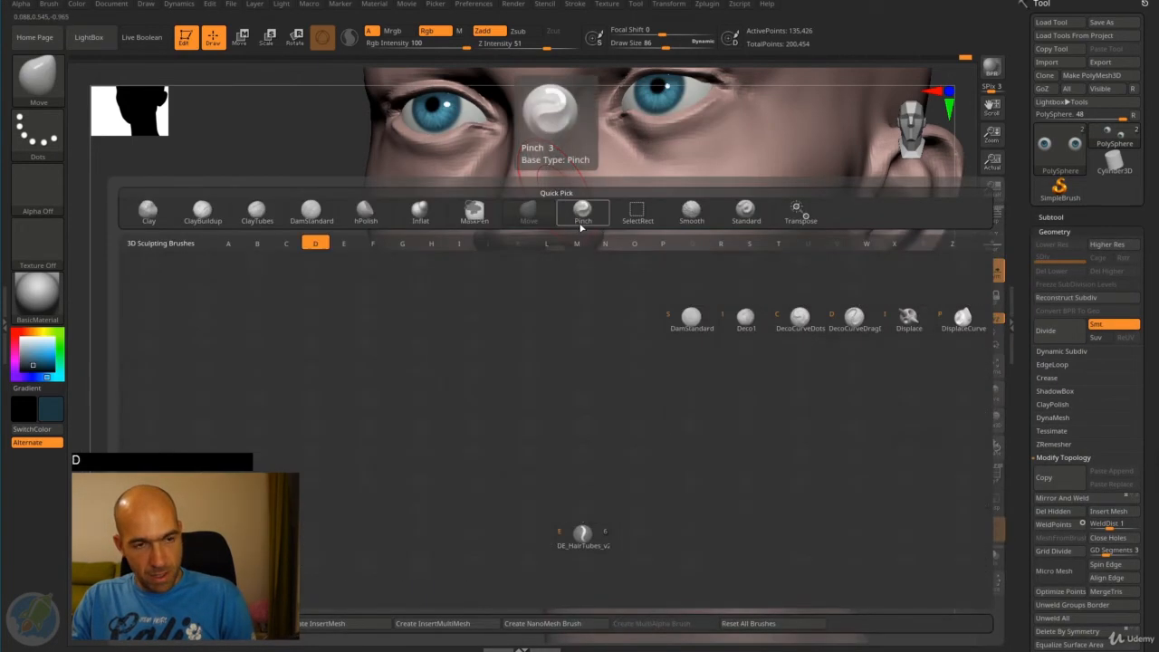
{"action": "left_click", "coordinate": [703, 334]}
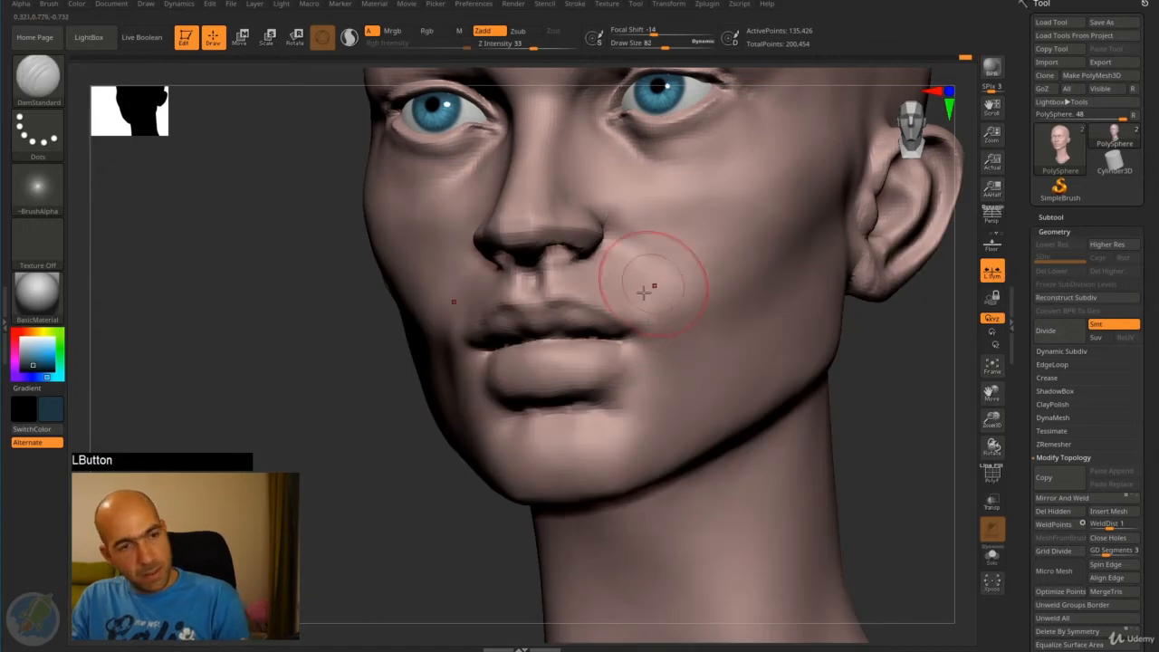
{"action": "key", "text": "bracketleft"}
{"action": "key", "text": "bracketleft"}
{"action": "key", "text": "bracketleft"}
{"action": "key", "text": "bracketleft"}
{"action": "left_click_drag", "start_coordinate": [607, 338], "coordinate": [633, 342]}
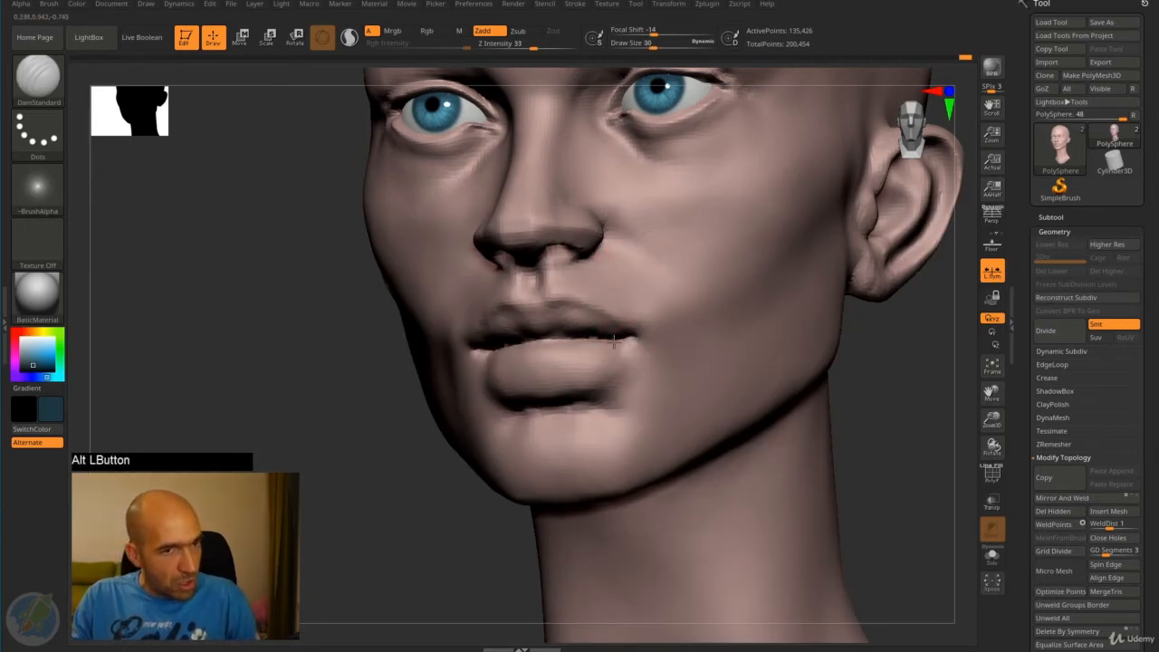
{"action": "mouse_move", "coordinate": [885, 353]}
{"action": "left_mouse_down"}
{"action": "mouse_move", "coordinate": [921, 371]}
{"action": "mouse_move", "coordinate": [870, 367]}
{"action": "left_mouse_up"}
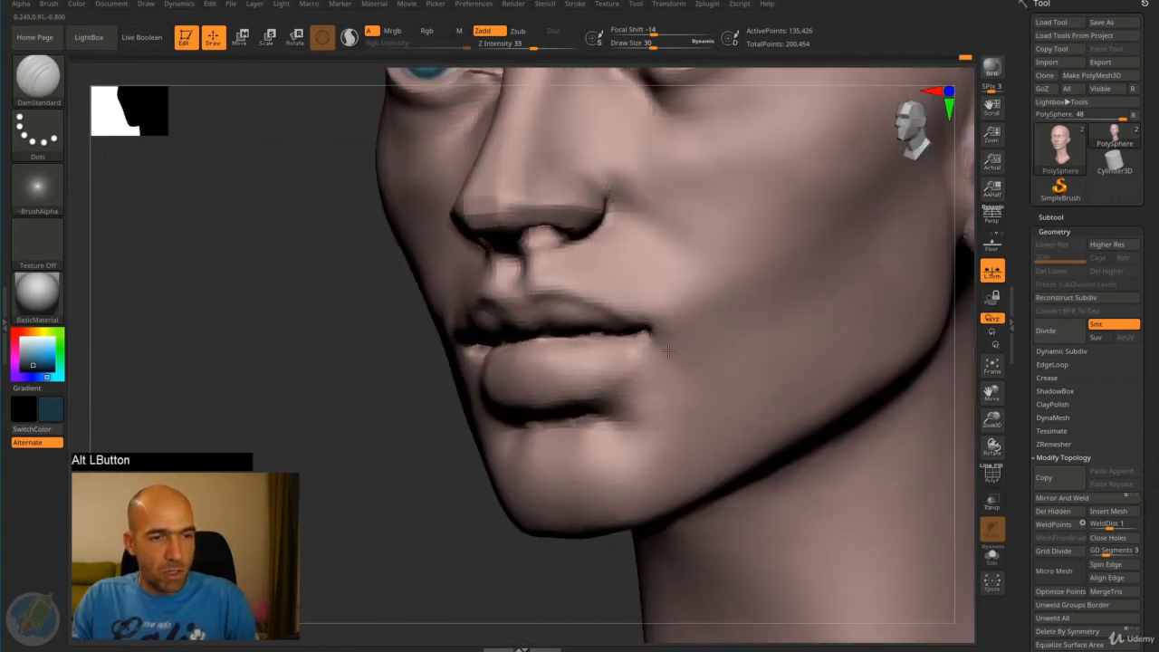
{"action": "left_click_drag", "start_coordinate": [649, 346], "coordinate": [666, 337], "text": "shift"}
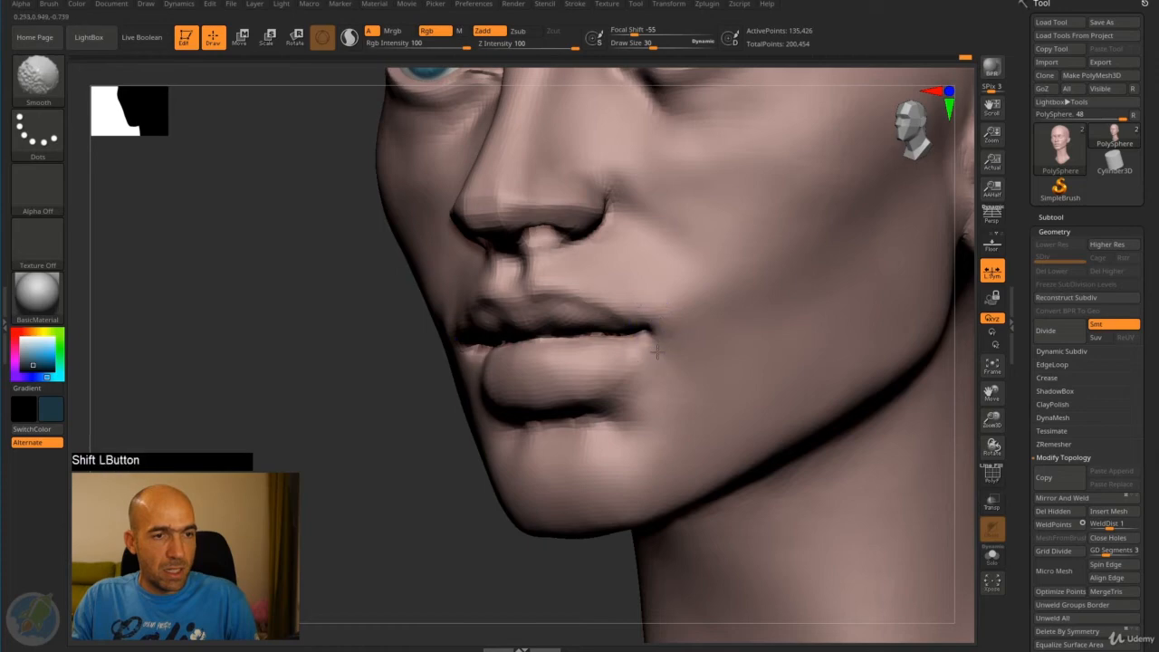
{"action": "left_click_drag", "start_coordinate": [373, 462], "coordinate": [431, 410], "text": "alt"}
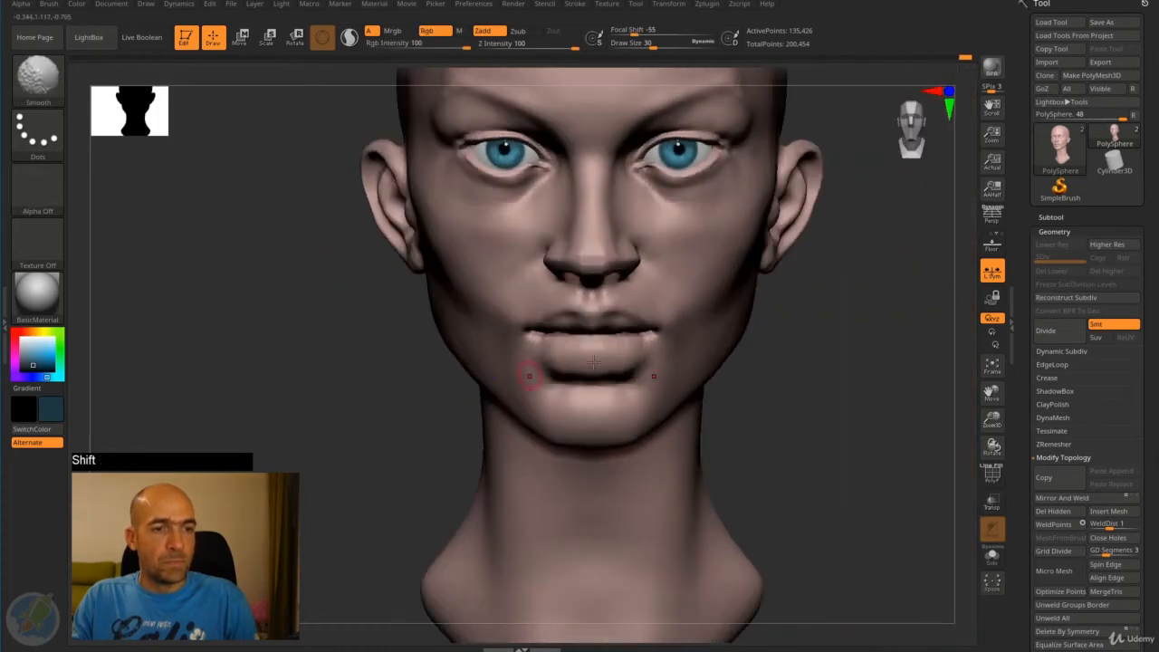
- Reshape the area beneath the lower lip with the Move brush at draw sizes 86 and 42, and smooth the chin
{"action": "mouse_move", "coordinate": [788, 364]}
{"action": "left_mouse_down"}
{"action": "mouse_move", "coordinate": [761, 353]}
{"action": "mouse_move", "coordinate": [818, 344]}
{"action": "mouse_move", "coordinate": [785, 352]}
{"action": "left_mouse_up"}
{"action": "key", "text": "b"}
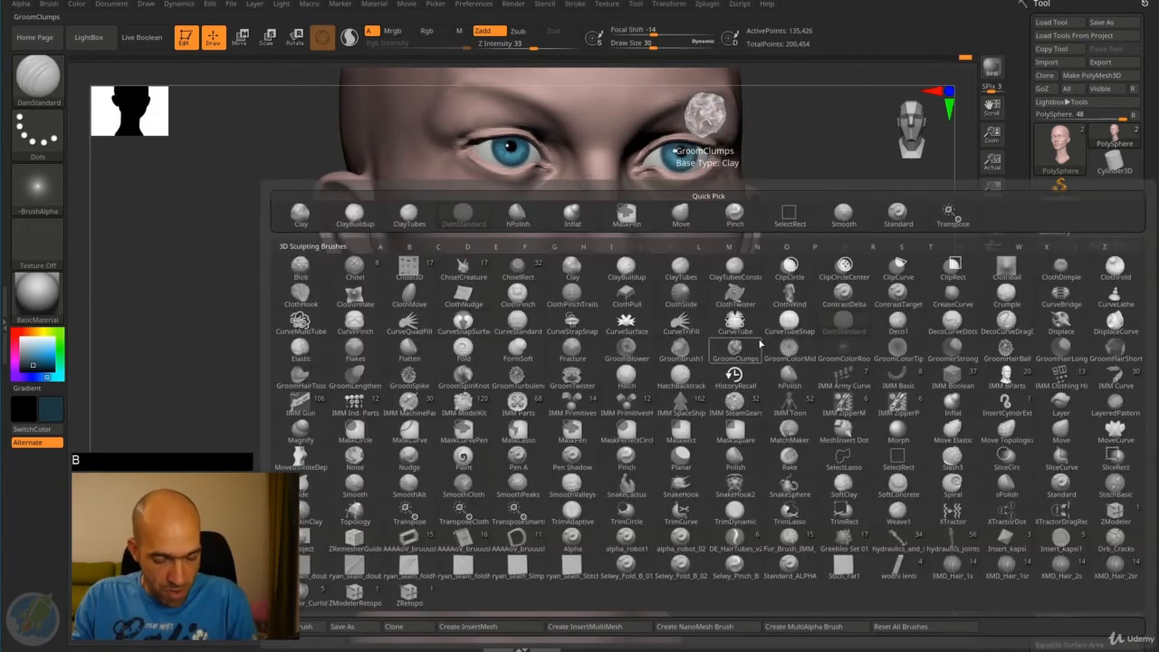
{"action": "key", "text": "m"}
{"action": "key", "text": "v"}
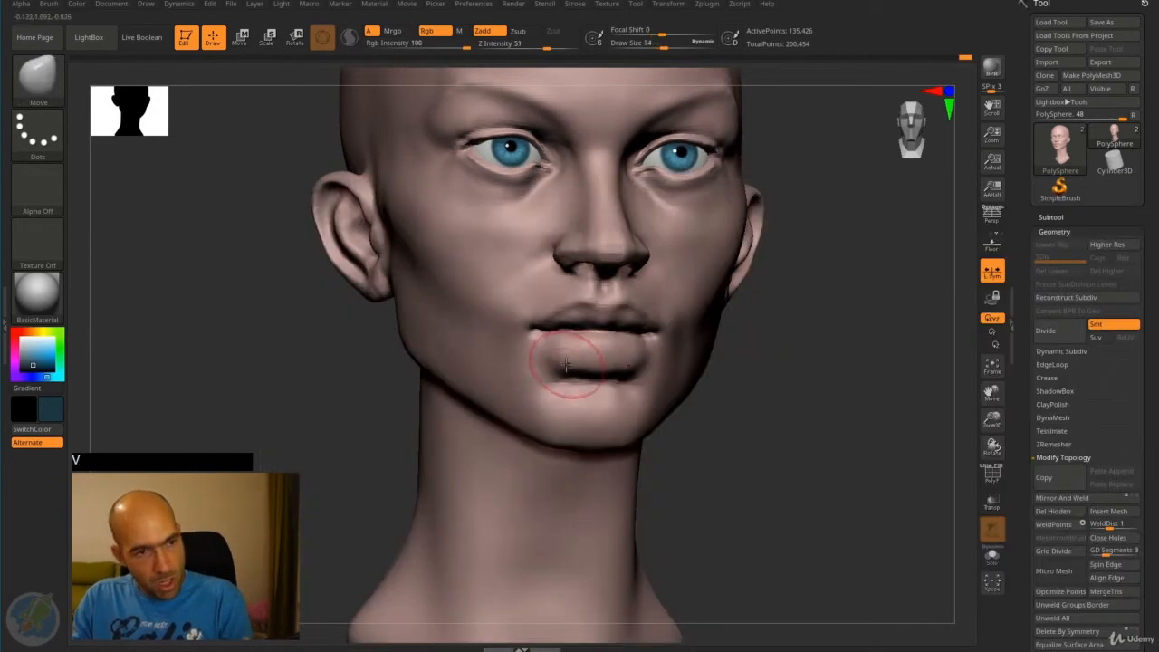
{"action": "mouse_move", "coordinate": [566, 365]}
{"action": "left_mouse_down"}
{"action": "mouse_move", "coordinate": [556, 365]}
{"action": "mouse_move", "coordinate": [580, 371]}
{"action": "left_mouse_up"}
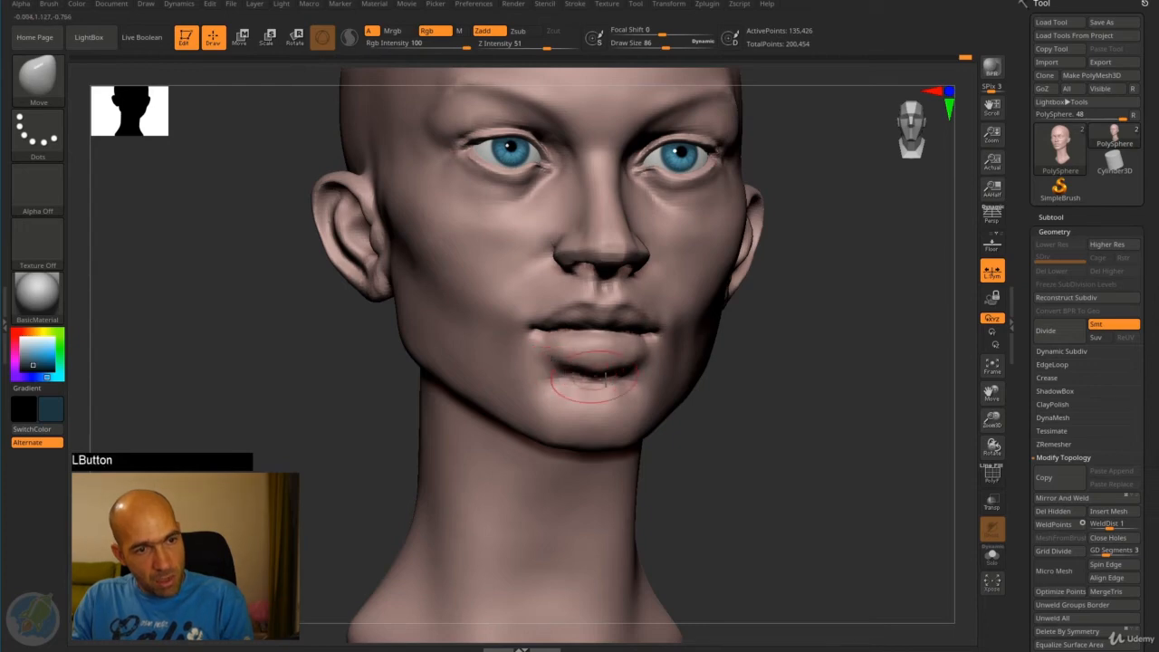
{"action": "mouse_move", "coordinate": [730, 374]}
{"action": "left_mouse_down"}
{"action": "mouse_move", "coordinate": [758, 378]}
{"action": "mouse_move", "coordinate": [770, 408]}
{"action": "left_mouse_up"}
{"action": "left_click_drag", "start_coordinate": [634, 380], "coordinate": [647, 360]}
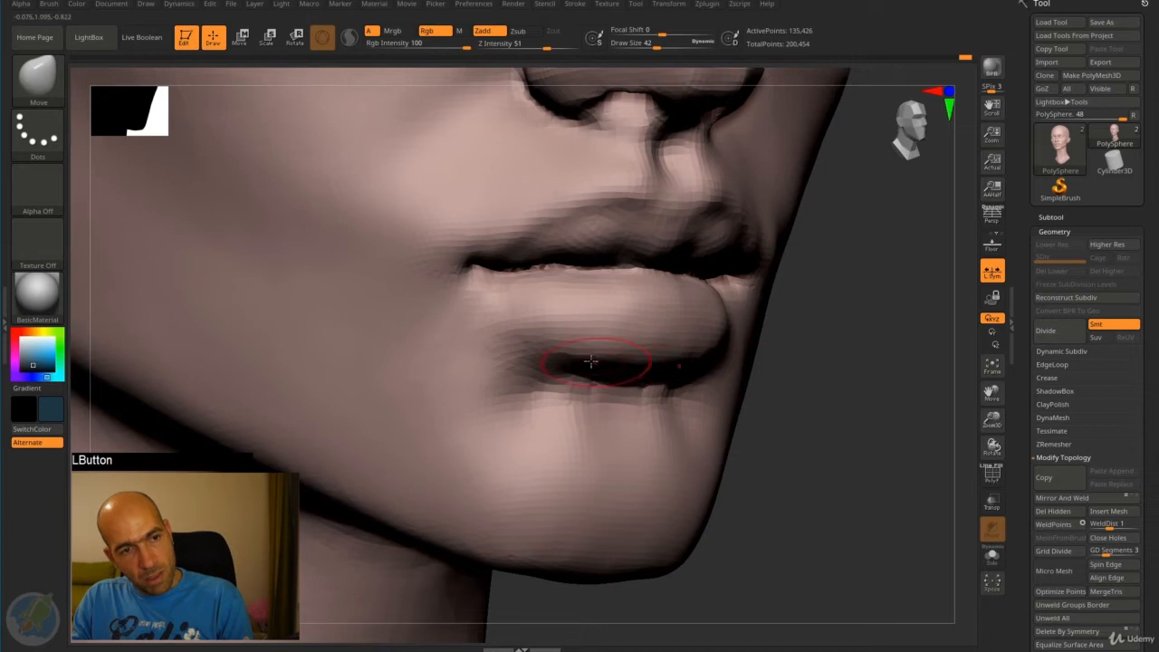
{"action": "left_click_drag", "start_coordinate": [563, 355], "coordinate": [543, 344]}
{"action": "mouse_move", "coordinate": [784, 370]}
{"action": "left_mouse_down", "text": "alt"}
{"action": "mouse_move", "coordinate": [797, 363]}
{"action": "mouse_move", "coordinate": [674, 370]}
{"action": "left_mouse_up", "text": "alt"}
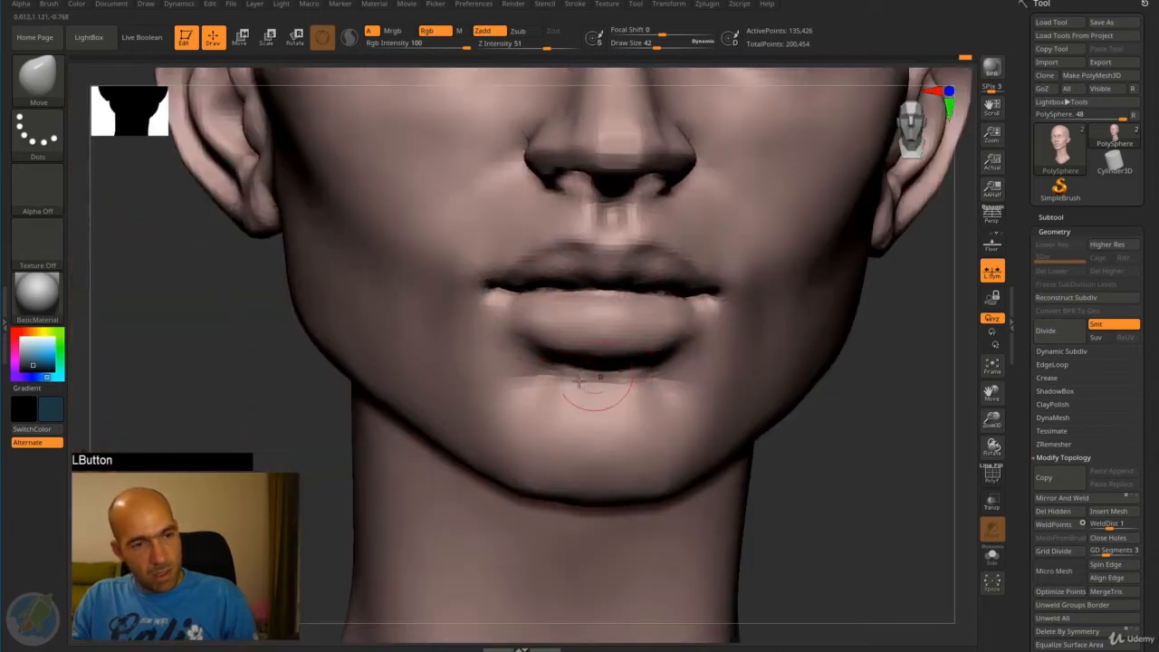
{"action": "mouse_move", "coordinate": [578, 382]}
{"action": "left_mouse_down", "text": "shift"}
{"action": "mouse_move", "coordinate": [549, 396]}
{"action": "mouse_move", "coordinate": [590, 406]}
{"action": "mouse_move", "coordinate": [522, 412]}
{"action": "left_mouse_up", "text": "shift"}
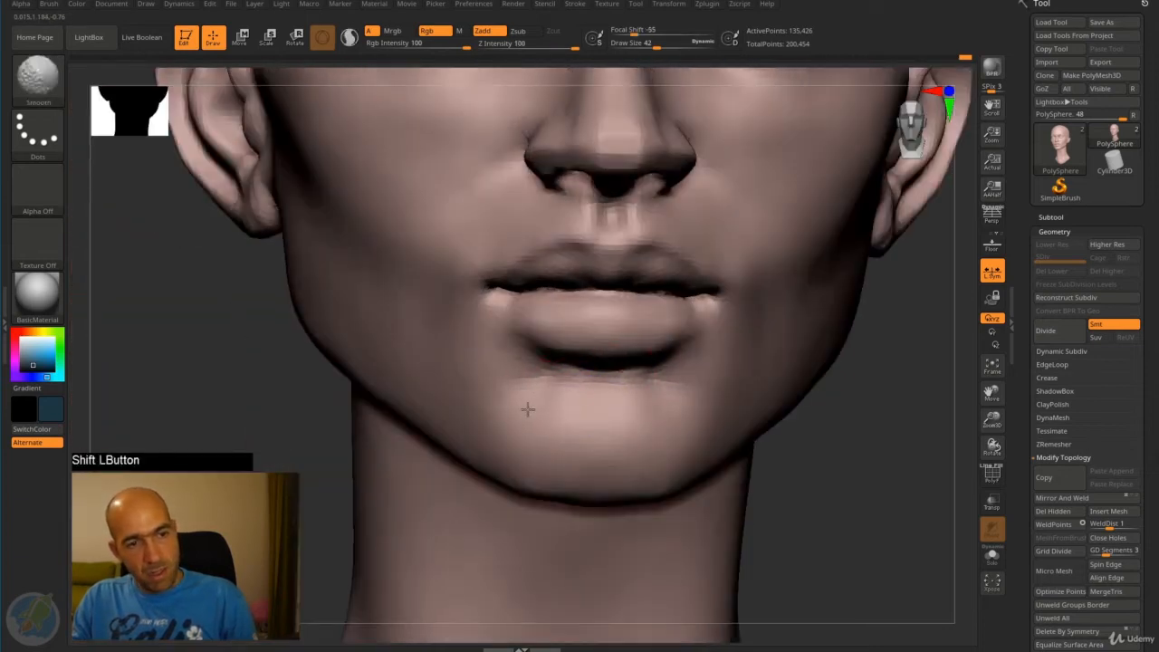
{"action": "left_click_drag", "start_coordinate": [543, 470], "coordinate": [619, 478], "text": "shift"}
- Adjust the mouth corners and chin profile with the Move brush at draw size 110, undoing the last chin stroke
{"action": "mouse_move", "coordinate": [782, 461]}
{"action": "left_mouse_down", "text": "alt"}
{"action": "mouse_move", "coordinate": [730, 407]}
{"action": "mouse_move", "coordinate": [693, 410]}
{"action": "mouse_move", "coordinate": [752, 358]}
{"action": "mouse_move", "coordinate": [771, 357]}
{"action": "left_mouse_up", "text": "alt"}
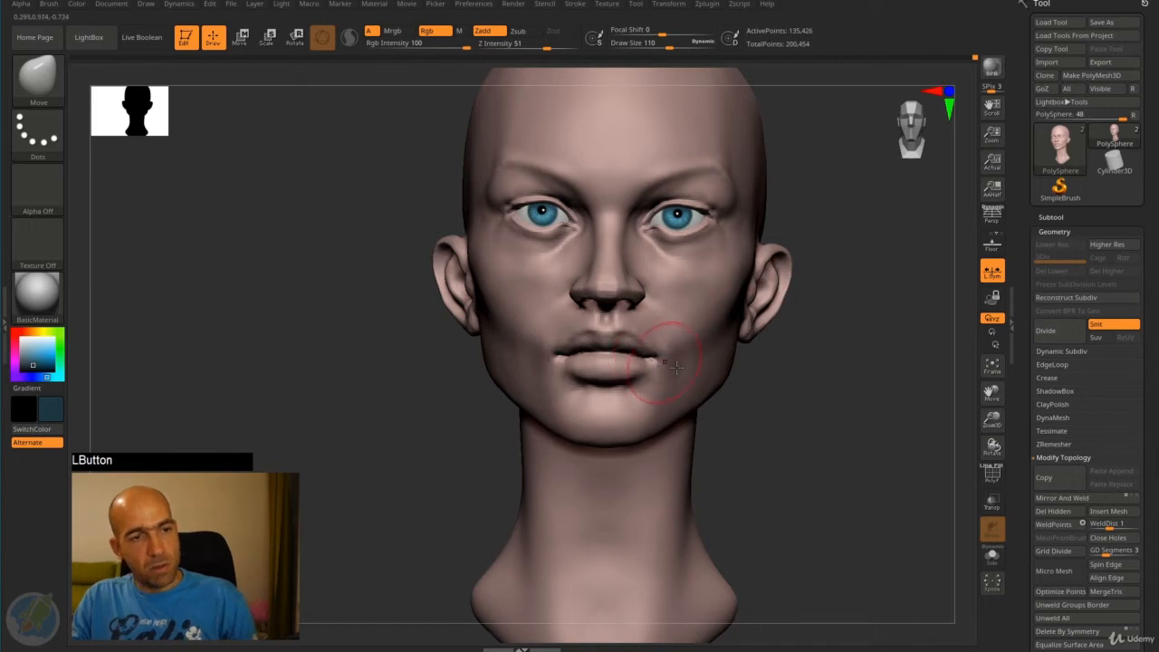
{"action": "mouse_move", "coordinate": [711, 391]}
{"action": "left_mouse_down"}
{"action": "mouse_move", "coordinate": [740, 389]}
{"action": "mouse_move", "coordinate": [761, 430]}
{"action": "left_mouse_up"}
{"action": "left_click_drag", "start_coordinate": [589, 341], "coordinate": [580, 337]}
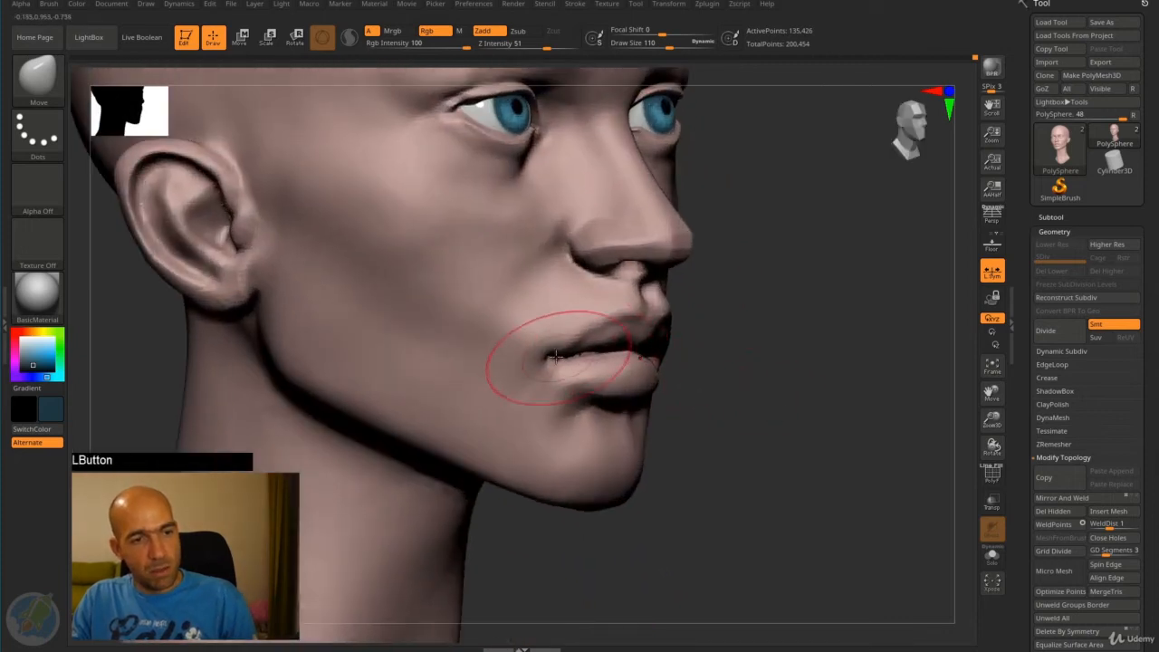
{"action": "mouse_move", "coordinate": [686, 389]}
{"action": "left_mouse_down"}
{"action": "mouse_move", "coordinate": [691, 406]}
{"action": "mouse_move", "coordinate": [624, 413]}
{"action": "left_mouse_up"}
{"action": "left_click_drag", "start_coordinate": [686, 444], "coordinate": [610, 487], "text": "alt"}
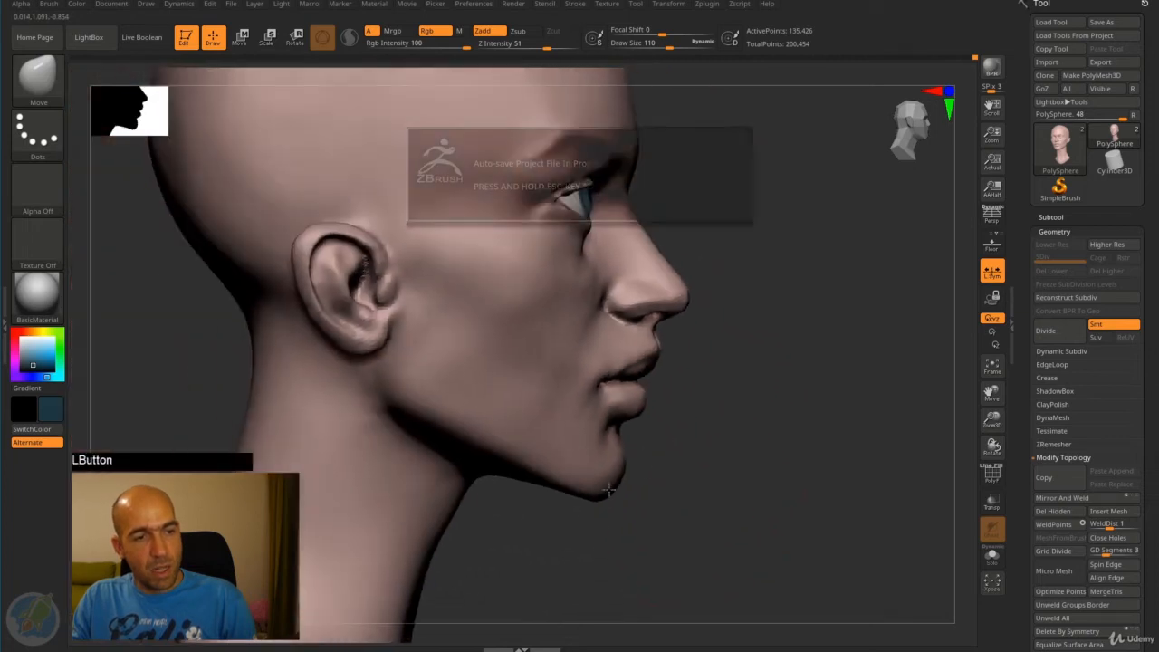
{"action": "left_click_drag", "start_coordinate": [669, 433], "coordinate": [638, 473], "text": "alt"}
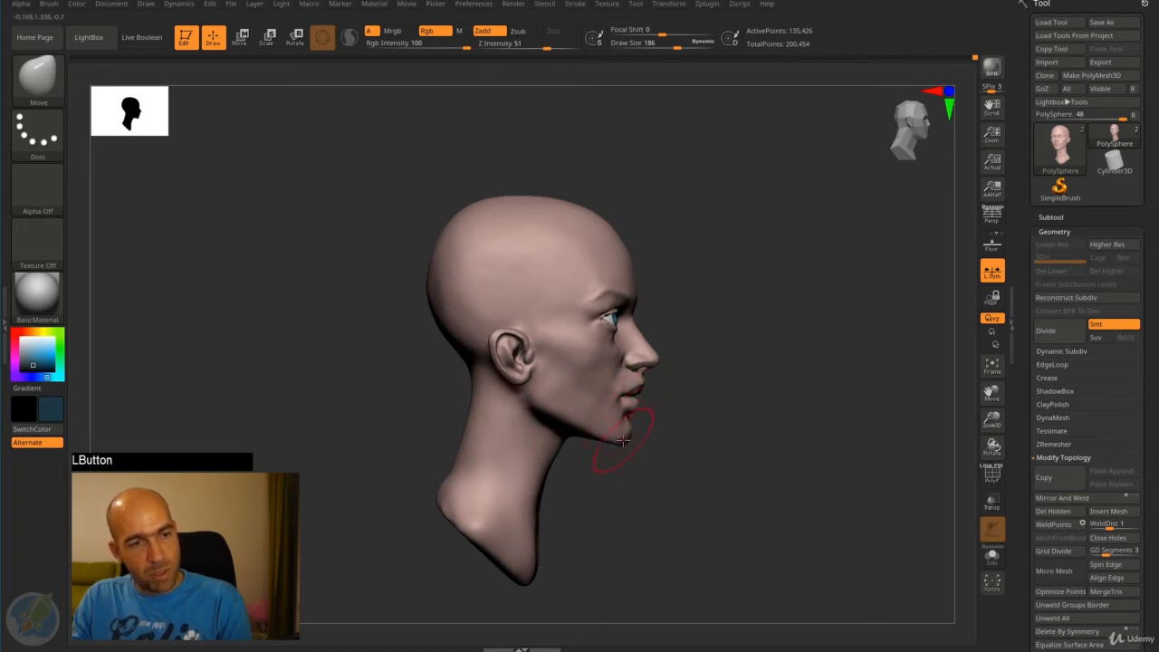
{"action": "key", "text": "ctrl+z"}
- Build up the hollow beneath the lower lip's outer ends with the ClayTubes brush at draw size 42
{"action": "left_click_drag", "start_coordinate": [670, 434], "coordinate": [629, 305], "text": "alt"}
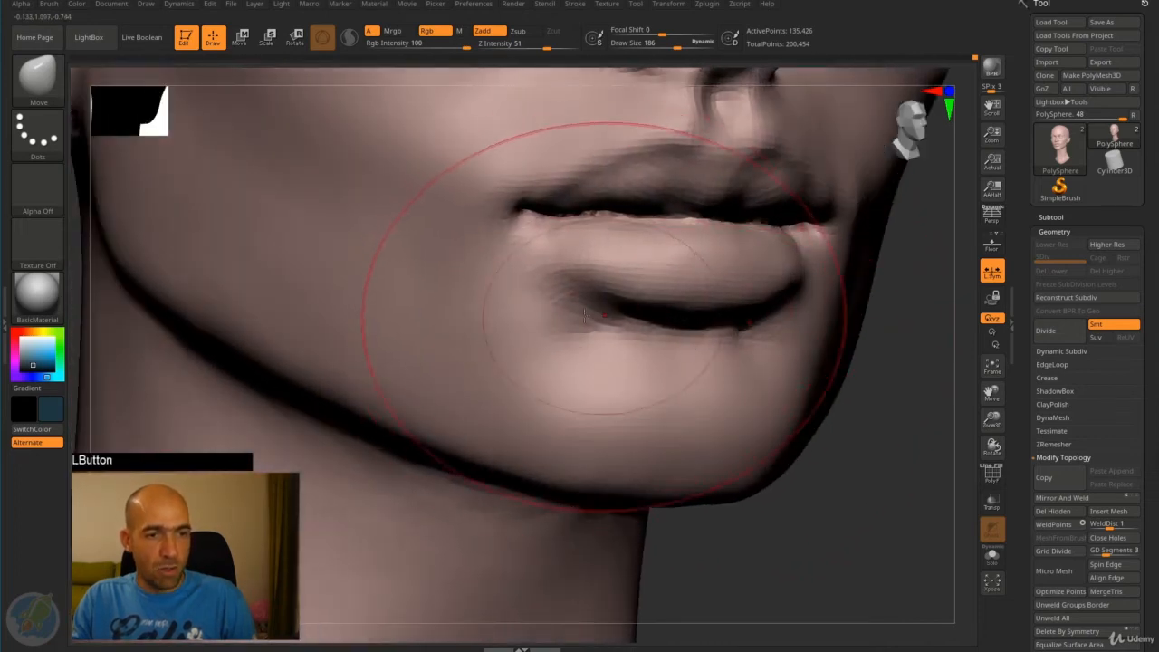
{"action": "key", "text": "b"}
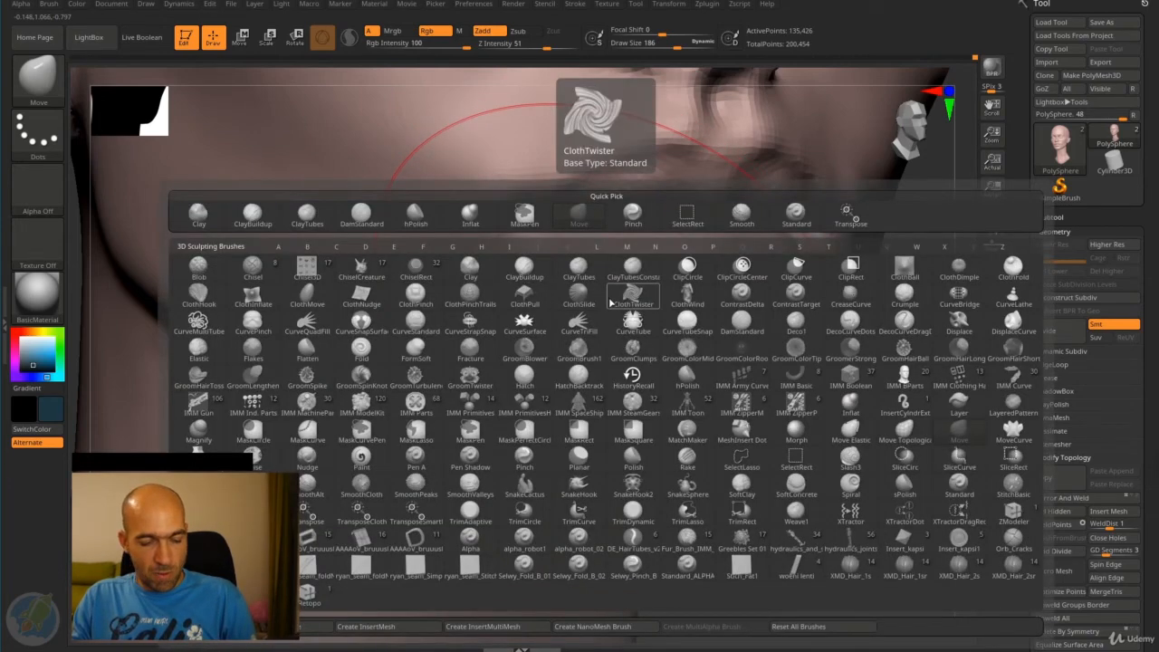
{"action": "key", "text": "t"}
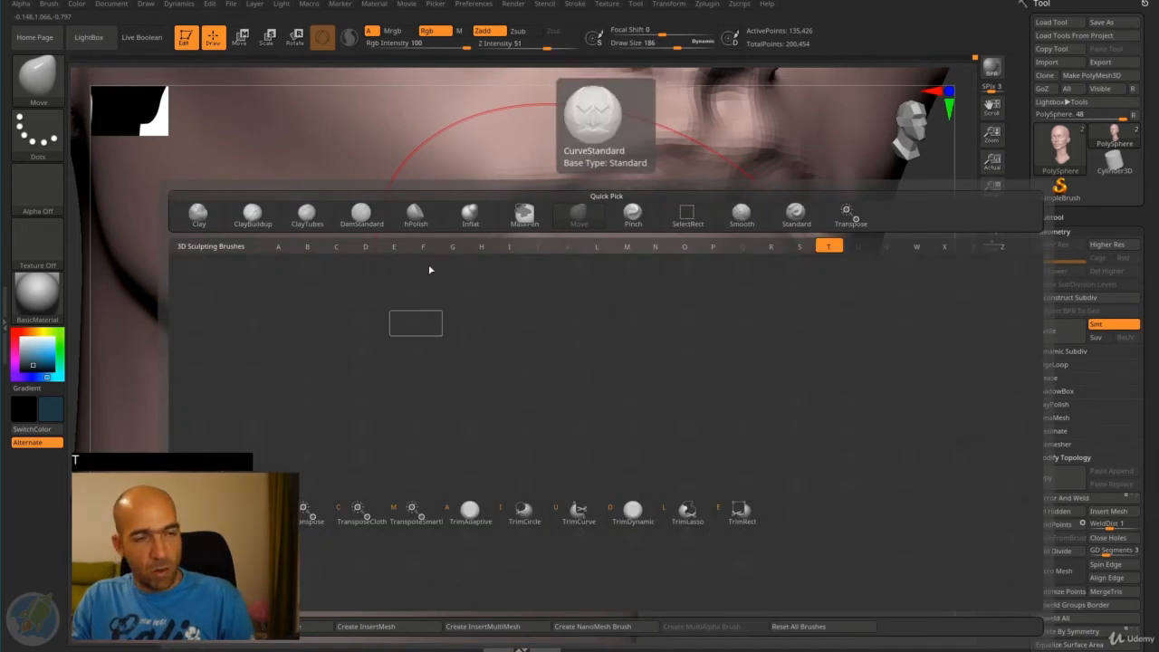
{"action": "key", "text": "Escape"}
{"action": "key", "text": "b"}
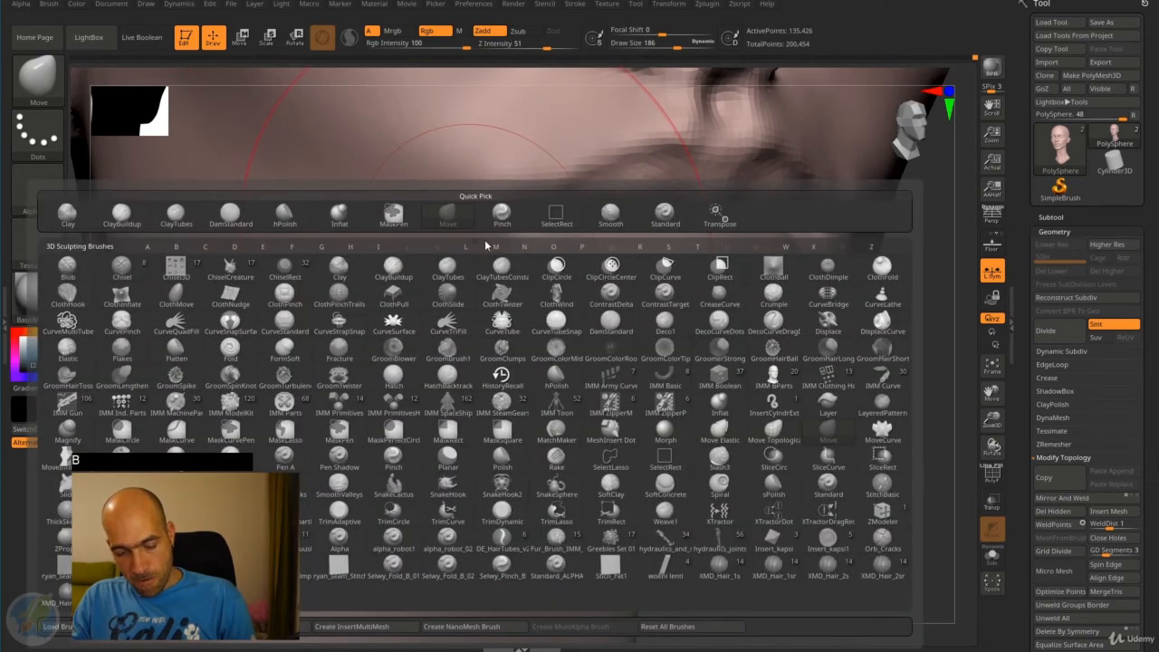
{"action": "key", "text": "c"}
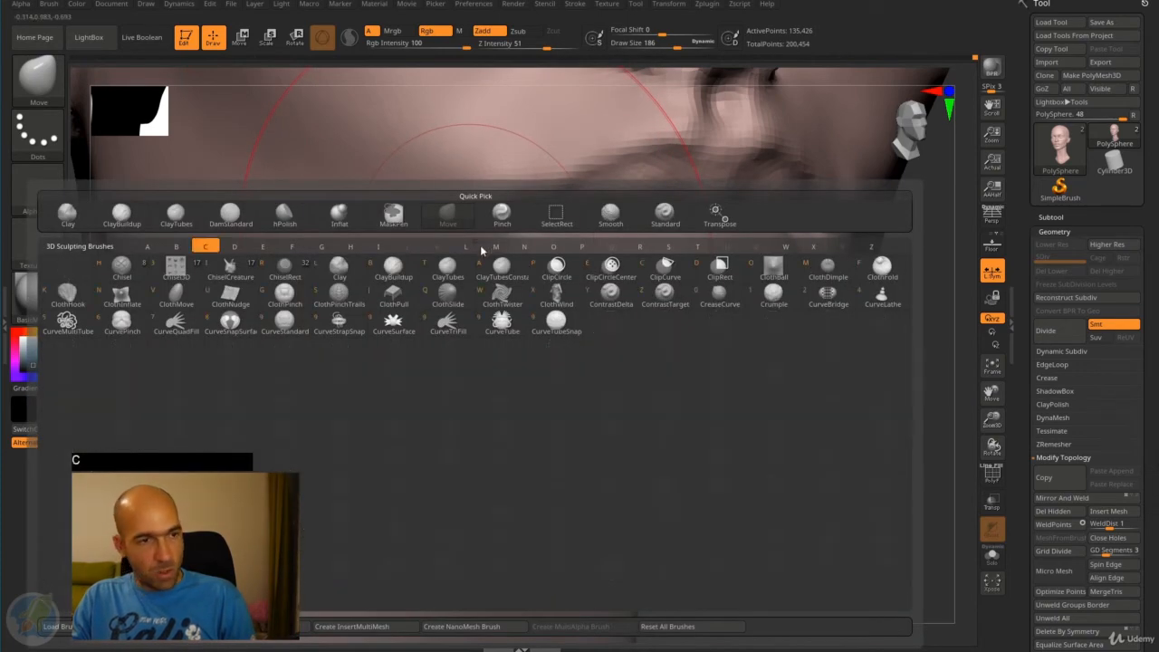
{"action": "left_click", "coordinate": [438, 274]}
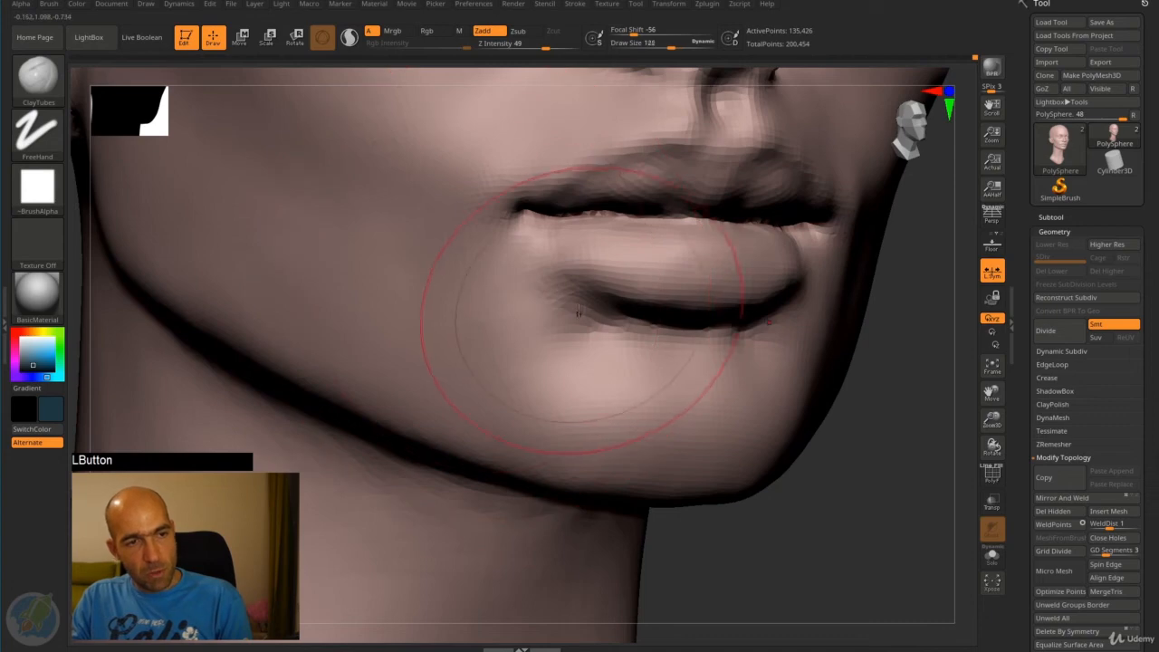
{"action": "key", "text": "["}
{"action": "mouse_move", "coordinate": [608, 310]}
{"action": "left_mouse_down"}
{"action": "mouse_move", "coordinate": [578, 332]}
{"action": "mouse_move", "coordinate": [589, 317]}
{"action": "mouse_move", "coordinate": [559, 281]}
{"action": "mouse_move", "coordinate": [540, 305]}
{"action": "mouse_move", "coordinate": [586, 331]}
{"action": "mouse_move", "coordinate": [569, 346]}
{"action": "mouse_move", "coordinate": [564, 295]}
{"action": "mouse_move", "coordinate": [595, 327]}
{"action": "left_mouse_up"}
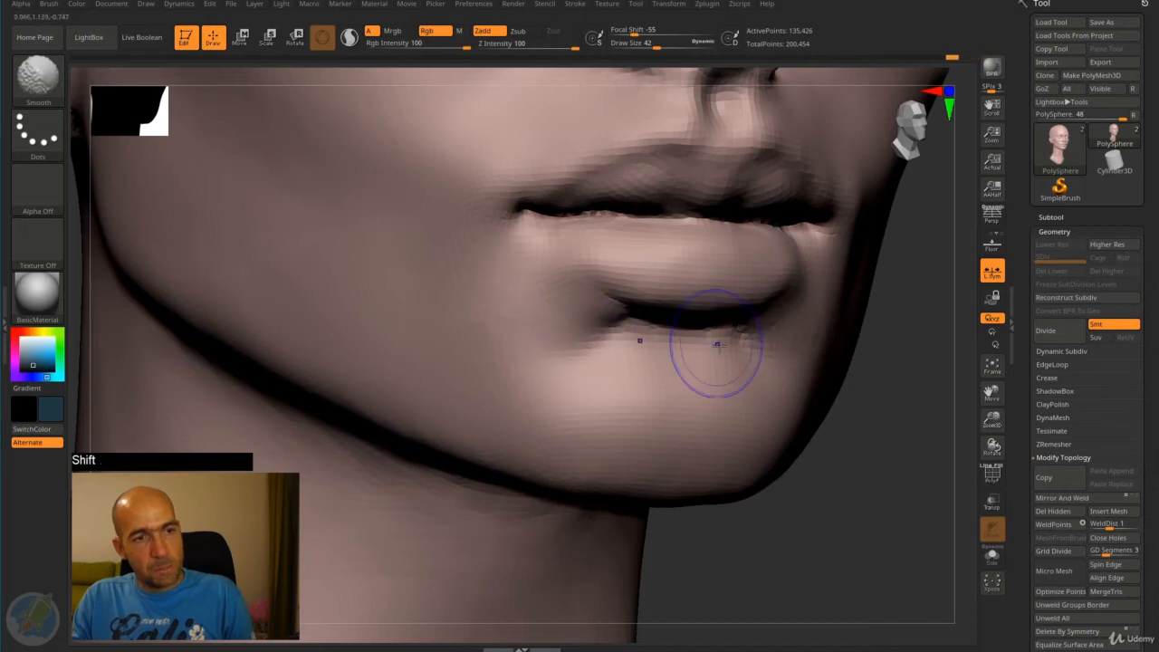
- Smooth the built-up skin under the lower lip and beside the mouth corners at draw size 42
{"action": "left_click_drag", "start_coordinate": [881, 358], "coordinate": [843, 317], "text": "alt"}
{"action": "mouse_move", "coordinate": [715, 355]}
{"action": "left_mouse_down"}
{"action": "mouse_move", "coordinate": [772, 351]}
{"action": "mouse_move", "coordinate": [782, 407]}
{"action": "mouse_move", "coordinate": [724, 404]}
{"action": "left_mouse_up"}
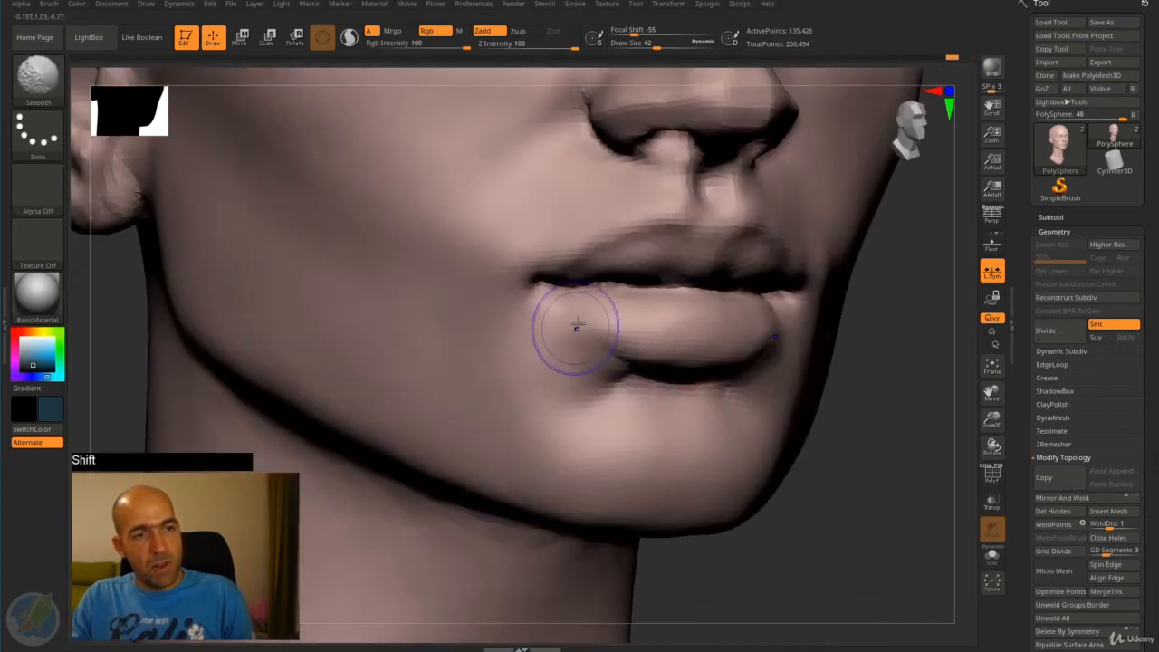
{"action": "left_click_drag", "start_coordinate": [577, 327], "coordinate": [563, 336], "text": "shift"}
- Smooth the cheeks on both sides of the face with the Smooth brush, checking the head from several angles
{"action": "mouse_move", "coordinate": [868, 403]}
{"action": "left_mouse_down", "text": "alt"}
{"action": "mouse_move", "coordinate": [856, 361]}
{"action": "mouse_move", "coordinate": [803, 344]}
{"action": "mouse_move", "coordinate": [763, 414]}
{"action": "mouse_move", "coordinate": [675, 365]}
{"action": "left_mouse_up", "text": "alt"}
{"action": "mouse_move", "coordinate": [453, 356]}
{"action": "left_mouse_down", "text": "shift"}
{"action": "mouse_move", "coordinate": [464, 304]}
{"action": "mouse_move", "coordinate": [490, 319]}
{"action": "mouse_move", "coordinate": [457, 337]}
{"action": "left_mouse_up", "text": "shift"}
{"action": "left_click_drag", "start_coordinate": [461, 289], "coordinate": [483, 337]}
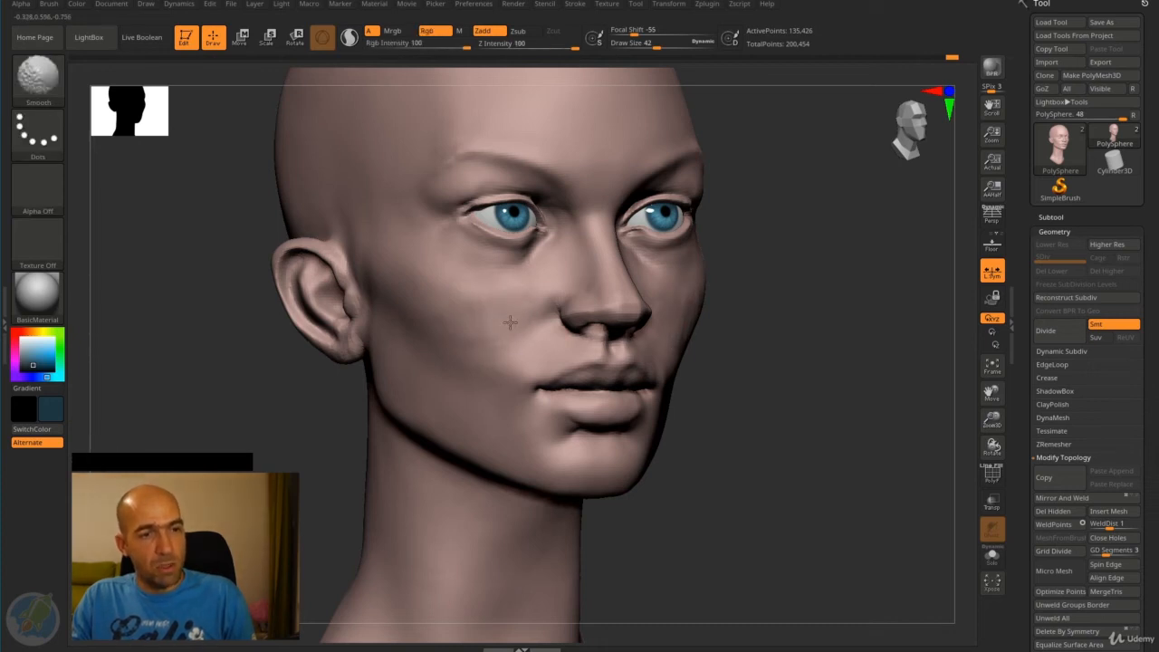
{"action": "left_click_drag", "start_coordinate": [727, 344], "coordinate": [658, 314]}
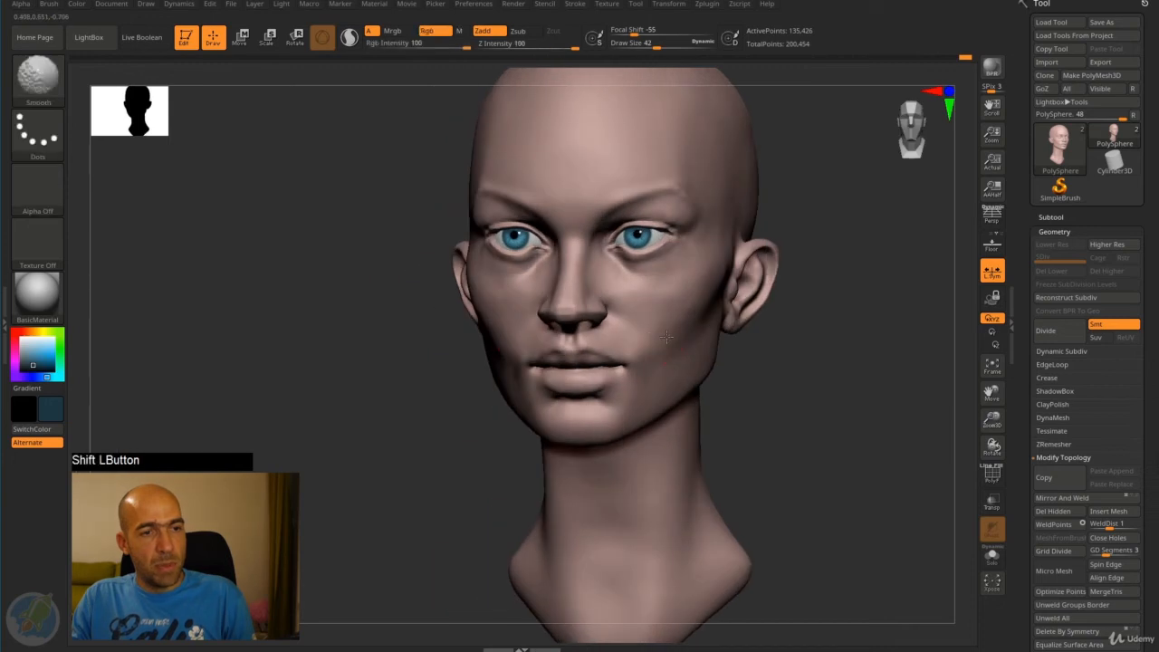
{"action": "mouse_move", "coordinate": [766, 360]}
{"action": "left_mouse_down", "text": "shift"}
{"action": "mouse_move", "coordinate": [791, 341]}
{"action": "mouse_move", "coordinate": [781, 365]}
{"action": "mouse_move", "coordinate": [736, 341]}
{"action": "left_mouse_up", "text": "shift"}
{"action": "mouse_move", "coordinate": [732, 349]}
{"action": "left_mouse_down"}
{"action": "mouse_move", "coordinate": [780, 360]}
{"action": "mouse_move", "coordinate": [797, 357]}
{"action": "mouse_move", "coordinate": [777, 352]}
{"action": "mouse_move", "coordinate": [807, 344]}
{"action": "mouse_move", "coordinate": [777, 347]}
{"action": "mouse_move", "coordinate": [807, 342]}
{"action": "mouse_move", "coordinate": [793, 310]}
{"action": "mouse_move", "coordinate": [733, 335]}
{"action": "mouse_move", "coordinate": [688, 389]}
{"action": "mouse_move", "coordinate": [634, 340]}
{"action": "left_mouse_up"}
{"action": "left_click_drag", "start_coordinate": [578, 368], "coordinate": [611, 382], "text": "alt"}
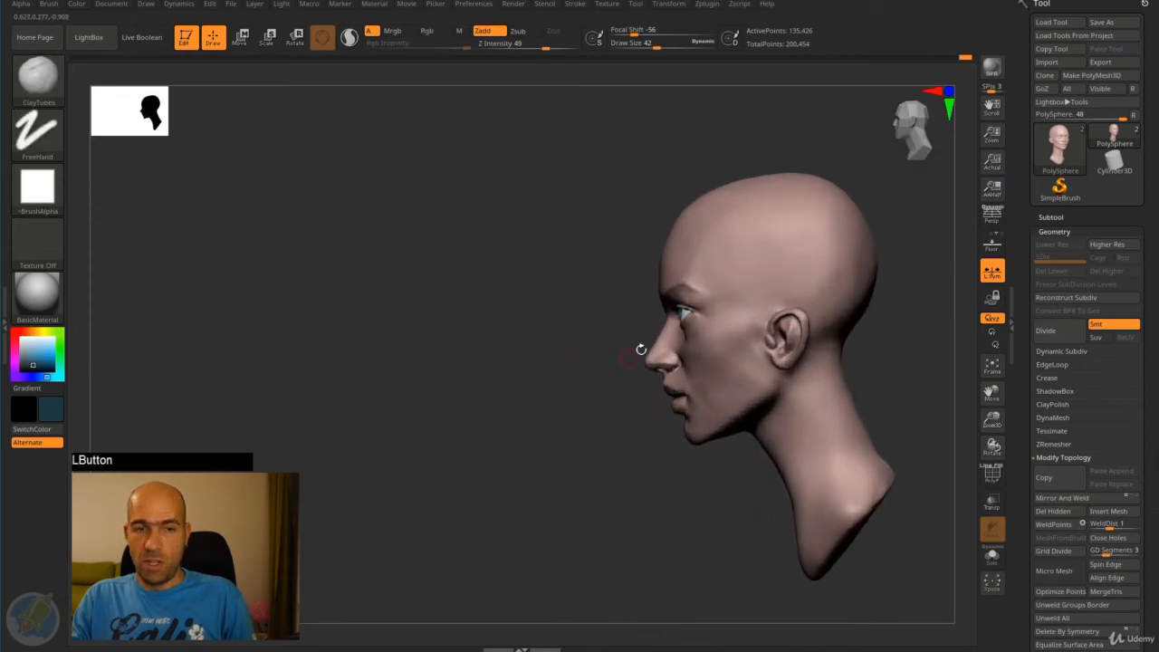
- Reshape the forehead and the sides of the skull with the Move brush at draw size about 386
{"action": "key", "text": "b"}
{"action": "key", "text": "m"}
{"action": "key", "text": "v"}
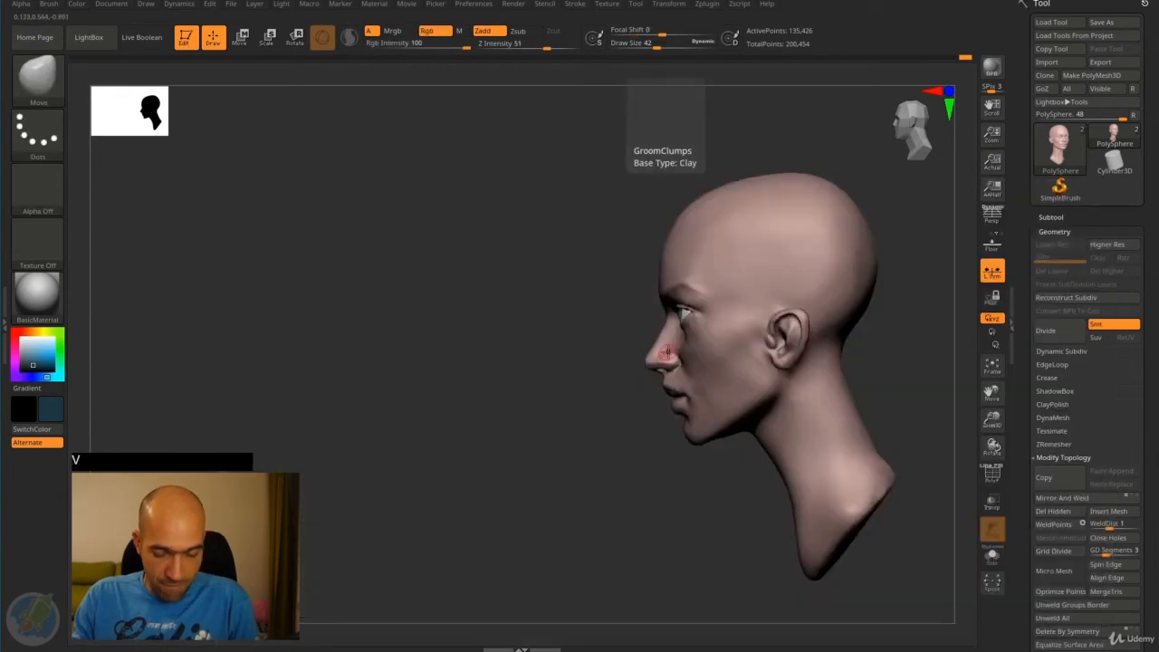
{"action": "left_click_drag", "start_coordinate": [666, 45], "coordinate": [690, 46]}
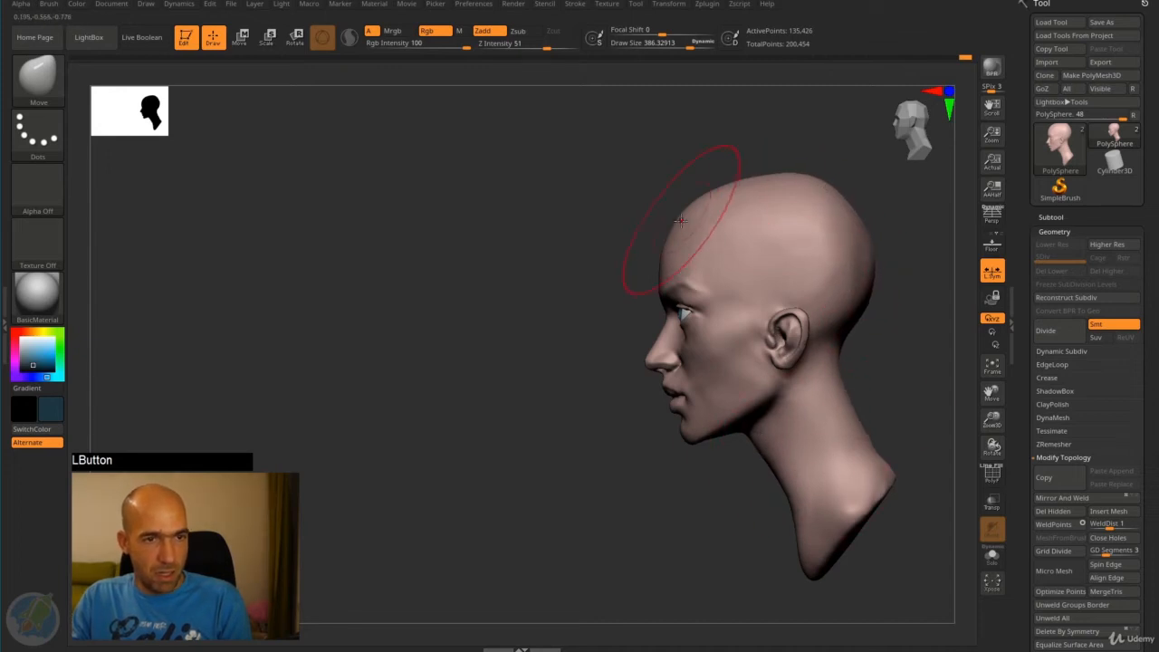
{"action": "left_click_drag", "start_coordinate": [628, 279], "coordinate": [684, 282]}
{"action": "mouse_move", "coordinate": [817, 303]}
{"action": "left_mouse_down", "text": "shift"}
{"action": "mouse_move", "coordinate": [810, 291]}
{"action": "mouse_move", "coordinate": [797, 297]}
{"action": "left_mouse_up", "text": "shift"}
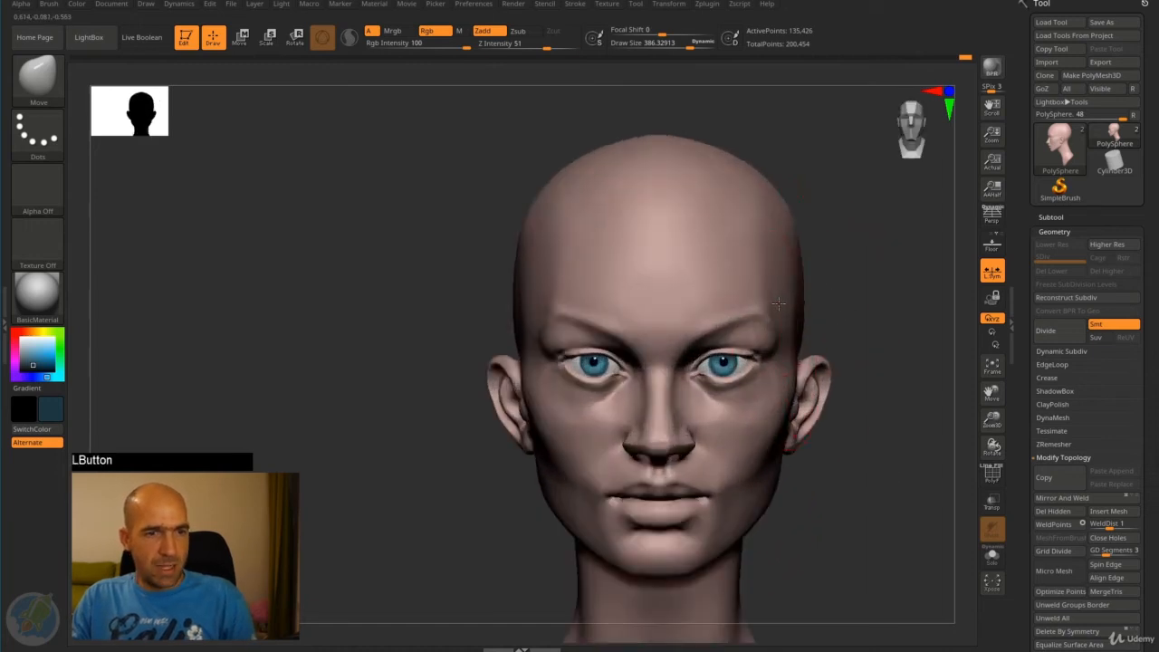
- Select the eyeballs, place the transform gizmo on one eye, and undo the trial adjustment
{"action": "left_click_drag", "start_coordinate": [838, 330], "coordinate": [698, 377], "text": "alt"}
{"action": "key", "text": "w"}
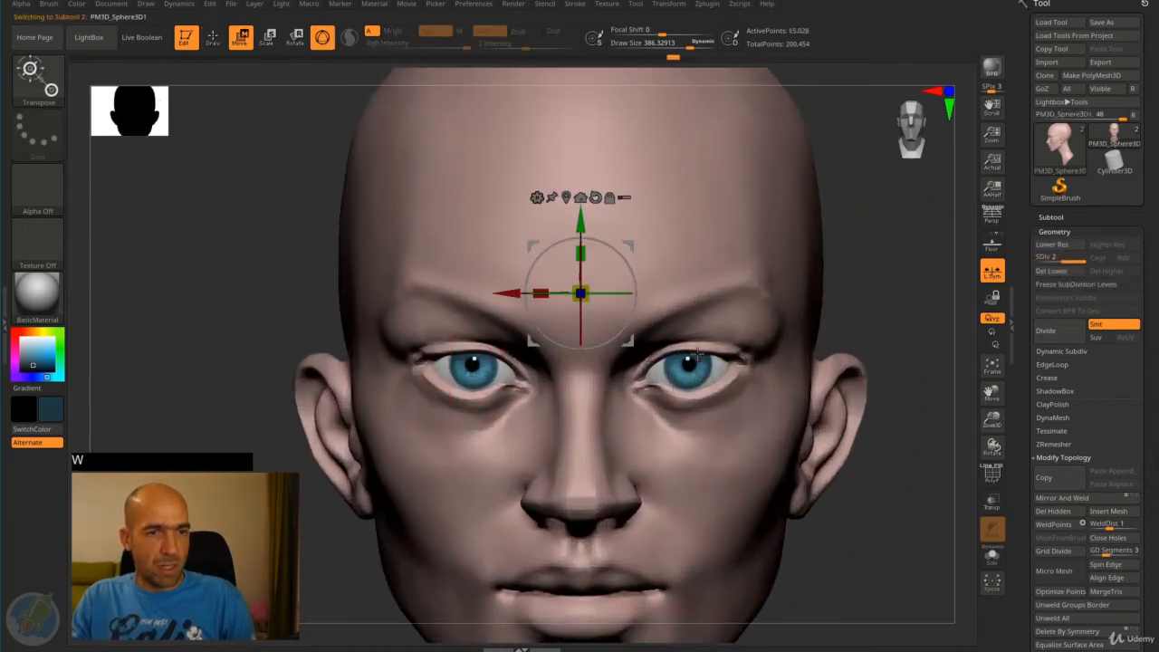
{"action": "left_click", "coordinate": [691, 368], "text": "alt"}
{"action": "left_click_drag", "start_coordinate": [690, 367], "coordinate": [527, 360]}
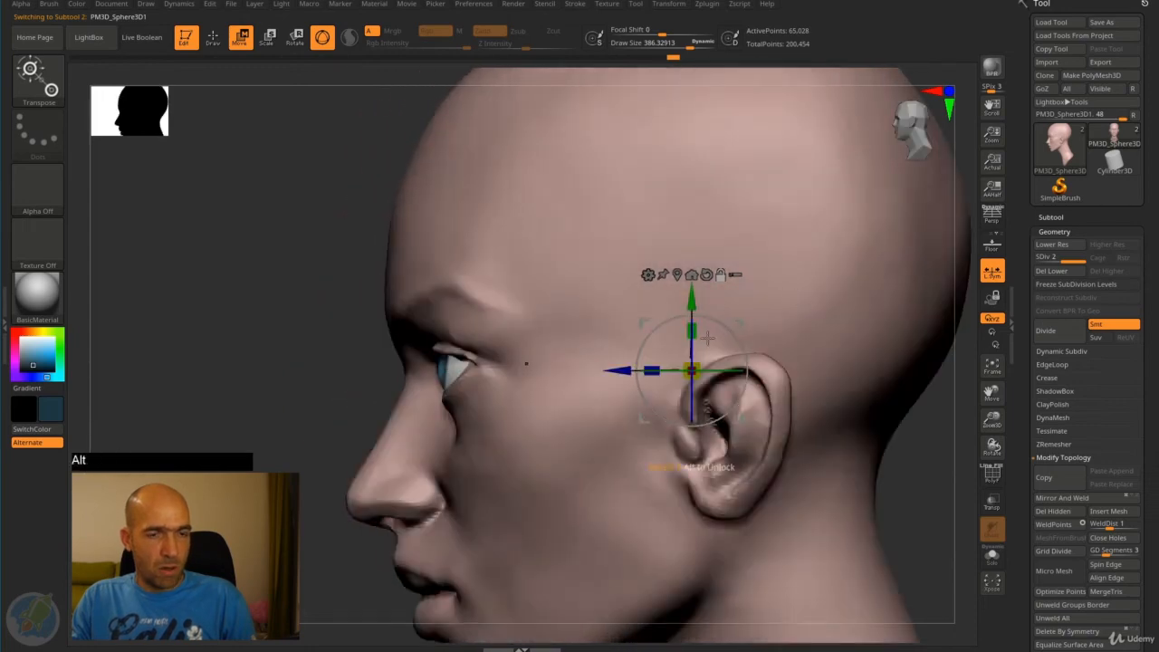
{"action": "left_click_drag", "start_coordinate": [739, 324], "coordinate": [501, 324], "text": "alt"}
{"action": "left_click_drag", "start_coordinate": [278, 368], "coordinate": [519, 339], "text": "alt"}
{"action": "mouse_move", "coordinate": [652, 315]}
{"action": "left_mouse_down"}
{"action": "mouse_move", "coordinate": [679, 306]}
{"action": "mouse_move", "coordinate": [633, 324]}
{"action": "mouse_move", "coordinate": [671, 310]}
{"action": "mouse_move", "coordinate": [653, 317]}
{"action": "left_mouse_up"}
{"action": "key", "text": "ctrl+z"}
{"action": "left_click_drag", "start_coordinate": [888, 259], "coordinate": [866, 207], "text": "alt"}
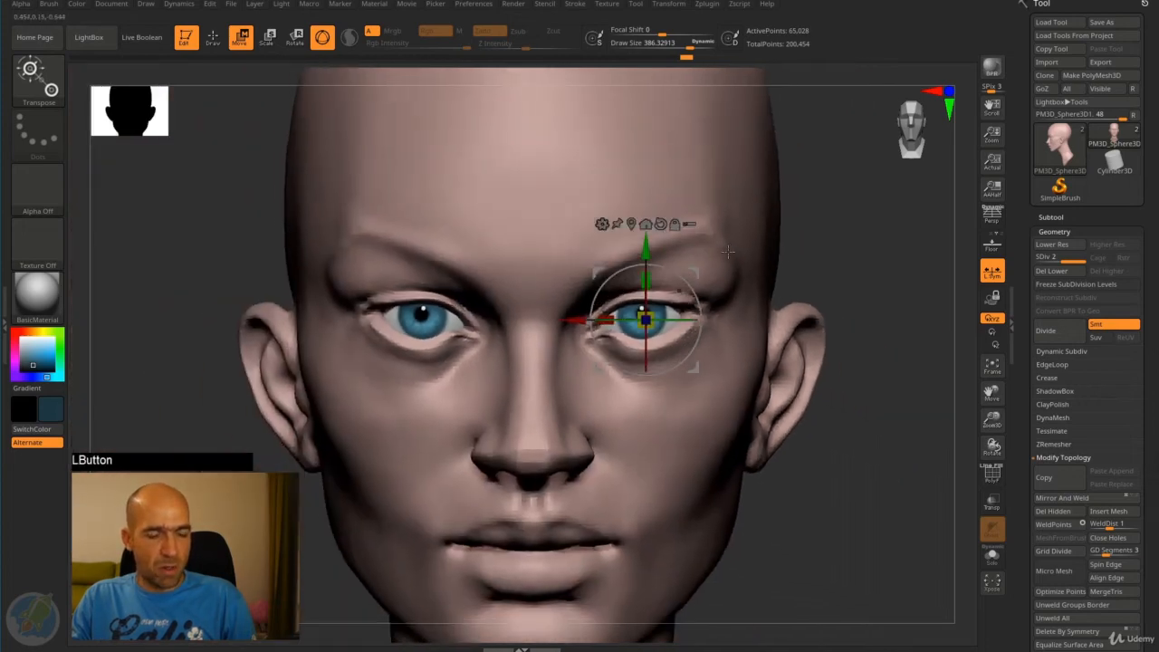
{"action": "left_click_drag", "start_coordinate": [826, 252], "coordinate": [687, 312], "text": "alt"}
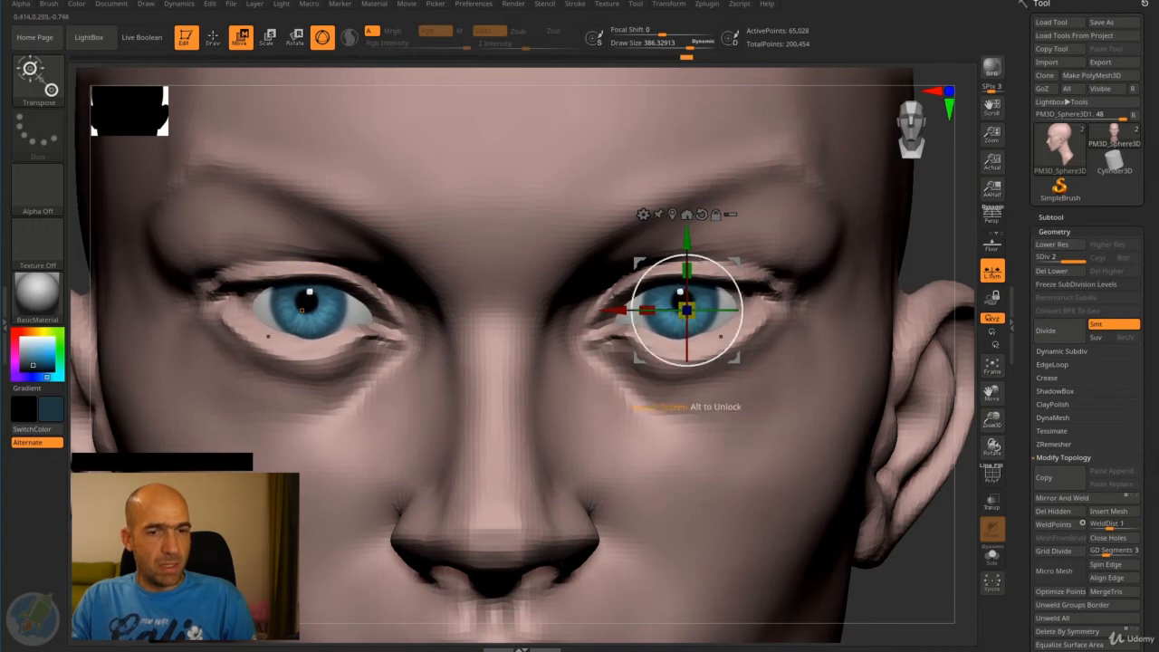
- Inspect the eyeballs unobstructed by the head, restore the full view, and nudge their position with the transform gizmo
{"action": "left_click", "coordinate": [994, 503]}
{"action": "left_click_drag", "start_coordinate": [908, 566], "coordinate": [903, 412]}
{"action": "left_click_drag", "start_coordinate": [903, 411], "coordinate": [869, 393]}
{"action": "left_click", "coordinate": [993, 512]}
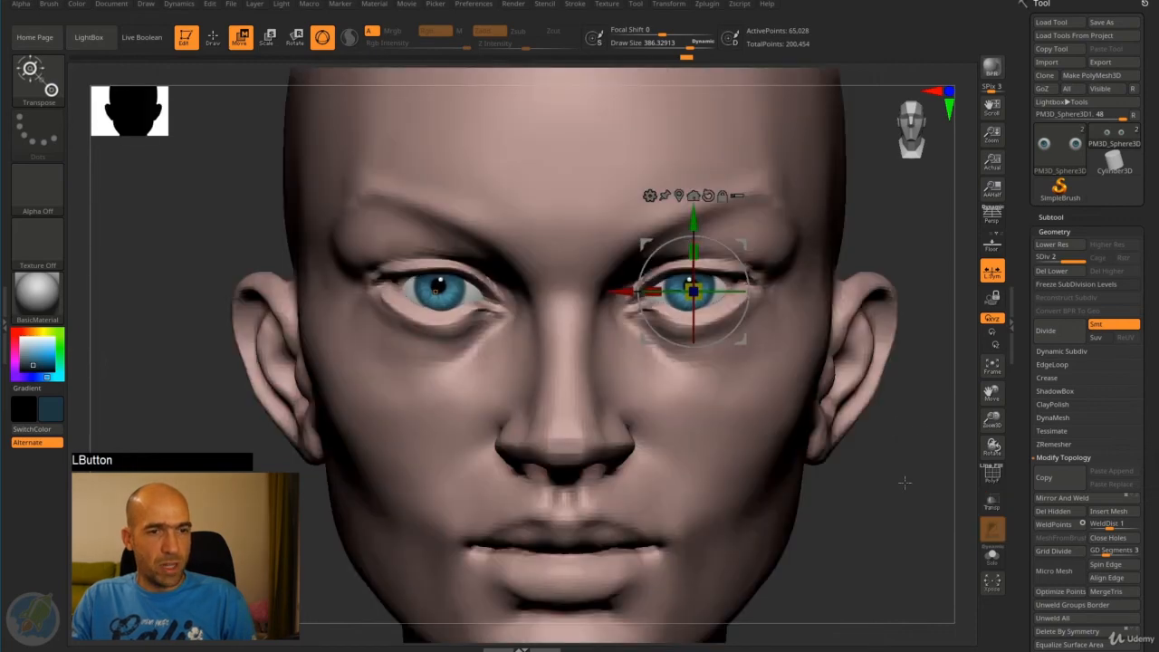
{"action": "left_click_drag", "start_coordinate": [915, 475], "coordinate": [716, 462]}
{"action": "left_click_drag", "start_coordinate": [627, 292], "coordinate": [624, 292]}
{"action": "key", "text": "q"}
{"action": "mouse_move", "coordinate": [556, 337]}
{"action": "left_mouse_down", "text": "alt"}
{"action": "mouse_move", "coordinate": [544, 332]}
{"action": "mouse_move", "coordinate": [707, 349]}
{"action": "left_mouse_up", "text": "alt"}
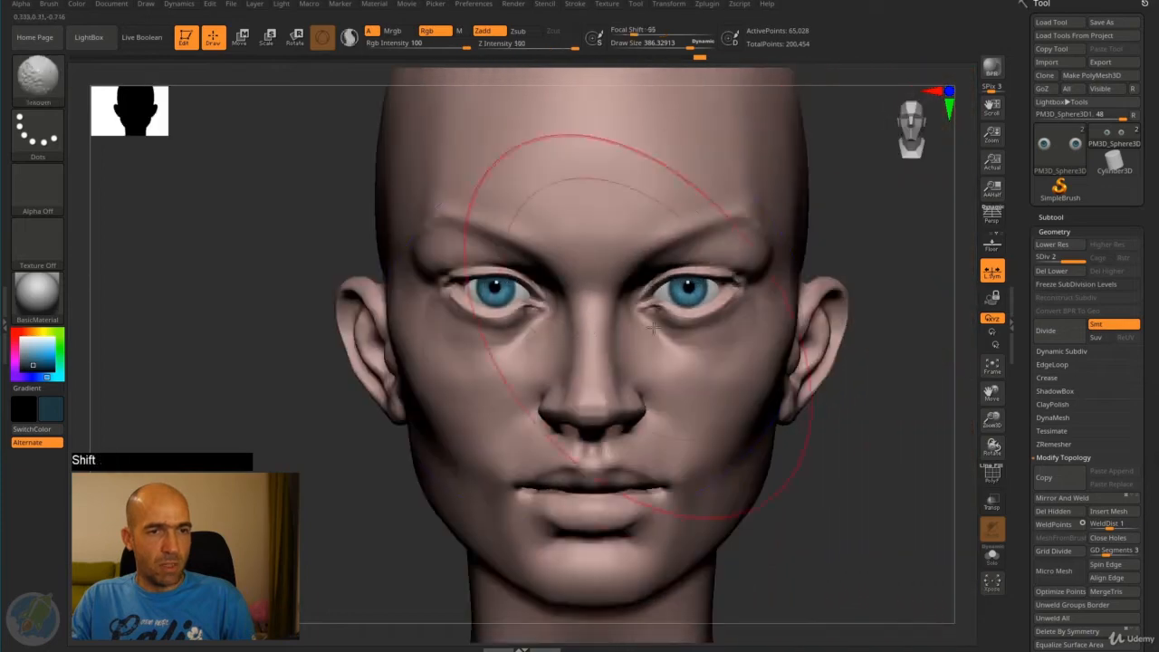
{"action": "key", "text": "q"}
- Select the head and reshape the upper eyelids around the eyeballs with the Move brush at draw size about 106
{"action": "left_click_drag", "start_coordinate": [906, 446], "coordinate": [847, 429]}
{"action": "left_click_drag", "start_coordinate": [336, 391], "coordinate": [311, 399], "text": "shift"}
{"action": "left_click_drag", "start_coordinate": [406, 389], "coordinate": [443, 394], "text": "alt"}
{"action": "key", "text": "4"}
{"action": "key", "text": "4"}
{"action": "key", "text": "4"}
{"action": "key", "text": "4"}
{"action": "key", "text": "4"}
{"action": "key", "text": "4"}
{"action": "key", "text": "4"}
{"action": "key", "text": "4"}
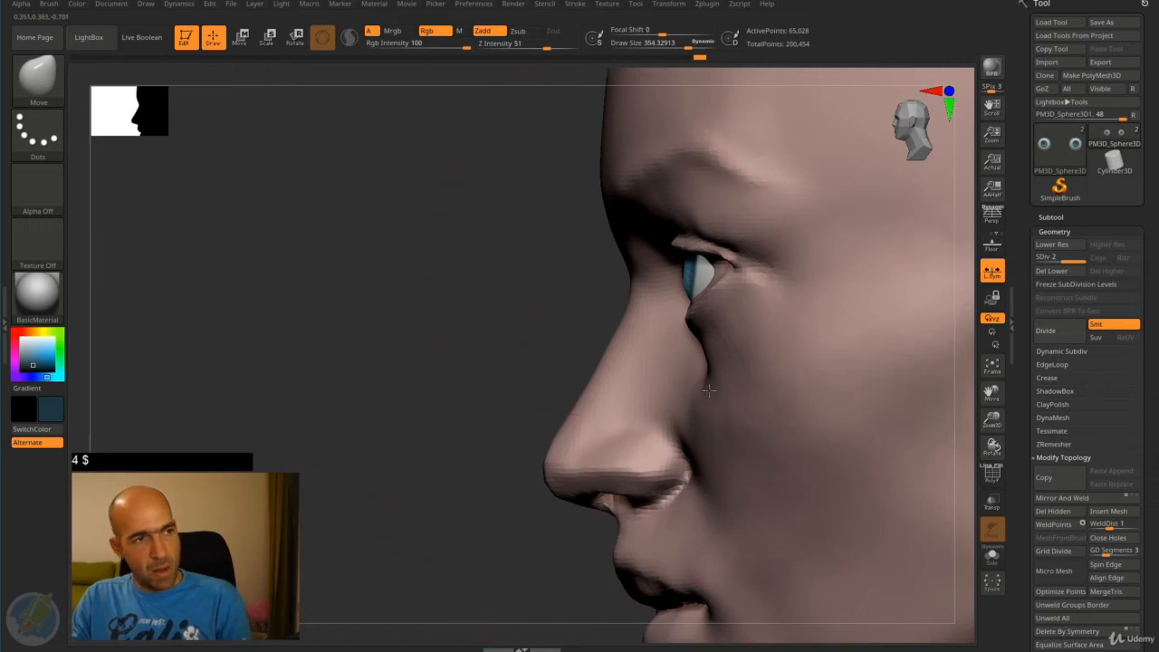
{"action": "key", "text": "bracketleft"}
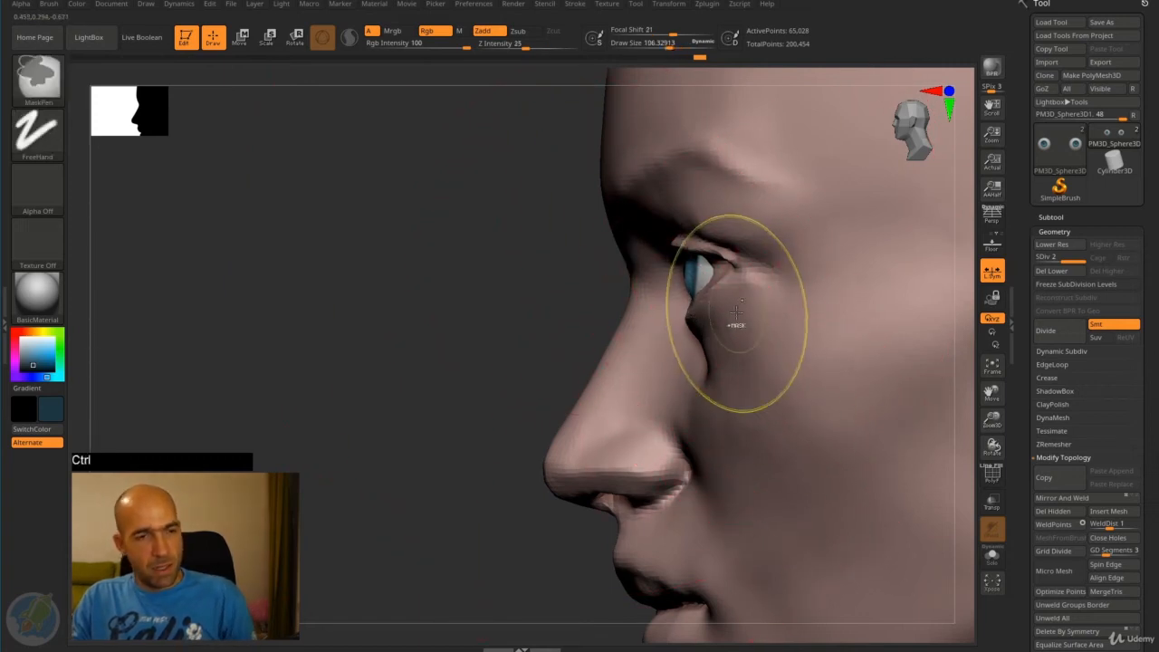
{"action": "left_click", "coordinate": [707, 323], "text": "alt"}
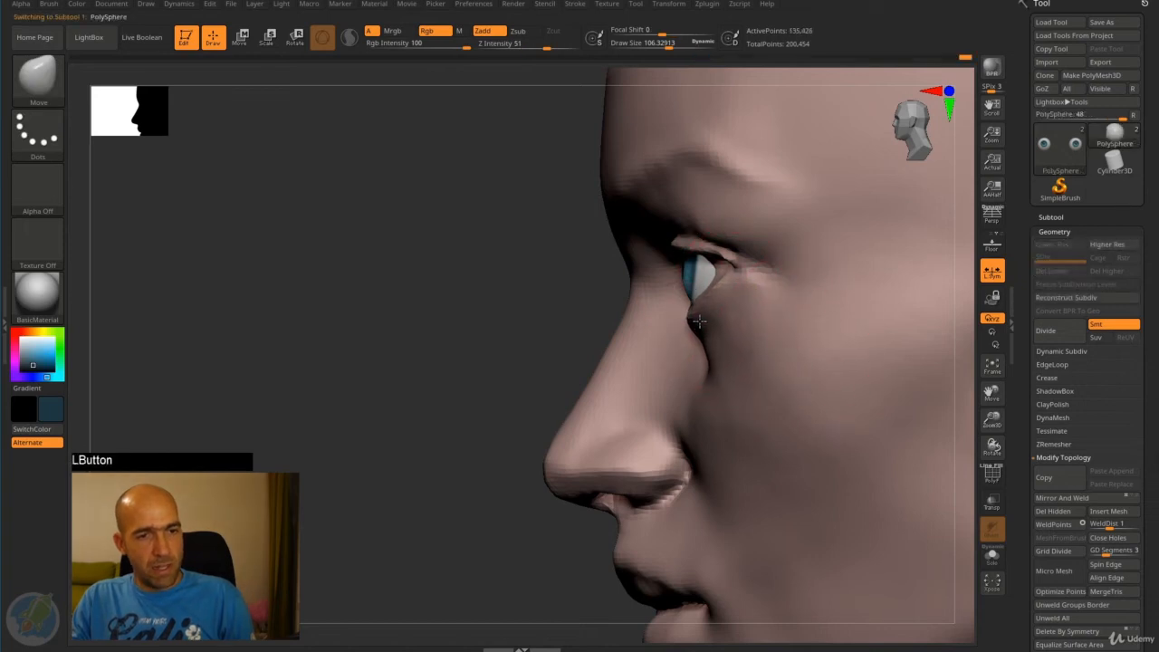
{"action": "left_click_drag", "start_coordinate": [507, 272], "coordinate": [741, 264]}
{"action": "left_click_drag", "start_coordinate": [915, 272], "coordinate": [902, 117]}
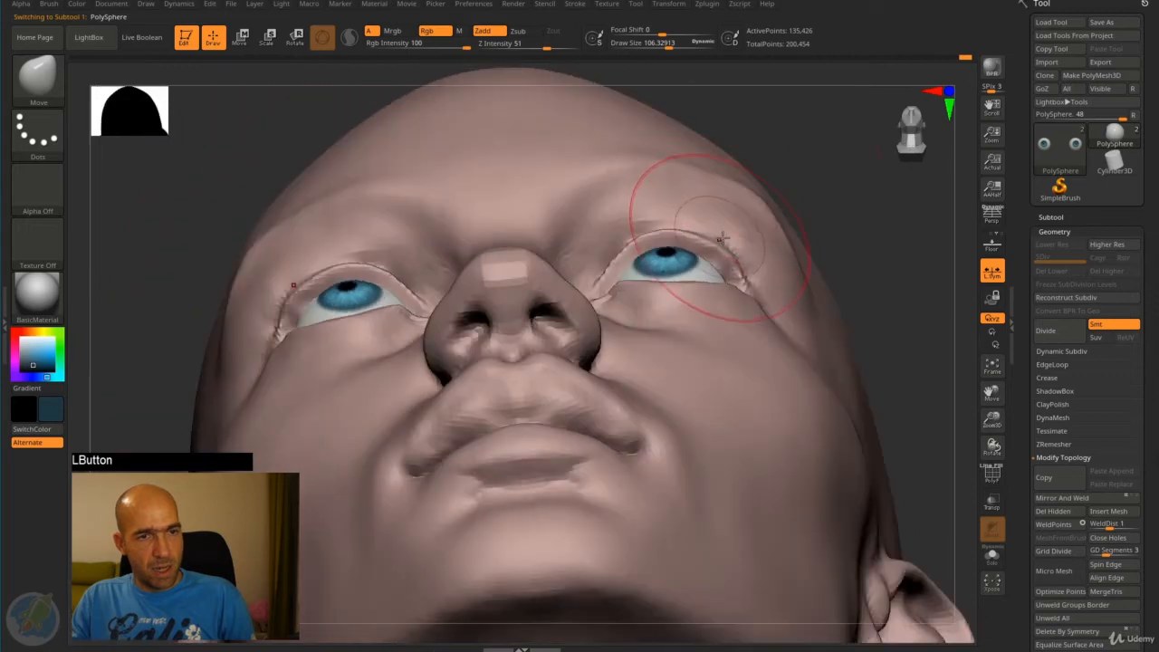
{"action": "left_click_drag", "start_coordinate": [905, 208], "coordinate": [892, 272], "text": "alt"}
{"action": "left_click_drag", "start_coordinate": [630, 212], "coordinate": [624, 223]}
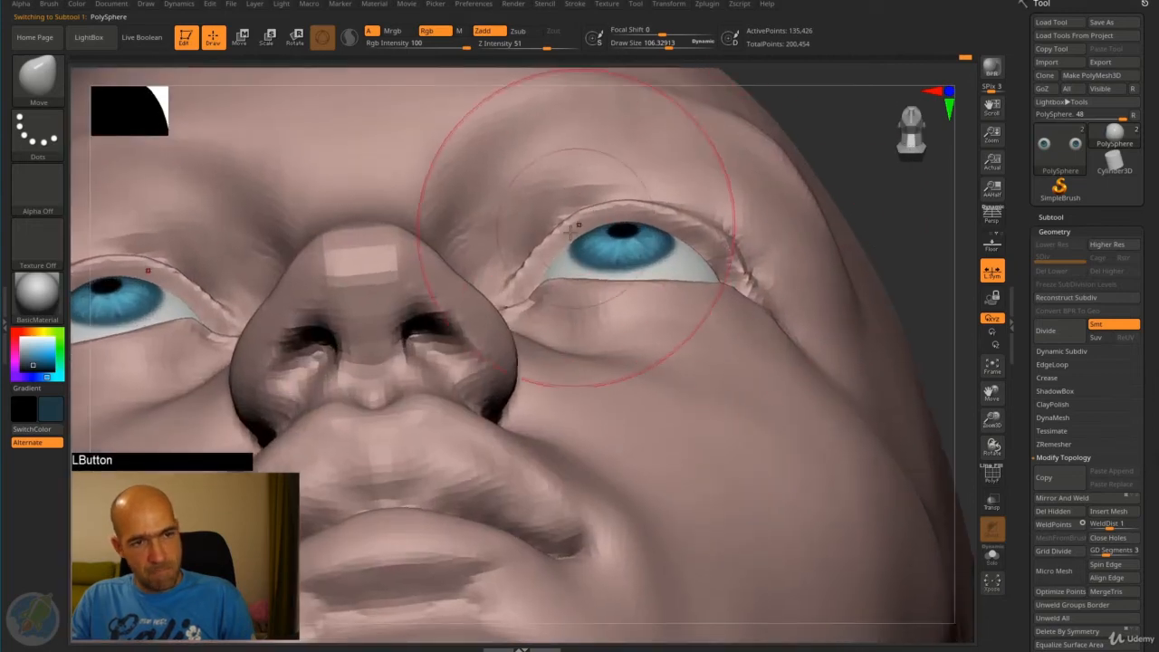
- Refine the lower eyelids and the area beneath them with the Move brush, checking from the front and three-quarter views
{"action": "left_click_drag", "start_coordinate": [895, 248], "coordinate": [876, 185], "text": "alt"}
{"action": "left_click_drag", "start_coordinate": [877, 186], "coordinate": [851, 335]}
{"action": "left_click_drag", "start_coordinate": [707, 328], "coordinate": [713, 324]}
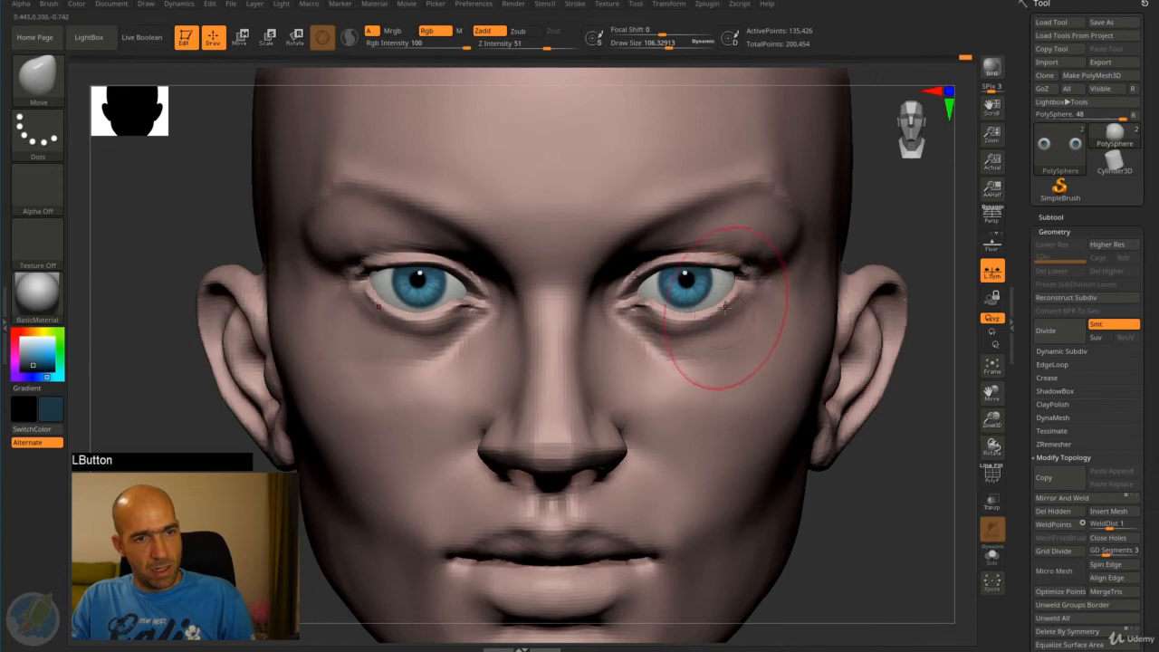
{"action": "mouse_move", "coordinate": [863, 429]}
{"action": "left_mouse_down"}
{"action": "mouse_move", "coordinate": [852, 463]}
{"action": "mouse_move", "coordinate": [812, 426]}
{"action": "mouse_move", "coordinate": [828, 416]}
{"action": "mouse_move", "coordinate": [816, 396]}
{"action": "mouse_move", "coordinate": [765, 399]}
{"action": "mouse_move", "coordinate": [848, 440]}
{"action": "left_mouse_up"}
{"action": "left_click_drag", "start_coordinate": [739, 381], "coordinate": [736, 379], "text": "shift"}
{"action": "mouse_move", "coordinate": [906, 399]}
{"action": "left_mouse_down"}
{"action": "mouse_move", "coordinate": [865, 405]}
{"action": "mouse_move", "coordinate": [882, 407]}
{"action": "left_mouse_up"}
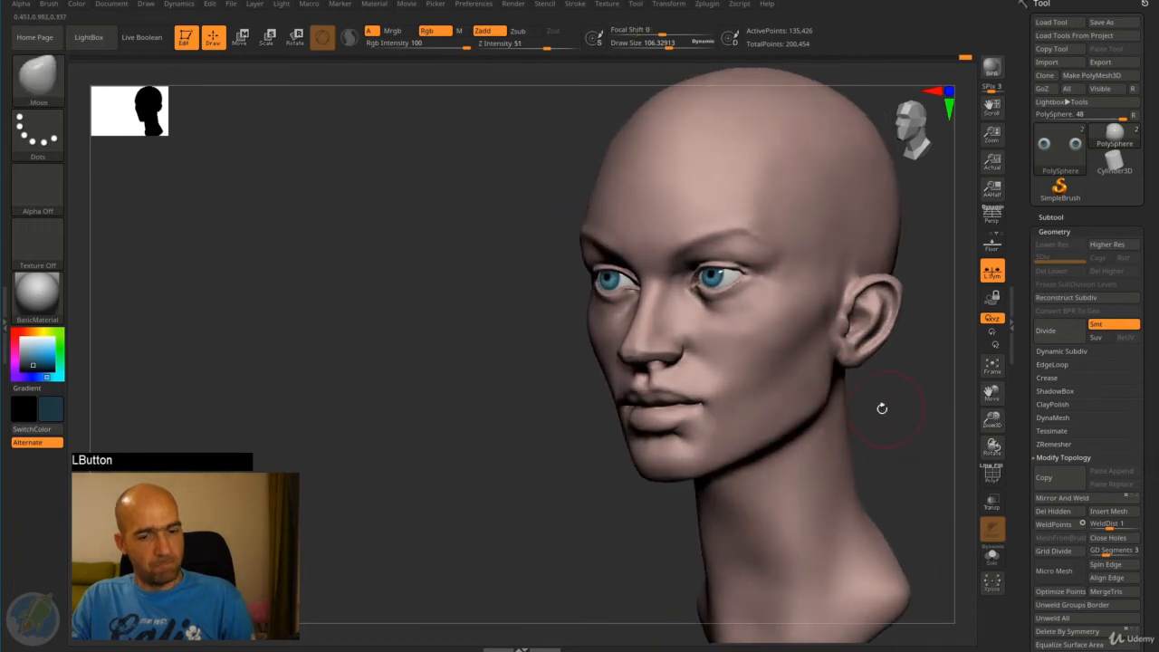
- Adjust the jawline at draw size about 182 and the lower edge of the neck at about 418 with the Move brush
{"action": "key", "text": "bracketright"}
{"action": "left_click_drag", "start_coordinate": [759, 452], "coordinate": [754, 445]}
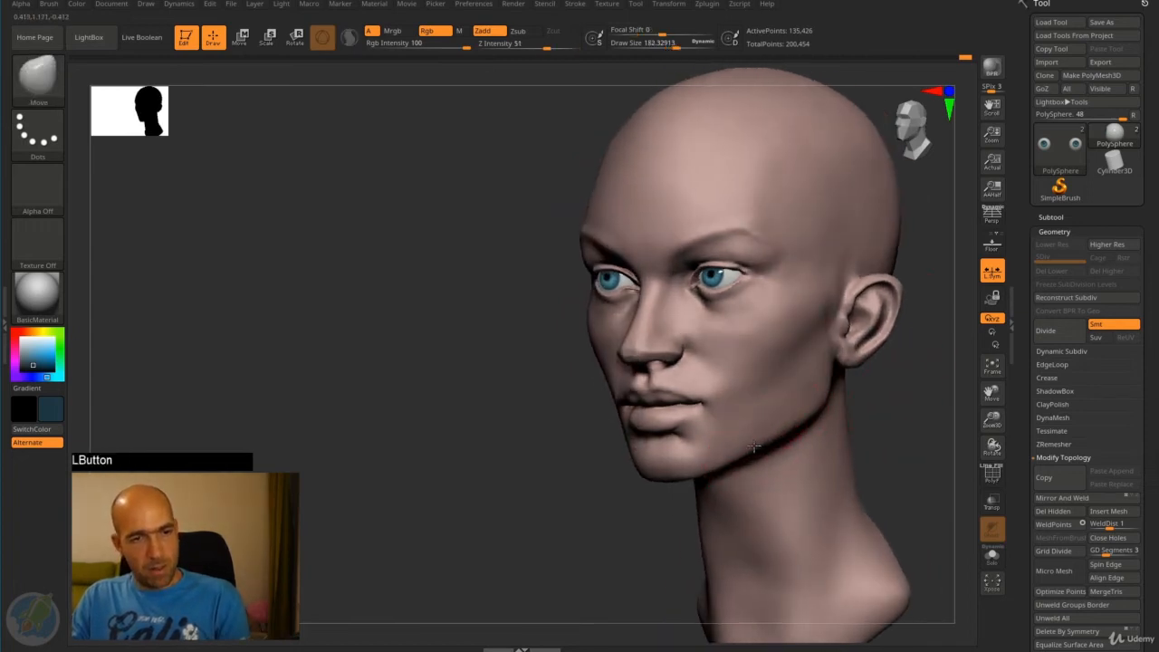
{"action": "mouse_move", "coordinate": [891, 417]}
{"action": "left_mouse_down"}
{"action": "mouse_move", "coordinate": [822, 412]}
{"action": "mouse_move", "coordinate": [946, 393]}
{"action": "mouse_move", "coordinate": [778, 409]}
{"action": "mouse_move", "coordinate": [814, 424]}
{"action": "mouse_move", "coordinate": [817, 482]}
{"action": "mouse_move", "coordinate": [841, 445]}
{"action": "mouse_move", "coordinate": [836, 432]}
{"action": "mouse_move", "coordinate": [771, 505]}
{"action": "left_mouse_up"}
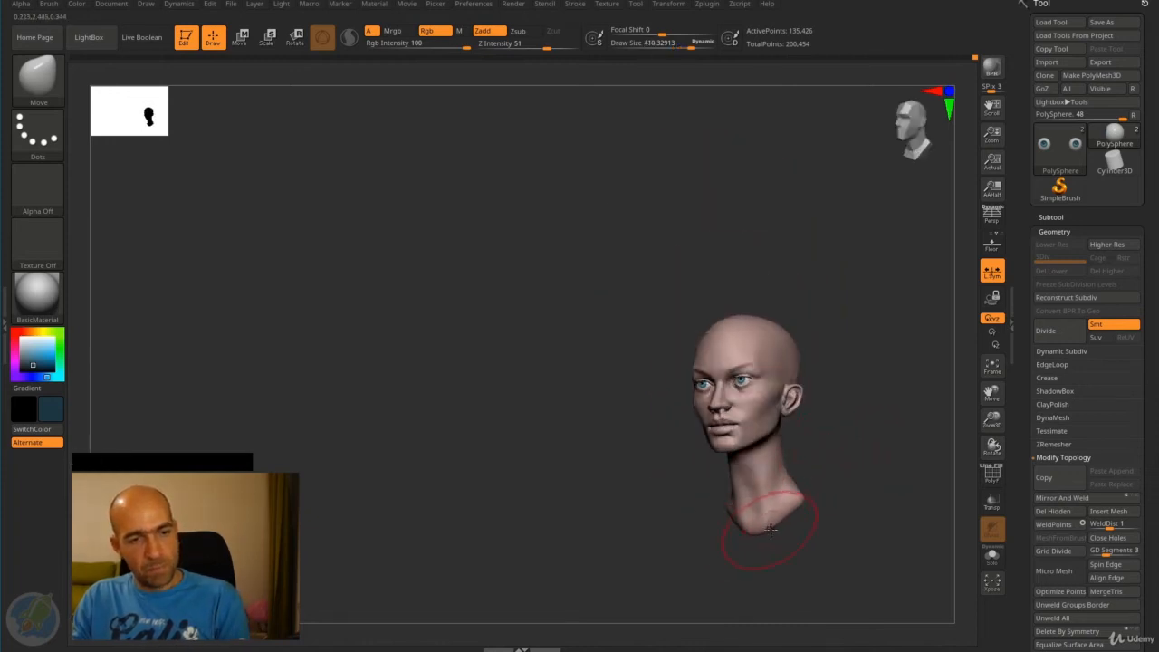
{"action": "left_click_drag", "start_coordinate": [770, 531], "coordinate": [771, 523]}
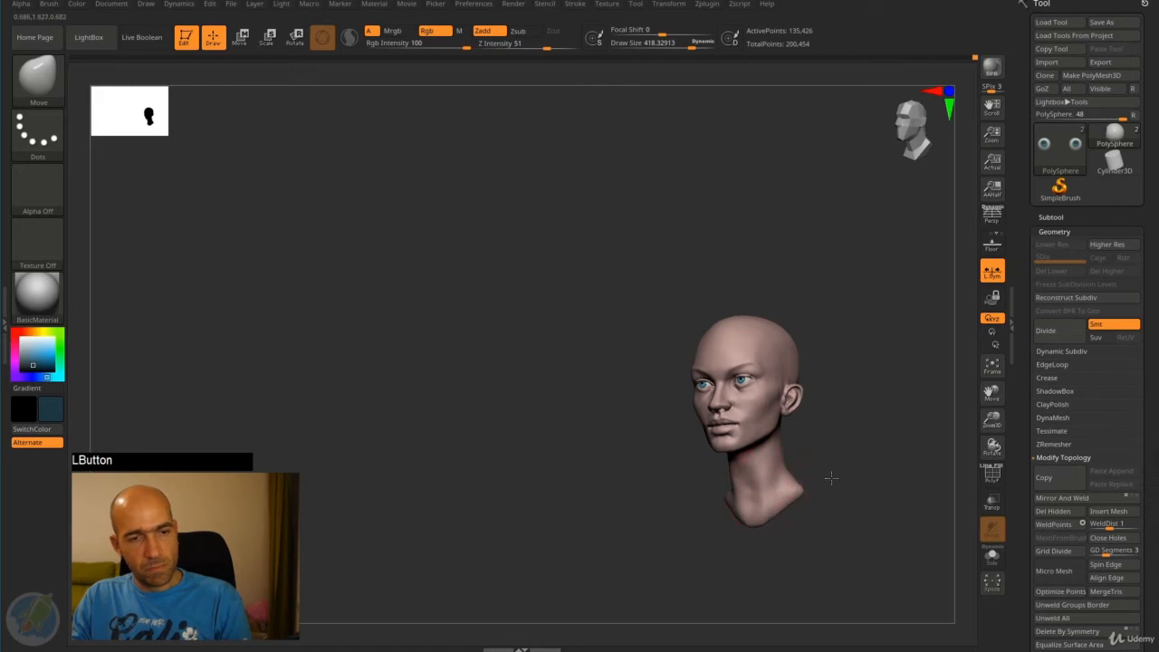
{"action": "left_click_drag", "start_coordinate": [828, 479], "coordinate": [761, 494]}
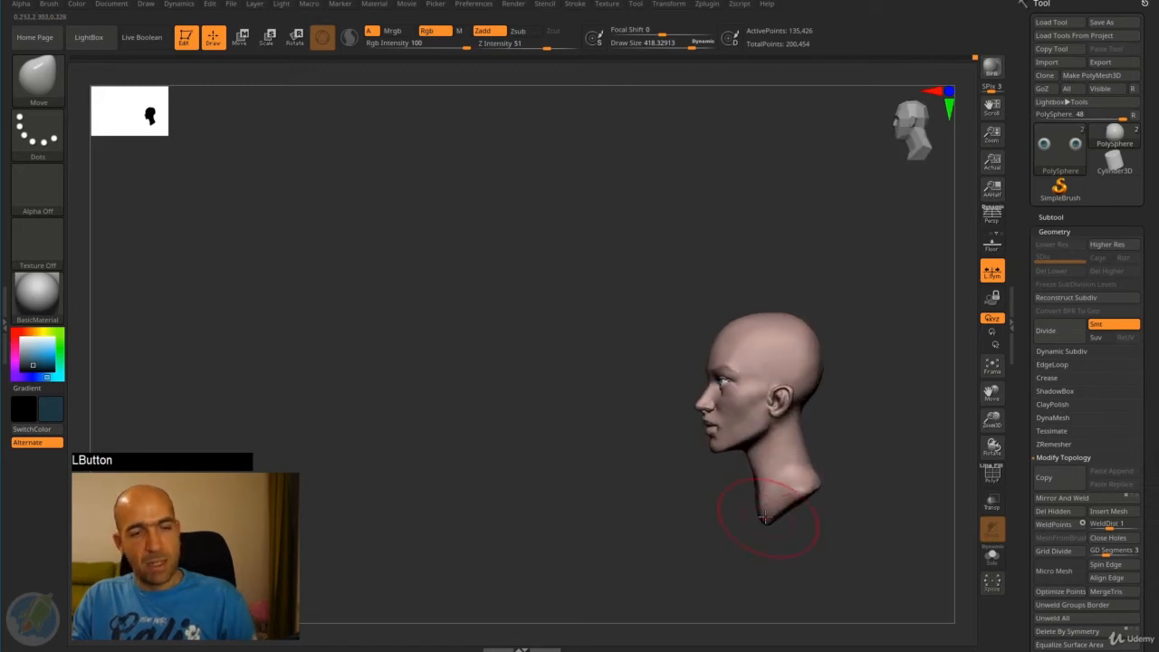
{"action": "mouse_move", "coordinate": [837, 414]}
{"action": "left_mouse_down"}
{"action": "mouse_move", "coordinate": [825, 437]}
{"action": "mouse_move", "coordinate": [877, 433]}
{"action": "mouse_move", "coordinate": [803, 443]}
{"action": "mouse_move", "coordinate": [809, 417]}
{"action": "mouse_move", "coordinate": [767, 389]}
{"action": "left_mouse_up"}
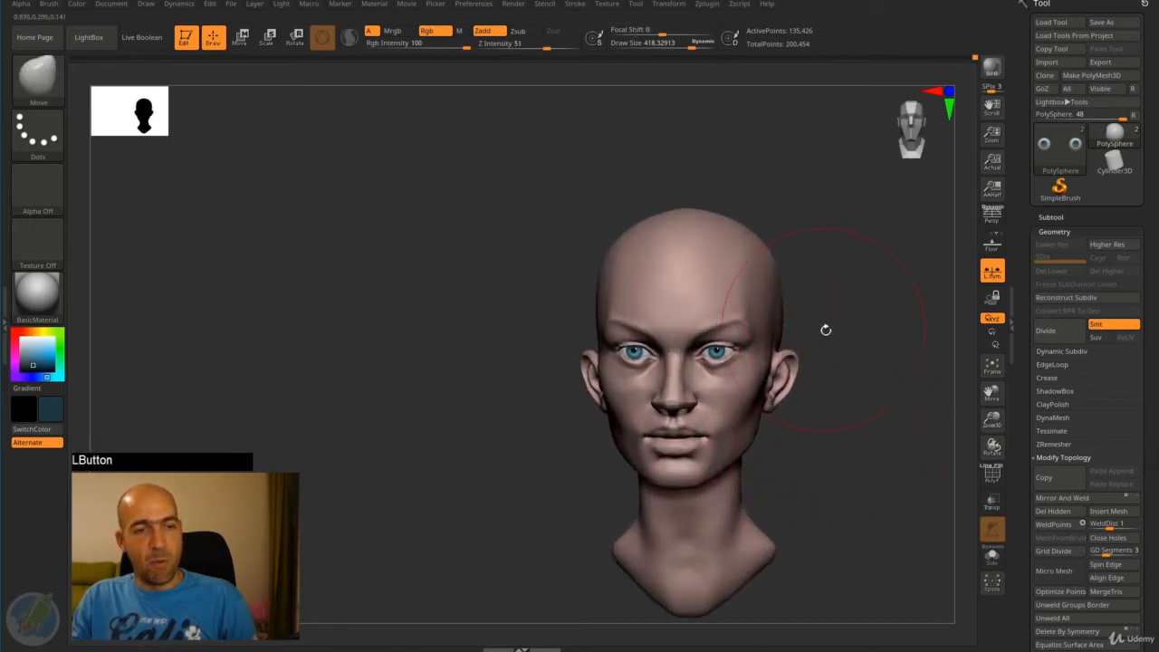
- Flatten the temple beside the eyebrow with the hPolish brush
{"action": "mouse_move", "coordinate": [826, 330]}
{"action": "left_mouse_down", "text": "alt"}
{"action": "mouse_move", "coordinate": [800, 331]}
{"action": "mouse_move", "coordinate": [812, 321]}
{"action": "mouse_move", "coordinate": [787, 376]}
{"action": "left_mouse_up", "text": "alt"}
{"action": "left_click_drag", "start_coordinate": [808, 312], "coordinate": [795, 315]}
{"action": "mouse_move", "coordinate": [823, 310]}
{"action": "left_mouse_down", "text": "shift"}
{"action": "mouse_move", "coordinate": [836, 308]}
{"action": "mouse_move", "coordinate": [790, 330]}
{"action": "mouse_move", "coordinate": [815, 324]}
{"action": "mouse_move", "coordinate": [734, 308]}
{"action": "left_mouse_up", "text": "shift"}
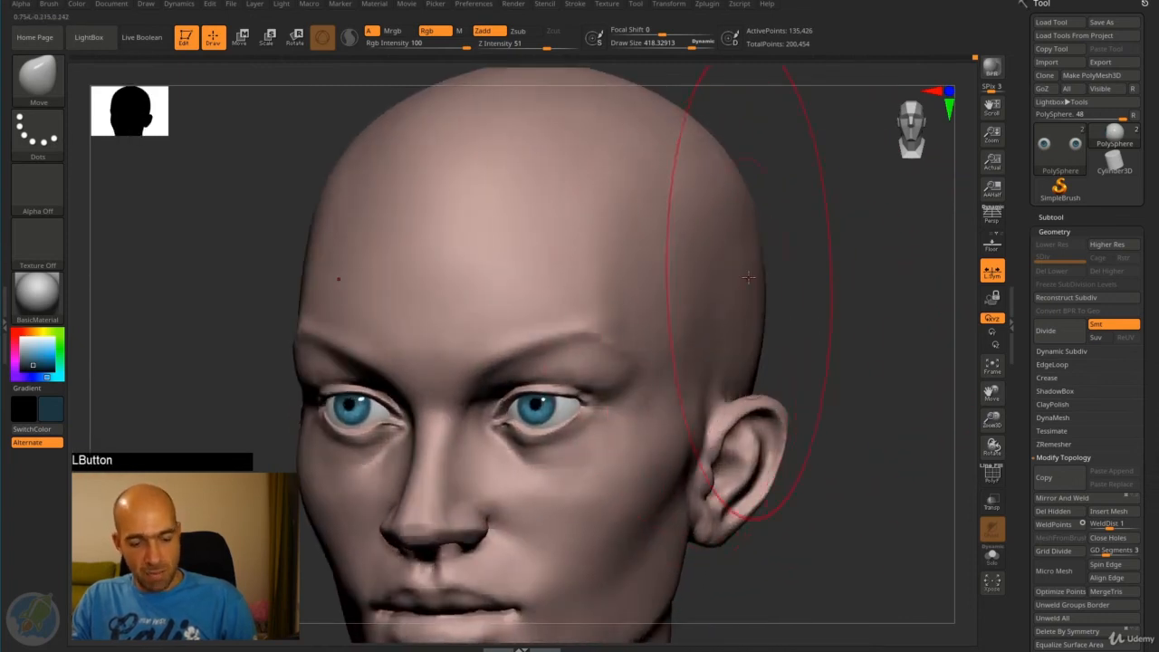
{"action": "key", "text": "b"}
{"action": "key", "text": "h"}
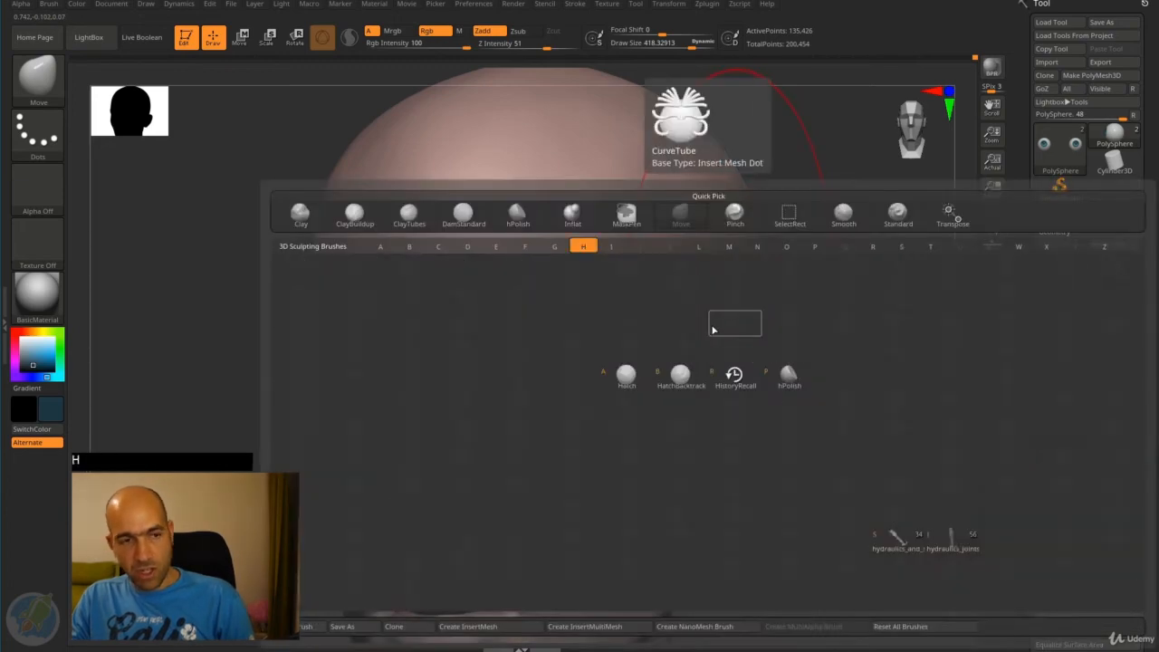
{"action": "left_click", "coordinate": [789, 374]}
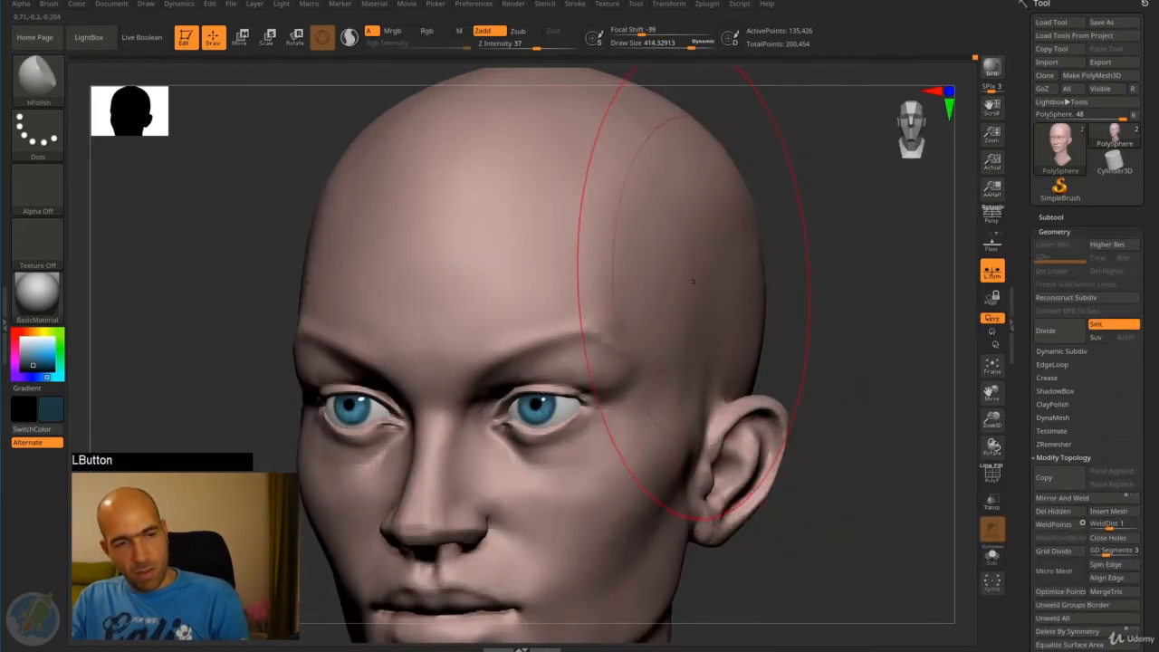
{"action": "key", "text": "bracketleft"}
{"action": "key", "text": "bracketleft"}
{"action": "key", "text": "bracketleft"}
{"action": "key", "text": "bracketleft"}
{"action": "key", "text": "bracketleft"}
{"action": "key", "text": "bracketleft"}
{"action": "key", "text": "bracketleft"}
{"action": "key", "text": "bracketleft"}
{"action": "left_click_drag", "start_coordinate": [687, 297], "coordinate": [673, 342]}
- Polish the upper side of the skull with the hPolish brush at draw size about 178
{"action": "key", "text": "bracketleft"}
{"action": "key", "text": "bracketleft"}
{"action": "key", "text": "bracketleft"}
{"action": "key", "text": "bracketleft"}
{"action": "key", "text": "bracketleft"}
{"action": "key", "text": "bracketleft"}
{"action": "key", "text": "bracketleft"}
{"action": "key", "text": "bracketleft"}
{"action": "key", "text": "bracketleft"}
{"action": "key", "text": "bracketleft"}
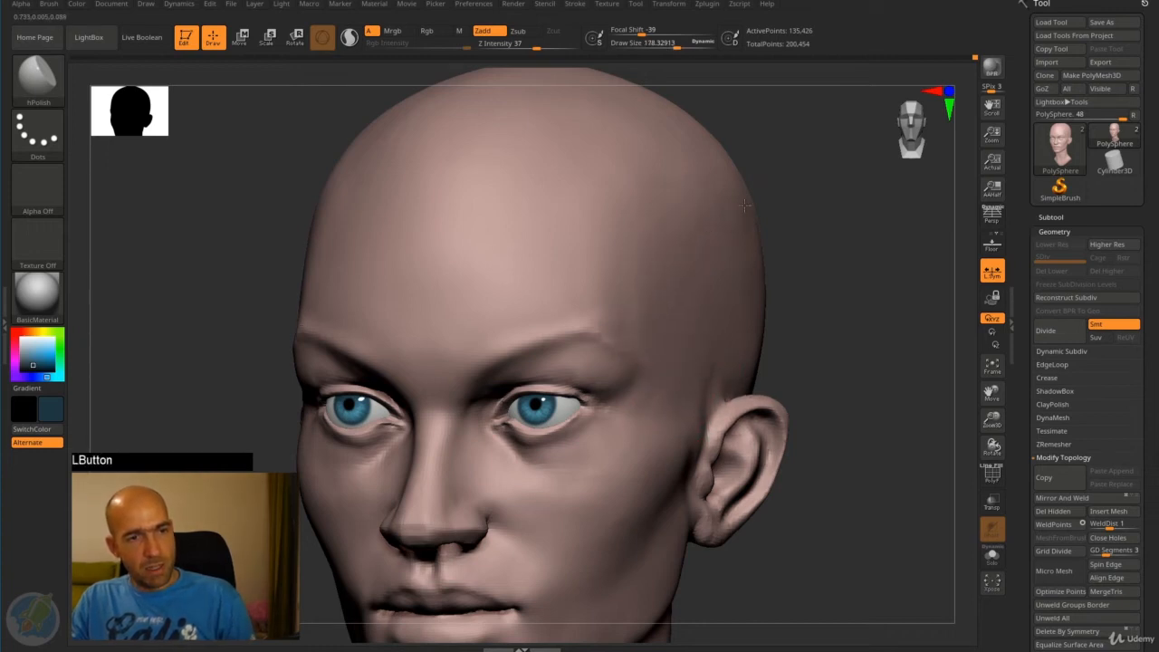
{"action": "left_click_drag", "start_coordinate": [744, 206], "coordinate": [687, 225], "text": "shift"}
{"action": "mouse_move", "coordinate": [731, 290]}
{"action": "left_mouse_down", "text": "shift"}
{"action": "mouse_move", "coordinate": [710, 299]}
{"action": "mouse_move", "coordinate": [683, 250]}
{"action": "mouse_move", "coordinate": [686, 268]}
{"action": "left_mouse_up", "text": "shift"}
{"action": "mouse_move", "coordinate": [773, 293]}
{"action": "left_mouse_down", "text": "alt"}
{"action": "mouse_move", "coordinate": [722, 201]}
{"action": "mouse_move", "coordinate": [727, 211]}
{"action": "left_mouse_up", "text": "alt"}
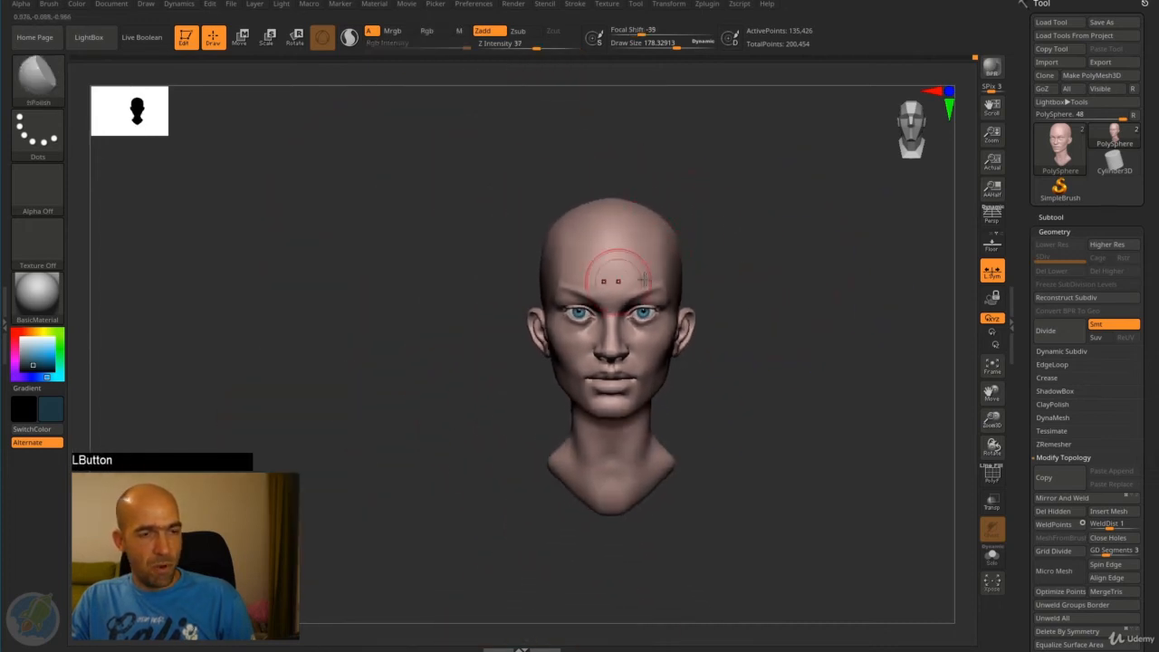
- Select the eyeballs and nudge their outer side upward with the Move brush at draw size about 70
{"action": "left_click_drag", "start_coordinate": [731, 258], "coordinate": [828, 336], "text": "alt"}
{"action": "left_click", "coordinate": [635, 359], "text": "alt"}
{"action": "left_click_drag", "start_coordinate": [857, 294], "coordinate": [880, 335], "text": "alt"}
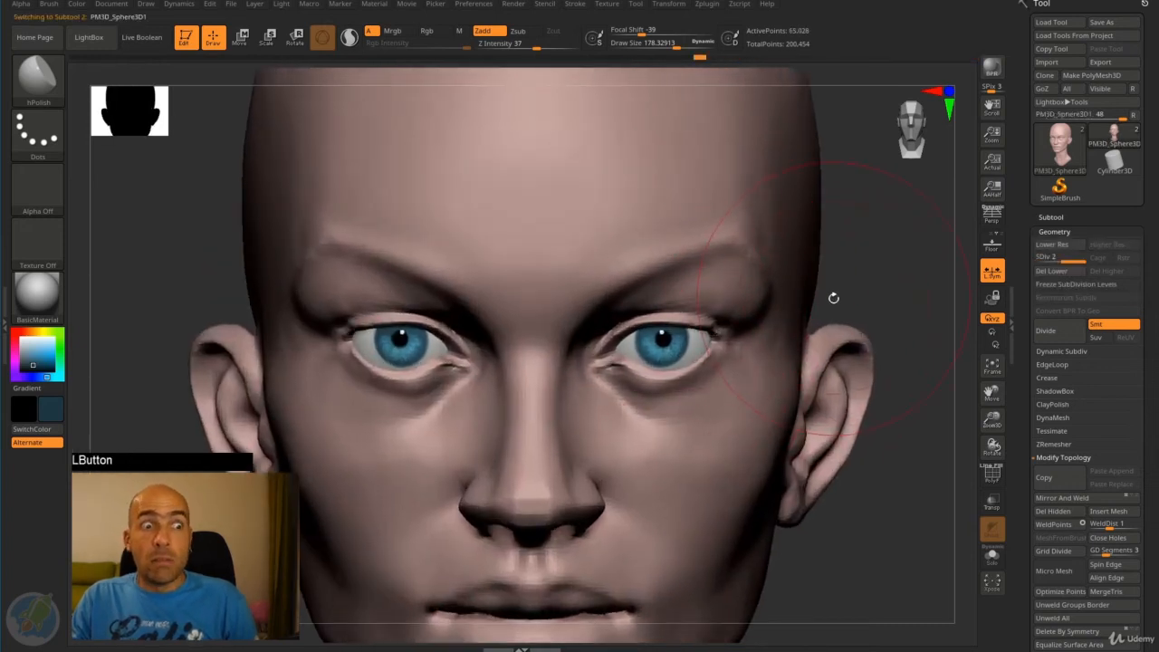
{"action": "left_click_drag", "start_coordinate": [853, 305], "coordinate": [862, 363]}
{"action": "left_click_drag", "start_coordinate": [838, 433], "coordinate": [813, 482], "text": "alt"}
{"action": "key", "text": "b"}
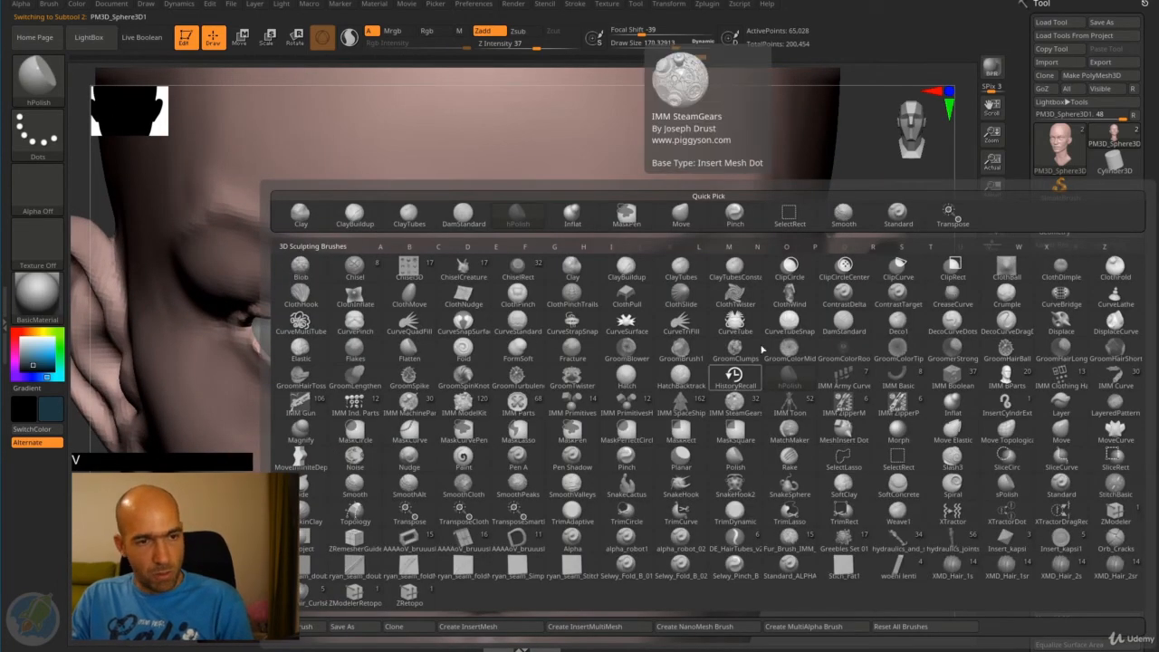
{"action": "key", "text": "Escape"}
{"action": "key", "text": "b"}
{"action": "key", "text": "m"}
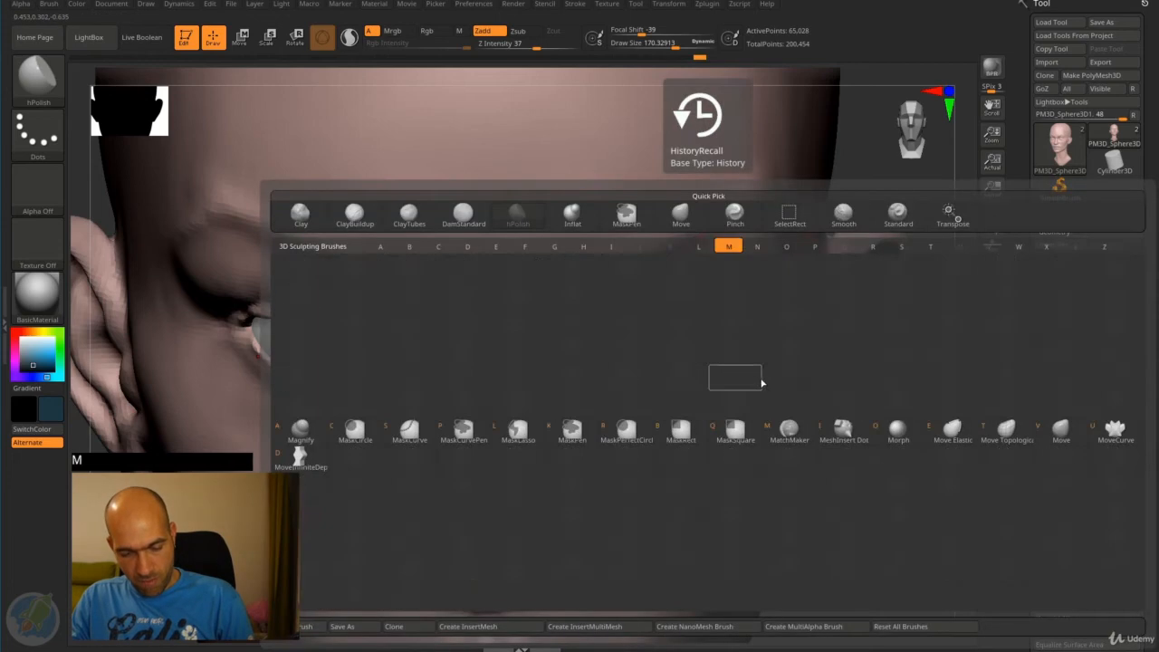
{"action": "key", "text": "v"}
{"action": "key", "text": "bracketleft"}
{"action": "key", "text": "bracketleft"}
{"action": "key", "text": "bracketleft"}
{"action": "key", "text": "bracketleft"}
{"action": "key", "text": "bracketleft"}
{"action": "key", "text": "bracketleft"}
{"action": "key", "text": "bracketleft"}
{"action": "key", "text": "bracketleft"}
{"action": "key", "text": "bracketleft"}
{"action": "key", "text": "bracketleft"}
{"action": "left_click_drag", "start_coordinate": [703, 361], "coordinate": [706, 346]}
- Select the head and adjust the outer corners of the eyelids with the Move brush
{"action": "key", "text": "alt"}
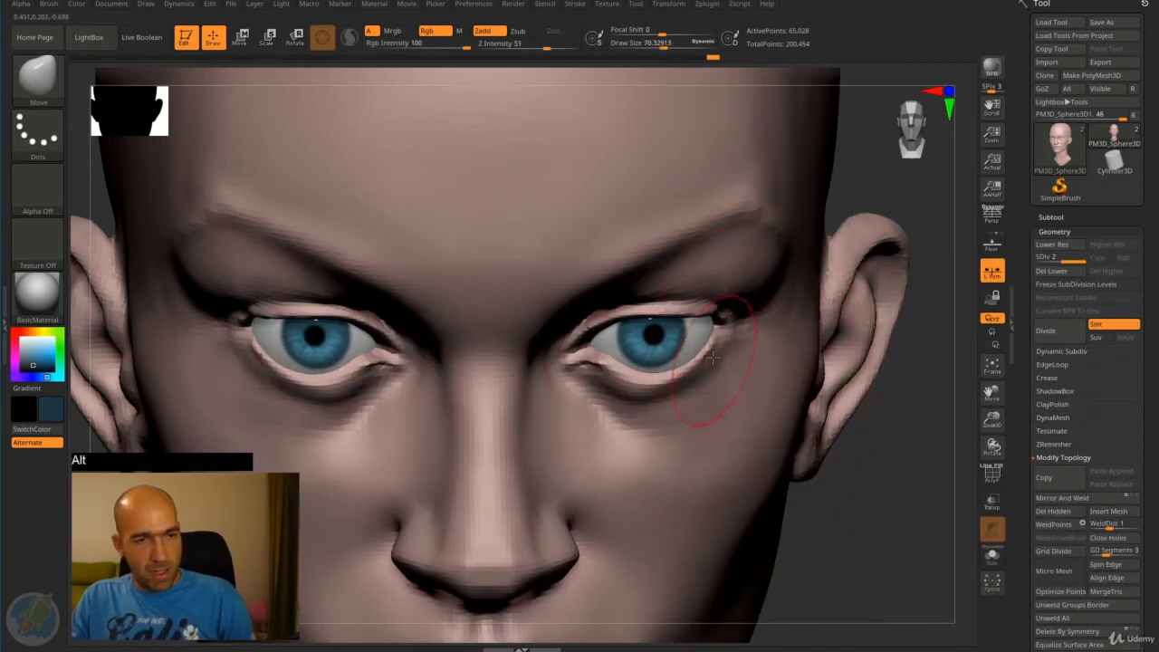
{"action": "left_click", "coordinate": [714, 358], "text": "alt"}
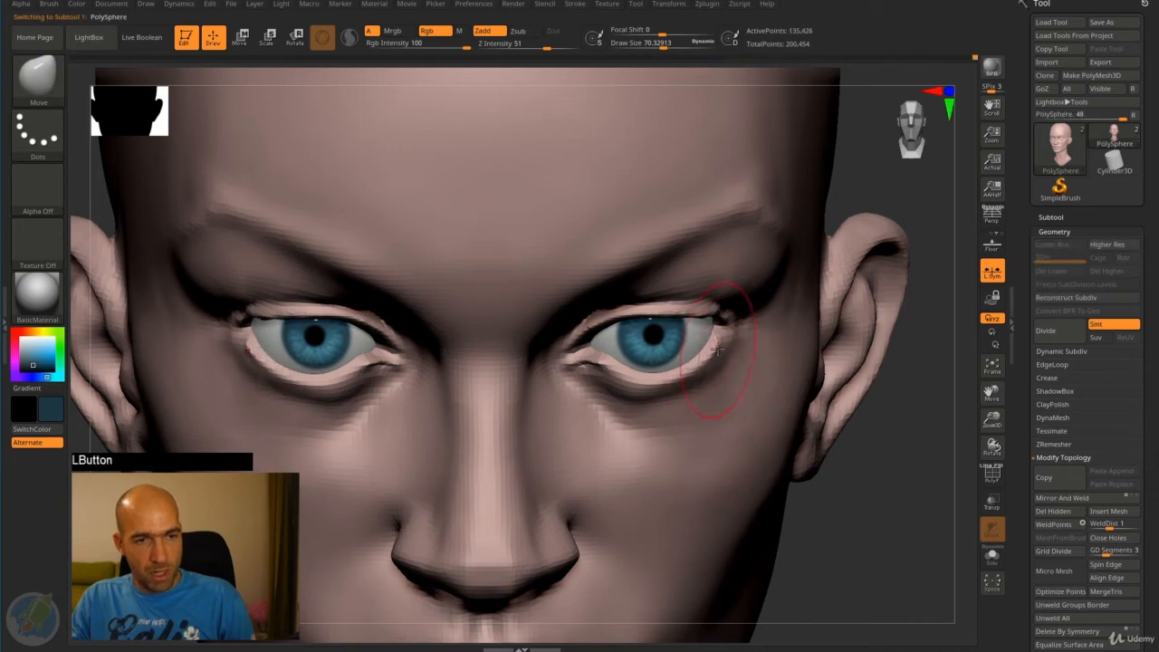
{"action": "left_click_drag", "start_coordinate": [895, 462], "coordinate": [786, 389]}
- Select and isolate the eyeballs, and switch to the Standard brush
{"action": "left_click", "coordinate": [706, 361], "text": "alt"}
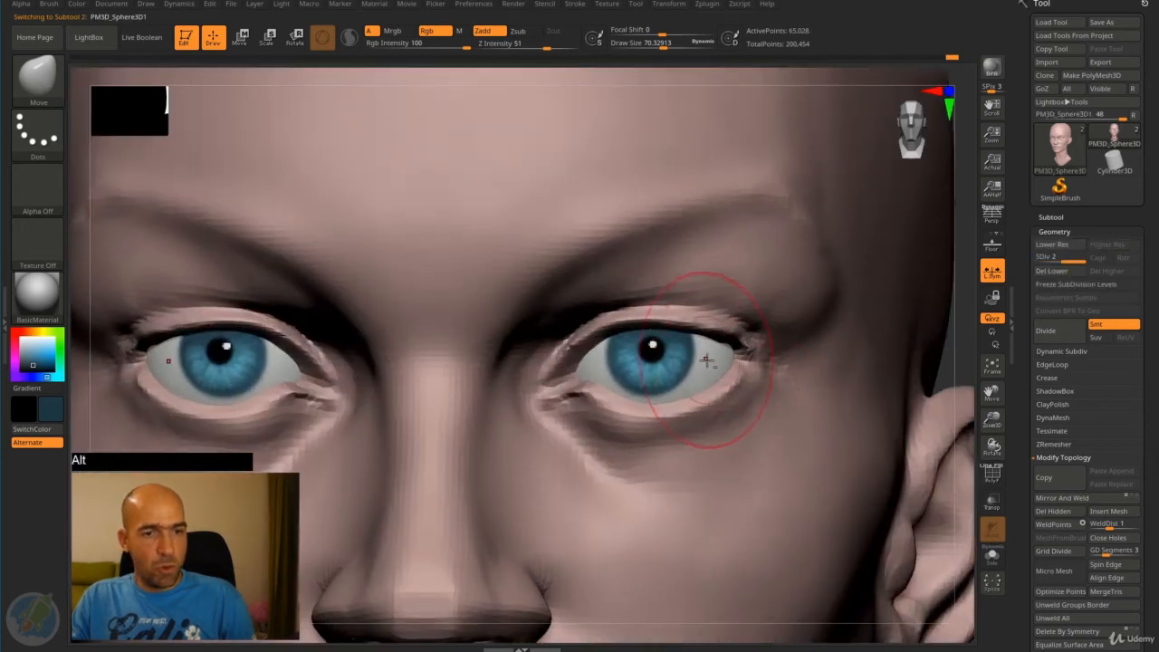
{"action": "left_click", "coordinate": [992, 556]}
{"action": "left_click", "coordinate": [872, 437], "text": "shift"}
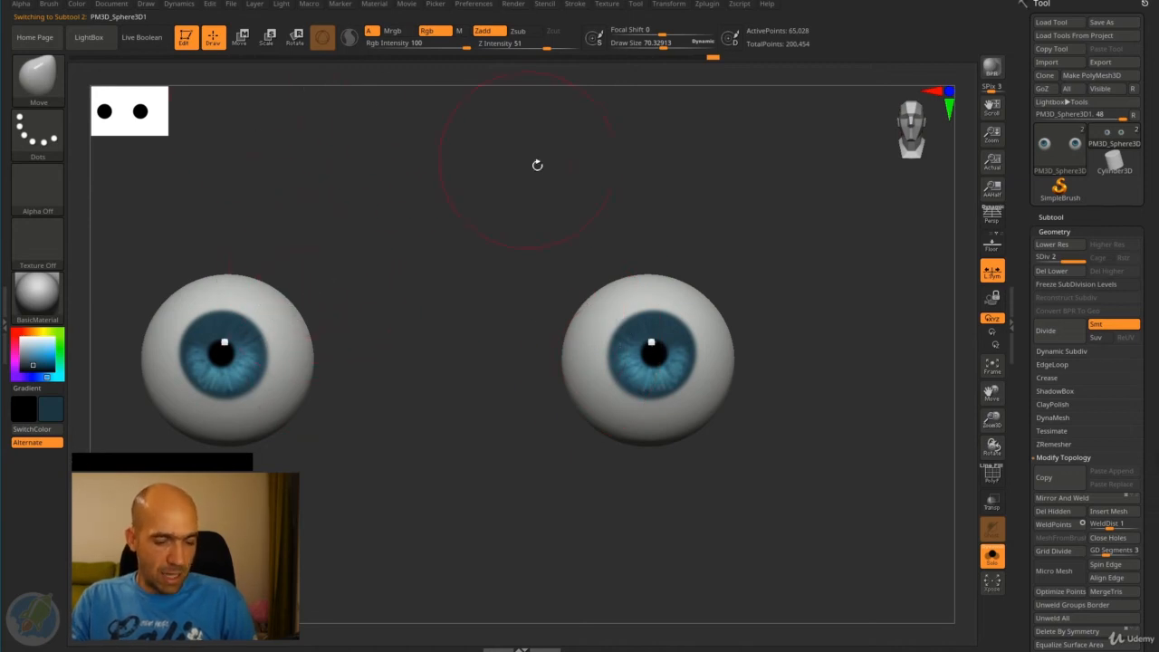
{"action": "key", "text": "b"}
{"action": "key", "text": "s"}
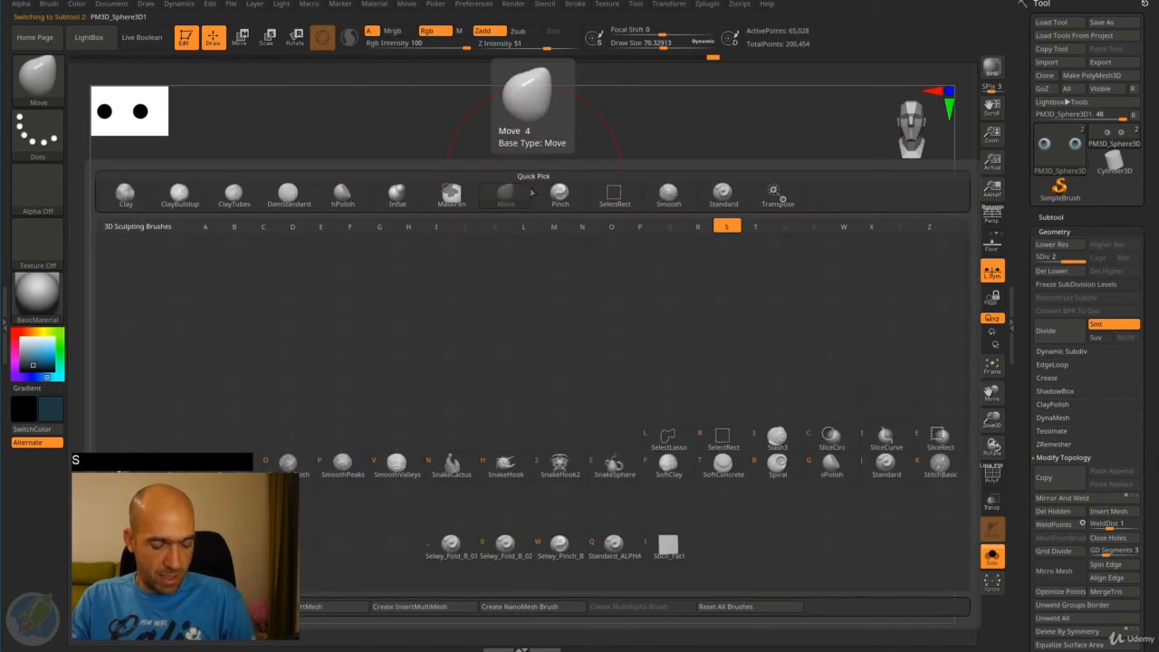
{"action": "key", "text": "t"}
{"action": "key", "text": "j"}
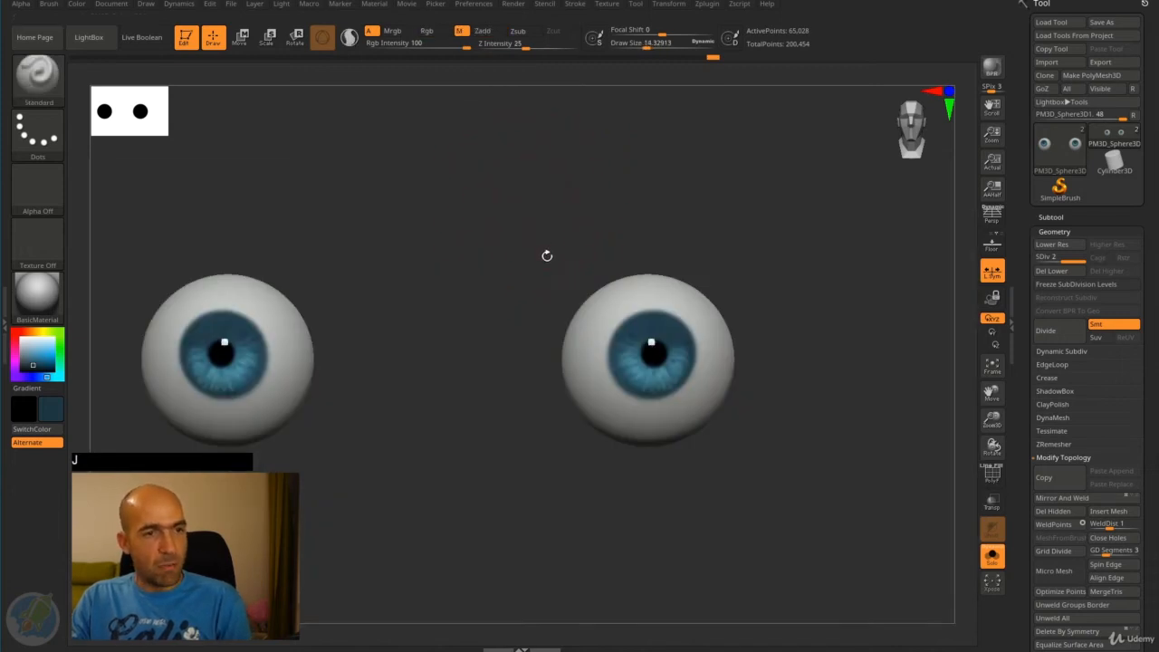
- Set the Standard brush to paint only RGB colour at intensity 18 with draw size about 42
{"action": "key", "text": "bracketright"}
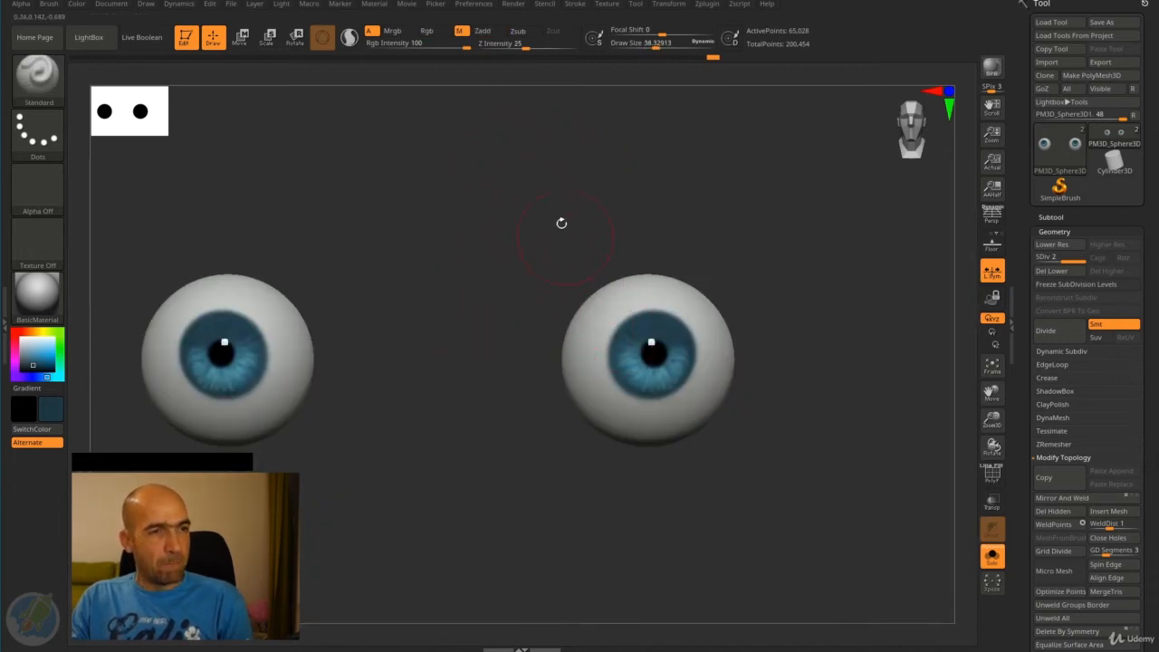
{"action": "left_click", "coordinate": [427, 31]}
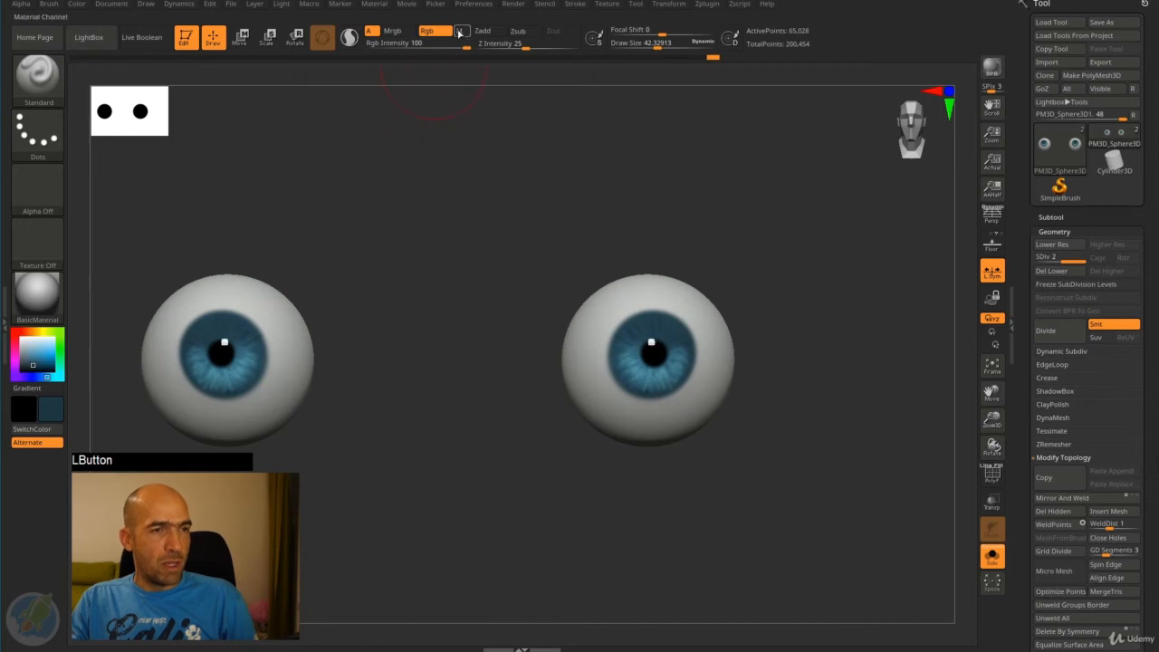
{"action": "left_click_drag", "start_coordinate": [444, 46], "coordinate": [441, 46]}
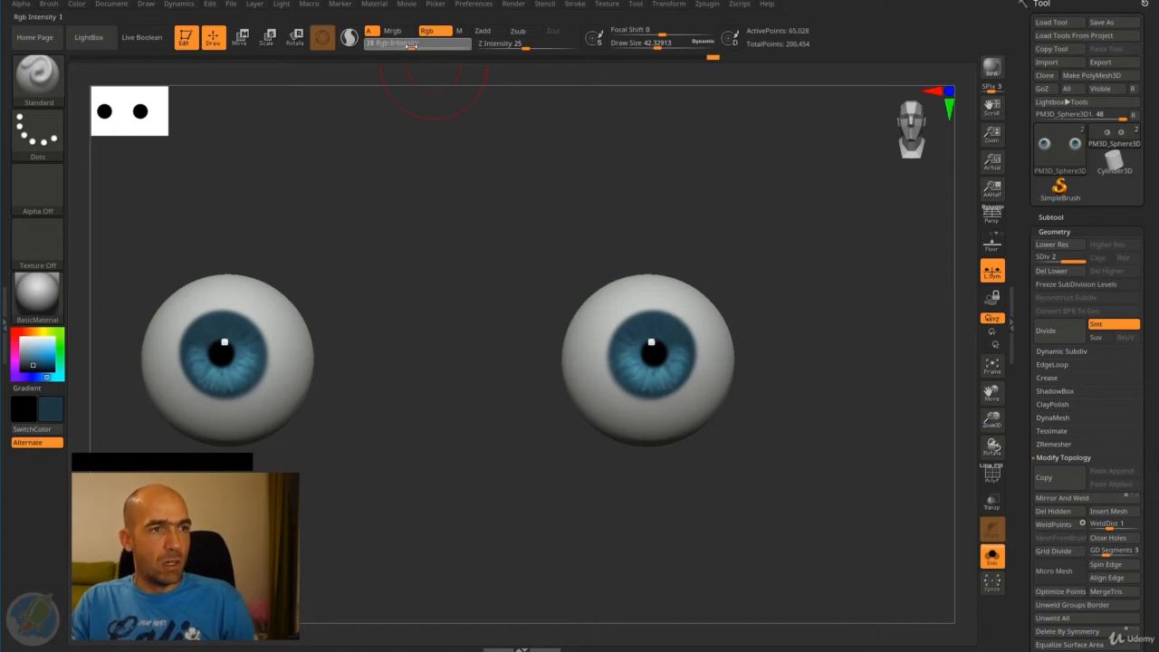
{"action": "left_click_drag", "start_coordinate": [411, 45], "coordinate": [409, 46]}
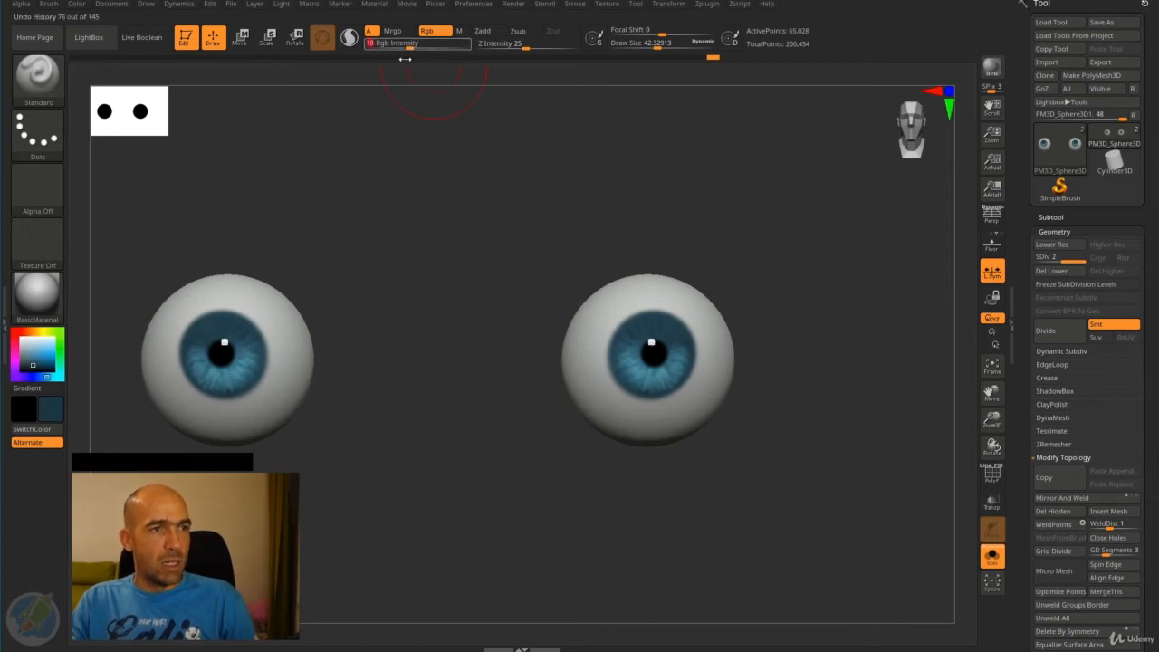
- Choose a dark reddish-brown colour and paint a soft shadow across the upper part of both eyeballs
{"action": "left_click", "coordinate": [31, 365]}
{"action": "left_click", "coordinate": [25, 332]}
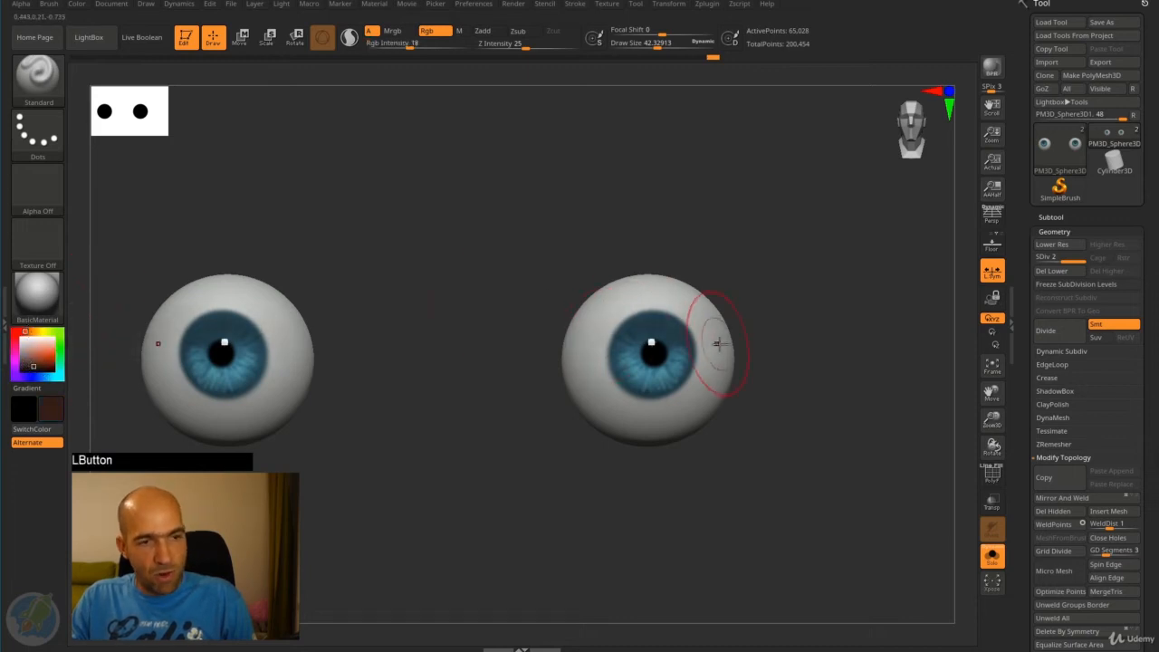
{"action": "mouse_move", "coordinate": [573, 351]}
{"action": "left_mouse_down"}
{"action": "mouse_move", "coordinate": [719, 352]}
{"action": "mouse_move", "coordinate": [554, 357]}
{"action": "mouse_move", "coordinate": [730, 336]}
{"action": "mouse_move", "coordinate": [582, 349]}
{"action": "mouse_move", "coordinate": [634, 349]}
{"action": "left_mouse_up"}
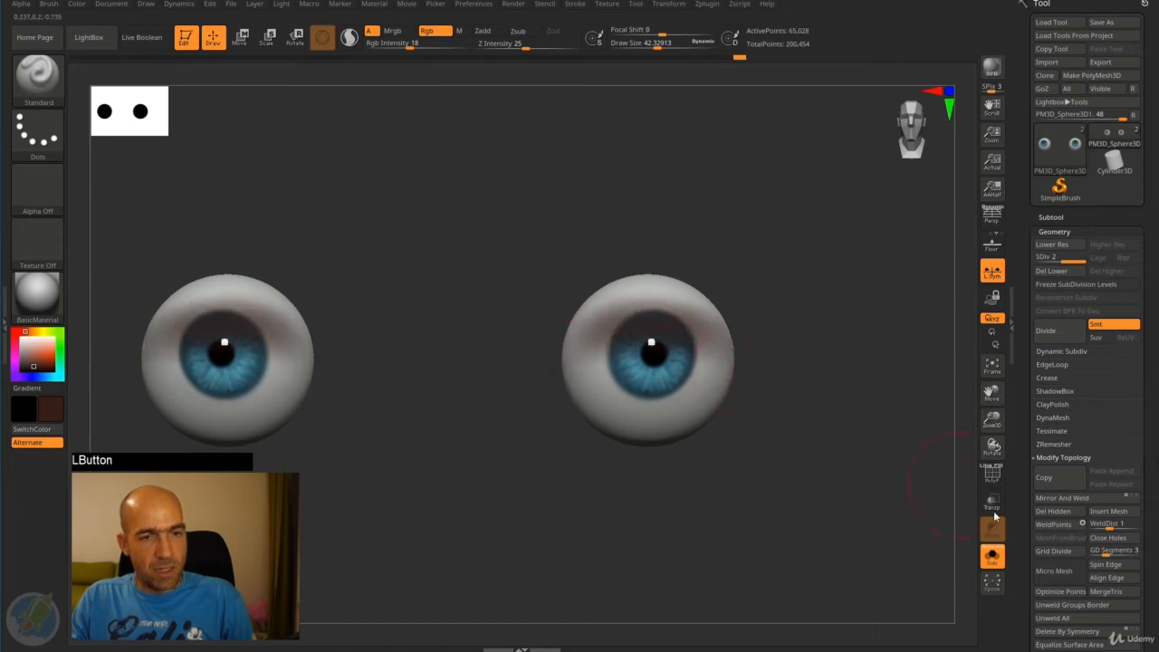
- Bring the head back into view around the eyeballs, switch the paint colour to black, and darken the shadow under the upper eyelids
{"action": "left_click", "coordinate": [997, 562]}
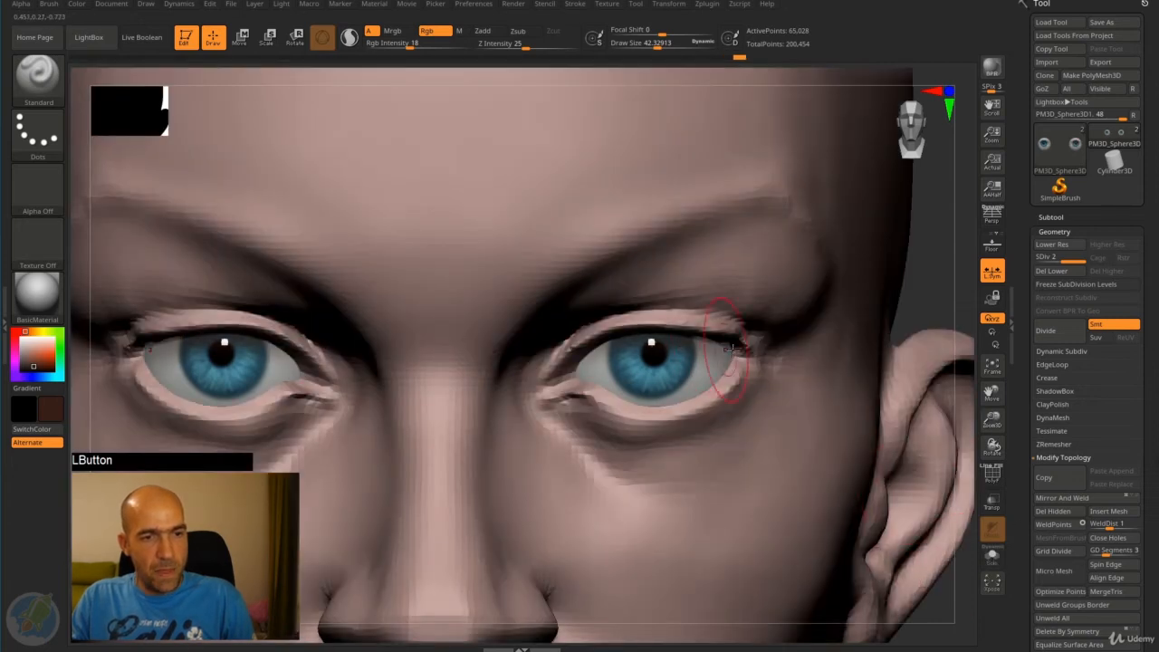
{"action": "left_click_drag", "start_coordinate": [645, 334], "coordinate": [561, 379]}
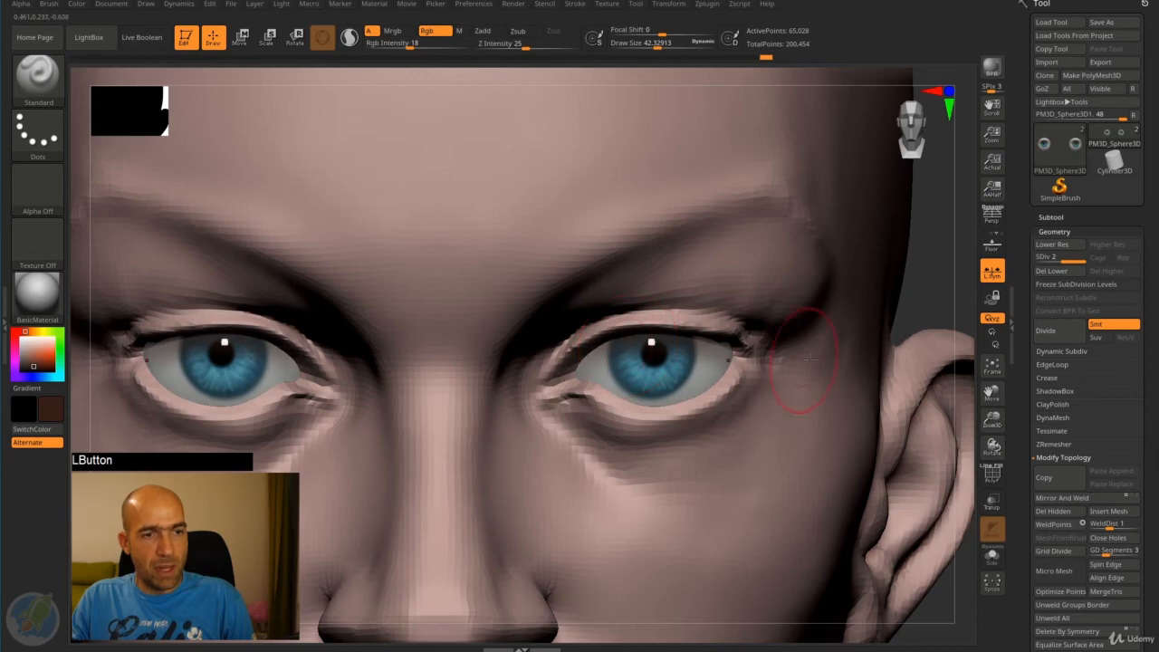
{"action": "left_click_drag", "start_coordinate": [31, 372], "coordinate": [21, 373]}
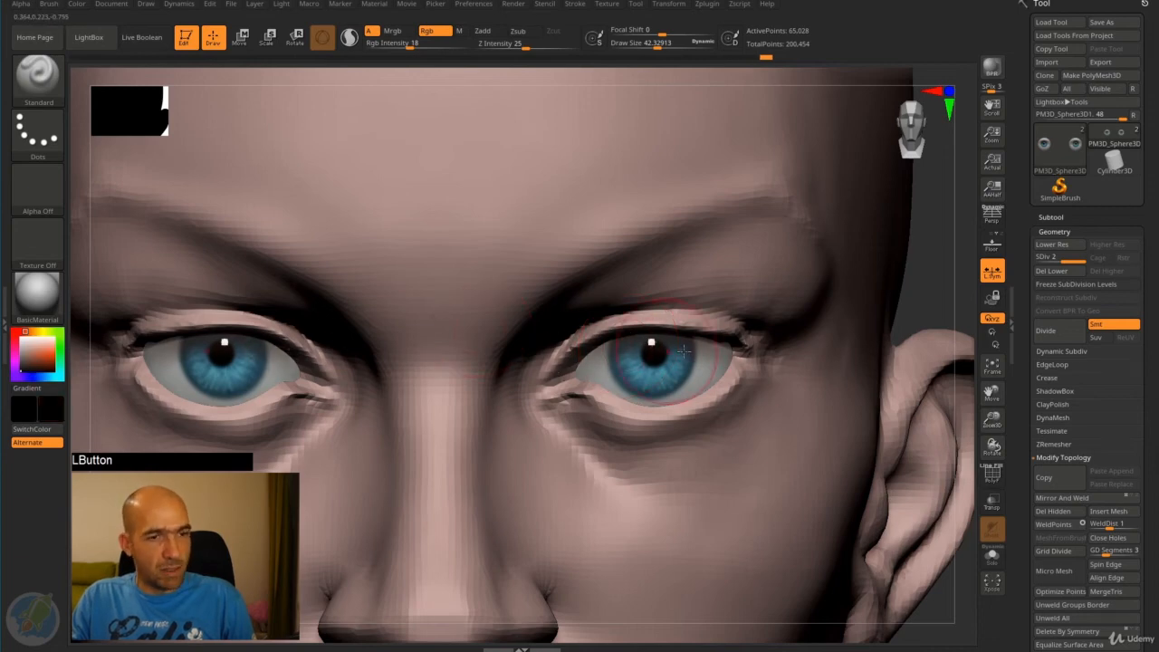
{"action": "left_click_drag", "start_coordinate": [674, 352], "coordinate": [546, 376]}
{"action": "left_click_drag", "start_coordinate": [913, 309], "coordinate": [736, 236], "text": "alt"}
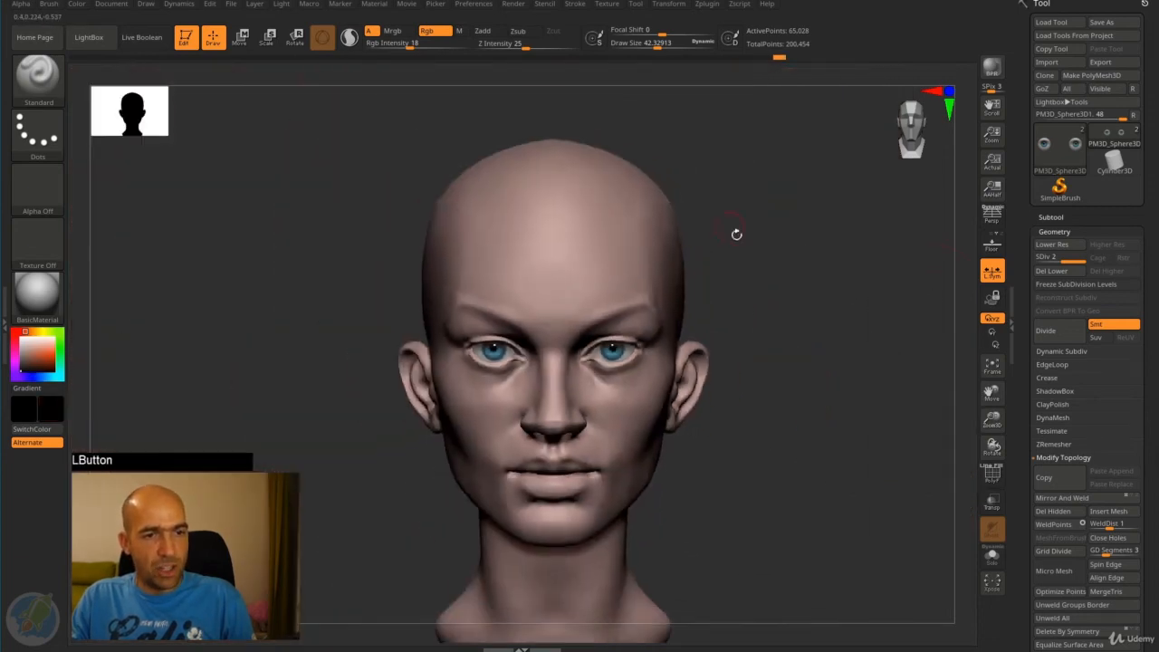
{"action": "left_click_drag", "start_coordinate": [782, 273], "coordinate": [794, 283], "text": "alt"}
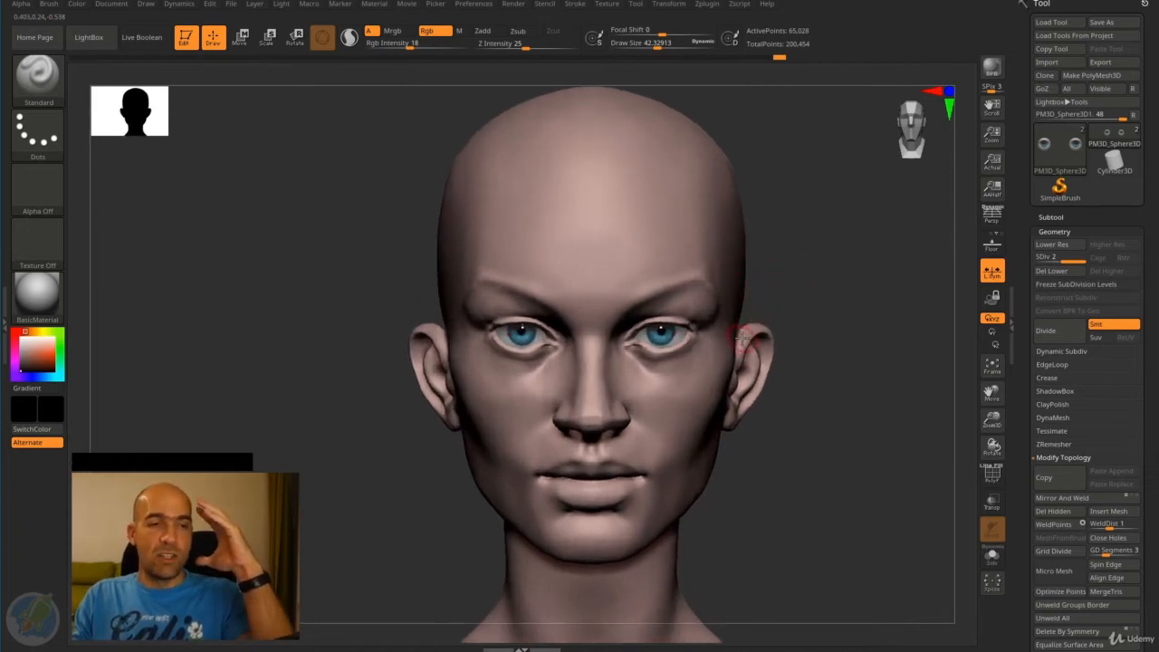
{"action": "left_click_drag", "start_coordinate": [842, 294], "coordinate": [783, 281], "text": "alt"}
- Select the head and refine the chin and lower face using the Move brush with a draw size of about 178
{"action": "left_click", "coordinate": [664, 287], "text": "alt"}
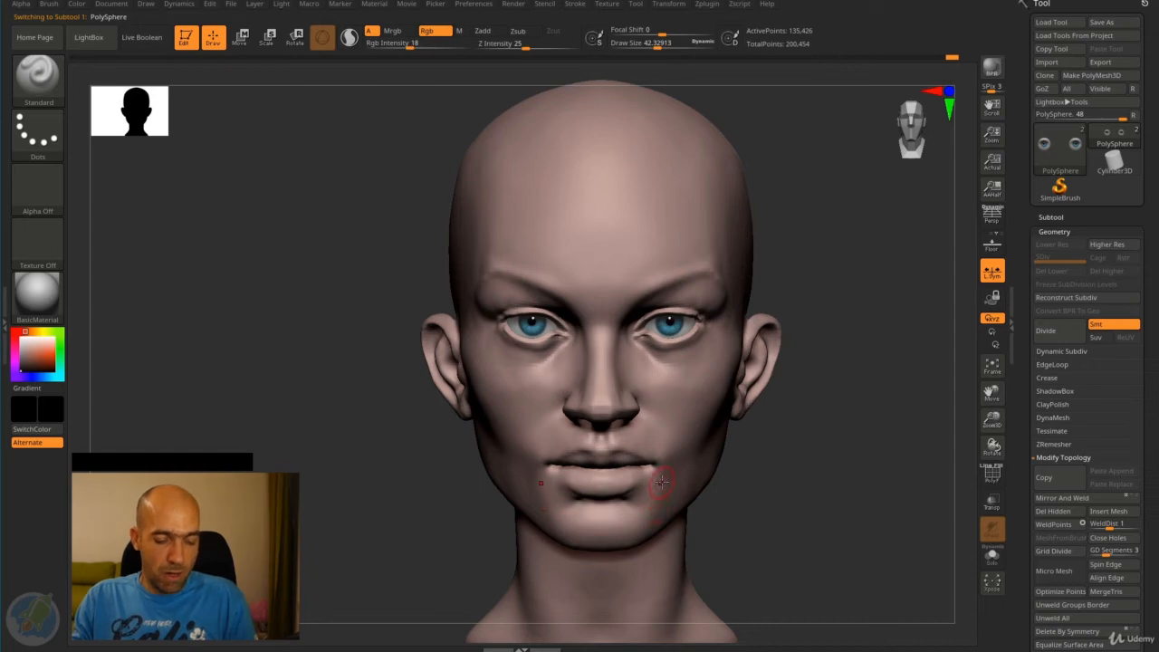
{"action": "key", "text": "b"}
{"action": "key", "text": "m"}
{"action": "key", "text": "v"}
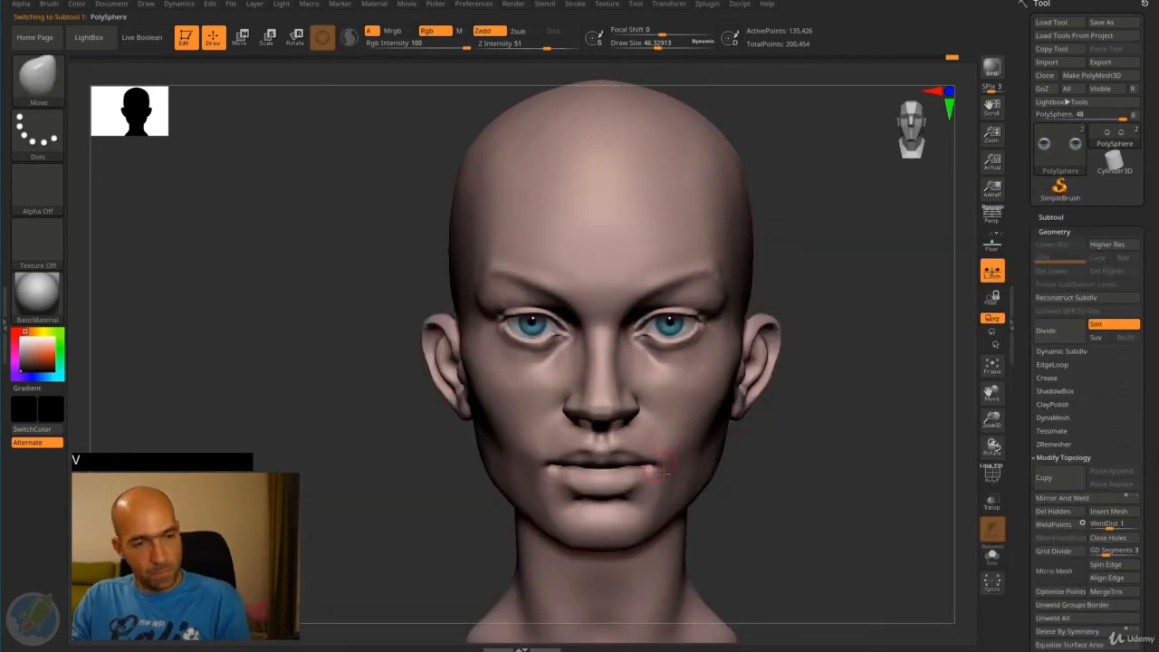
{"action": "left_click_drag", "start_coordinate": [658, 512], "coordinate": [653, 510]}
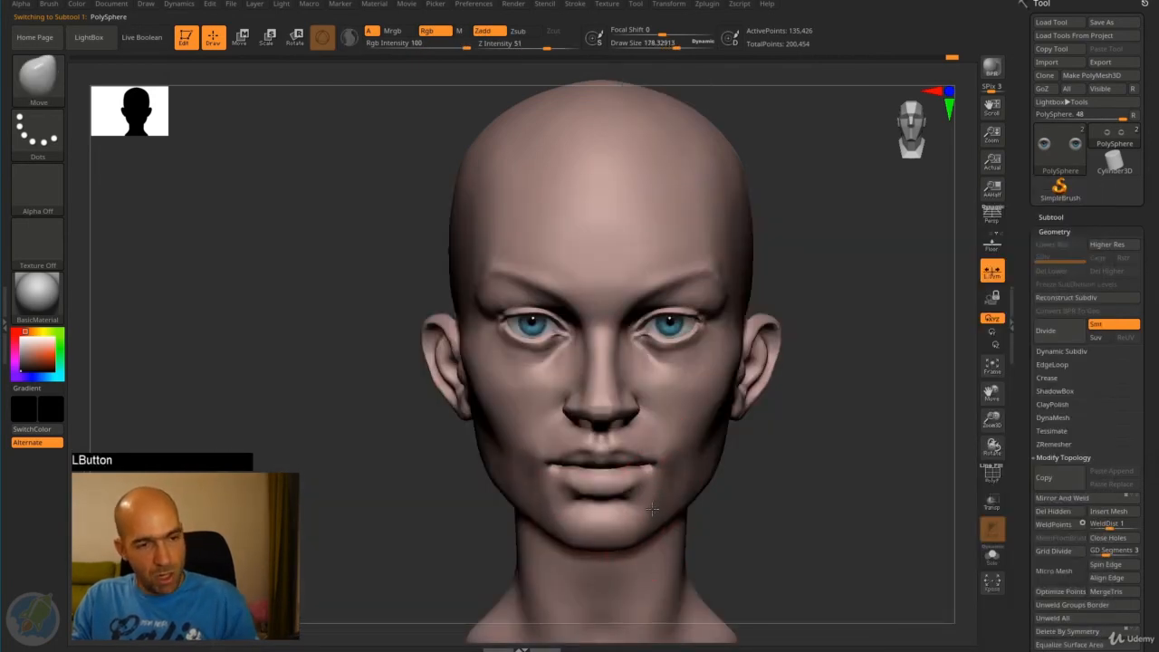
{"action": "left_click_drag", "start_coordinate": [741, 488], "coordinate": [852, 485]}
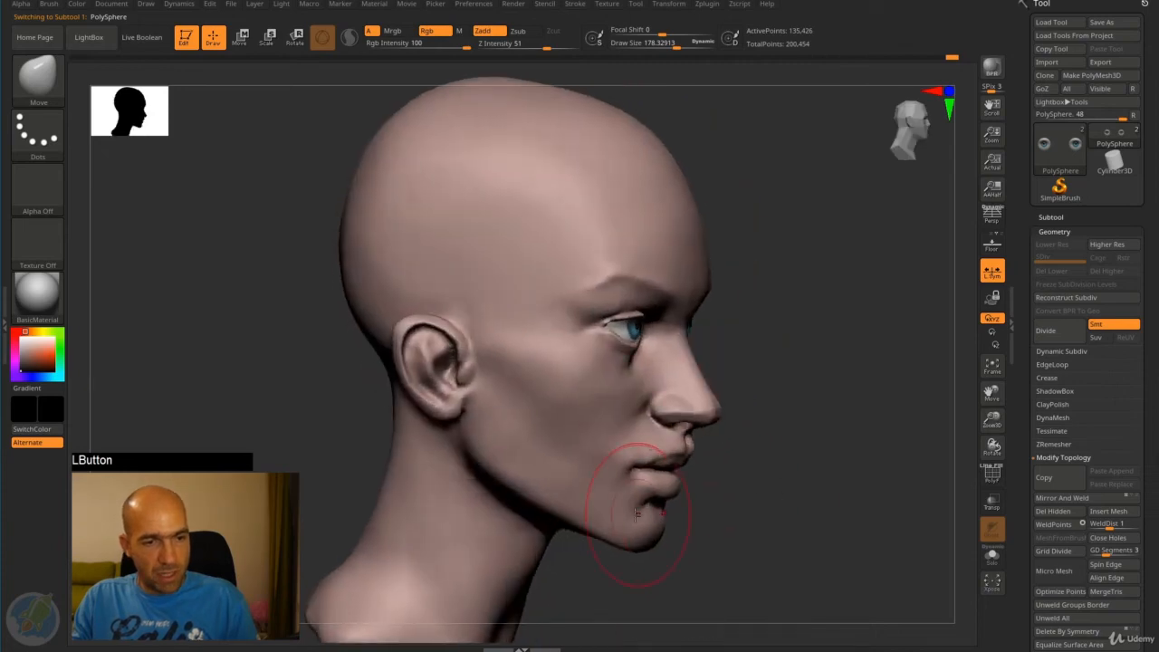
{"action": "left_click_drag", "start_coordinate": [720, 493], "coordinate": [758, 483], "text": "alt"}
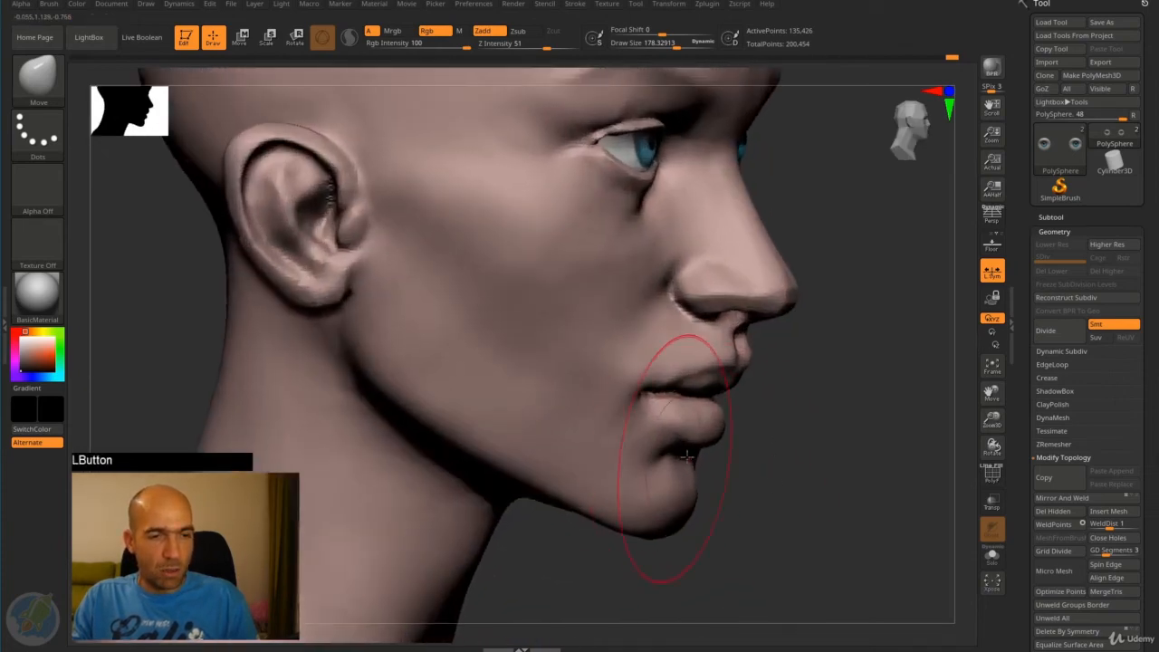
{"action": "left_click_drag", "start_coordinate": [842, 453], "coordinate": [706, 459]}
{"action": "left_click_drag", "start_coordinate": [475, 485], "coordinate": [399, 463]}
{"action": "left_click_drag", "start_coordinate": [398, 464], "coordinate": [756, 430], "text": "alt"}
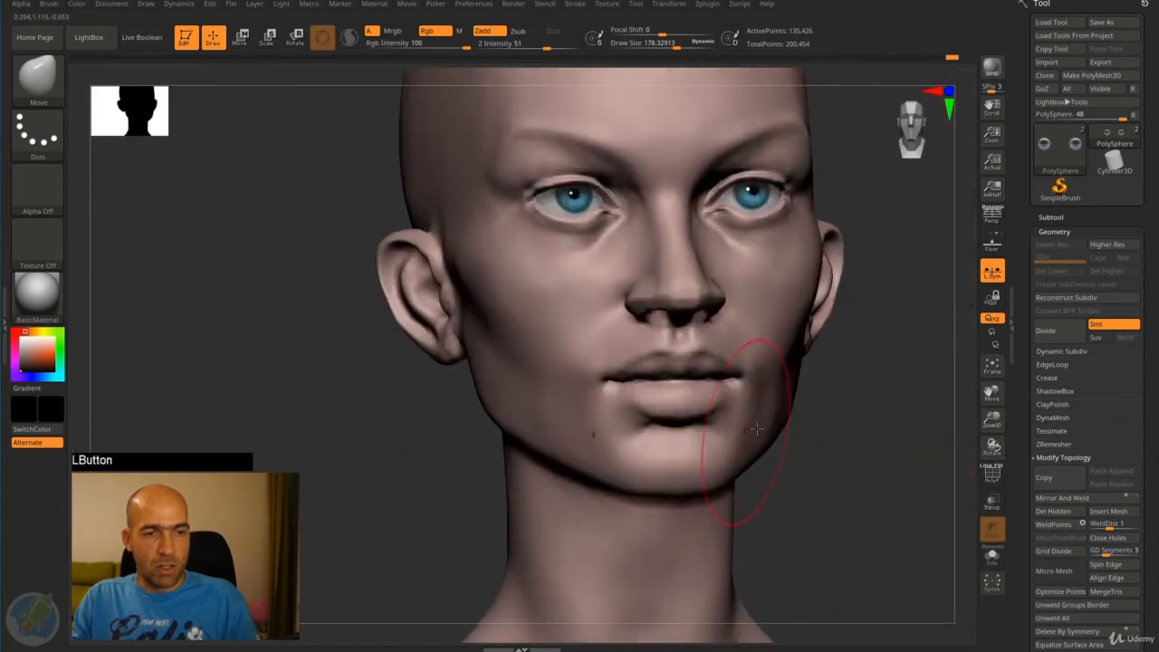
{"action": "left_click_drag", "start_coordinate": [849, 399], "coordinate": [797, 380], "text": "alt"}
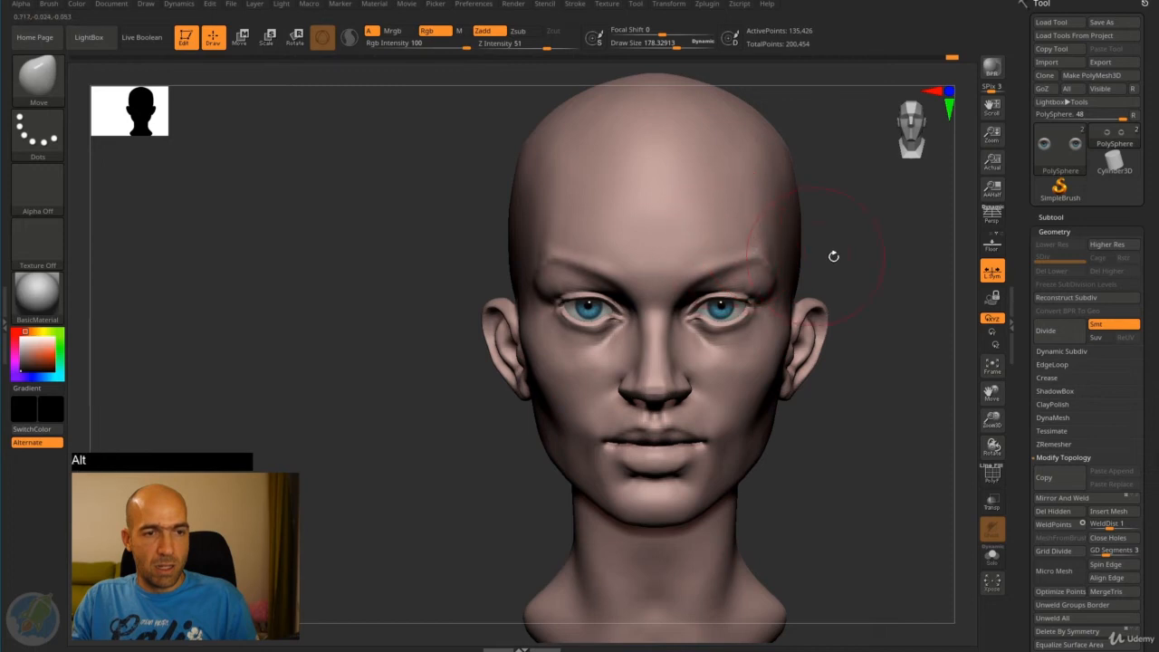
- Refine the outline of the jaw and the sides of the skull using a larger Move brush, undoing one stroke
{"action": "left_click_drag", "start_coordinate": [834, 254], "coordinate": [844, 342], "text": "alt"}
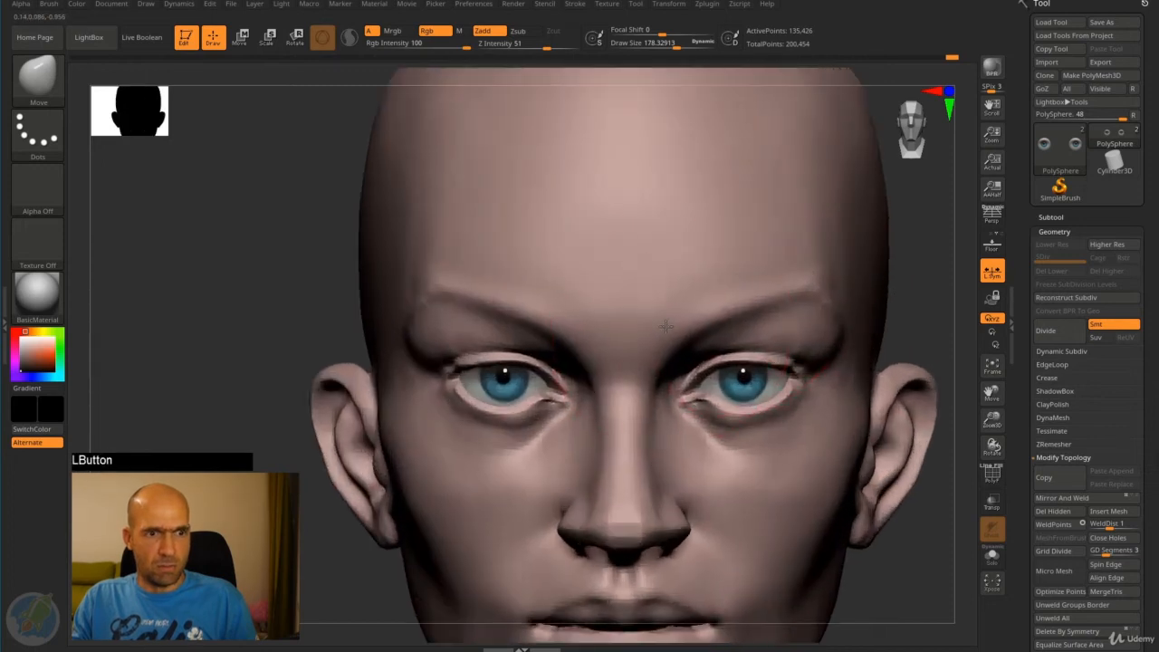
{"action": "left_click_drag", "start_coordinate": [902, 317], "coordinate": [831, 336], "text": "alt"}
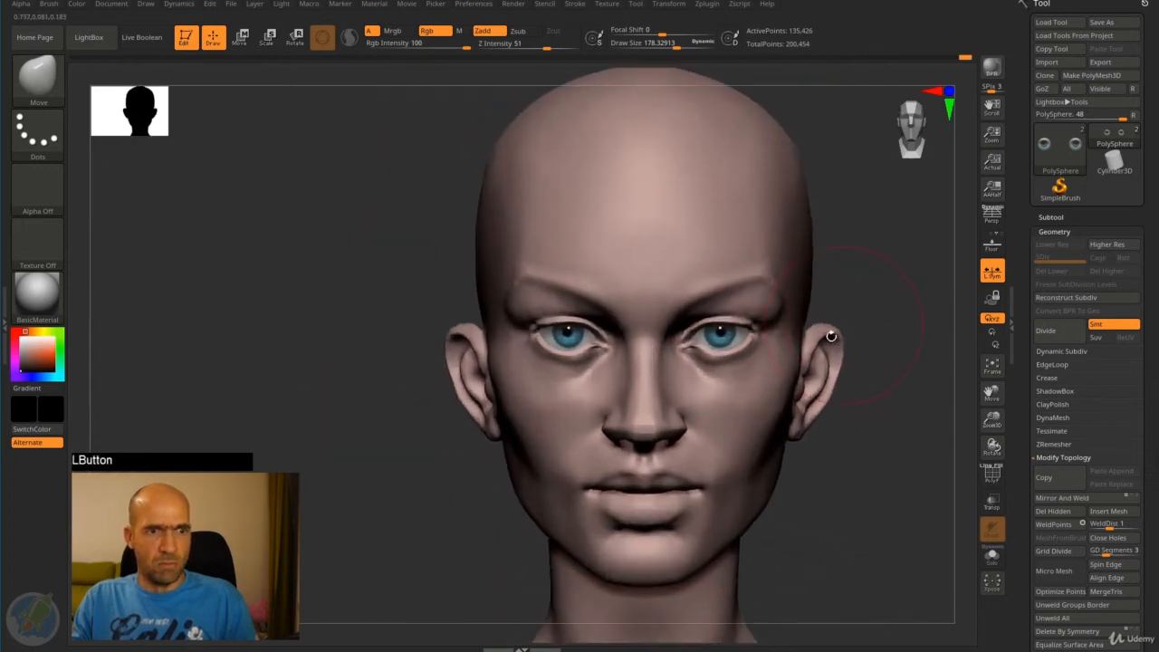
{"action": "left_click_drag", "start_coordinate": [791, 444], "coordinate": [757, 458], "text": "alt"}
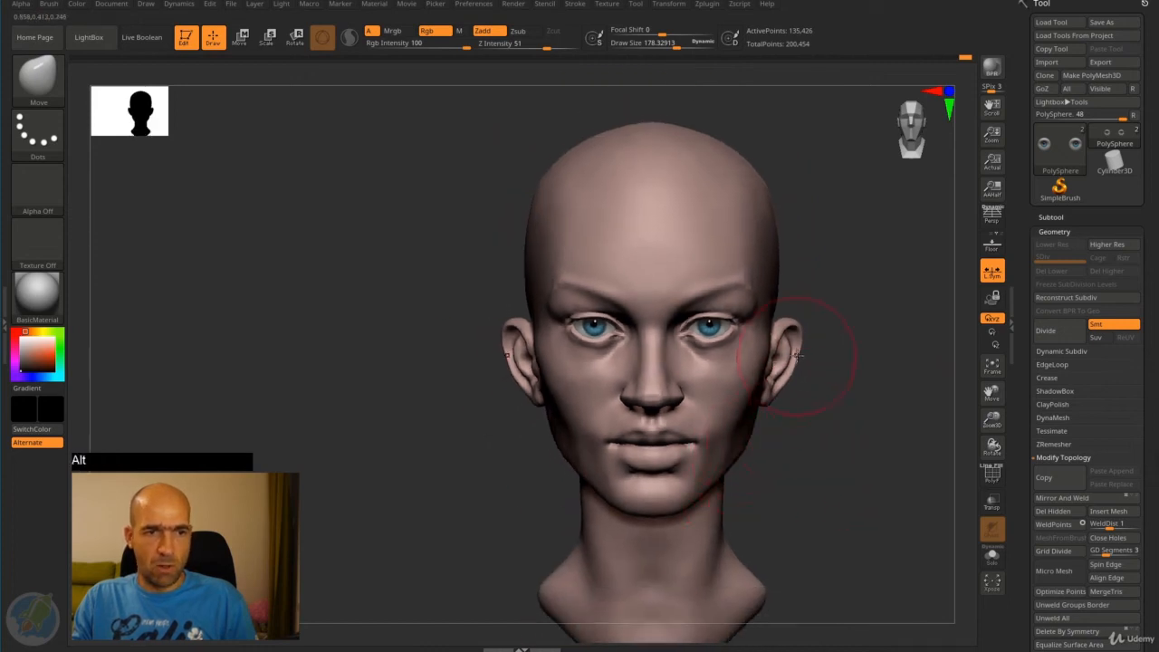
{"action": "mouse_move", "coordinate": [800, 352]}
{"action": "left_mouse_down"}
{"action": "mouse_move", "coordinate": [797, 251]}
{"action": "mouse_move", "coordinate": [784, 282]}
{"action": "left_mouse_up"}
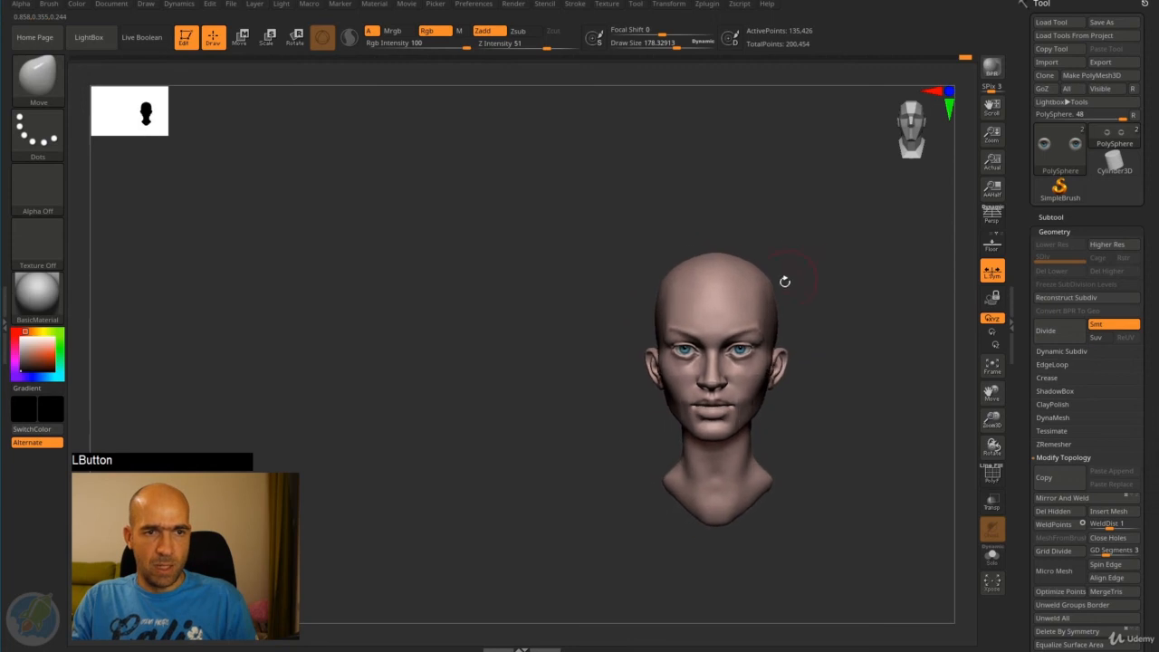
{"action": "key", "text": "ctrl+z"}
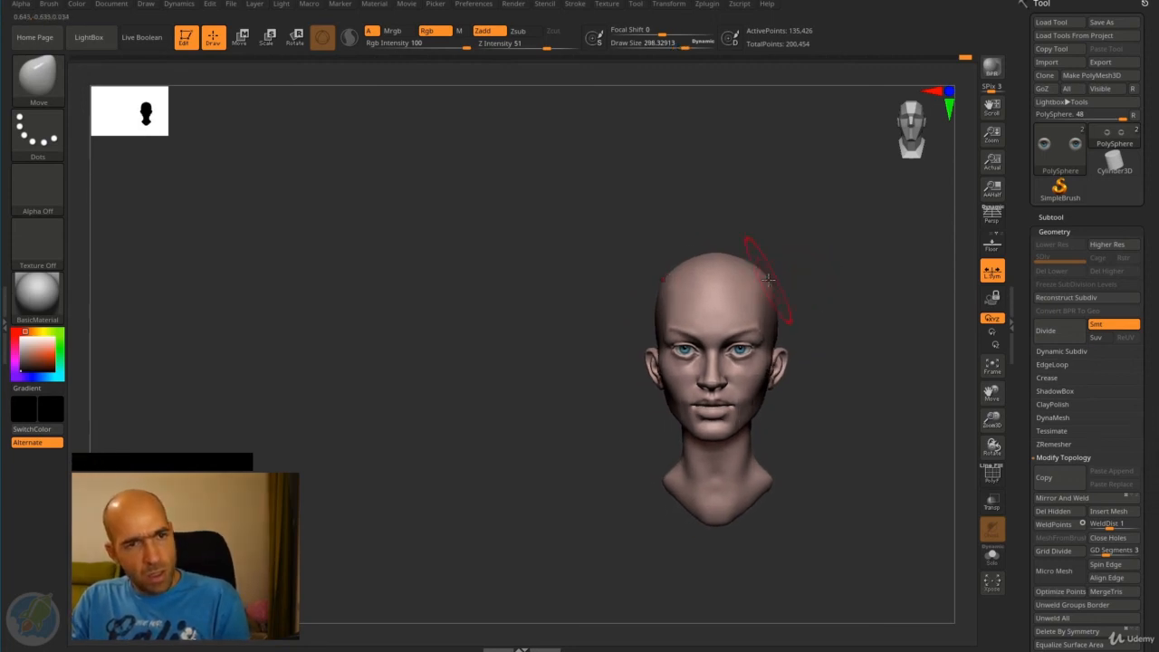
{"action": "left_click_drag", "start_coordinate": [793, 271], "coordinate": [780, 249]}
{"action": "mouse_move", "coordinate": [780, 249]}
{"action": "left_mouse_down"}
{"action": "mouse_move", "coordinate": [756, 248]}
{"action": "mouse_move", "coordinate": [815, 303]}
{"action": "mouse_move", "coordinate": [779, 265]}
{"action": "mouse_move", "coordinate": [772, 314]}
{"action": "mouse_move", "coordinate": [788, 362]}
{"action": "mouse_move", "coordinate": [777, 367]}
{"action": "left_mouse_up"}
{"action": "mouse_move", "coordinate": [799, 366]}
{"action": "left_mouse_down", "text": "alt"}
{"action": "mouse_move", "coordinate": [818, 357]}
{"action": "mouse_move", "coordinate": [806, 426]}
{"action": "left_mouse_up", "text": "alt"}
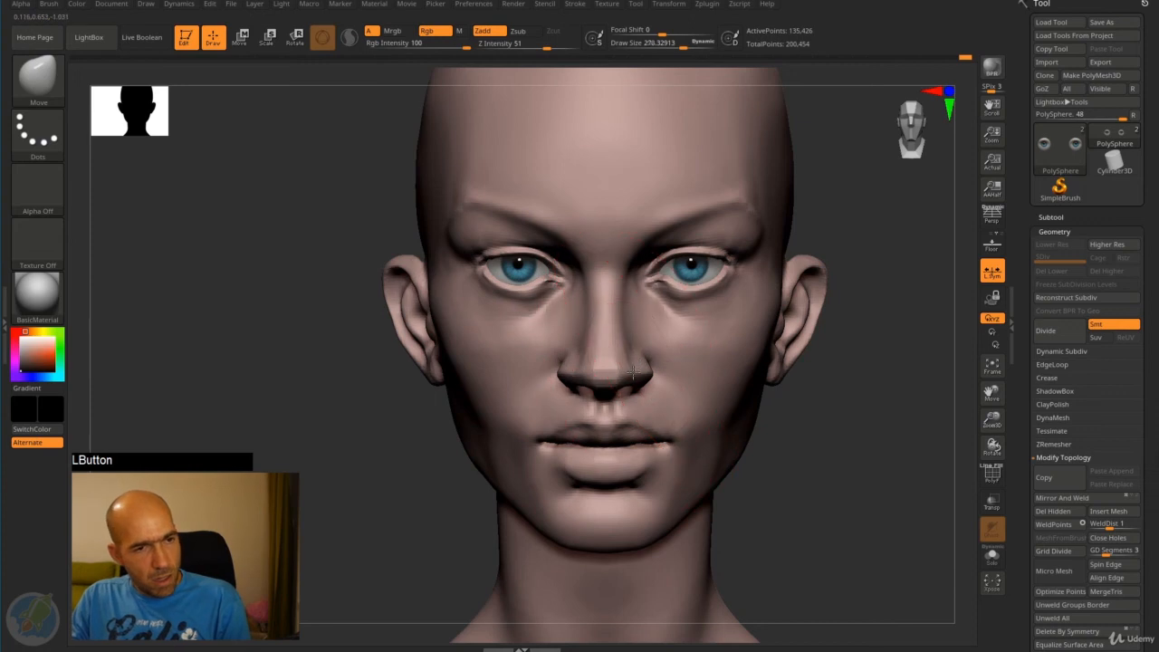
- Reduce the Move brush to a draw size of about 86 and nudge the wings of the nostrils inward
{"action": "key", "text": "bracketleft"}
{"action": "key", "text": "bracketleft"}
{"action": "key", "text": "bracketleft"}
{"action": "key", "text": "bracketleft"}
{"action": "key", "text": "bracketleft"}
{"action": "key", "text": "bracketleft"}
{"action": "left_click_drag", "start_coordinate": [634, 370], "coordinate": [632, 369]}
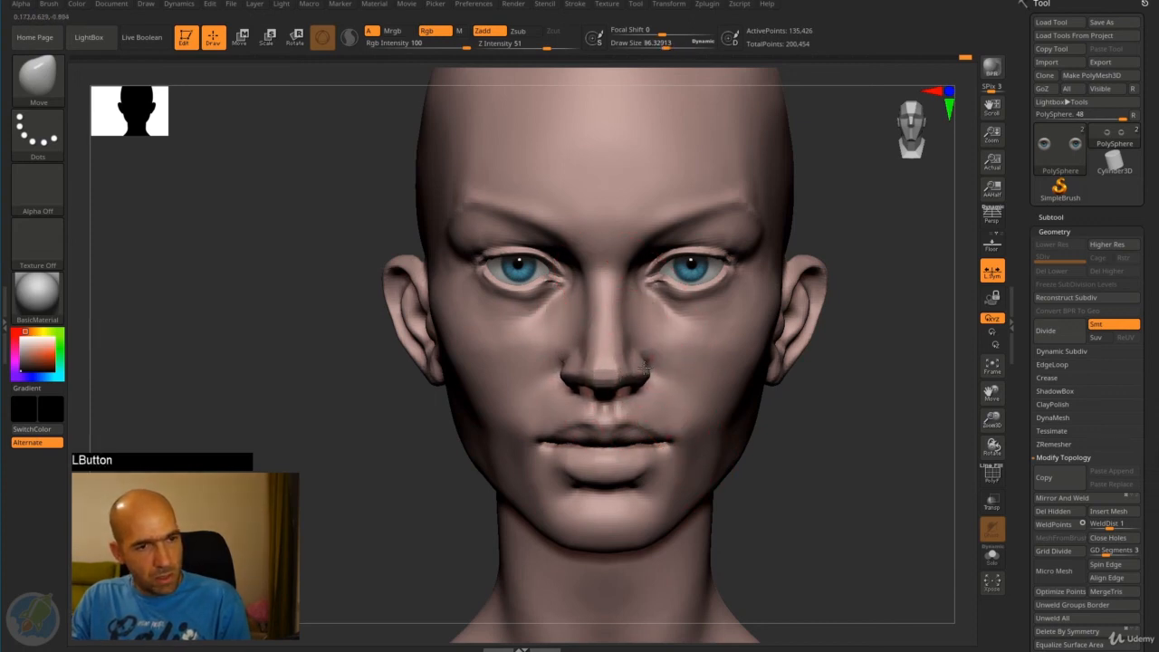
{"action": "left_click_drag", "start_coordinate": [807, 432], "coordinate": [843, 426]}
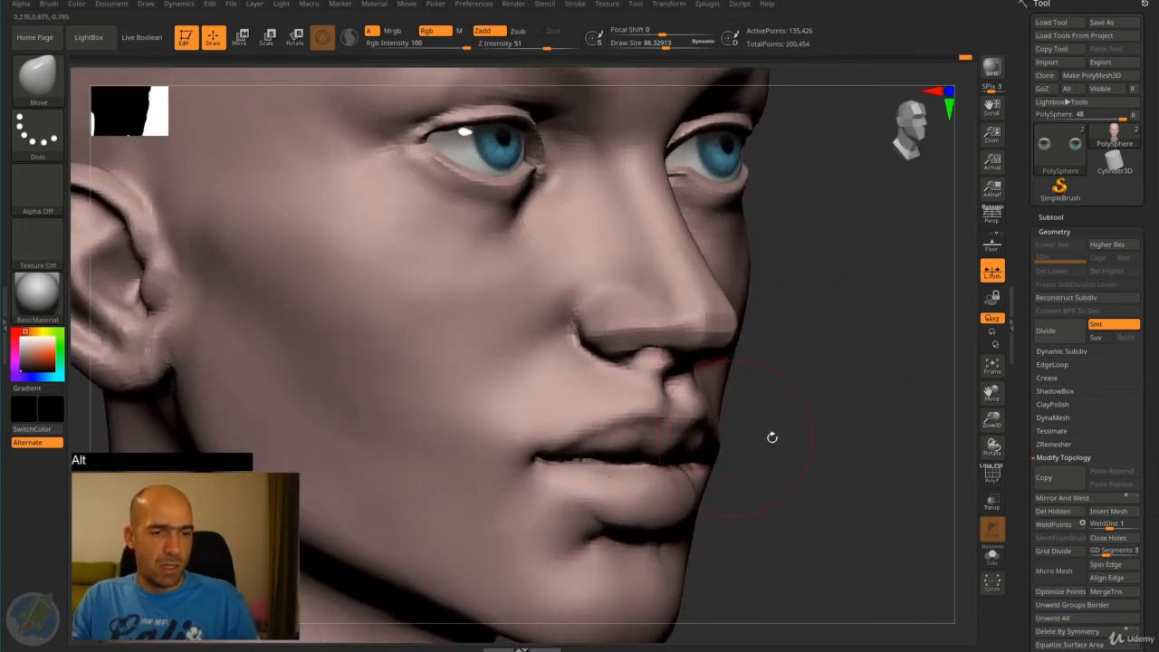
- Flatten the upper lip using the hPolish brush with a draw size of about 30, and smooth the corner of the mouth
{"action": "left_click_drag", "start_coordinate": [771, 437], "coordinate": [782, 393], "text": "alt"}
{"action": "key", "text": "b"}
{"action": "key", "text": "h"}
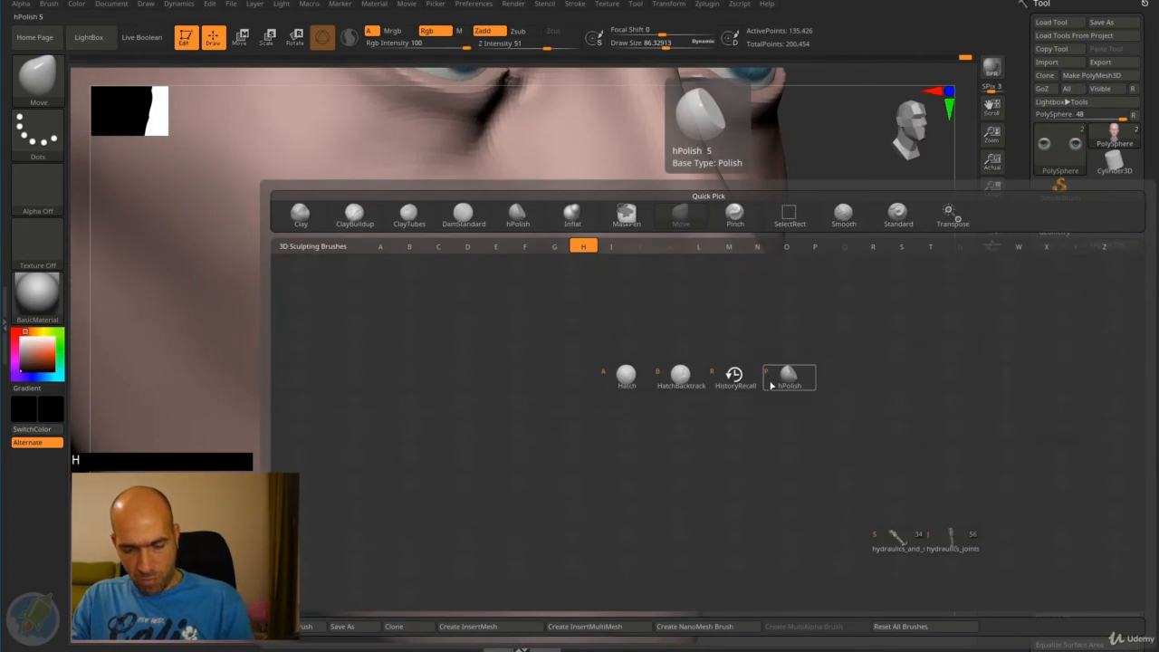
{"action": "key", "text": "p"}
{"action": "left_click_drag", "start_coordinate": [634, 414], "coordinate": [649, 401]}
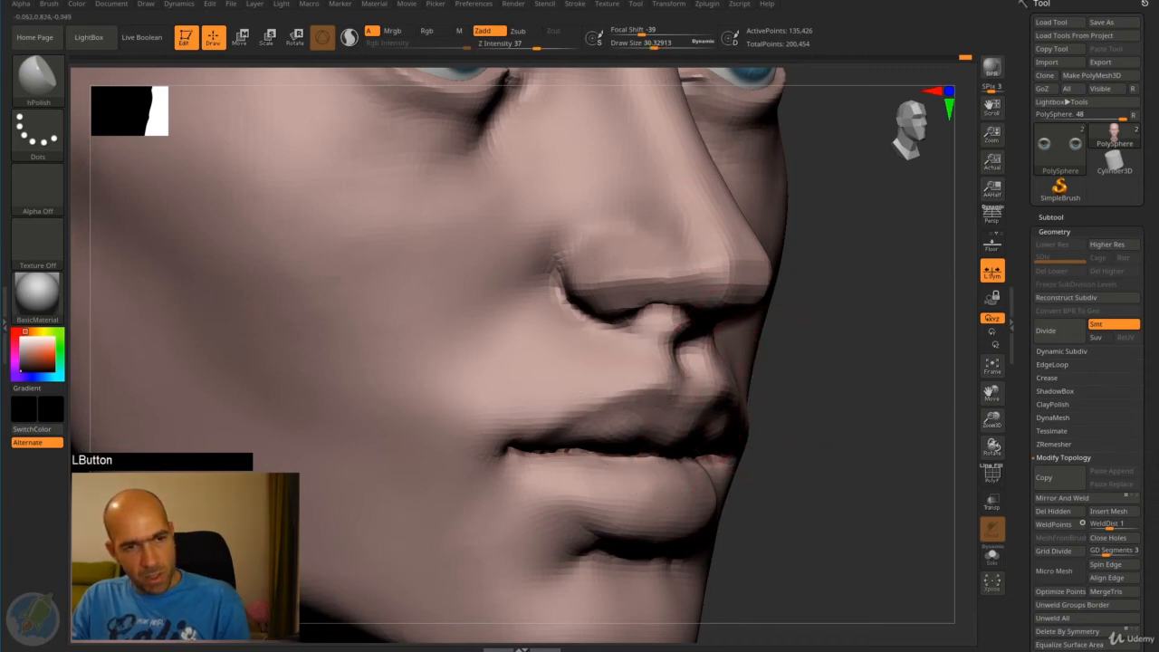
{"action": "mouse_move", "coordinate": [753, 369]}
{"action": "left_mouse_down"}
{"action": "mouse_move", "coordinate": [745, 396]}
{"action": "mouse_move", "coordinate": [822, 426]}
{"action": "mouse_move", "coordinate": [820, 417]}
{"action": "left_mouse_up"}
{"action": "left_click_drag", "start_coordinate": [573, 446], "coordinate": [581, 455], "text": "shift"}
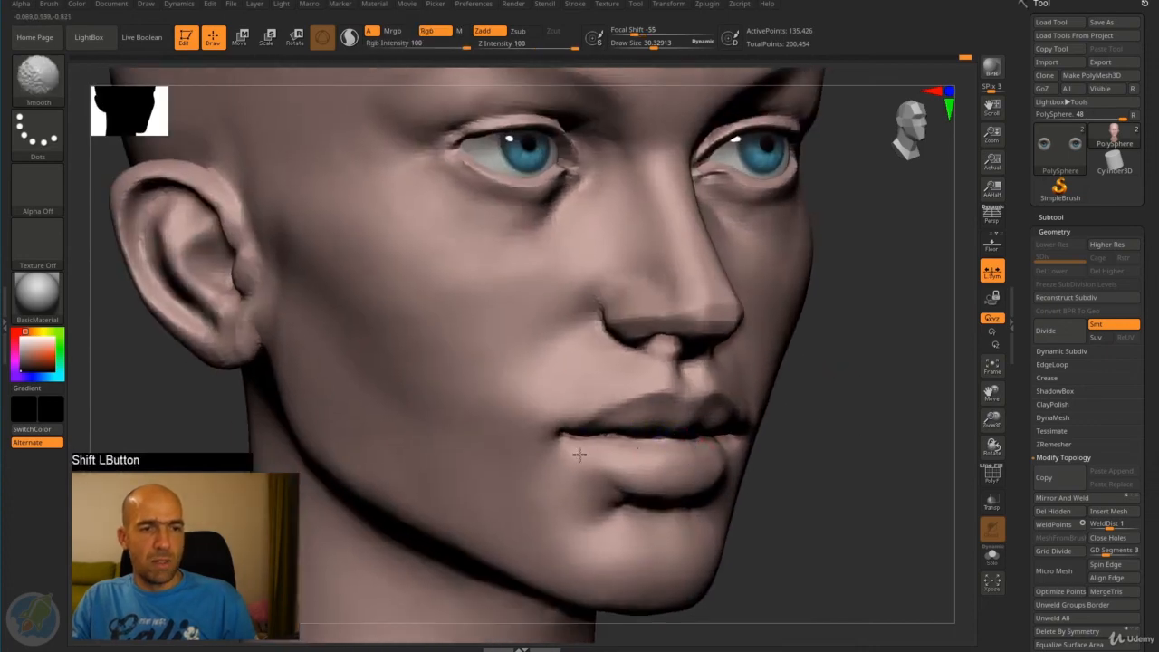
- Define the crease around the nostril wings with the DamStandard brush and smooth the side of the nose
{"action": "mouse_move", "coordinate": [829, 471]}
{"action": "left_mouse_down", "text": "alt"}
{"action": "mouse_move", "coordinate": [821, 432]}
{"action": "mouse_move", "coordinate": [803, 432]}
{"action": "mouse_move", "coordinate": [841, 432]}
{"action": "mouse_move", "coordinate": [813, 414]}
{"action": "mouse_move", "coordinate": [878, 436]}
{"action": "mouse_move", "coordinate": [841, 408]}
{"action": "left_mouse_up", "text": "alt"}
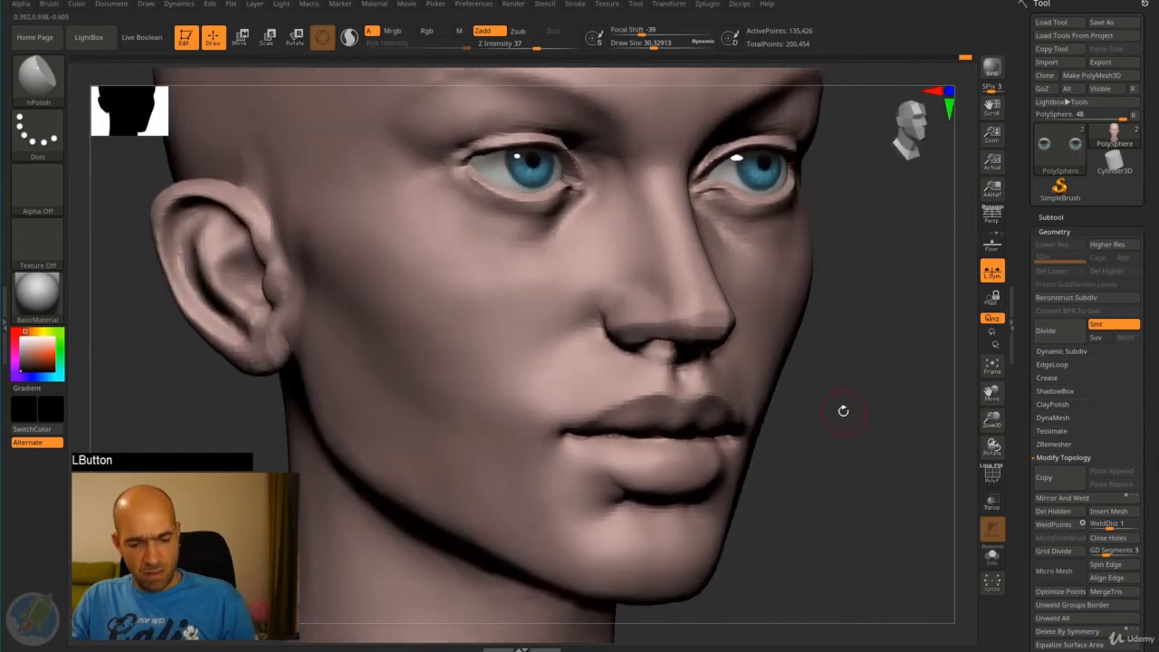
{"action": "key", "text": "b"}
{"action": "key", "text": "d"}
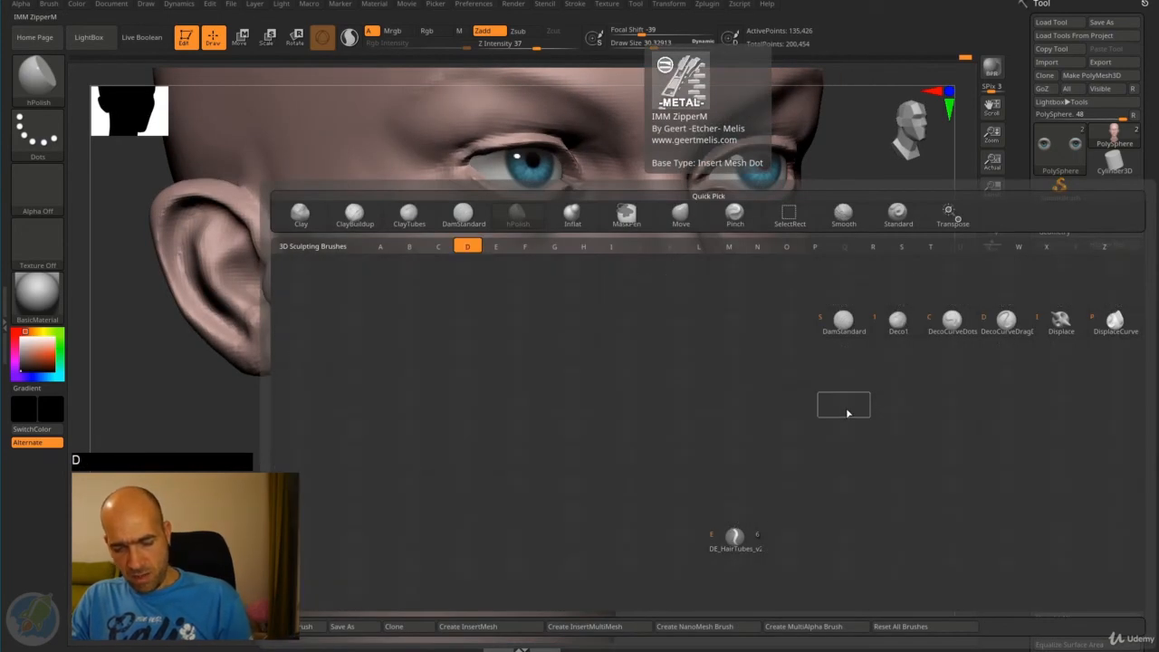
{"action": "key", "text": "s"}
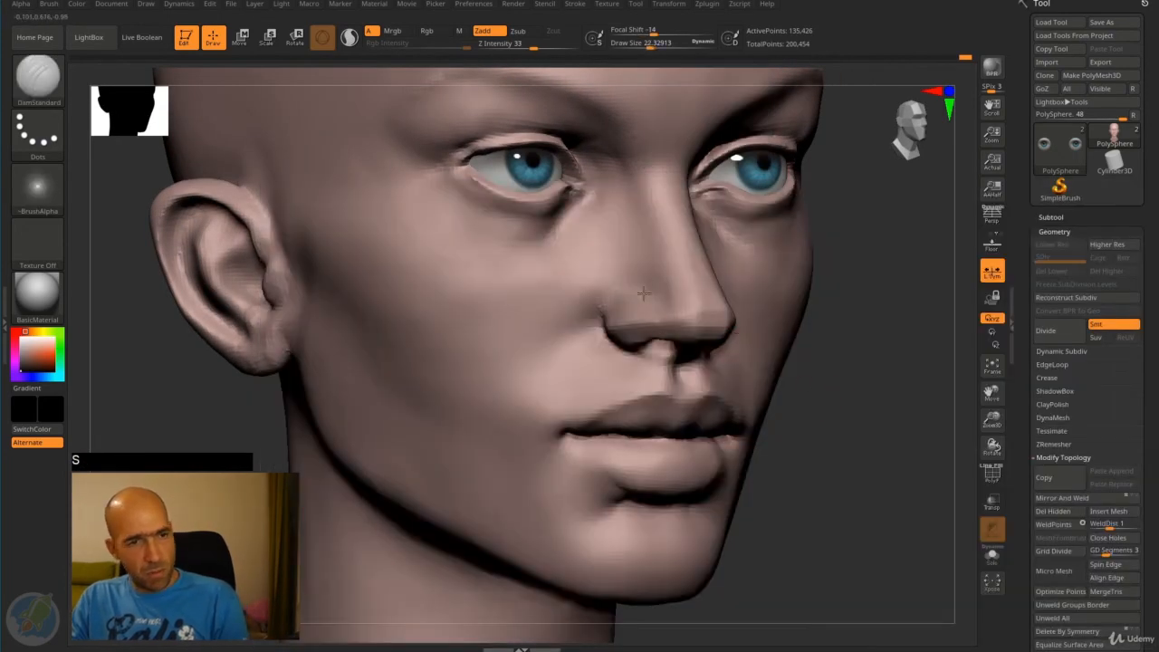
{"action": "left_click_drag", "start_coordinate": [620, 289], "coordinate": [603, 311], "text": "alt"}
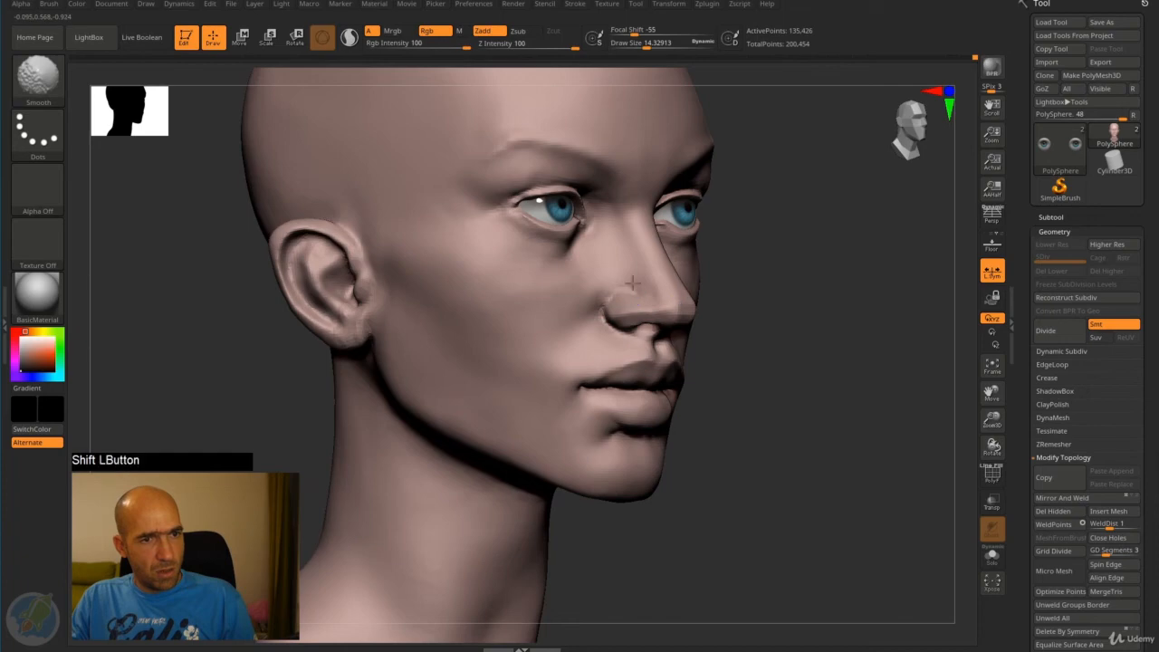
{"action": "left_click_drag", "start_coordinate": [860, 349], "coordinate": [764, 331]}
- Raise the middle of the lower lip along the mouth line using inverted DamStandard strokes with a draw size of about 14
{"action": "mouse_move", "coordinate": [883, 369]}
{"action": "left_mouse_down", "text": "alt"}
{"action": "mouse_move", "coordinate": [825, 387]}
{"action": "mouse_move", "coordinate": [859, 379]}
{"action": "left_mouse_up", "text": "alt"}
{"action": "mouse_move", "coordinate": [858, 379]}
{"action": "left_mouse_down", "text": "alt"}
{"action": "mouse_move", "coordinate": [803, 368]}
{"action": "mouse_move", "coordinate": [906, 458]}
{"action": "mouse_move", "coordinate": [897, 424]}
{"action": "left_mouse_up", "text": "alt"}
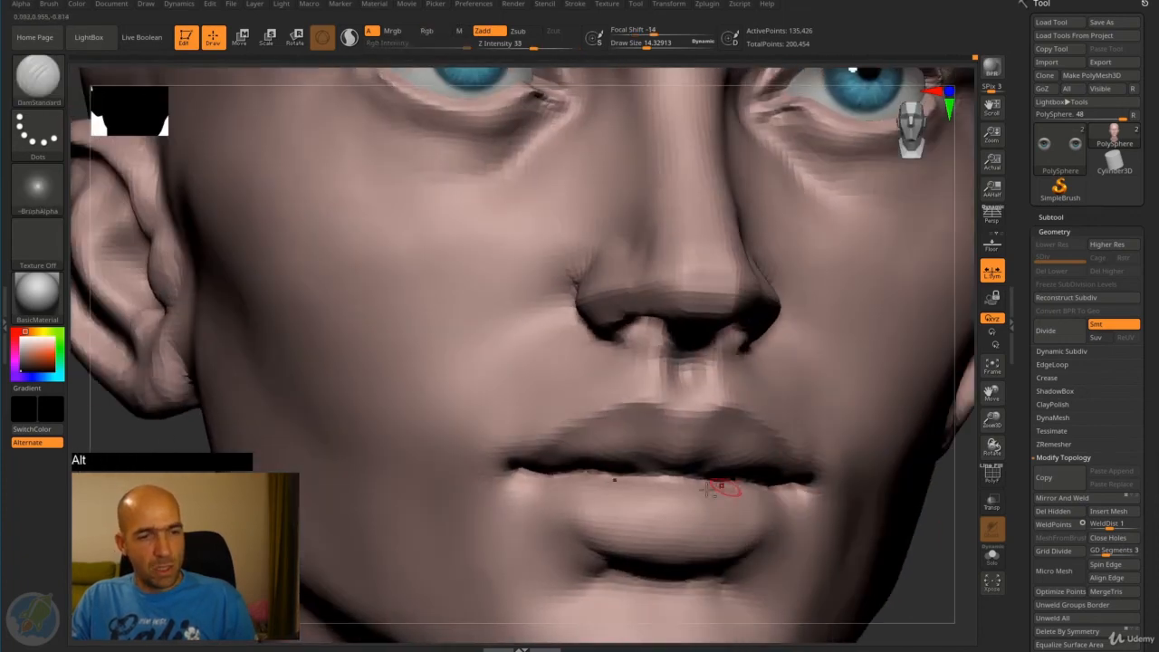
{"action": "left_click_drag", "start_coordinate": [727, 487], "coordinate": [675, 477], "text": "alt"}
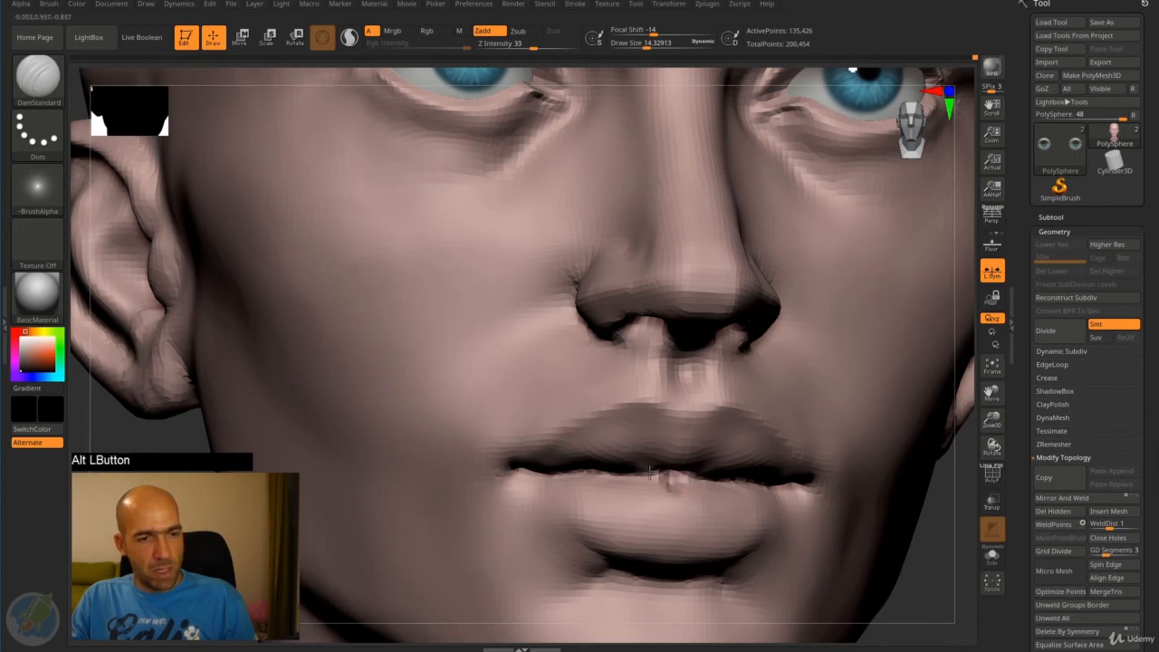
{"action": "mouse_move", "coordinate": [669, 478]}
{"action": "left_mouse_down", "text": "alt"}
{"action": "mouse_move", "coordinate": [659, 472]}
{"action": "mouse_move", "coordinate": [686, 486]}
{"action": "left_mouse_up", "text": "alt"}
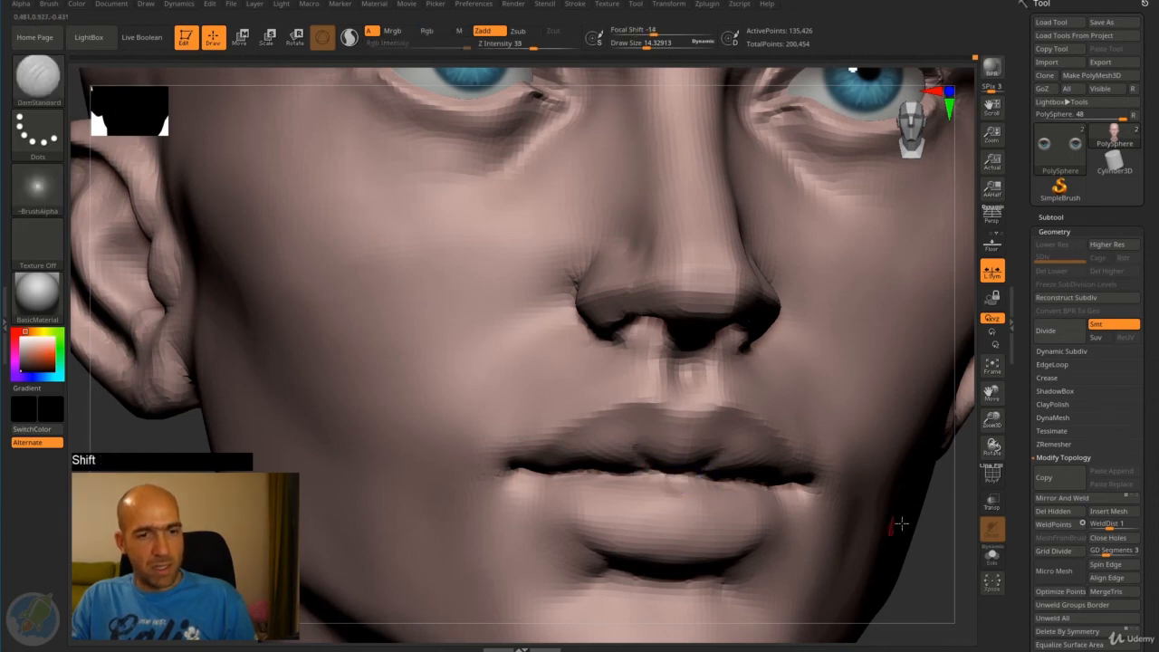
{"action": "mouse_move", "coordinate": [897, 525]}
{"action": "left_mouse_down", "text": "alt"}
{"action": "mouse_move", "coordinate": [865, 500]}
{"action": "mouse_move", "coordinate": [851, 517]}
{"action": "mouse_move", "coordinate": [815, 510]}
{"action": "mouse_move", "coordinate": [821, 494]}
{"action": "mouse_move", "coordinate": [556, 489]}
{"action": "left_mouse_up", "text": "alt"}
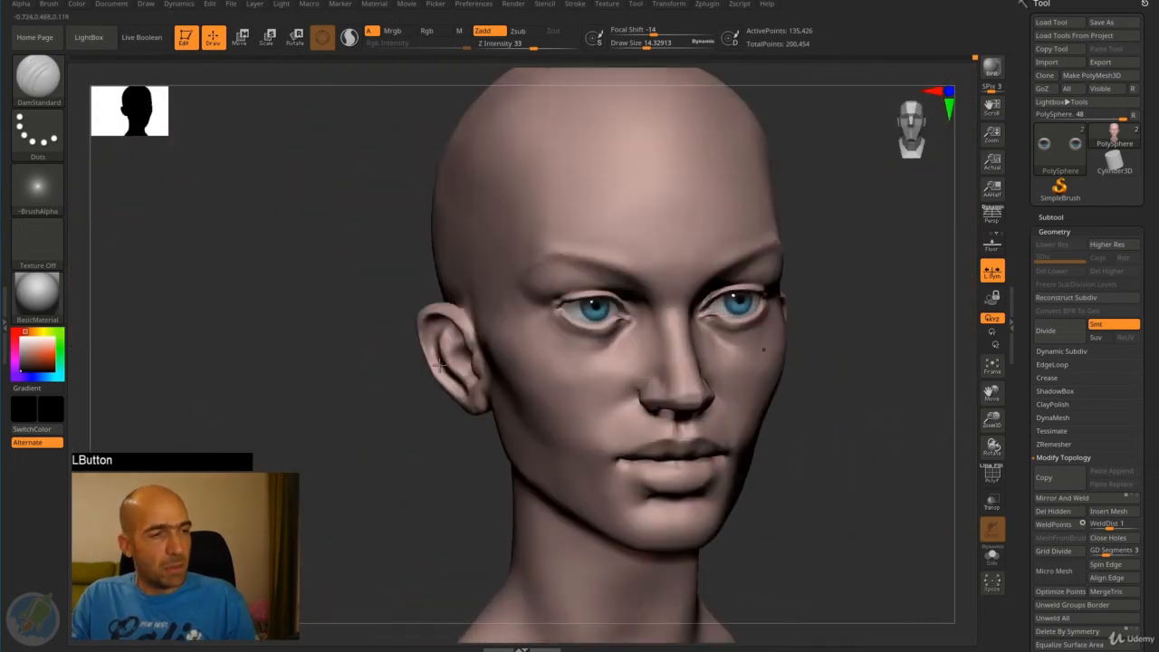
{"action": "left_click_drag", "start_coordinate": [438, 365], "coordinate": [388, 344], "text": "shift"}
{"action": "left_click_drag", "start_coordinate": [861, 407], "coordinate": [785, 366], "text": "alt"}
- Adjust the skull's silhouette with a very large Move brush, and smooth the top of the skull at draw size 158
{"action": "key", "text": "b"}
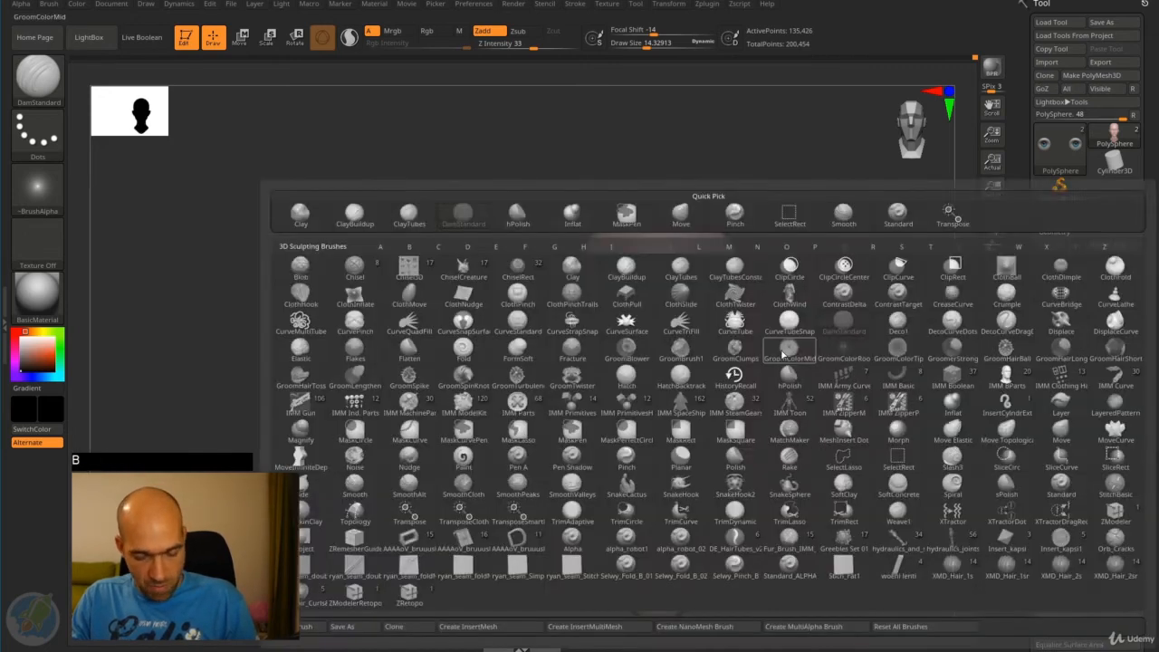
{"action": "key", "text": "m"}
{"action": "key", "text": "v"}
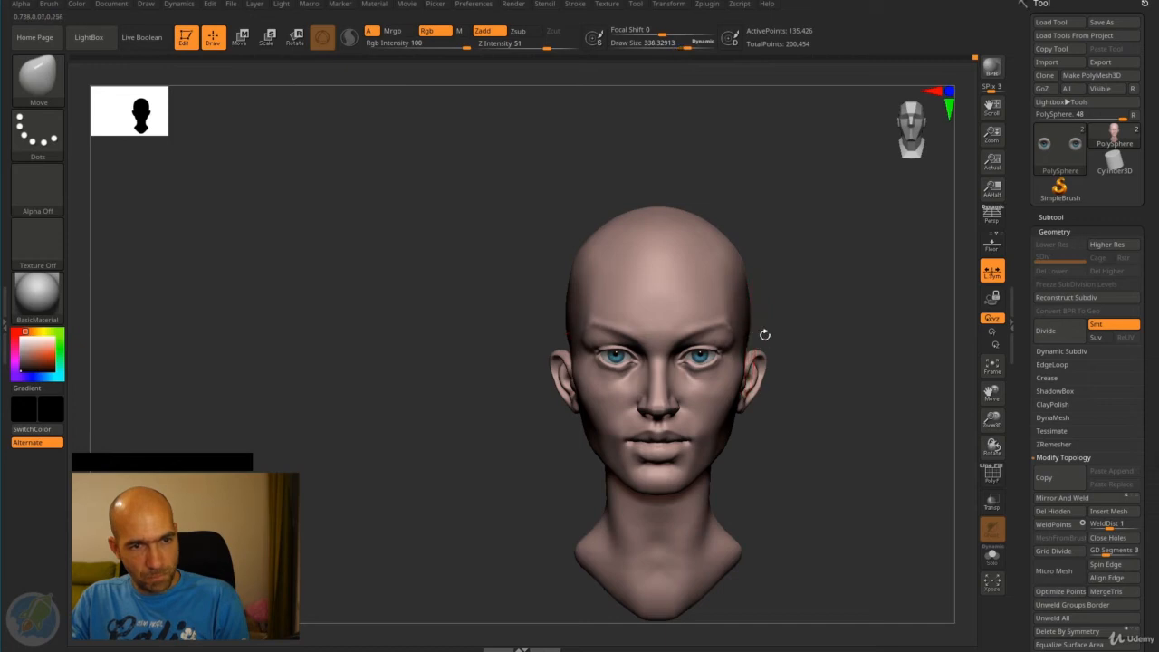
{"action": "left_click_drag", "start_coordinate": [773, 335], "coordinate": [763, 282]}
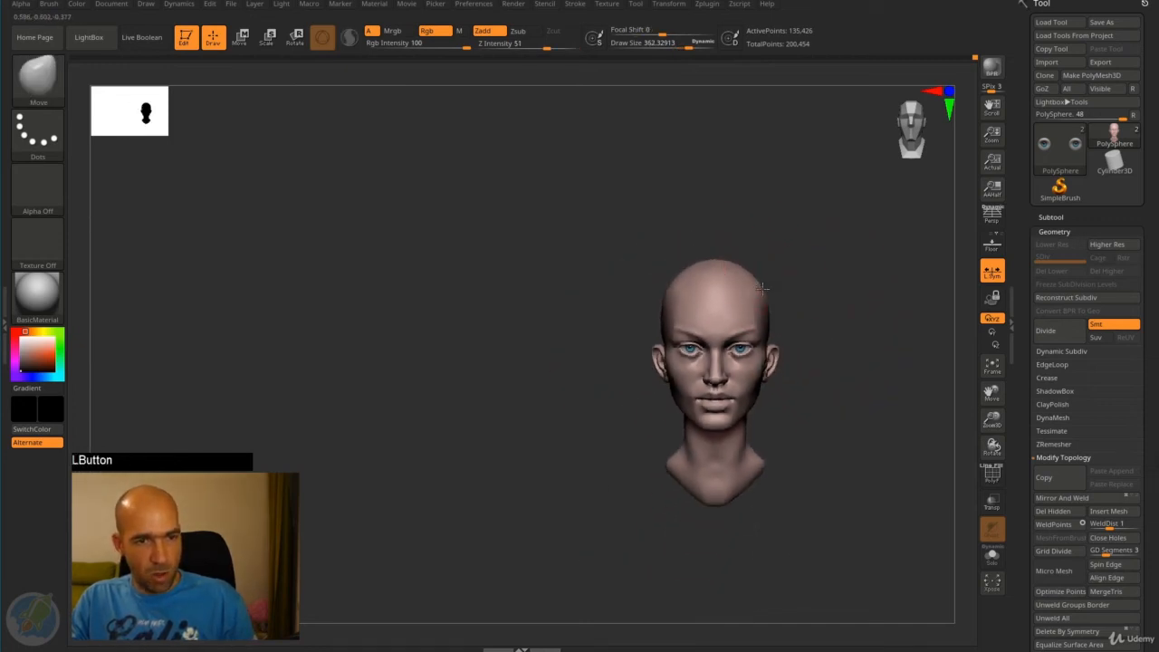
{"action": "left_click_drag", "start_coordinate": [877, 278], "coordinate": [869, 330]}
{"action": "mouse_move", "coordinate": [705, 46]}
{"action": "left_mouse_down"}
{"action": "mouse_move", "coordinate": [660, 50]}
{"action": "mouse_move", "coordinate": [675, 48]}
{"action": "left_mouse_up"}
{"action": "mouse_move", "coordinate": [885, 269]}
{"action": "left_mouse_down"}
{"action": "mouse_move", "coordinate": [821, 275]}
{"action": "mouse_move", "coordinate": [827, 290]}
{"action": "mouse_move", "coordinate": [801, 298]}
{"action": "mouse_move", "coordinate": [730, 227]}
{"action": "mouse_move", "coordinate": [802, 238]}
{"action": "mouse_move", "coordinate": [808, 222]}
{"action": "mouse_move", "coordinate": [742, 208]}
{"action": "left_mouse_up"}
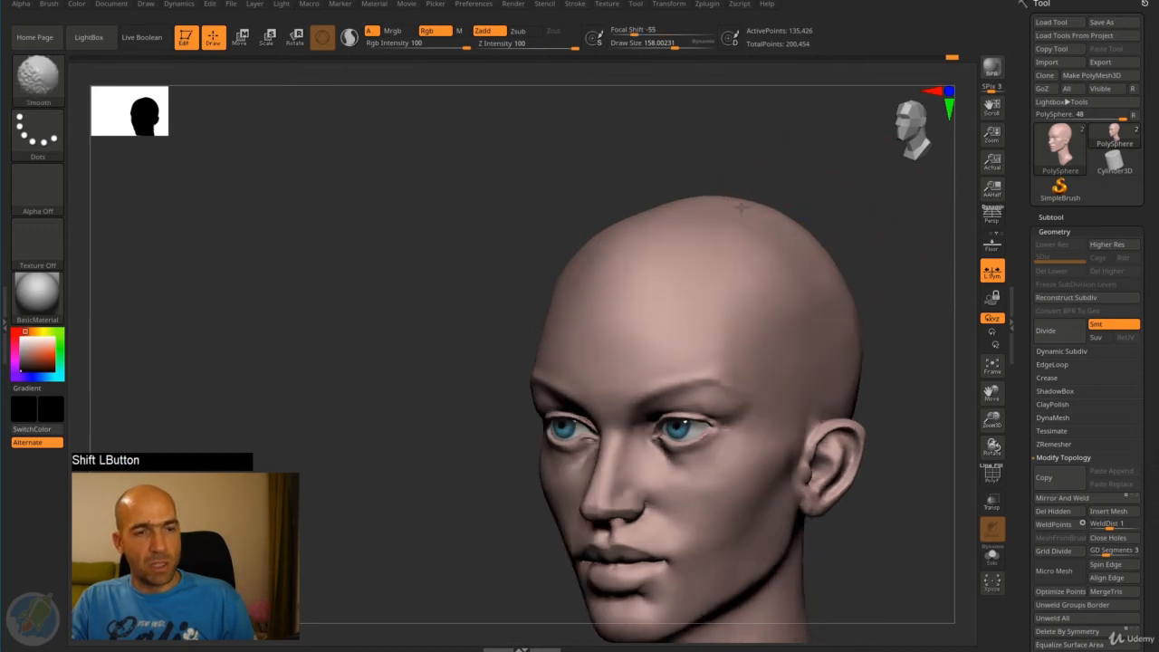
- Refine the top and back contour of the skull using the Move brush with a draw size of about 158
{"action": "mouse_move", "coordinate": [853, 214]}
{"action": "left_mouse_down"}
{"action": "mouse_move", "coordinate": [789, 226]}
{"action": "mouse_move", "coordinate": [766, 252]}
{"action": "left_mouse_up"}
{"action": "left_click_drag", "start_coordinate": [811, 252], "coordinate": [879, 253]}
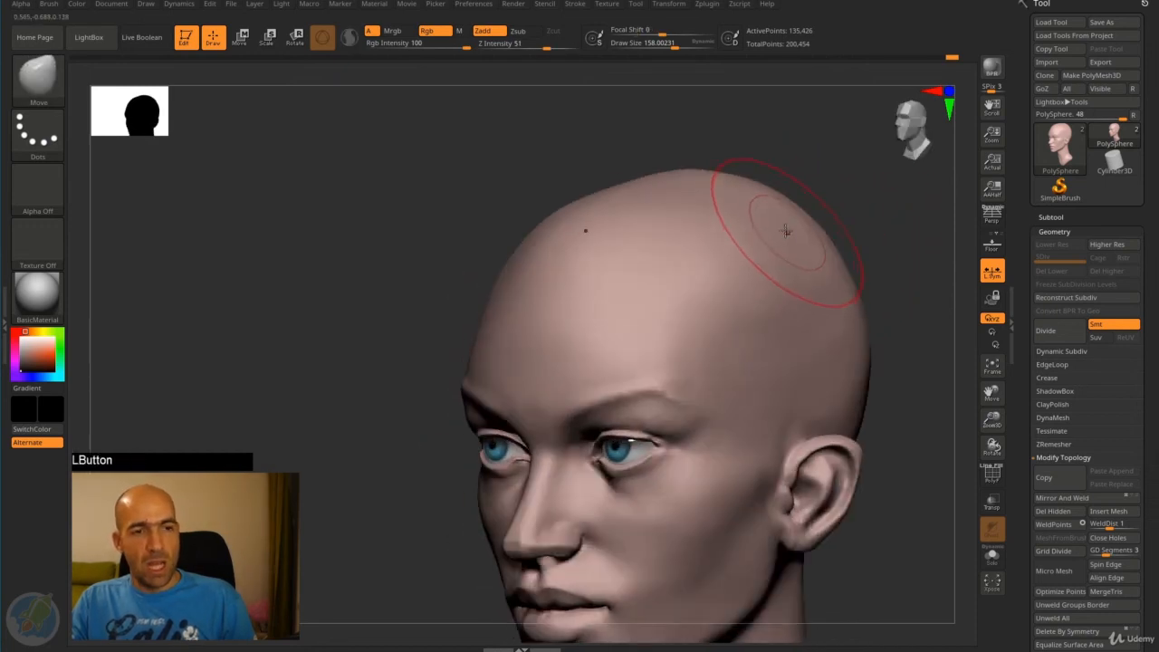
{"action": "left_click_drag", "start_coordinate": [836, 218], "coordinate": [781, 227]}
{"action": "left_click_drag", "start_coordinate": [846, 269], "coordinate": [797, 249], "text": "alt"}
{"action": "mouse_move", "coordinate": [797, 250]}
{"action": "left_mouse_down"}
{"action": "mouse_move", "coordinate": [751, 182]}
{"action": "mouse_move", "coordinate": [818, 281]}
{"action": "mouse_move", "coordinate": [773, 275]}
{"action": "left_mouse_up"}
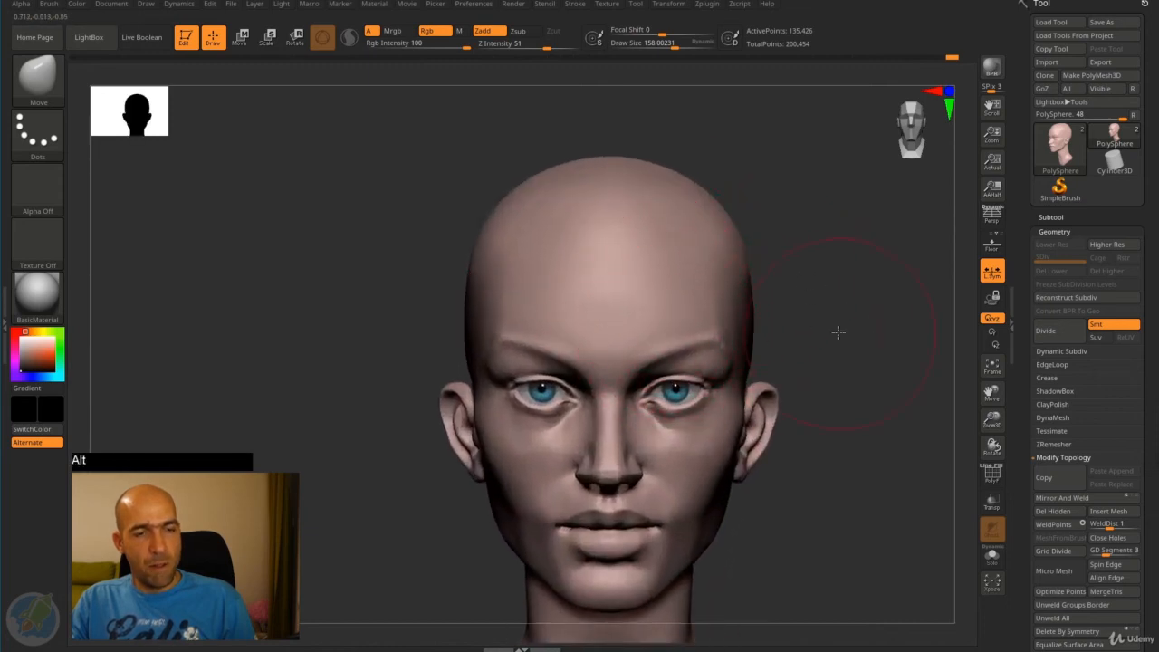
{"action": "left_click_drag", "start_coordinate": [839, 332], "coordinate": [654, 217]}
{"action": "left_click_drag", "start_coordinate": [776, 214], "coordinate": [833, 288], "text": "alt"}
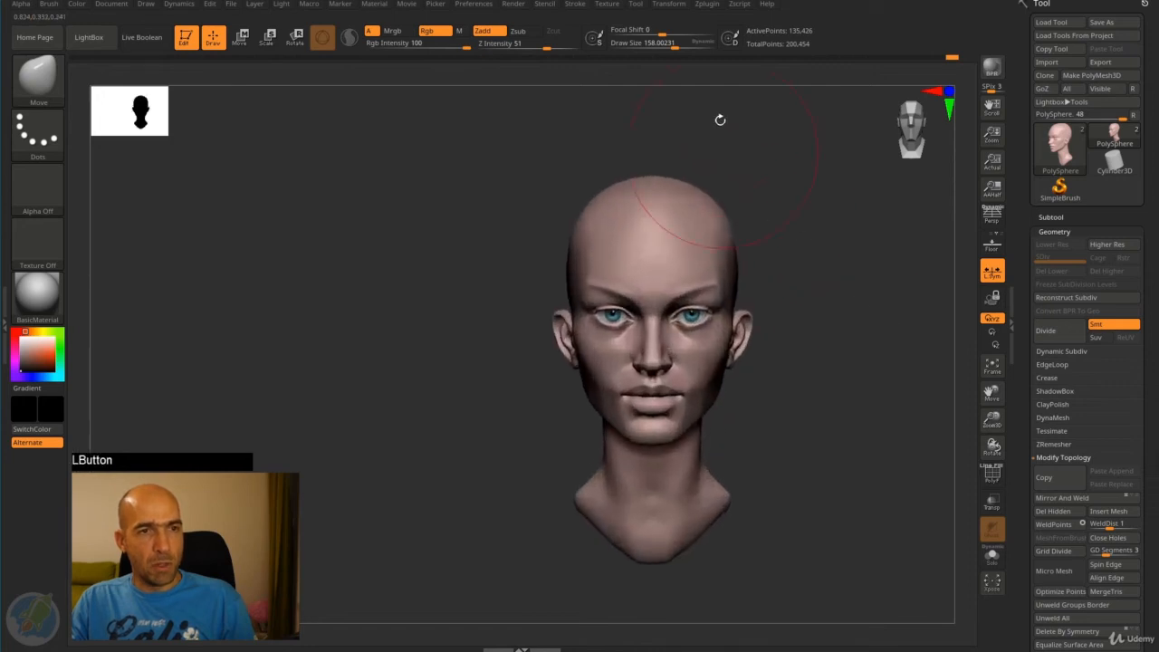
- Toggle the Dynamic option of the brush's draw size on and off to compare its effect
{"action": "left_click", "coordinate": [704, 45]}
{"action": "left_click", "coordinate": [706, 44]}
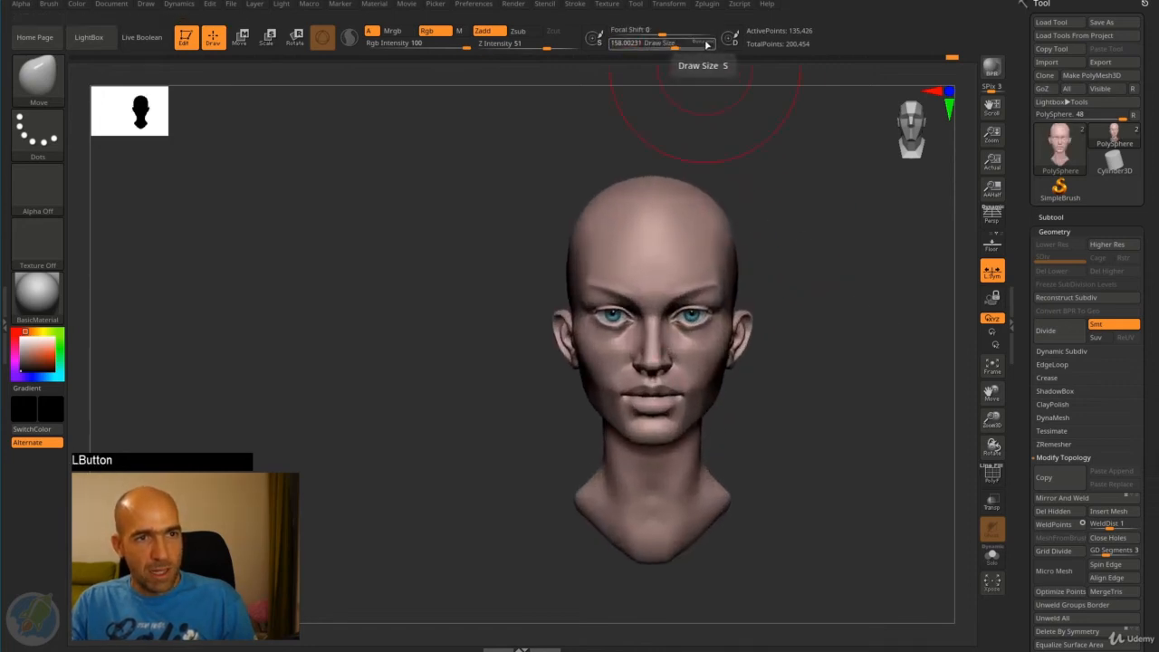
{"action": "left_click", "coordinate": [704, 45]}
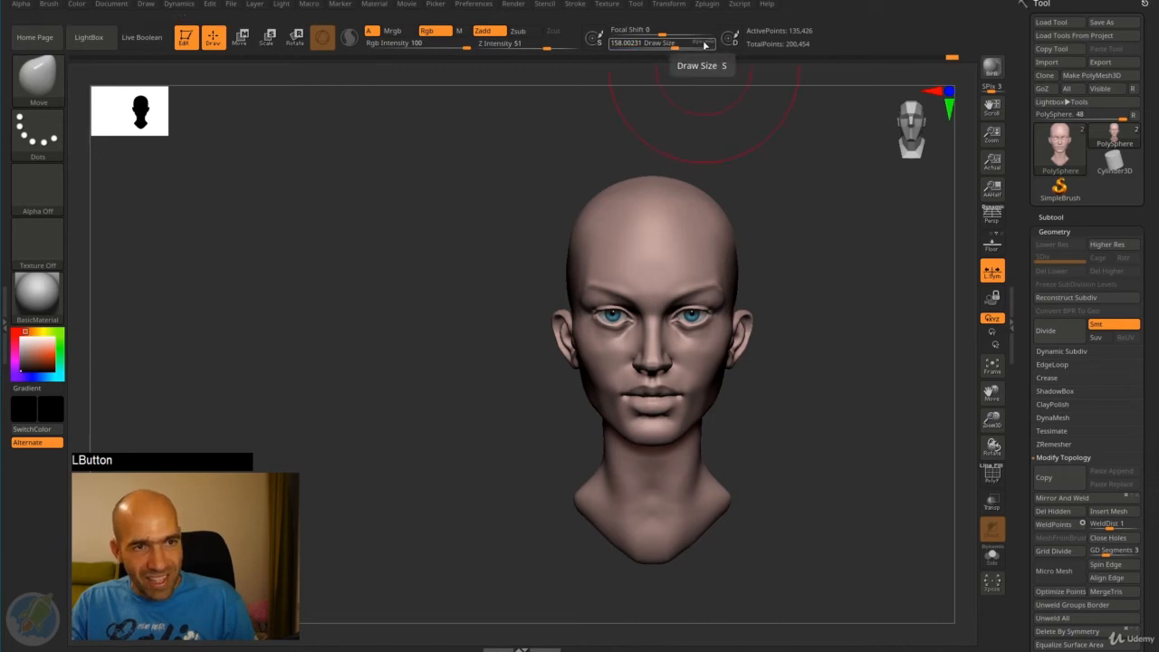
{"action": "left_click", "coordinate": [707, 44]}
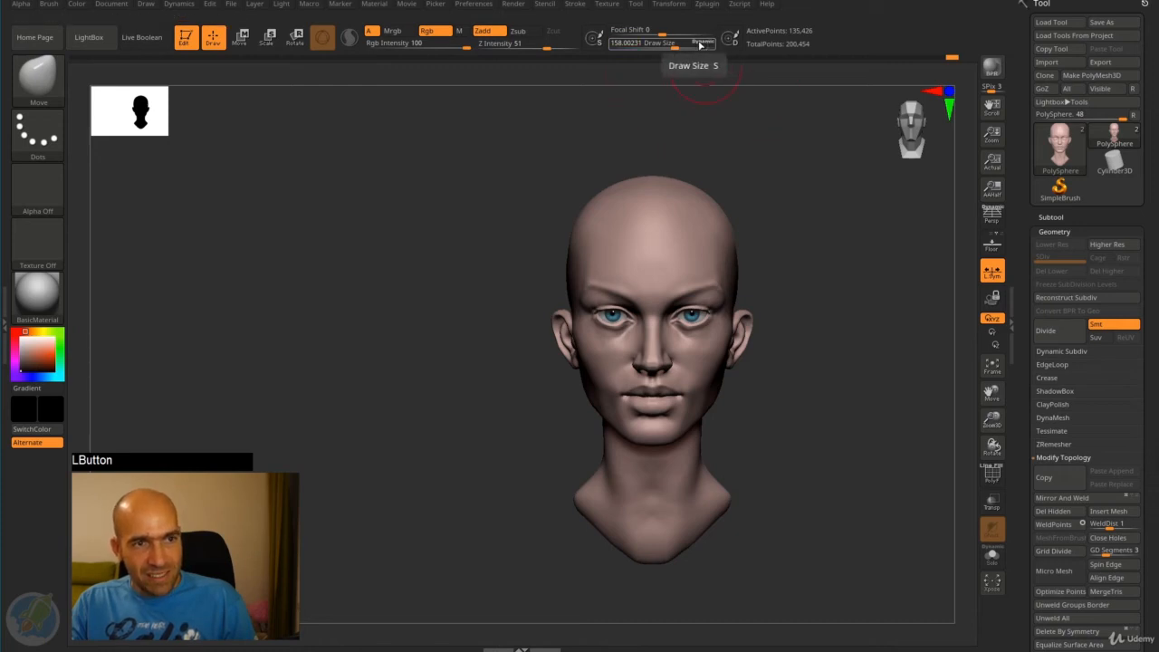
{"action": "left_click", "coordinate": [708, 45]}
- Adjust the temples and sides of the skull using the Move brush with a draw size of about 100
{"action": "mouse_move", "coordinate": [674, 47]}
{"action": "left_mouse_down"}
{"action": "mouse_move", "coordinate": [705, 47]}
{"action": "mouse_move", "coordinate": [666, 45]}
{"action": "left_mouse_up"}
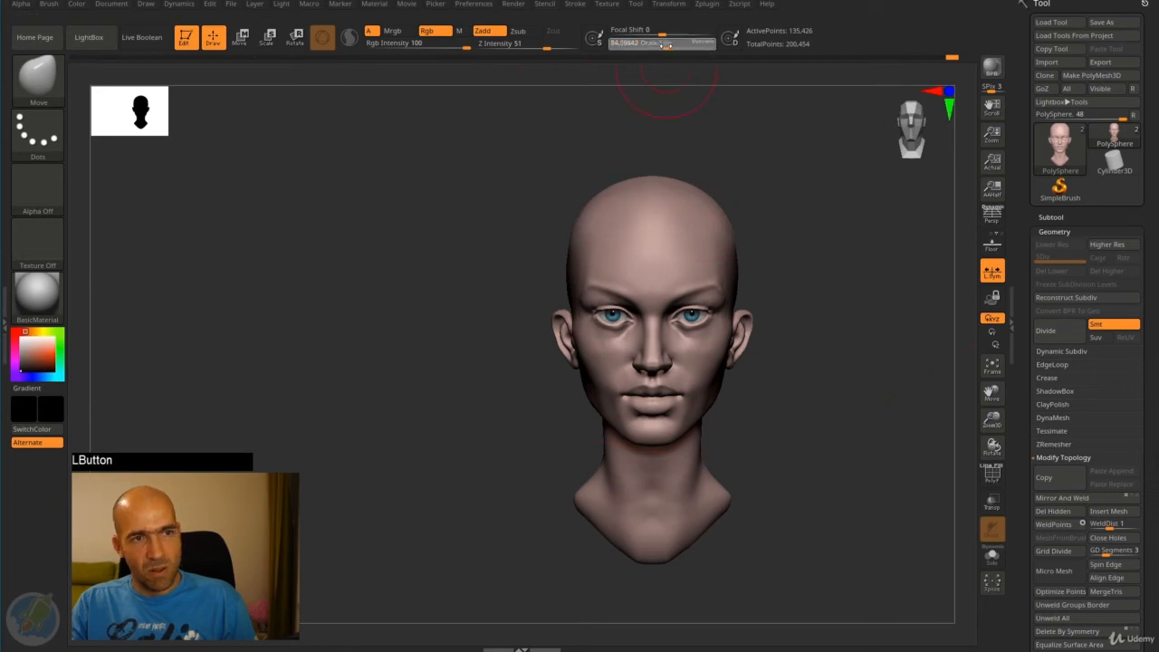
{"action": "mouse_move", "coordinate": [784, 230]}
{"action": "left_mouse_down", "text": "alt"}
{"action": "mouse_move", "coordinate": [742, 213]}
{"action": "mouse_move", "coordinate": [789, 293]}
{"action": "mouse_move", "coordinate": [711, 297]}
{"action": "left_mouse_up", "text": "alt"}
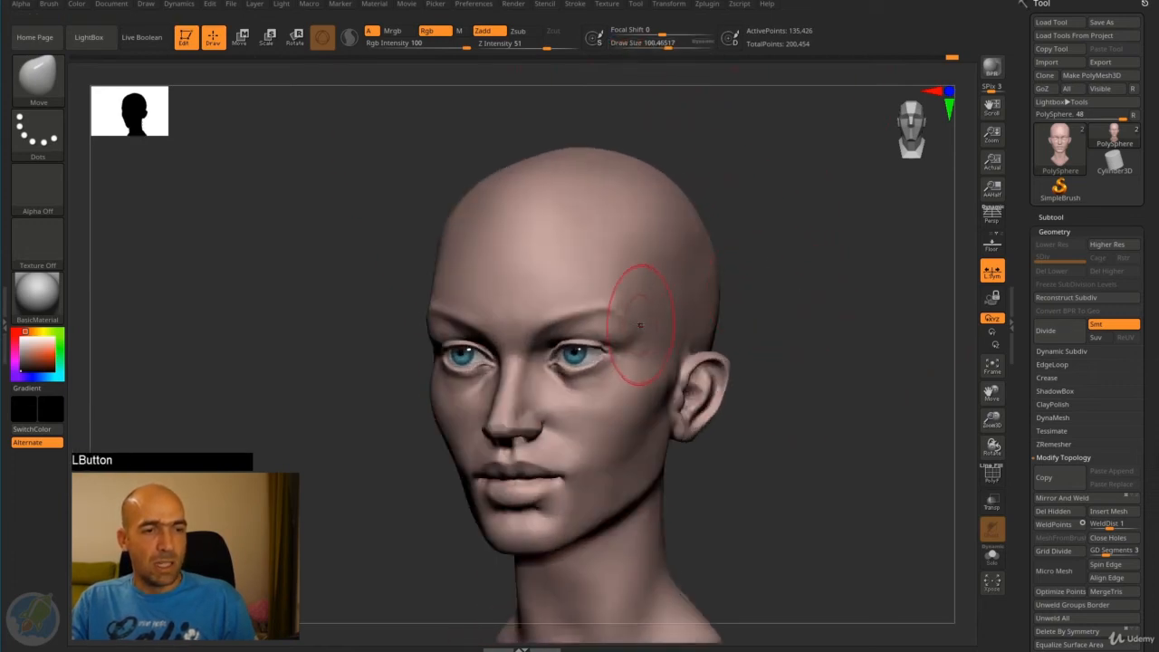
{"action": "mouse_move", "coordinate": [782, 248]}
{"action": "left_mouse_down"}
{"action": "mouse_move", "coordinate": [761, 233]}
{"action": "mouse_move", "coordinate": [752, 266]}
{"action": "mouse_move", "coordinate": [750, 239]}
{"action": "mouse_move", "coordinate": [749, 280]}
{"action": "mouse_move", "coordinate": [722, 323]}
{"action": "mouse_move", "coordinate": [704, 316]}
{"action": "mouse_move", "coordinate": [634, 339]}
{"action": "mouse_move", "coordinate": [660, 238]}
{"action": "mouse_move", "coordinate": [642, 274]}
{"action": "mouse_move", "coordinate": [614, 282]}
{"action": "mouse_move", "coordinate": [646, 238]}
{"action": "mouse_move", "coordinate": [614, 269]}
{"action": "left_mouse_up"}
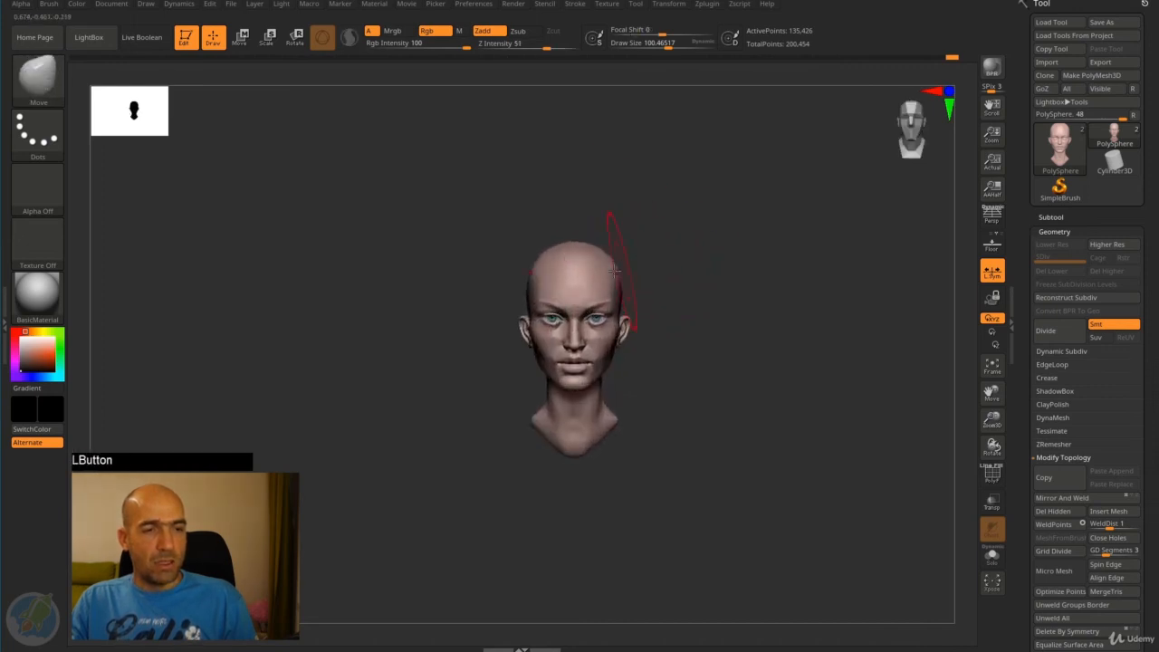
{"action": "left_click_drag", "start_coordinate": [678, 218], "coordinate": [601, 248], "text": "alt"}
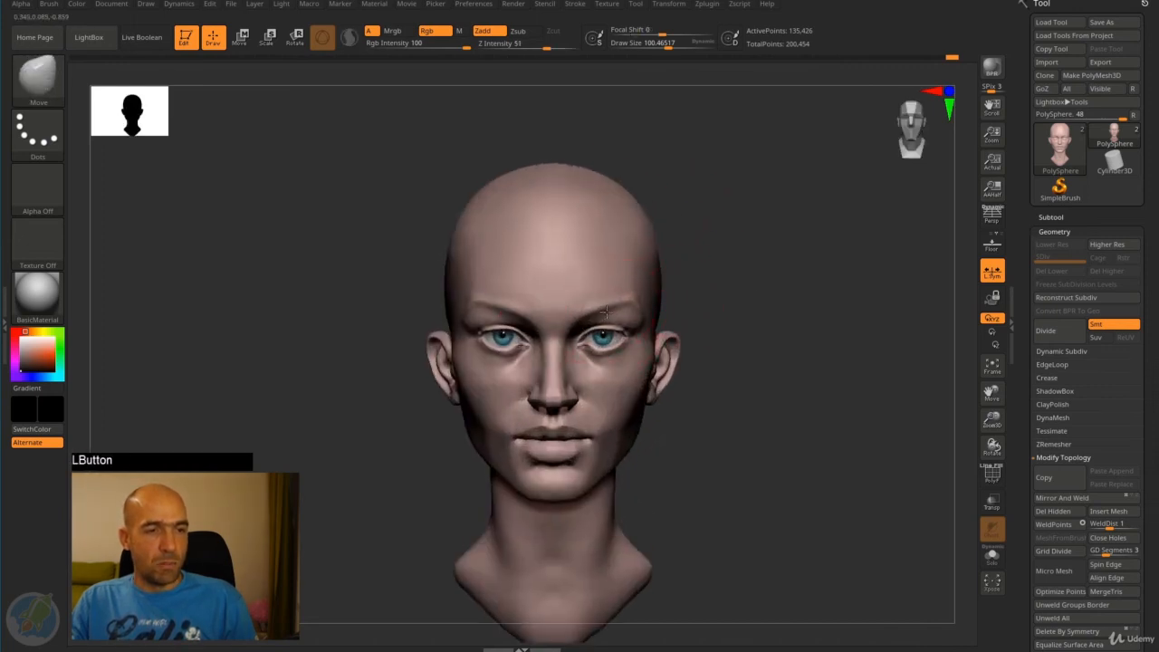
{"action": "left_click_drag", "start_coordinate": [719, 302], "coordinate": [758, 280], "text": "alt"}
{"action": "left_click_drag", "start_coordinate": [827, 322], "coordinate": [801, 330]}
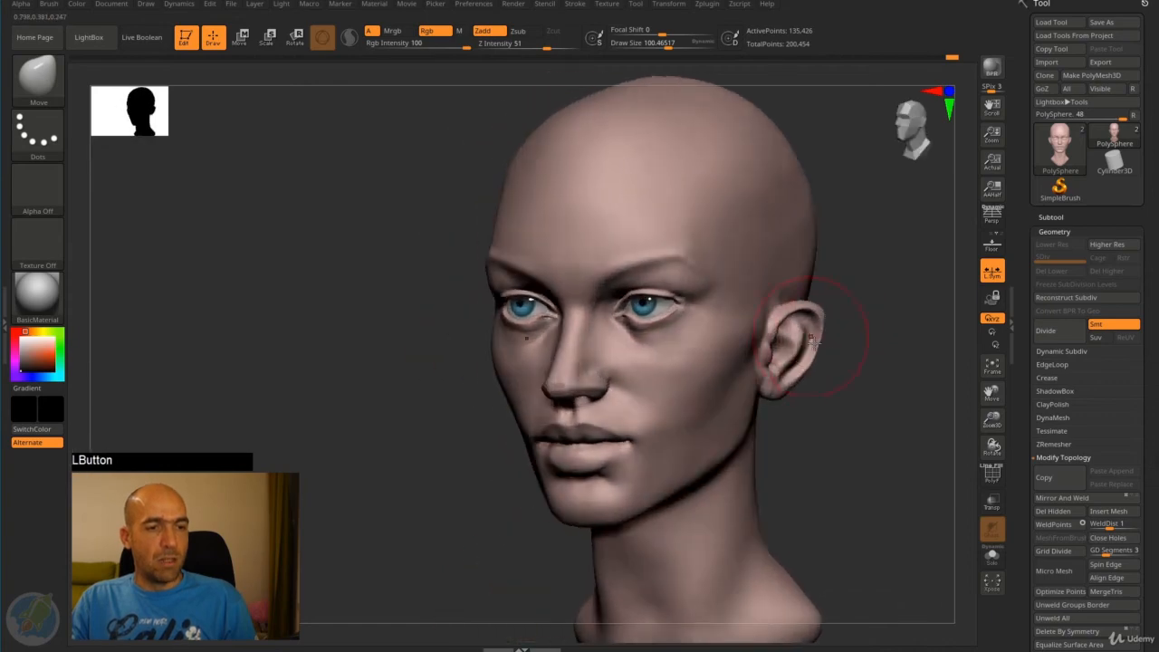
{"action": "mouse_move", "coordinate": [861, 421]}
{"action": "left_mouse_down", "text": "alt"}
{"action": "mouse_move", "coordinate": [859, 378]}
{"action": "mouse_move", "coordinate": [802, 401]}
{"action": "mouse_move", "coordinate": [769, 362]}
{"action": "left_mouse_up", "text": "alt"}
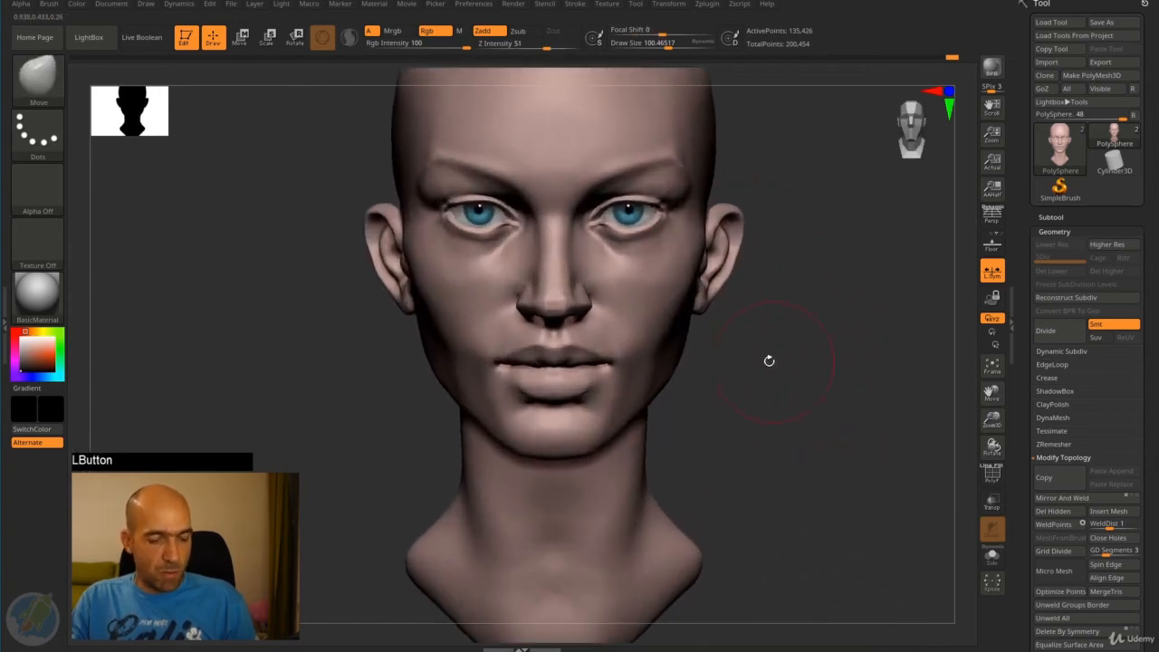
- Set up the Standard brush for color-only painting with a red color, draw size about 60 and RGB intensity 16
{"action": "key", "text": "b"}
{"action": "key", "text": "s"}
{"action": "key", "text": "j"}
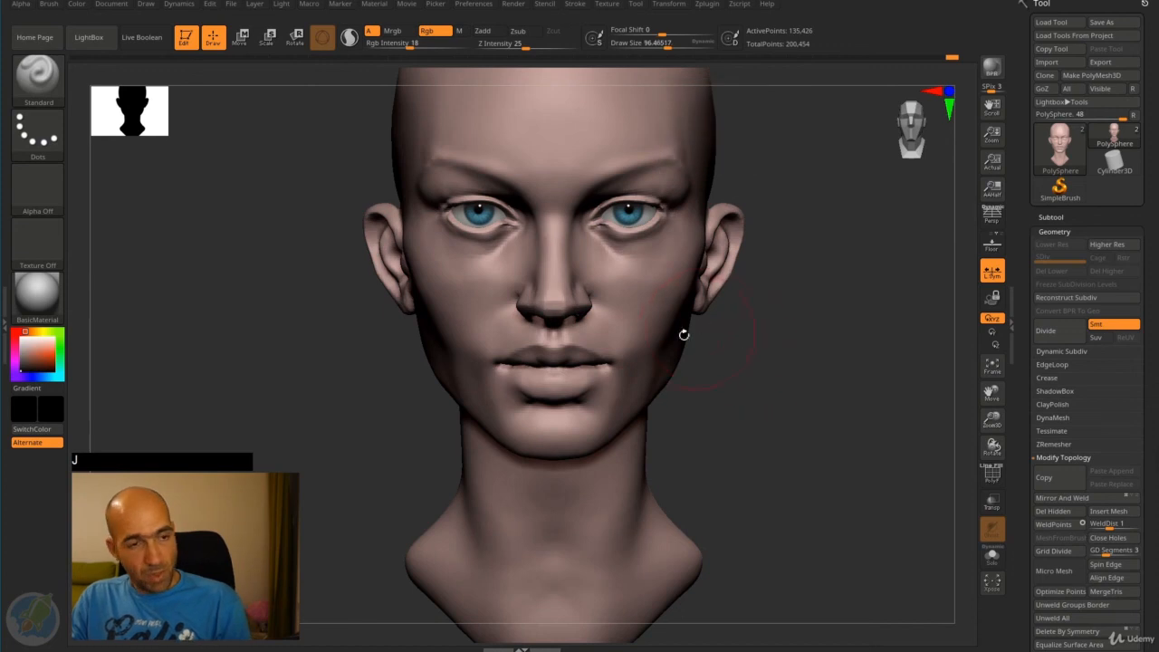
{"action": "left_click", "coordinate": [30, 353]}
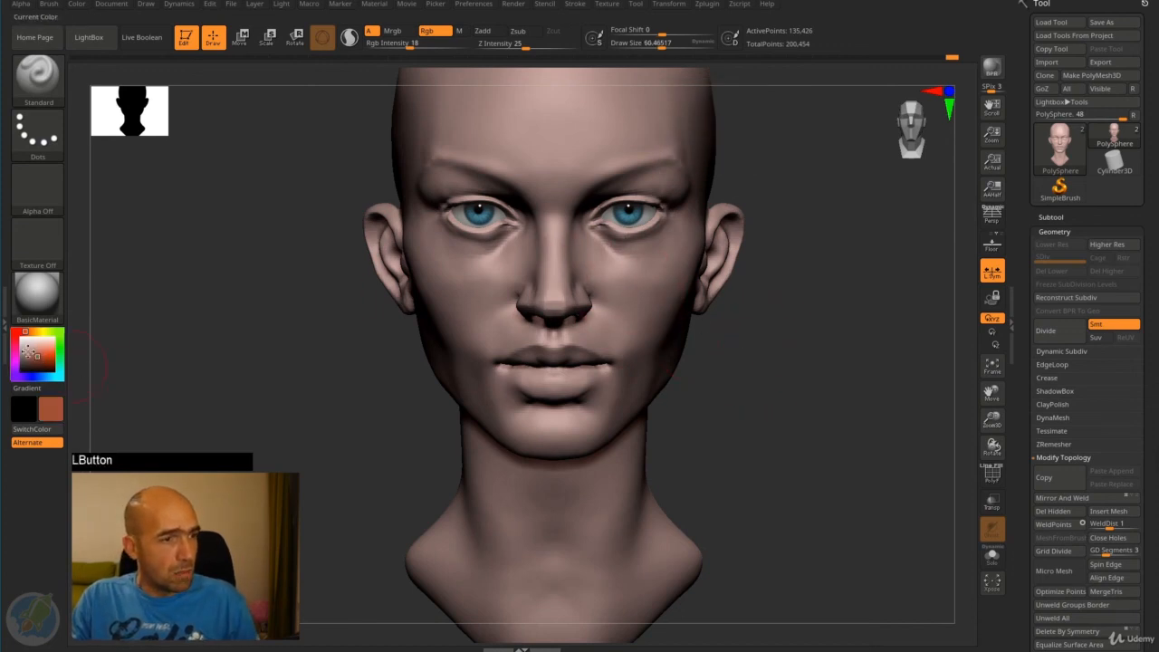
{"action": "left_click_drag", "start_coordinate": [27, 334], "coordinate": [24, 332]}
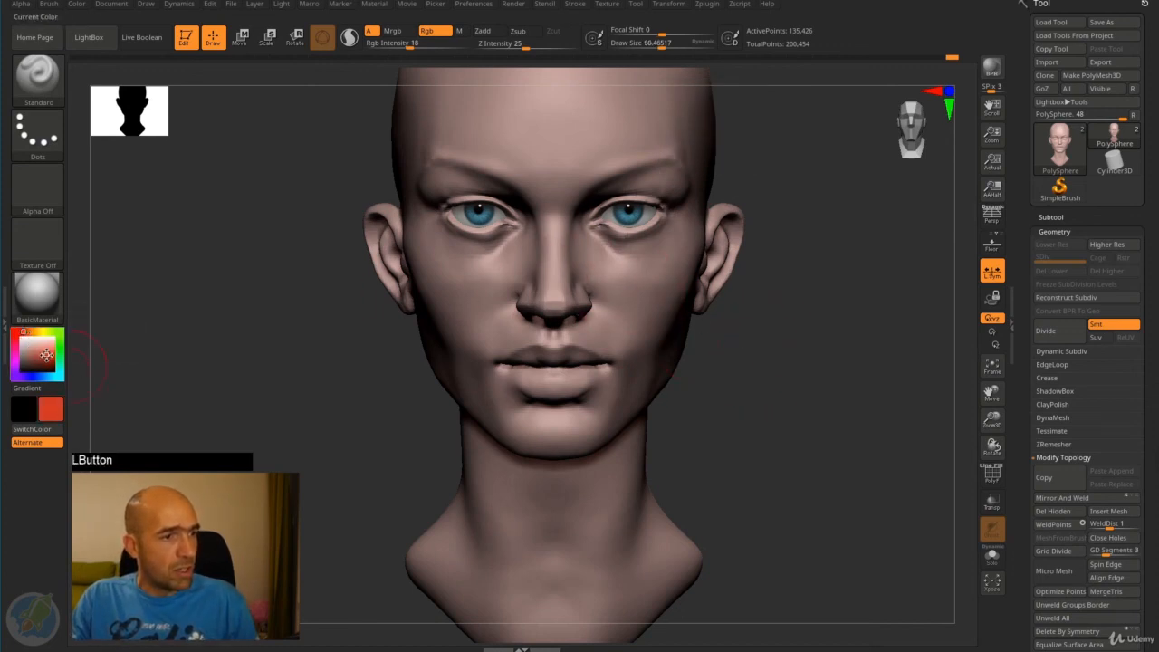
{"action": "left_click", "coordinate": [405, 45]}
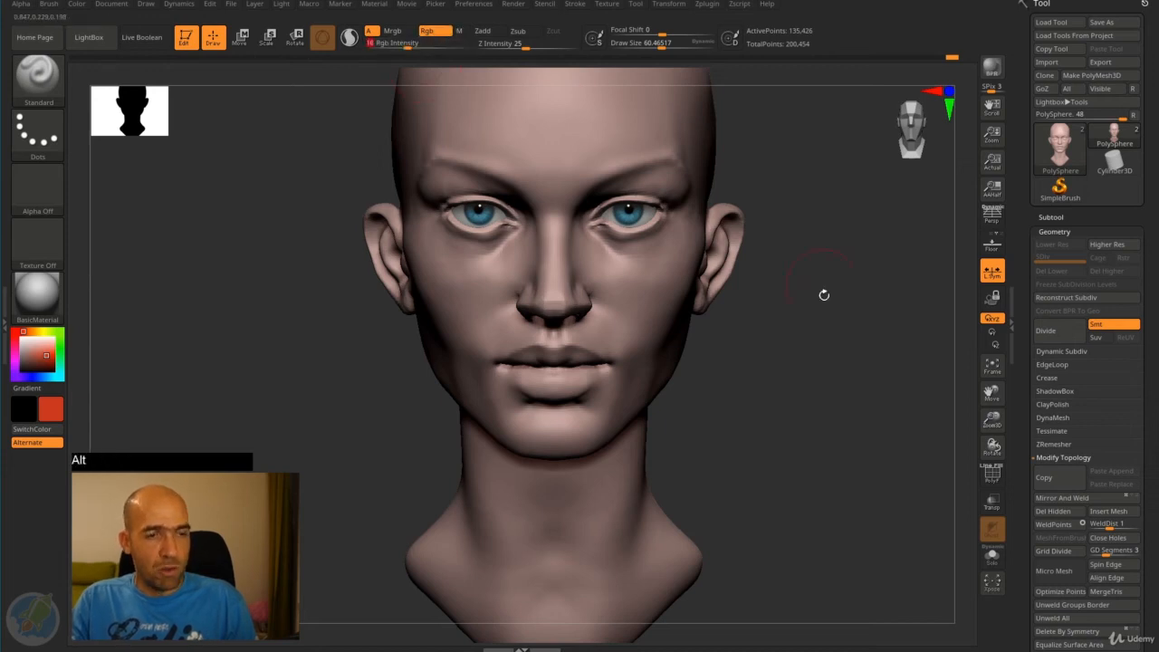
- Paint a soft red tint over the lower lip, the nose and the ears
{"action": "left_click_drag", "start_coordinate": [823, 293], "coordinate": [761, 344], "text": "alt"}
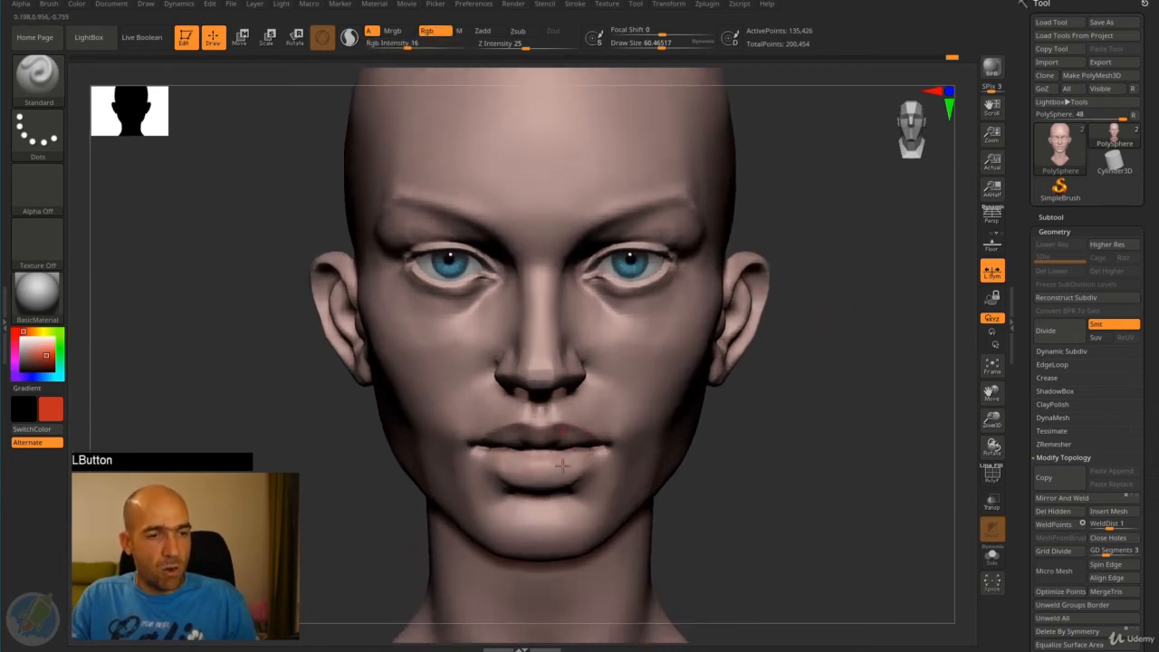
{"action": "left_click_drag", "start_coordinate": [561, 465], "coordinate": [596, 444]}
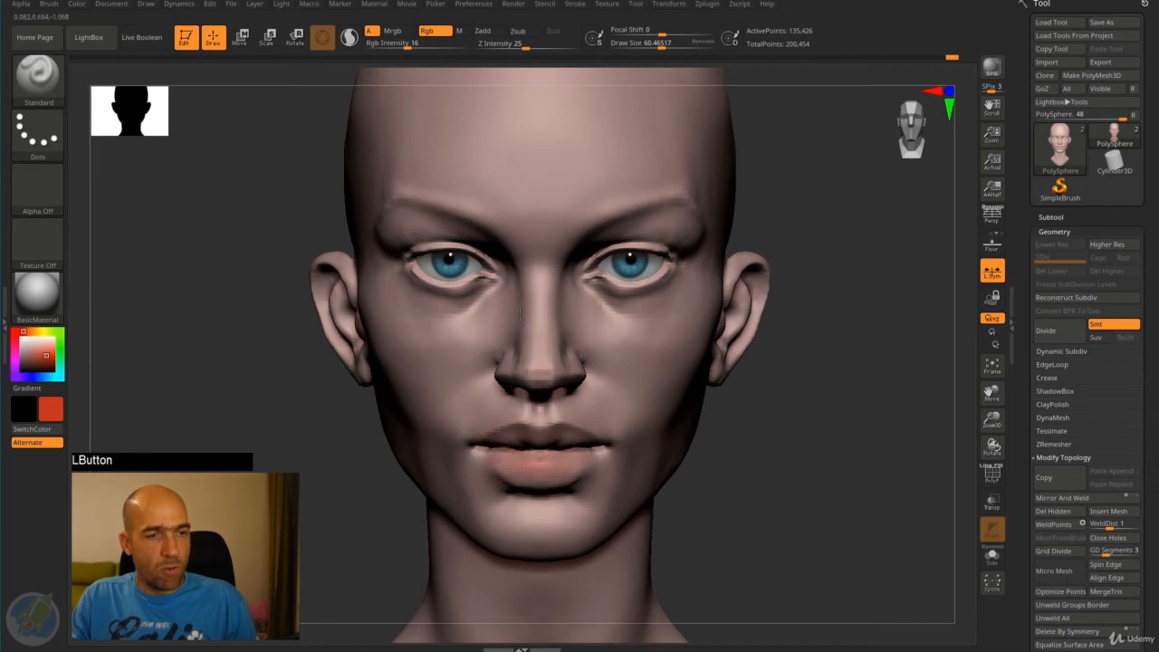
{"action": "left_click_drag", "start_coordinate": [622, 266], "coordinate": [580, 275]}
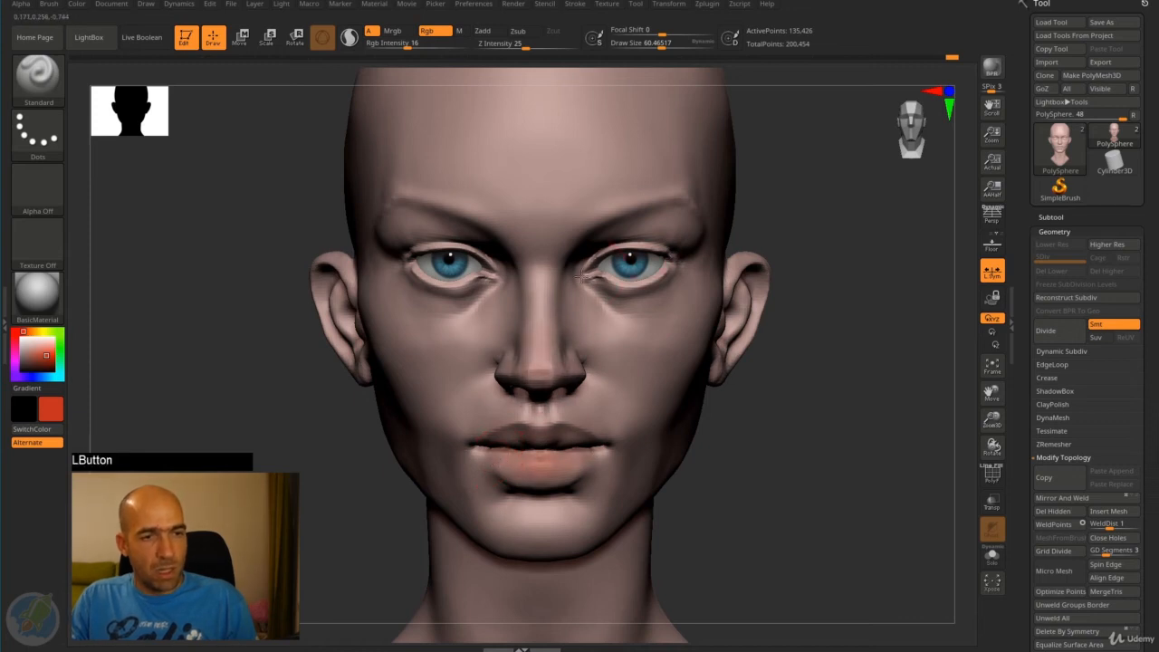
{"action": "left_click_drag", "start_coordinate": [816, 410], "coordinate": [747, 426], "text": "alt"}
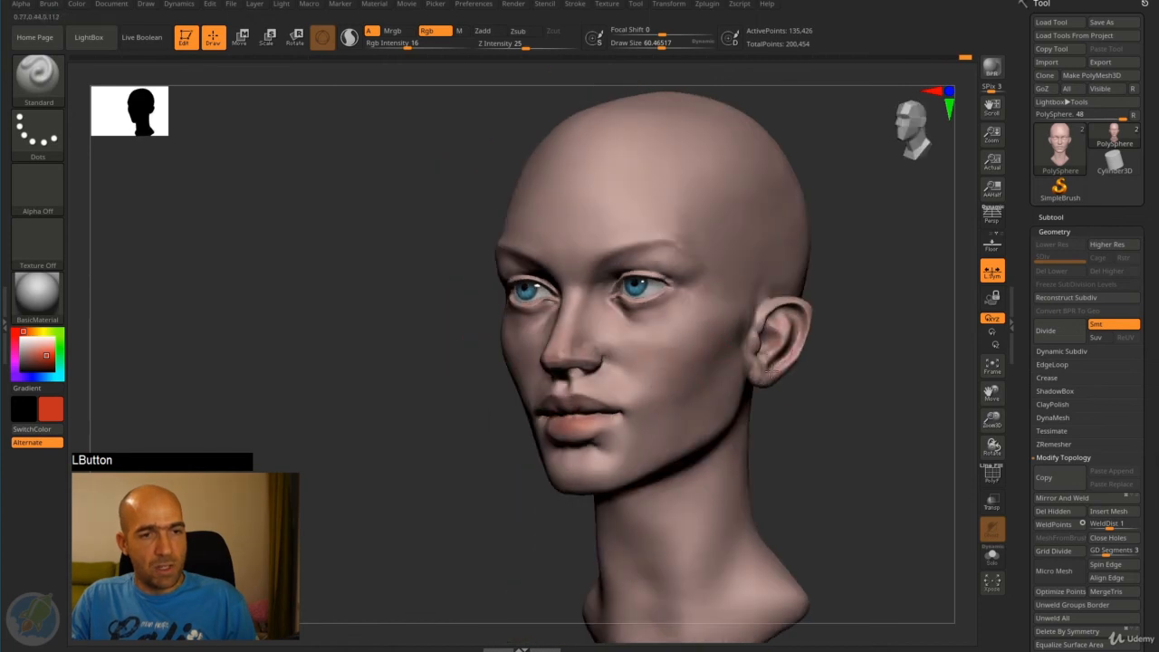
{"action": "left_click_drag", "start_coordinate": [770, 372], "coordinate": [861, 363]}
{"action": "left_click_drag", "start_coordinate": [456, 437], "coordinate": [439, 367], "text": "alt"}
{"action": "left_click_drag", "start_coordinate": [730, 347], "coordinate": [730, 352], "text": "alt"}
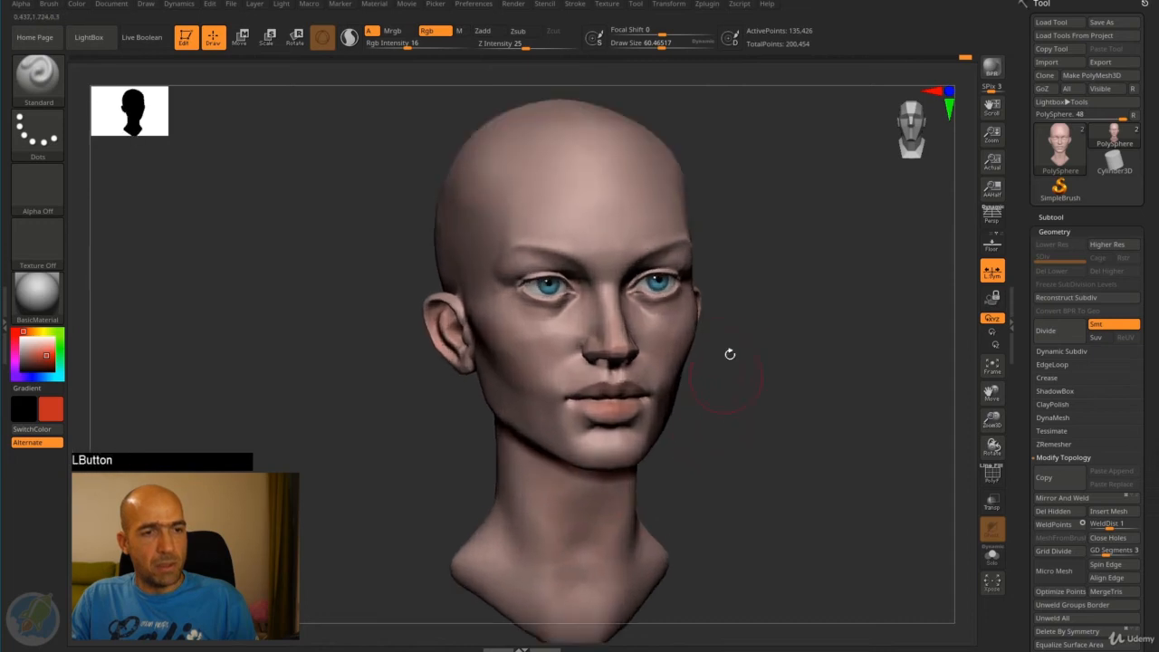
- Tint the skin below the eyes blue and the forehead with yellow and a light peach tone
{"action": "left_click", "coordinate": [43, 371]}
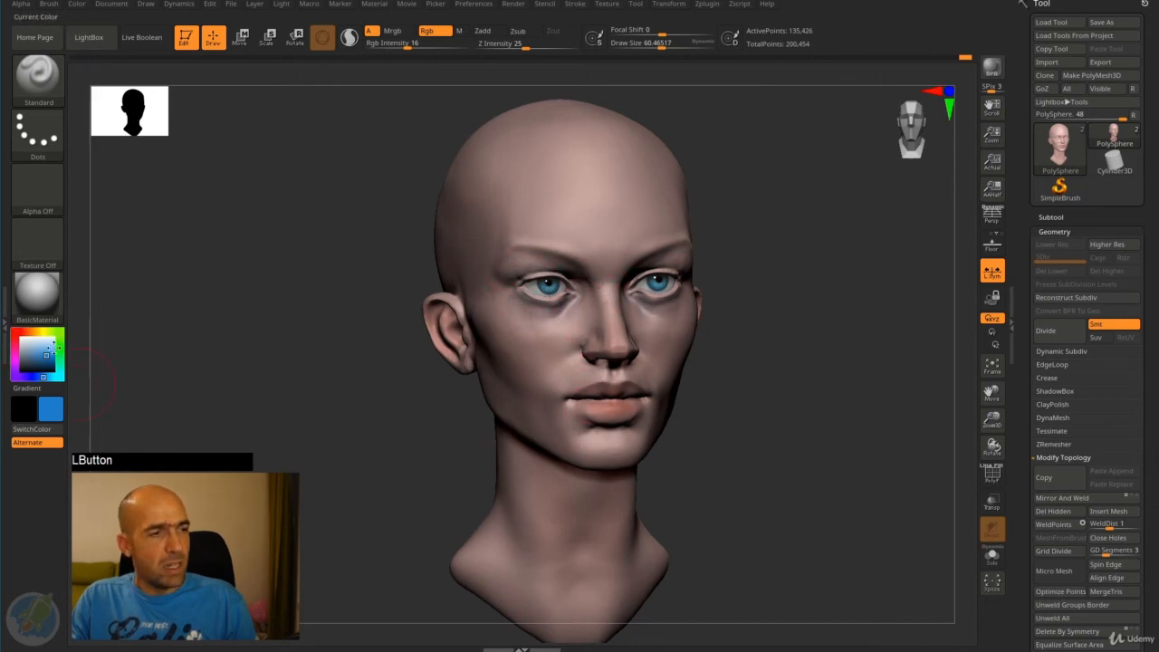
{"action": "left_click", "coordinate": [43, 332]}
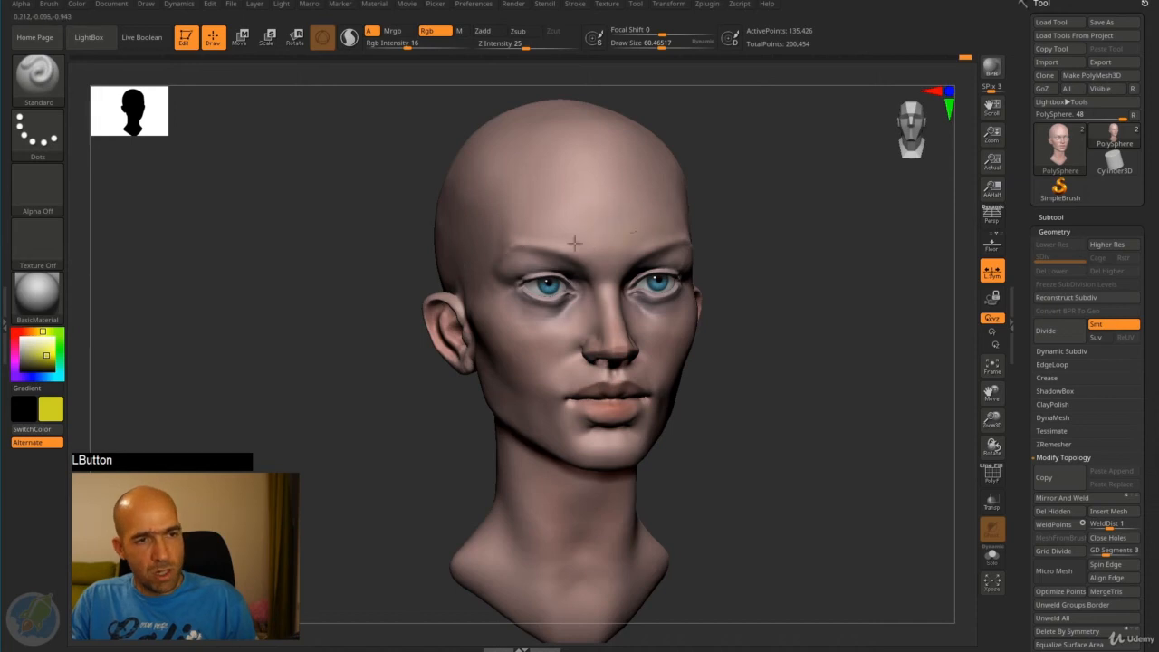
{"action": "left_click_drag", "start_coordinate": [761, 294], "coordinate": [771, 298]}
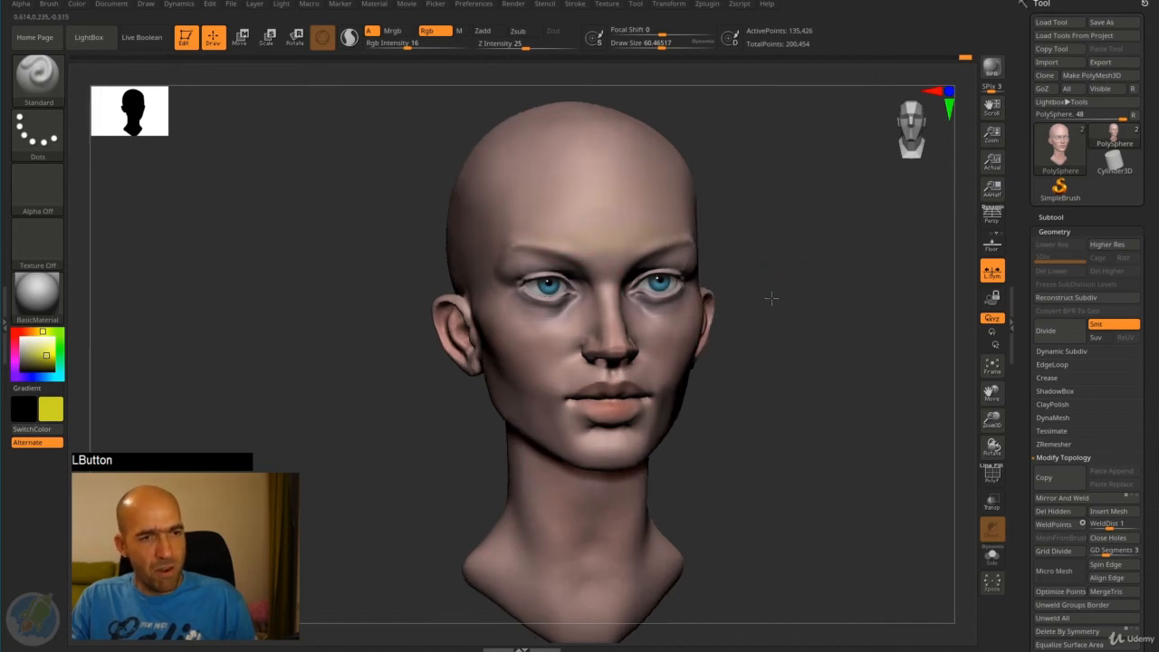
{"action": "key", "text": "c"}
{"action": "mouse_move", "coordinate": [591, 237]}
{"action": "left_mouse_down"}
{"action": "mouse_move", "coordinate": [590, 202]}
{"action": "mouse_move", "coordinate": [563, 237]}
{"action": "left_mouse_up"}
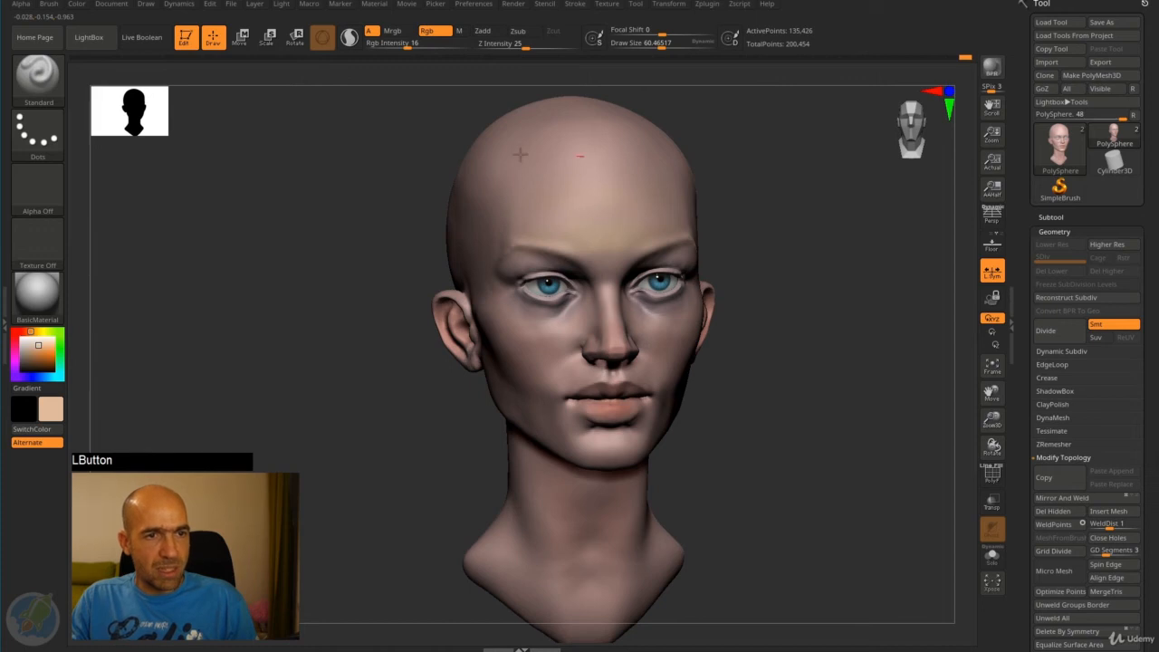
- Strengthen the lip color with a sampled salmon pink and a saturated red of RGB 219, 65, 32
{"action": "left_click_drag", "start_coordinate": [766, 245], "coordinate": [742, 296]}
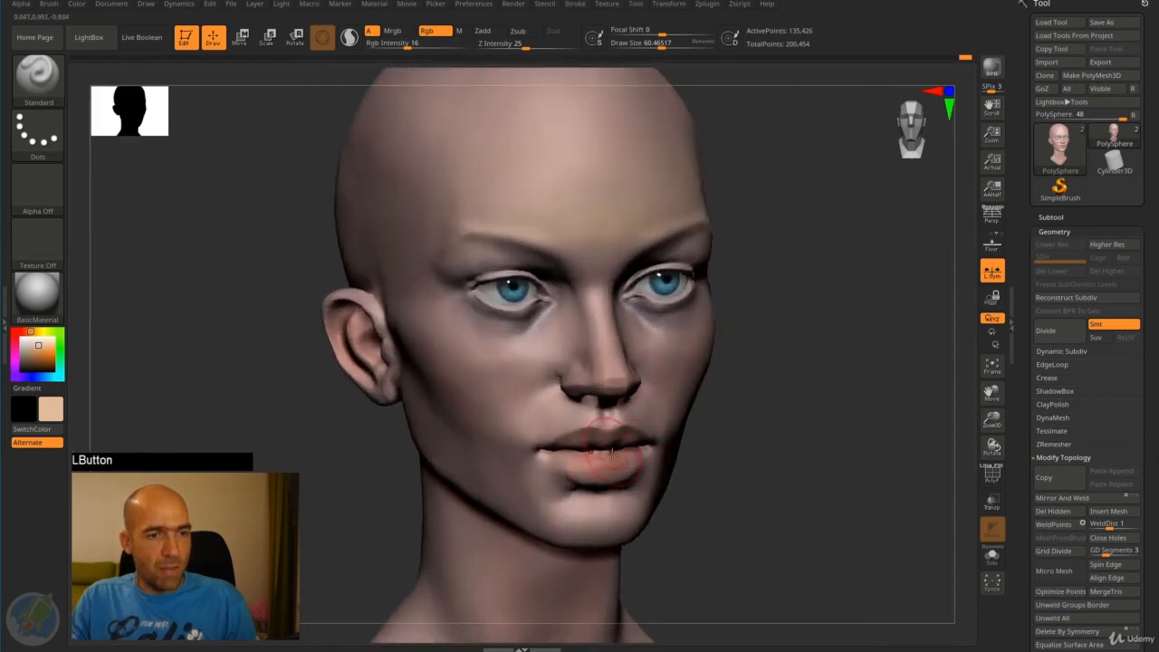
{"action": "key", "text": "c"}
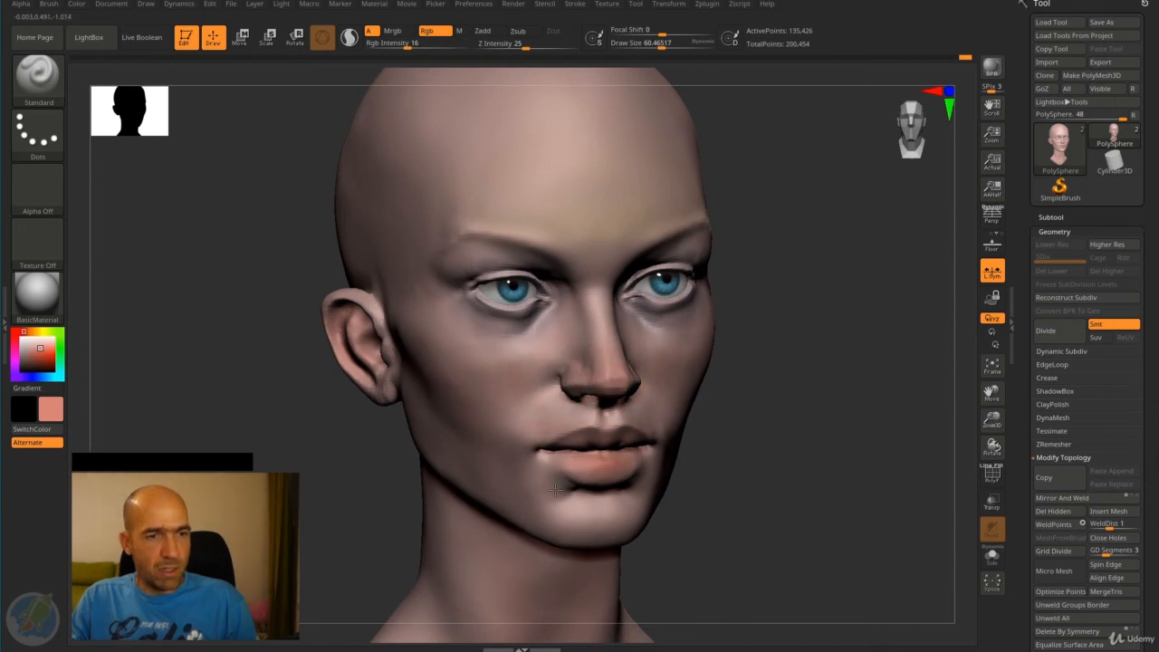
{"action": "left_click_drag", "start_coordinate": [734, 387], "coordinate": [763, 388]}
{"action": "left_click_drag", "start_coordinate": [762, 388], "coordinate": [731, 417], "text": "alt"}
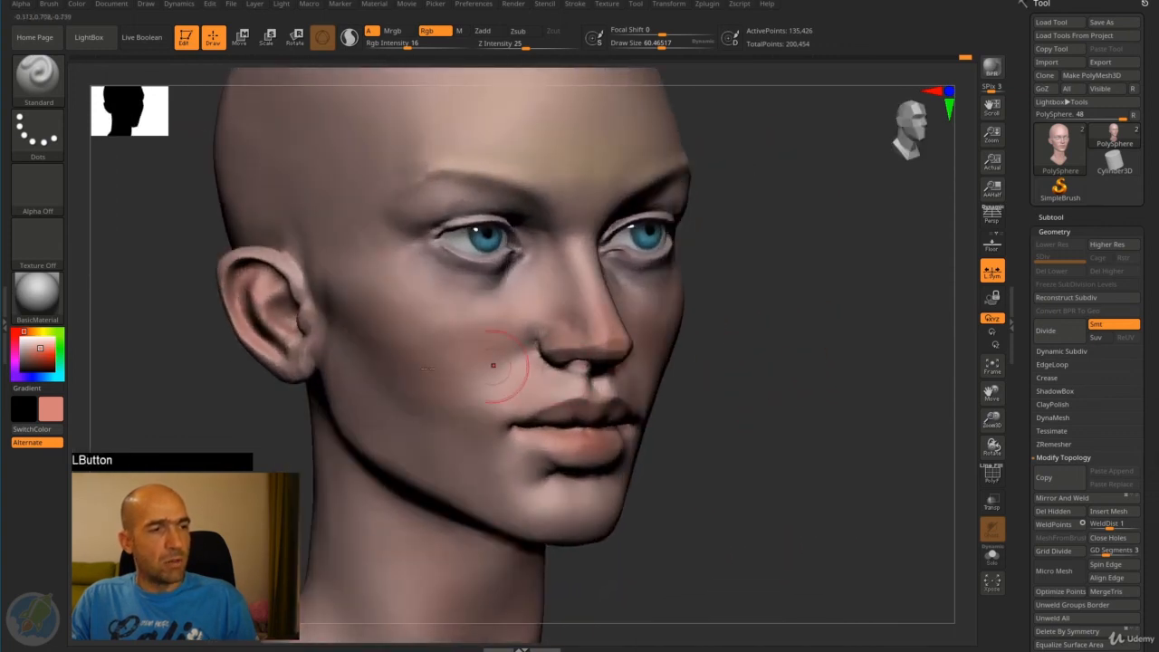
{"action": "left_click", "coordinate": [43, 354]}
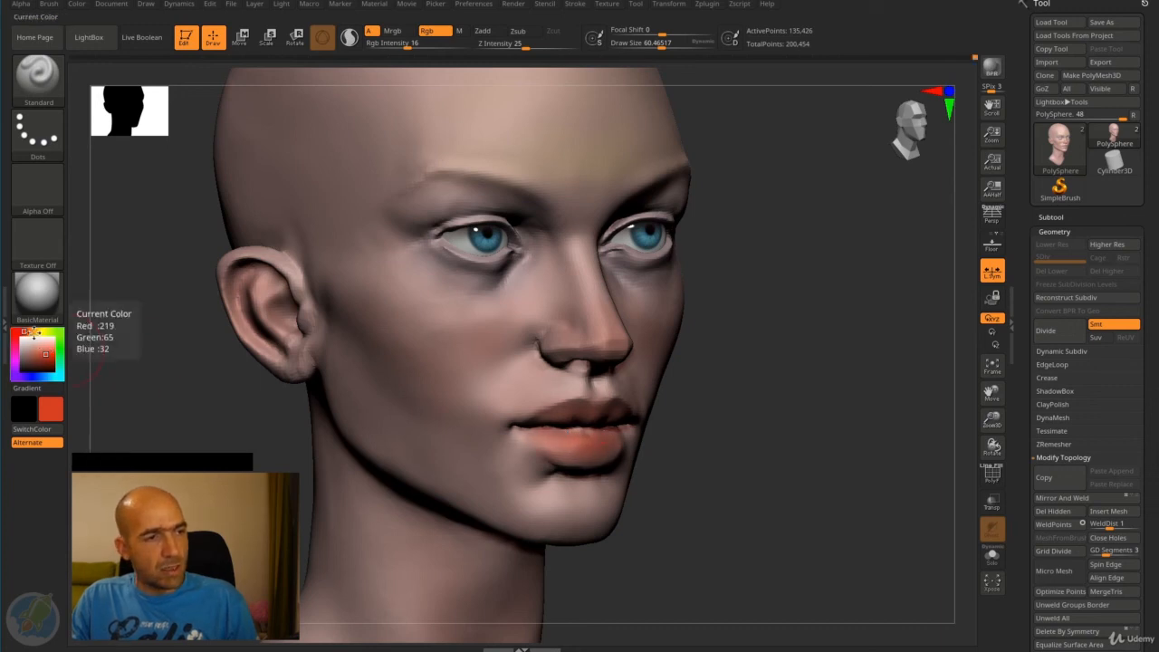
- Glaze the lips with magenta and blend them with a pinkish red
{"action": "left_click", "coordinate": [14, 352]}
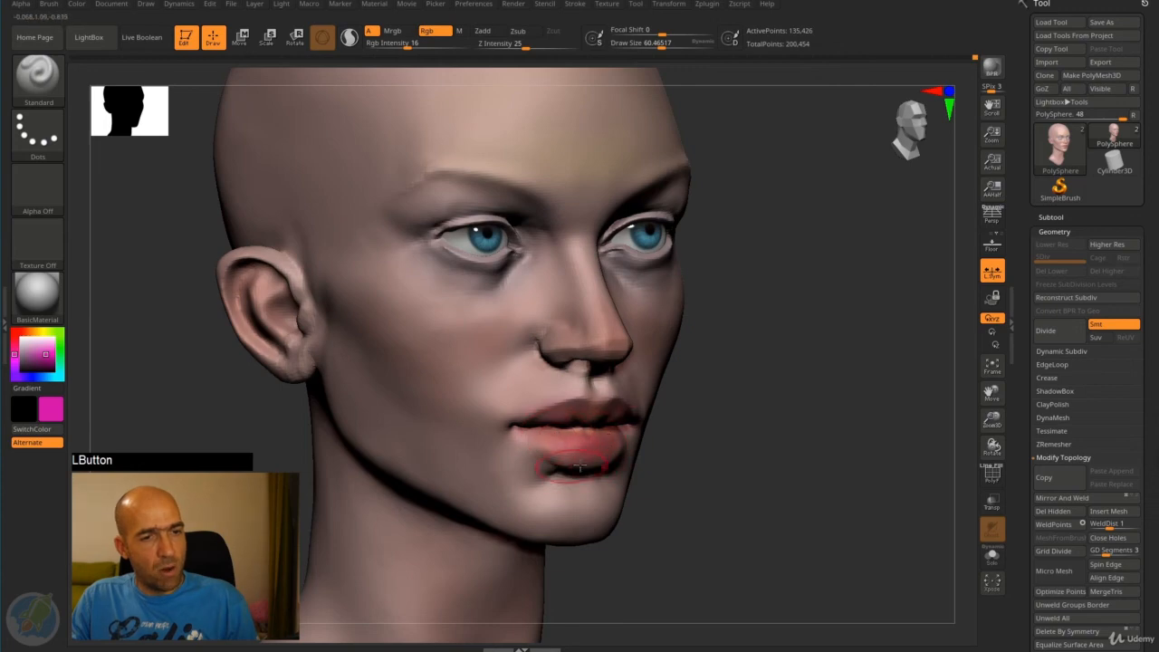
{"action": "left_click_drag", "start_coordinate": [720, 450], "coordinate": [710, 413], "text": "alt"}
{"action": "left_click_drag", "start_coordinate": [751, 433], "coordinate": [534, 415]}
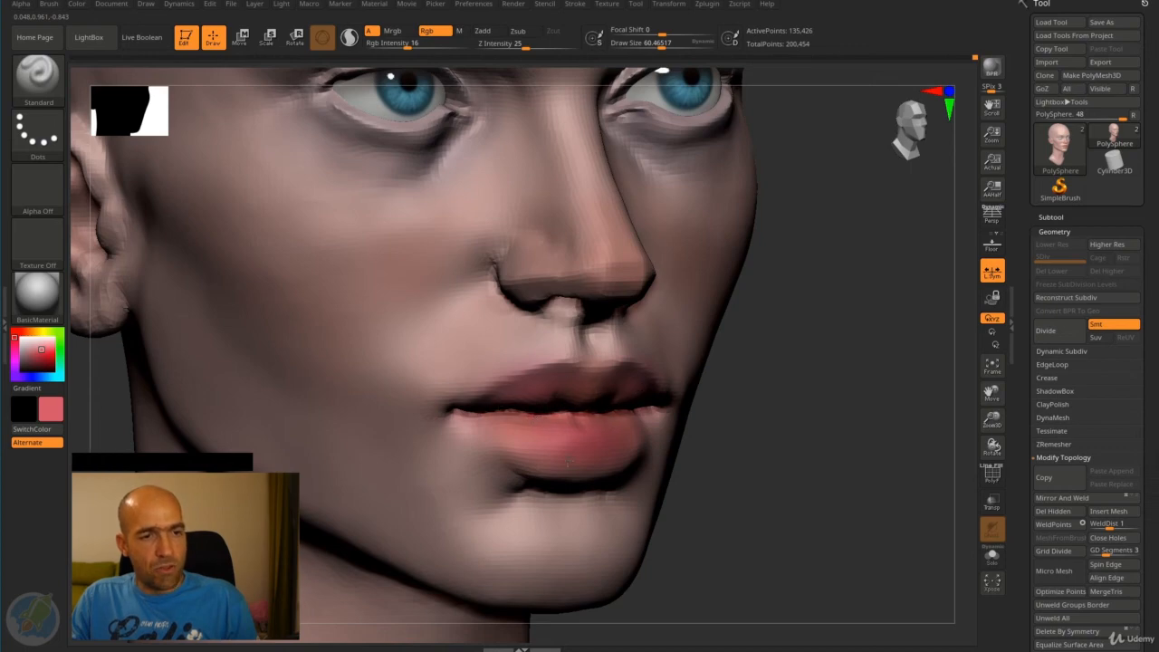
{"action": "left_click_drag", "start_coordinate": [531, 445], "coordinate": [602, 389]}
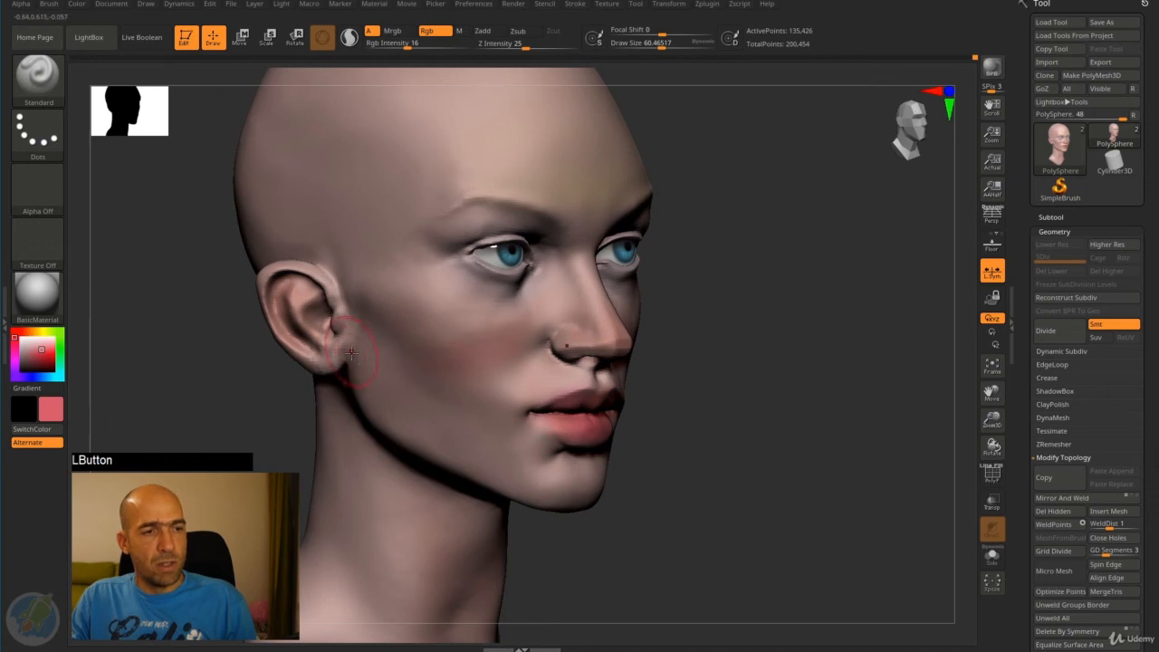
- Choose a deep saturated red and tint the rim and lobe of the ear
{"action": "left_click", "coordinate": [38, 355]}
{"action": "left_click", "coordinate": [28, 333]}
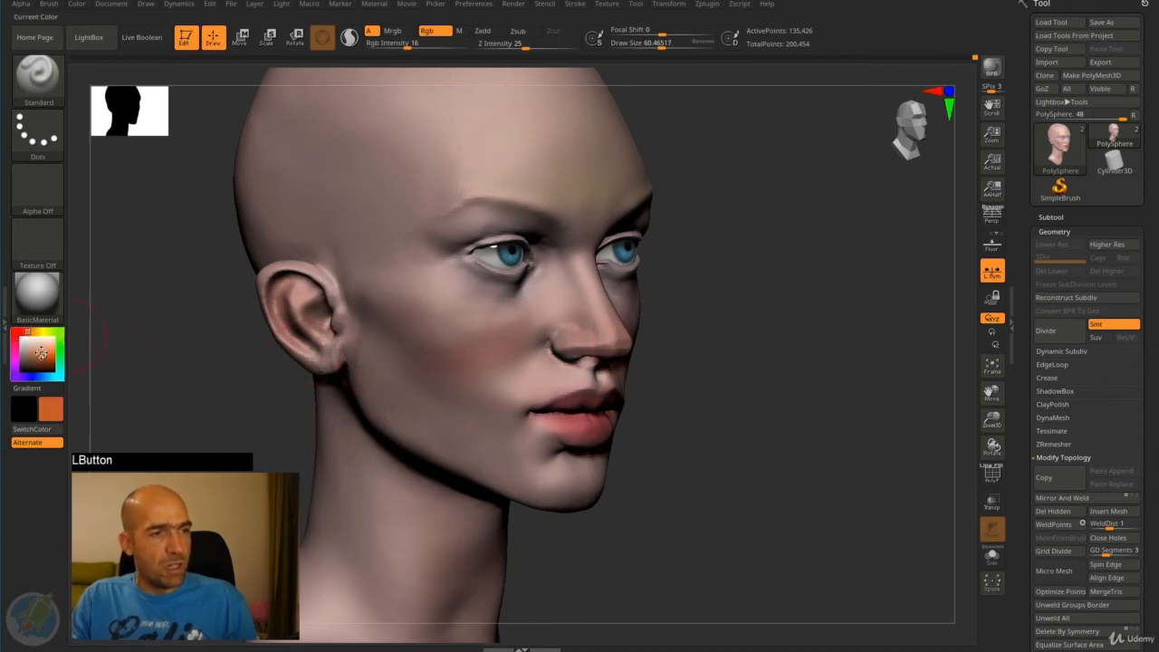
{"action": "left_click", "coordinate": [49, 359]}
{"action": "left_click", "coordinate": [21, 334]}
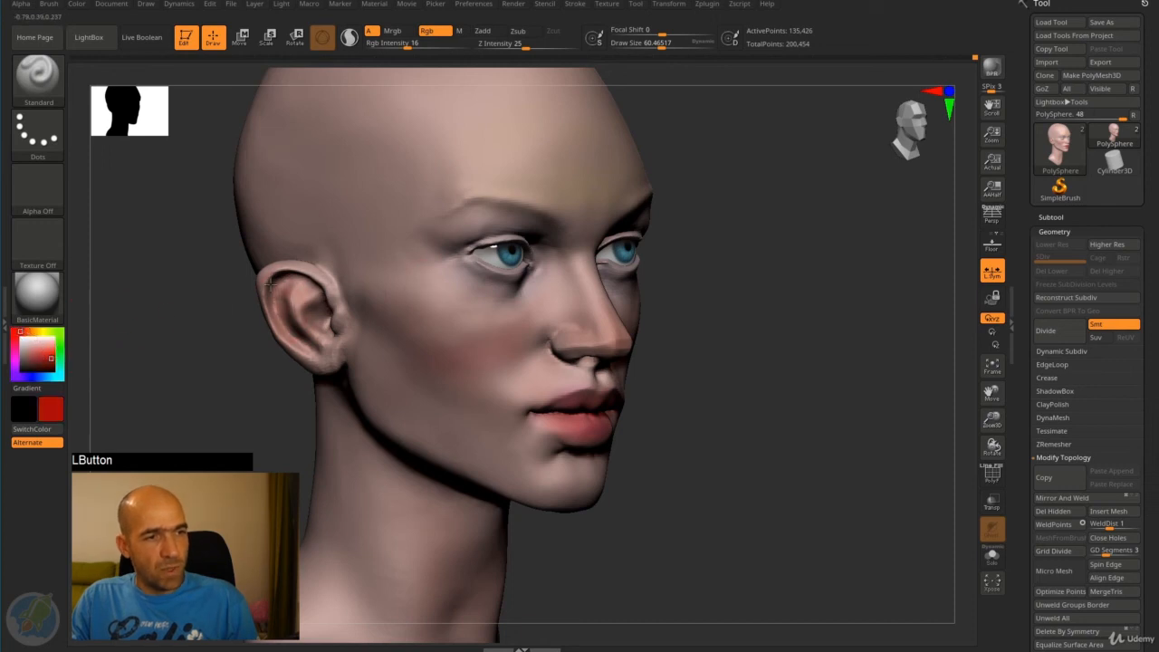
{"action": "left_click_drag", "start_coordinate": [270, 353], "coordinate": [382, 323]}
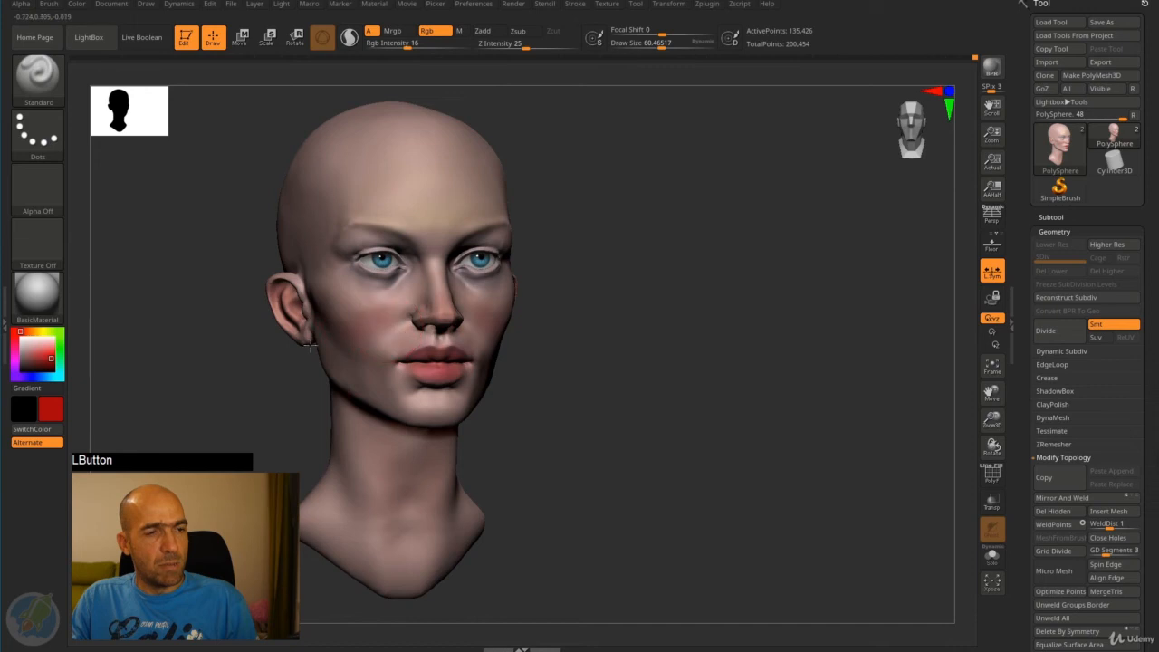
- Sample a light pink from the skin and paint it along the edge of the lower lip near the mouth corner
{"action": "left_click_drag", "start_coordinate": [584, 344], "coordinate": [476, 379], "text": "alt"}
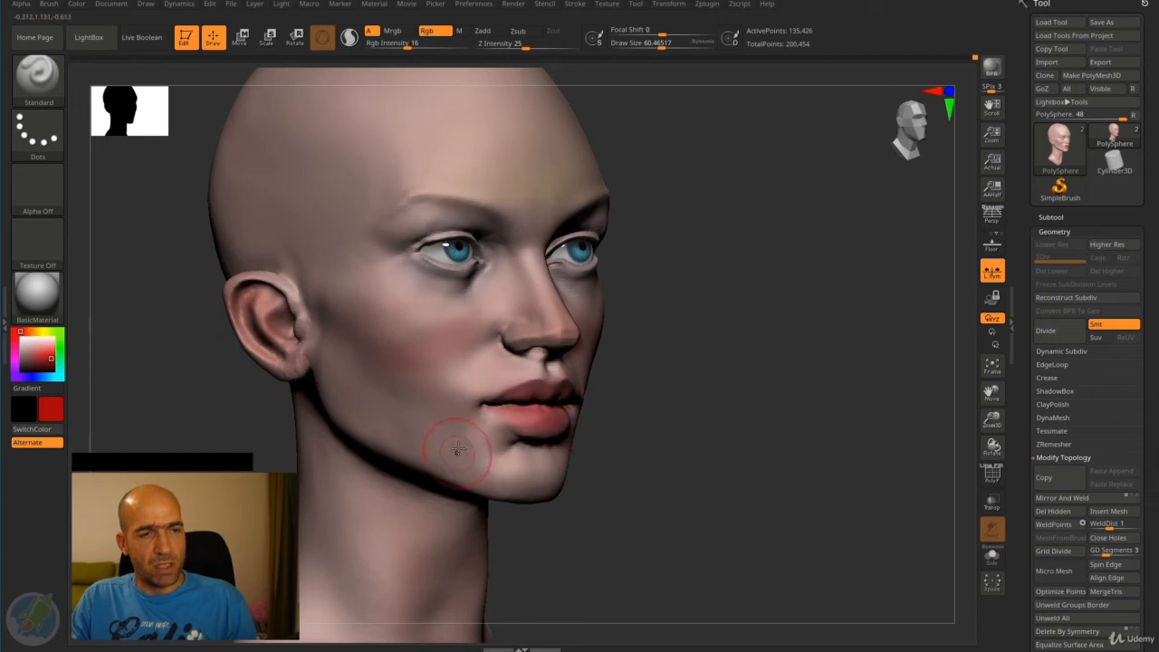
{"action": "key", "text": "c"}
{"action": "left_click_drag", "start_coordinate": [507, 422], "coordinate": [527, 416]}
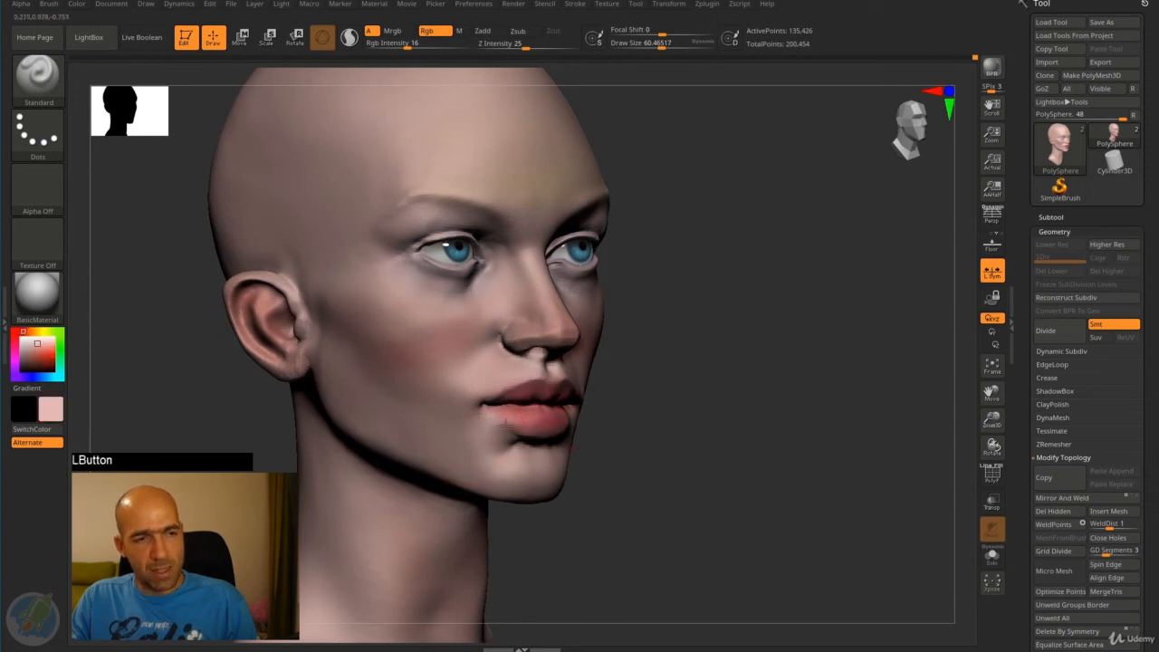
- Choose black, reduce the brush's draw size to 10 and paint dark eyebrows along both brow ridges
{"action": "mouse_move", "coordinate": [650, 409]}
{"action": "left_mouse_down"}
{"action": "mouse_move", "coordinate": [634, 398]}
{"action": "mouse_move", "coordinate": [647, 393]}
{"action": "mouse_move", "coordinate": [679, 419]}
{"action": "mouse_move", "coordinate": [735, 372]}
{"action": "mouse_move", "coordinate": [810, 354]}
{"action": "mouse_move", "coordinate": [833, 310]}
{"action": "mouse_move", "coordinate": [821, 296]}
{"action": "left_mouse_up"}
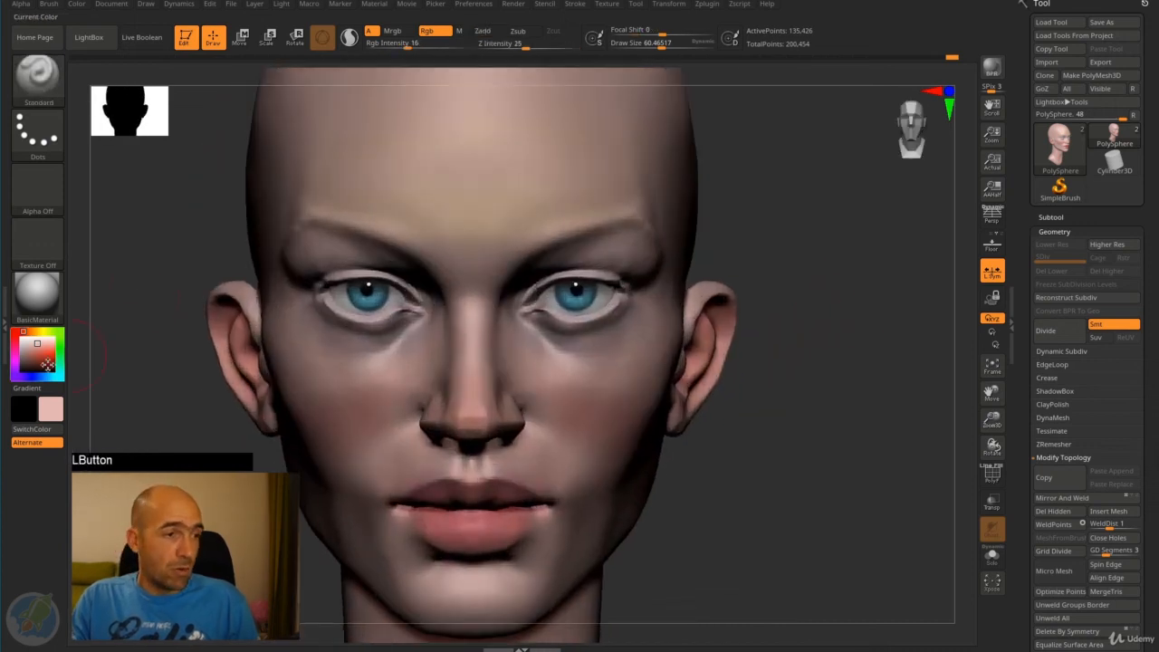
{"action": "left_click_drag", "start_coordinate": [44, 360], "coordinate": [18, 373]}
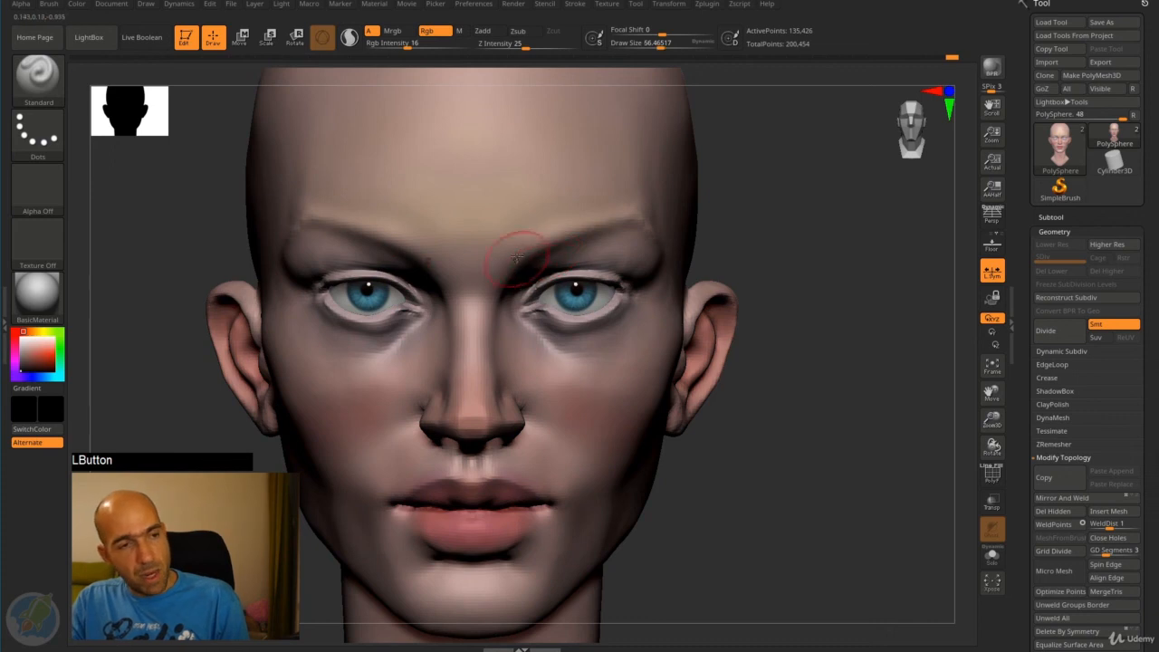
{"action": "key", "text": "bracketleft"}
{"action": "key", "text": "bracketleft"}
{"action": "key", "text": "bracketleft"}
{"action": "key", "text": "bracketleft"}
{"action": "key", "text": "bracketleft"}
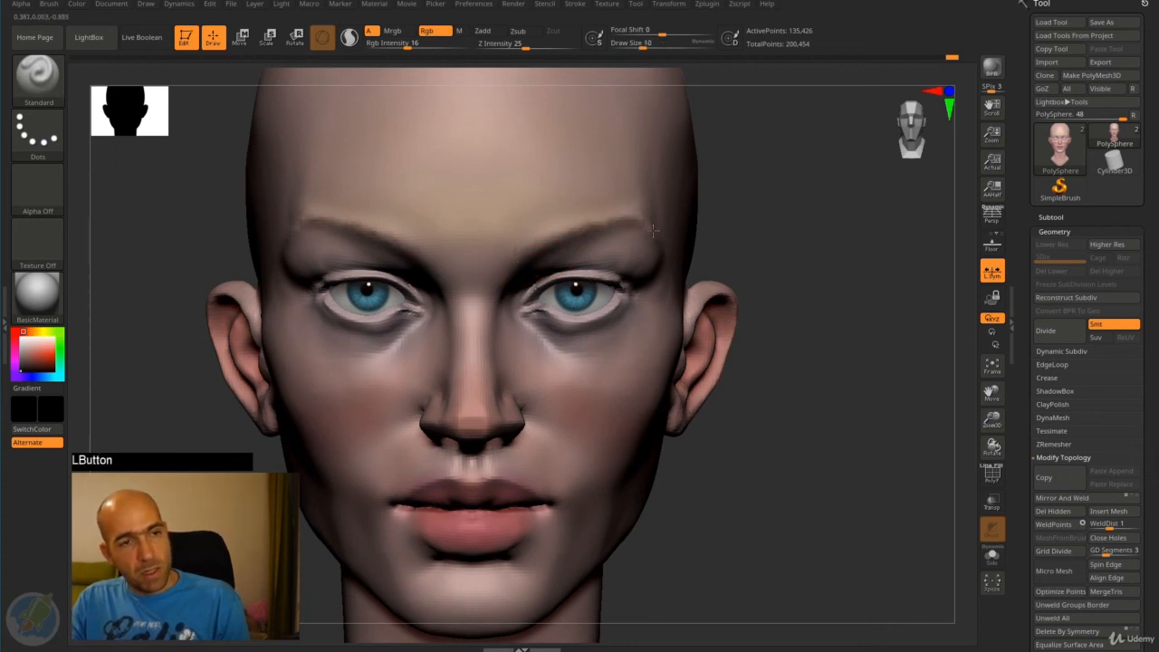
{"action": "left_click_drag", "start_coordinate": [568, 237], "coordinate": [538, 255]}
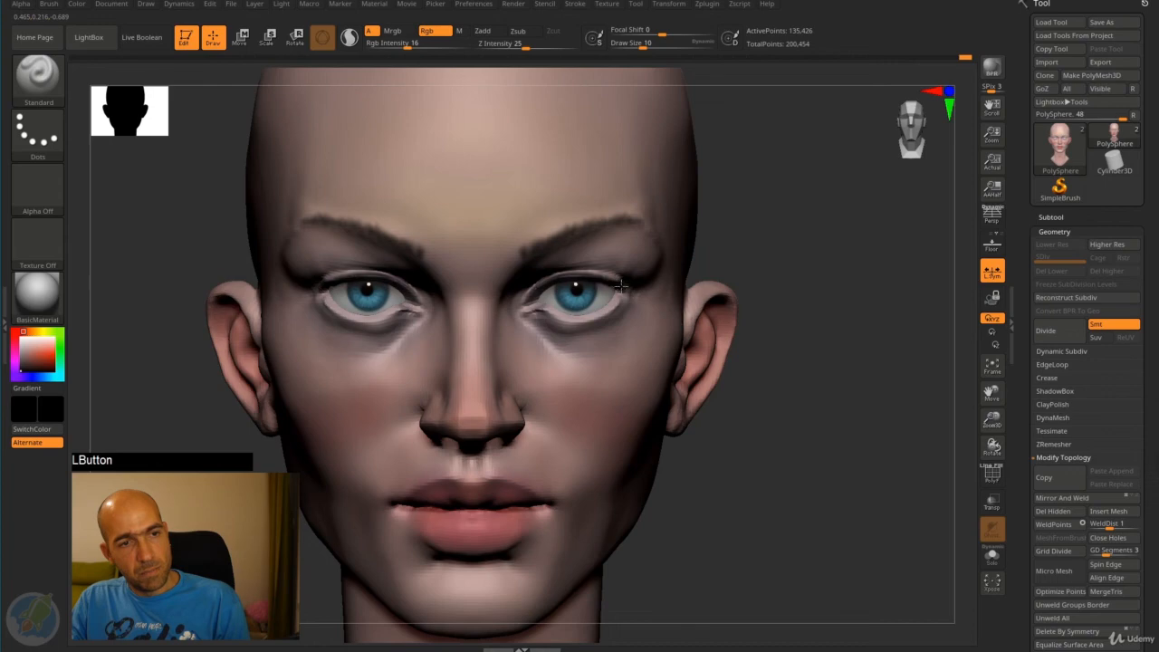
- Paint black eyeliner along the upper eyelids and extend it past the outer corners of the eyes
{"action": "left_click_drag", "start_coordinate": [621, 286], "coordinate": [641, 283]}
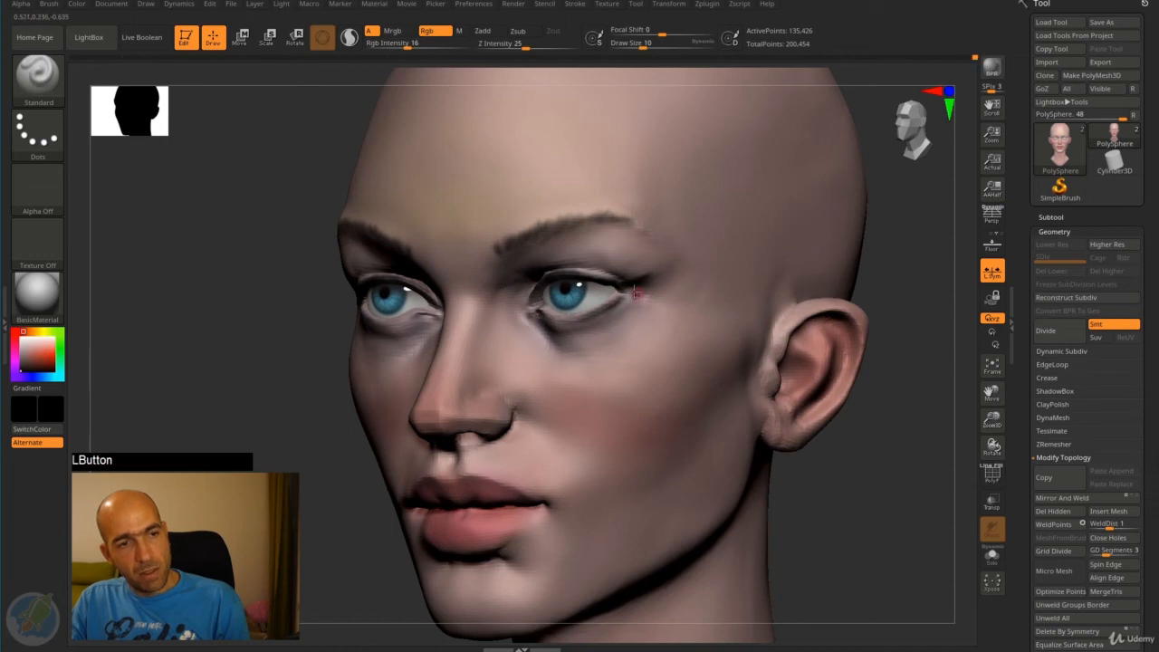
{"action": "left_click_drag", "start_coordinate": [572, 269], "coordinate": [776, 268]}
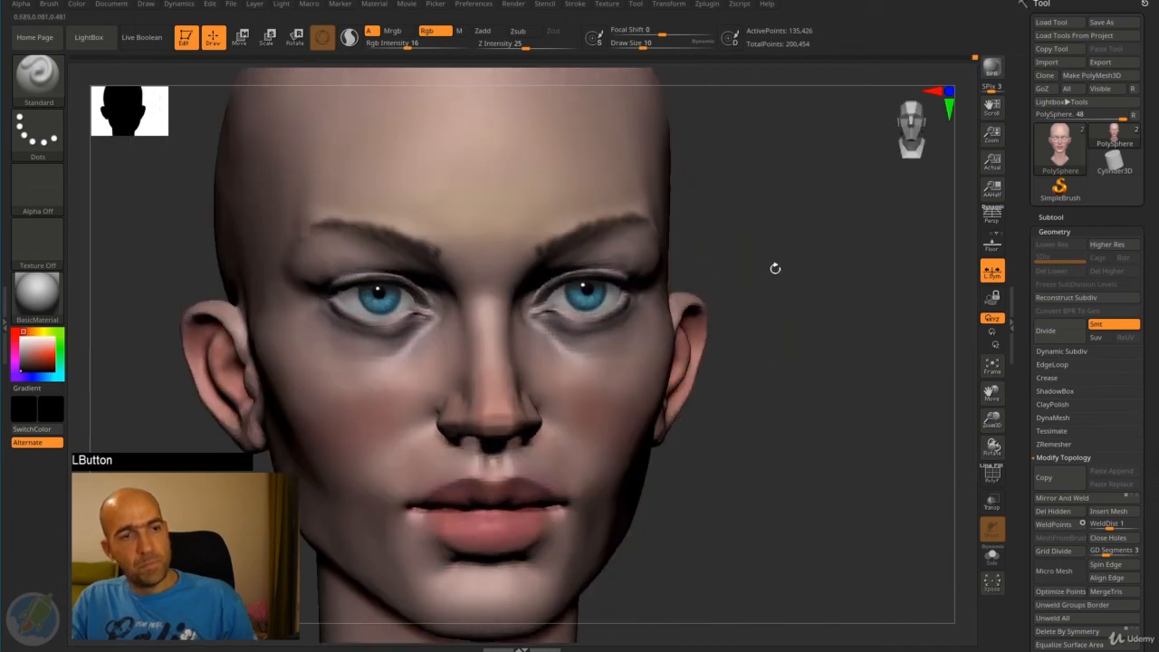
{"action": "left_click_drag", "start_coordinate": [587, 269], "coordinate": [616, 272]}
{"action": "mouse_move", "coordinate": [800, 251]}
{"action": "left_mouse_down", "text": "alt"}
{"action": "mouse_move", "coordinate": [773, 235]}
{"action": "mouse_move", "coordinate": [735, 254]}
{"action": "mouse_move", "coordinate": [744, 264]}
{"action": "mouse_move", "coordinate": [706, 243]}
{"action": "mouse_move", "coordinate": [723, 246]}
{"action": "mouse_move", "coordinate": [685, 248]}
{"action": "mouse_move", "coordinate": [703, 271]}
{"action": "left_mouse_up", "text": "alt"}
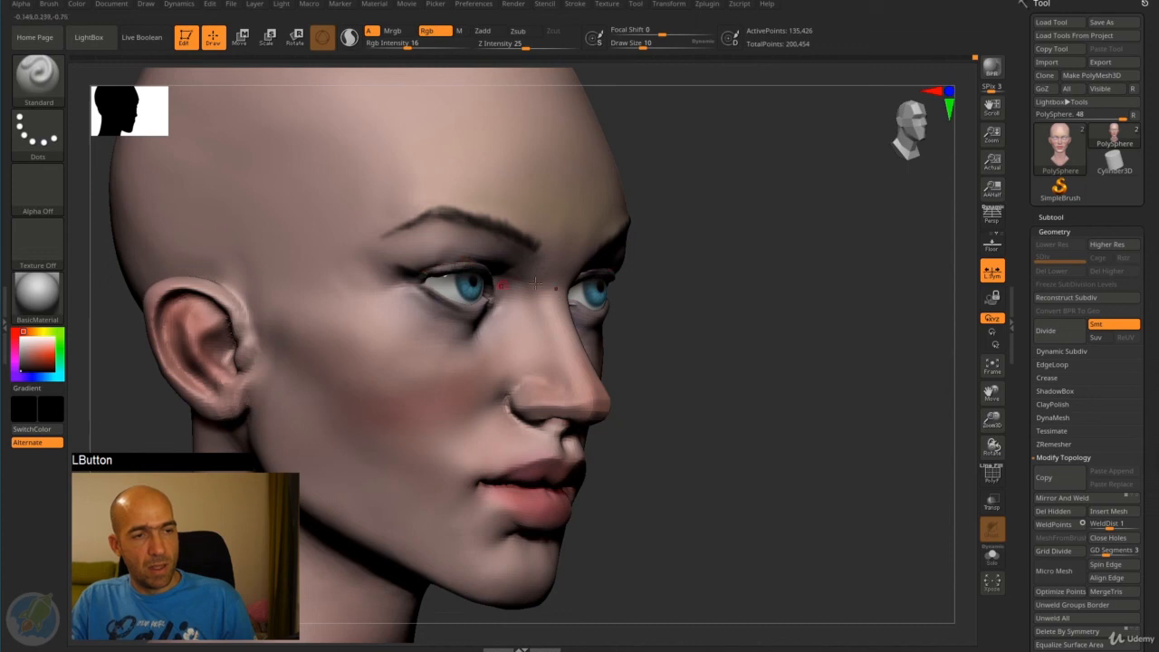
- Switch to the Move brush at draw size 190 and reshape the crown and back of the skull
{"action": "key", "text": "f"}
{"action": "left_click_drag", "start_coordinate": [685, 295], "coordinate": [715, 298], "text": "shift"}
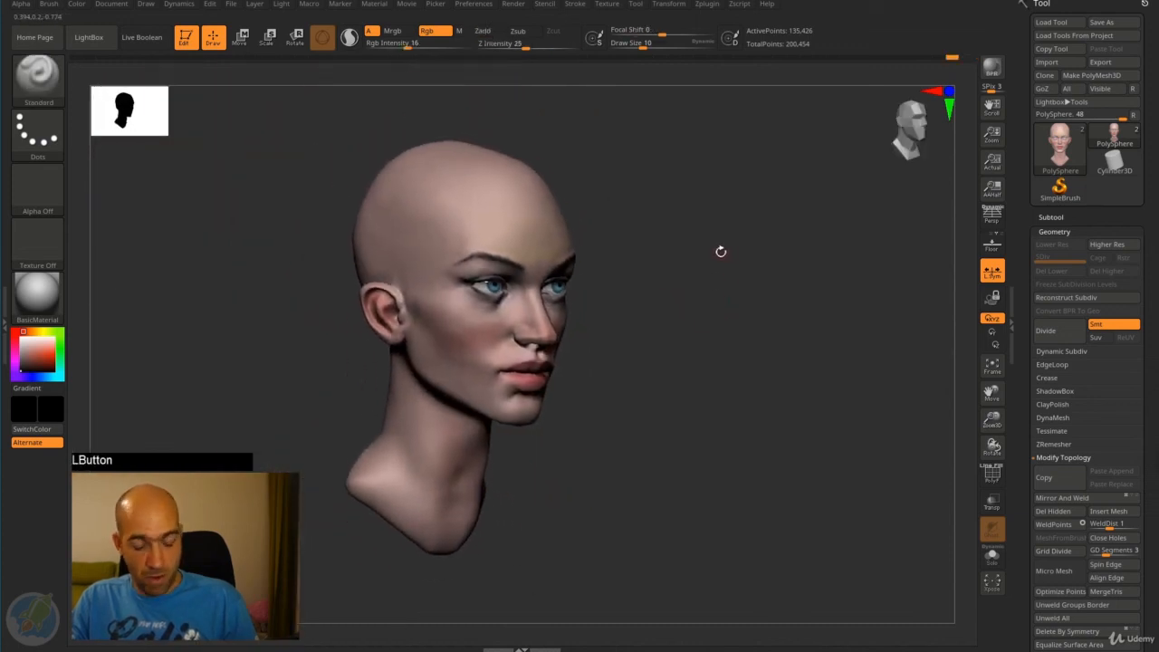
{"action": "key", "text": "b"}
{"action": "key", "text": "m"}
{"action": "key", "text": "v"}
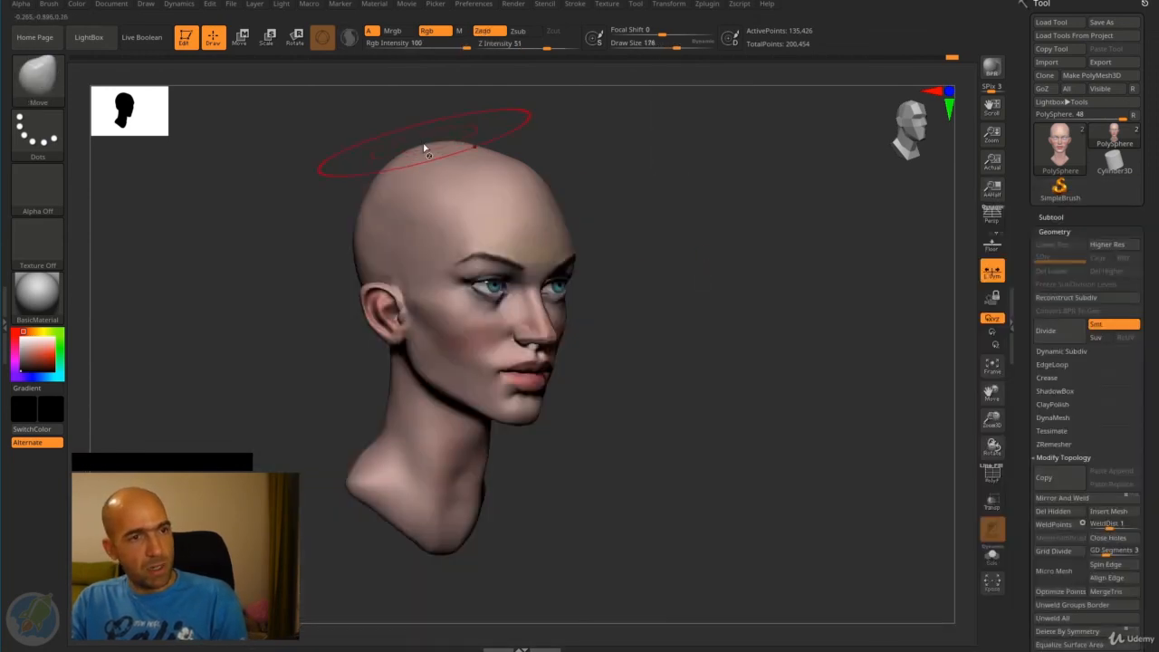
{"action": "left_click_drag", "start_coordinate": [413, 151], "coordinate": [377, 200]}
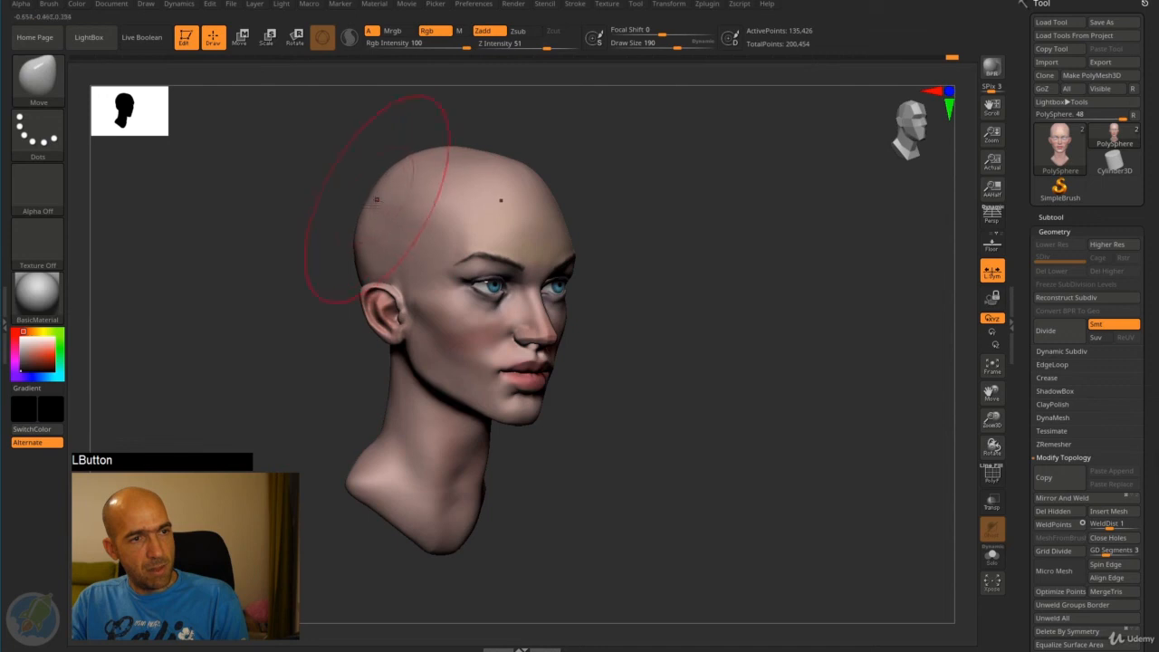
{"action": "left_click_drag", "start_coordinate": [344, 255], "coordinate": [389, 243]}
- Refine the rear contour of the skull from the other side and smooth the surface above the ear
{"action": "mouse_move", "coordinate": [706, 170]}
{"action": "left_mouse_down"}
{"action": "mouse_move", "coordinate": [598, 167]}
{"action": "mouse_move", "coordinate": [582, 187]}
{"action": "mouse_move", "coordinate": [621, 184]}
{"action": "mouse_move", "coordinate": [602, 229]}
{"action": "mouse_move", "coordinate": [608, 177]}
{"action": "left_mouse_up"}
{"action": "mouse_move", "coordinate": [665, 272]}
{"action": "left_mouse_down", "text": "shift"}
{"action": "mouse_move", "coordinate": [687, 222]}
{"action": "mouse_move", "coordinate": [712, 216]}
{"action": "mouse_move", "coordinate": [671, 149]}
{"action": "left_mouse_up", "text": "shift"}
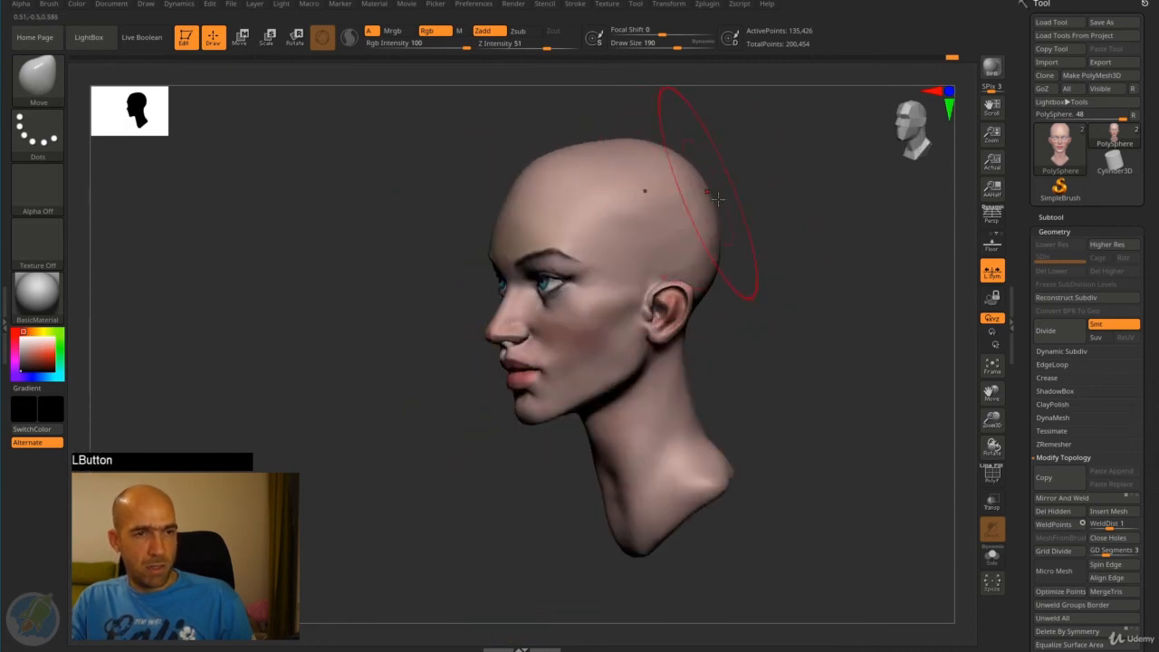
{"action": "mouse_move", "coordinate": [746, 210]}
{"action": "left_mouse_down", "text": "shift"}
{"action": "mouse_move", "coordinate": [763, 218]}
{"action": "mouse_move", "coordinate": [761, 198]}
{"action": "left_mouse_up", "text": "shift"}
{"action": "mouse_move", "coordinate": [738, 254]}
{"action": "left_mouse_down"}
{"action": "mouse_move", "coordinate": [748, 264]}
{"action": "mouse_move", "coordinate": [715, 257]}
{"action": "left_mouse_up"}
{"action": "key", "text": "shift"}
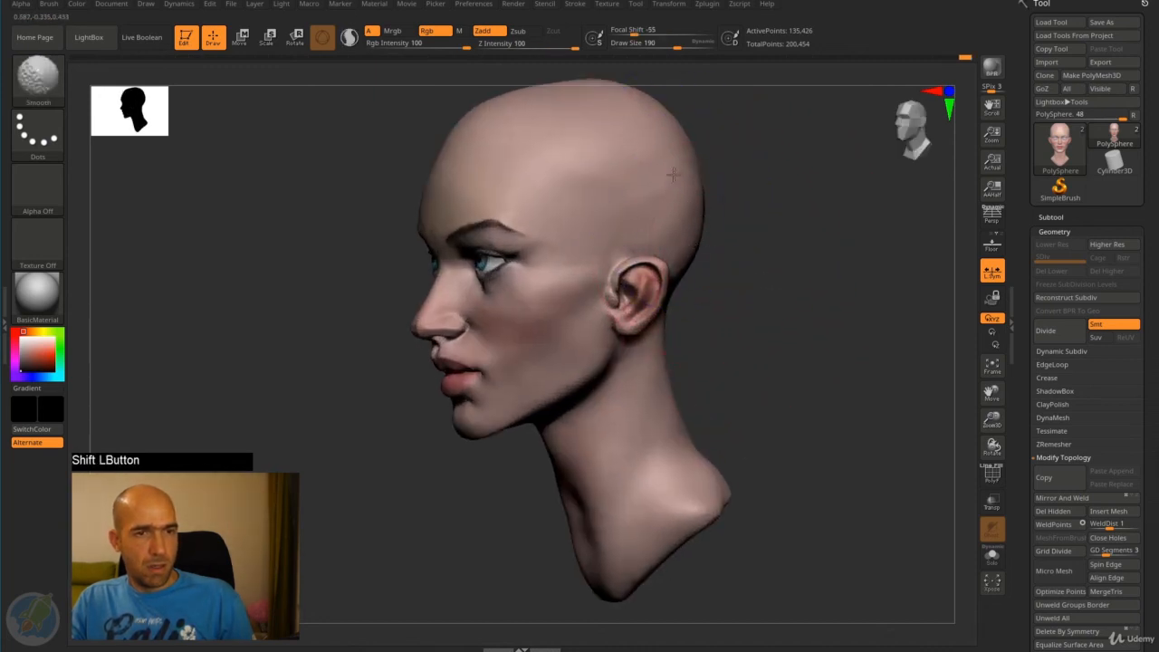
{"action": "left_click_drag", "start_coordinate": [674, 174], "coordinate": [679, 181]}
{"action": "mouse_move", "coordinate": [747, 210]}
{"action": "left_mouse_down", "text": "alt"}
{"action": "mouse_move", "coordinate": [756, 232]}
{"action": "mouse_move", "coordinate": [729, 231]}
{"action": "left_mouse_up", "text": "alt"}
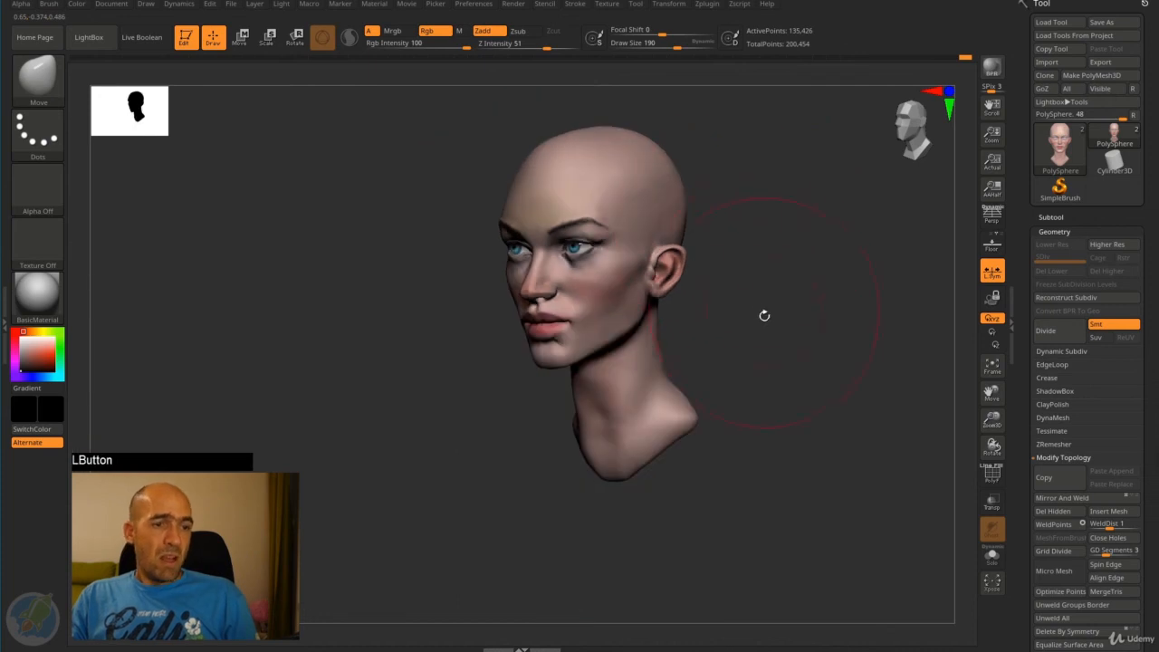
- Adjust the contours of the neck and the area under the jaw with the Move brush
{"action": "mouse_move", "coordinate": [763, 316]}
{"action": "left_mouse_down"}
{"action": "mouse_move", "coordinate": [712, 323]}
{"action": "mouse_move", "coordinate": [738, 337]}
{"action": "left_mouse_up"}
{"action": "left_click_drag", "start_coordinate": [538, 536], "coordinate": [538, 544], "text": "shift"}
{"action": "mouse_move", "coordinate": [692, 429]}
{"action": "left_mouse_down", "text": "alt"}
{"action": "mouse_move", "coordinate": [670, 399]}
{"action": "mouse_move", "coordinate": [745, 386]}
{"action": "mouse_move", "coordinate": [720, 384]}
{"action": "left_mouse_up", "text": "alt"}
{"action": "left_click_drag", "start_coordinate": [590, 372], "coordinate": [599, 326], "text": "shift"}
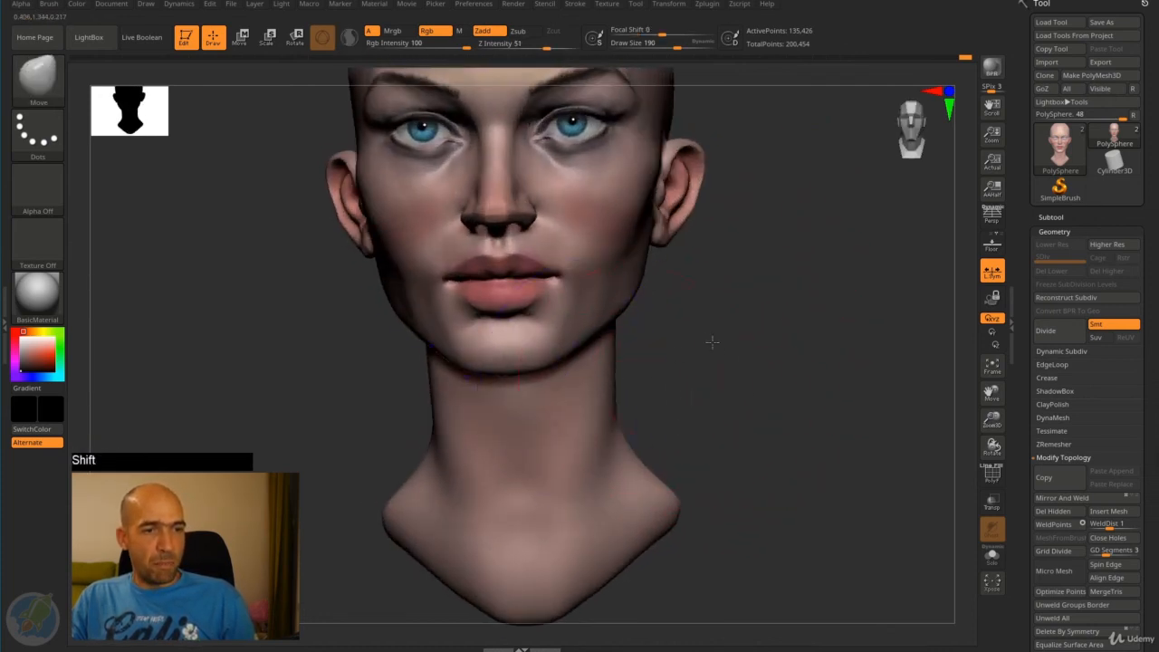
{"action": "mouse_move", "coordinate": [712, 341]}
{"action": "left_mouse_down", "text": "alt"}
{"action": "mouse_move", "coordinate": [769, 377]}
{"action": "mouse_move", "coordinate": [696, 390]}
{"action": "left_mouse_up", "text": "alt"}
{"action": "left_click_drag", "start_coordinate": [476, 469], "coordinate": [465, 367], "text": "alt"}
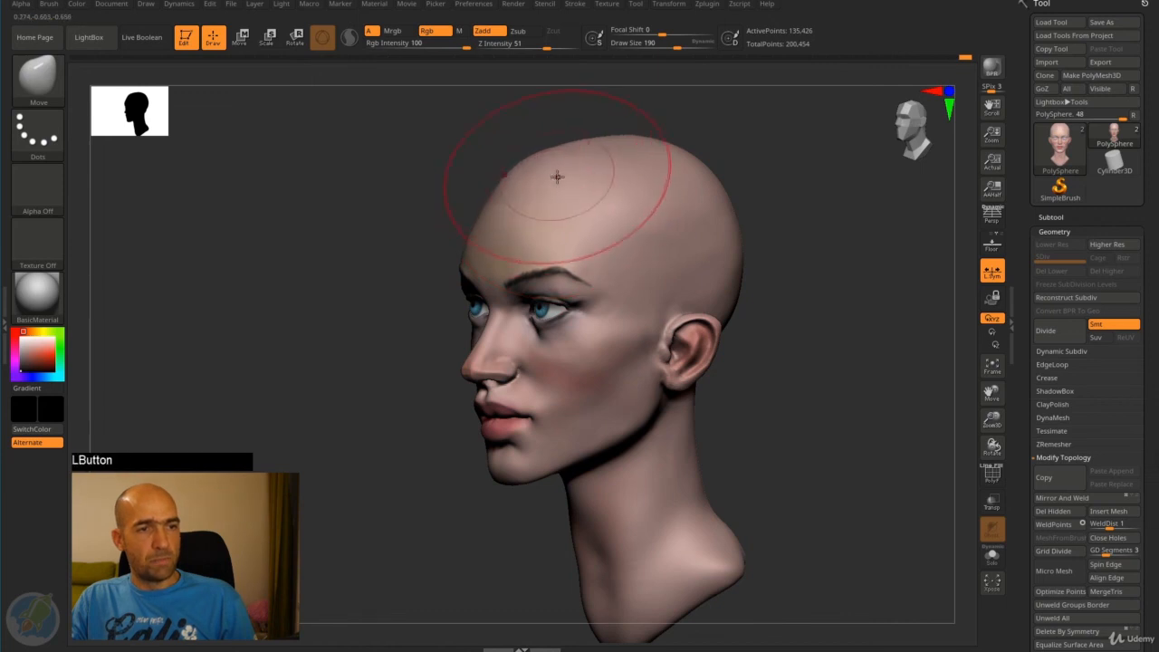
- Adjust the upper forehead and top of the skull with the Move brush, checking the profile and front views
{"action": "left_click_drag", "start_coordinate": [542, 185], "coordinate": [447, 219]}
{"action": "left_click_drag", "start_coordinate": [591, 186], "coordinate": [584, 186]}
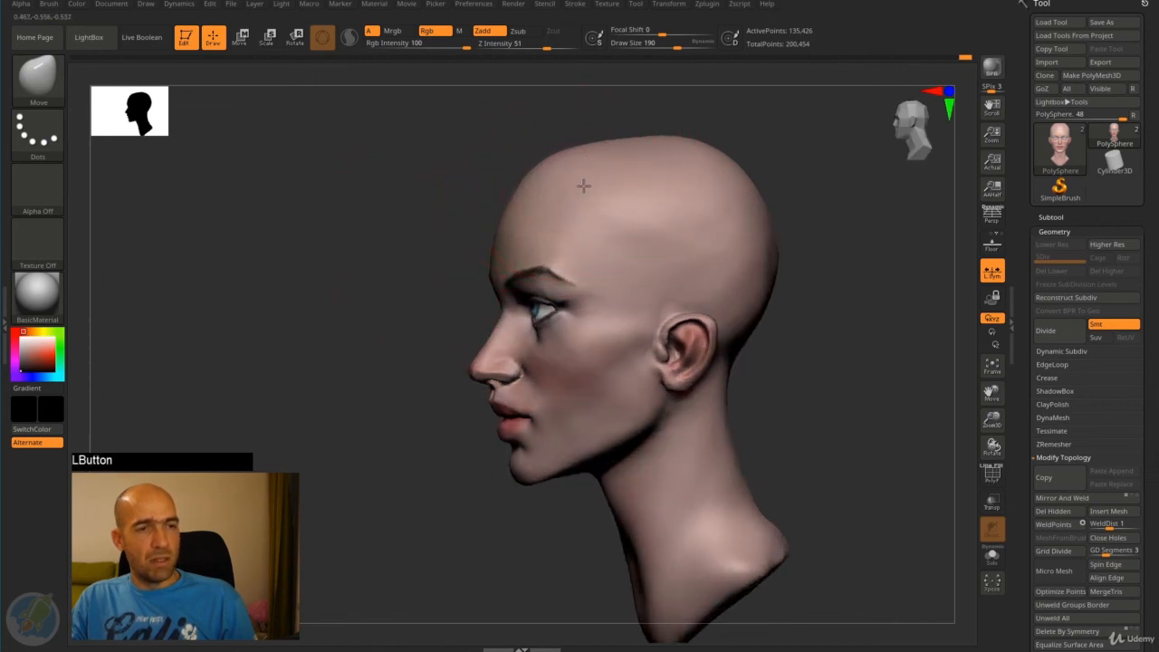
{"action": "mouse_move", "coordinate": [826, 188]}
{"action": "left_mouse_down"}
{"action": "mouse_move", "coordinate": [797, 187]}
{"action": "mouse_move", "coordinate": [781, 154]}
{"action": "left_mouse_up"}
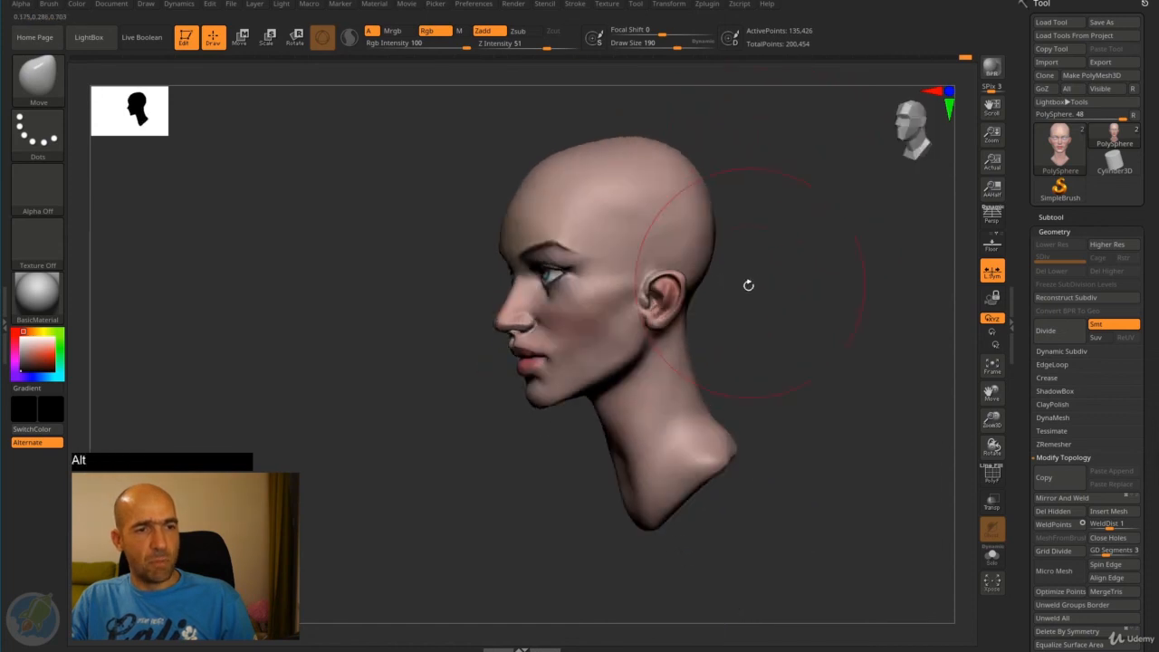
{"action": "left_click_drag", "start_coordinate": [748, 284], "coordinate": [824, 389], "text": "alt"}
{"action": "left_click_drag", "start_coordinate": [678, 404], "coordinate": [678, 379], "text": "alt"}
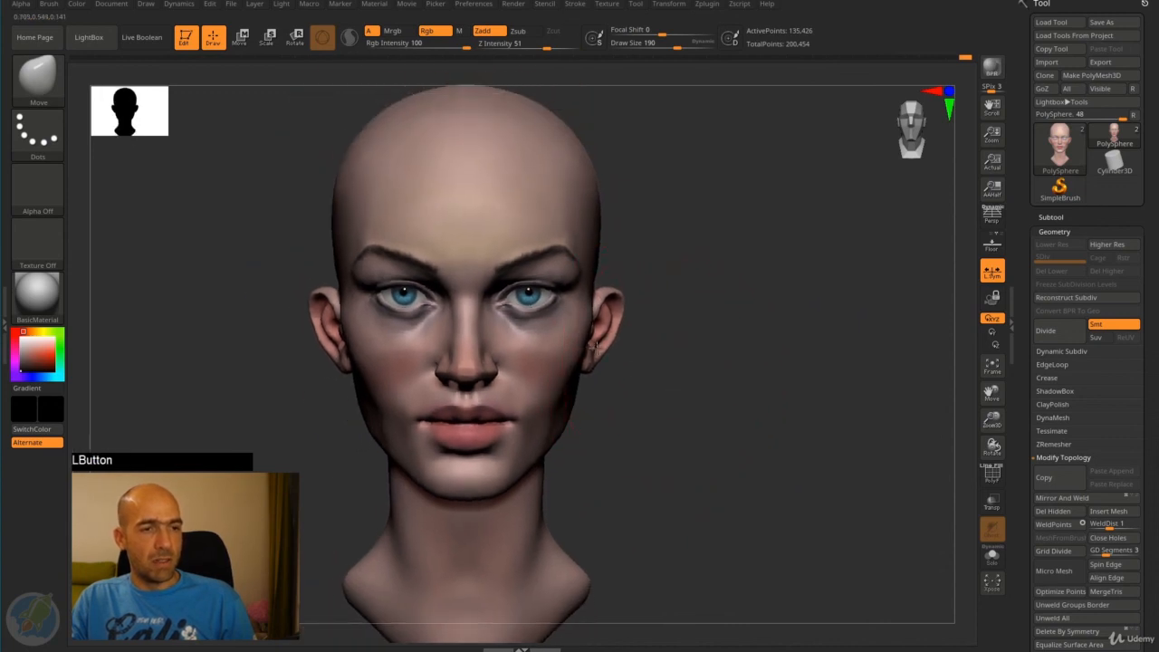
- Smooth the cheek area below the eye and blend its color with the Smooth brush
{"action": "left_click_drag", "start_coordinate": [634, 262], "coordinate": [698, 251], "text": "alt"}
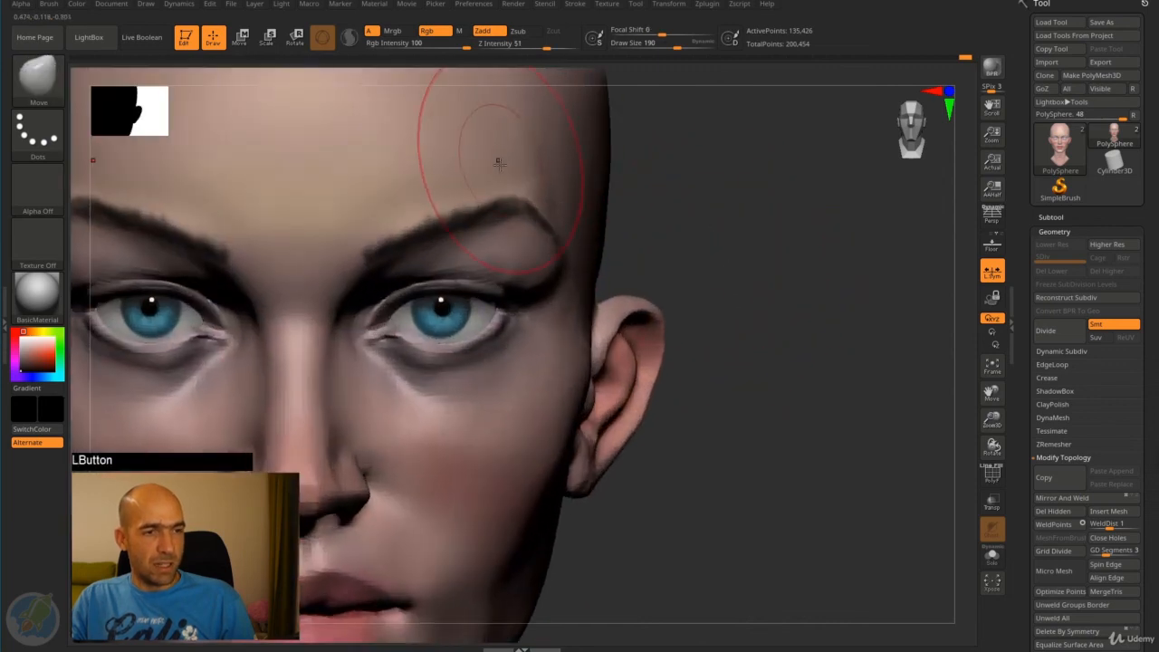
{"action": "left_click_drag", "start_coordinate": [659, 202], "coordinate": [689, 349], "text": "alt"}
{"action": "left_click_drag", "start_coordinate": [496, 399], "coordinate": [290, 390], "text": "shift"}
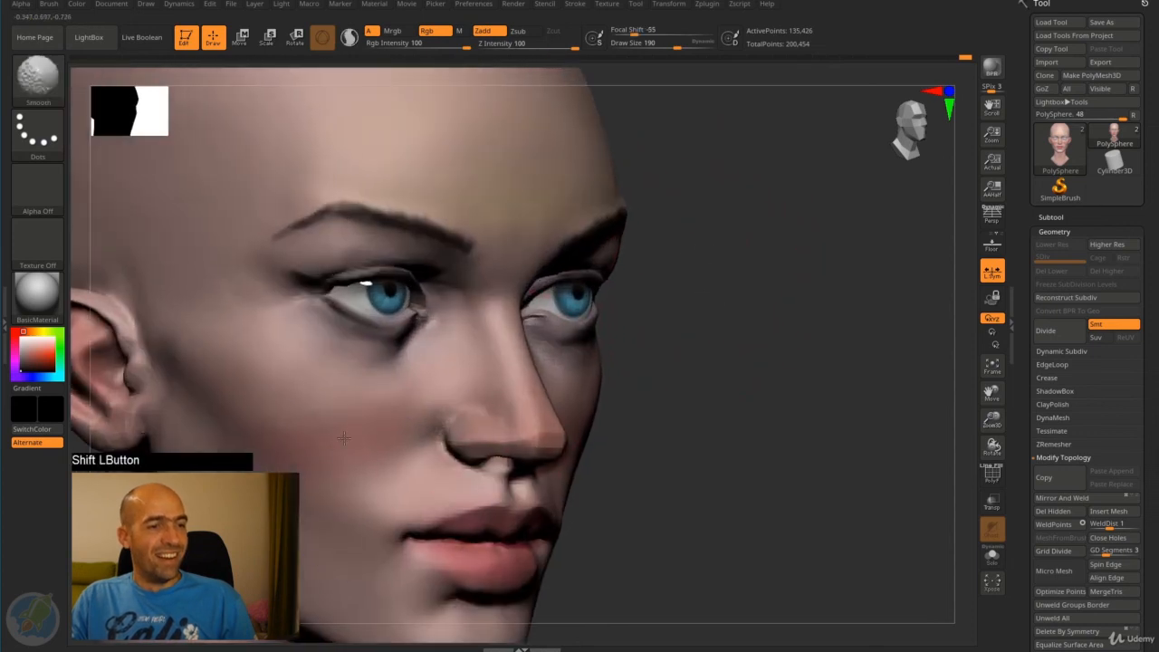
{"action": "mouse_move", "coordinate": [649, 444]}
{"action": "left_mouse_down", "text": "alt"}
{"action": "mouse_move", "coordinate": [639, 383]}
{"action": "mouse_move", "coordinate": [613, 393]}
{"action": "mouse_move", "coordinate": [609, 449]}
{"action": "left_mouse_up", "text": "alt"}
{"action": "left_click_drag", "start_coordinate": [399, 381], "coordinate": [333, 333], "text": "shift"}
{"action": "left_click_drag", "start_coordinate": [657, 360], "coordinate": [718, 327], "text": "alt"}
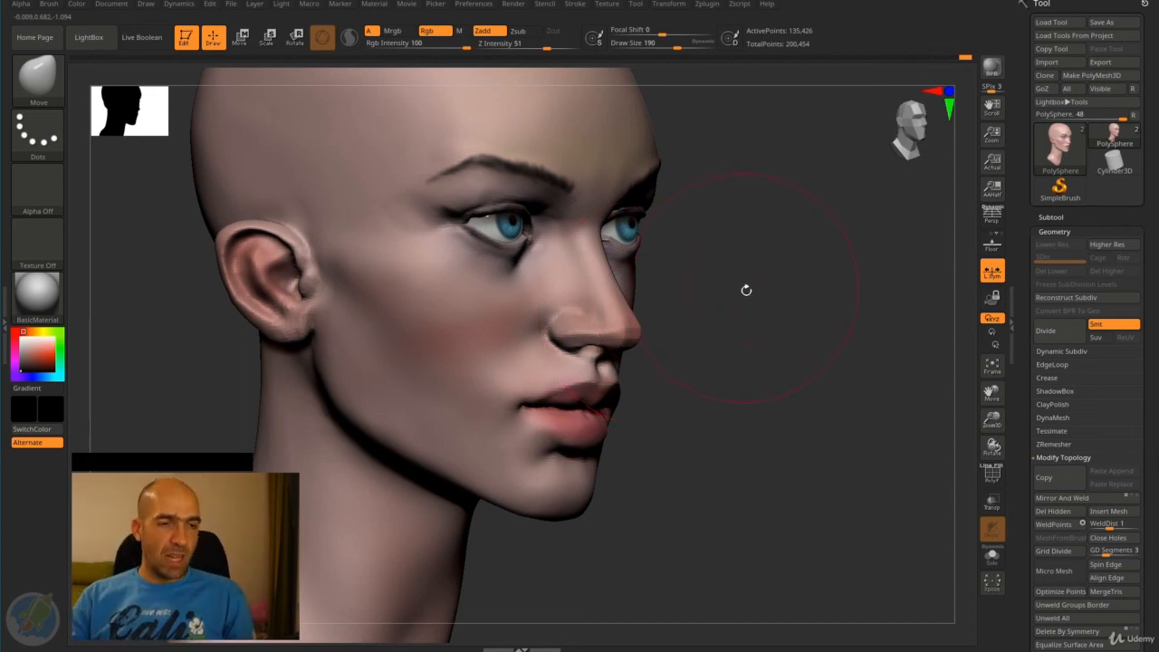
- Turn off the RGB channel for the Smooth brush
{"action": "left_click_drag", "start_coordinate": [746, 290], "coordinate": [737, 221]}
{"action": "key", "text": "shift"}
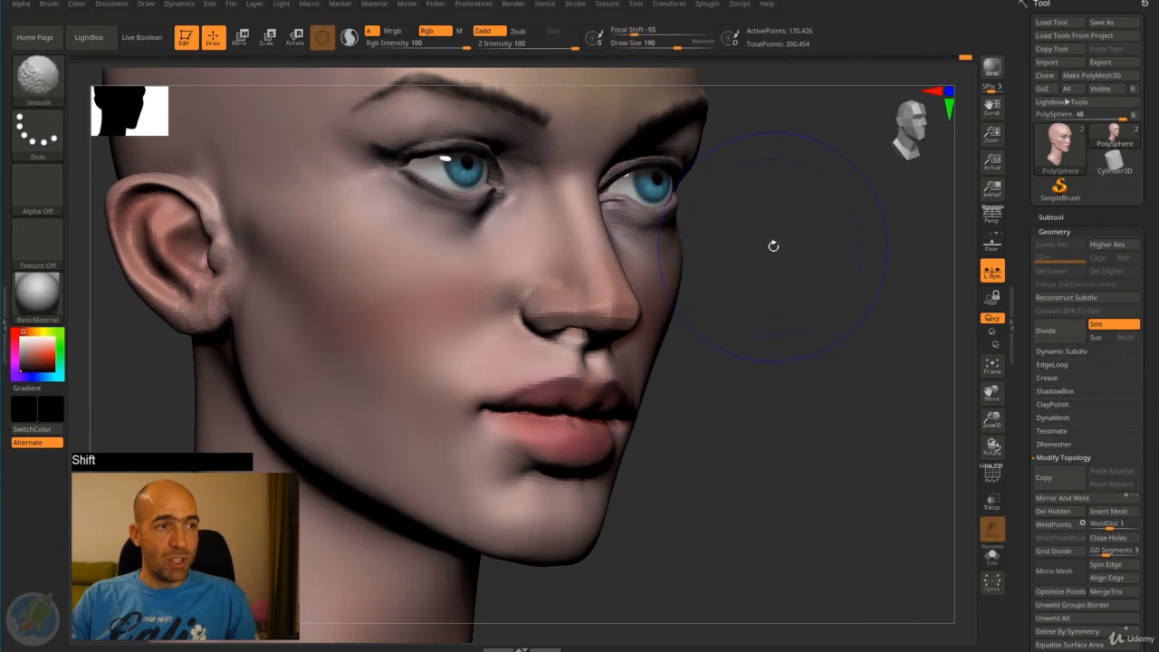
{"action": "left_click", "coordinate": [440, 34], "text": "shift"}
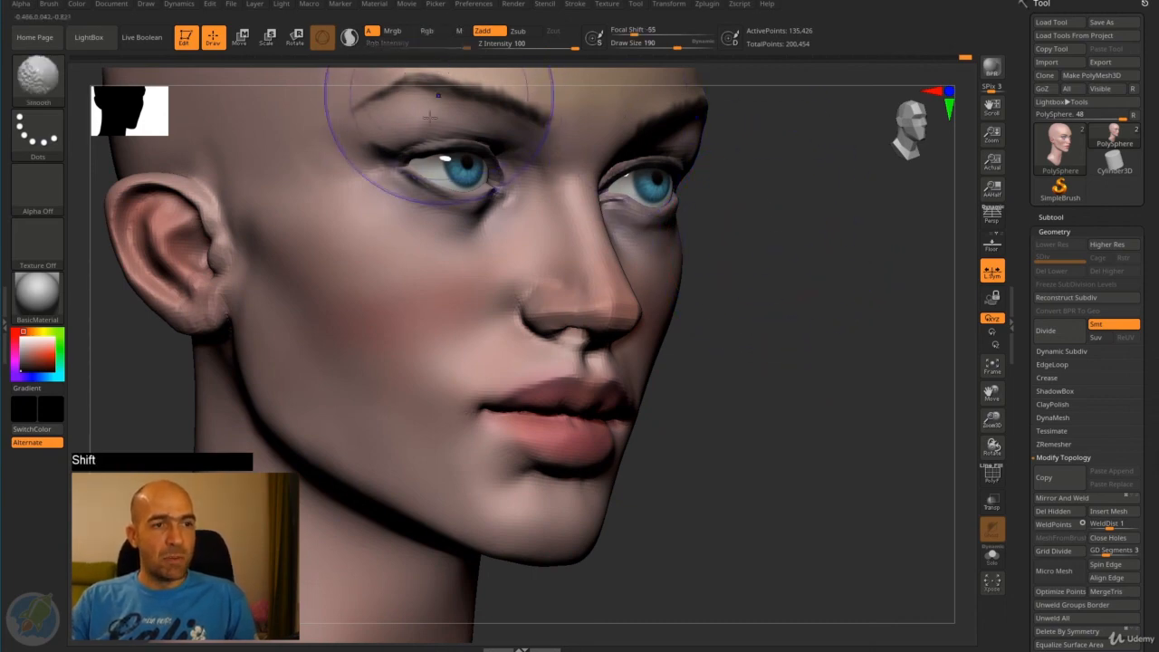
- Select the eye subtool and smooth the eye surface without affecting its color
{"action": "mouse_move", "coordinate": [785, 297]}
{"action": "left_mouse_down", "text": "alt"}
{"action": "mouse_move", "coordinate": [710, 398]}
{"action": "mouse_move", "coordinate": [725, 362]}
{"action": "left_mouse_up", "text": "alt"}
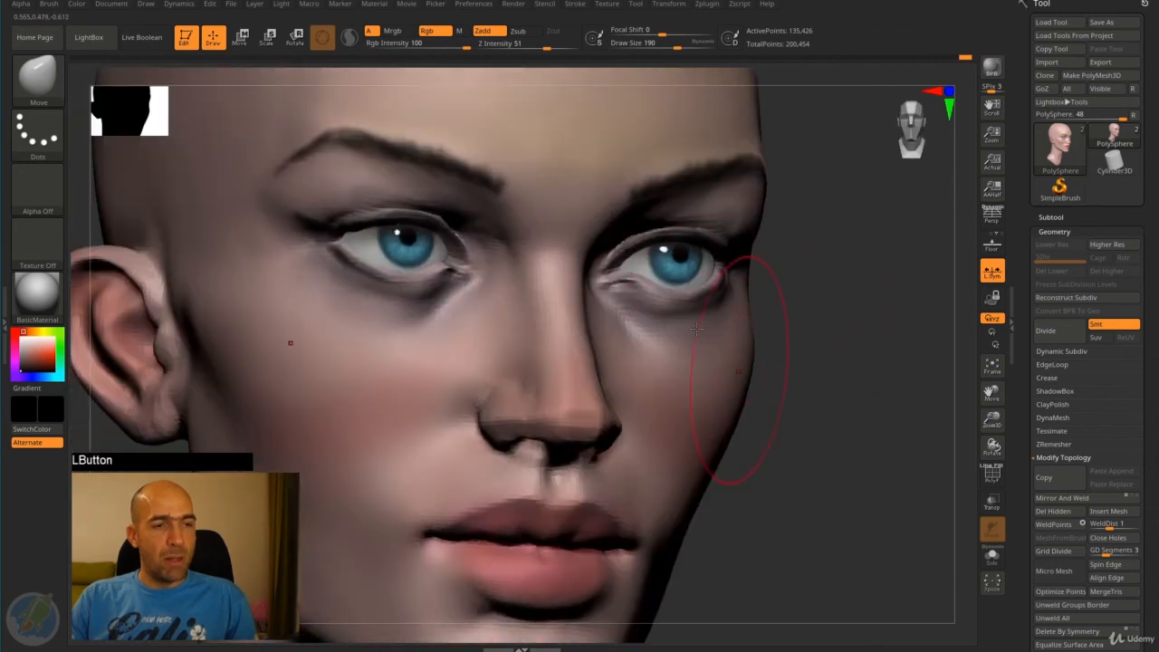
{"action": "left_click", "coordinate": [429, 246], "text": "alt"}
{"action": "key", "text": "shift"}
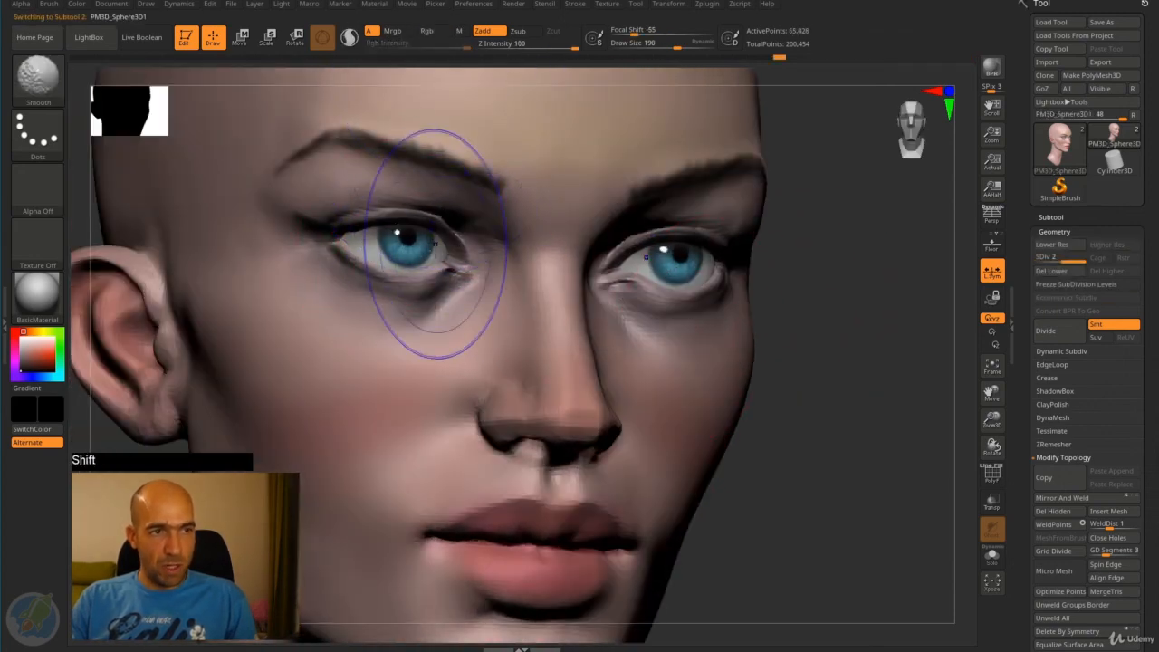
{"action": "left_click_drag", "start_coordinate": [427, 246], "coordinate": [431, 216], "text": "shift"}
{"action": "left_click_drag", "start_coordinate": [430, 262], "coordinate": [427, 268], "text": "shift"}
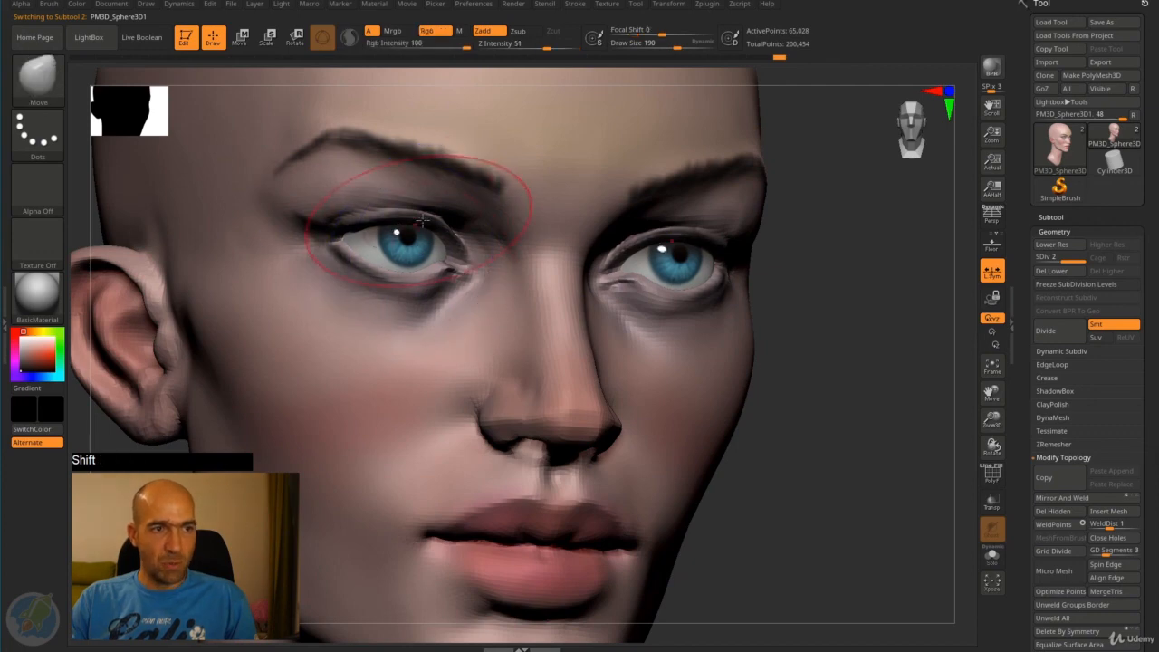
- Re-enable the RGB channel for the Smooth brush, try blending the eye colors and undo the smoothing
{"action": "key", "text": "shift"}
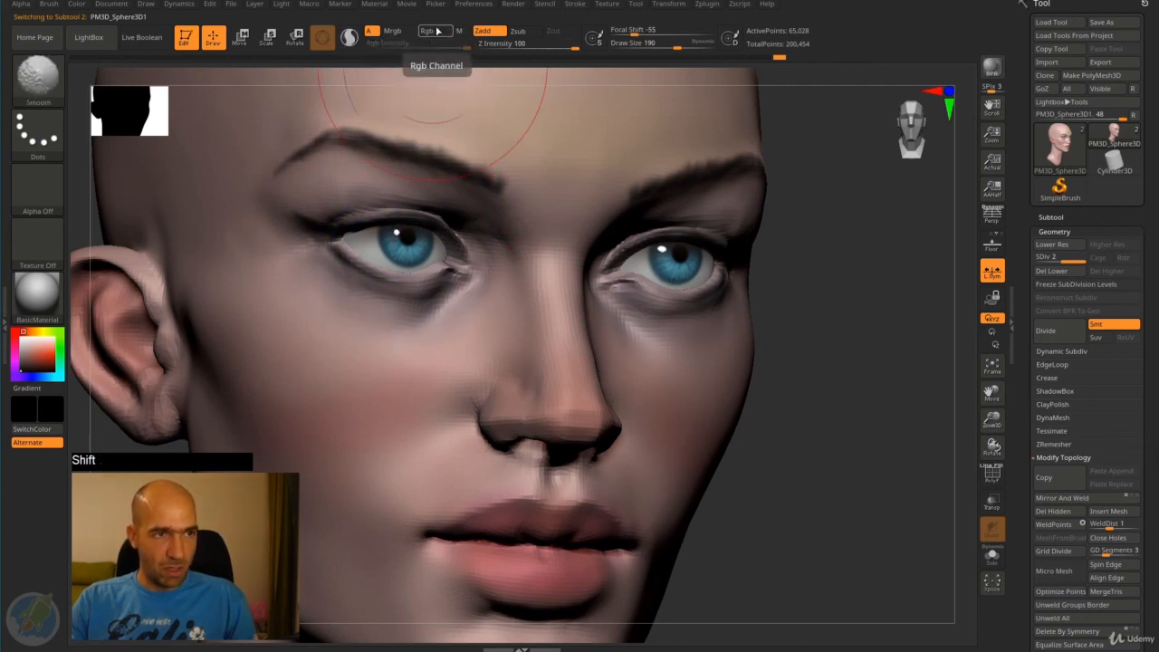
{"action": "left_click", "coordinate": [431, 30]}
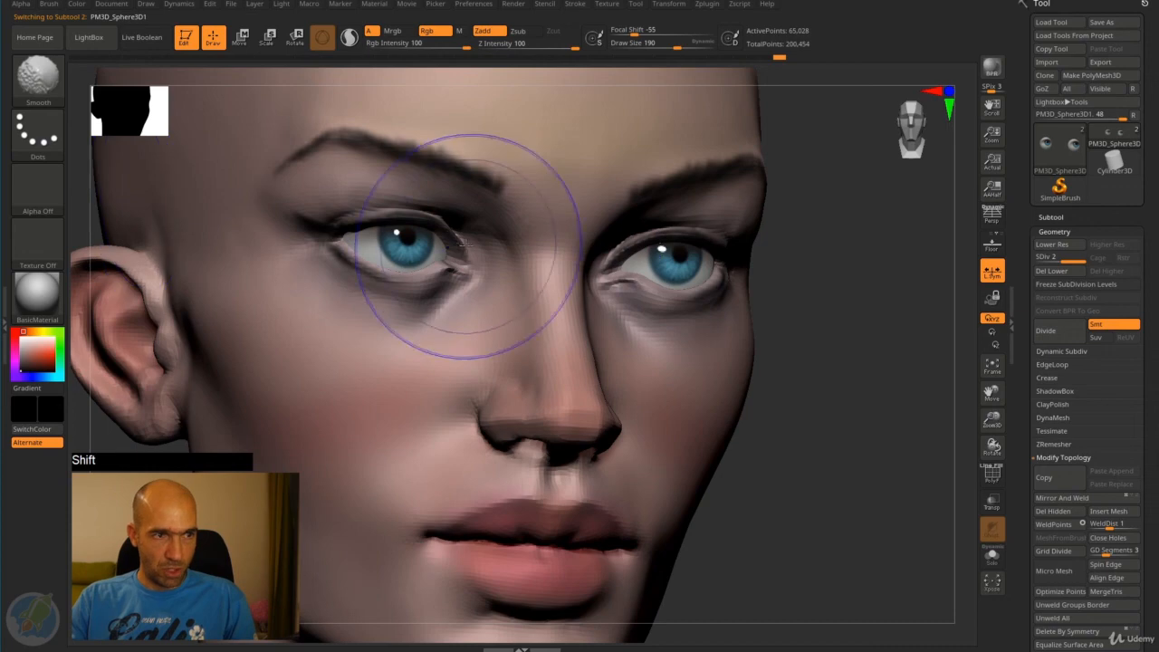
{"action": "left_click_drag", "start_coordinate": [426, 249], "coordinate": [396, 224], "text": "shift"}
{"action": "left_click_drag", "start_coordinate": [768, 369], "coordinate": [759, 355], "text": "alt"}
{"action": "mouse_move", "coordinate": [759, 355]}
{"action": "left_mouse_down", "text": "shift"}
{"action": "mouse_move", "coordinate": [751, 378]}
{"action": "mouse_move", "coordinate": [709, 371]}
{"action": "mouse_move", "coordinate": [720, 383]}
{"action": "mouse_move", "coordinate": [743, 375]}
{"action": "mouse_move", "coordinate": [733, 380]}
{"action": "left_mouse_up", "text": "shift"}
{"action": "key", "text": "ctrl+z"}
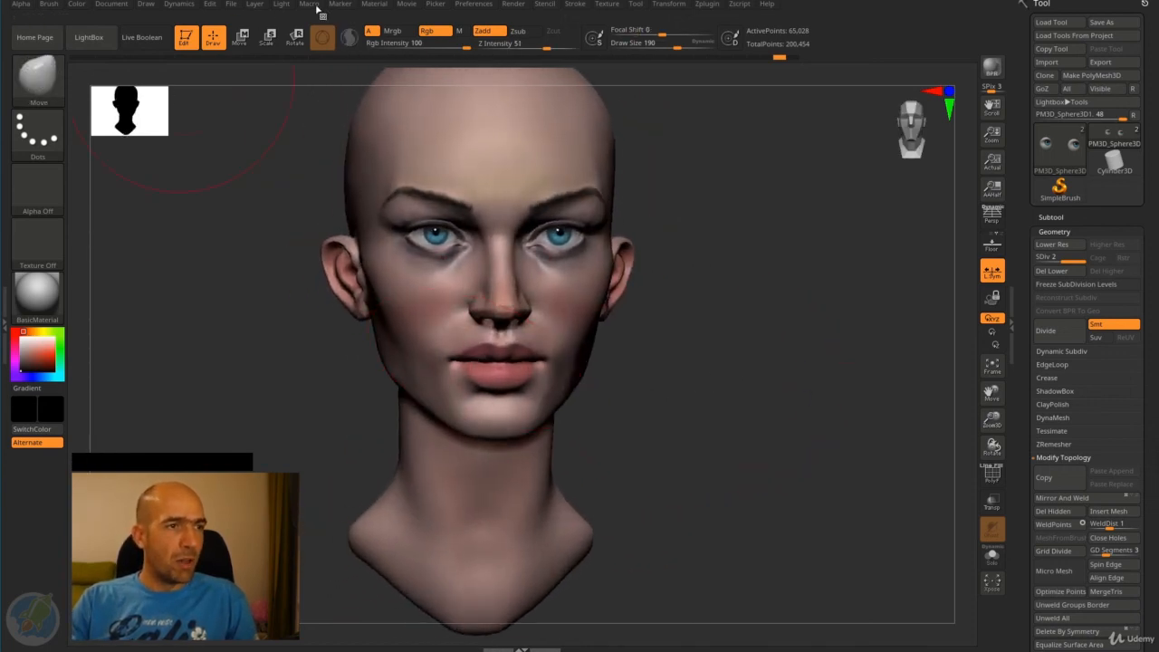
- Set the Diffuse modifier of BasicMaterial to 100 and reselect the head subtool
{"action": "left_click", "coordinate": [375, 4]}
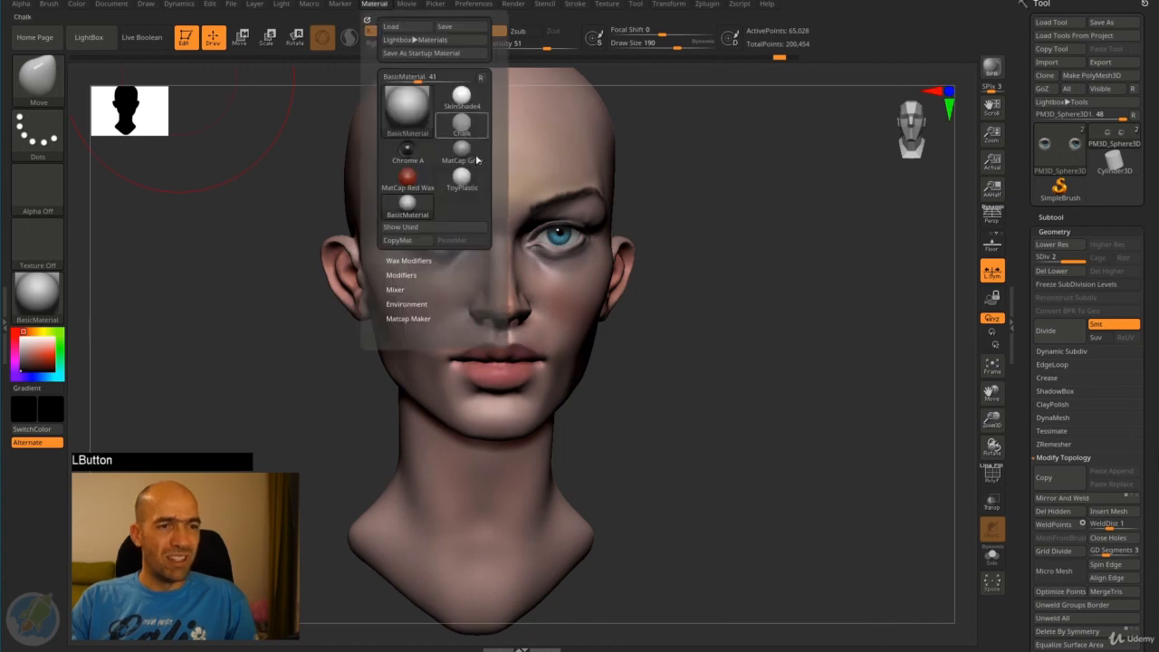
{"action": "left_click", "coordinate": [401, 274]}
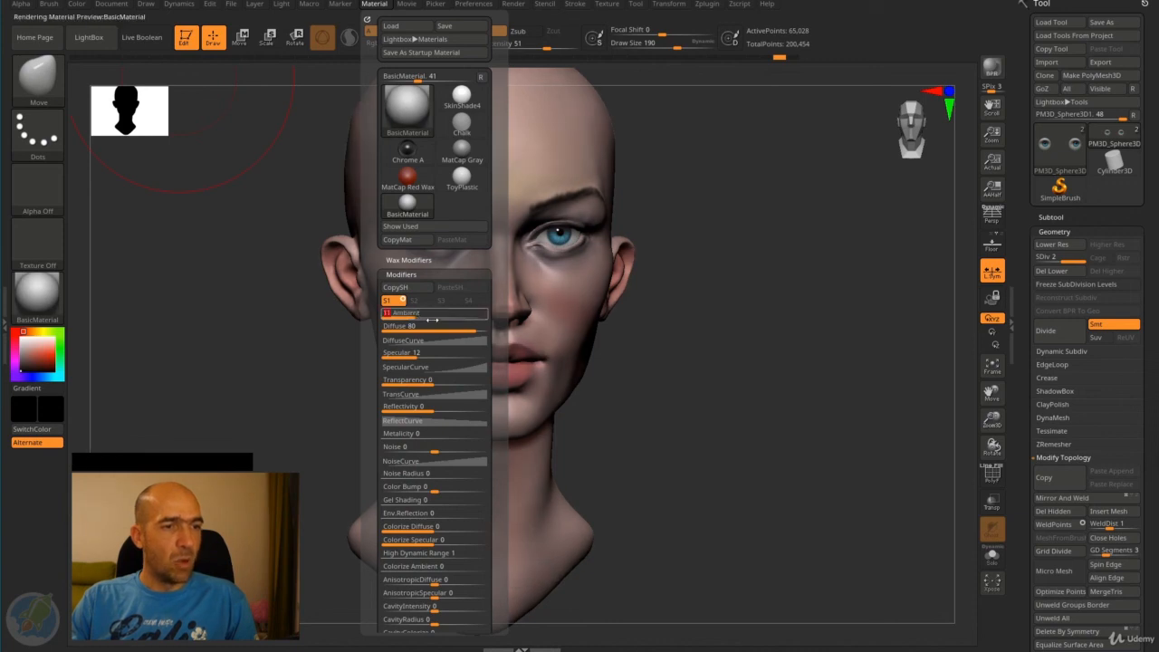
{"action": "left_click_drag", "start_coordinate": [477, 328], "coordinate": [487, 328]}
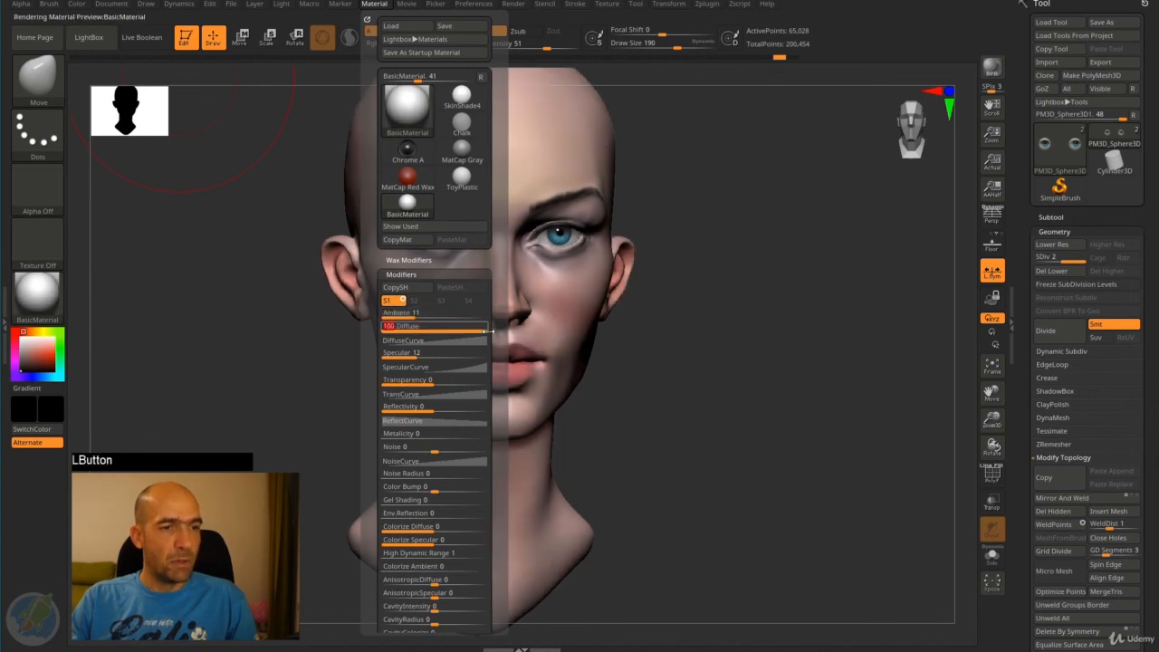
{"action": "mouse_move", "coordinate": [766, 300]}
{"action": "left_mouse_down", "text": "alt"}
{"action": "mouse_move", "coordinate": [758, 339]}
{"action": "mouse_move", "coordinate": [701, 328]}
{"action": "mouse_move", "coordinate": [748, 375]}
{"action": "mouse_move", "coordinate": [679, 364]}
{"action": "left_mouse_up", "text": "alt"}
{"action": "left_click", "coordinate": [686, 368], "text": "alt"}
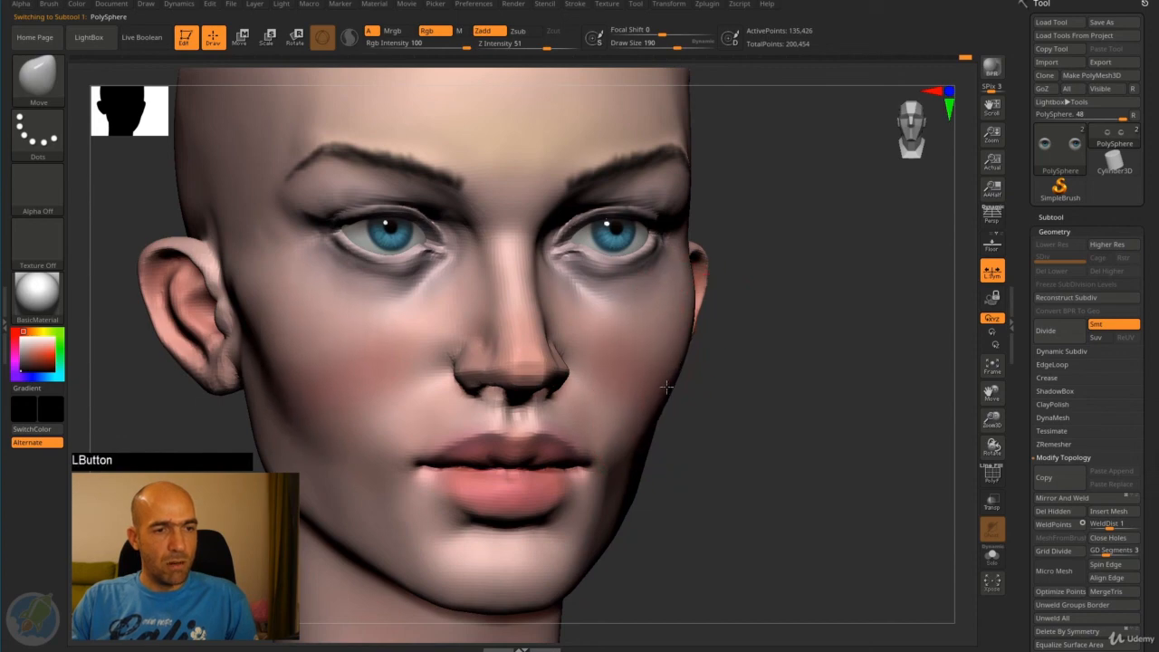
- Nudge the cheek and jawline contour slightly with the Move brush and check the face from the side and at a distance
{"action": "left_click_drag", "start_coordinate": [659, 416], "coordinate": [662, 417]}
{"action": "mouse_move", "coordinate": [716, 453]}
{"action": "left_mouse_down"}
{"action": "mouse_move", "coordinate": [678, 460]}
{"action": "mouse_move", "coordinate": [722, 443]}
{"action": "left_mouse_up"}
{"action": "left_click_drag", "start_coordinate": [641, 463], "coordinate": [638, 462]}
{"action": "left_click_drag", "start_coordinate": [719, 447], "coordinate": [709, 446]}
{"action": "left_click_drag", "start_coordinate": [709, 446], "coordinate": [647, 463]}
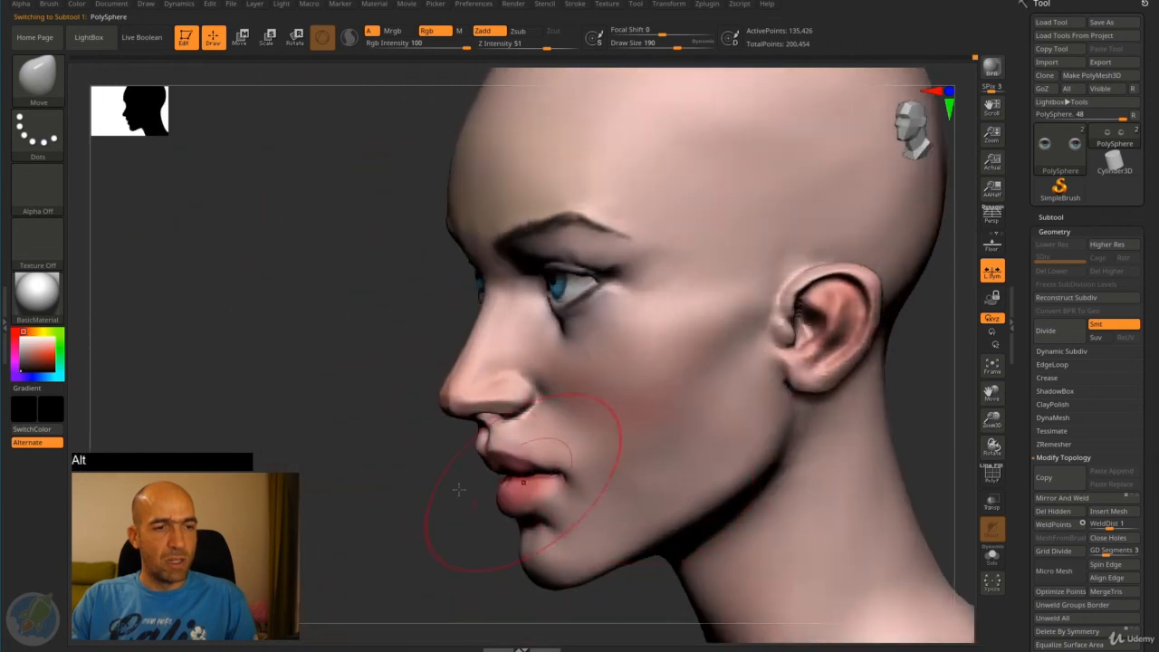
{"action": "left_click_drag", "start_coordinate": [460, 489], "coordinate": [551, 460], "text": "shift"}
{"action": "left_click_drag", "start_coordinate": [719, 469], "coordinate": [756, 359], "text": "alt"}
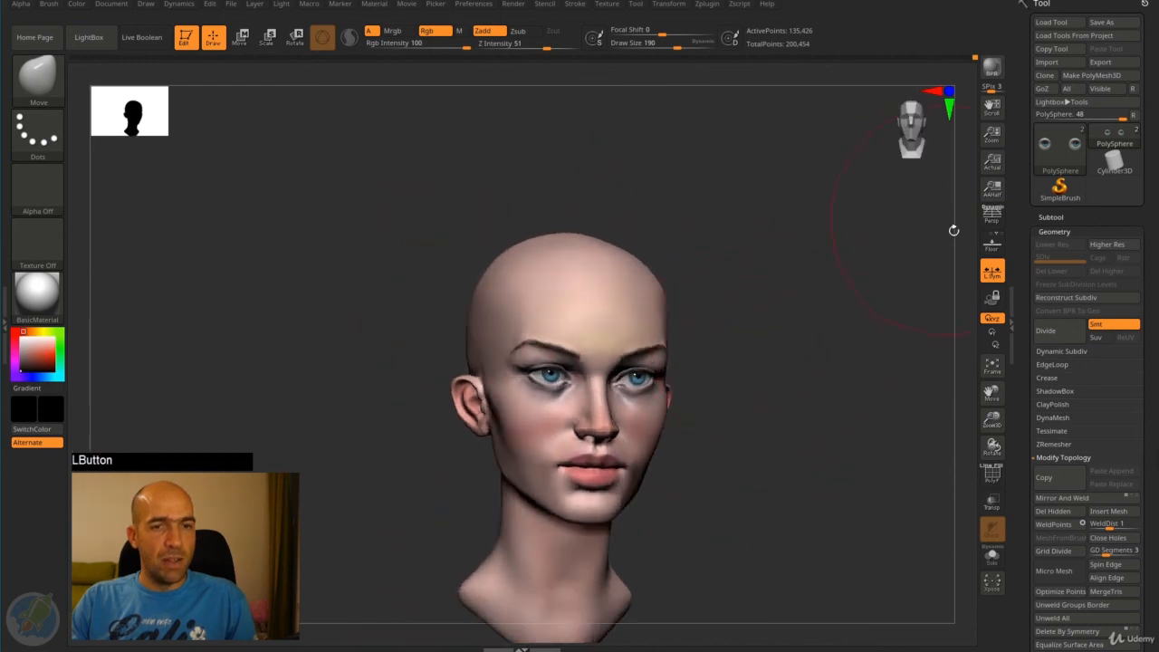
- Turn on perspective view and set the camera's focal length to 85 mm
{"action": "left_click", "coordinate": [996, 219]}
{"action": "mouse_move", "coordinate": [810, 316]}
{"action": "left_mouse_down"}
{"action": "mouse_move", "coordinate": [784, 308]}
{"action": "mouse_move", "coordinate": [820, 310]}
{"action": "mouse_move", "coordinate": [787, 292]}
{"action": "mouse_move", "coordinate": [797, 308]}
{"action": "mouse_move", "coordinate": [784, 303]}
{"action": "mouse_move", "coordinate": [798, 265]}
{"action": "left_mouse_up"}
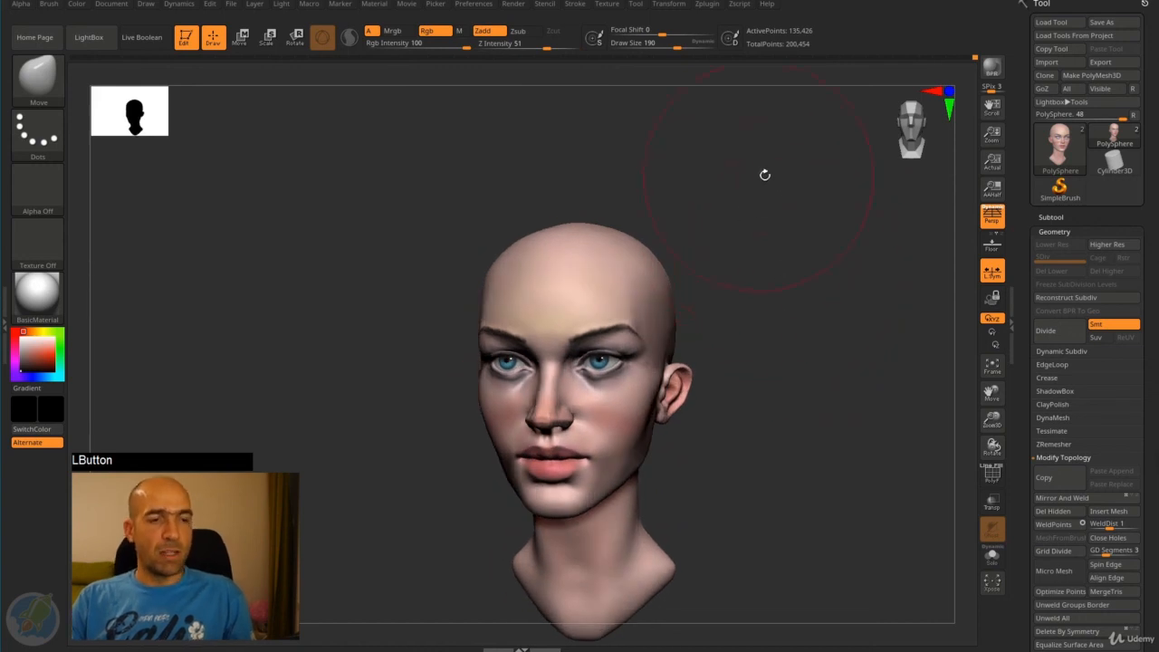
{"action": "left_click_drag", "start_coordinate": [765, 175], "coordinate": [774, 229]}
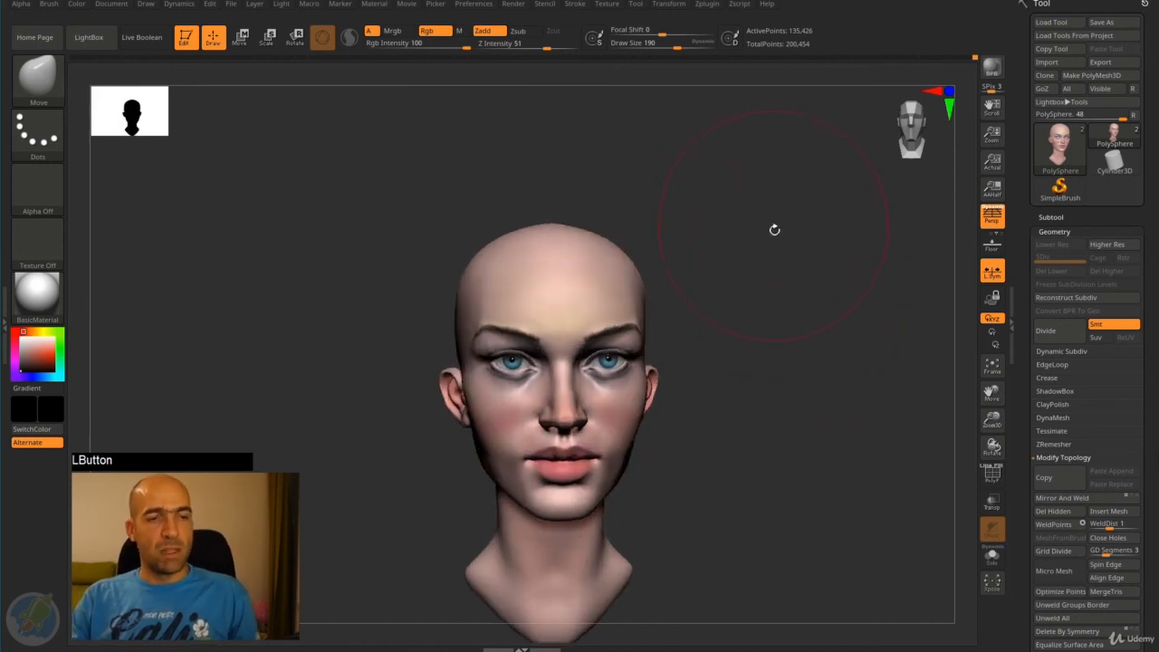
{"action": "left_click", "coordinate": [182, 5]}
{"action": "left_click", "coordinate": [109, 5]}
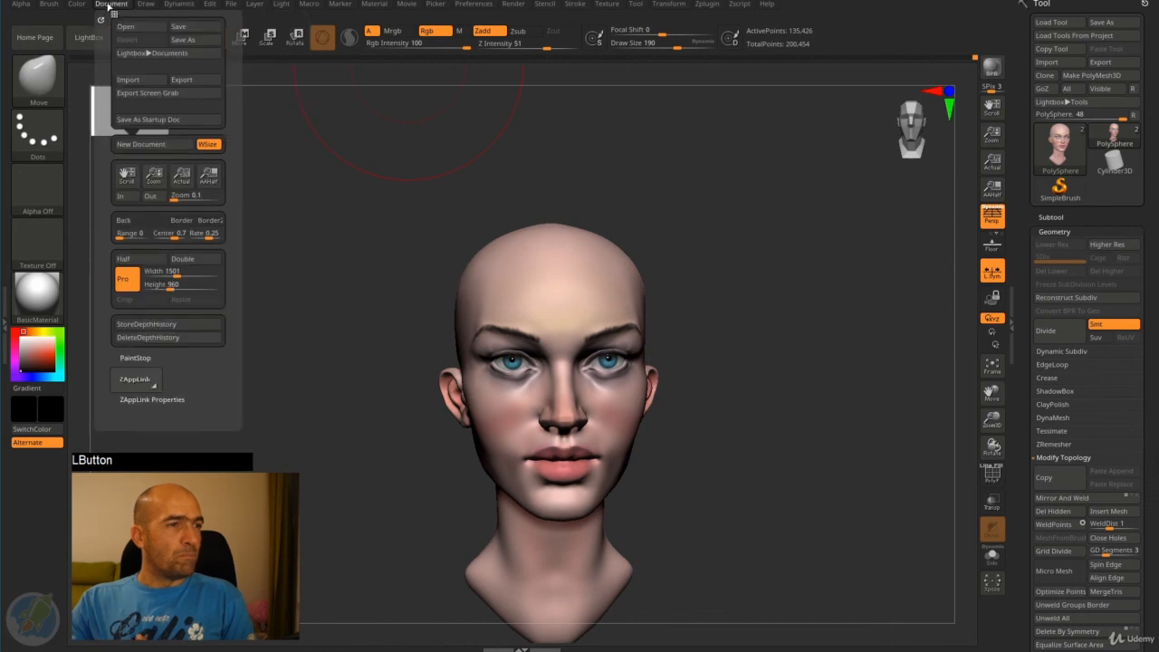
{"action": "left_click", "coordinate": [147, 5]}
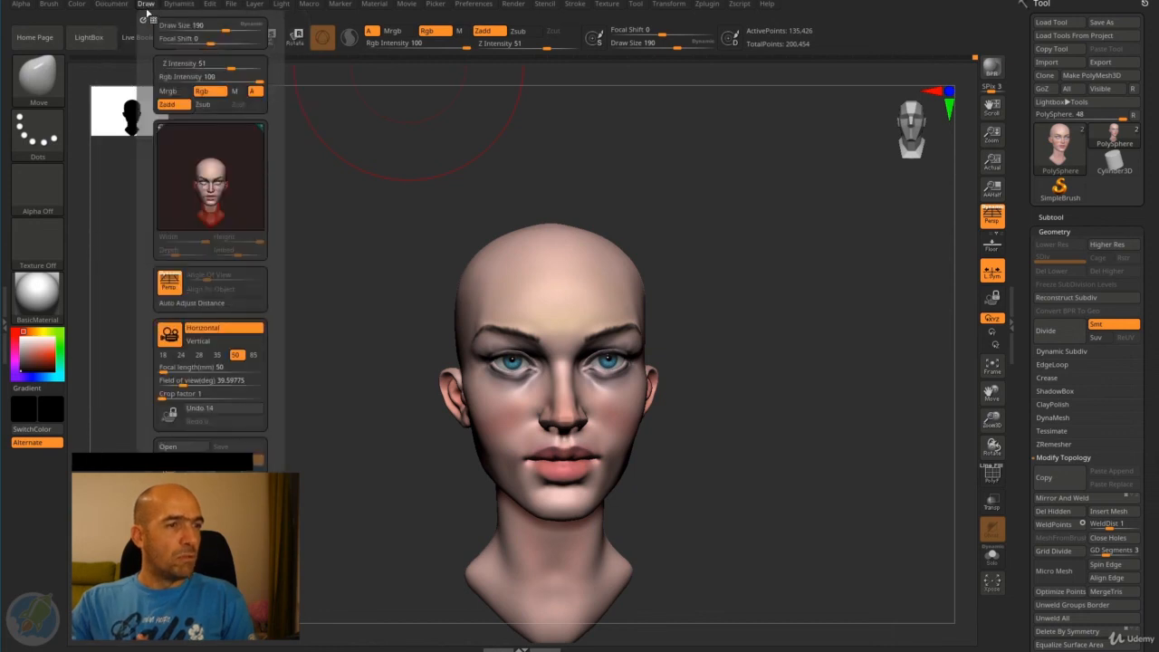
{"action": "left_click", "coordinate": [256, 355]}
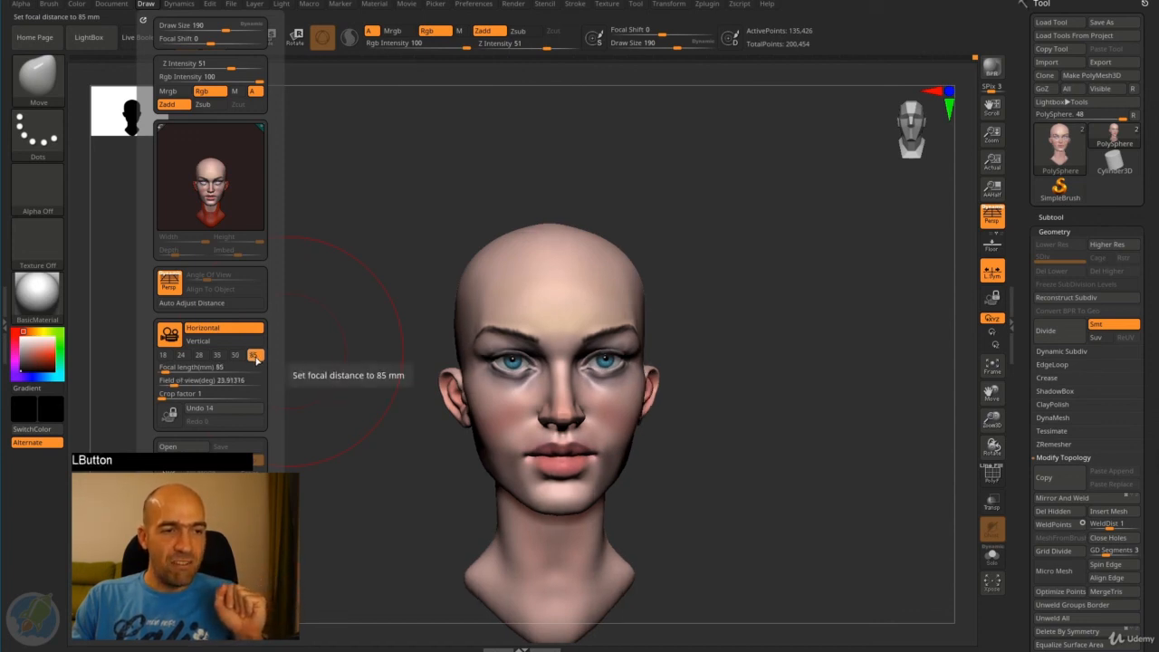
- Smooth the back of the skull, the nape and the rear edge of the neck base
{"action": "mouse_move", "coordinate": [706, 293]}
{"action": "left_mouse_down"}
{"action": "mouse_move", "coordinate": [697, 297]}
{"action": "mouse_move", "coordinate": [706, 256]}
{"action": "mouse_move", "coordinate": [679, 267]}
{"action": "left_mouse_up"}
{"action": "left_click_drag", "start_coordinate": [642, 212], "coordinate": [639, 222]}
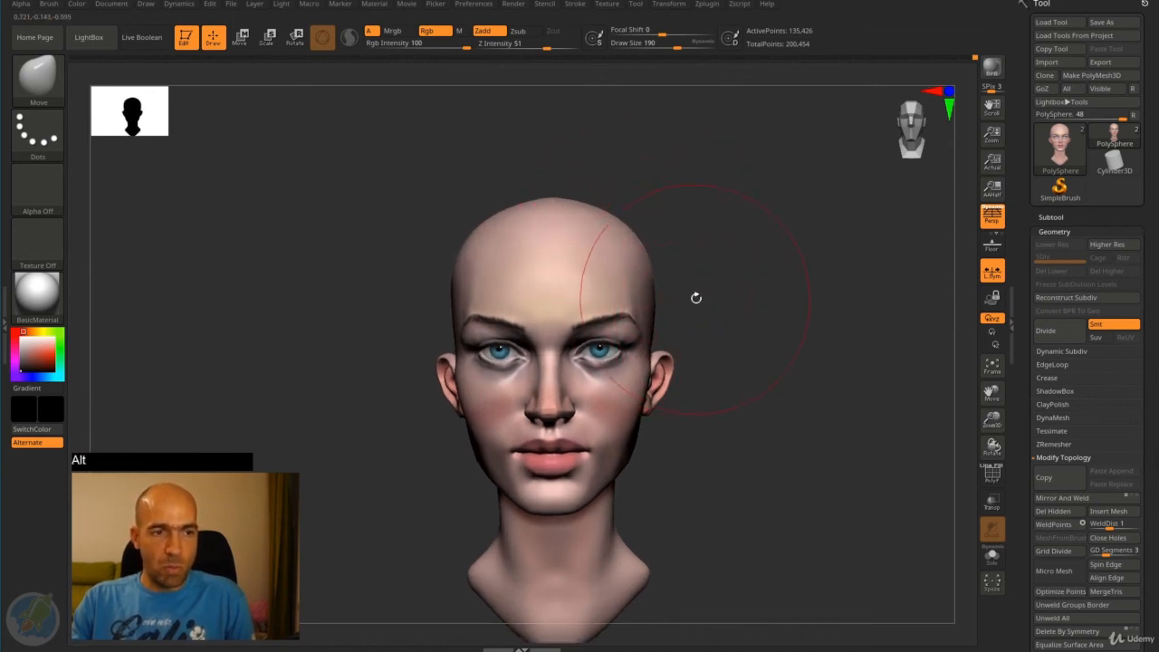
{"action": "mouse_move", "coordinate": [694, 298]}
{"action": "left_mouse_down", "text": "alt"}
{"action": "mouse_move", "coordinate": [721, 294]}
{"action": "mouse_move", "coordinate": [670, 290]}
{"action": "mouse_move", "coordinate": [737, 295]}
{"action": "mouse_move", "coordinate": [736, 325]}
{"action": "mouse_move", "coordinate": [660, 302]}
{"action": "mouse_move", "coordinate": [745, 295]}
{"action": "mouse_move", "coordinate": [753, 341]}
{"action": "mouse_move", "coordinate": [736, 336]}
{"action": "mouse_move", "coordinate": [849, 343]}
{"action": "left_mouse_up", "text": "alt"}
{"action": "left_click_drag", "start_coordinate": [586, 255], "coordinate": [562, 305], "text": "shift"}
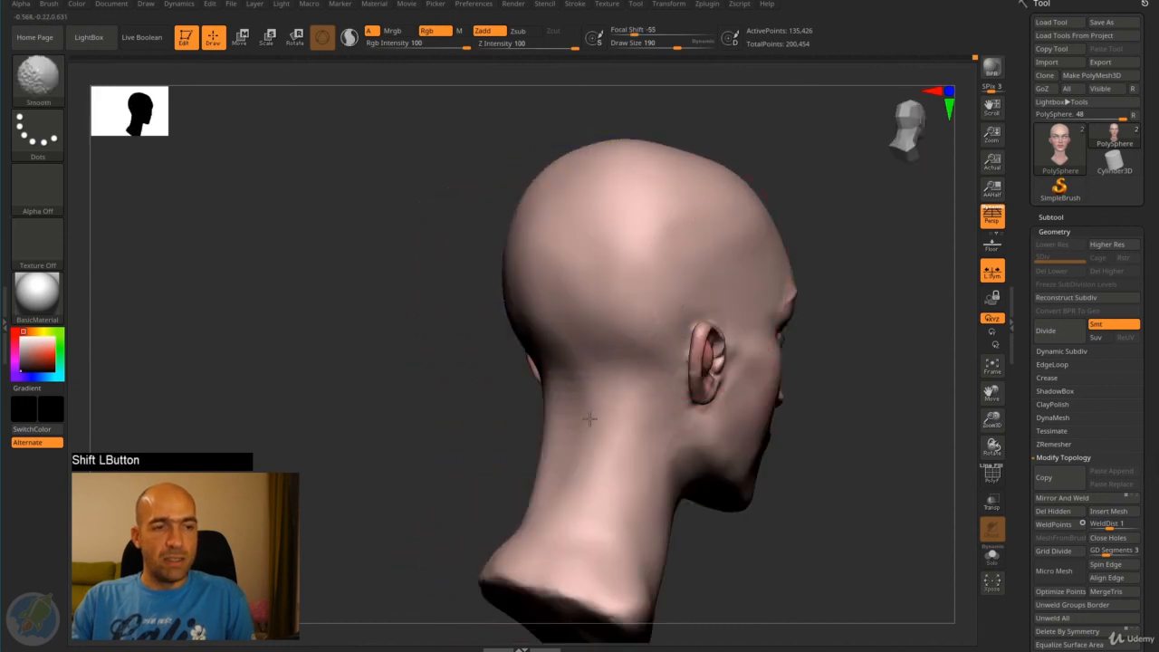
{"action": "left_click_drag", "start_coordinate": [627, 453], "coordinate": [641, 498], "text": "shift"}
{"action": "left_click_drag", "start_coordinate": [769, 548], "coordinate": [771, 548], "text": "alt"}
{"action": "left_click_drag", "start_coordinate": [586, 526], "coordinate": [551, 530], "text": "shift"}
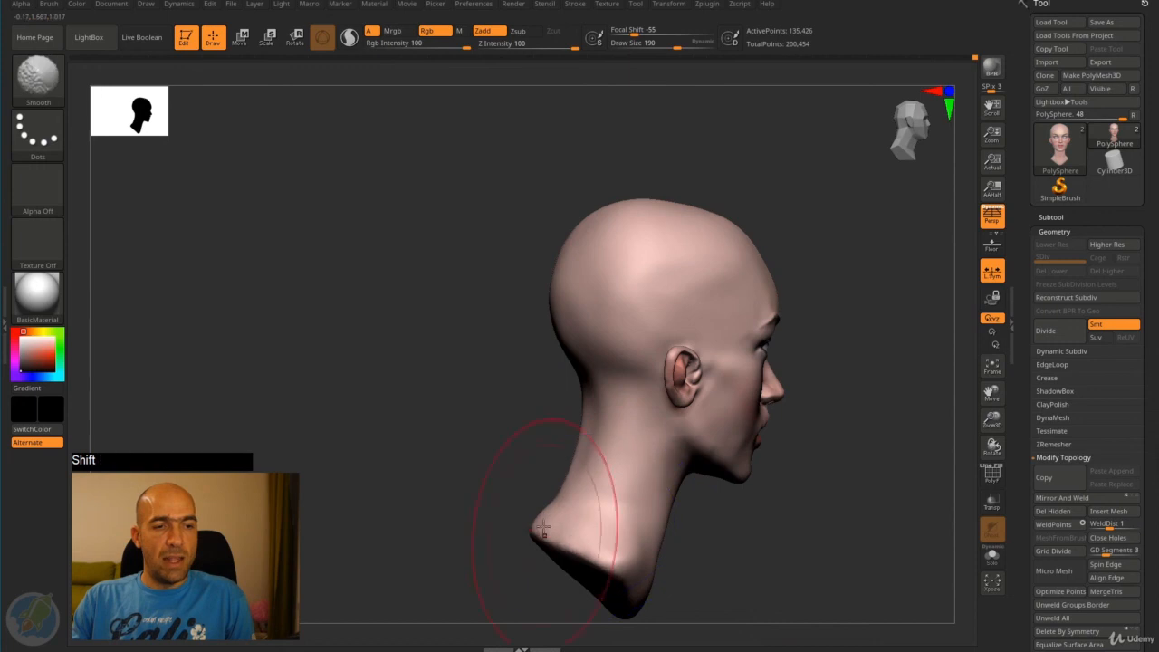
{"action": "mouse_move", "coordinate": [489, 509]}
{"action": "left_mouse_down"}
{"action": "mouse_move", "coordinate": [419, 497]}
{"action": "mouse_move", "coordinate": [380, 426]}
{"action": "left_mouse_up"}
{"action": "mouse_move", "coordinate": [820, 335]}
{"action": "left_mouse_down", "text": "alt"}
{"action": "mouse_move", "coordinate": [784, 311]}
{"action": "mouse_move", "coordinate": [828, 303]}
{"action": "mouse_move", "coordinate": [797, 335]}
{"action": "mouse_move", "coordinate": [807, 305]}
{"action": "mouse_move", "coordinate": [842, 285]}
{"action": "mouse_move", "coordinate": [772, 284]}
{"action": "mouse_move", "coordinate": [812, 290]}
{"action": "mouse_move", "coordinate": [784, 299]}
{"action": "mouse_move", "coordinate": [801, 286]}
{"action": "left_mouse_up", "text": "alt"}
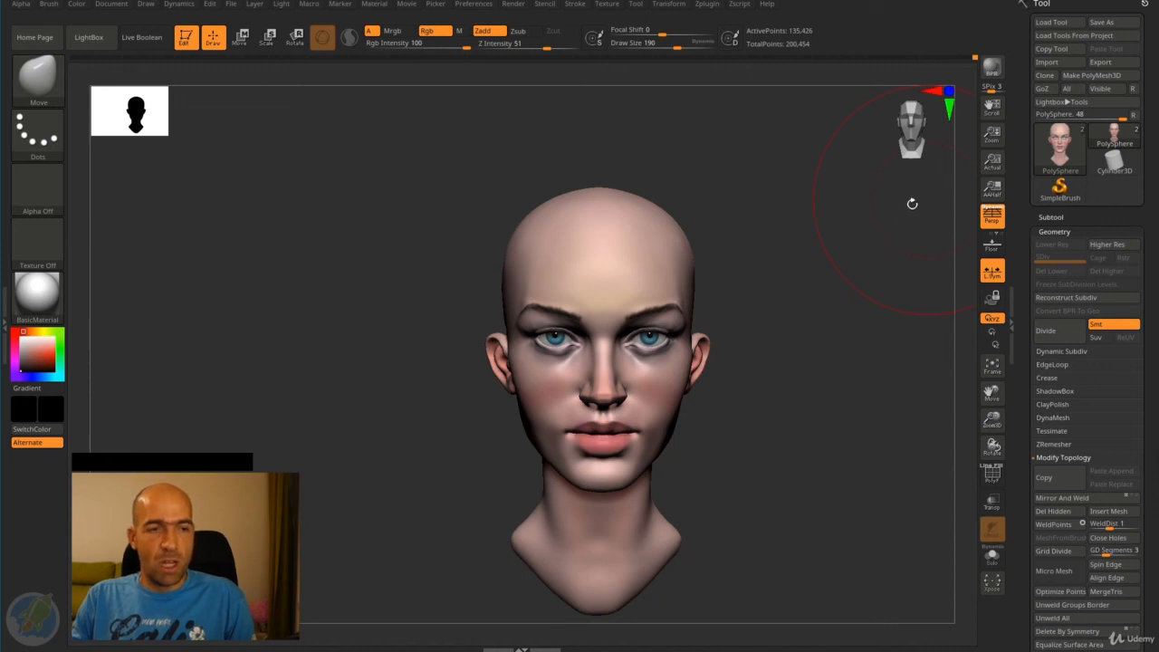
{"action": "left_click_drag", "start_coordinate": [802, 324], "coordinate": [816, 324]}
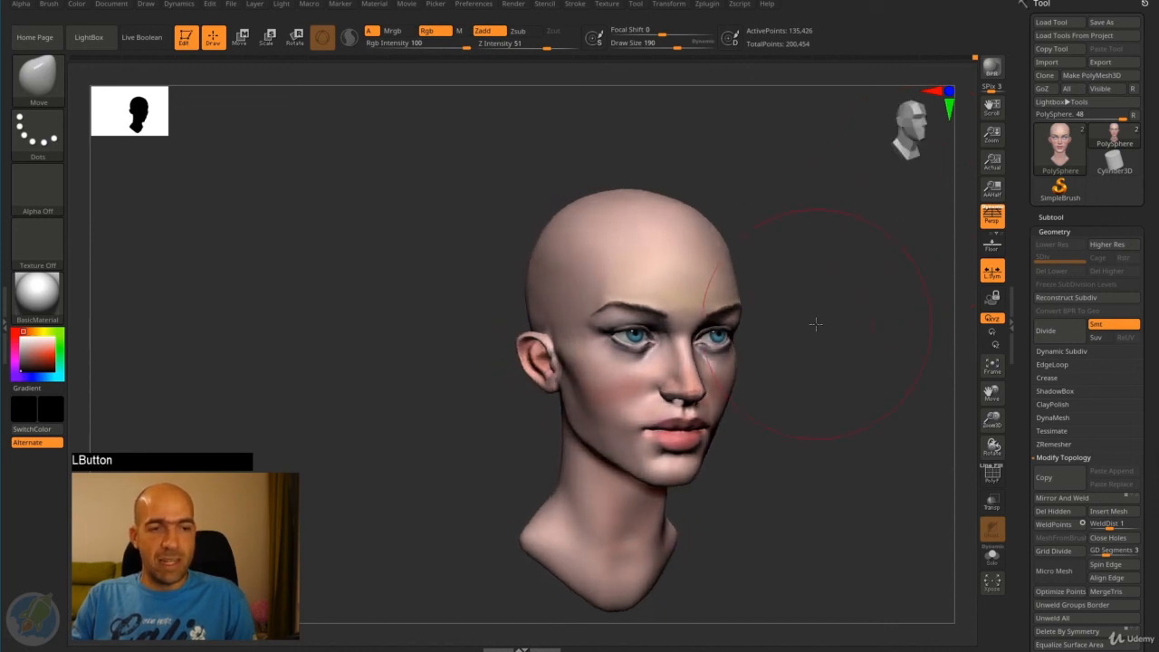